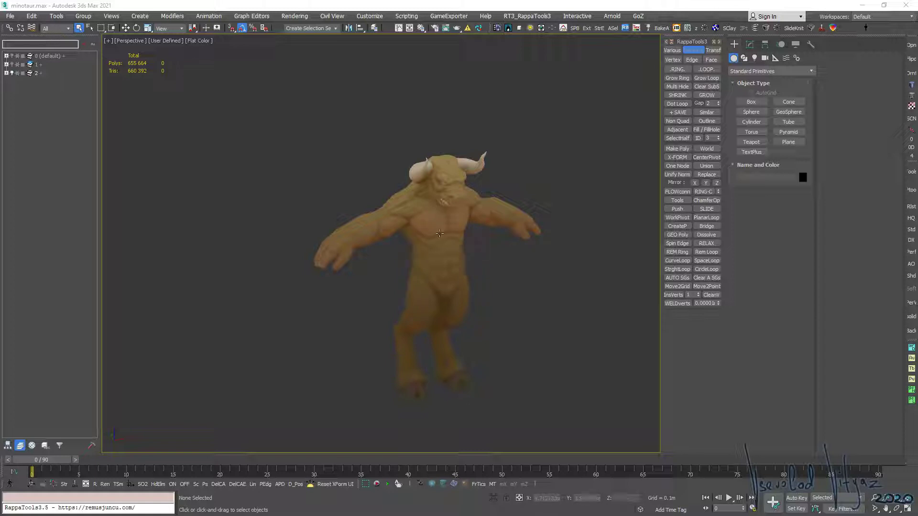
- Orbit around the textured brown minotaur, then hide layer 2 in the Scene Explorer
mouse_move(440, 233)
alt+middle_down()
mouse_move(445, 254)
mouse_move(344, 241)
mouse_move(386, 239)
alt+middle_up()
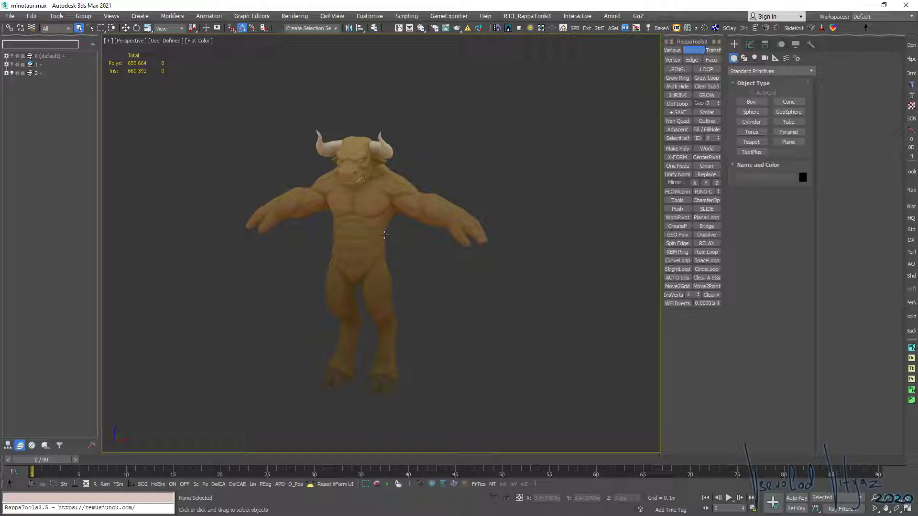
mouse_move(385, 235)
alt+middle_down()
mouse_move(329, 195)
mouse_move(349, 210)
mouse_move(368, 205)
mouse_move(426, 229)
mouse_move(384, 219)
mouse_move(458, 231)
mouse_move(380, 220)
mouse_move(287, 231)
mouse_move(194, 227)
mouse_move(321, 223)
alt+middle_up()
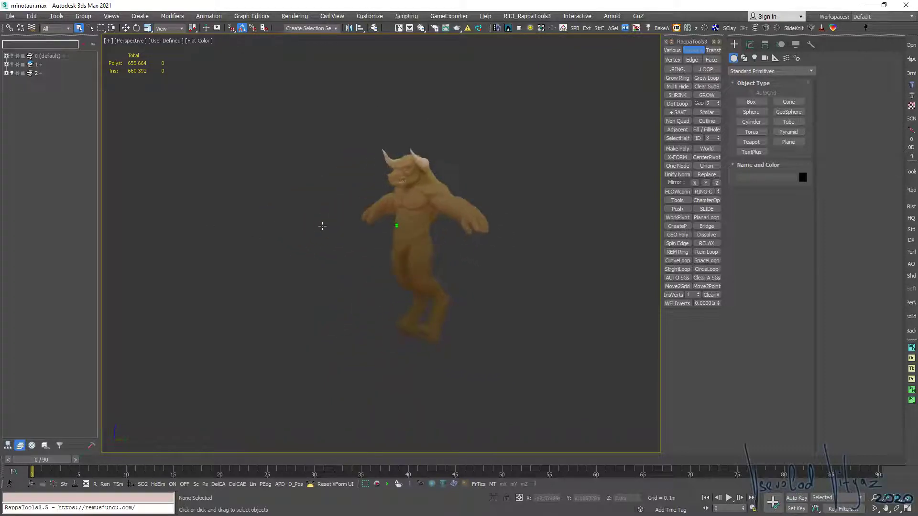
alt+middle_drag(412, 208, 402, 182)
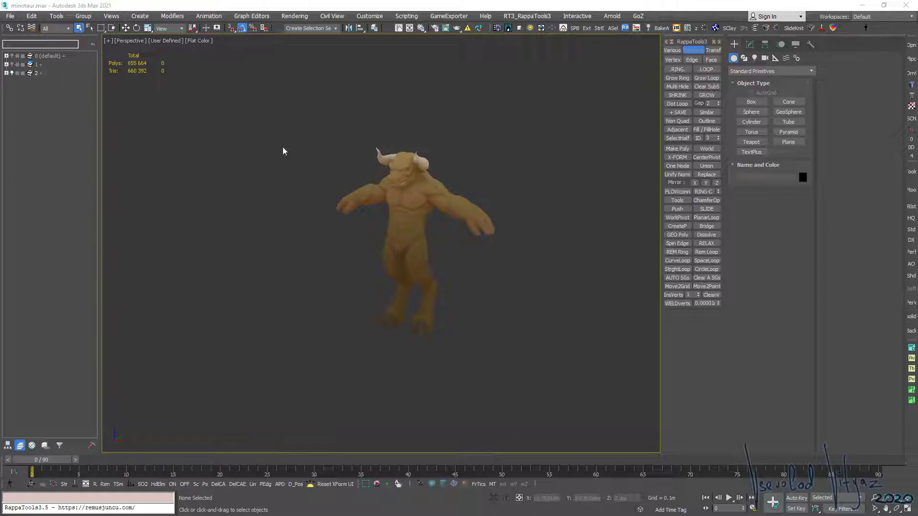
click(12, 73)
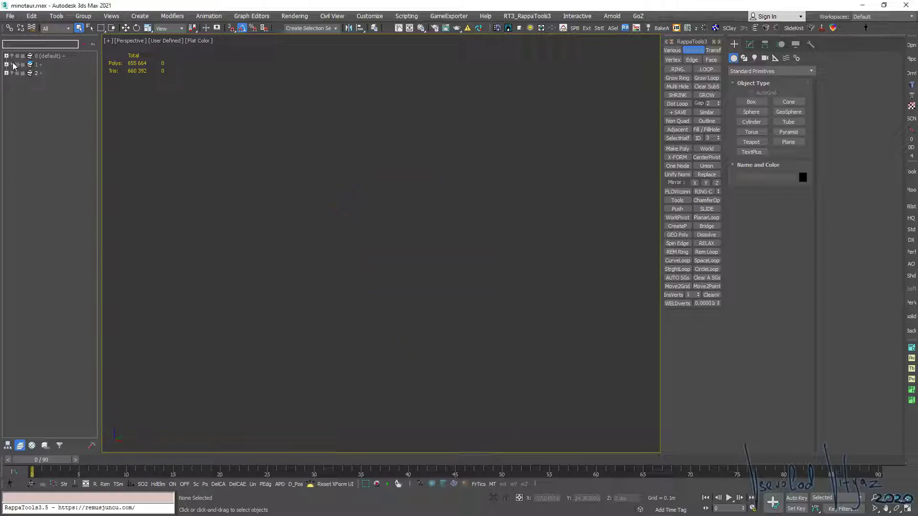
- Unhide layer 1's grey minotaur and set the viewport to Default Shading
click(12, 64)
middle_drag(257, 177, 312, 199)
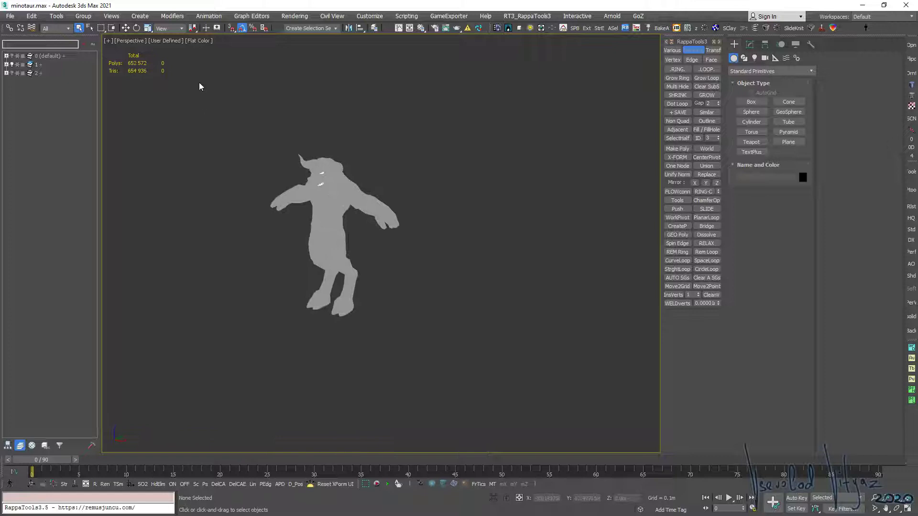
click(168, 41)
click(196, 61)
scroll(349, 215, up, 3)
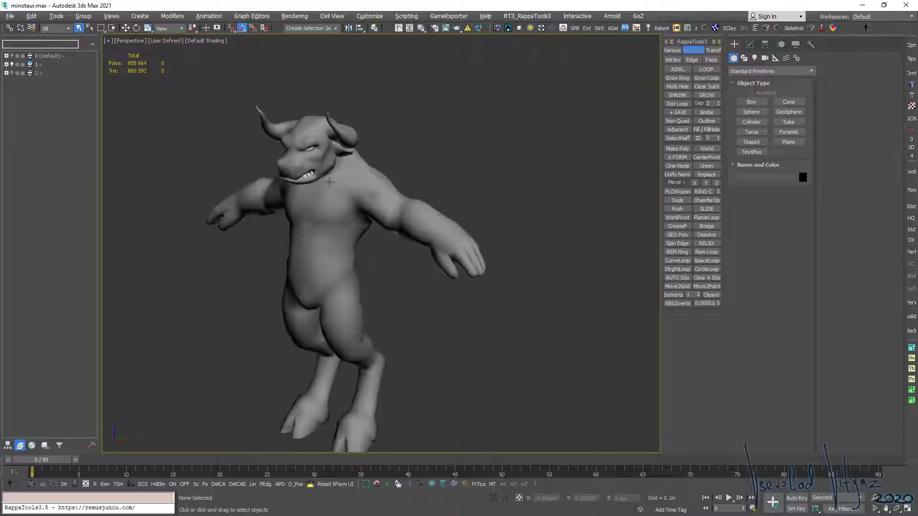
scroll(363, 201, up, 3)
middle_drag(387, 224, 383, 170)
scroll(384, 170, down, 4)
- Box-select the eyes and teeth, isolate them with Alt+Q to inspect, then exit isolation
drag(219, 102, 410, 341)
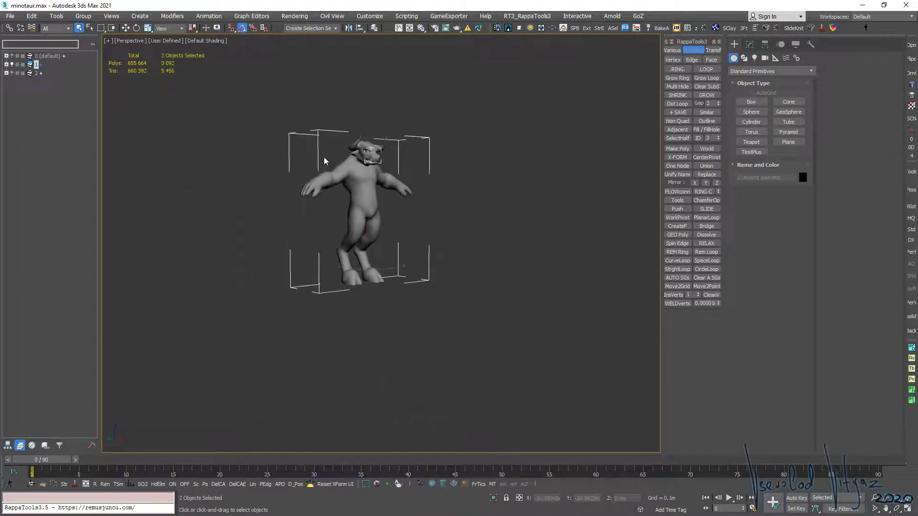
scroll(365, 167, up, 2)
scroll(368, 168, up, 5)
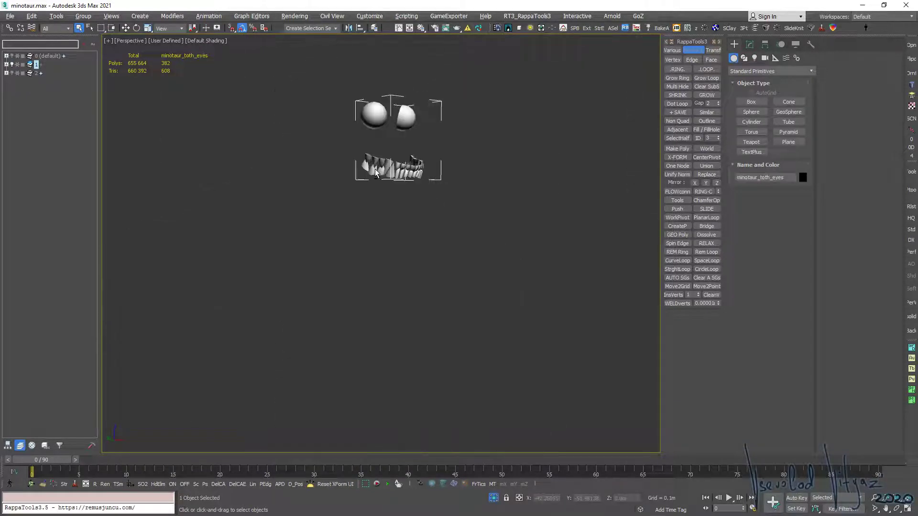
key(alt+q)
mouse_move(378, 172)
alt+middle_down()
mouse_move(268, 170)
mouse_move(384, 172)
mouse_move(367, 190)
mouse_move(420, 191)
alt+middle_up()
scroll(383, 172, up, 4)
scroll(368, 190, down, 3)
key(alt+q)
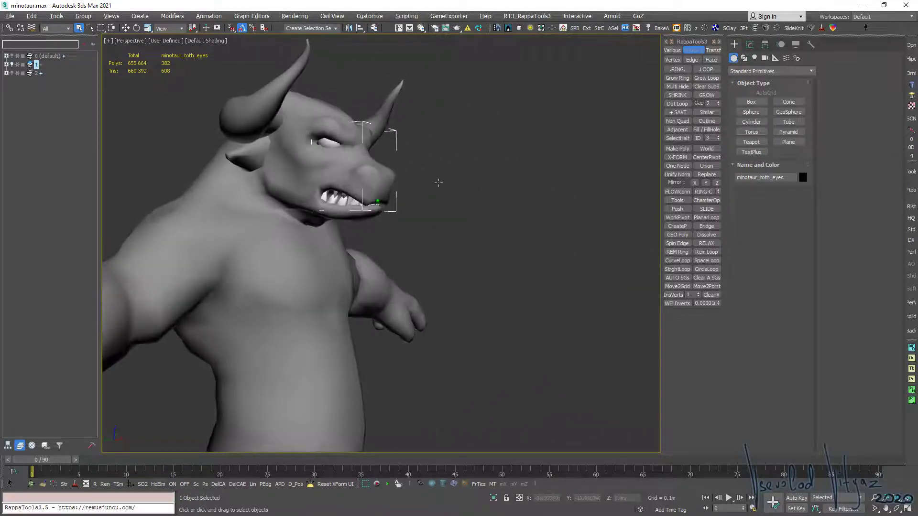
scroll(356, 243, down, 5)
- Deselect, orbit over the grey minotaur's head and body, then hide layer 1
click(420, 272)
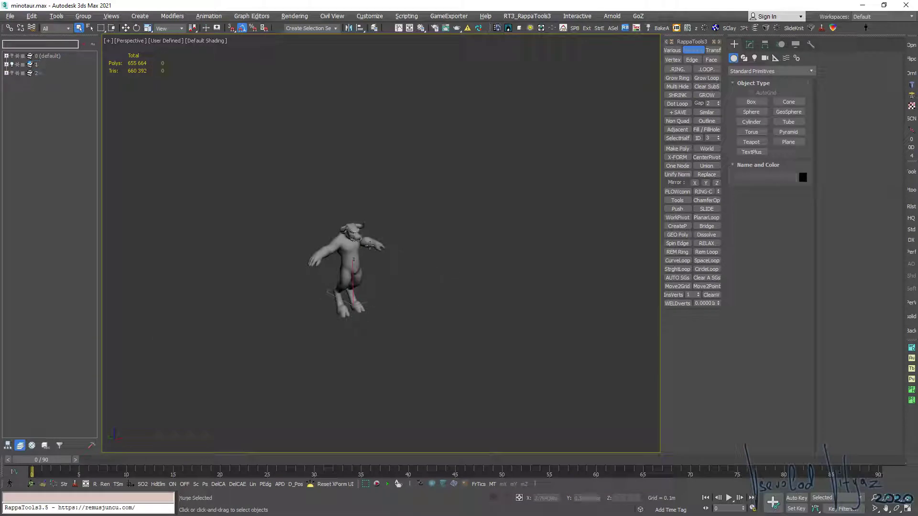
mouse_move(420, 273)
alt+middle_down()
mouse_move(382, 254)
mouse_move(247, 252)
mouse_move(367, 238)
mouse_move(378, 258)
alt+middle_up()
scroll(368, 237, up, 3)
scroll(367, 238, up, 5)
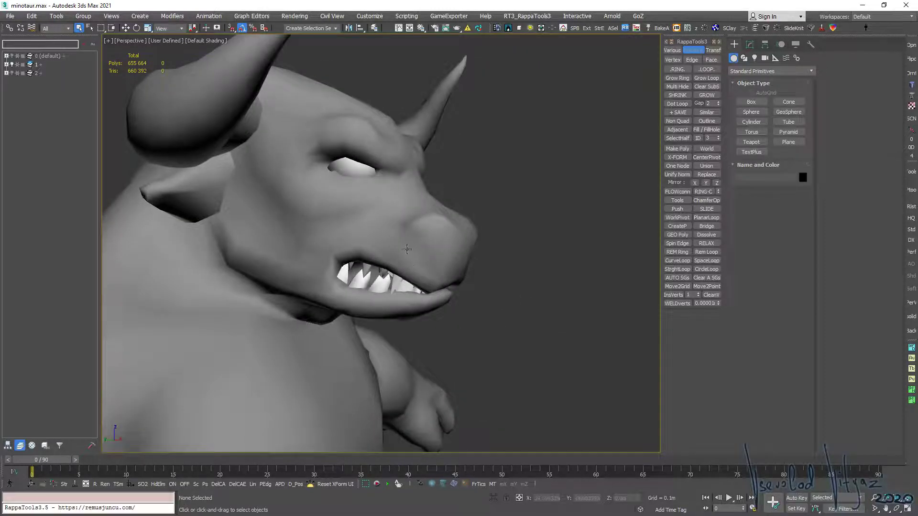
mouse_move(406, 248)
alt+middle_down()
mouse_move(402, 233)
mouse_move(416, 244)
alt+middle_up()
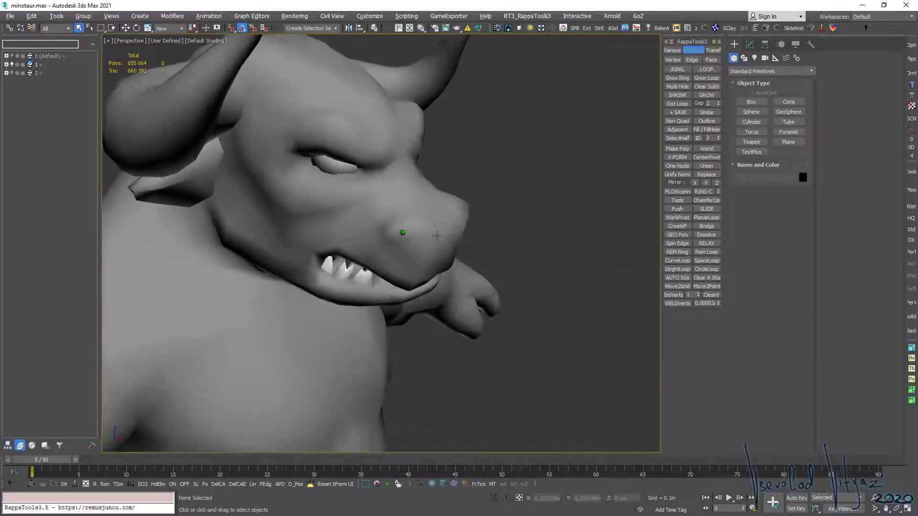
scroll(417, 244, down, 5)
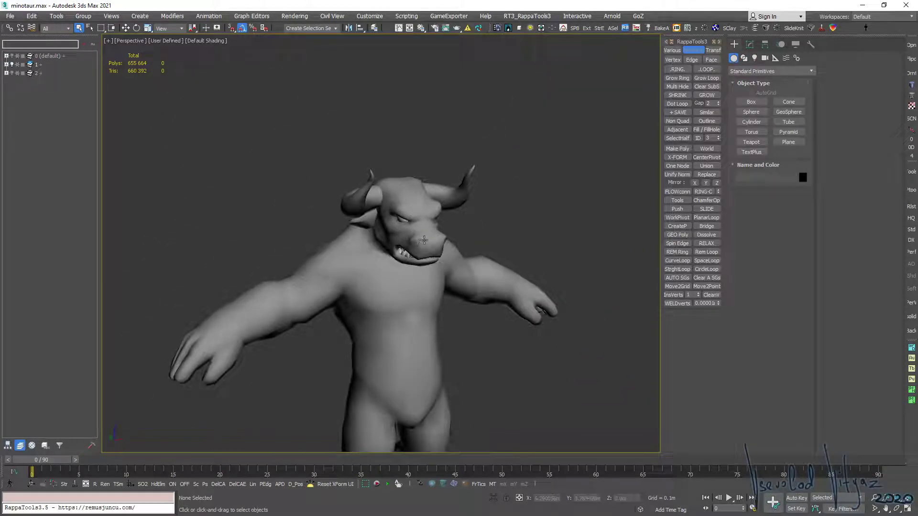
mouse_move(419, 244)
alt+middle_down()
mouse_move(417, 186)
mouse_move(370, 245)
mouse_move(397, 249)
alt+middle_up()
scroll(421, 244, down, 3)
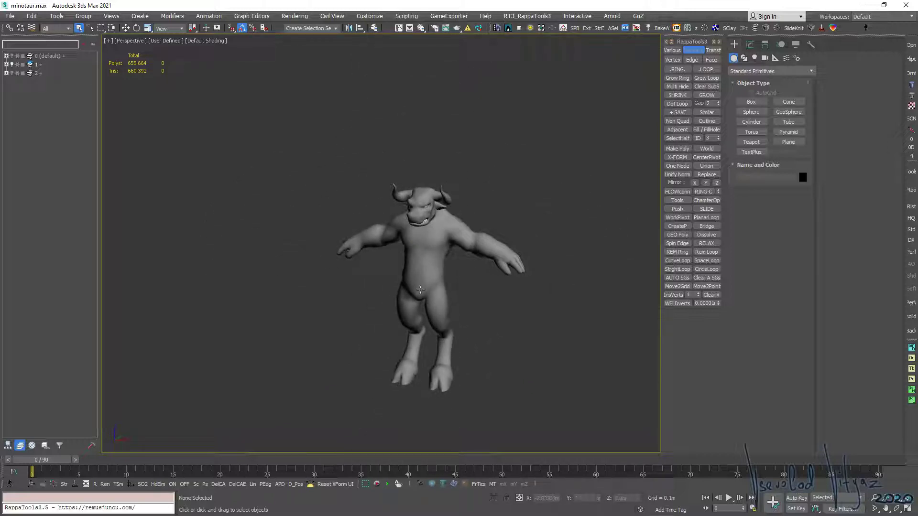
alt+middle_drag(424, 265, 411, 265)
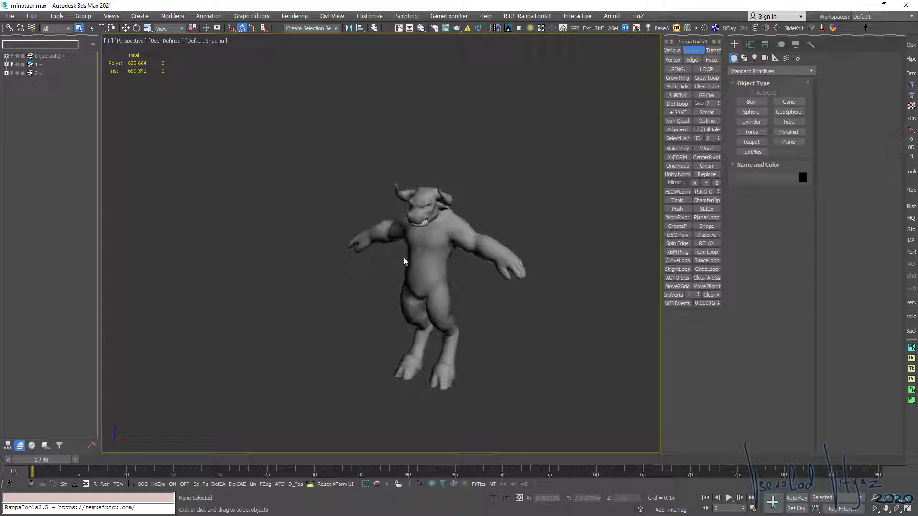
click(16, 56)
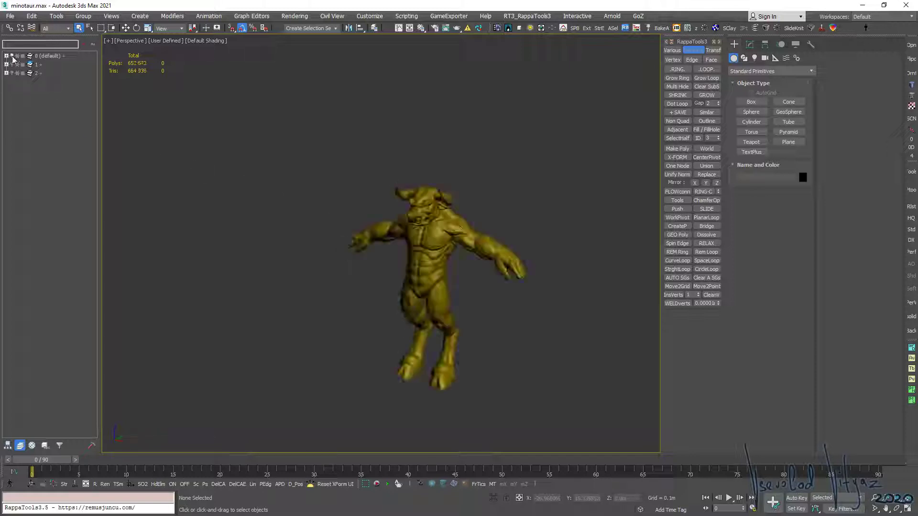
- Show edged faces with F4, select the yellow mino_hi sculpt, then turn edges off
scroll(345, 203, up, 5)
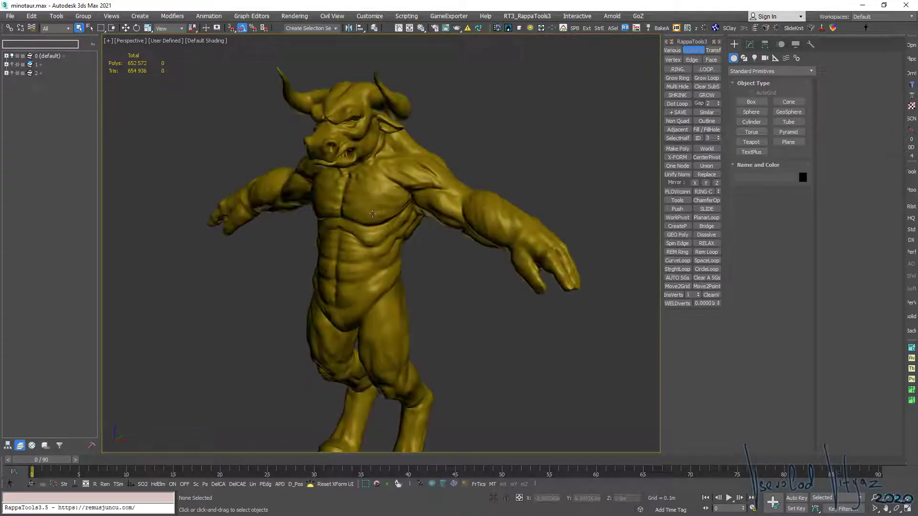
scroll(375, 215, down, 1)
scroll(375, 210, down, 3)
alt+middle_drag(378, 203, 378, 177)
key(F4)
scroll(378, 178, up, 3)
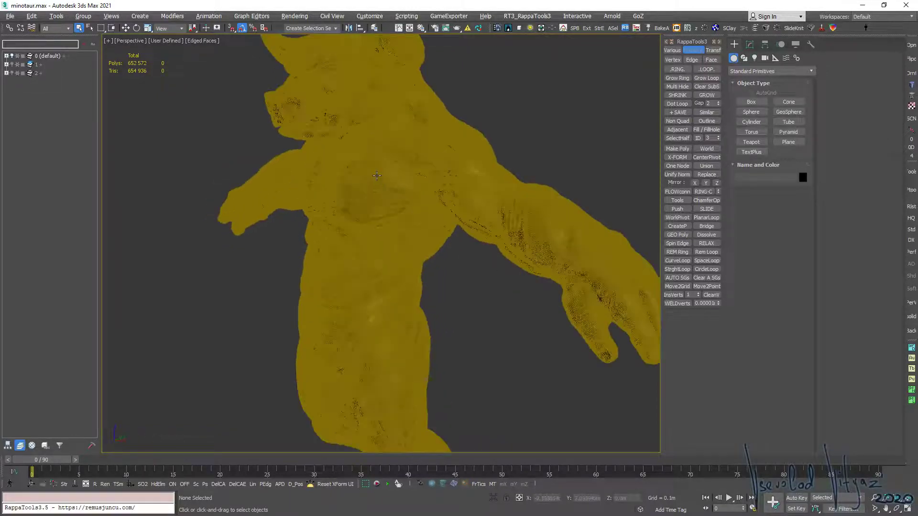
click(377, 174)
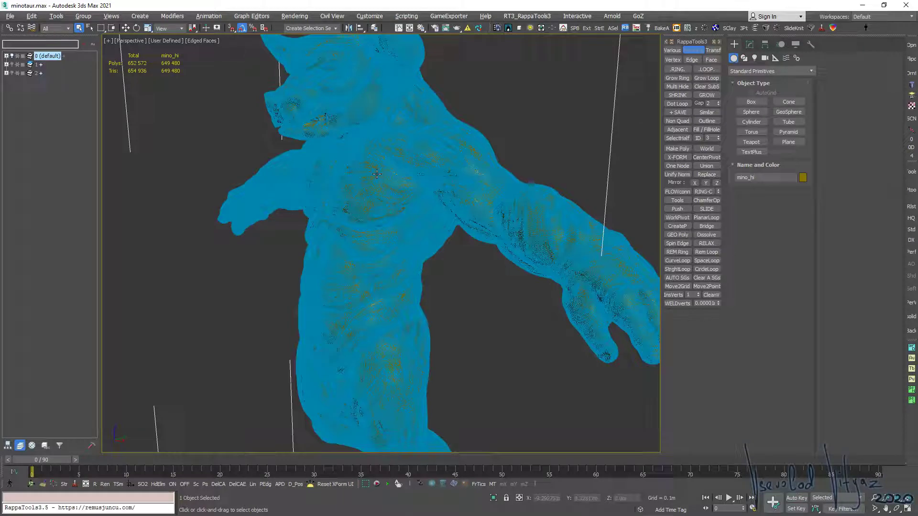
scroll(377, 174, down, 5)
scroll(401, 215, down, 2)
key(F4)
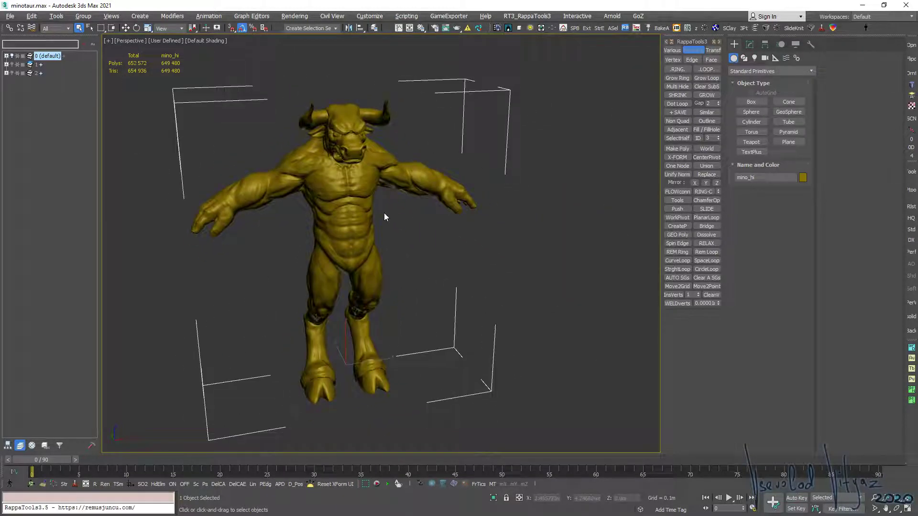
- Deselect the sculpt, orbit to a frontal view, and unhide layer 1's grey minotaur
alt+middle_drag(383, 213, 309, 206)
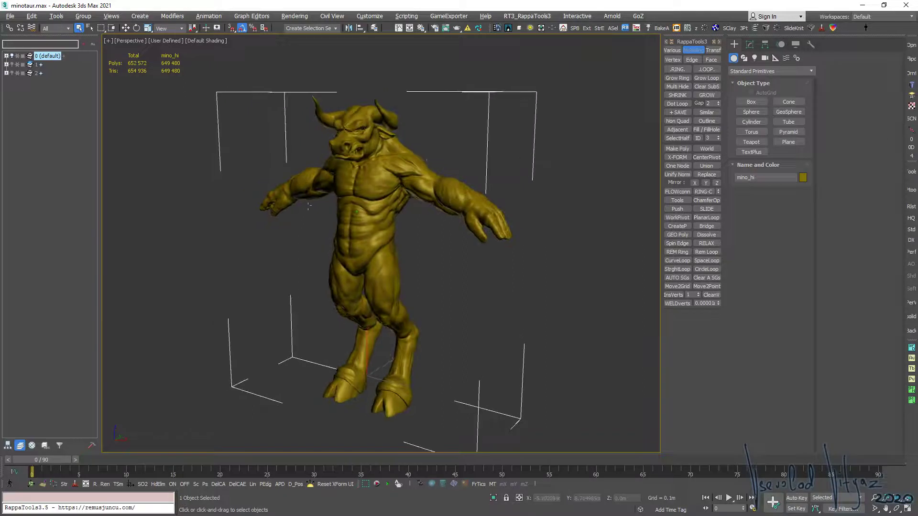
click(440, 119)
mouse_move(440, 119)
alt+middle_down()
mouse_move(352, 161)
mouse_move(198, 154)
mouse_move(598, 160)
mouse_move(380, 212)
alt+middle_up()
alt+middle_drag(381, 255, 400, 228)
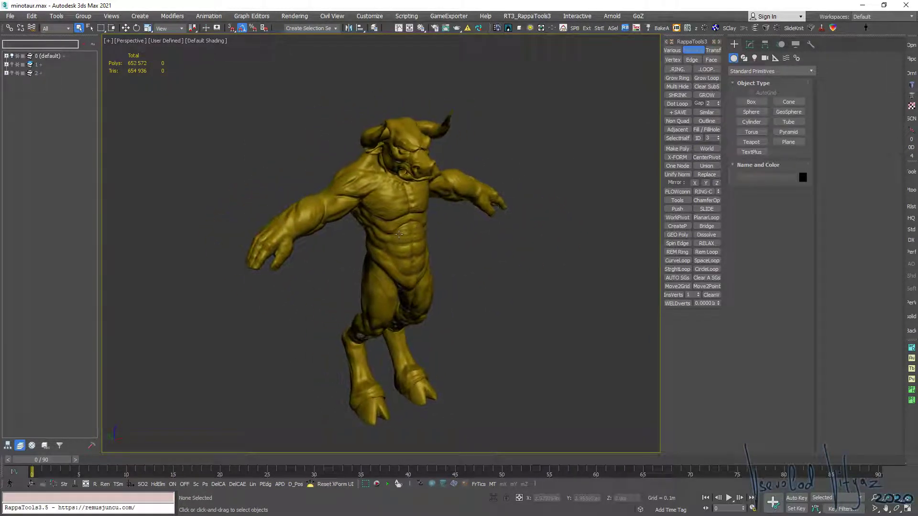
click(12, 65)
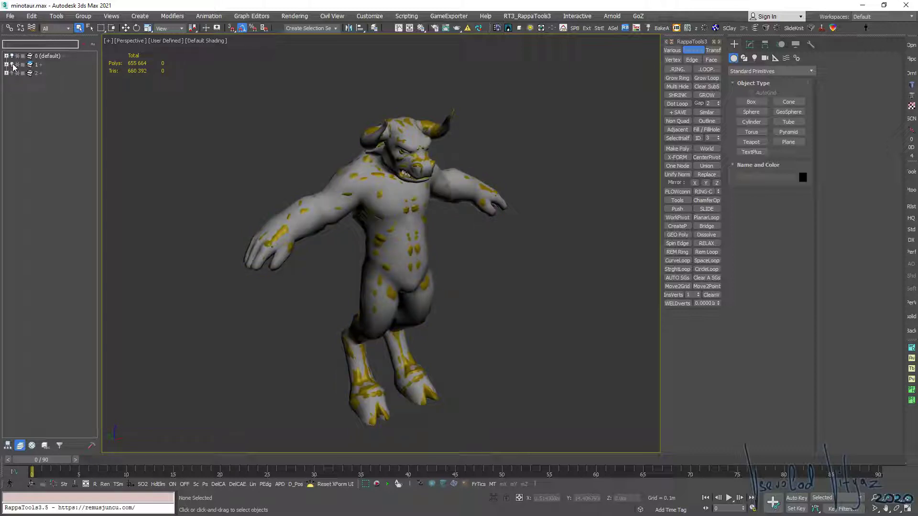
- Hide layer 1 and show layer 2's textured brown minotaur beside the sculpt
click(12, 65)
click(12, 73)
scroll(458, 160, up, 1)
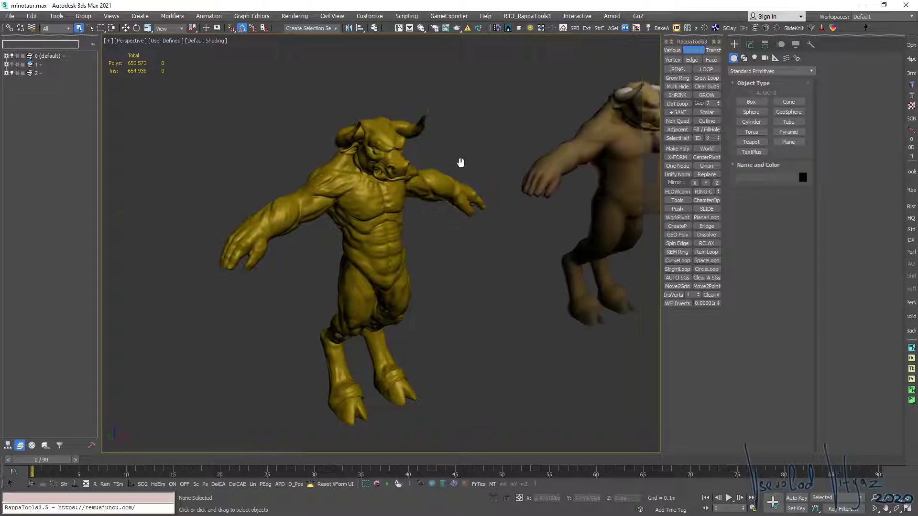
scroll(459, 163, up, 3)
alt+middle_drag(459, 164, 471, 164)
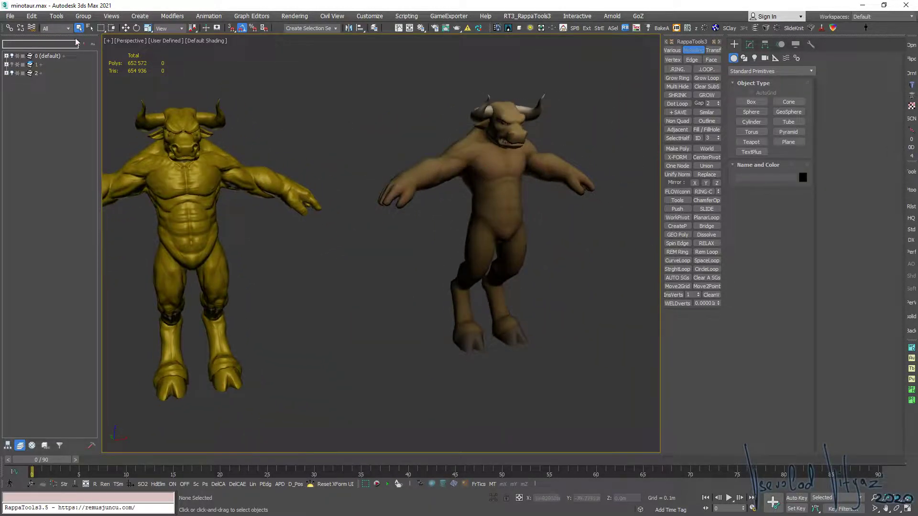
- Switch the viewport to Flat Color shading and frame both minotaurs
click(165, 41)
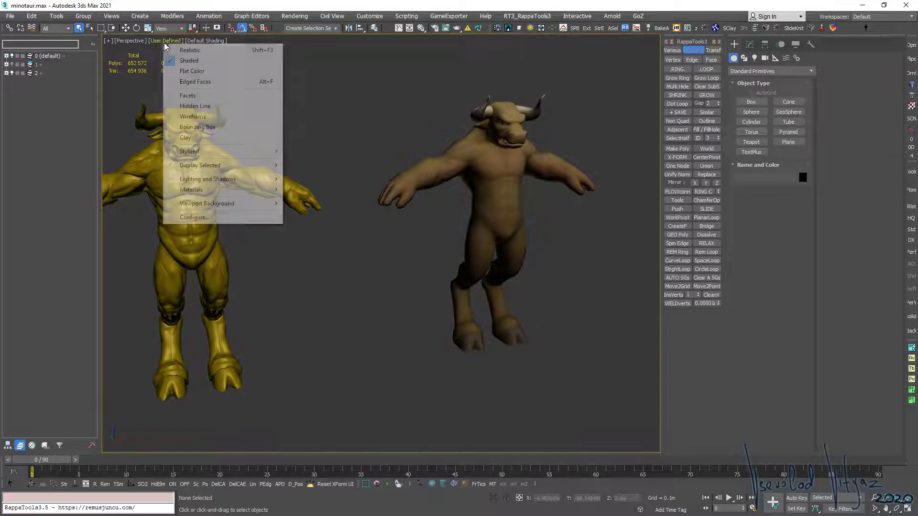
click(202, 71)
mouse_move(500, 169)
alt+middle_down()
mouse_move(509, 168)
mouse_move(257, 178)
mouse_move(427, 193)
alt+middle_up()
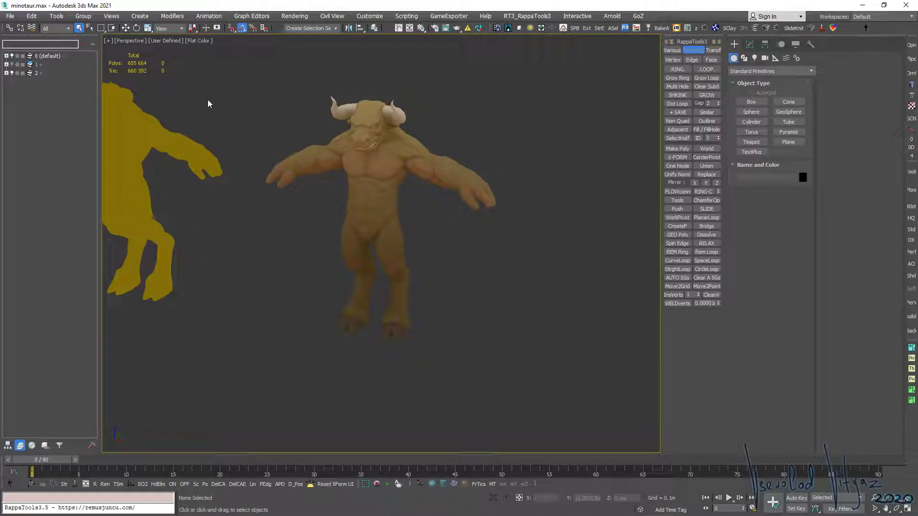
mouse_move(222, 158)
middle_down()
mouse_move(316, 160)
mouse_move(324, 169)
middle_up()
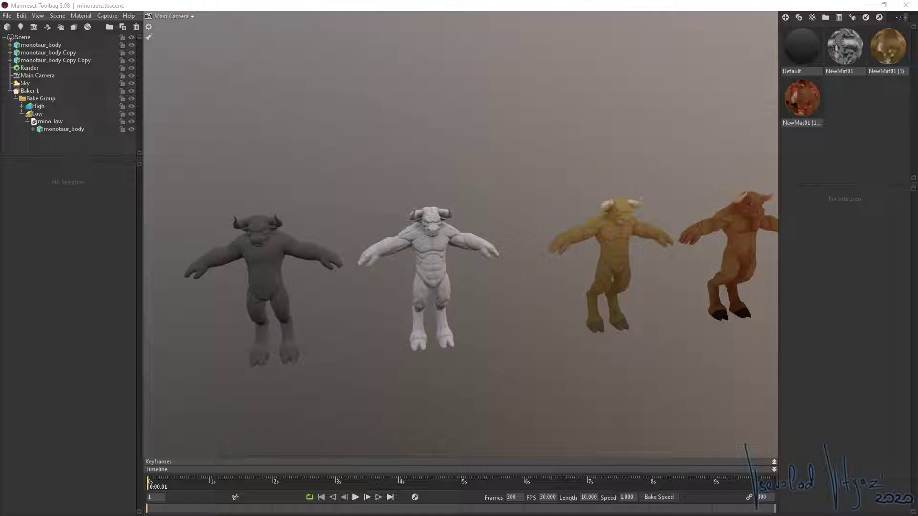
- Hide the panels with Tab, then orbit and pan across the gray, white and yellow minotaurs
key(Tab)
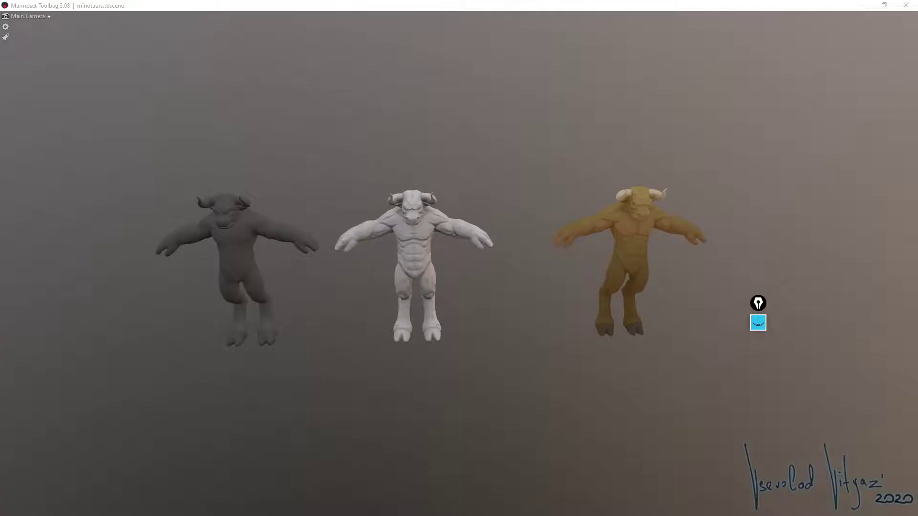
mouse_move(553, 281)
mouse_down()
mouse_move(461, 276)
mouse_move(561, 271)
mouse_move(553, 271)
mouse_move(562, 247)
mouse_move(551, 275)
mouse_move(512, 282)
mouse_move(535, 192)
mouse_up()
scroll(549, 254, up, 5)
scroll(548, 228, up, 2)
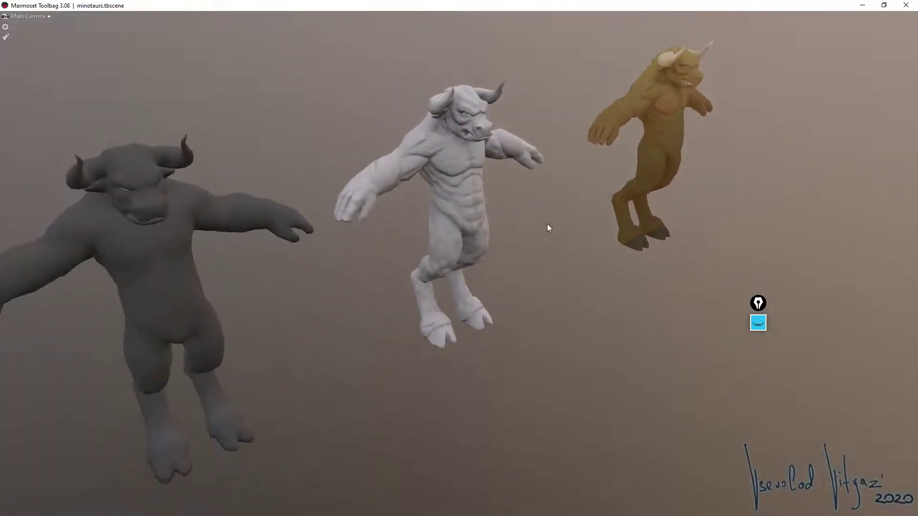
mouse_move(548, 228)
mouse_down()
mouse_move(560, 237)
mouse_move(555, 245)
mouse_move(595, 249)
mouse_up()
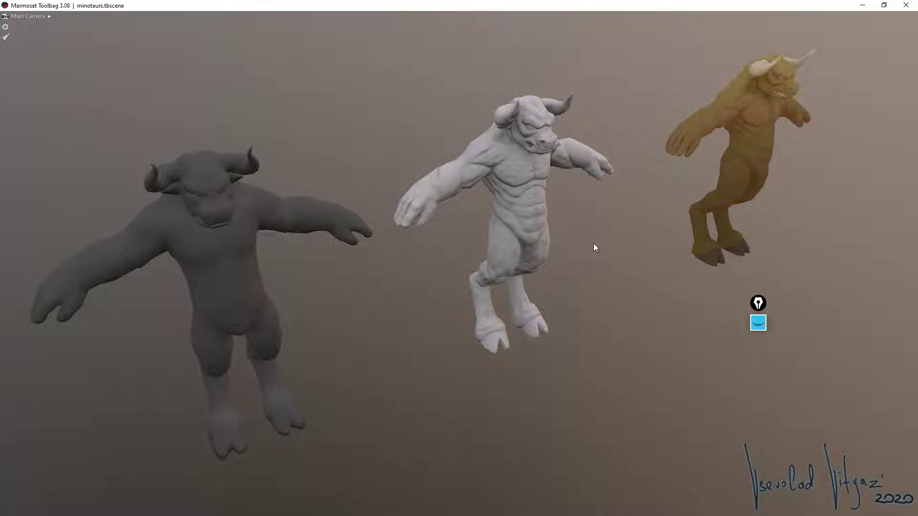
mouse_move(592, 242)
middle_down()
mouse_move(583, 211)
mouse_move(546, 172)
mouse_move(629, 160)
mouse_move(584, 164)
mouse_move(627, 196)
mouse_move(629, 173)
mouse_move(636, 182)
middle_up()
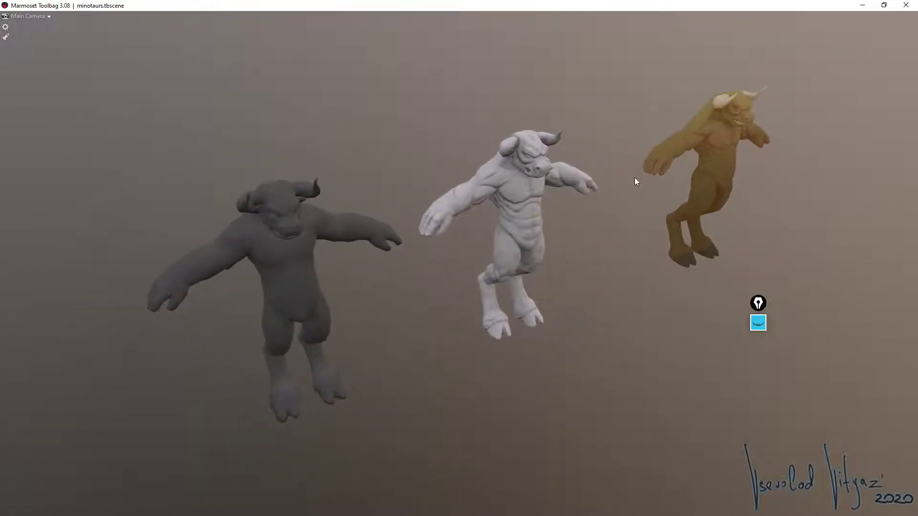
mouse_move(635, 178)
mouse_down()
mouse_move(613, 190)
mouse_move(633, 202)
mouse_move(635, 191)
mouse_move(595, 220)
mouse_move(534, 229)
mouse_move(616, 156)
mouse_move(681, 143)
mouse_up()
- Select the gold minotaur, then the white minotaur, framing the dark and white ones
click(681, 141)
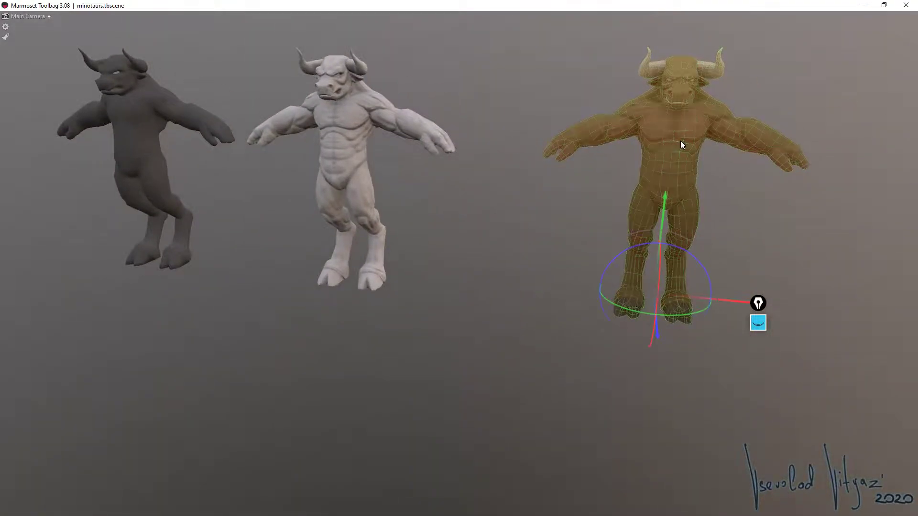
click(675, 151)
mouse_move(503, 167)
mouse_down()
mouse_move(473, 176)
mouse_move(512, 155)
mouse_up()
click(510, 153)
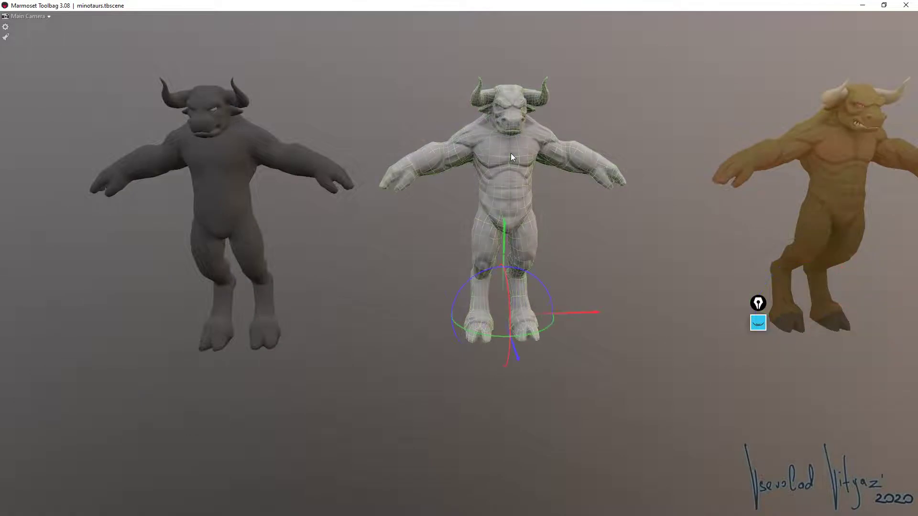
middle_drag(483, 205, 539, 231)
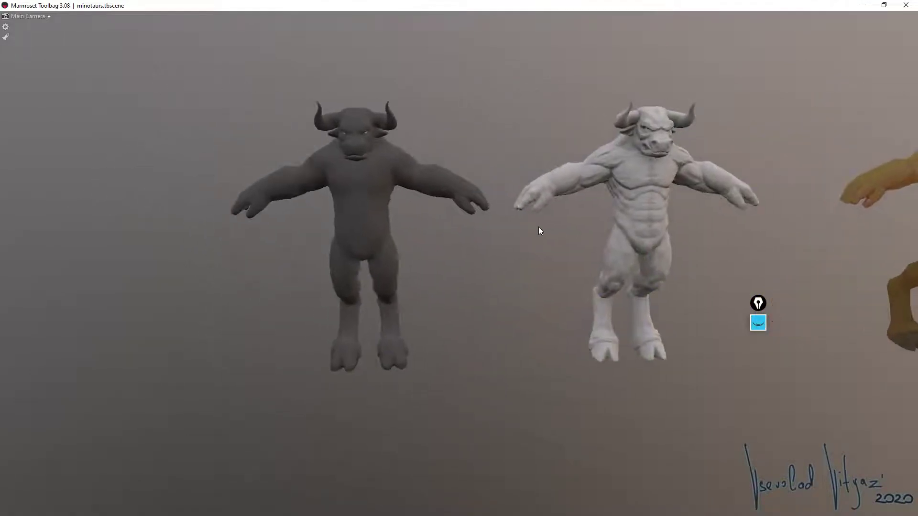
- Restore the panels and toggle the low-poly minotaur body's visibility off and on
key(Tab)
click(363, 184)
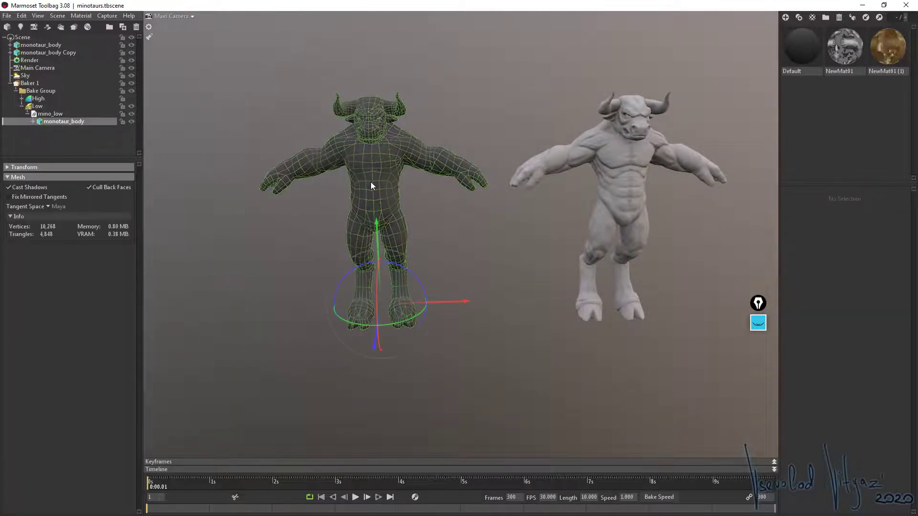
click(133, 105)
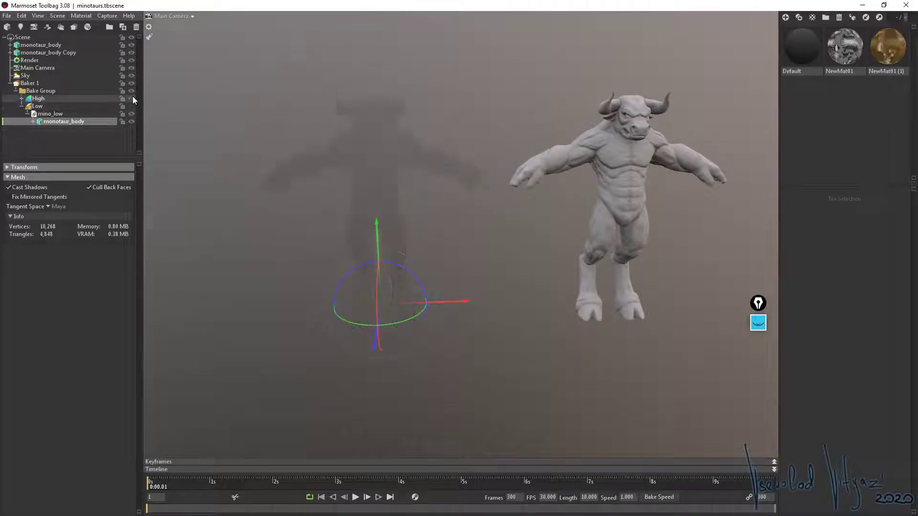
click(129, 104)
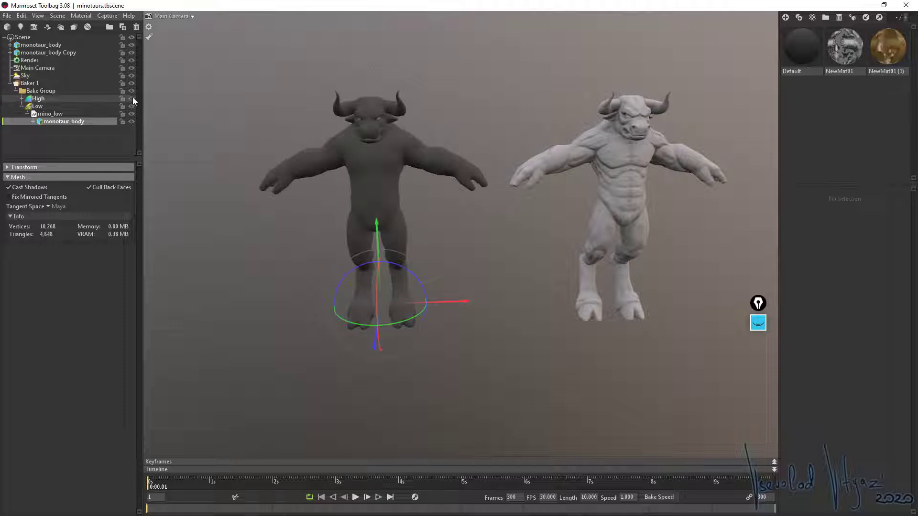
- Open Baker 1's settings and review its Ambient Occlusion options before closing them
click(29, 83)
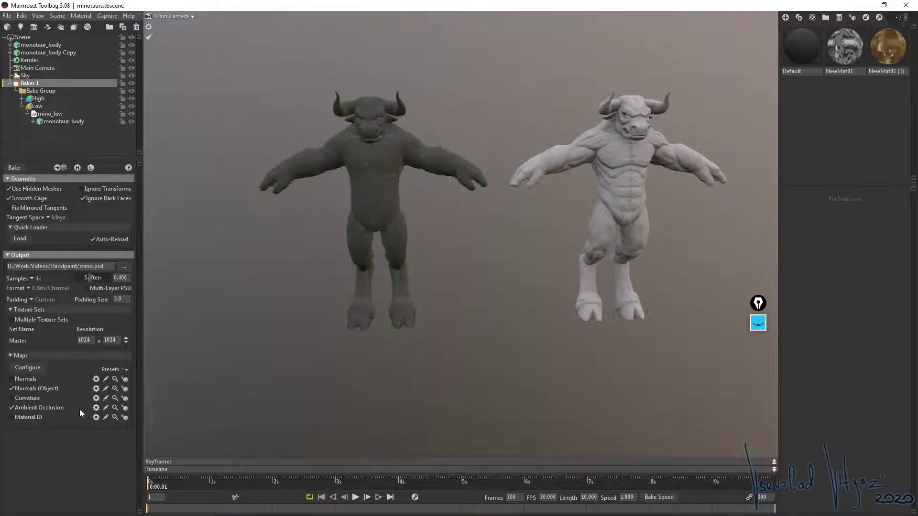
click(96, 408)
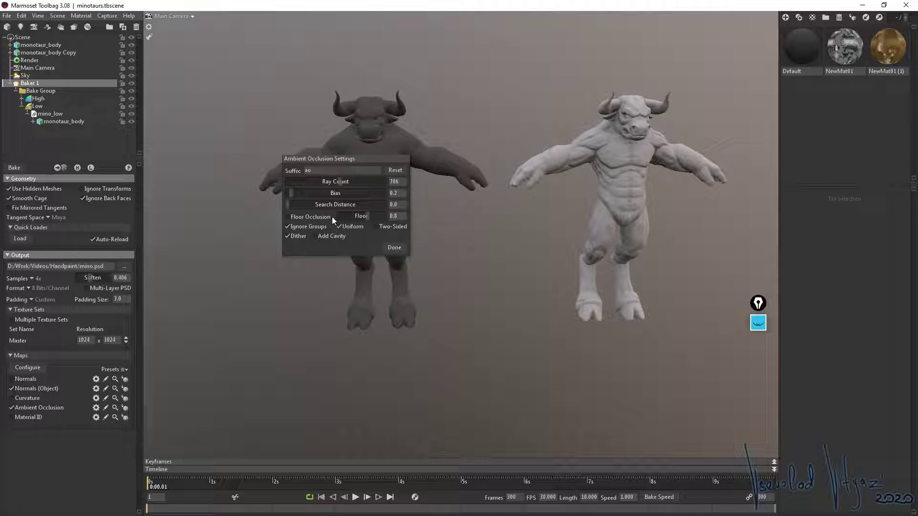
click(394, 247)
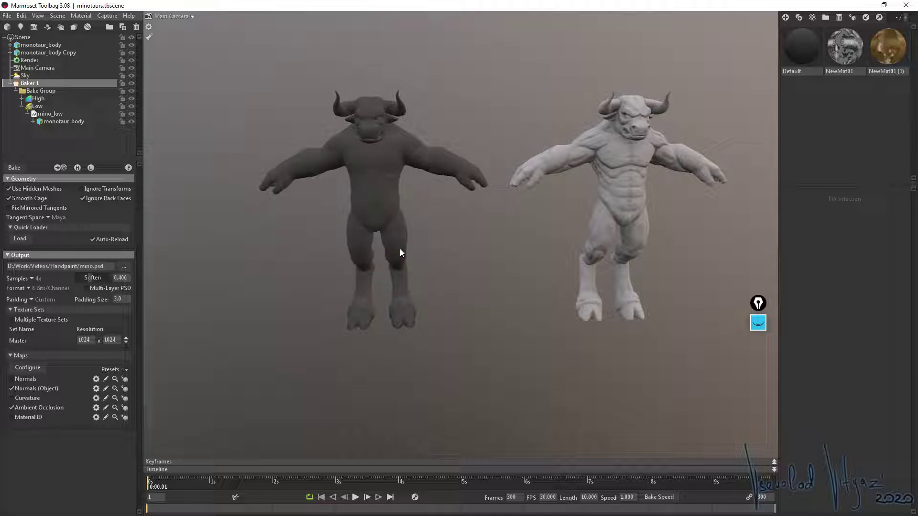
scroll(405, 228, up, 3)
scroll(414, 220, up, 3)
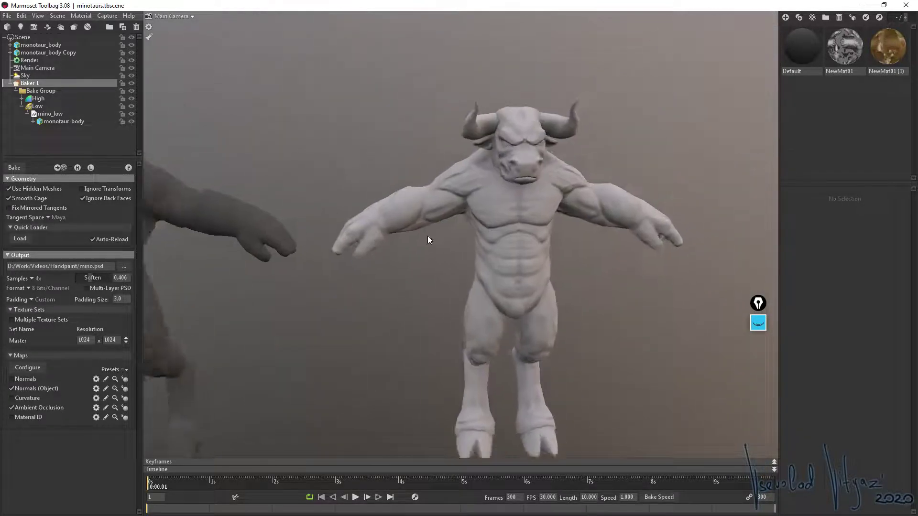
scroll(428, 237, up, 2)
scroll(494, 188, down, 4)
middle_drag(355, 232, 589, 174)
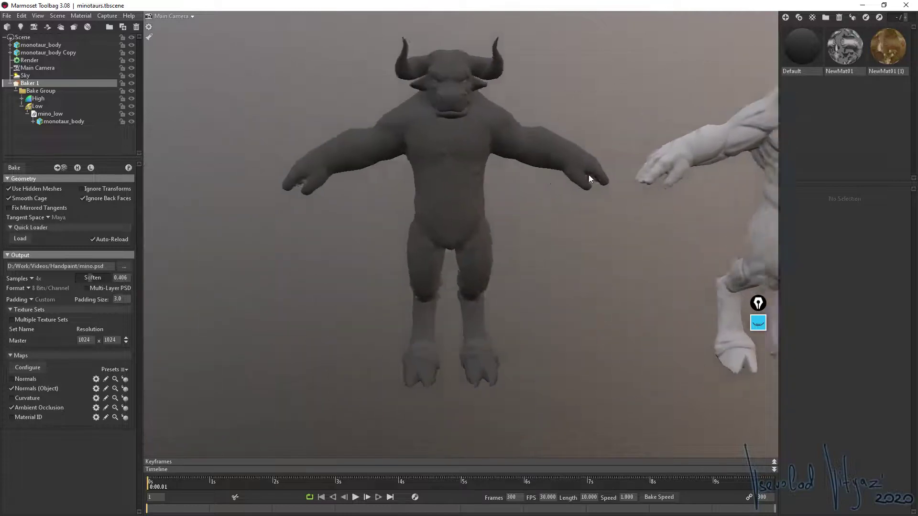
scroll(451, 206, up, 2)
middle_drag(450, 205, 300, 174)
scroll(520, 259, up, 5)
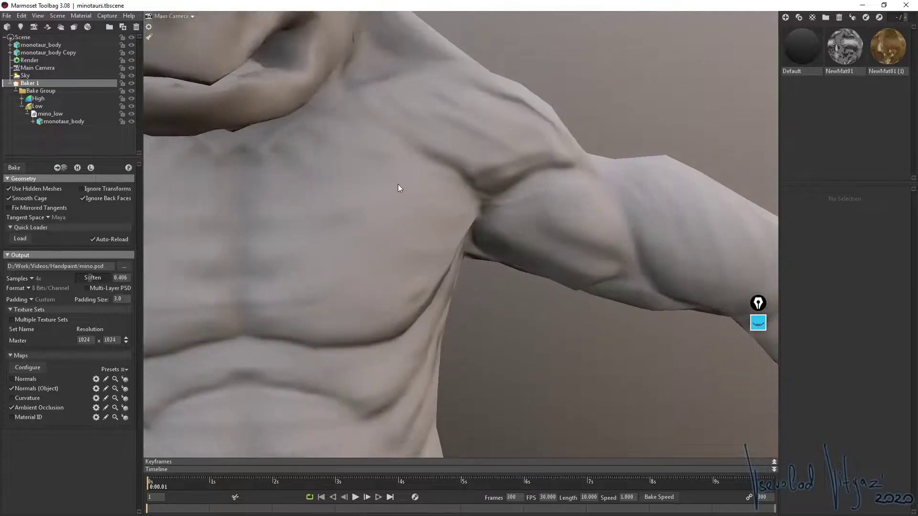
scroll(315, 203, up, 3)
scroll(315, 202, down, 3)
middle_drag(370, 201, 387, 180)
scroll(332, 159, down, 2)
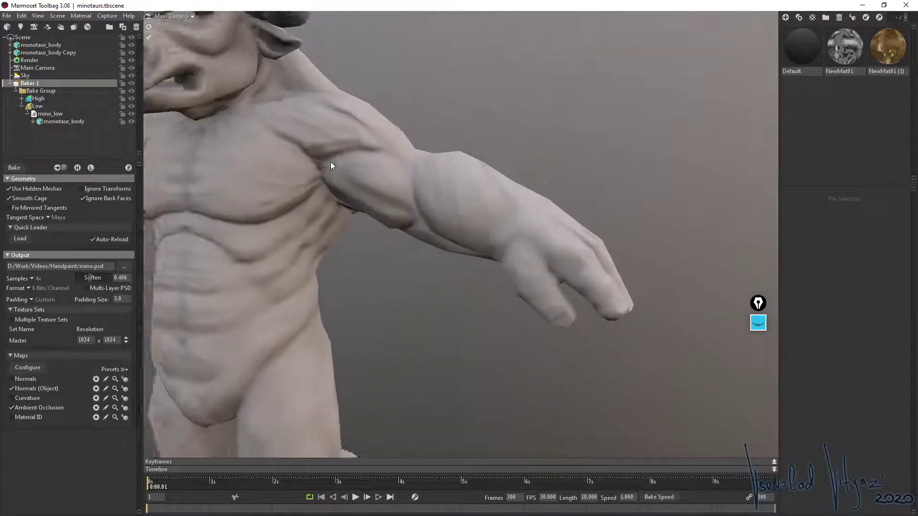
scroll(366, 189, up, 3)
scroll(366, 188, down, 3)
scroll(306, 177, down, 2)
scroll(307, 231, down, 2)
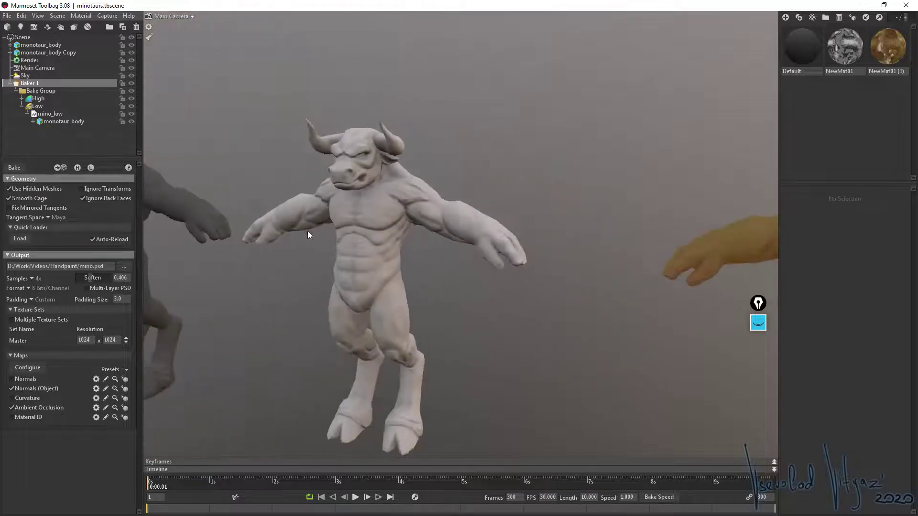
middle_drag(308, 231, 495, 208)
drag(496, 211, 301, 221)
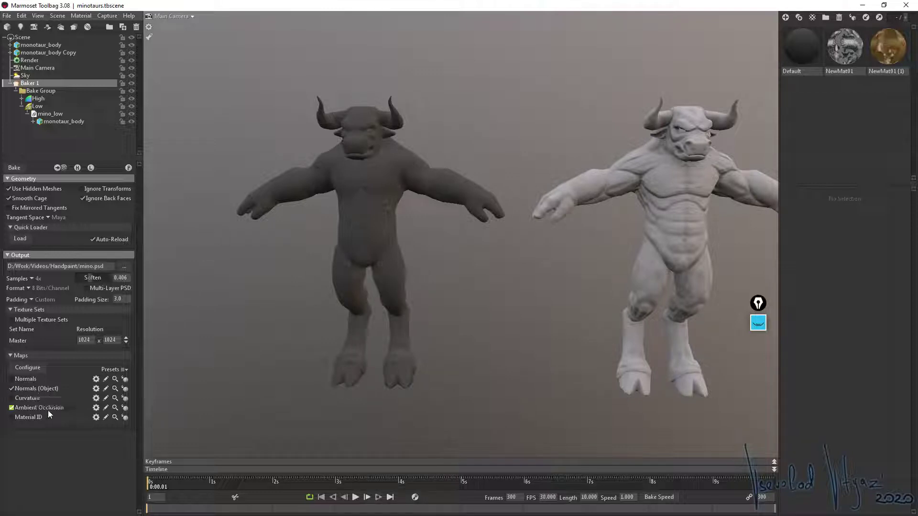
- Tick Curvature in Baker 1's maps list, then view the gold minotaur side-on
drag(379, 270, 466, 247)
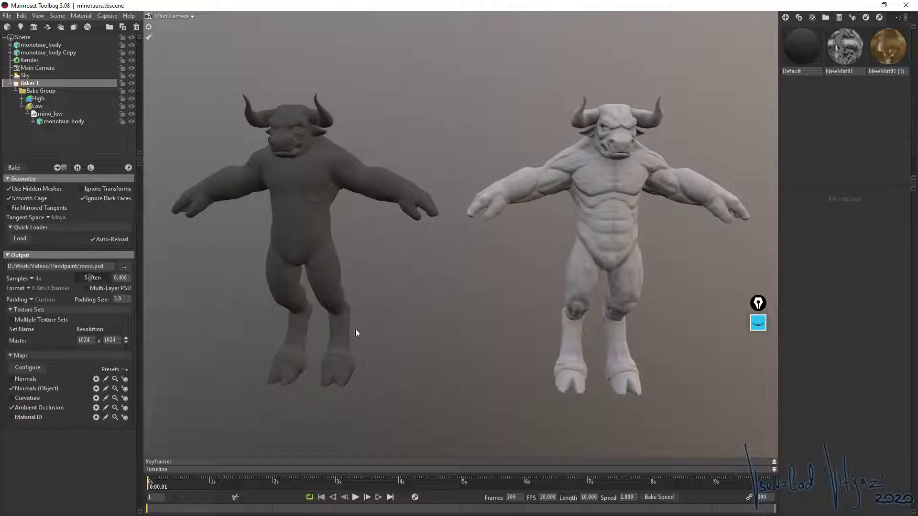
click(10, 398)
mouse_move(431, 259)
mouse_down()
mouse_move(503, 262)
mouse_move(474, 227)
mouse_move(372, 235)
mouse_move(585, 236)
mouse_move(584, 200)
mouse_up()
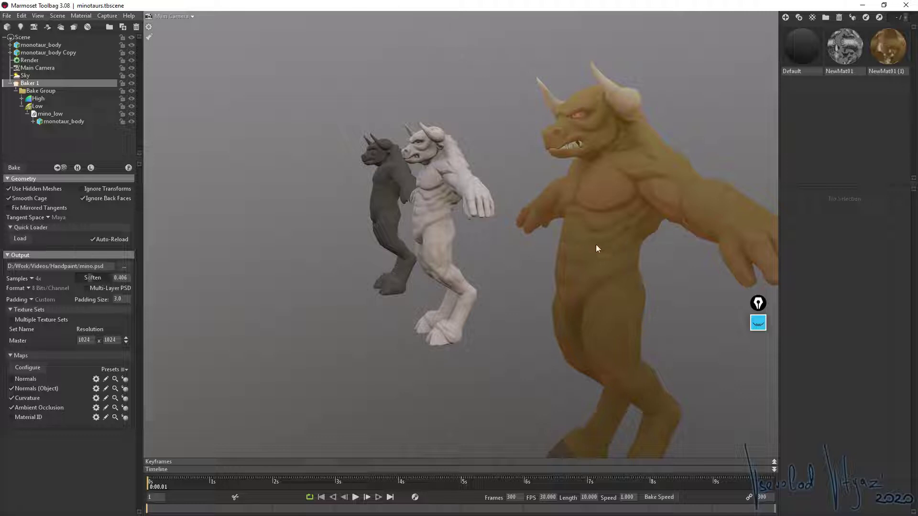
click(759, 323)
click(758, 352)
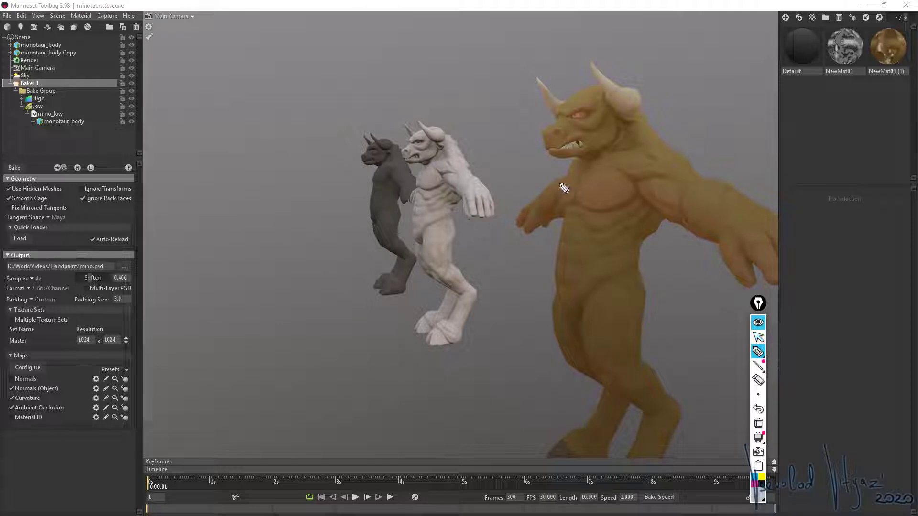
drag(596, 165, 589, 213)
drag(587, 210, 580, 300)
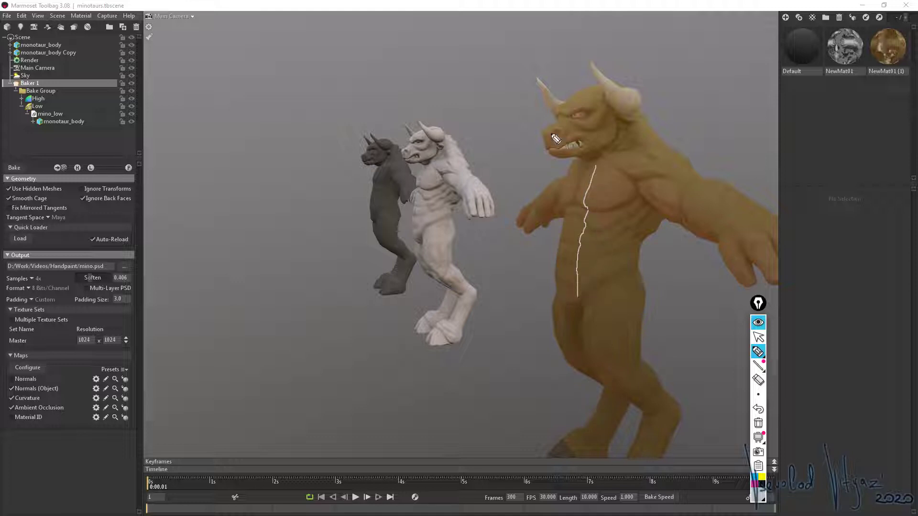
mouse_move(512, 25)
mouse_down()
mouse_move(578, 155)
mouse_move(544, 117)
mouse_move(562, 118)
mouse_move(576, 150)
mouse_move(589, 204)
mouse_up()
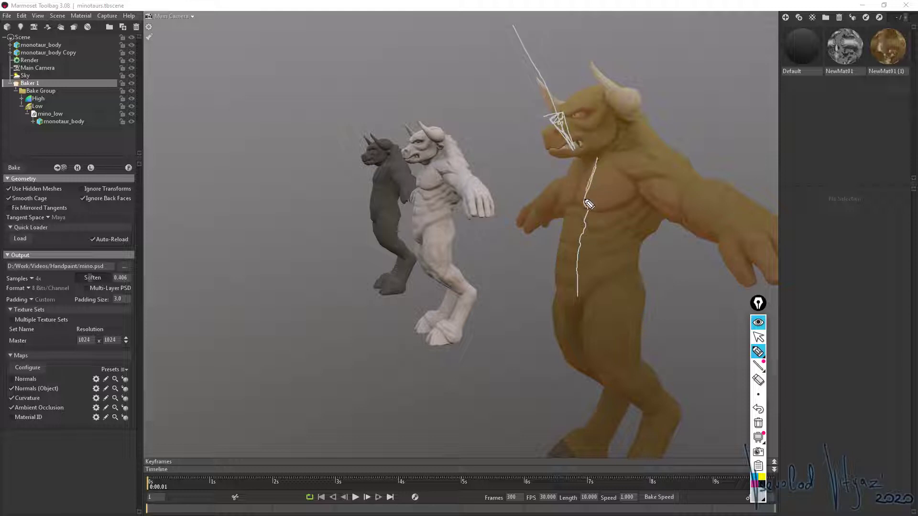
drag(597, 163, 587, 236)
drag(593, 168, 587, 190)
click(761, 483)
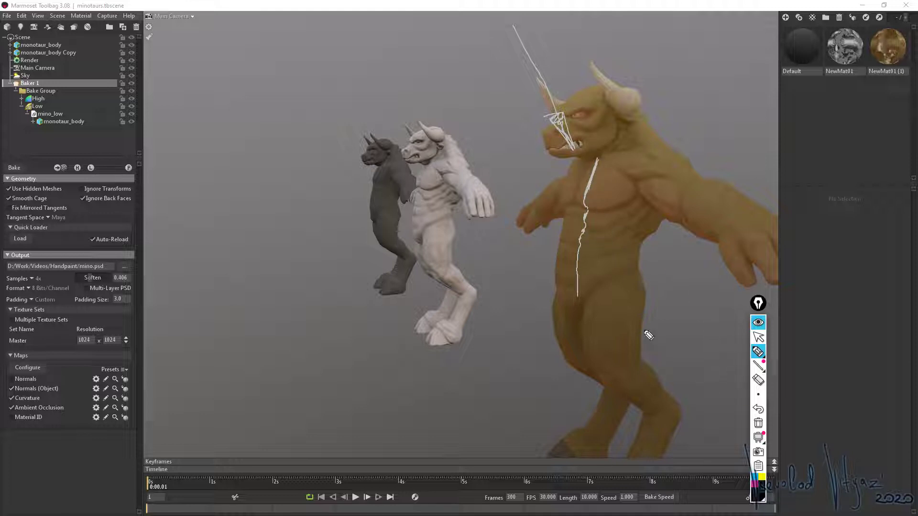
mouse_move(576, 205)
mouse_down()
mouse_move(592, 213)
mouse_move(592, 228)
mouse_up()
drag(637, 29, 637, 106)
drag(629, 71, 650, 76)
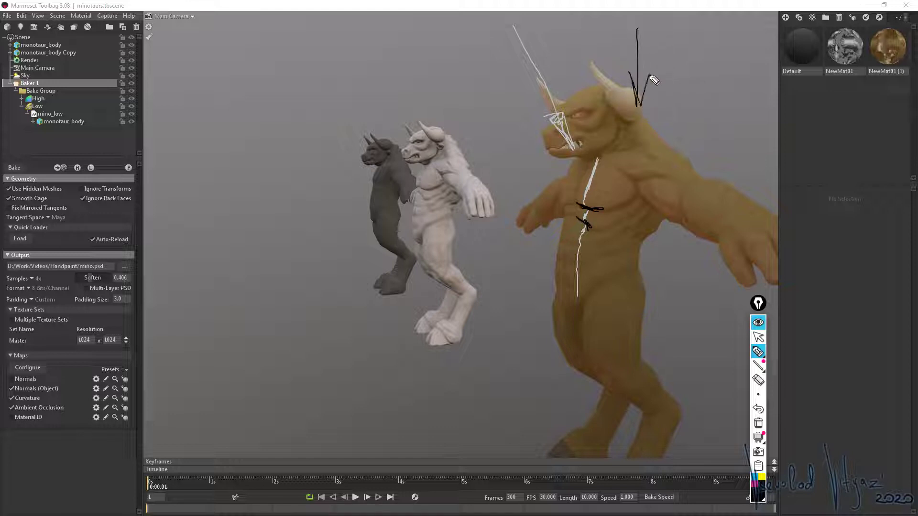
mouse_move(405, 279)
mouse_down()
mouse_move(537, 260)
mouse_move(516, 277)
mouse_up()
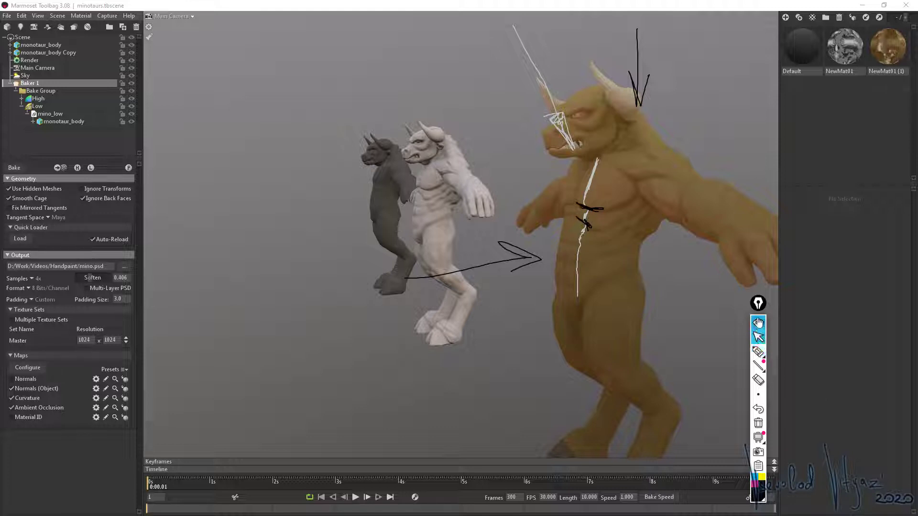
click(758, 322)
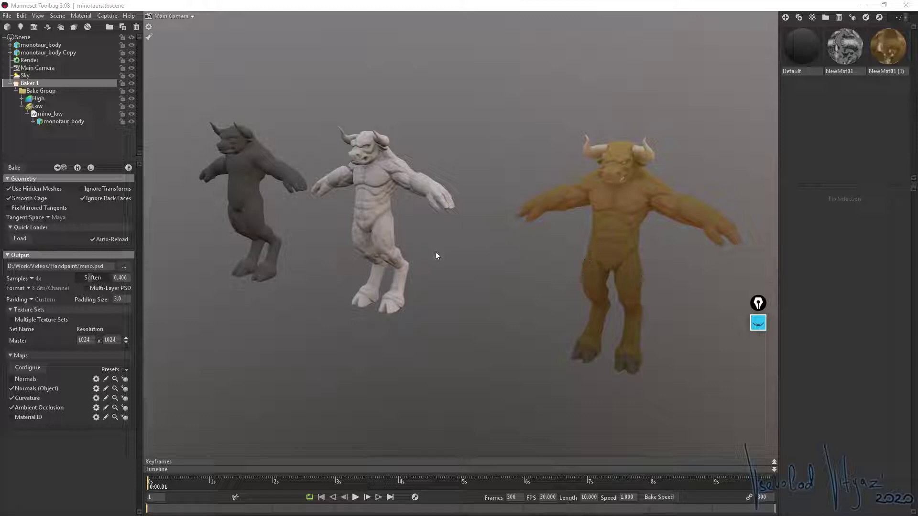
- Pan the Marmoset view up over the three baked minotaurs
mouse_move(435, 252)
middle_down()
mouse_move(458, 241)
mouse_move(437, 237)
middle_up()
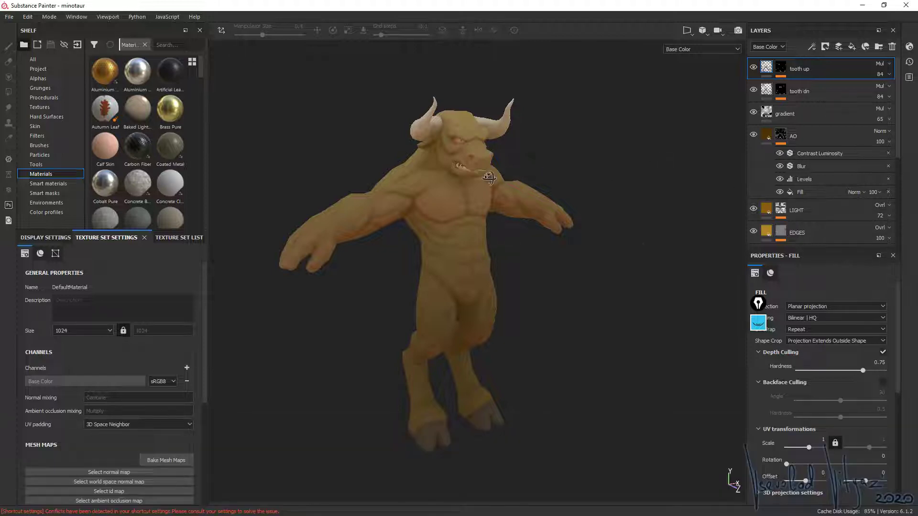
- List the project's baked textures, select the position map, and orbit the minotaur from front and below
mouse_move(490, 179)
alt+mouse_down()
mouse_move(863, 146)
mouse_move(420, 175)
alt+mouse_up()
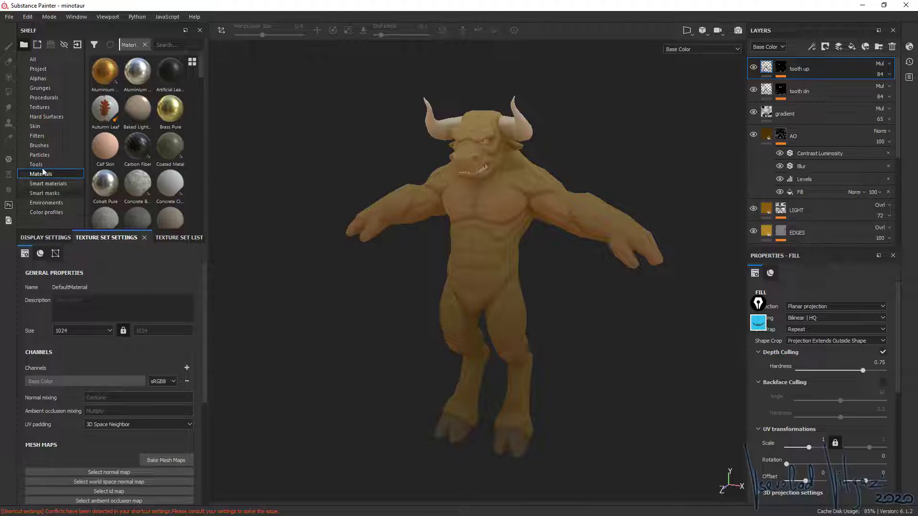
click(52, 70)
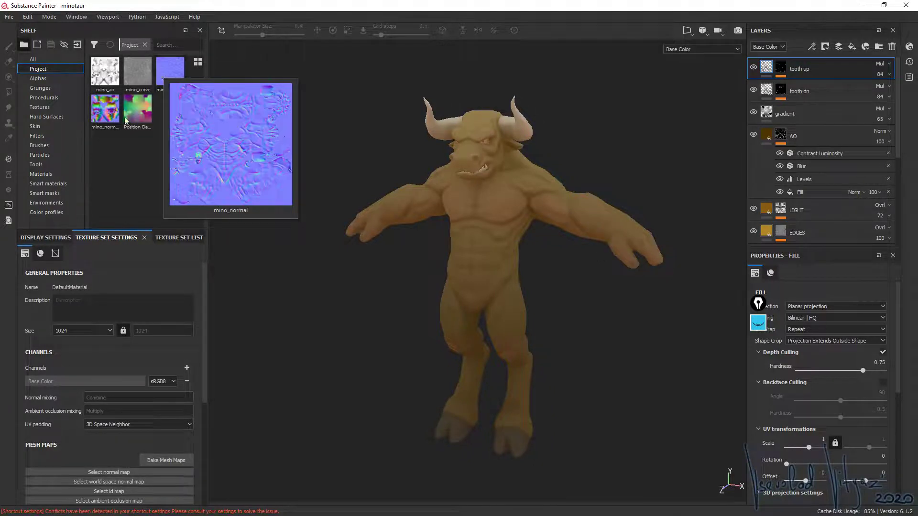
mouse_move(137, 110)
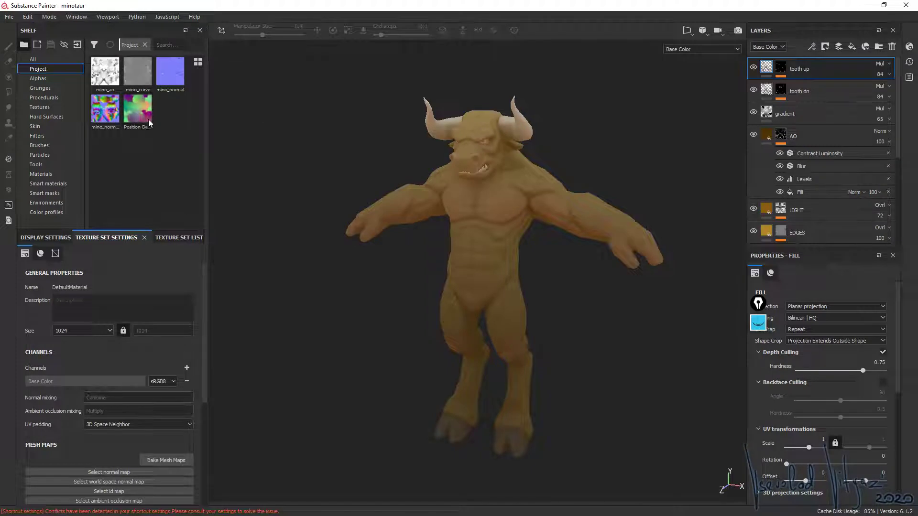
click(144, 114)
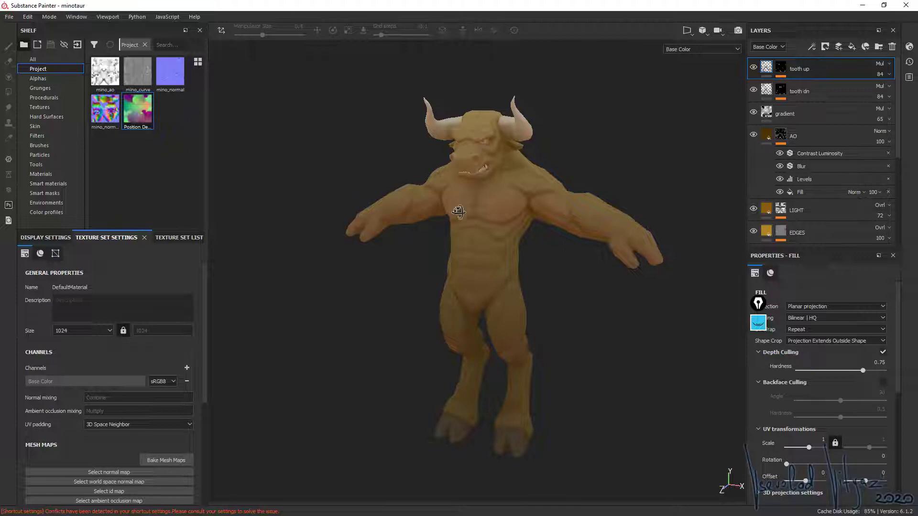
alt+drag(457, 212, 511, 235)
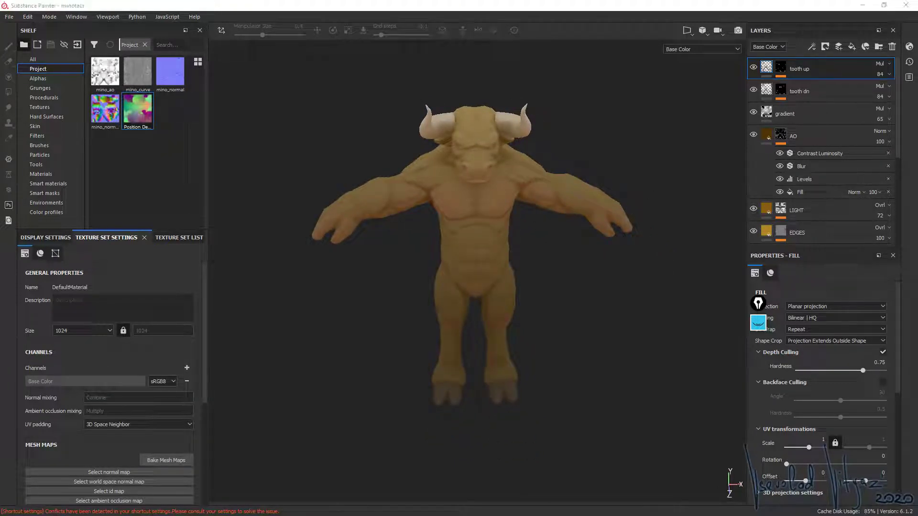
alt+drag(487, 230, 440, 191)
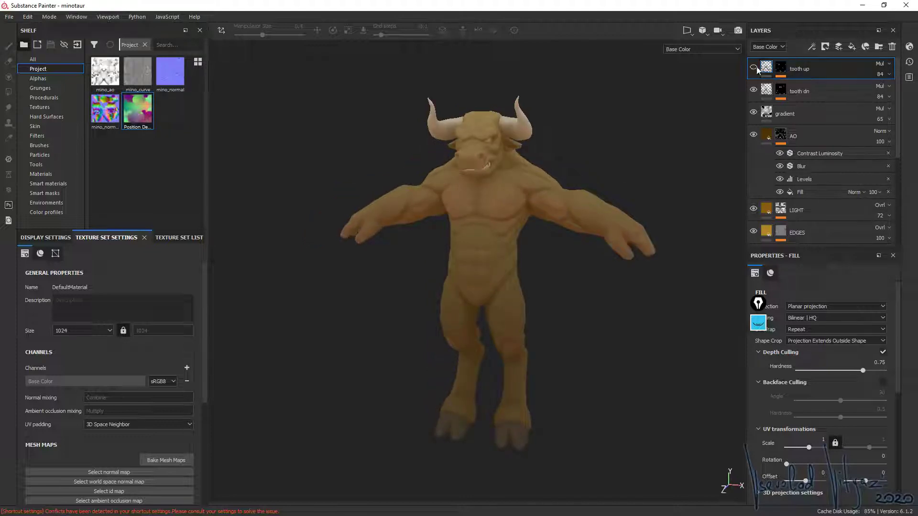
- Hide the tooth dn, gradient, LIGHT, EDGES, kopita, eyes, horn and tooth layers
click(753, 89)
click(754, 113)
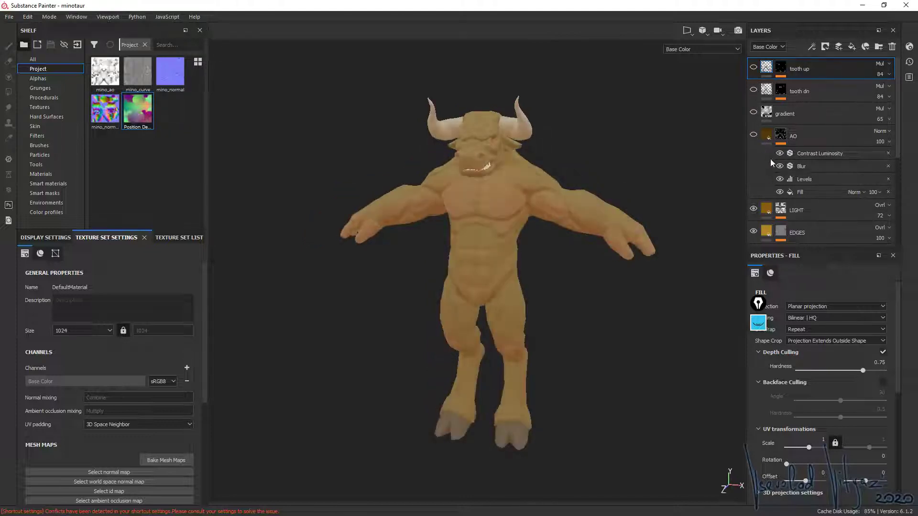
scroll(769, 157, down, 5)
click(754, 94)
click(753, 116)
click(754, 139)
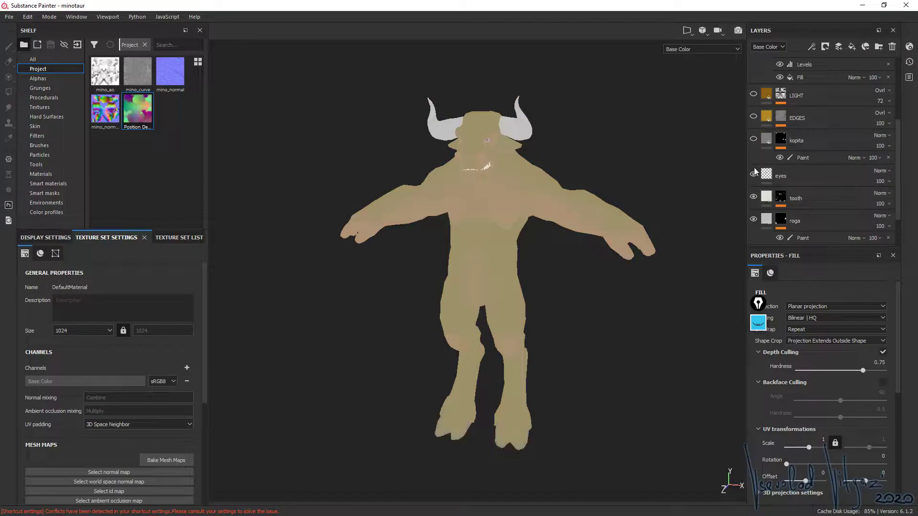
click(753, 174)
click(753, 217)
- Hide the add colors tint layer, keep BASE visible, and select the BASE fill layer
scroll(799, 196, down, 3)
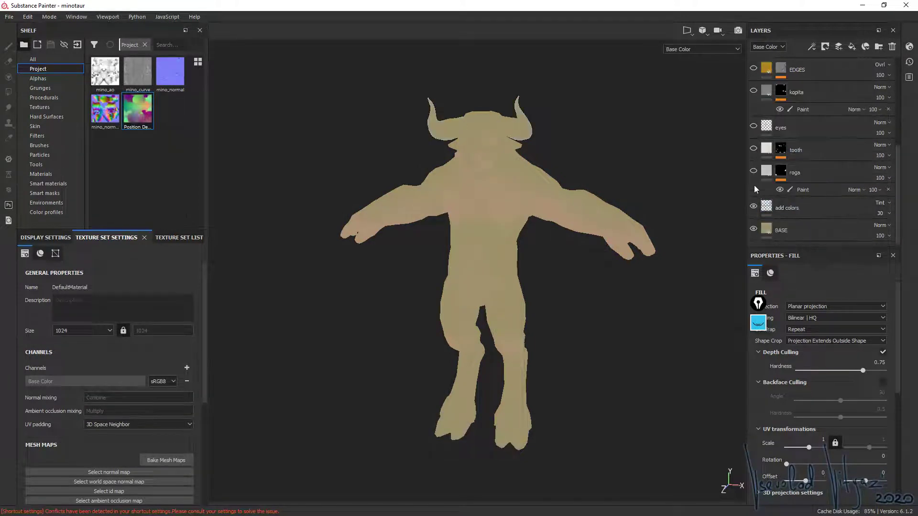
click(753, 206)
click(753, 229)
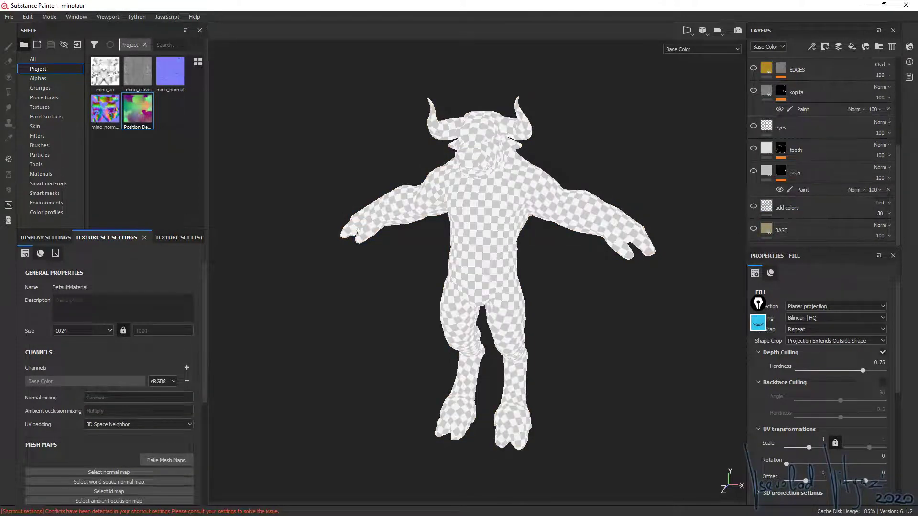
click(752, 229)
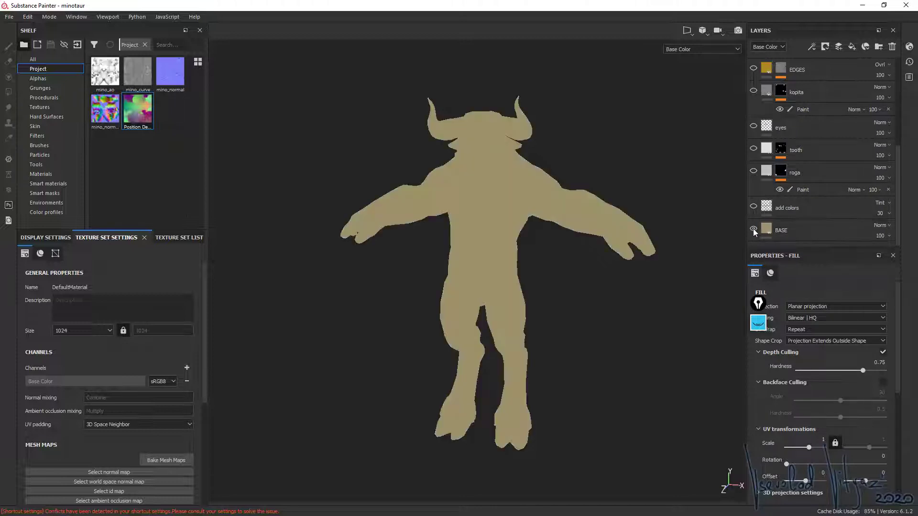
mouse_move(529, 176)
alt+mouse_down()
mouse_move(552, 182)
mouse_move(504, 220)
alt+mouse_up()
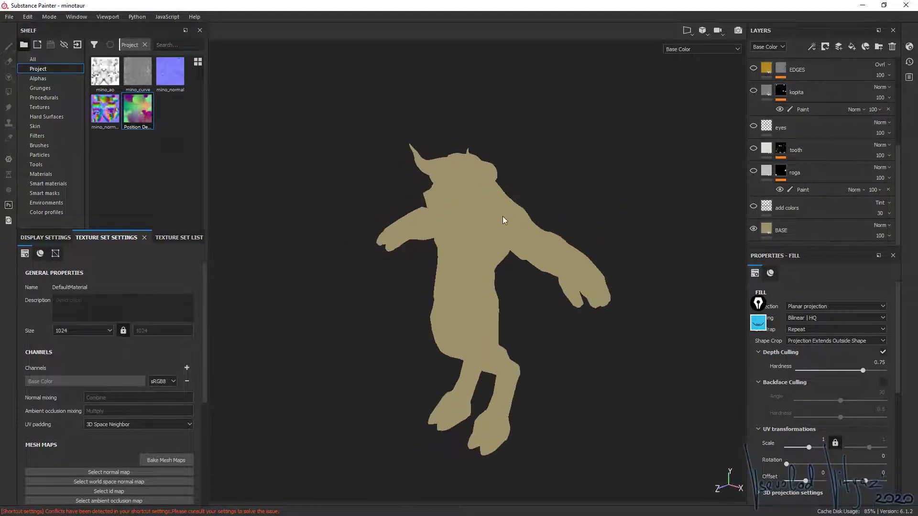
click(804, 229)
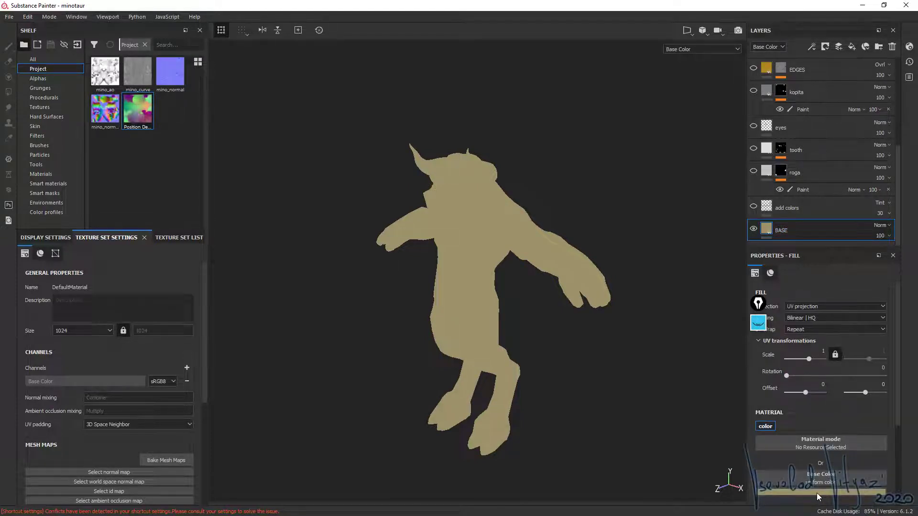
- Preview a more saturated yellow in the BASE layer's base colour picker
click(817, 492)
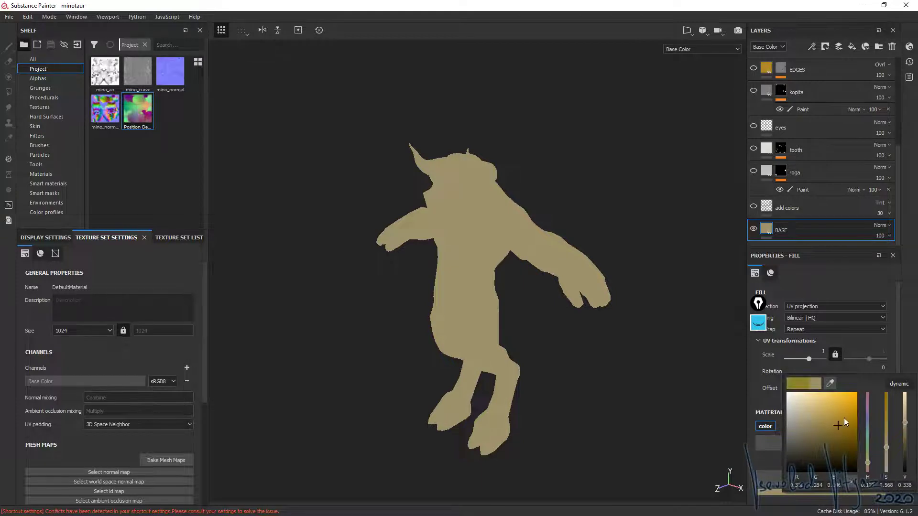
mouse_move(844, 417)
mouse_down()
mouse_move(829, 432)
mouse_move(850, 441)
mouse_move(825, 433)
mouse_move(819, 417)
mouse_up()
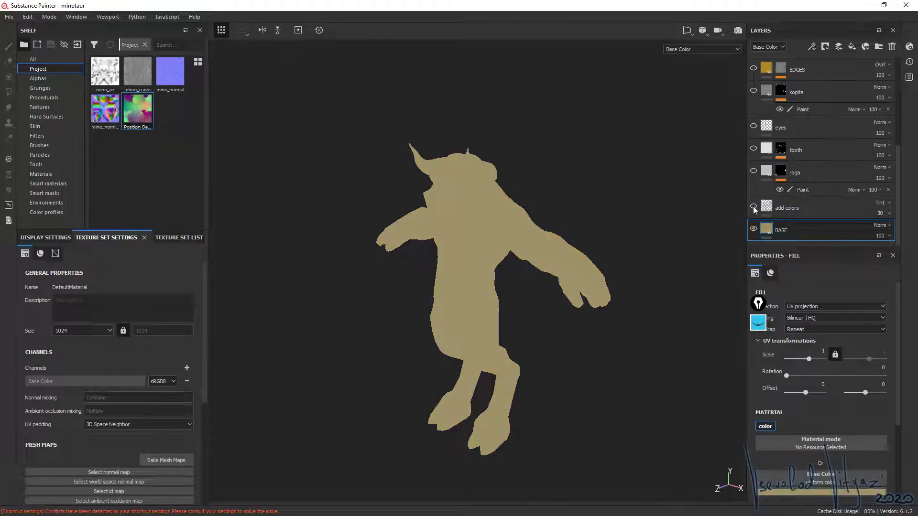
mouse_move(481, 260)
alt+mouse_down()
mouse_move(580, 230)
mouse_move(497, 242)
alt+mouse_up()
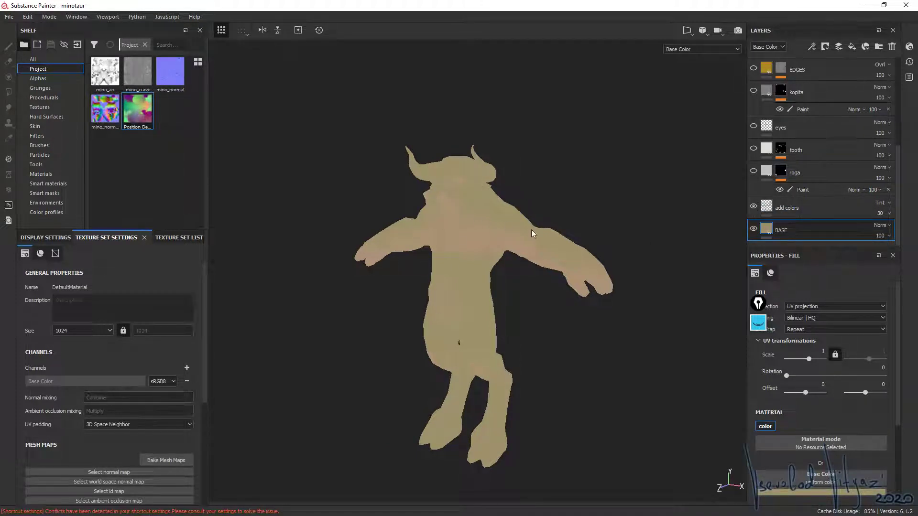
- Hide the add colors tint layer and view the minotaur straight from the front
click(753, 206)
alt+drag(602, 213, 532, 334)
scroll(532, 375, up, 3)
scroll(528, 182, up, 2)
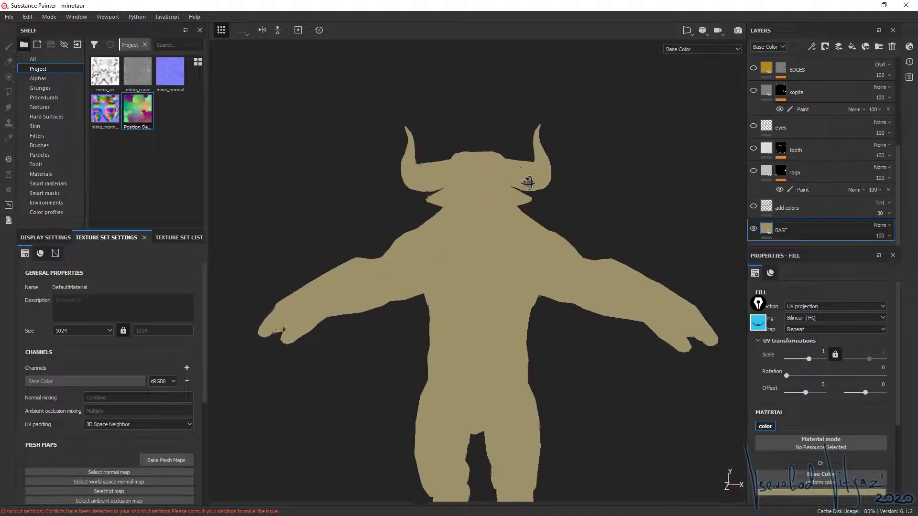
alt+drag(528, 182, 531, 174)
alt+drag(500, 221, 492, 225)
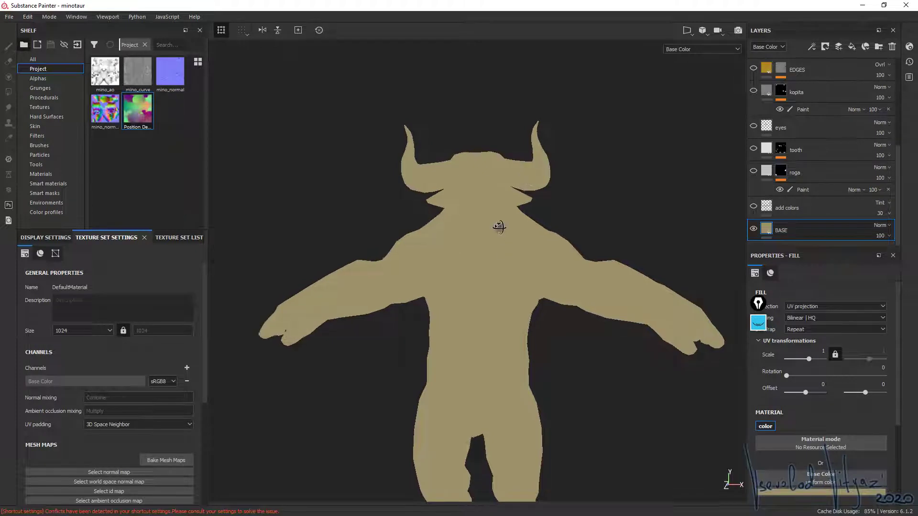
- Show the horns, teeth and hooves layers and view the whole minotaur
click(754, 171)
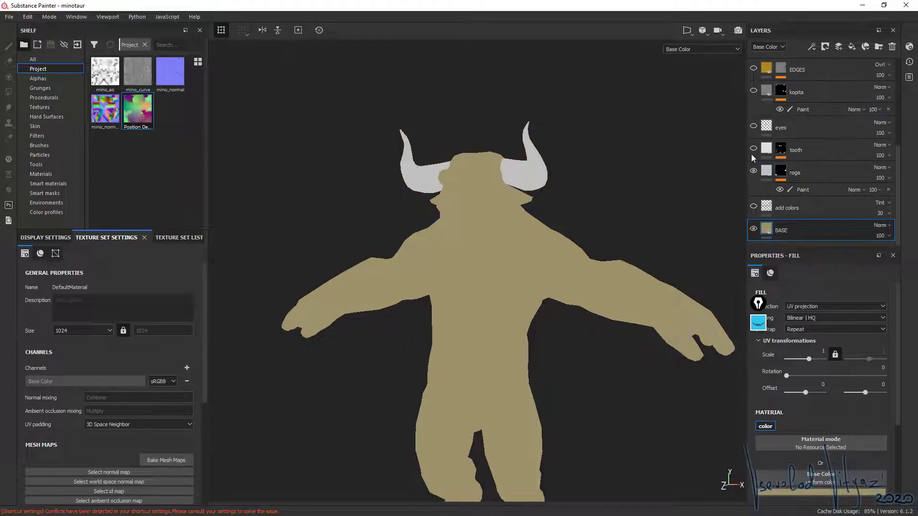
click(753, 148)
click(754, 90)
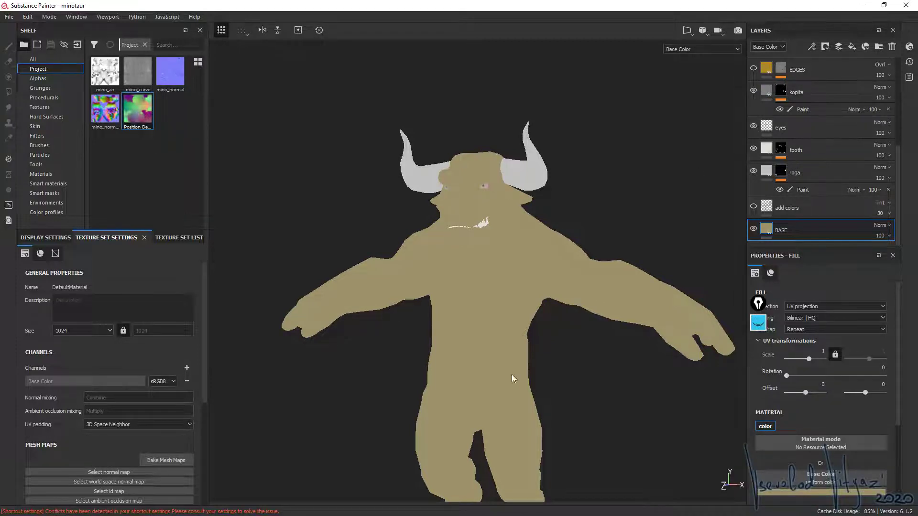
mouse_move(512, 375)
middle_down()
mouse_move(489, 144)
mouse_move(499, 258)
middle_up()
scroll(499, 190, down, 3)
alt+drag(499, 190, 544, 286)
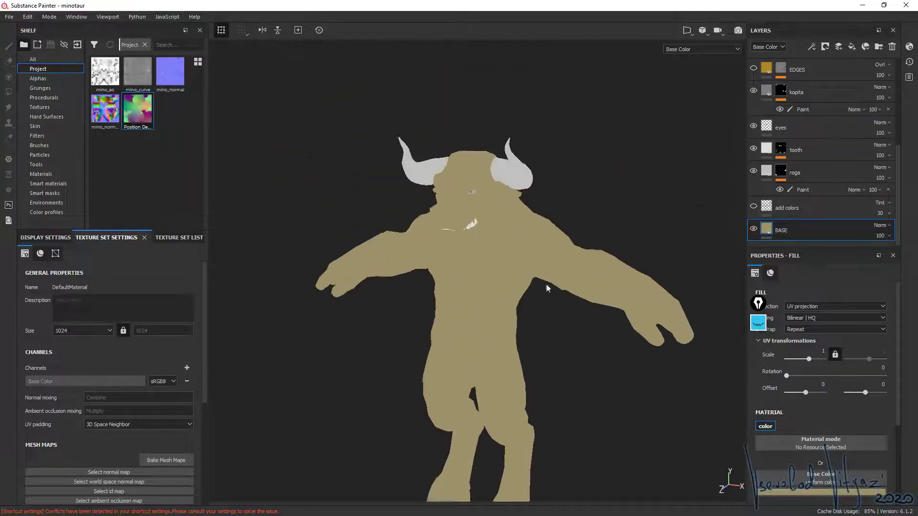
- Hide the hooves layer again, keep the horns visible, and select the roga layer
click(754, 90)
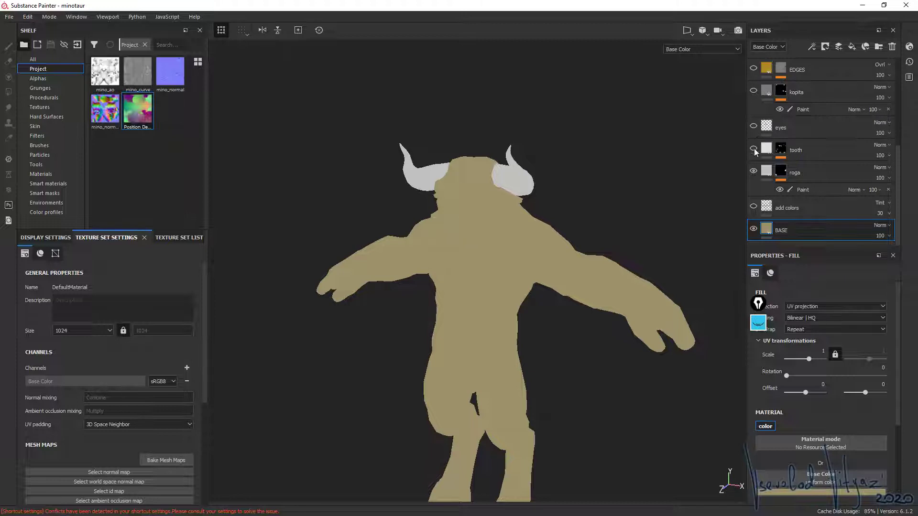
click(751, 171)
click(753, 172)
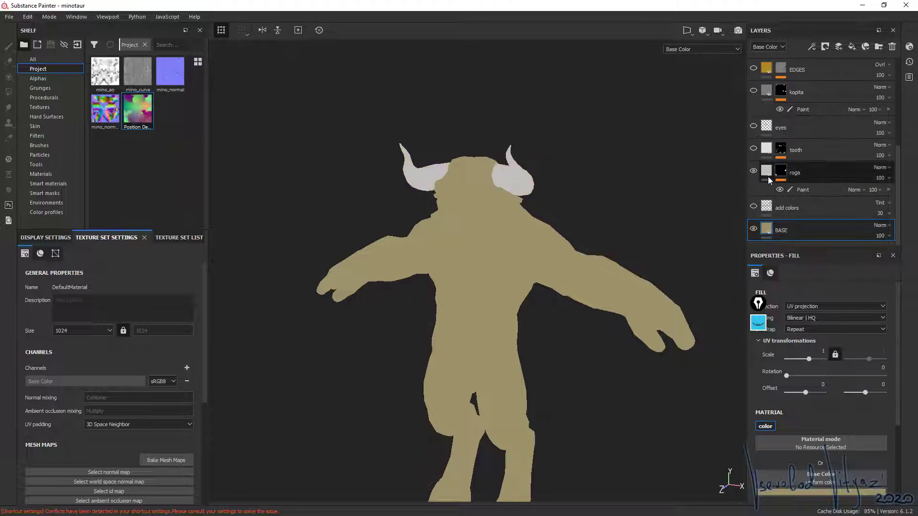
click(783, 172)
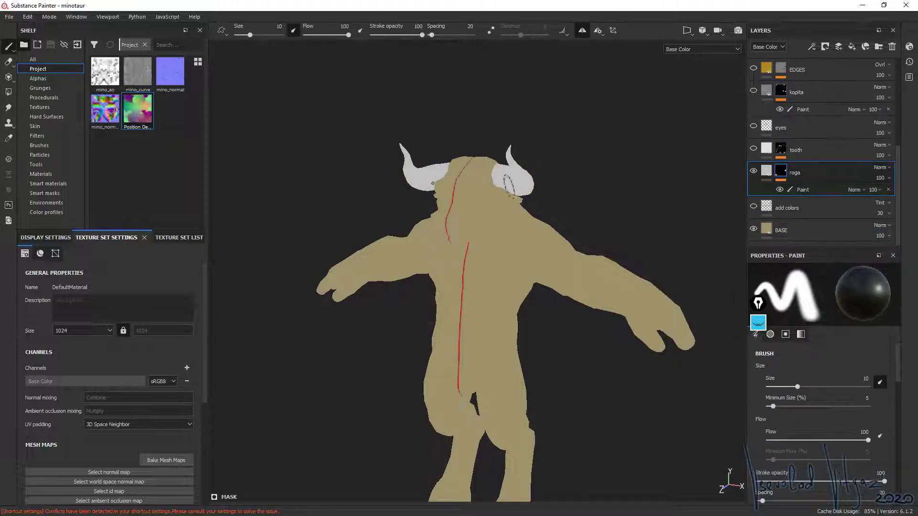
- Orbit around the minotaur's head, select the eyes layer, and scroll the layers up to AO
alt+drag(530, 172, 574, 180)
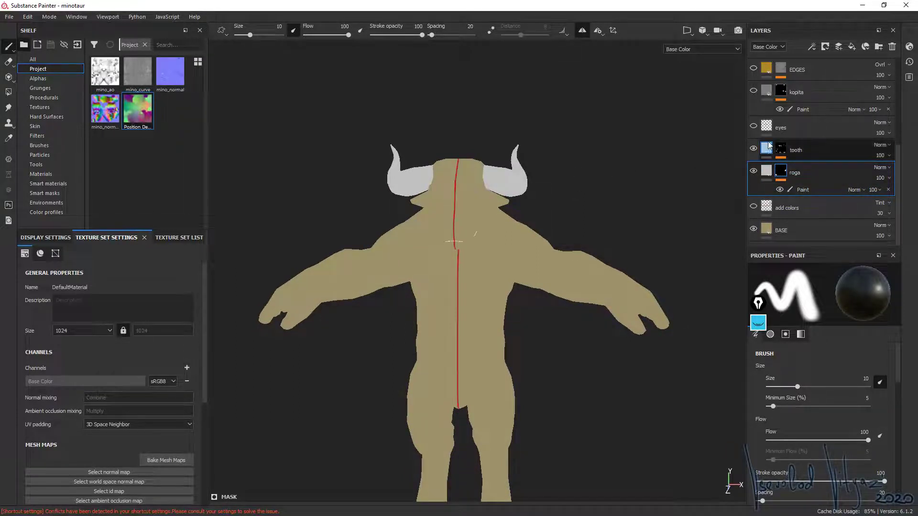
mouse_move(379, 219)
alt+mouse_down()
mouse_move(422, 173)
mouse_move(454, 215)
alt+mouse_up()
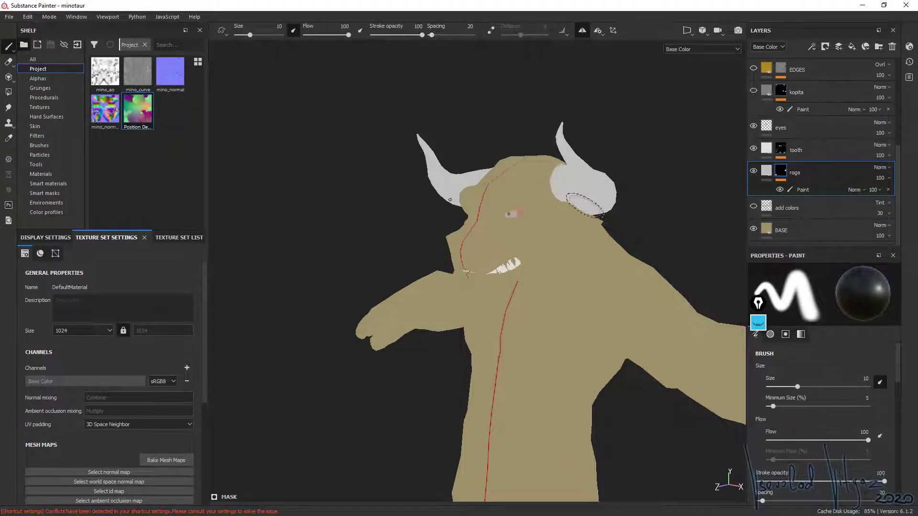
click(784, 133)
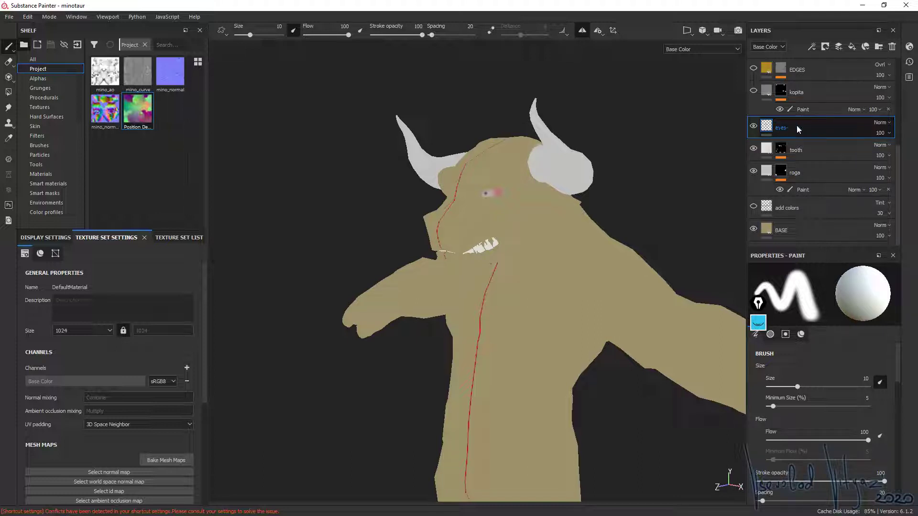
alt+drag(584, 296, 655, 205)
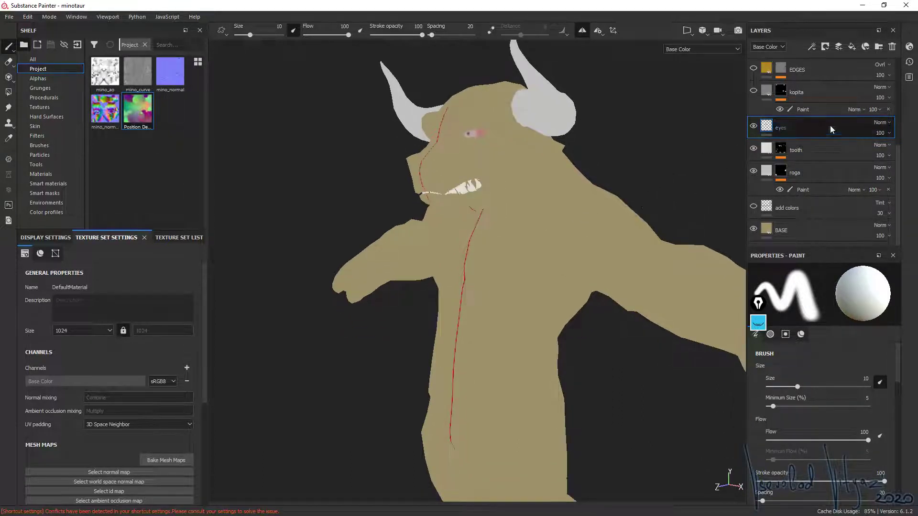
scroll(830, 125, up, 3)
scroll(831, 124, up, 2)
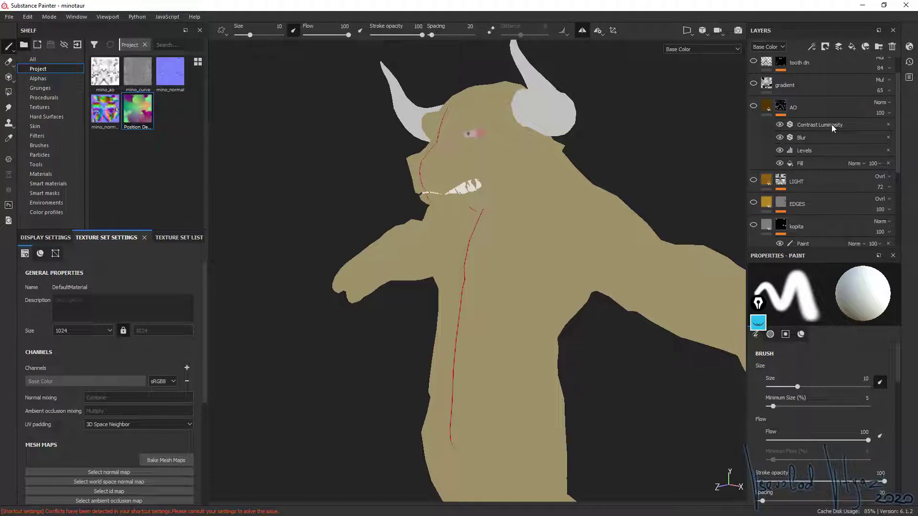
- Inspect the AO shading on the whole minotaur, then close in on its head and chest
scroll(831, 125, up, 1)
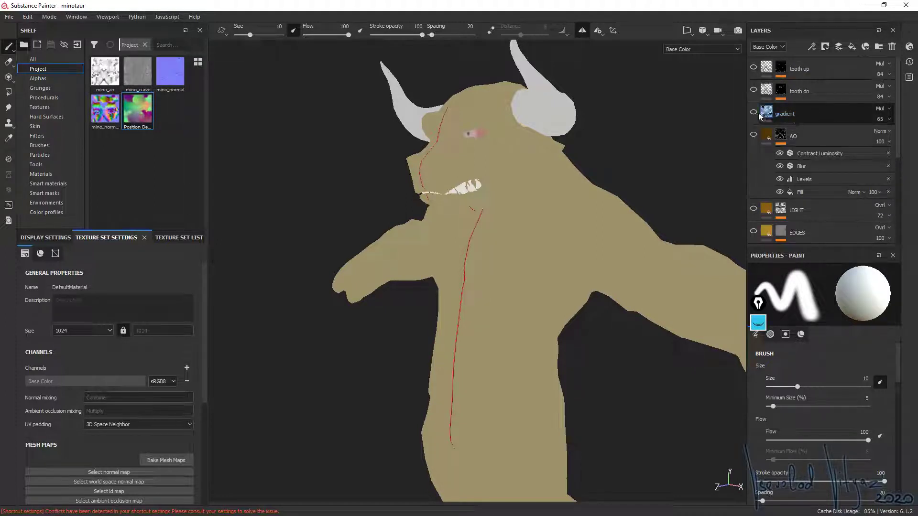
scroll(811, 119, down, 1)
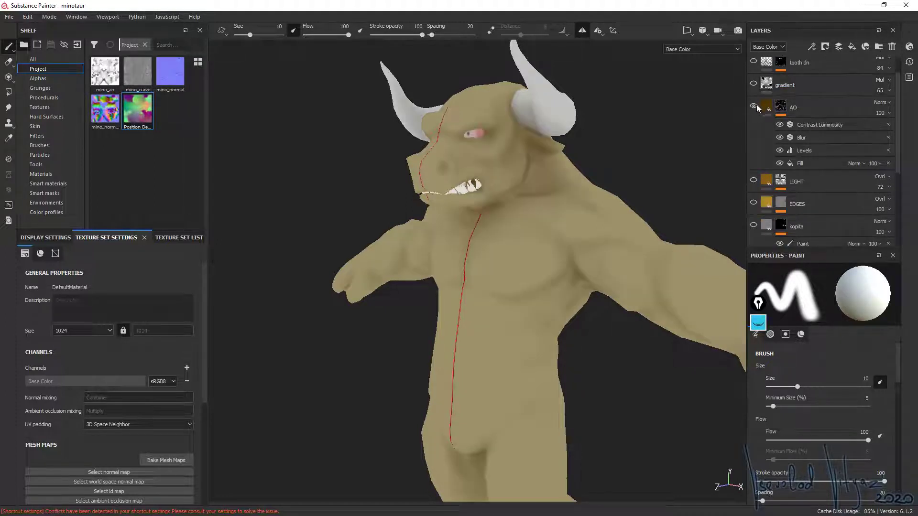
mouse_move(622, 206)
alt+mouse_down()
mouse_move(591, 232)
mouse_move(470, 252)
mouse_move(536, 282)
mouse_move(578, 282)
mouse_move(447, 287)
alt+mouse_up()
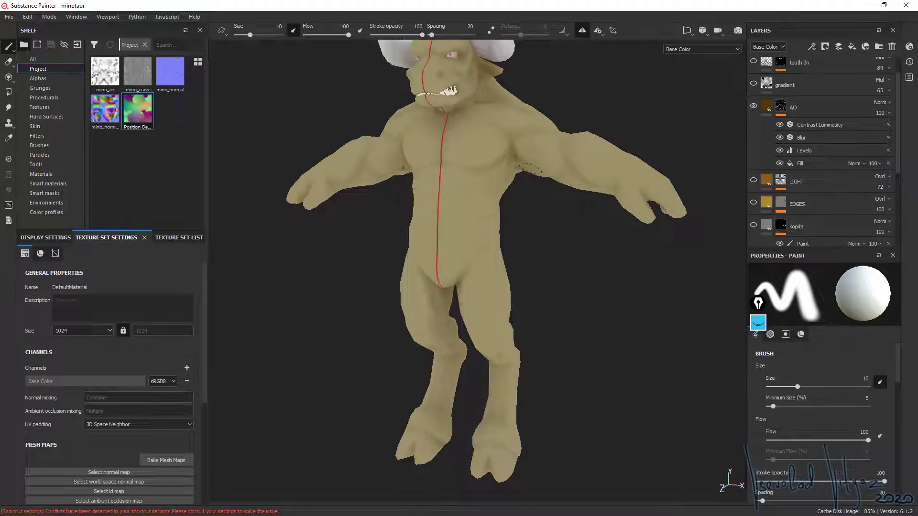
alt+drag(530, 168, 478, 201)
alt+right_drag(478, 201, 461, 241)
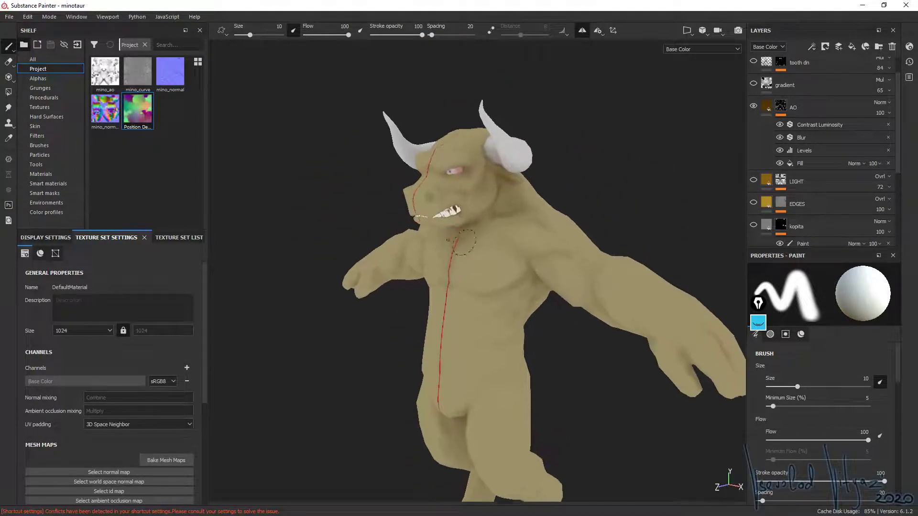
alt+drag(461, 242, 482, 245)
scroll(776, 183, down, 2)
scroll(777, 183, down, 1)
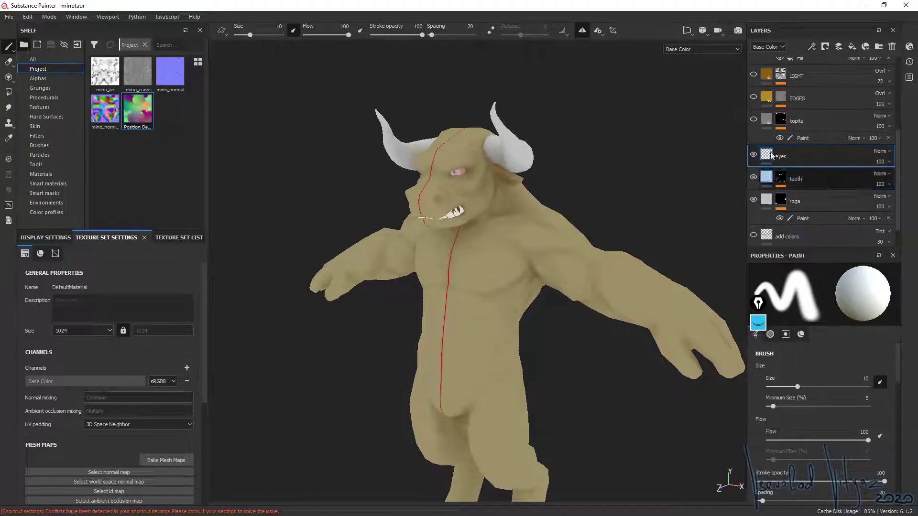
click(752, 97)
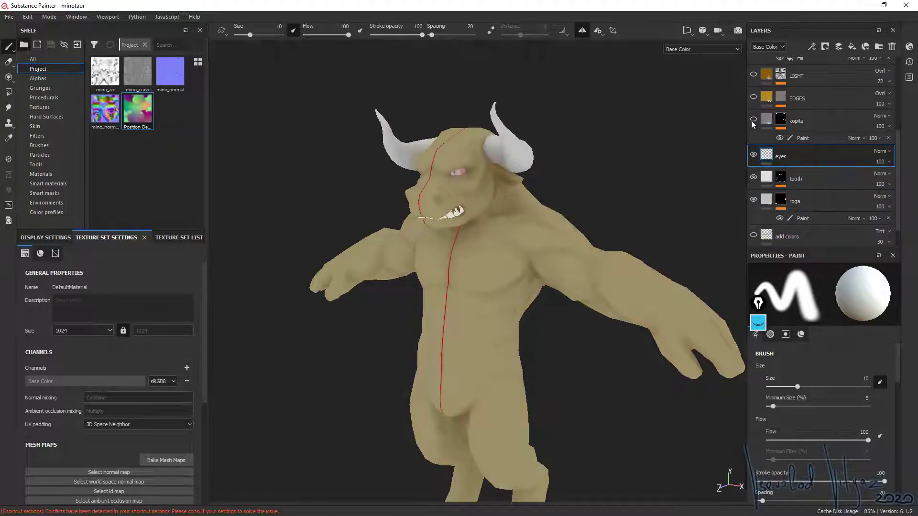
scroll(816, 183, down, 1)
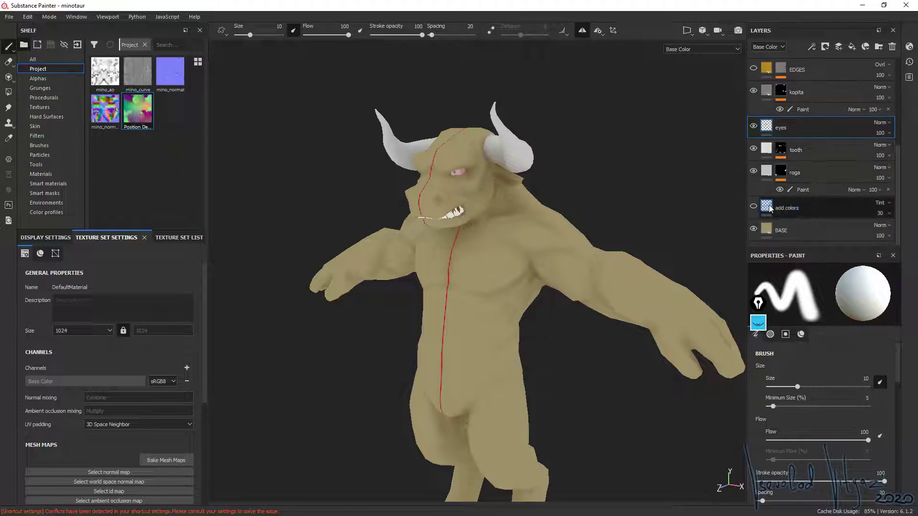
mouse_move(458, 257)
alt+mouse_down()
mouse_move(483, 205)
mouse_move(497, 199)
alt+mouse_up()
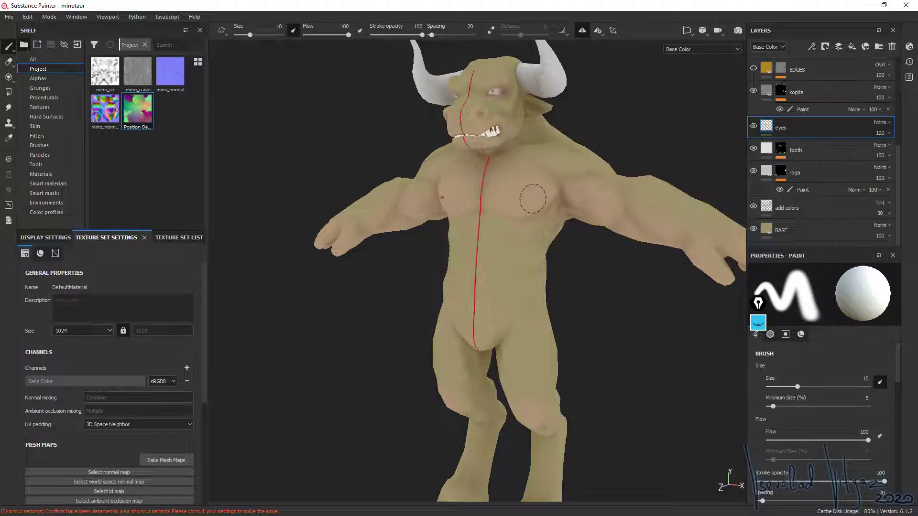
middle_drag(695, 242, 611, 208)
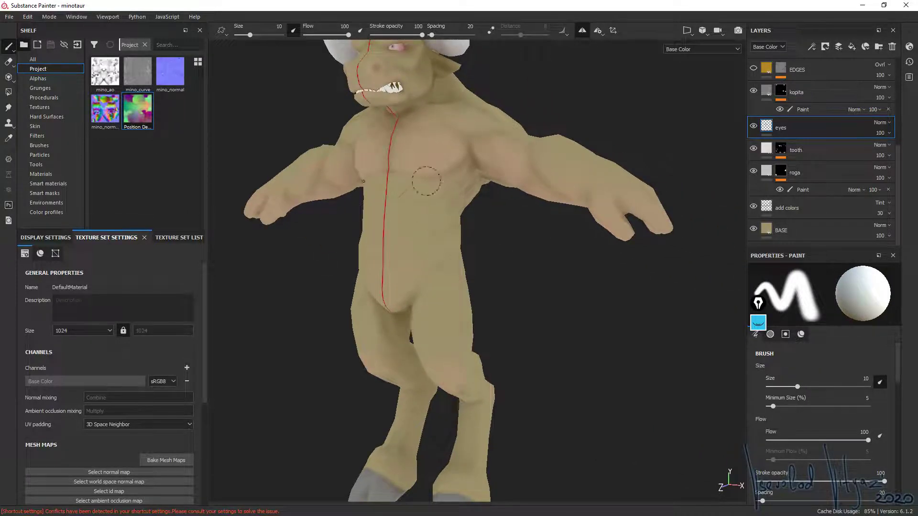
scroll(491, 330, down, 3)
alt+drag(492, 331, 478, 328)
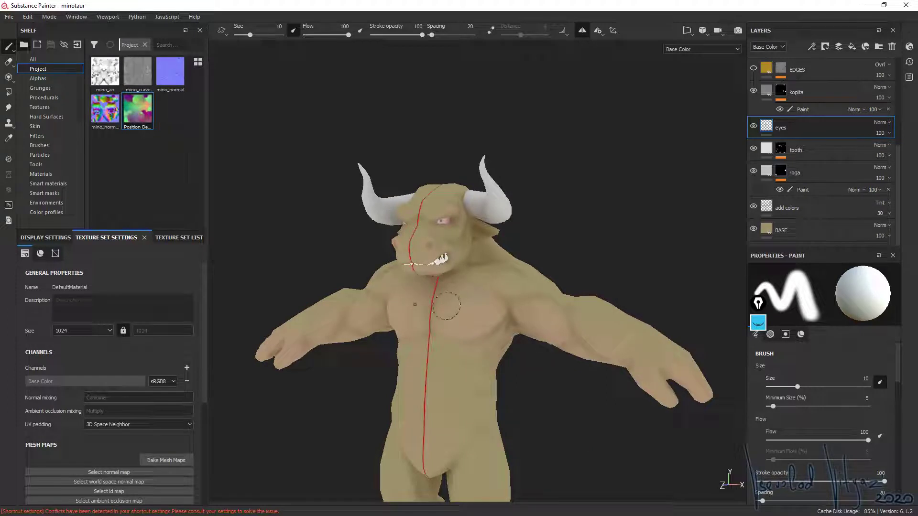
alt+drag(462, 291, 446, 231)
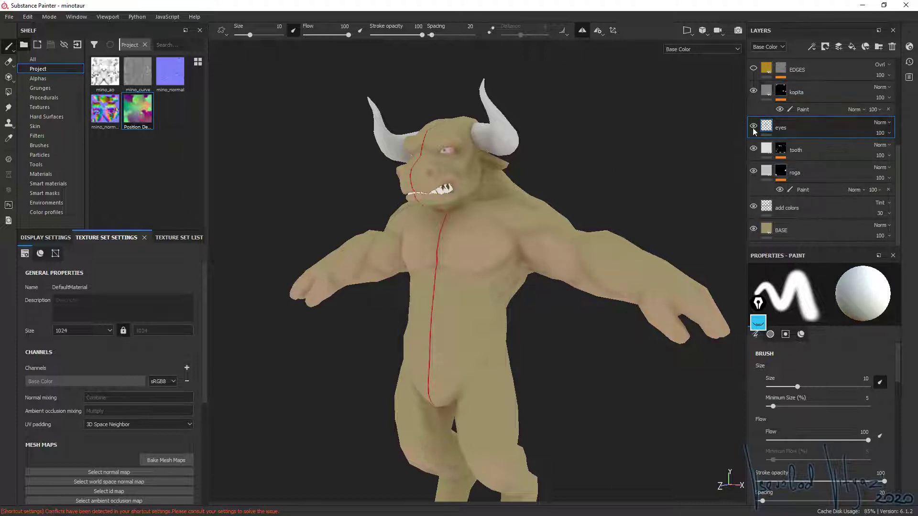
scroll(798, 113, up, 1)
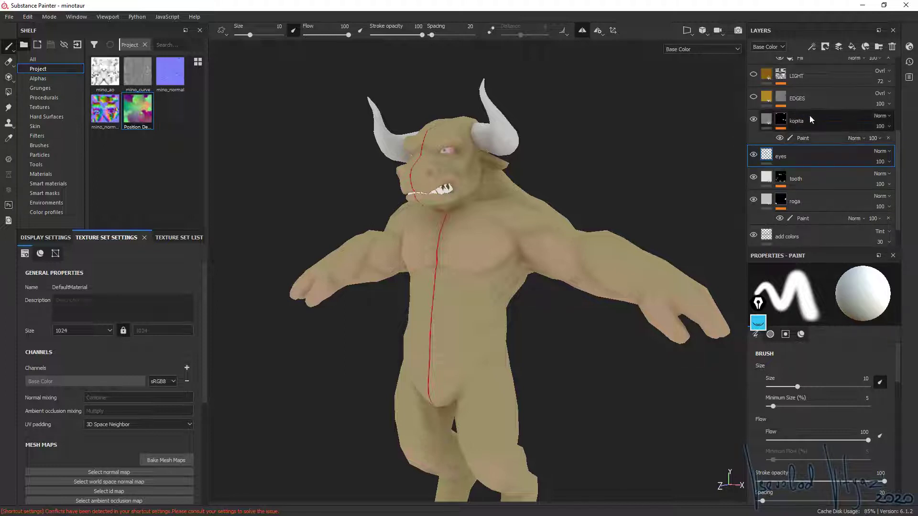
scroll(810, 112, up, 2)
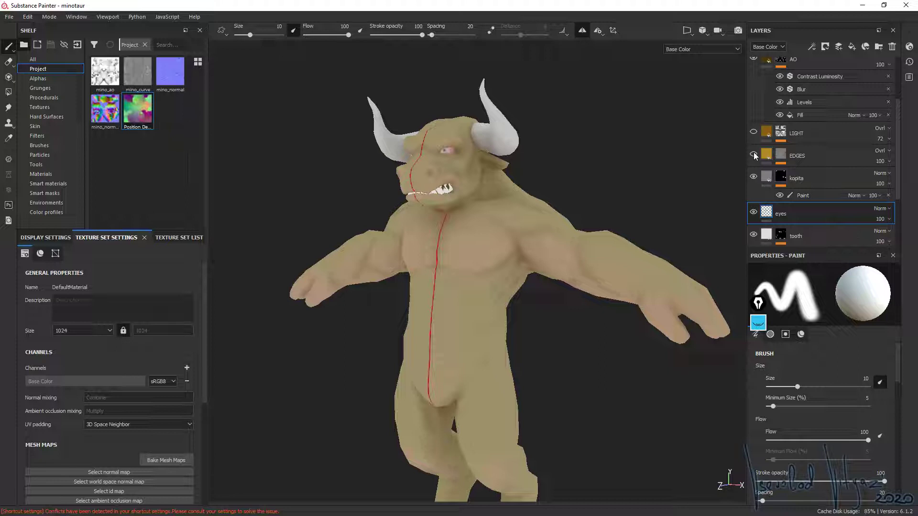
- Enable the EDGES layer, toggle it to compare colouring, and orbit the minotaur
click(753, 152)
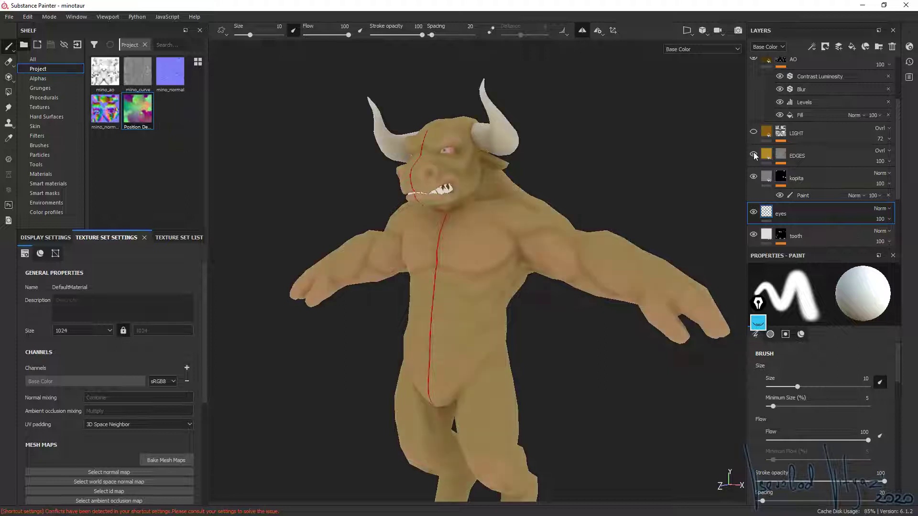
mouse_move(431, 239)
alt+mouse_down()
mouse_move(505, 188)
mouse_move(537, 192)
alt+mouse_up()
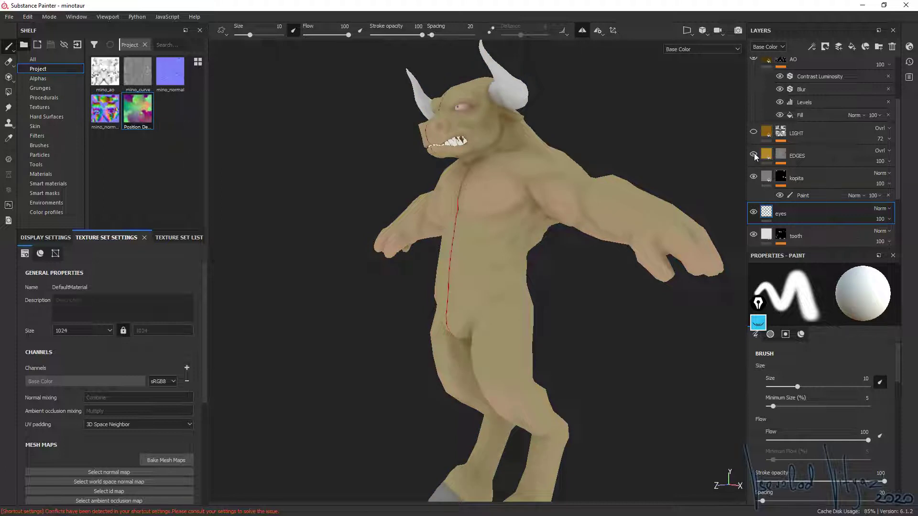
click(754, 155)
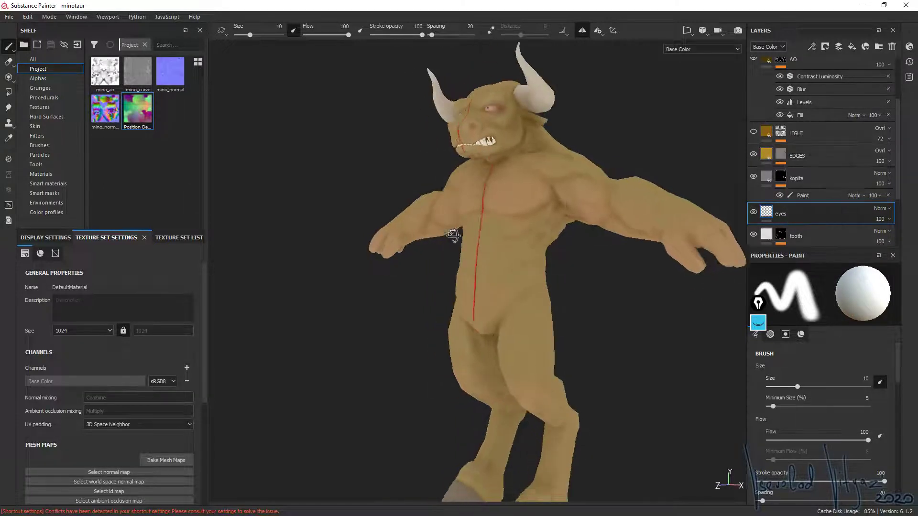
alt+drag(519, 206, 518, 208)
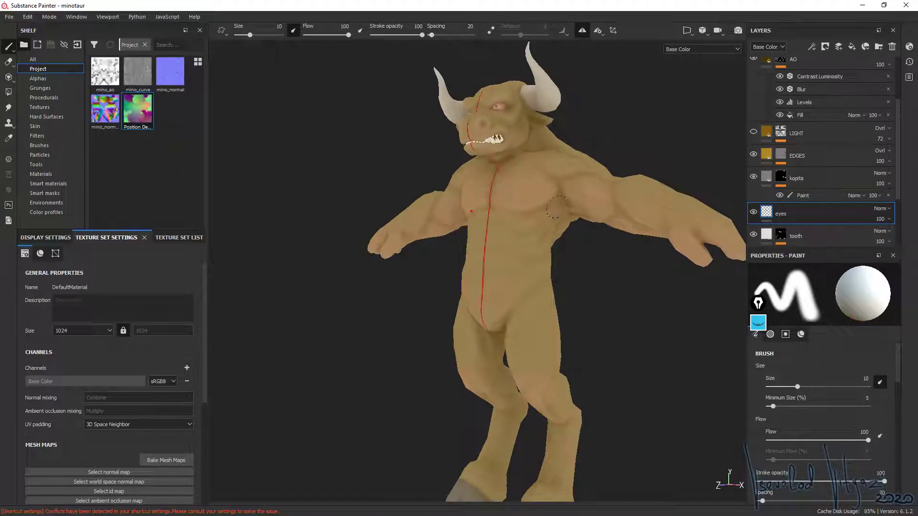
alt+drag(599, 183, 617, 215)
scroll(764, 144, up, 2)
- Show the gradient layer on the model and bring up its Fill settings
scroll(760, 139, up, 1)
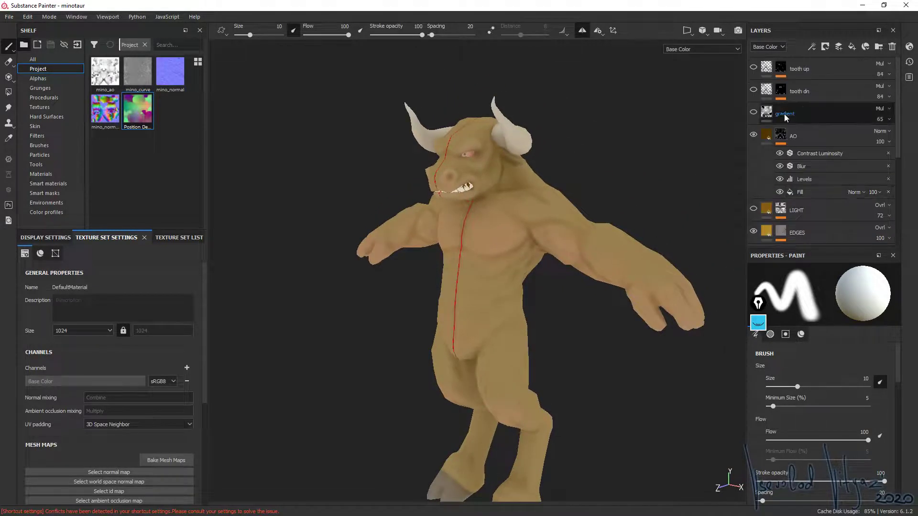
alt+drag(550, 157, 595, 150)
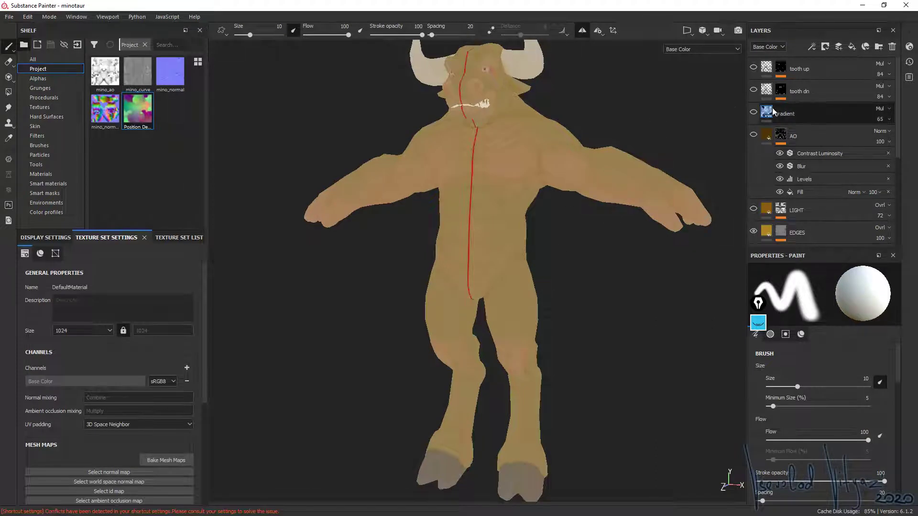
click(758, 119)
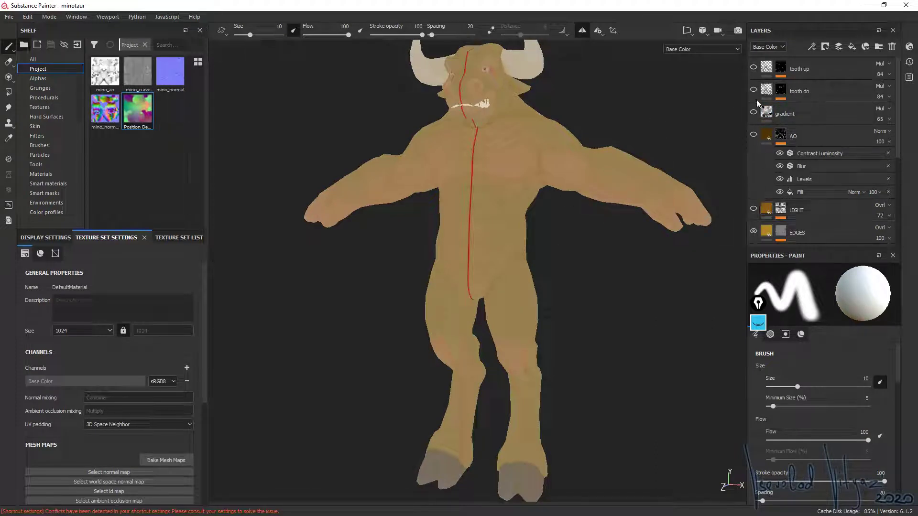
click(753, 134)
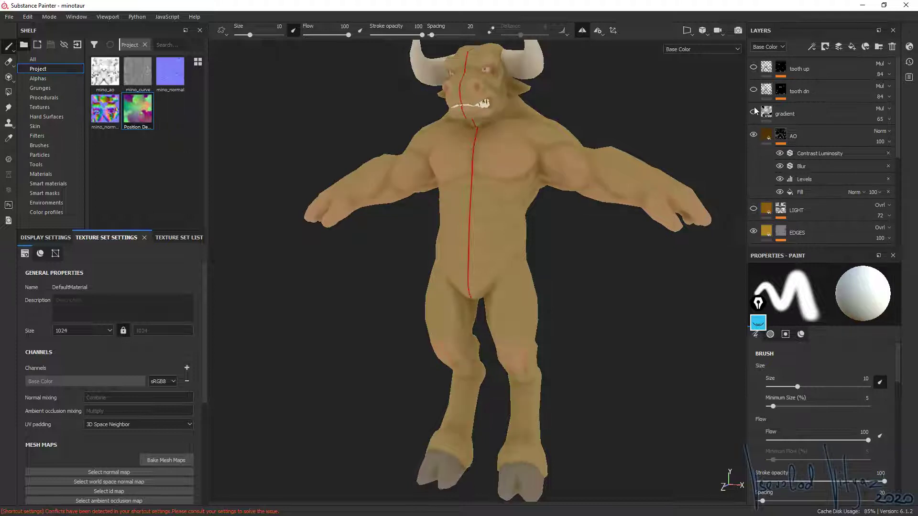
click(753, 113)
mouse_move(655, 165)
alt+mouse_down()
mouse_move(459, 254)
mouse_move(389, 185)
mouse_move(435, 130)
alt+mouse_up()
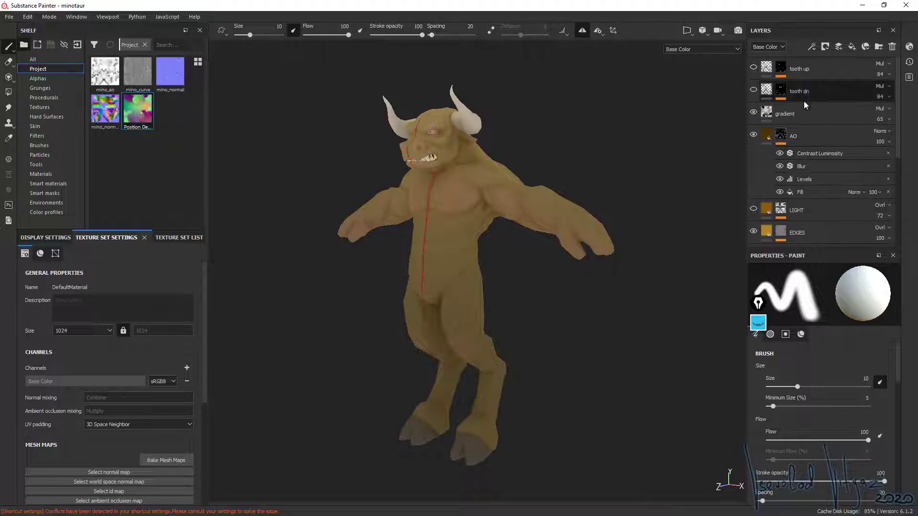
click(802, 117)
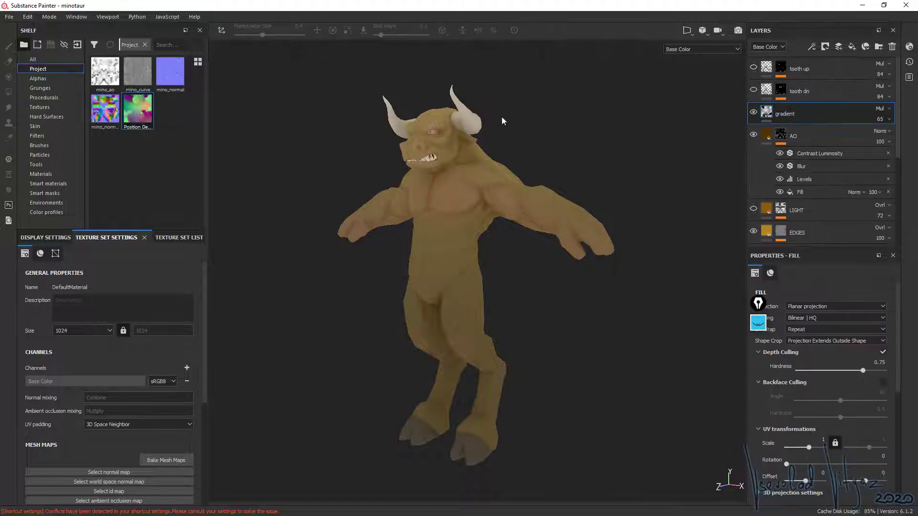
- Select the AO layer and try painting symmetry across Z, then back across X
click(800, 137)
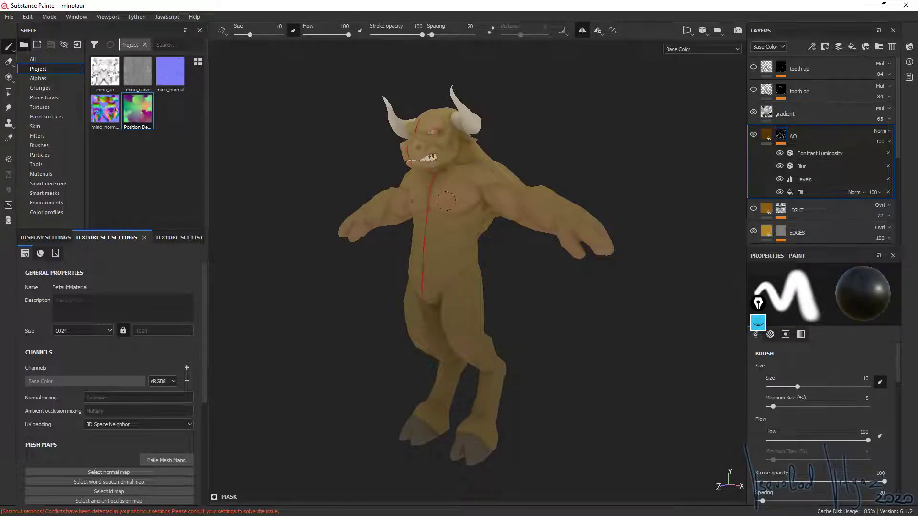
click(581, 32)
click(581, 31)
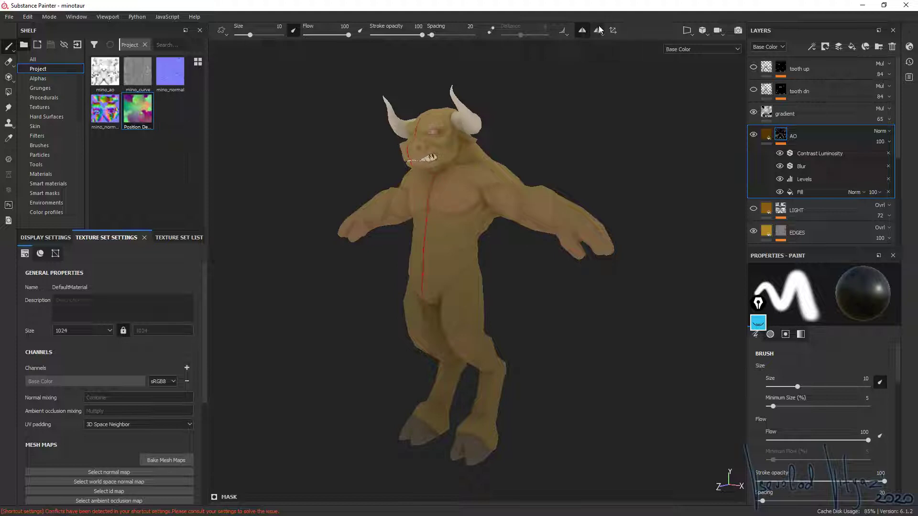
click(645, 62)
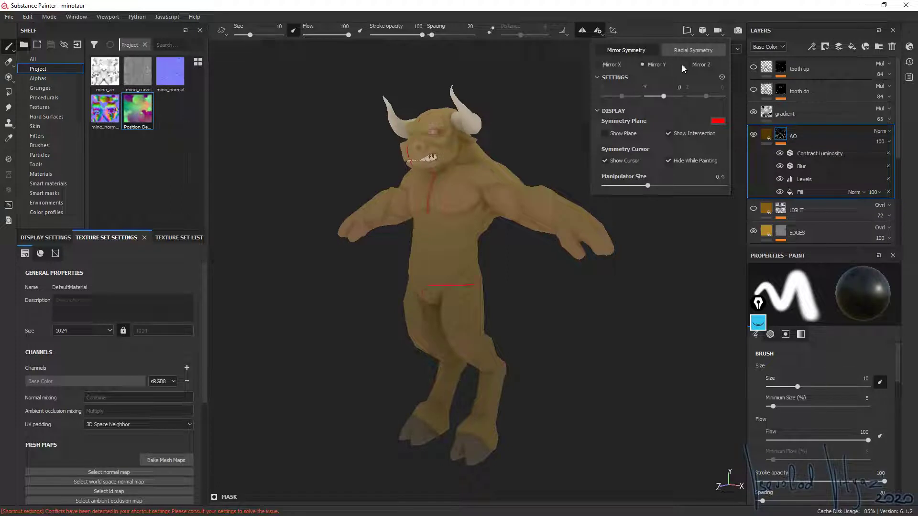
click(687, 65)
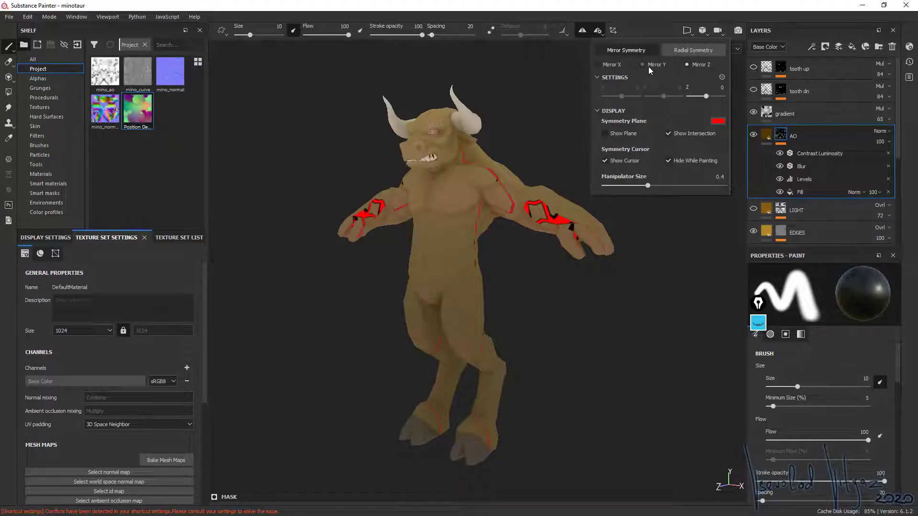
click(612, 65)
mouse_move(565, 98)
alt+mouse_down()
mouse_move(339, 207)
mouse_move(703, 52)
alt+mouse_up()
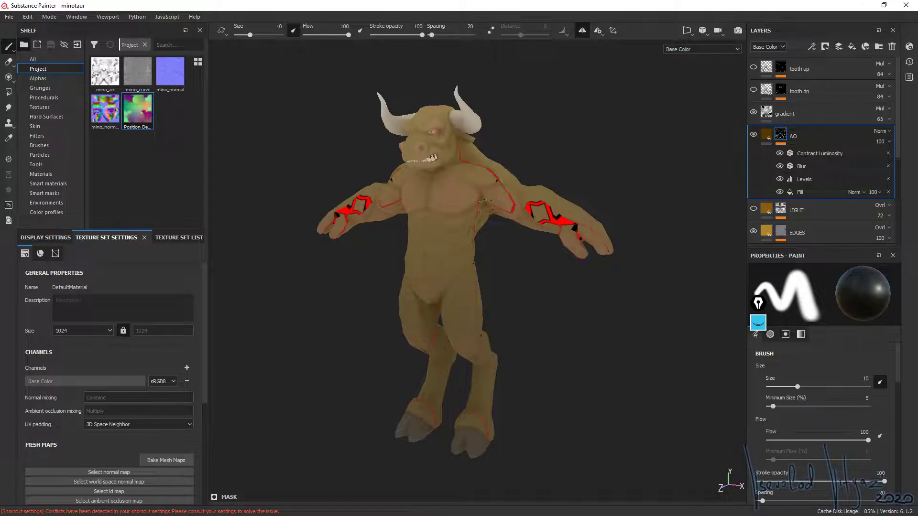
- Turn off painting symmetry, checking the viewport channel list without changing it
click(695, 50)
click(695, 50)
click(582, 31)
scroll(477, 239, up, 3)
alt+drag(597, 143, 680, 39)
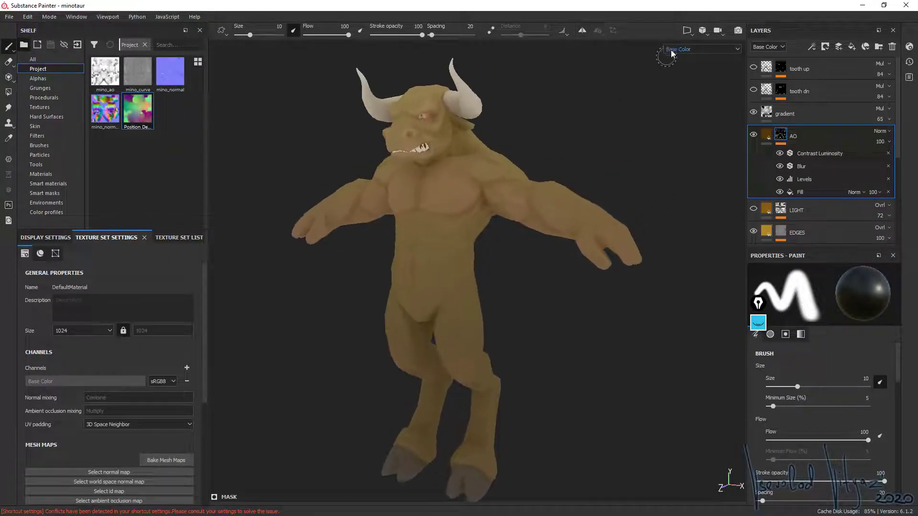
click(682, 49)
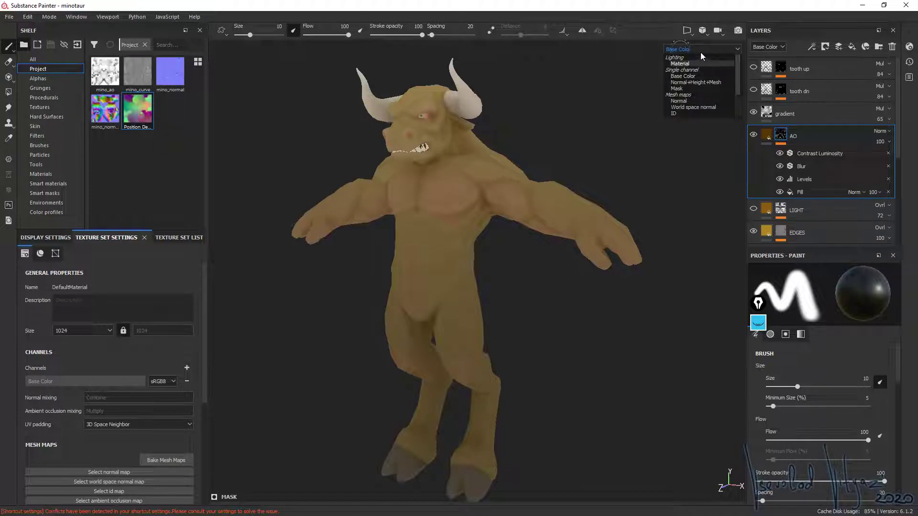
scroll(688, 100, down, 2)
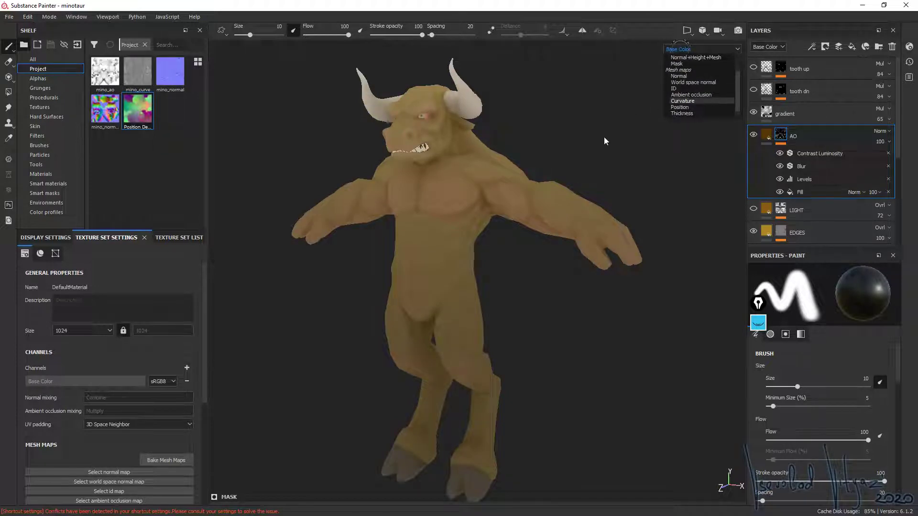
click(164, 239)
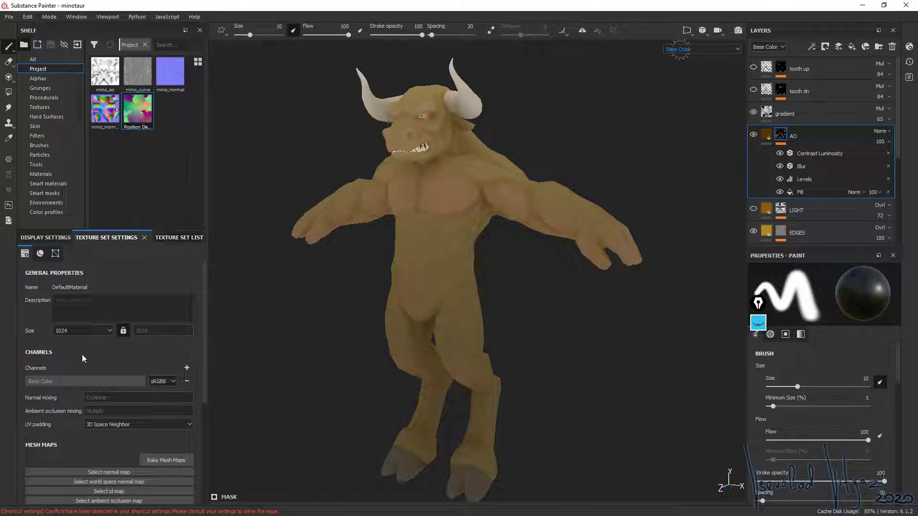
- Pan and orbit the minotaur back to a zoomed near-front view
scroll(125, 297, down, 3)
scroll(124, 296, up, 3)
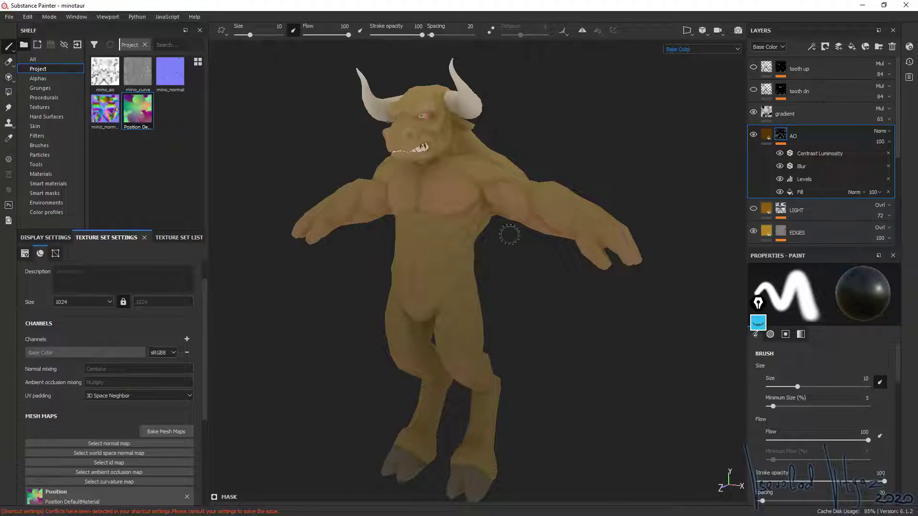
alt+middle_drag(501, 150, 498, 165)
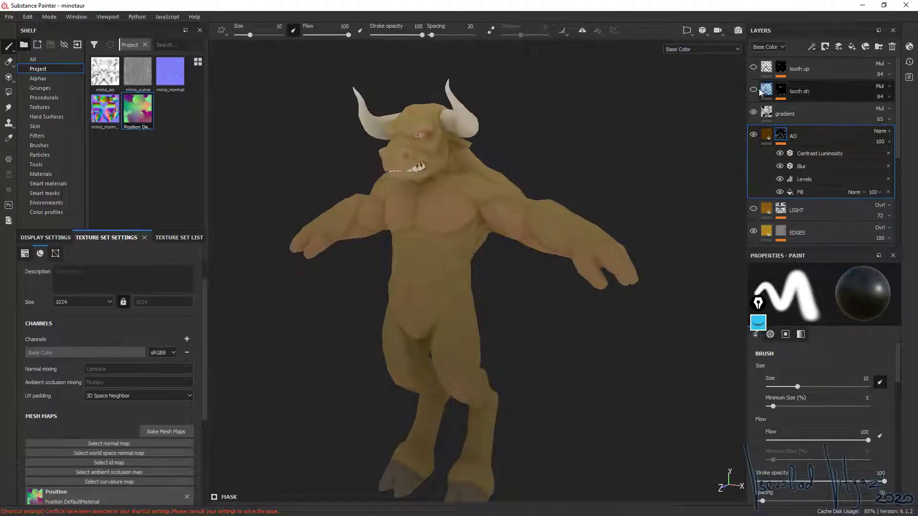
alt+drag(510, 160, 399, 203)
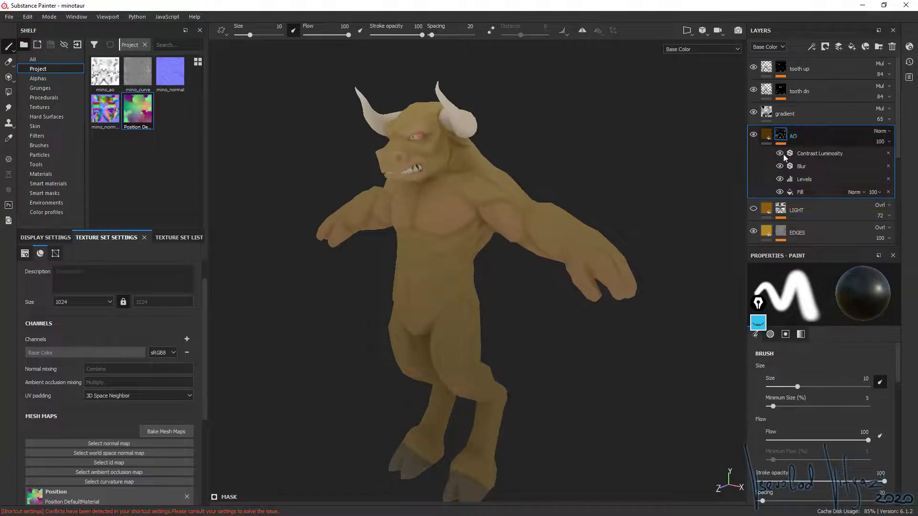
alt+drag(479, 197, 469, 191)
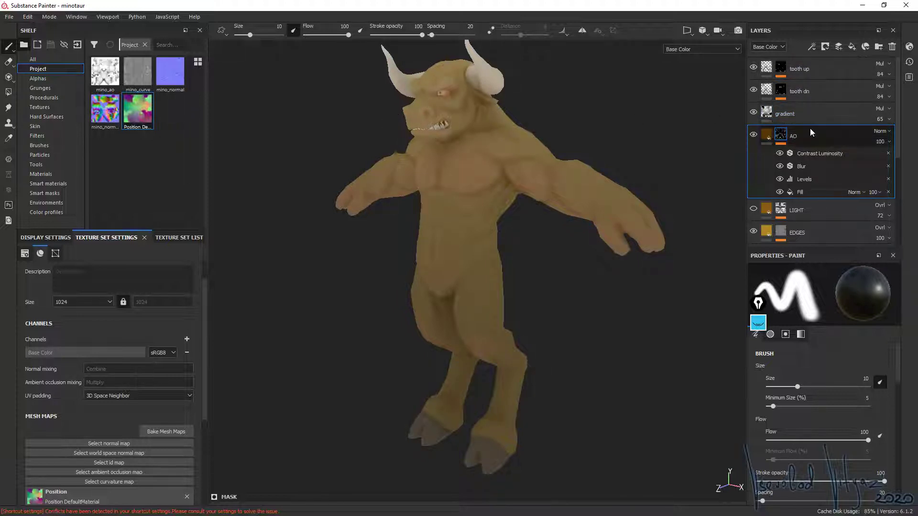
scroll(810, 128, down, 2)
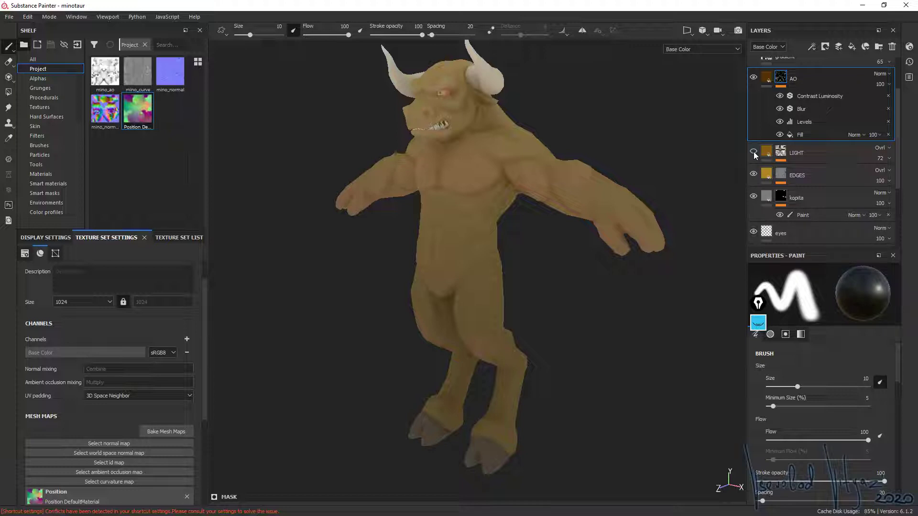
- Select the Light generator inside the LIGHT layer's mask
click(813, 150)
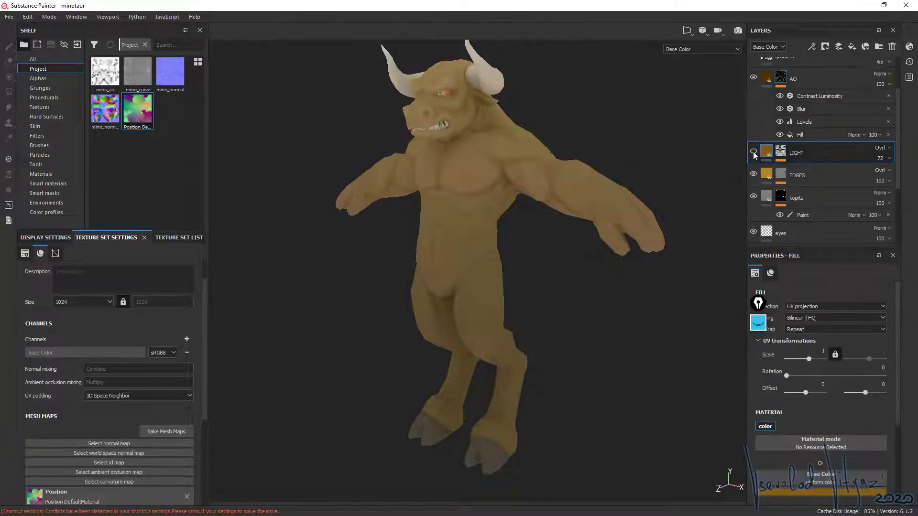
mouse_move(596, 187)
alt+mouse_down()
mouse_move(273, 225)
mouse_move(307, 233)
mouse_move(352, 230)
mouse_move(385, 211)
mouse_move(440, 217)
alt+mouse_up()
click(784, 151)
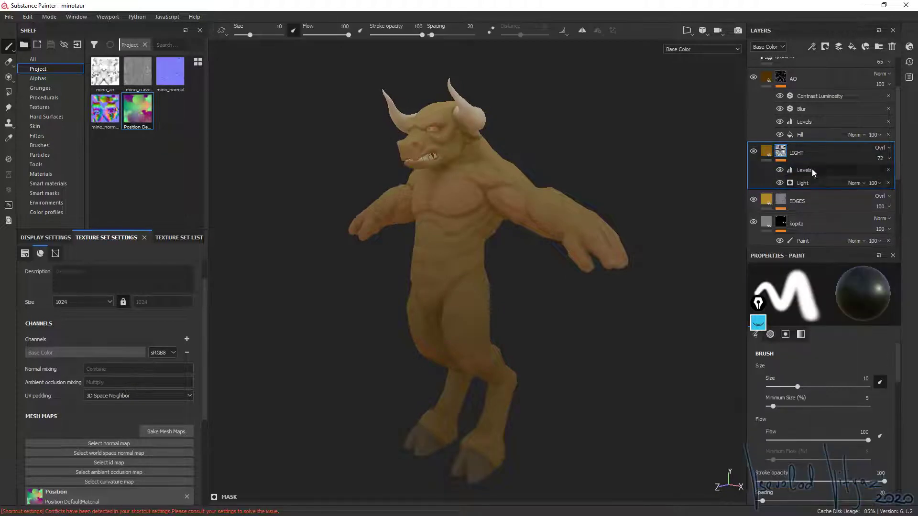
click(813, 184)
alt+middle_drag(486, 268, 502, 191)
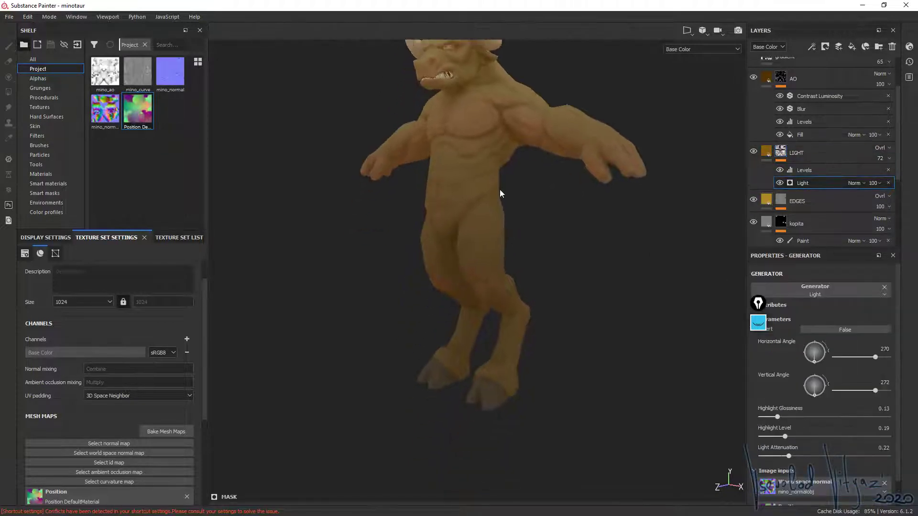
alt+middle_drag(596, 233, 607, 341)
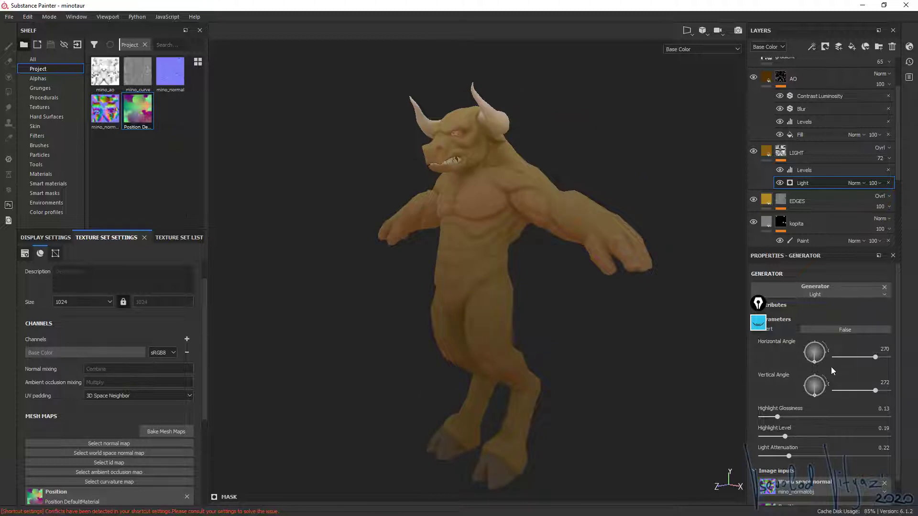
- Keep the light's horizontal angle at 270 and raise its vertical angle to about 306
mouse_move(825, 361)
mouse_down()
mouse_move(811, 373)
mouse_move(819, 368)
mouse_up()
alt+drag(472, 281, 622, 195)
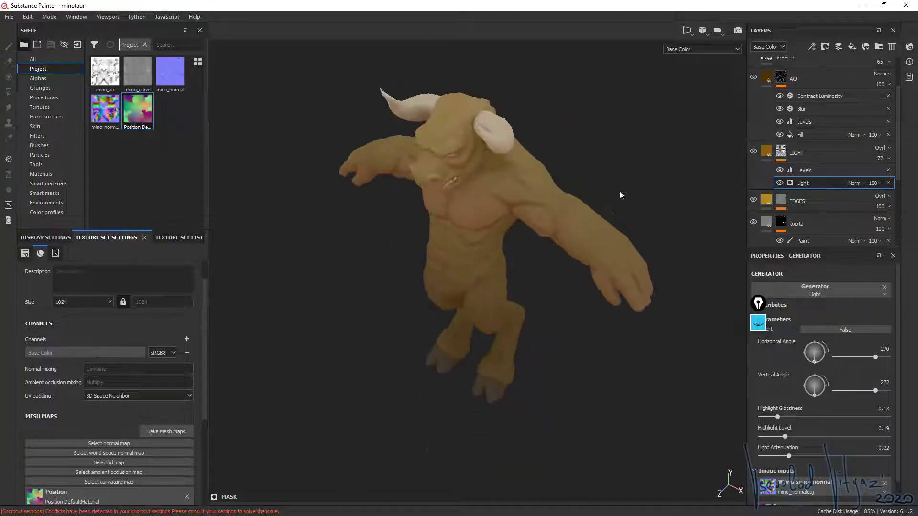
mouse_move(492, 339)
alt+mouse_down()
mouse_move(455, 322)
mouse_move(456, 271)
mouse_move(493, 290)
alt+mouse_up()
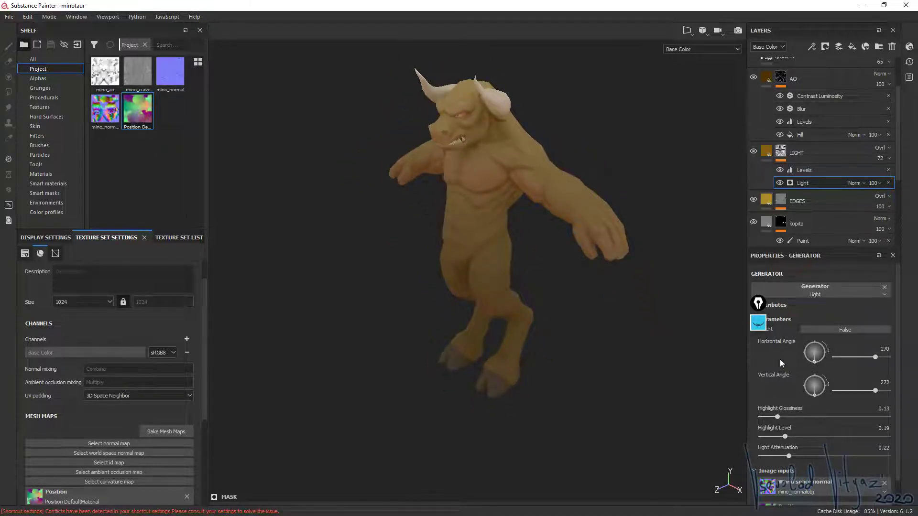
mouse_move(813, 395)
mouse_down()
mouse_move(833, 383)
mouse_move(823, 397)
mouse_move(791, 397)
mouse_move(781, 374)
mouse_move(787, 348)
mouse_move(814, 332)
mouse_move(838, 332)
mouse_move(853, 345)
mouse_up()
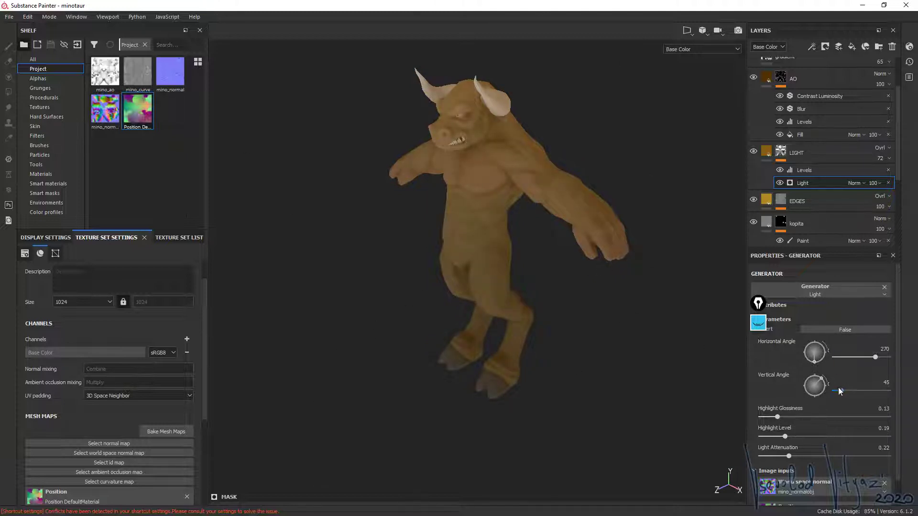
mouse_move(822, 380)
mouse_down()
mouse_move(828, 402)
mouse_move(819, 422)
mouse_move(833, 412)
mouse_up()
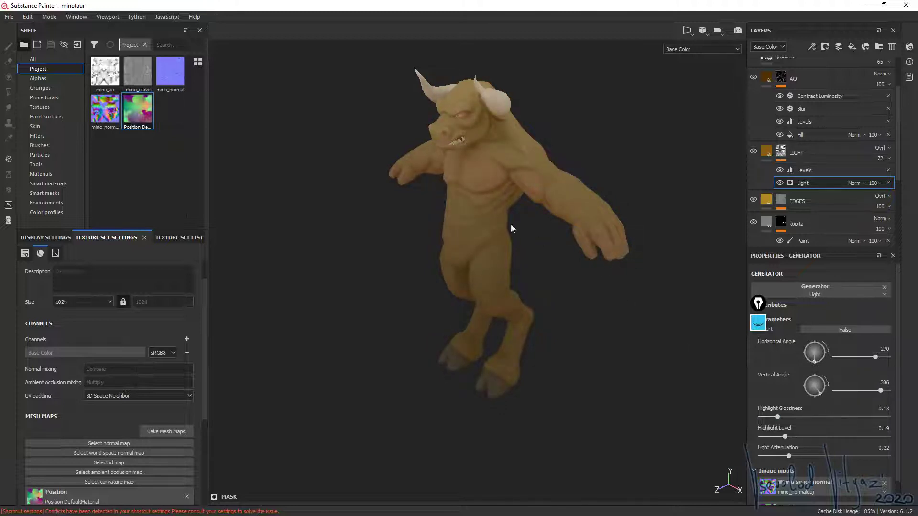
- Orbit around the minotaur to review the new lighting from back, side and front
mouse_move(372, 144)
alt+mouse_down()
mouse_move(248, 197)
mouse_move(471, 185)
mouse_move(461, 215)
alt+mouse_up()
alt+right_drag(461, 215, 442, 313)
alt+drag(442, 313, 424, 183)
mouse_move(429, 240)
alt+mouse_down()
mouse_move(488, 207)
mouse_move(392, 153)
alt+mouse_up()
alt+right_drag(392, 154, 477, 274)
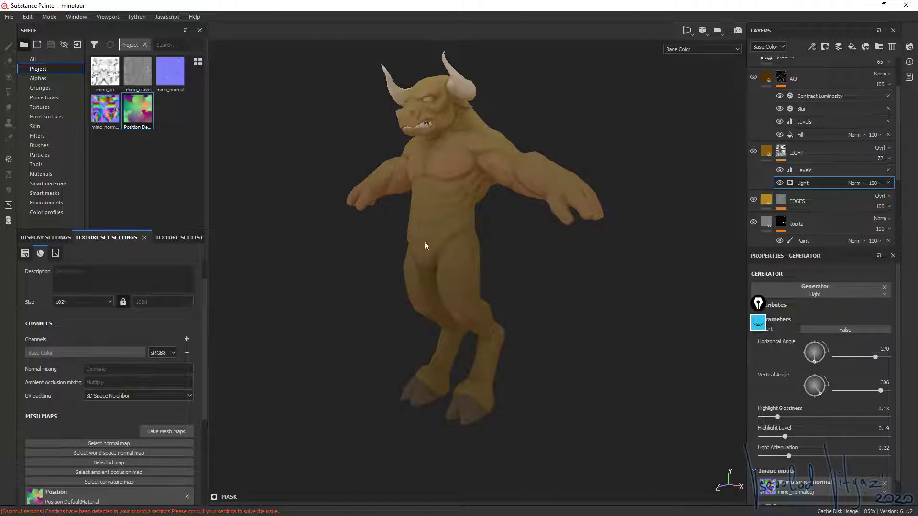
alt+drag(505, 228, 553, 246)
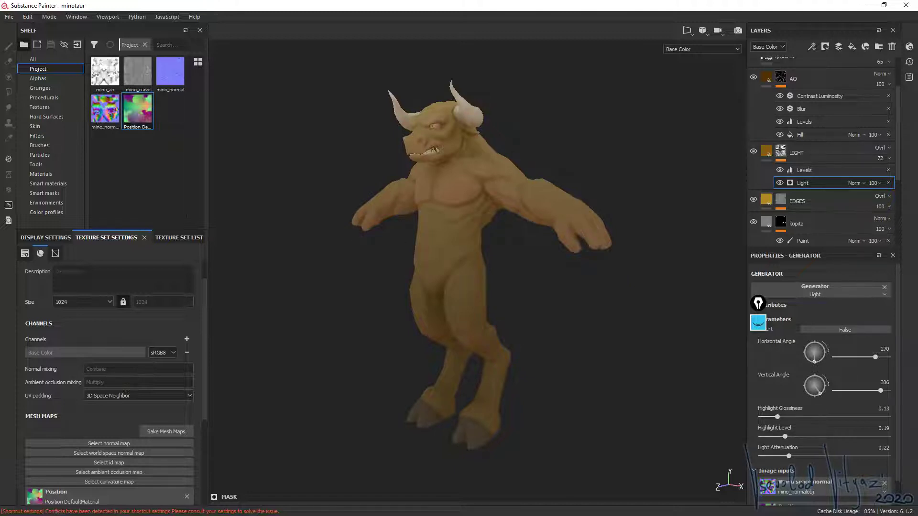
- Create a new project from mino_low_paint.obj at 1024 resolution with DirectX normals
click(9, 17)
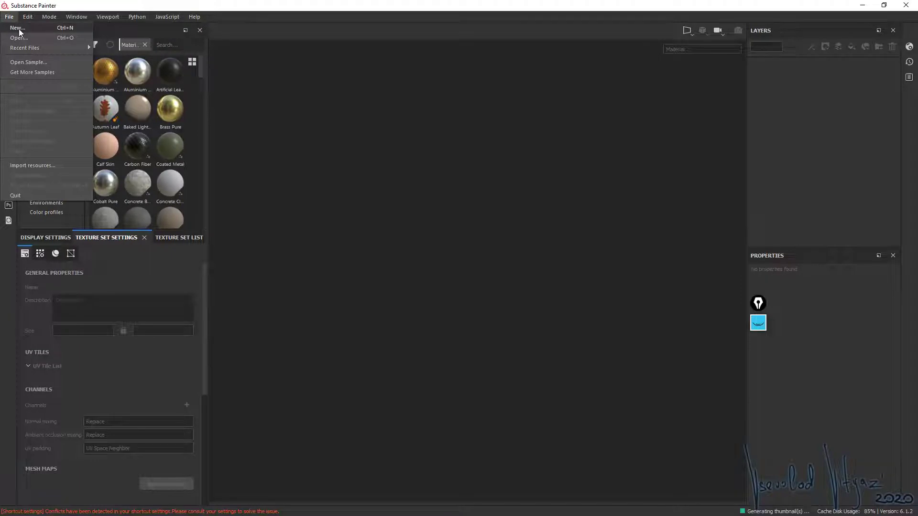
click(19, 29)
click(557, 153)
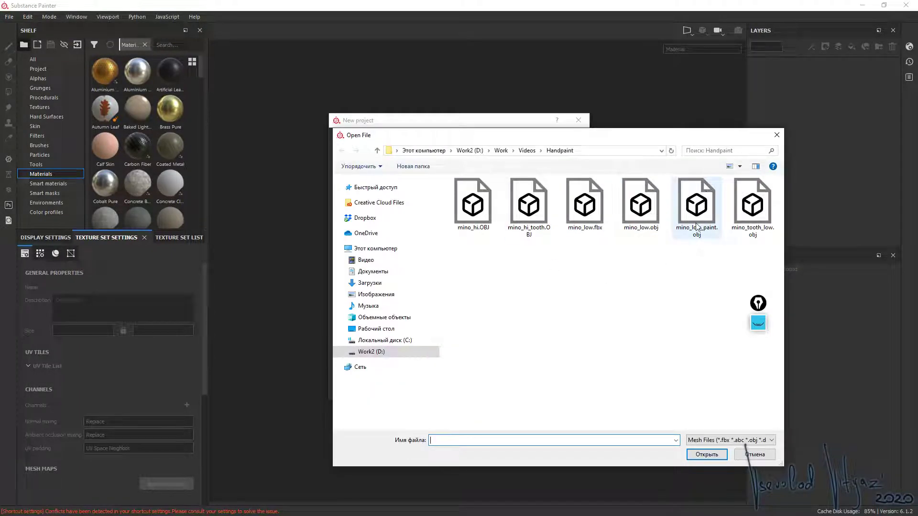
mouse_move(696, 208)
click(710, 203)
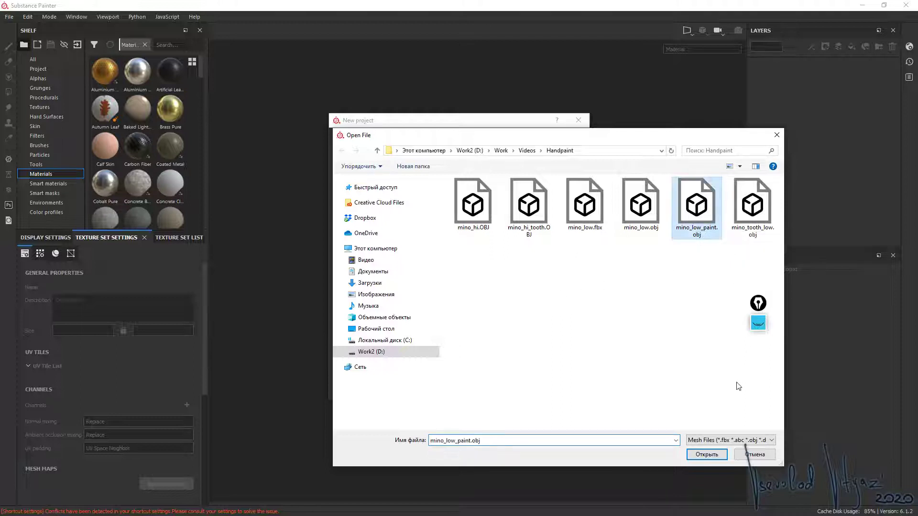
click(707, 453)
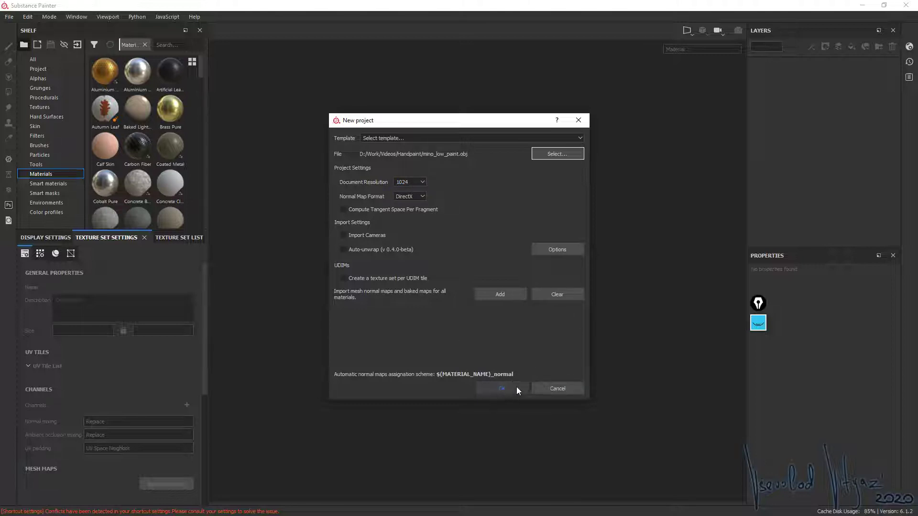
click(502, 389)
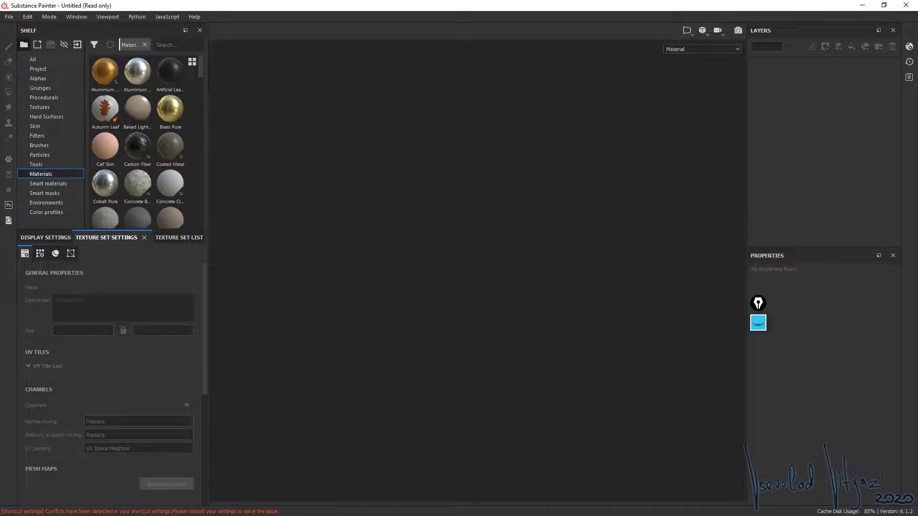
- Save the new project as mino_work, replacing the mistyped file name
mouse_move(516, 287)
alt+mouse_down()
mouse_move(533, 322)
mouse_move(507, 253)
alt+mouse_up()
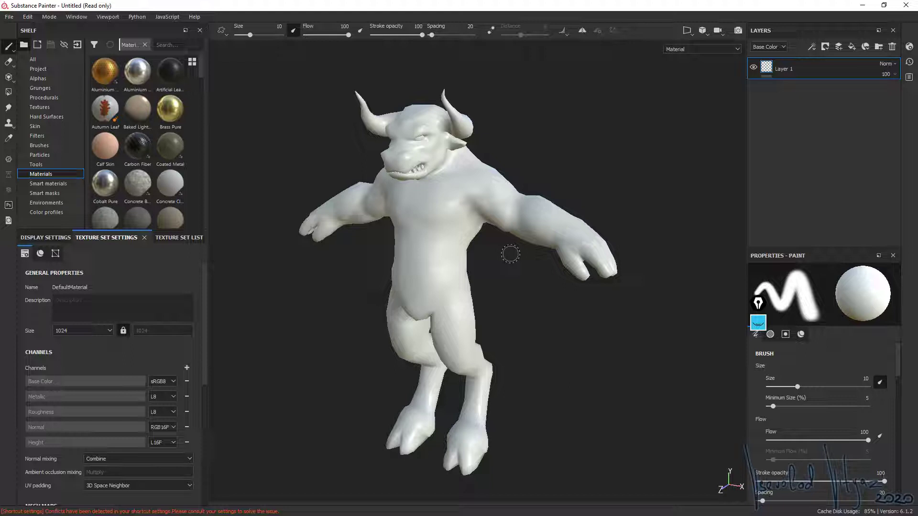
key(ctrl+s)
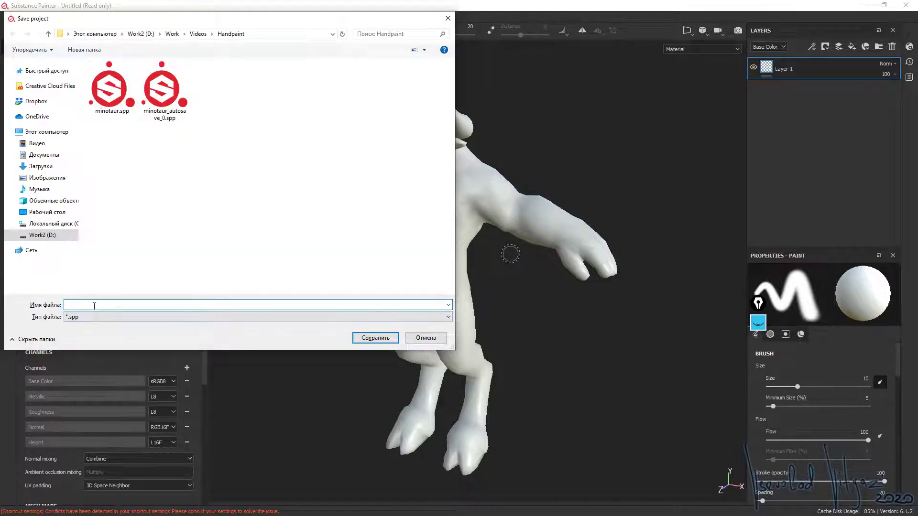
text(ьштщефгк_цщкл)
key(ctrl+a)
text(mi)
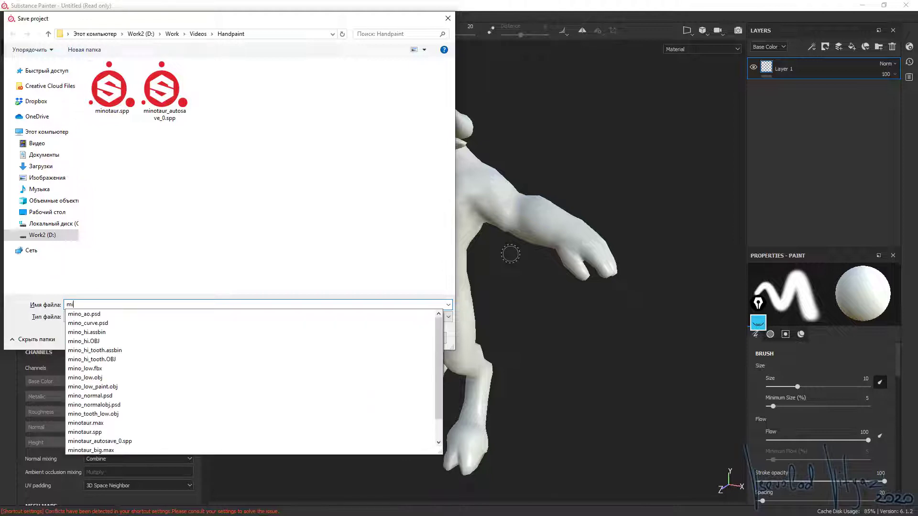
text(no_work)
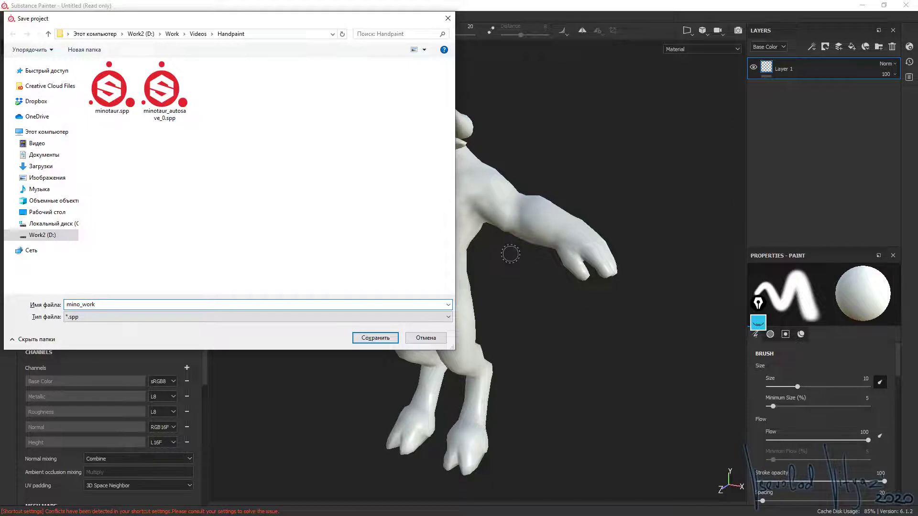
key(Return)
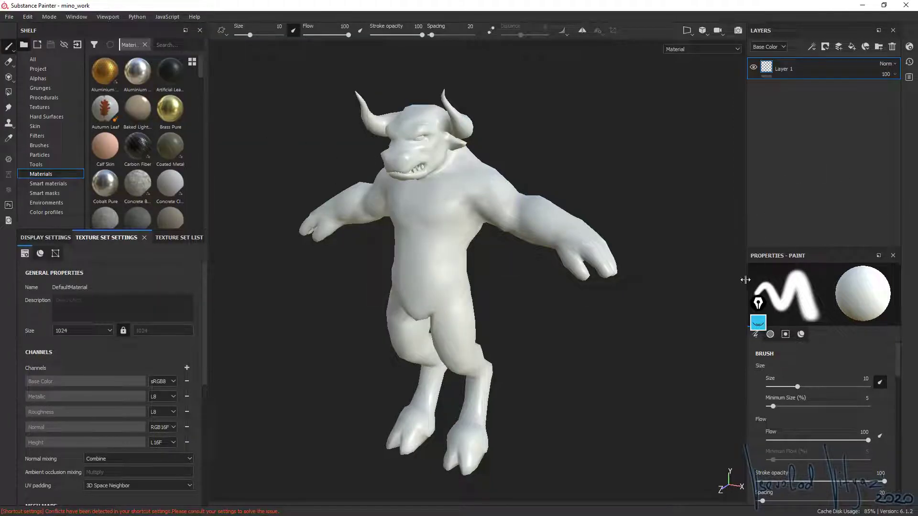
- Add mino_ao, mino_curve and mino_normalobj .psd to the shelf, each with texture usage
mouse_move(442, 287)
alt+mouse_down()
mouse_move(622, 277)
mouse_move(447, 277)
alt+mouse_up()
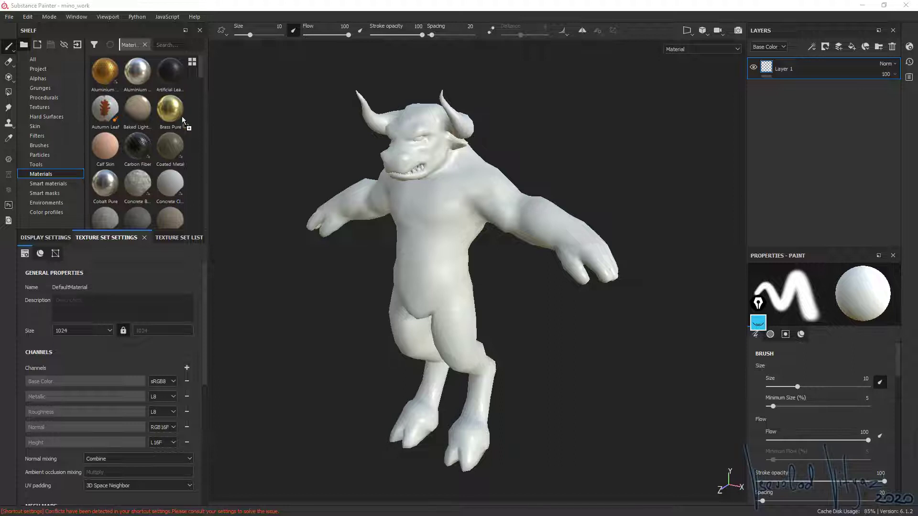
drag(404, 266, 147, 95)
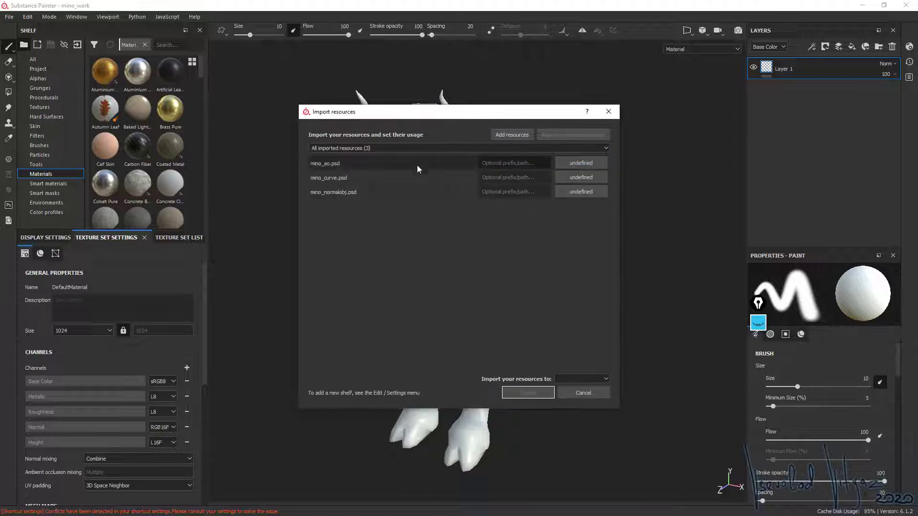
click(585, 193)
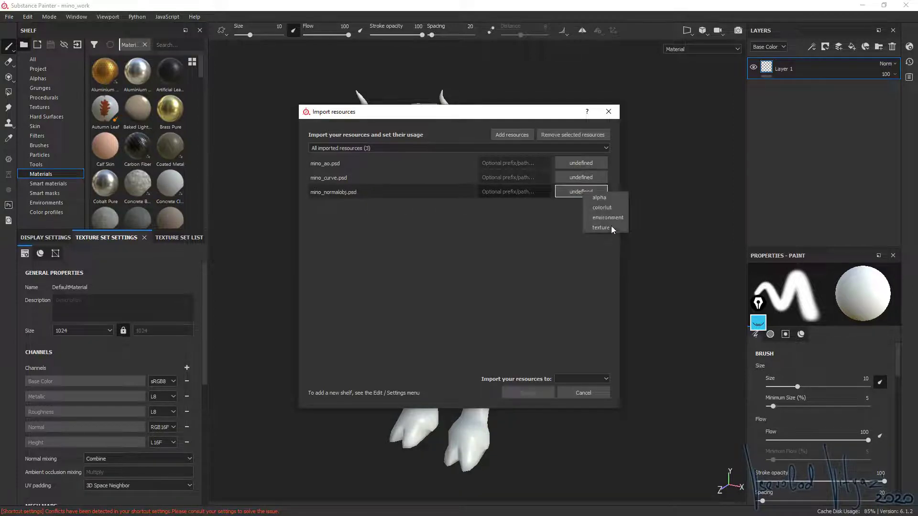
click(600, 227)
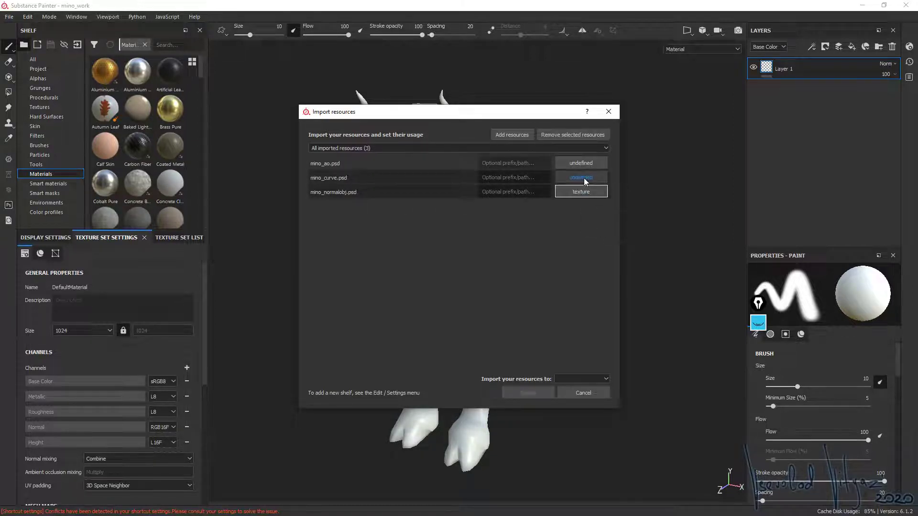
click(583, 178)
click(597, 213)
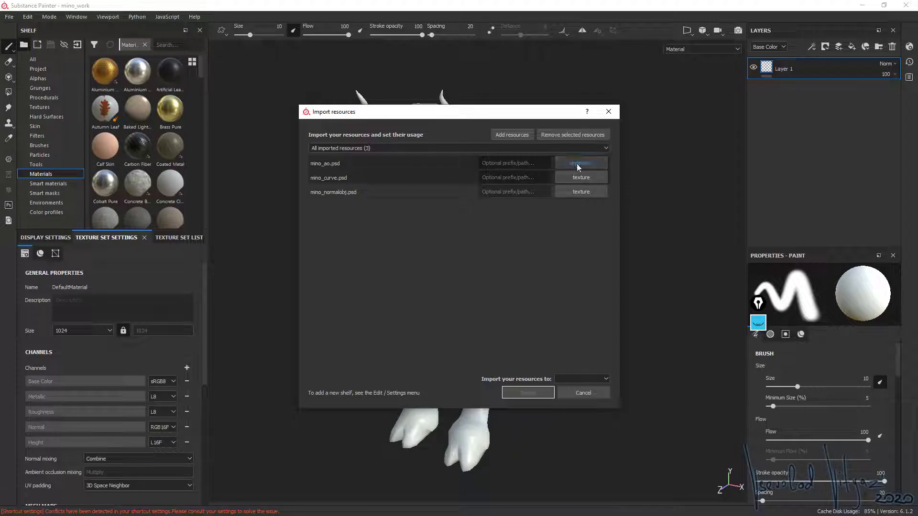
click(576, 163)
click(589, 200)
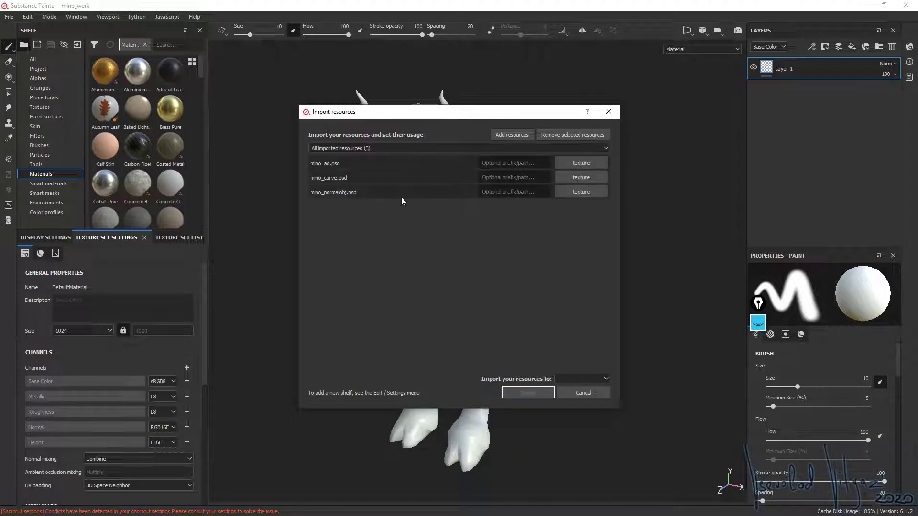
click(562, 194)
- Import the three textures into project mino_work and show the project resources
click(582, 377)
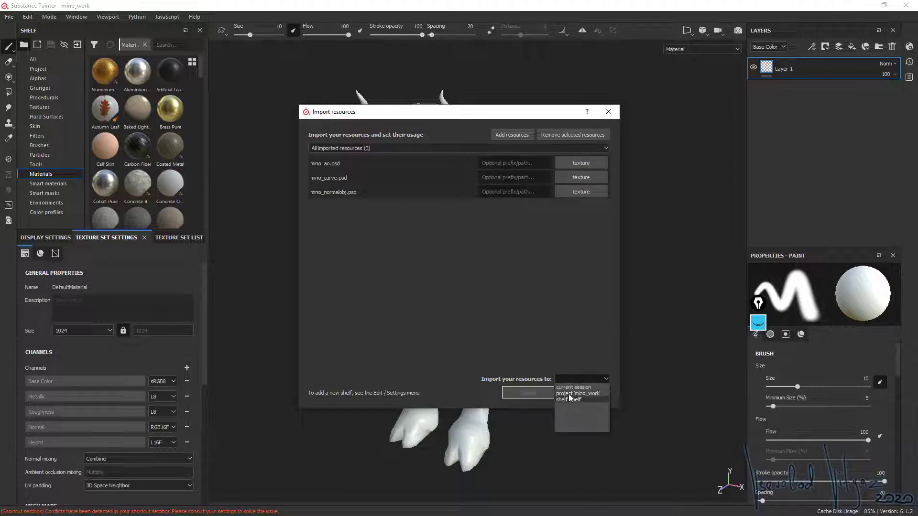
mouse_move(578, 394)
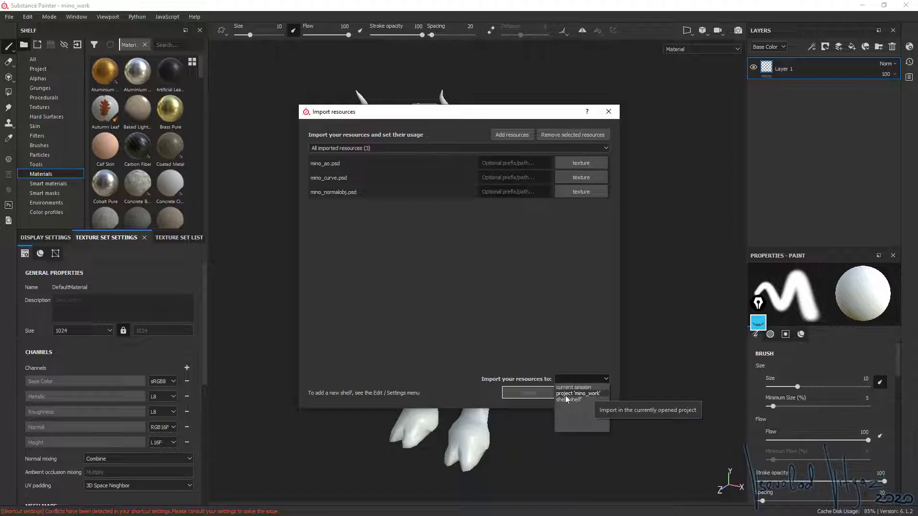
click(592, 394)
click(528, 393)
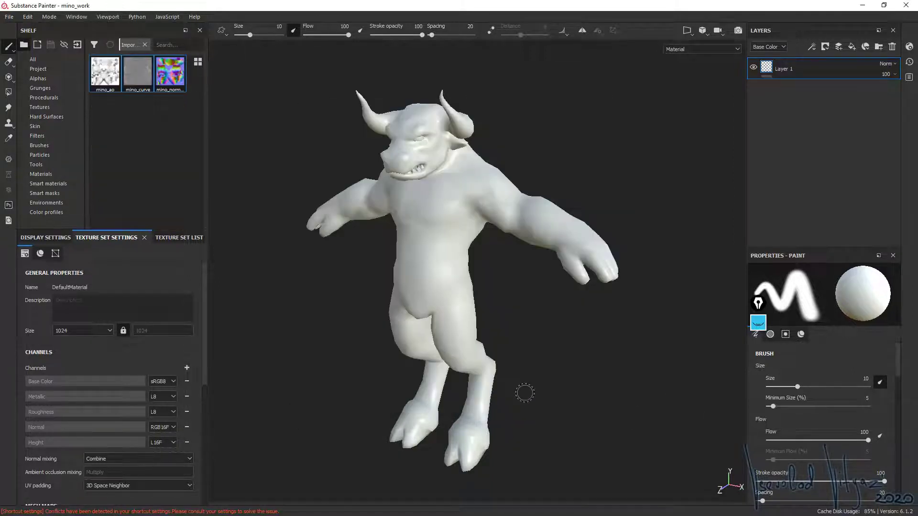
click(42, 69)
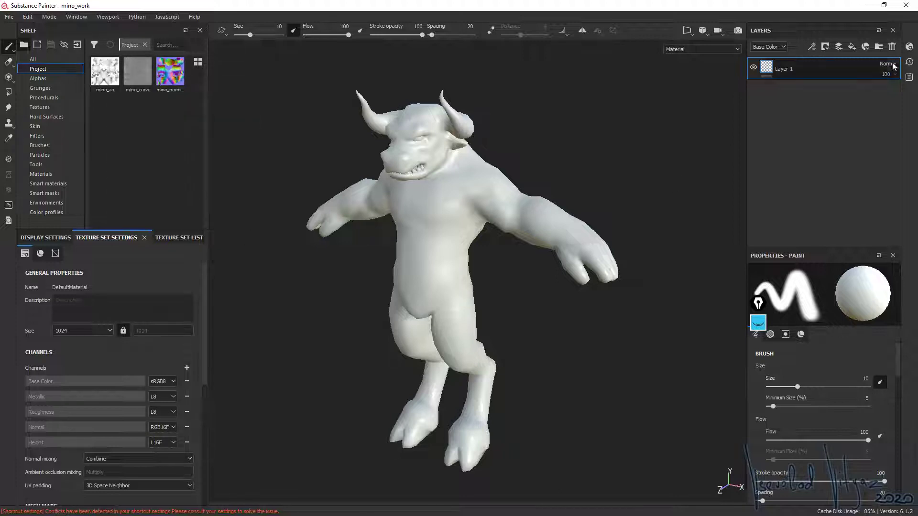
click(171, 239)
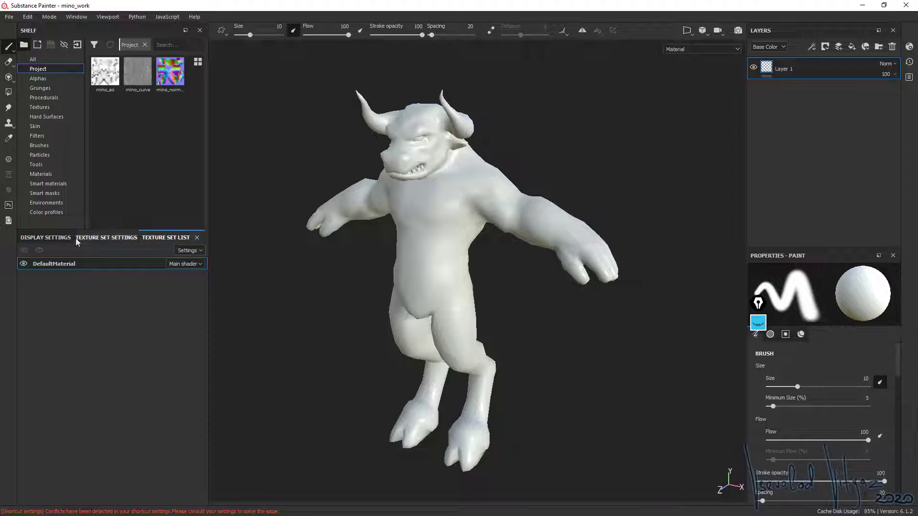
- Remove Metallic, Roughness, Normal and Height channels from the DefaultMaterial texture set
click(107, 237)
click(177, 237)
click(47, 263)
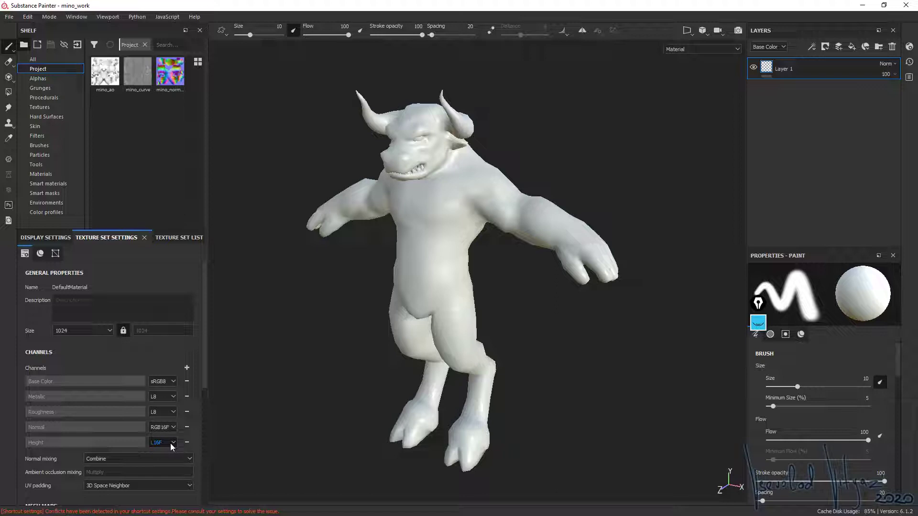
click(185, 396)
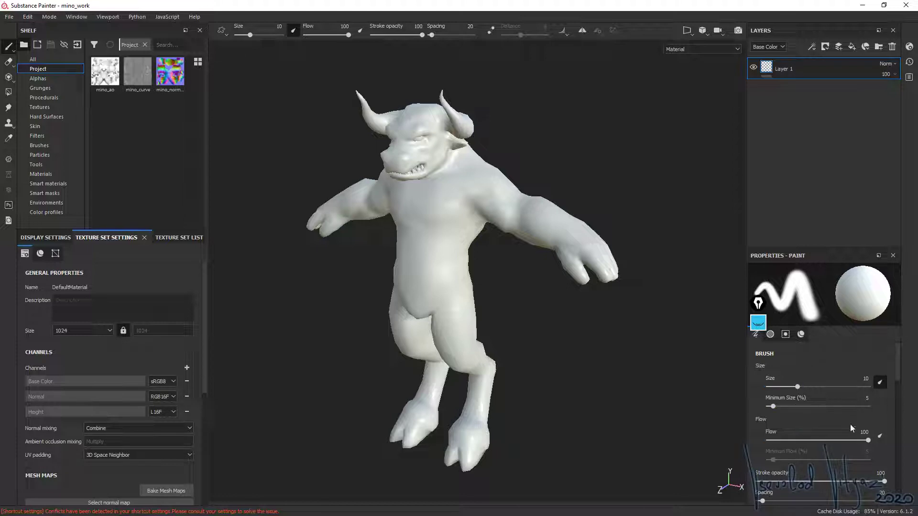
click(189, 400)
click(187, 397)
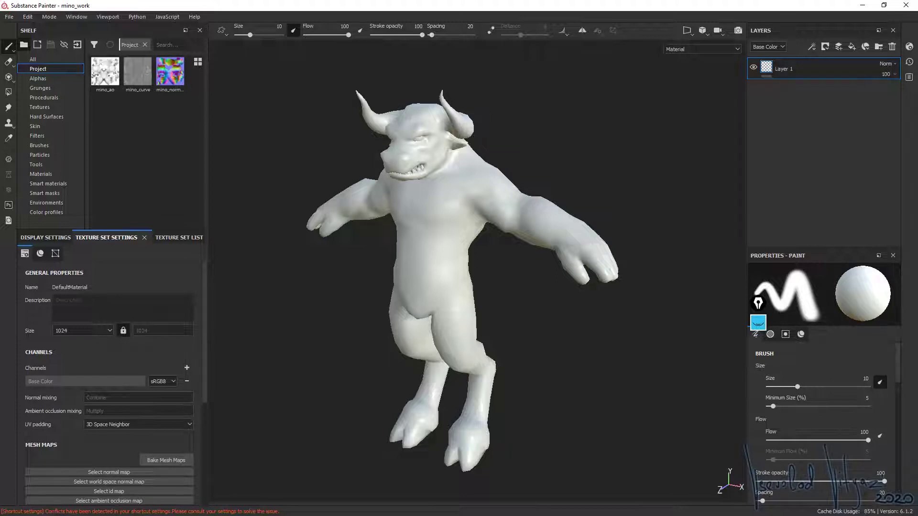
- Replace Layer 1 with a fill layer and preview mino_ao, then mino_curve, in its base color
click(891, 47)
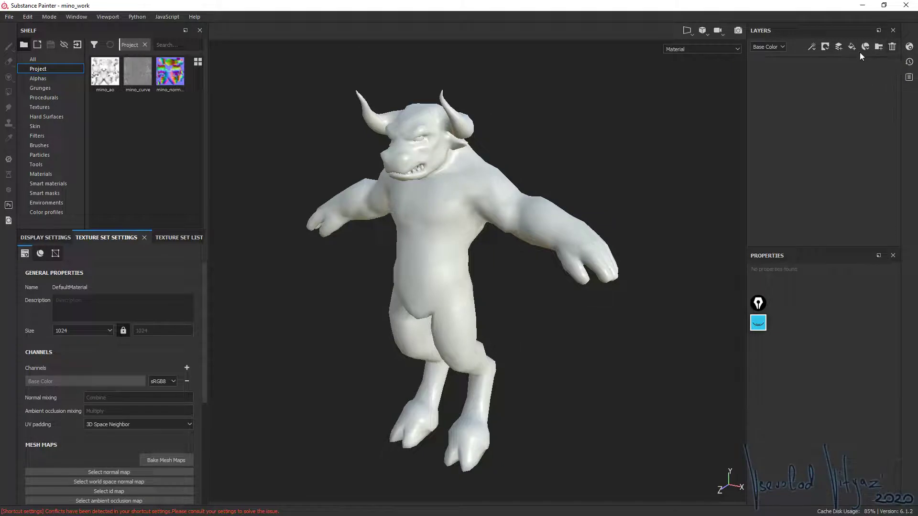
click(852, 46)
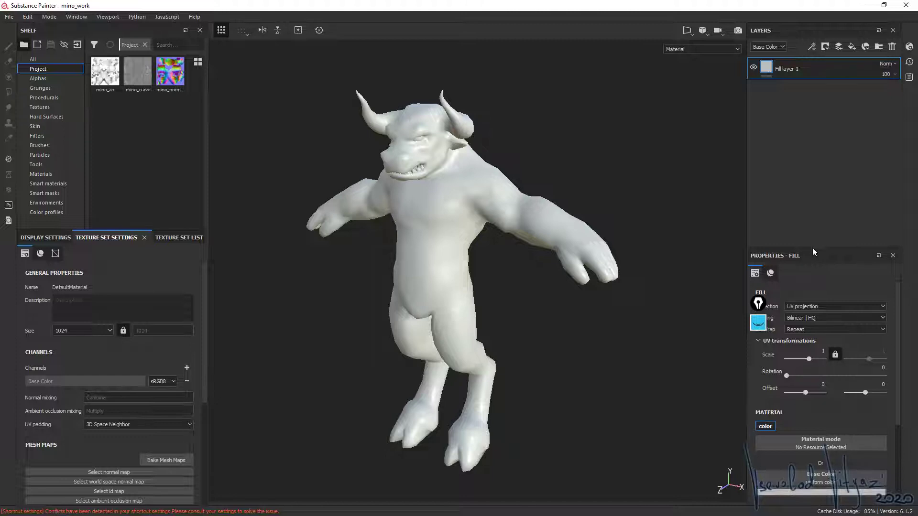
drag(813, 248, 813, 210)
mouse_move(105, 77)
mouse_down()
mouse_move(214, 209)
mouse_move(793, 437)
mouse_up()
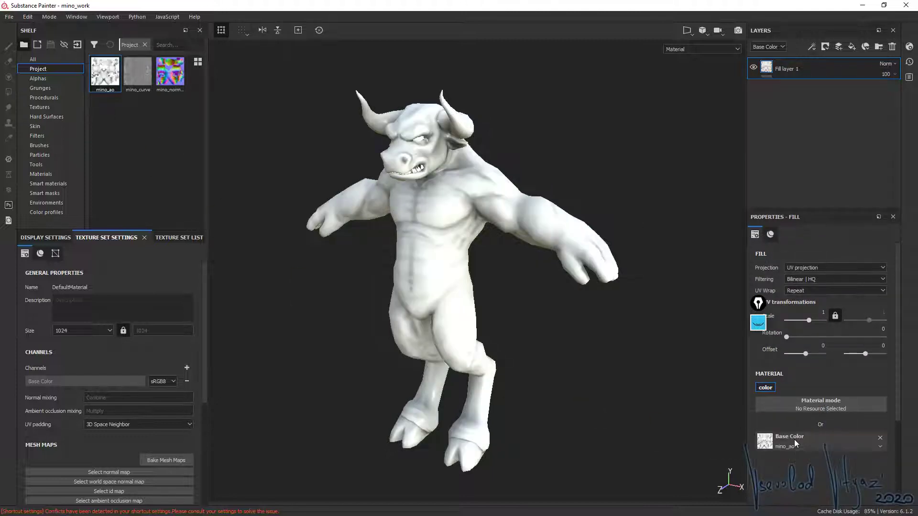
drag(137, 73, 801, 440)
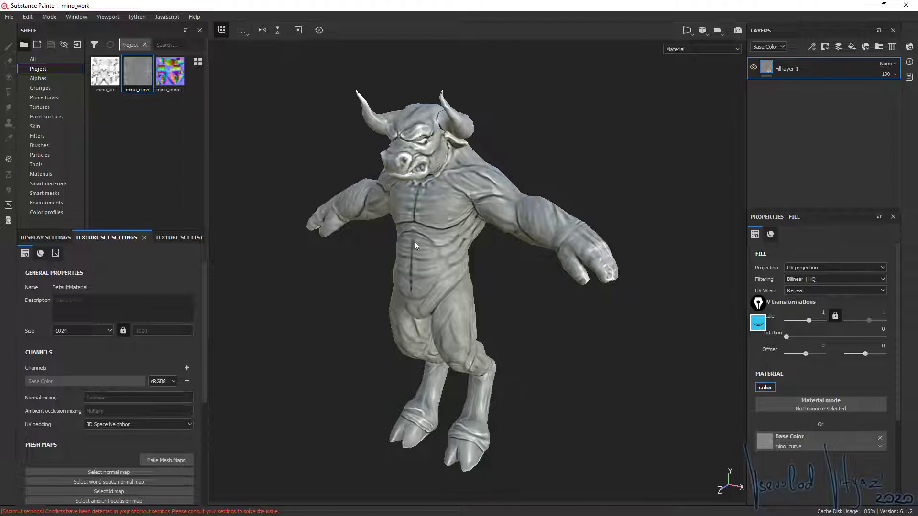
- Preview mino_normalobj in the fill's base color, then clear it back to uniform
mouse_move(170, 72)
mouse_down()
mouse_move(253, 138)
mouse_move(762, 443)
mouse_up()
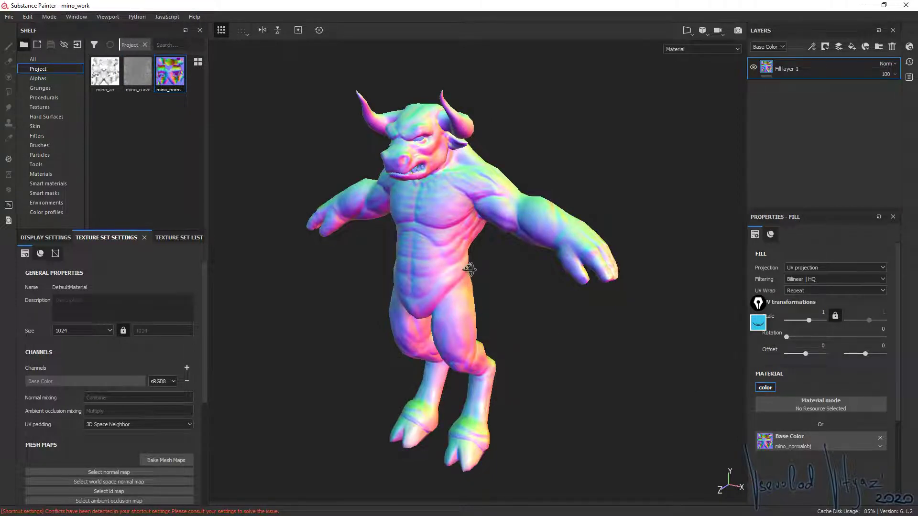
mouse_move(531, 350)
alt+mouse_down()
mouse_move(709, 255)
mouse_move(359, 260)
mouse_move(169, 245)
mouse_move(574, 239)
alt+mouse_up()
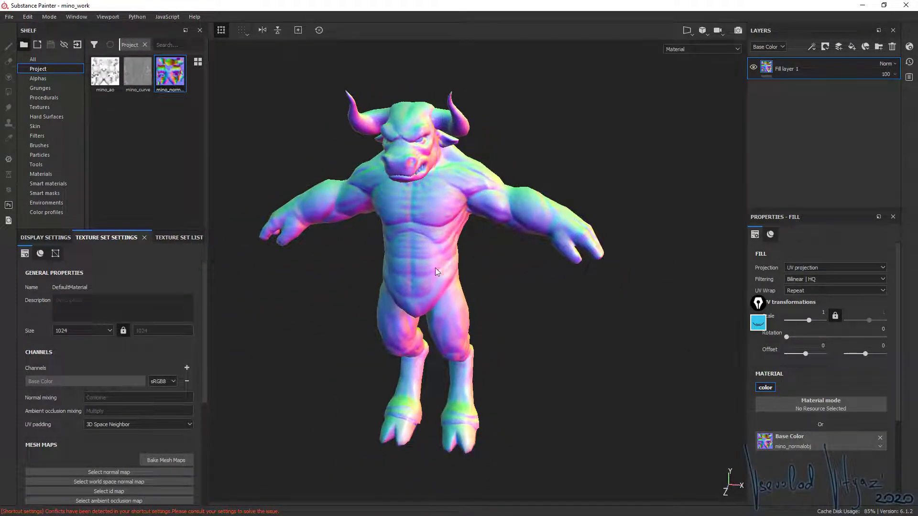
key(f)
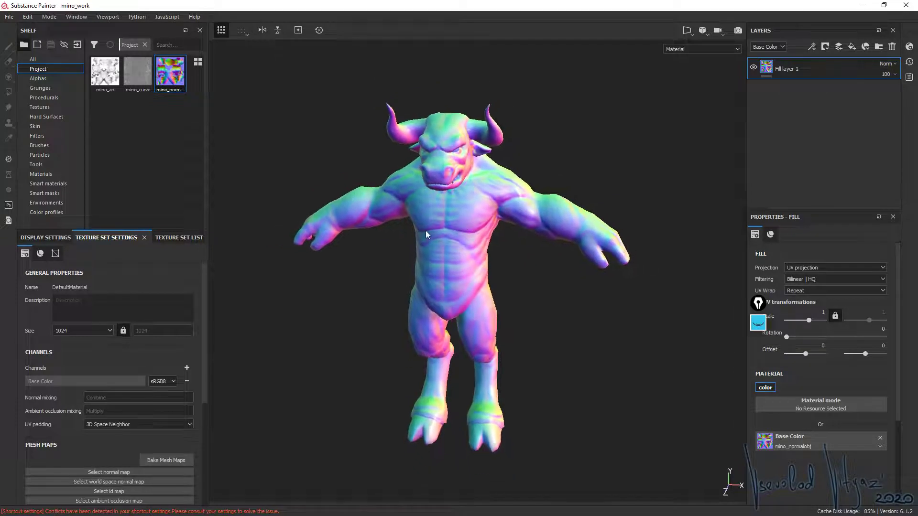
click(879, 438)
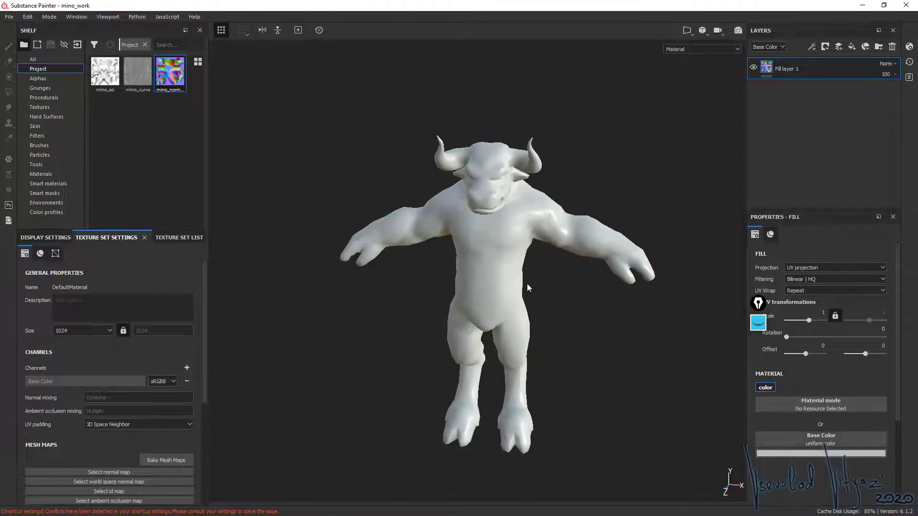
click(50, 19)
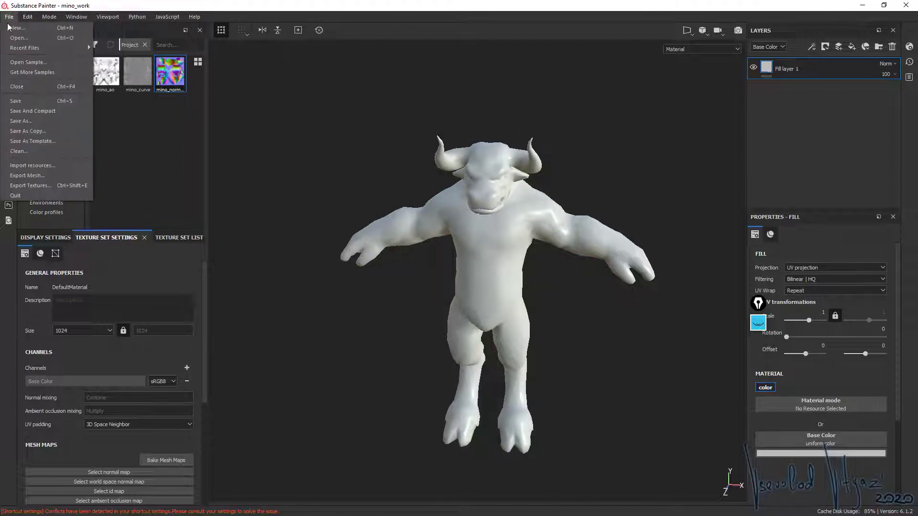
- Set the mesh map bake output size to 1024 and browse for the high definition mesh
click(9, 18)
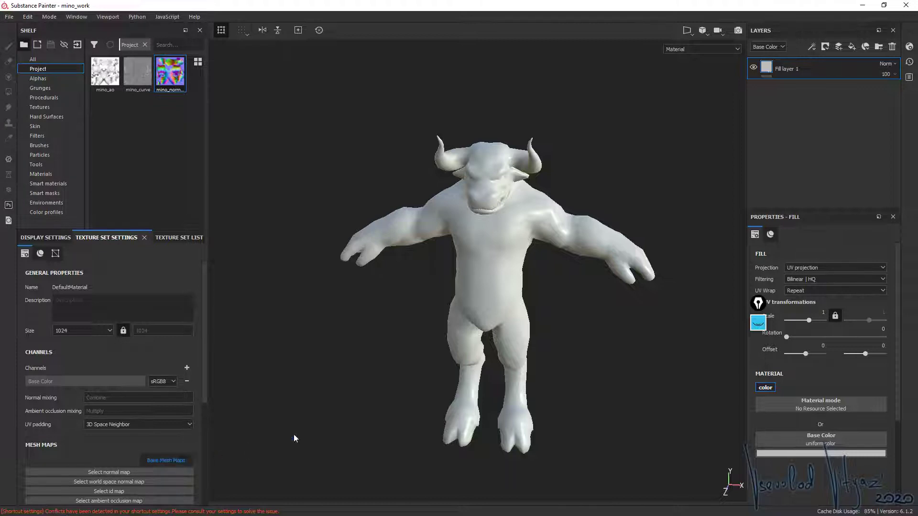
click(491, 131)
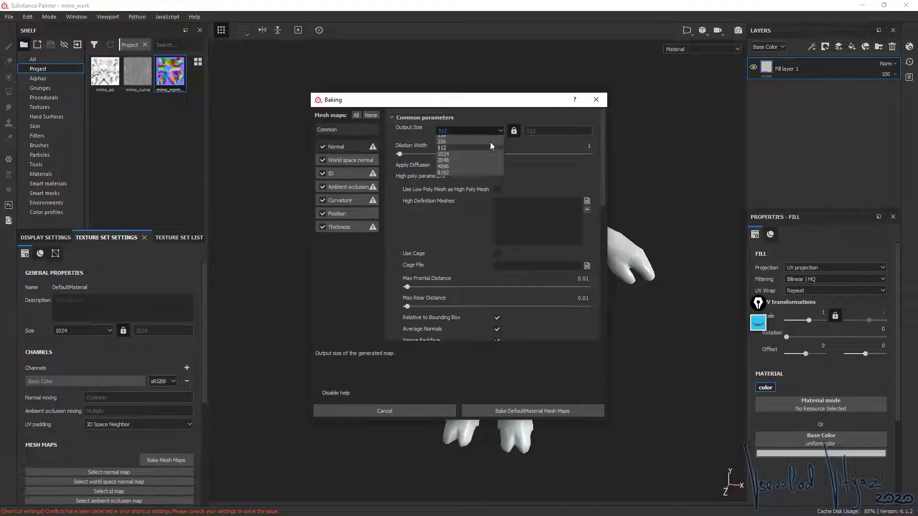
click(448, 170)
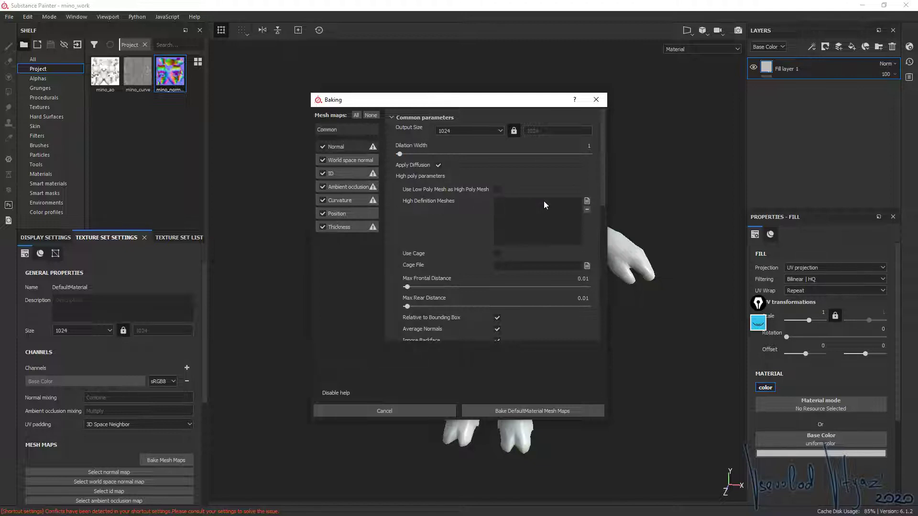
click(587, 200)
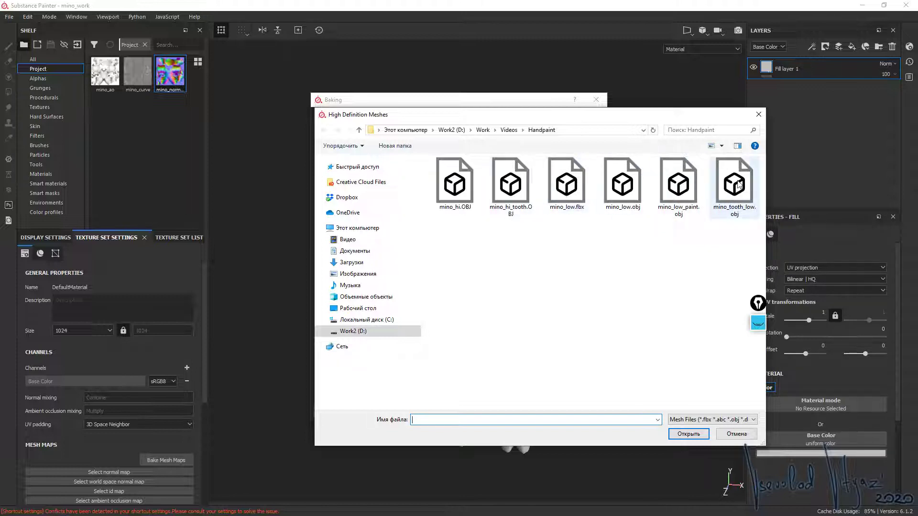
- Load mino_hi.OBJ, not mino_hi_tooth.OBJ, as the high definition mesh
click(511, 196)
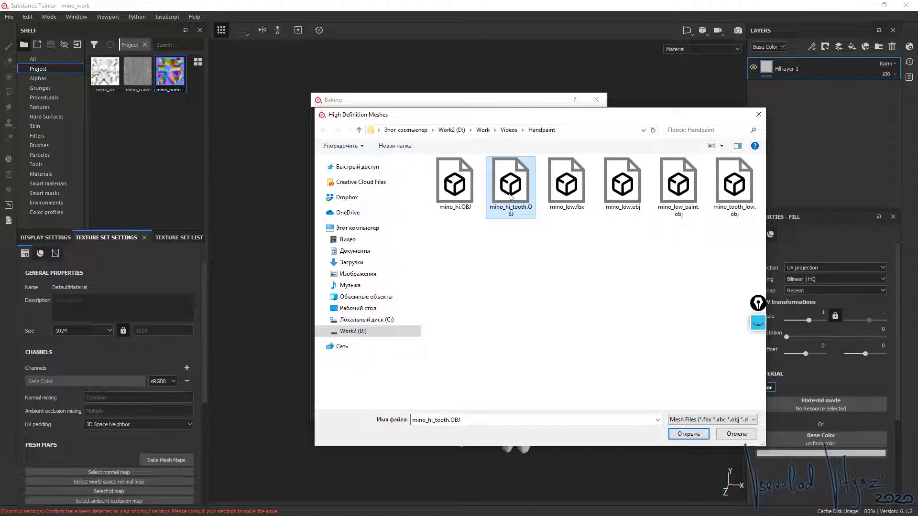
click(452, 178)
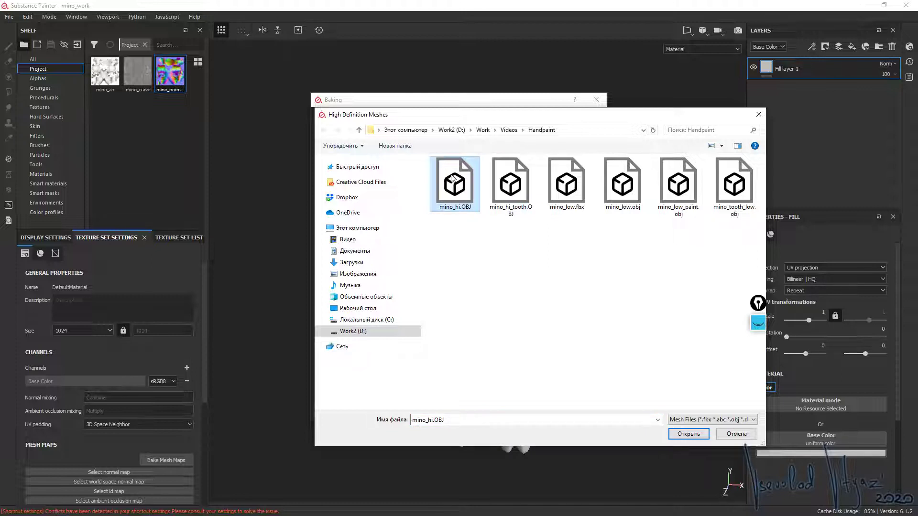
click(515, 192)
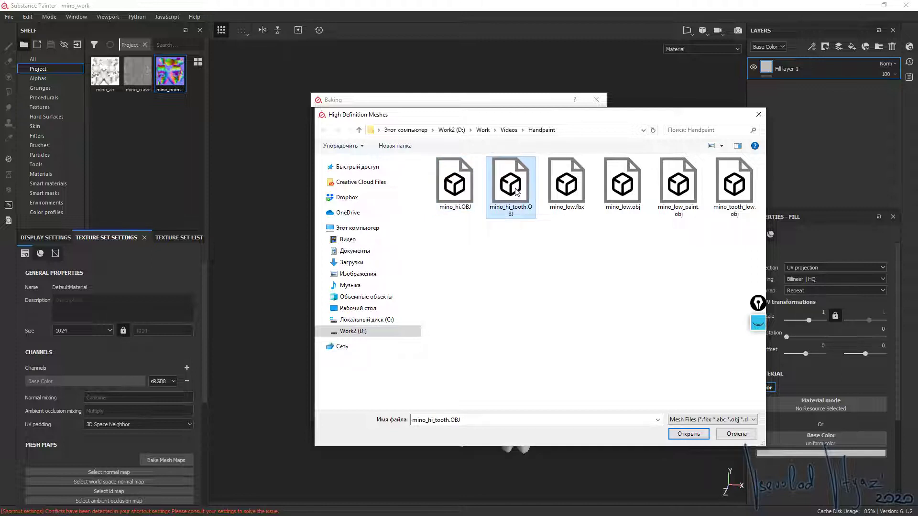
click(457, 178)
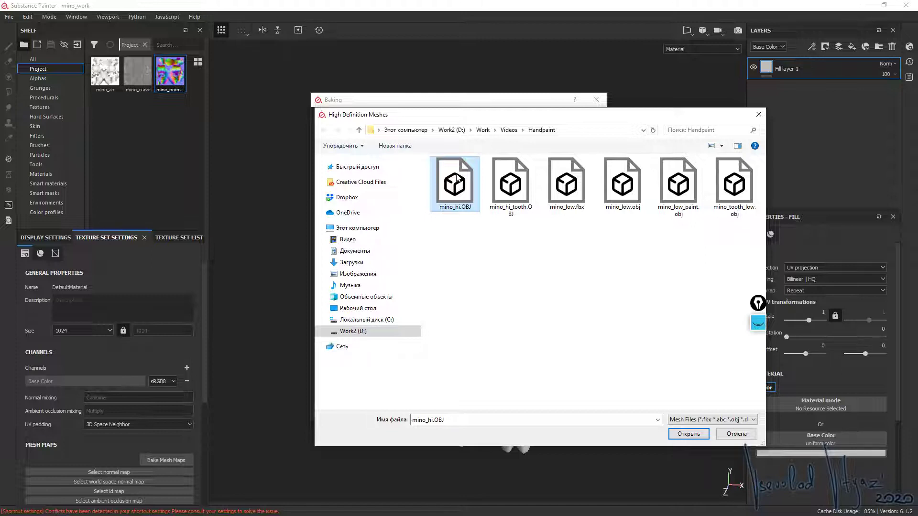
click(685, 435)
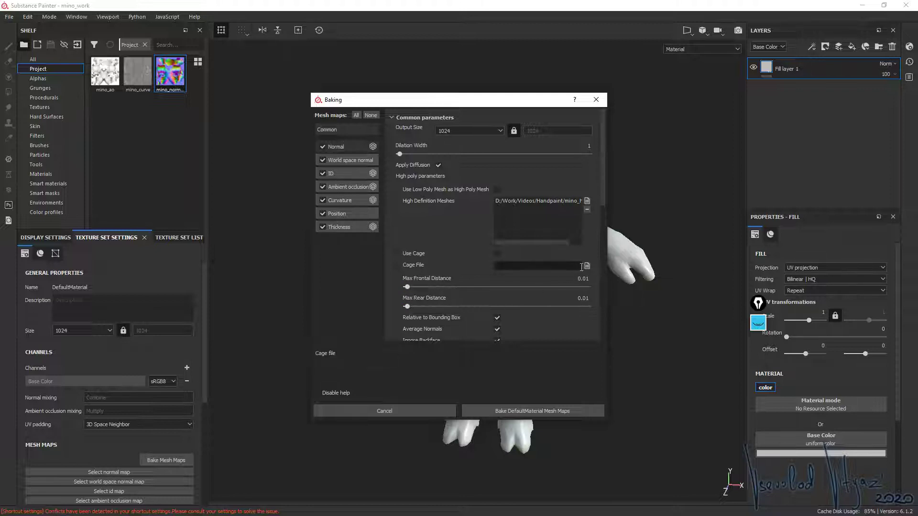
- Leave Use Cage off and set antialiasing to Subsampling 4x4
click(497, 254)
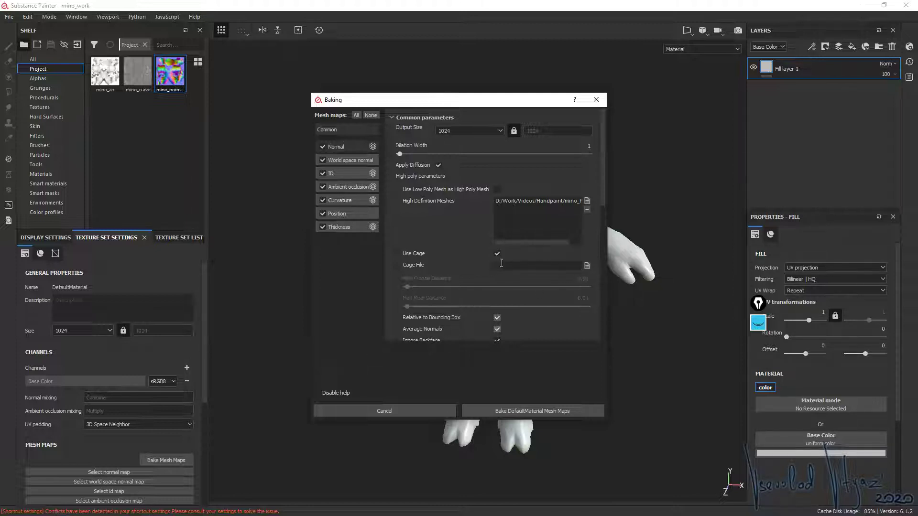
click(497, 254)
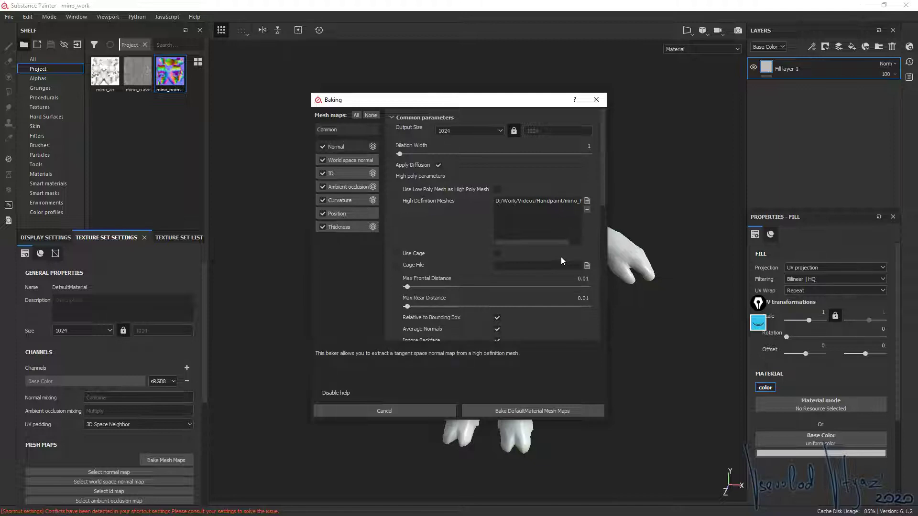
scroll(561, 258, down, 2)
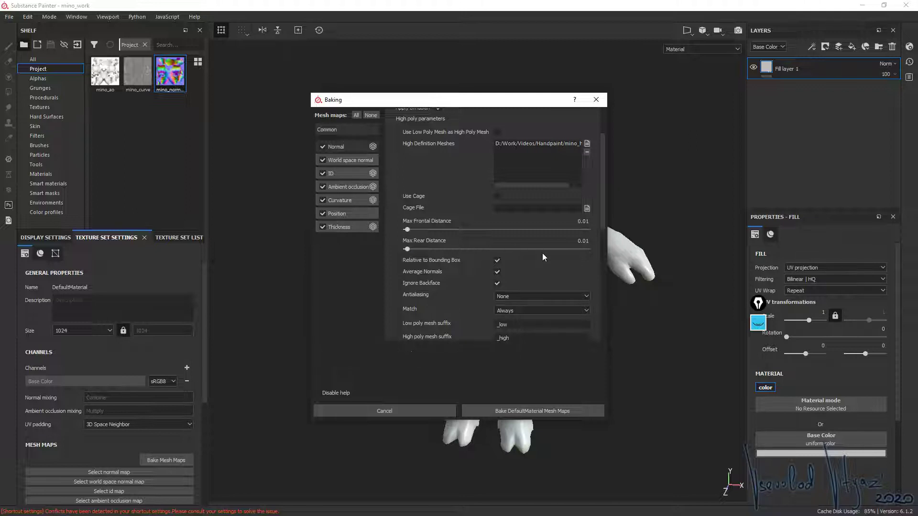
scroll(543, 253, down, 2)
click(549, 237)
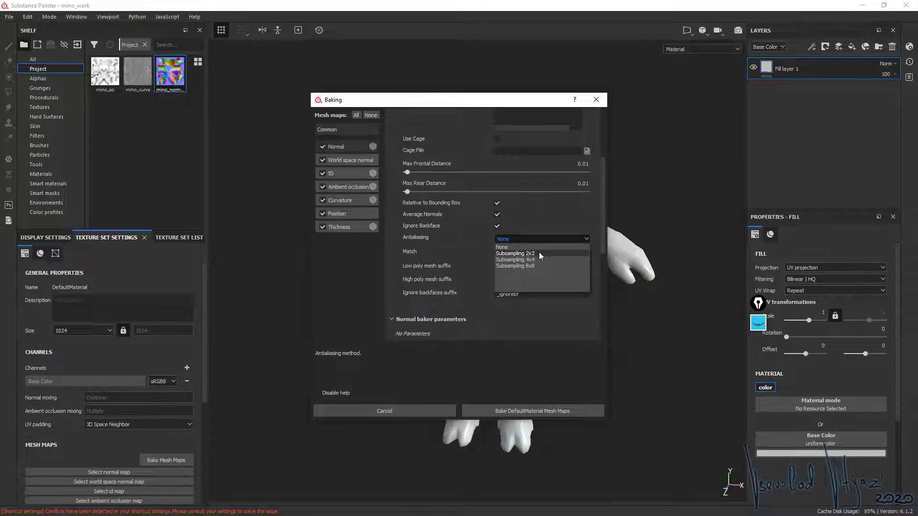
click(538, 260)
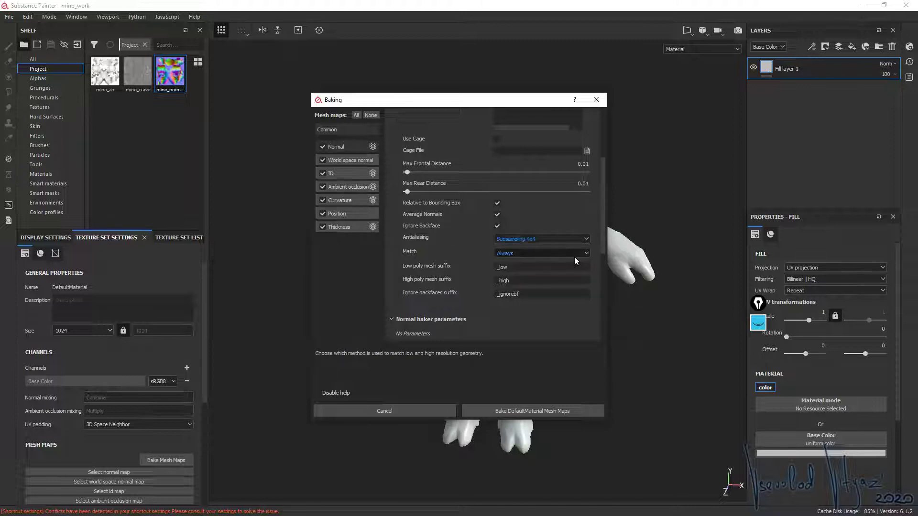
- Raise the dilation width to 5 and move the Baking dialog aside
scroll(562, 266, down, 2)
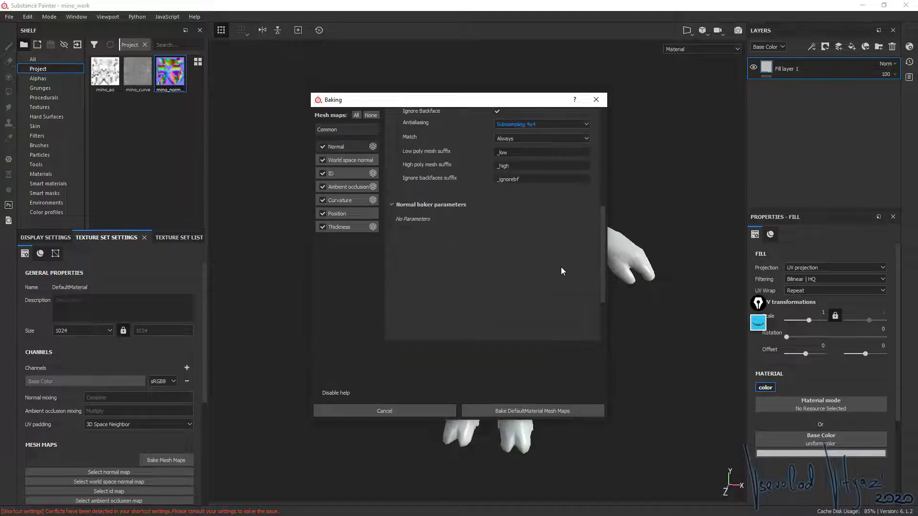
scroll(562, 267, up, 4)
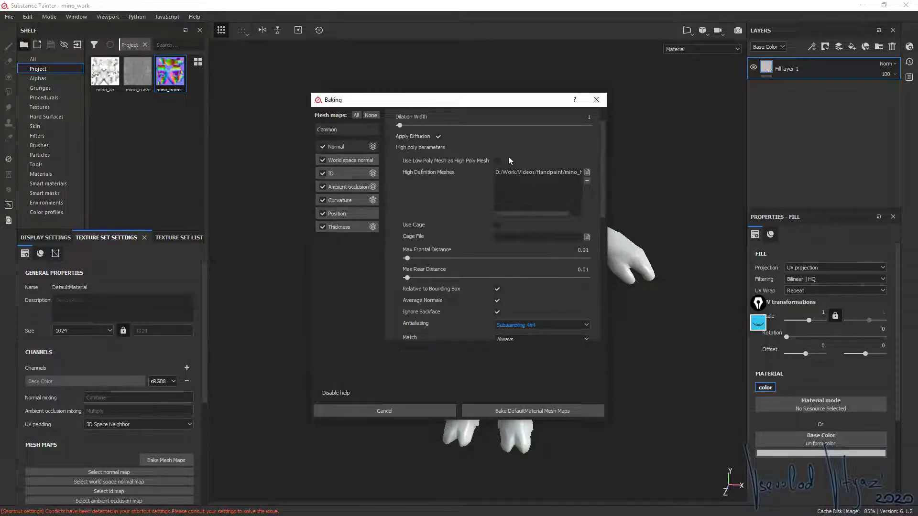
scroll(524, 230, up, 2)
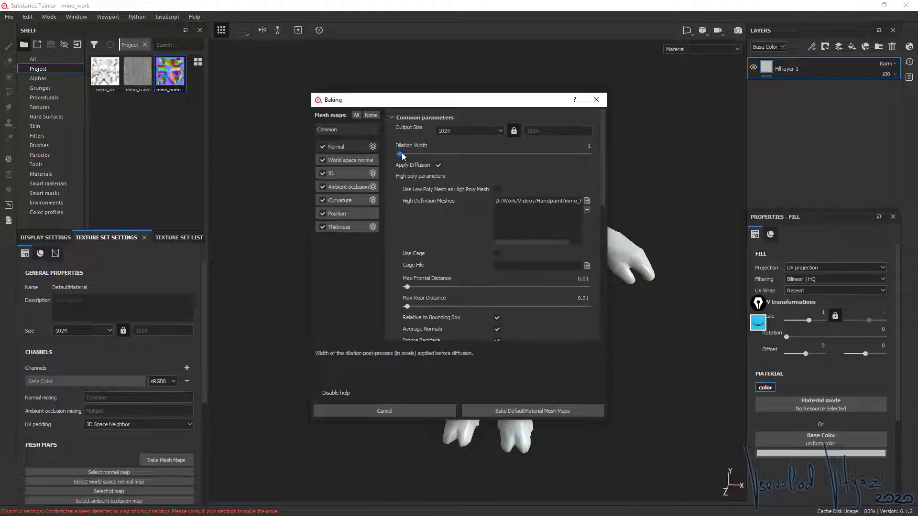
drag(401, 154, 405, 157)
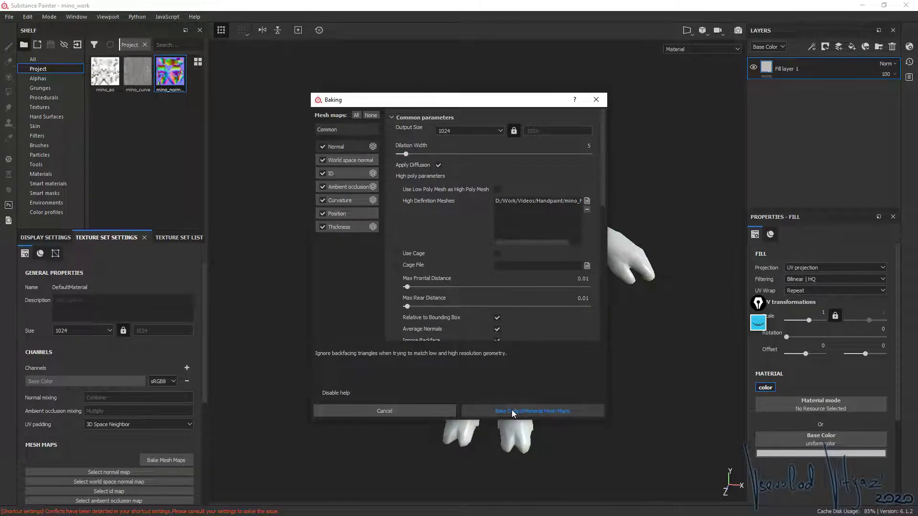
drag(430, 99, 242, 90)
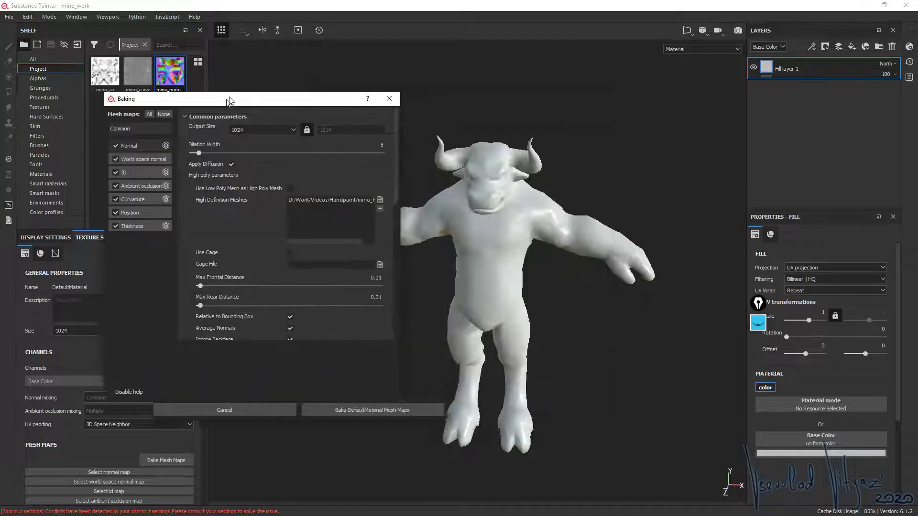
- Bake the seven DefaultMaterial mesh maps and dismiss the finished report
click(328, 402)
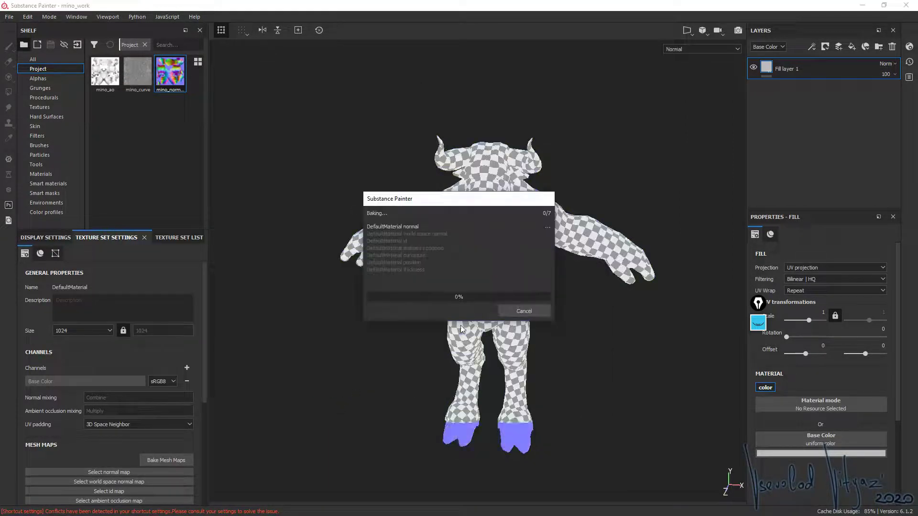
drag(494, 198, 272, 154)
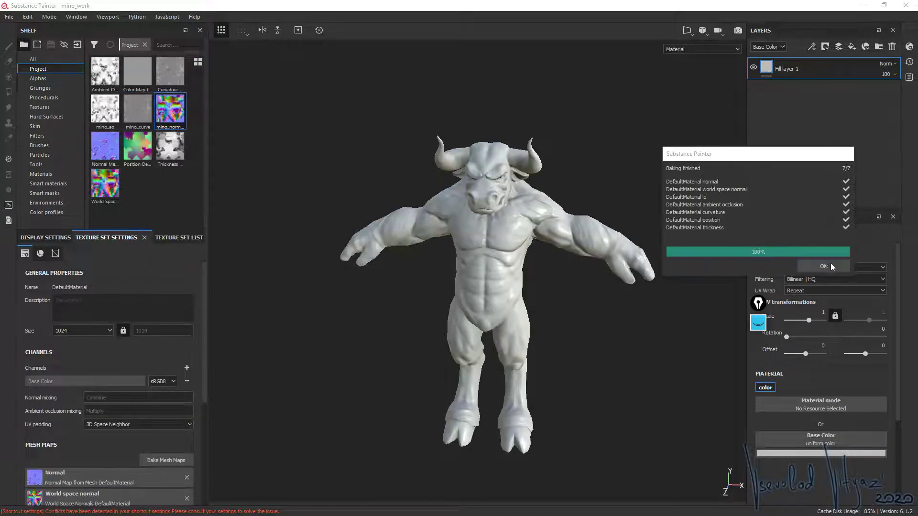
click(830, 267)
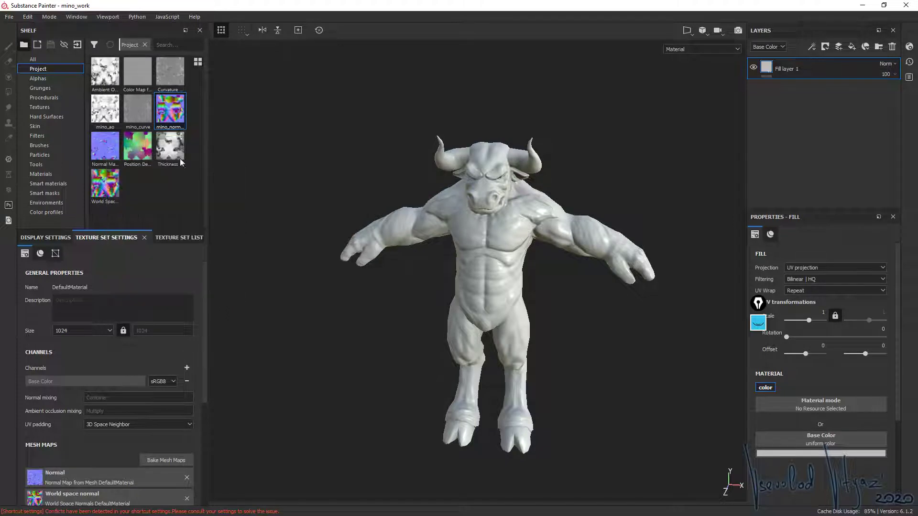
mouse_move(105, 71)
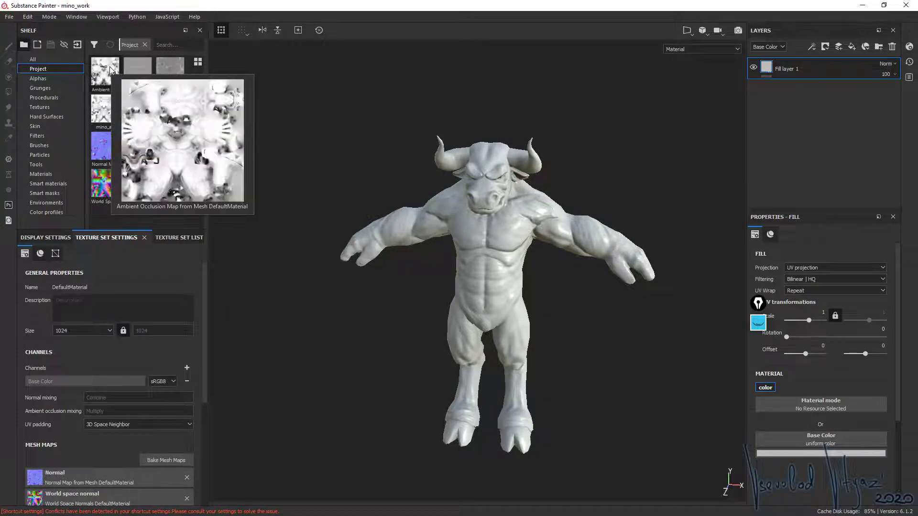
- Put the baked Ambient Occlusion in the fill's base colour, add a fill layer, and name the first SP
drag(107, 70, 795, 438)
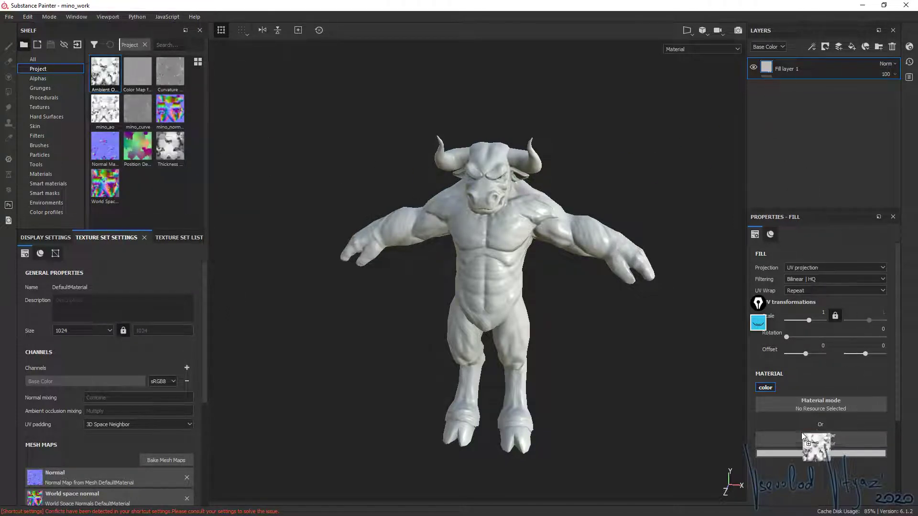
alt+drag(635, 320, 530, 258)
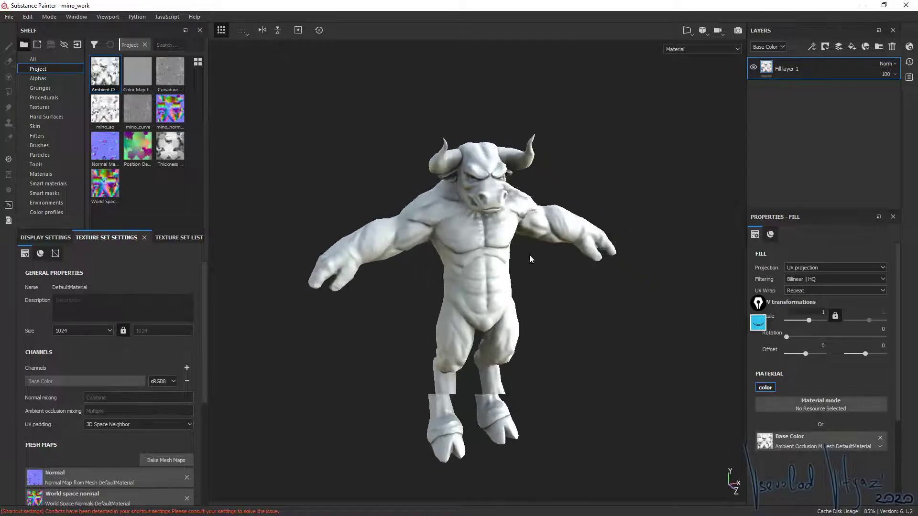
click(851, 48)
double_click(786, 91)
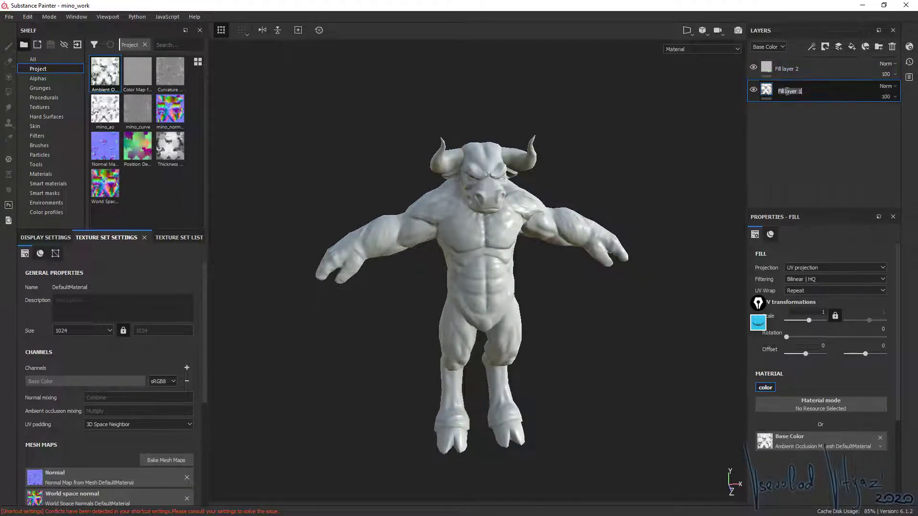
text(SP)
key(Return)
- Name the new layer M, give it mino_ao as base colour, and toggle it to compare
double_click(786, 70)
text(M)
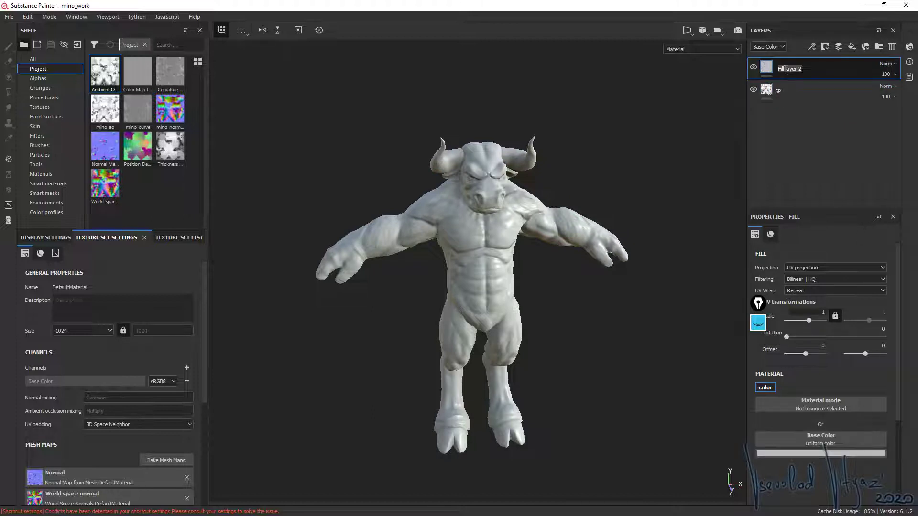
key(Return)
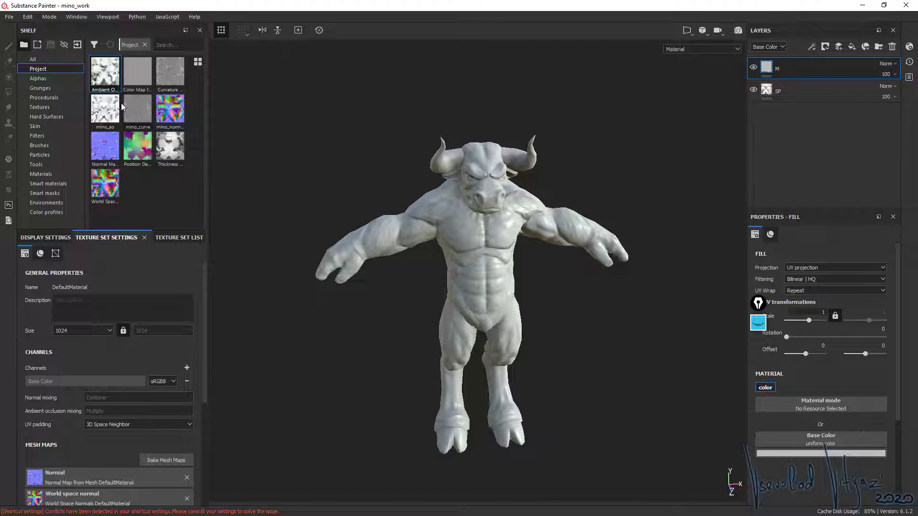
drag(105, 109, 835, 452)
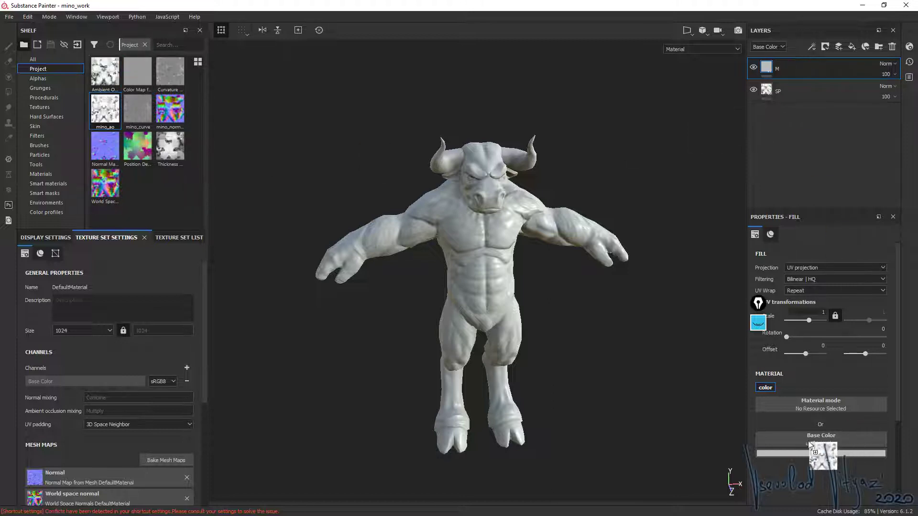
click(781, 89)
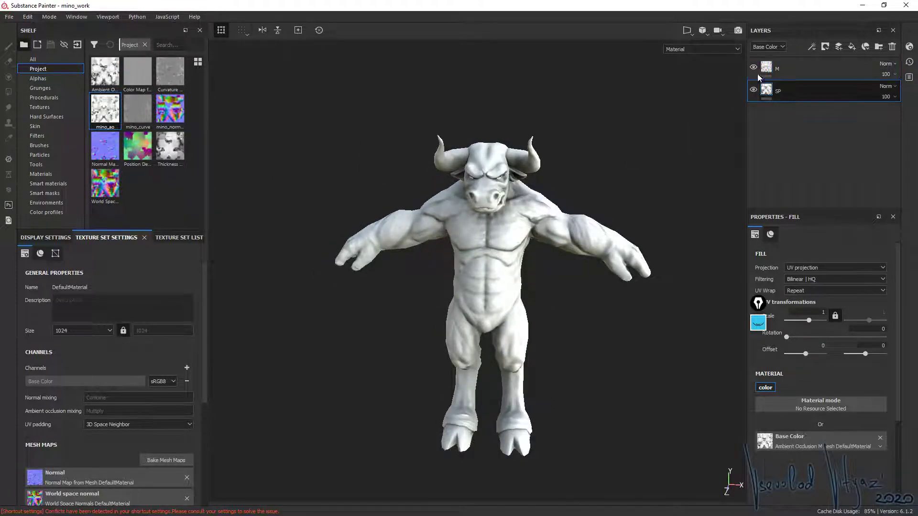
click(753, 68)
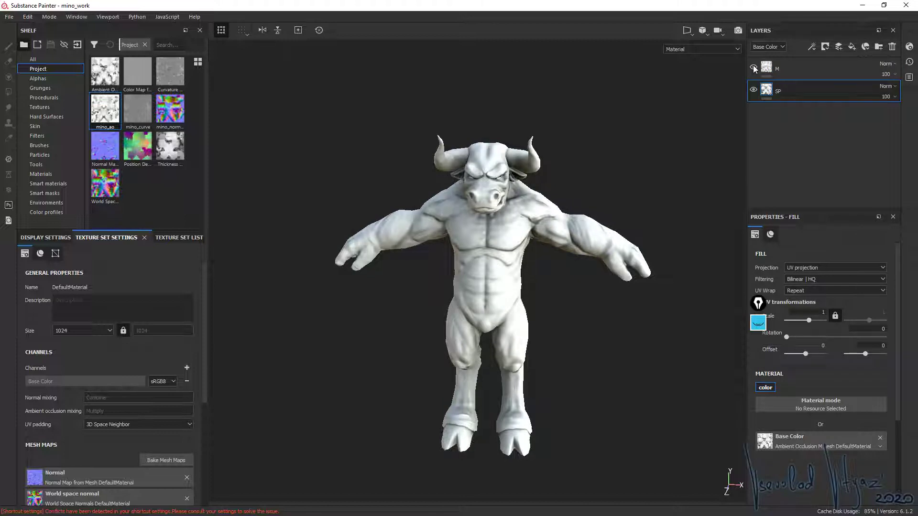
click(753, 68)
click(753, 67)
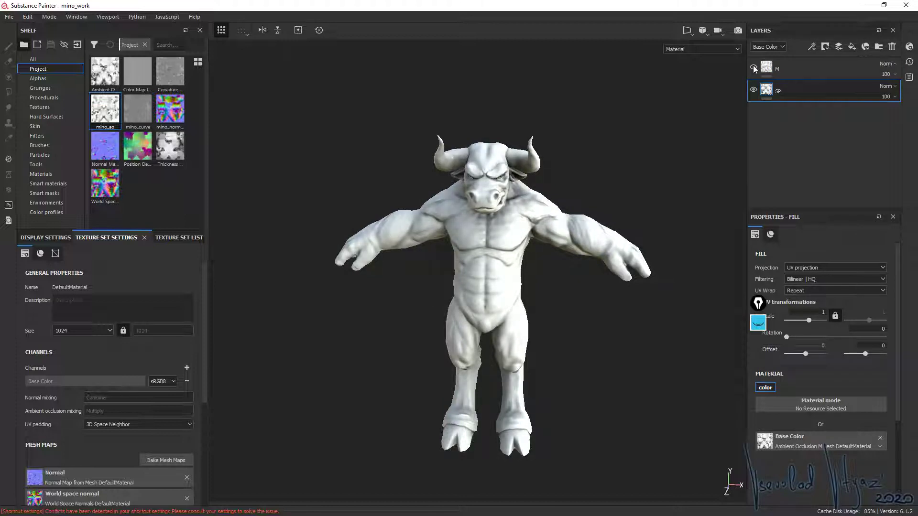
click(753, 68)
click(753, 67)
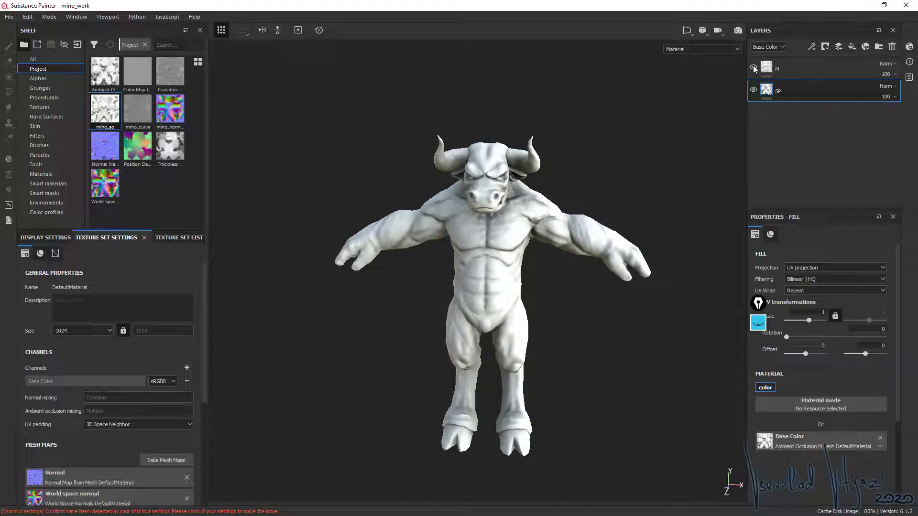
- Switch the viewport to the Base Color channel and toggle layer M to compare
click(674, 50)
click(695, 74)
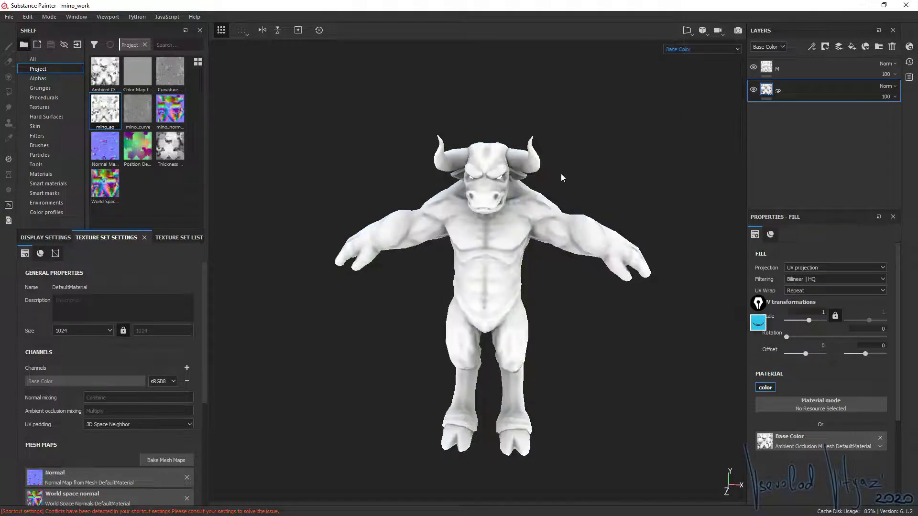
mouse_move(560, 177)
alt+mouse_down()
mouse_move(465, 249)
mouse_move(479, 263)
alt+mouse_up()
click(754, 67)
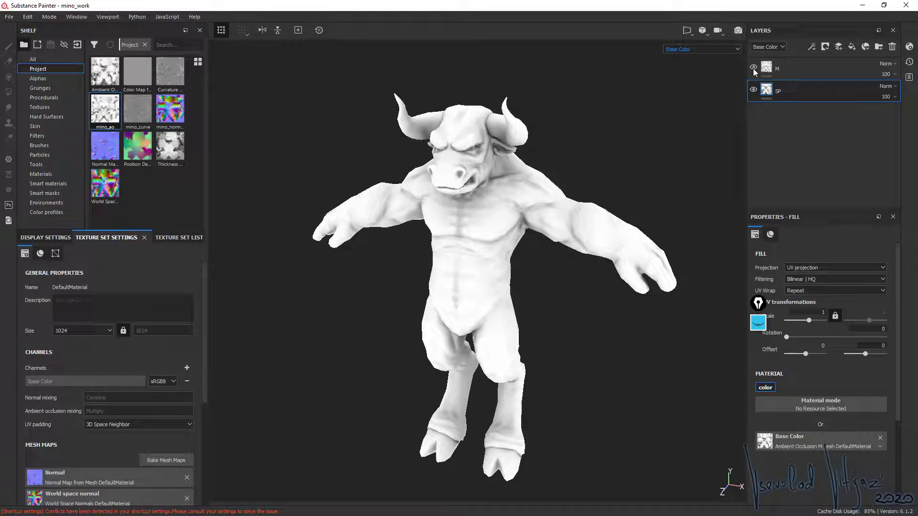
click(753, 67)
click(754, 68)
click(753, 67)
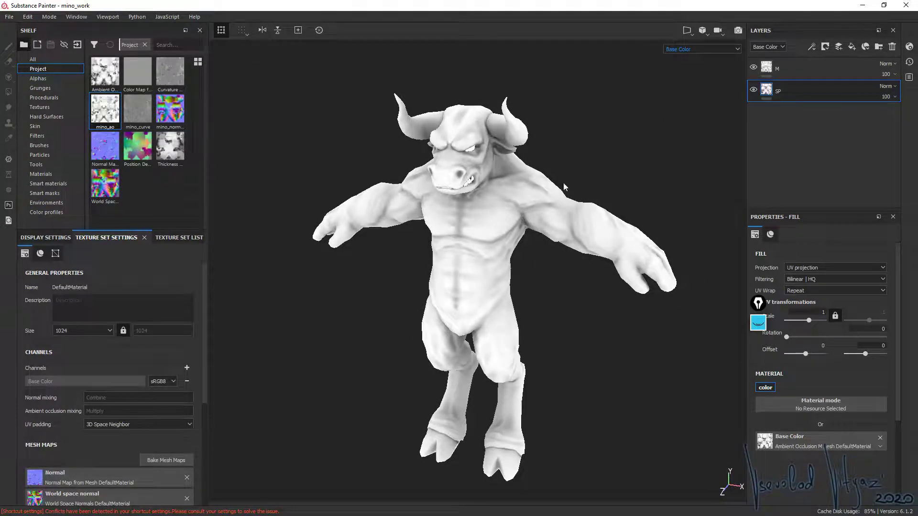
- Compare layer M on and off from side and higher views, then select the baked Curvature map
mouse_move(563, 183)
alt+mouse_down()
mouse_move(375, 194)
mouse_move(517, 164)
alt+mouse_up()
click(754, 67)
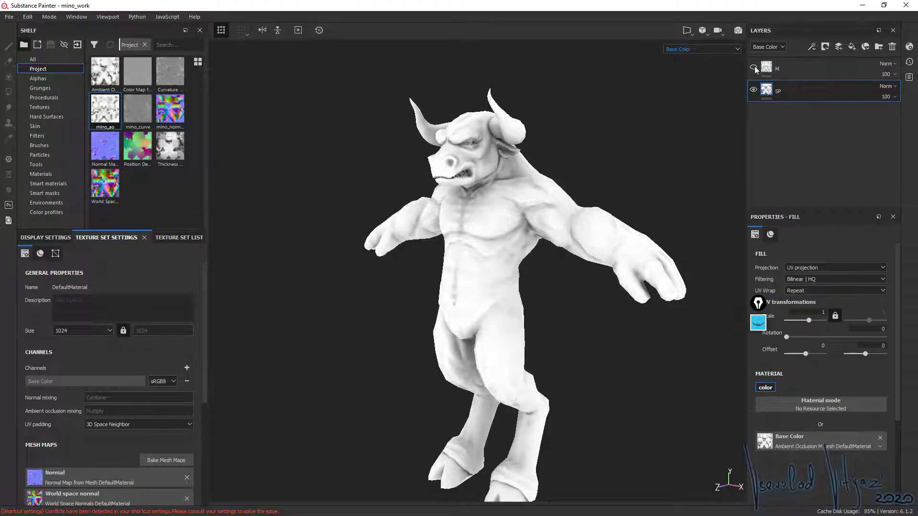
click(754, 67)
click(753, 67)
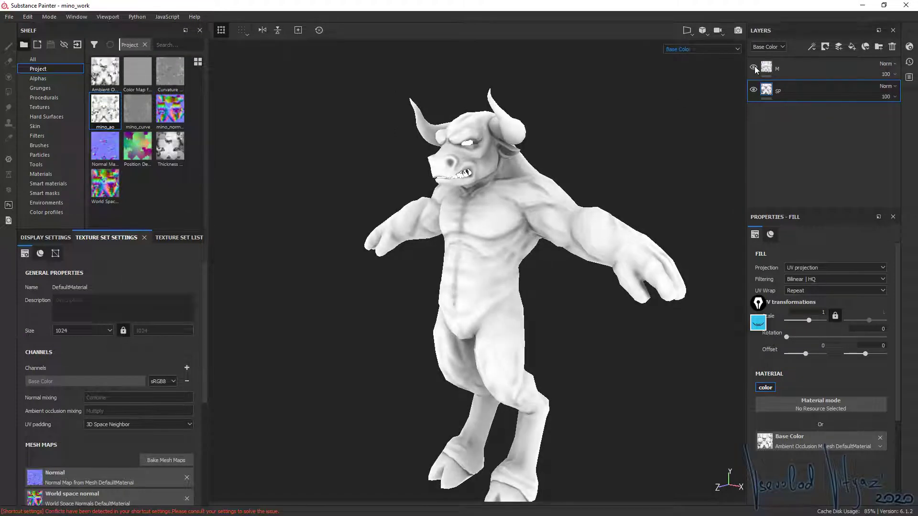
alt+drag(627, 138, 626, 156)
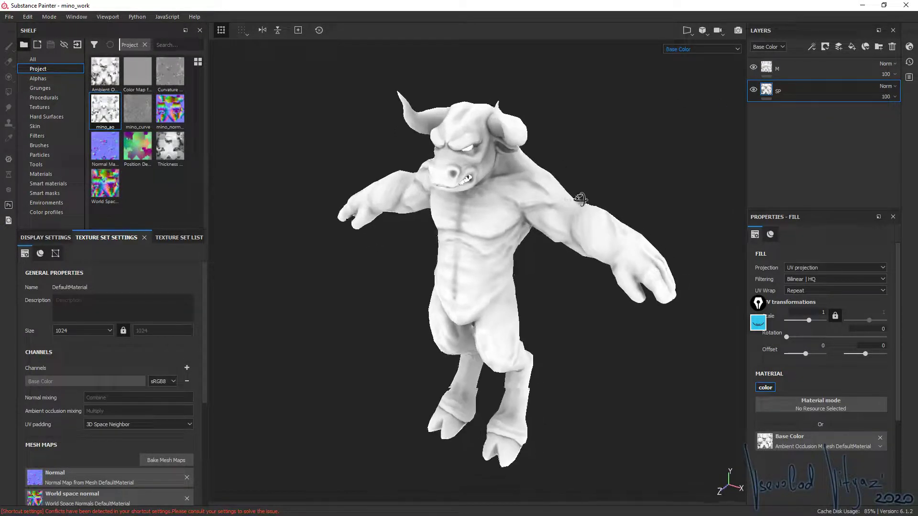
click(753, 68)
click(754, 68)
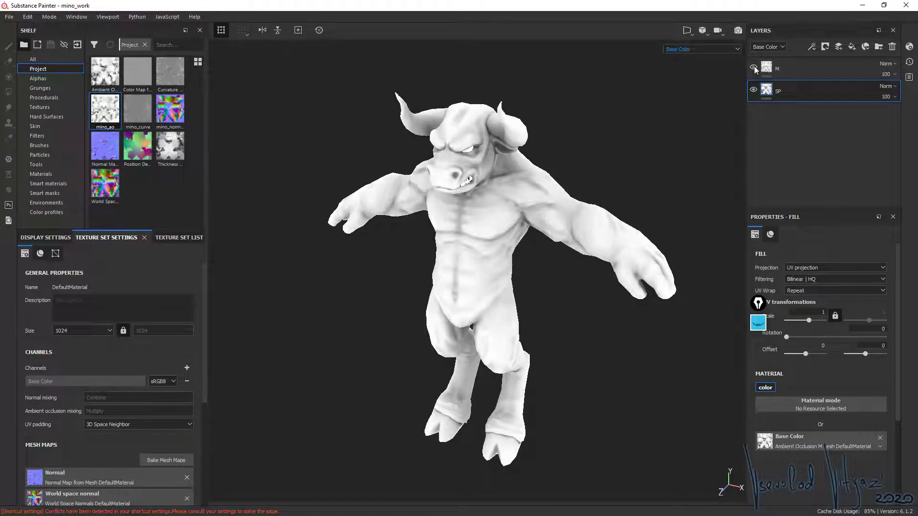
click(754, 67)
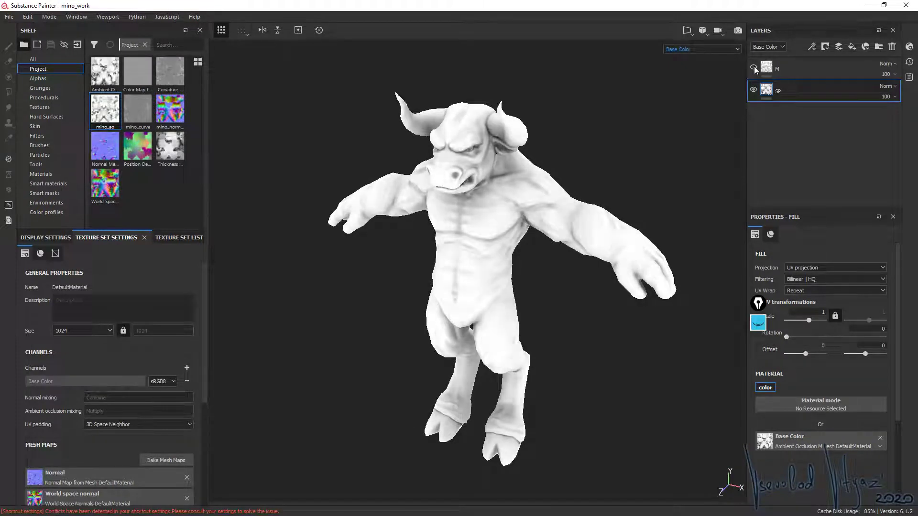
click(173, 71)
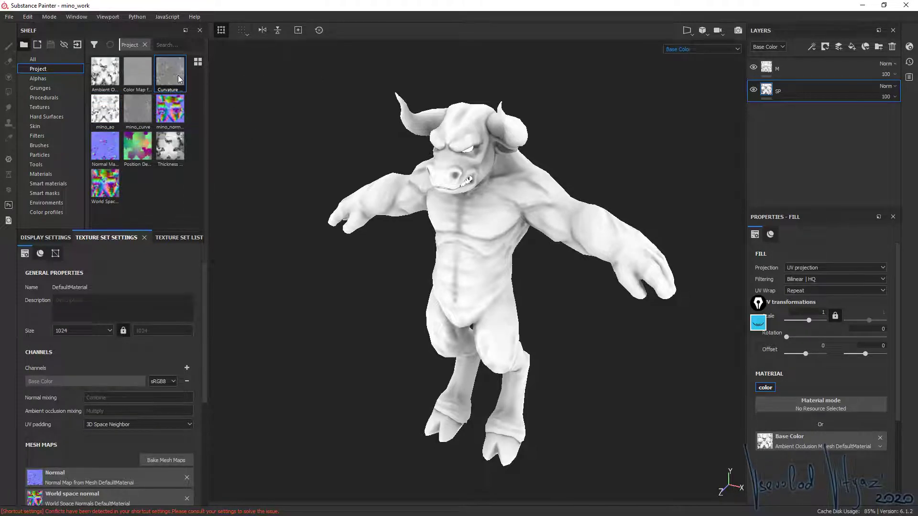
- Load the baked Curvature map into SP's base color and mino_curve into layer M's
mouse_move(179, 78)
mouse_down()
mouse_move(715, 159)
mouse_move(765, 441)
mouse_up()
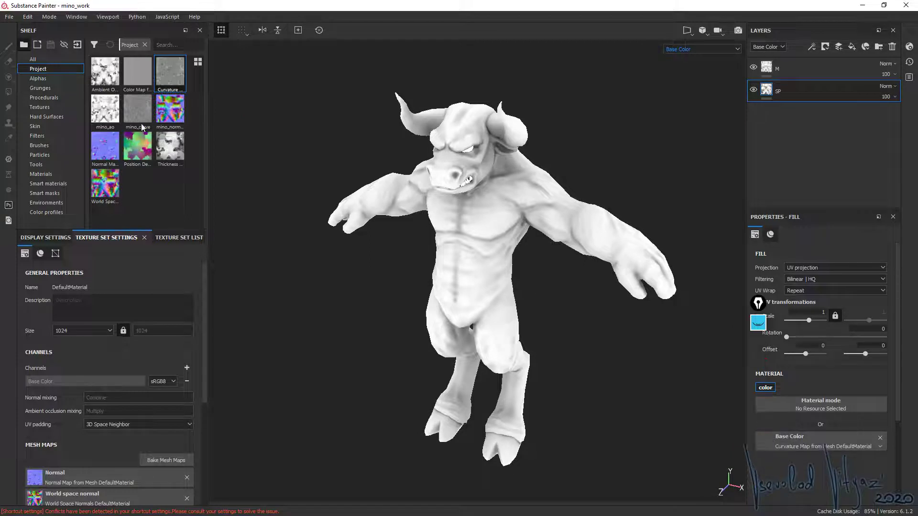
drag(139, 111, 576, 154)
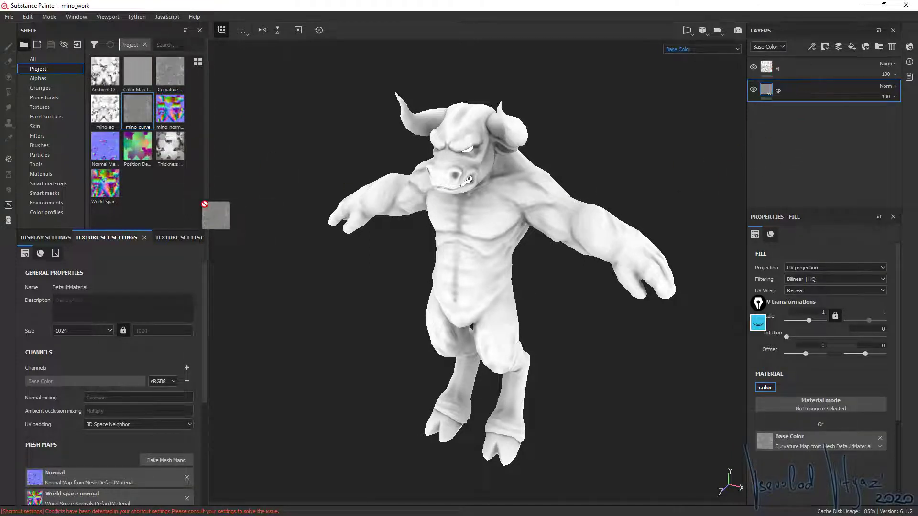
click(798, 72)
drag(130, 114, 762, 438)
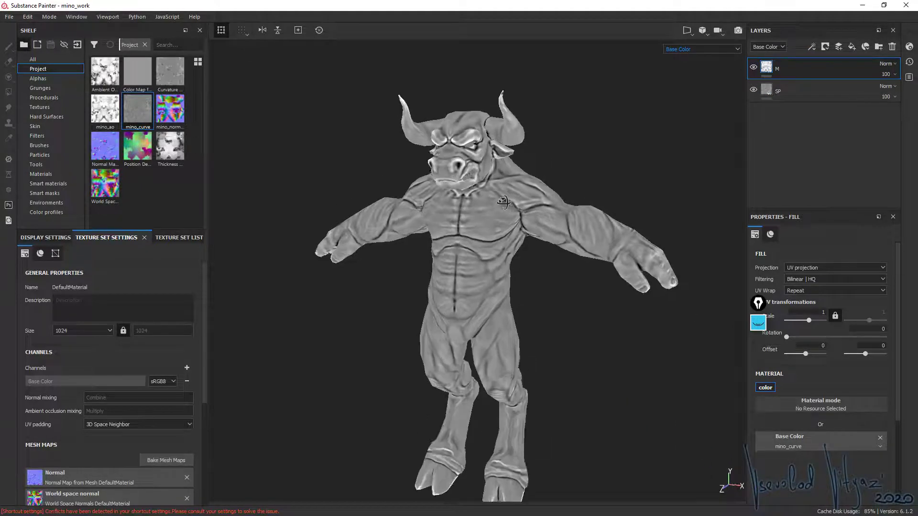
middle_drag(497, 237, 483, 213)
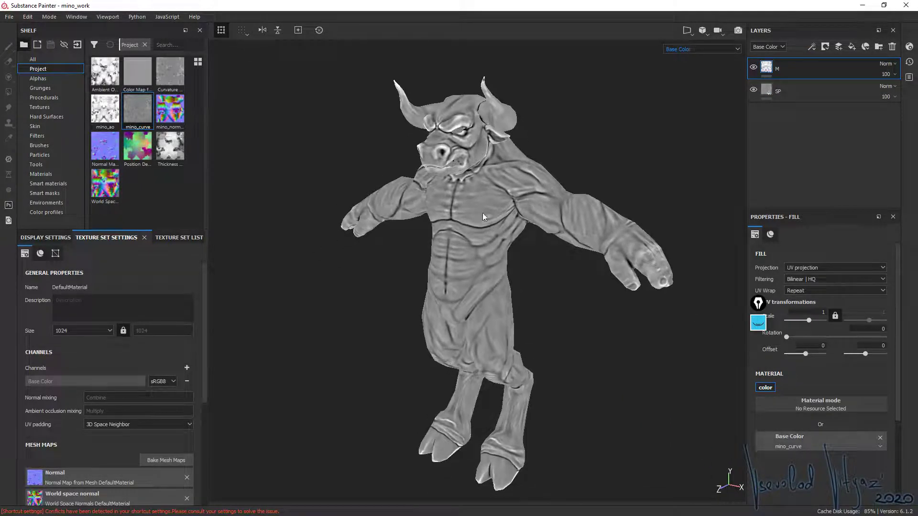
- Toggle layer M's visibility repeatedly to compare the two curvature maps
click(753, 68)
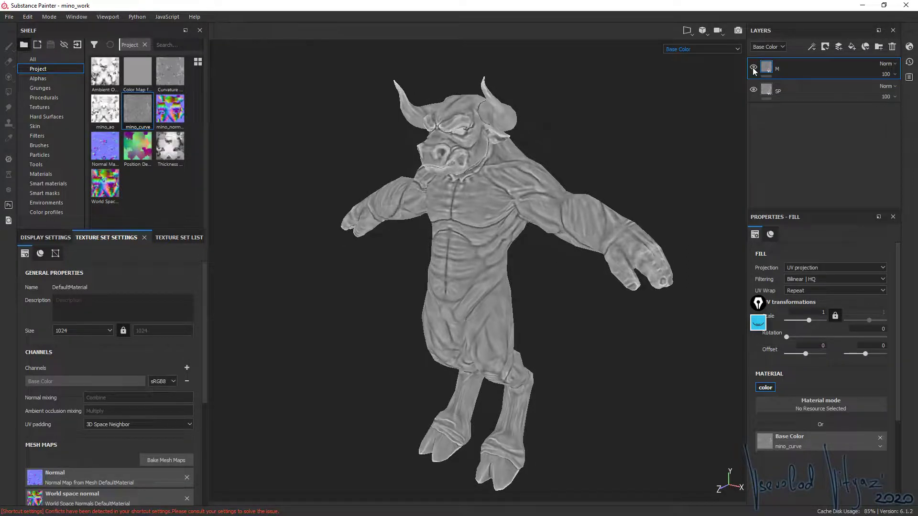
click(753, 68)
click(753, 68)
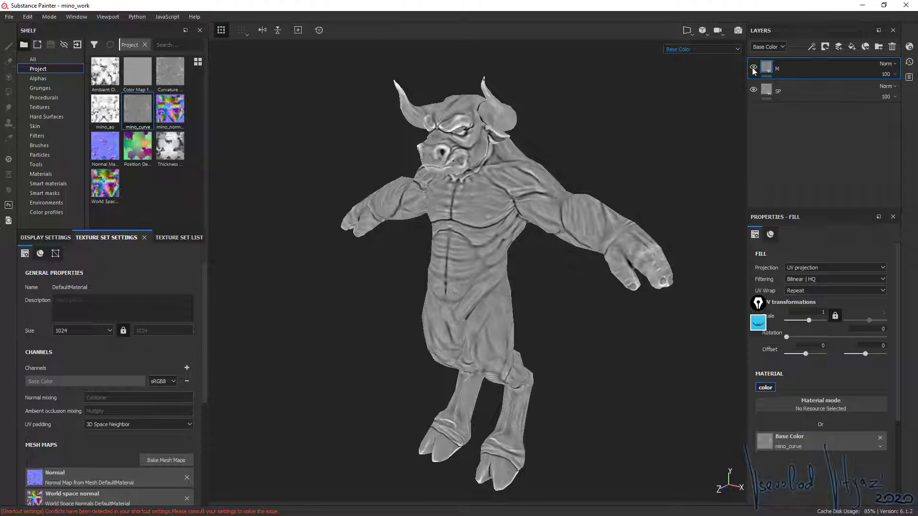
click(752, 67)
click(753, 67)
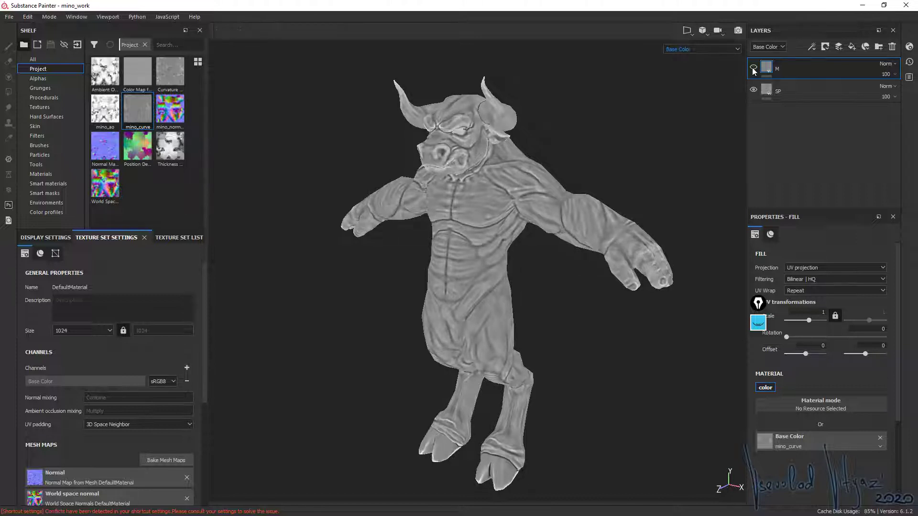
click(752, 67)
click(753, 68)
click(751, 68)
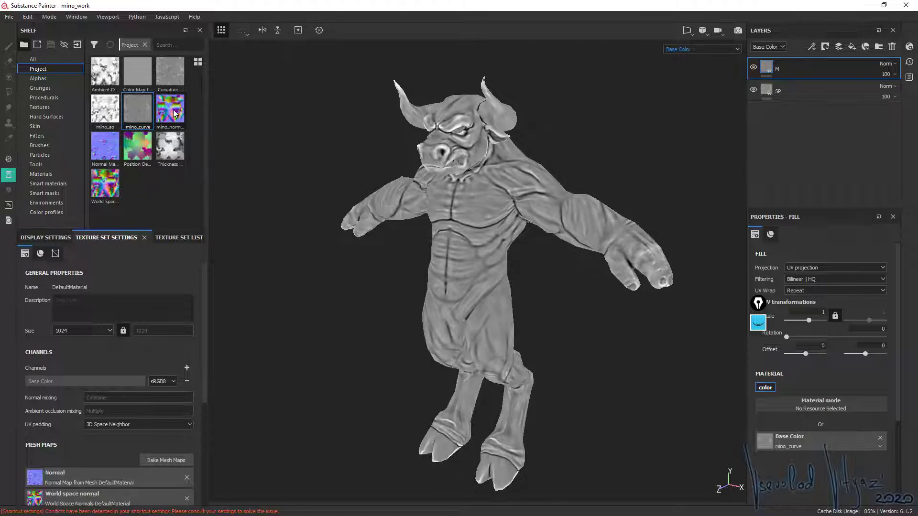
- Load the mino normal map into layer M's base color and World Space Normals into SP's
drag(174, 113, 797, 441)
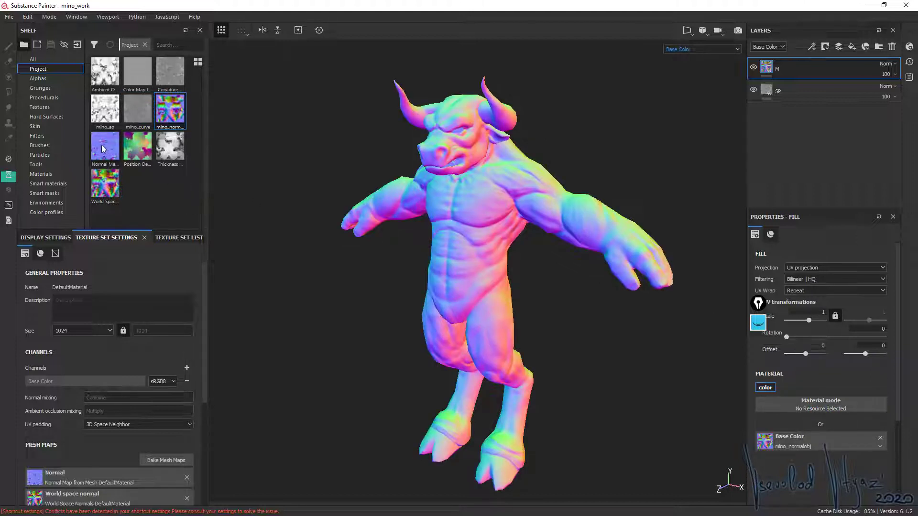
drag(105, 184, 748, 151)
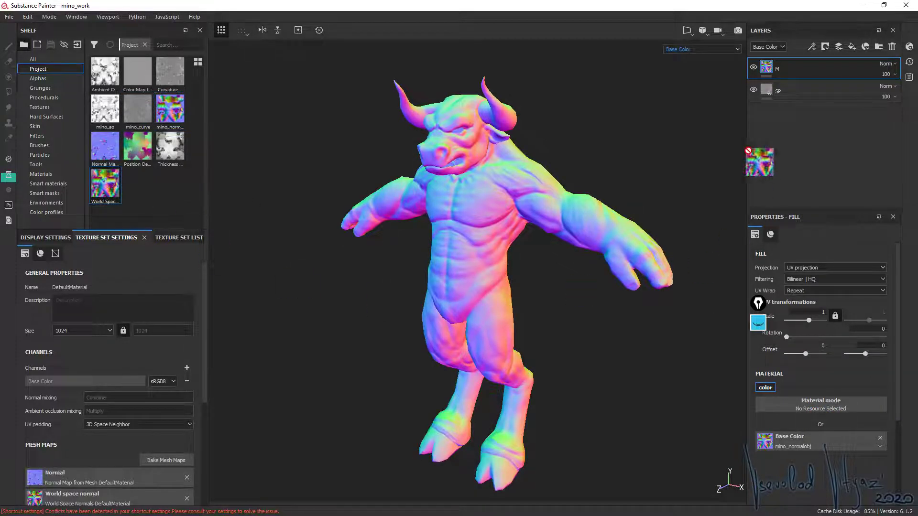
click(769, 99)
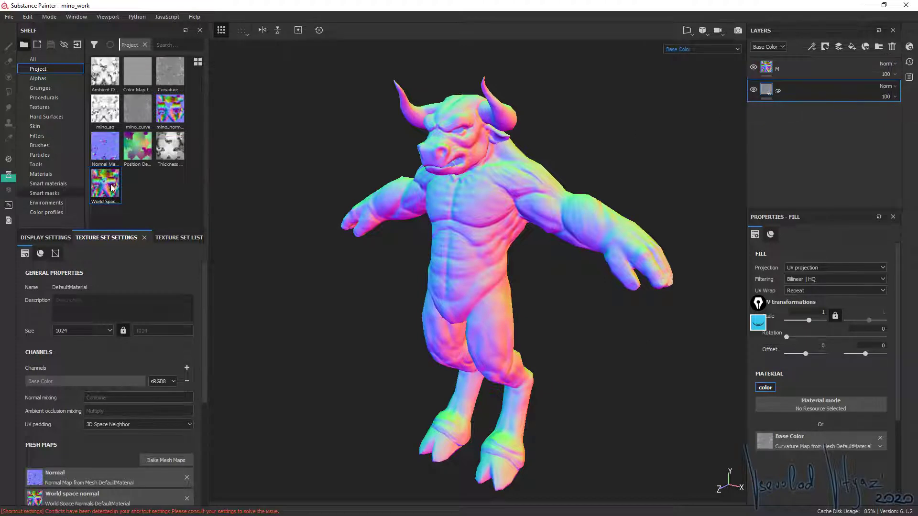
drag(111, 188, 809, 439)
drag(804, 437, 806, 441)
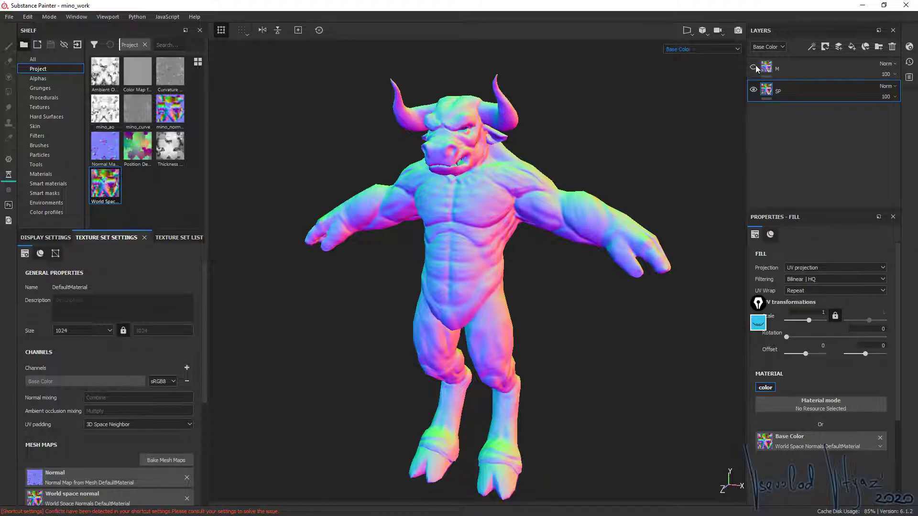
- Orbit and zoom around the minotaur's head and torso to inspect the normal shading
mouse_move(335, 153)
alt+mouse_down()
mouse_move(386, 147)
mouse_move(354, 158)
alt+mouse_up()
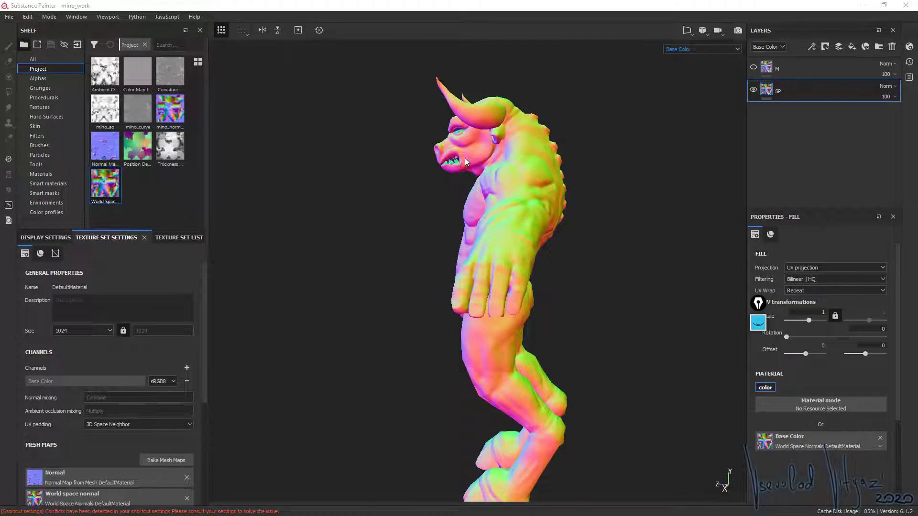
alt+drag(500, 182, 624, 165)
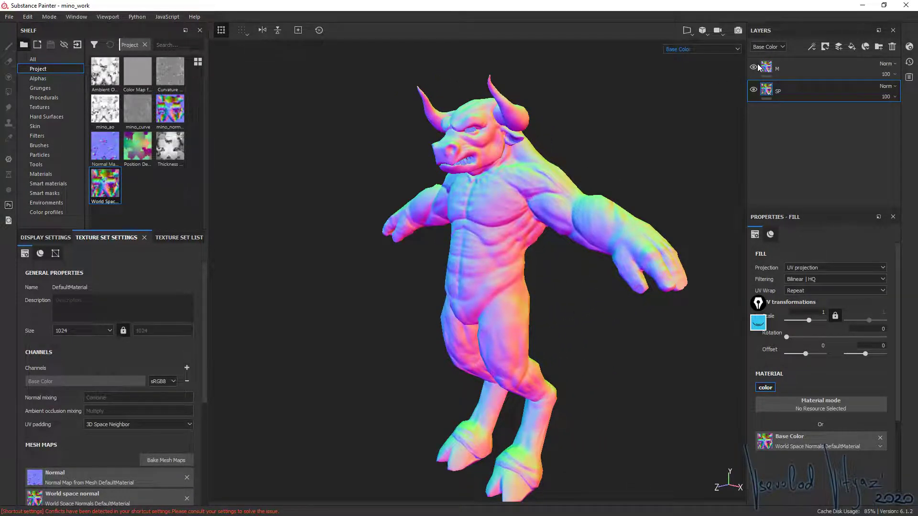
mouse_move(467, 158)
alt+mouse_down()
mouse_move(656, 334)
mouse_move(380, 194)
mouse_move(432, 181)
alt+mouse_up()
scroll(656, 334, up, 3)
alt+right_drag(432, 182, 385, 158)
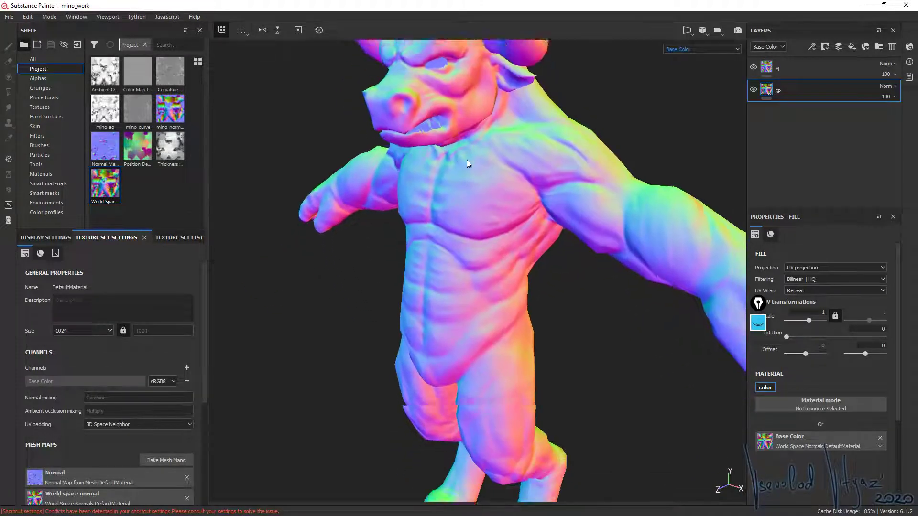
scroll(386, 158, down, 3)
alt+drag(385, 158, 454, 201)
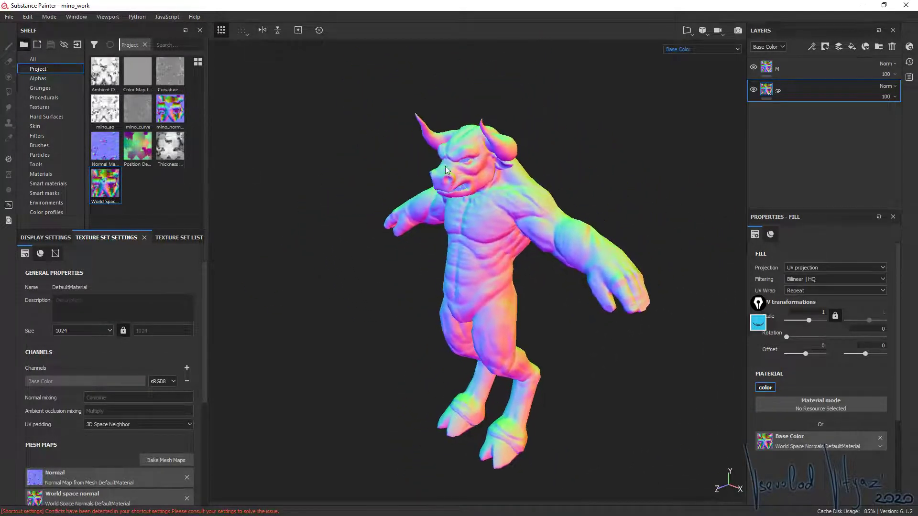
scroll(454, 201, up, 3)
- Toggle layer M to compare the two normal maps, then reframe the whole minotaur
click(753, 67)
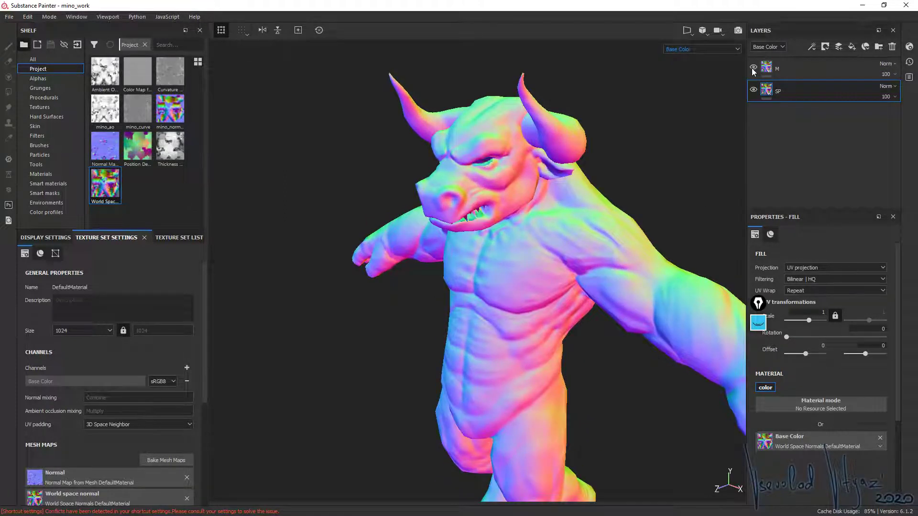
click(752, 68)
click(753, 68)
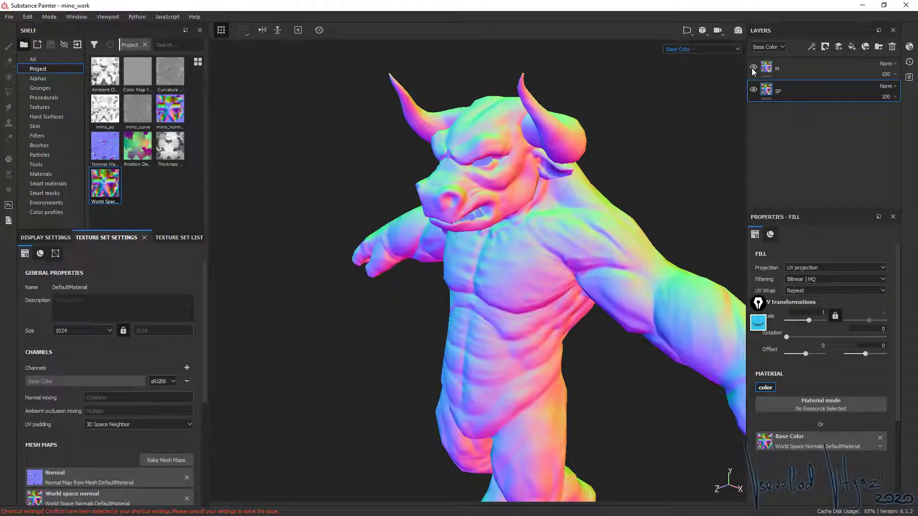
click(753, 68)
click(753, 68)
click(753, 68)
middle_drag(475, 282, 473, 183)
key(f)
mouse_move(467, 185)
alt+mouse_down()
mouse_move(482, 185)
mouse_move(467, 184)
alt+mouse_up()
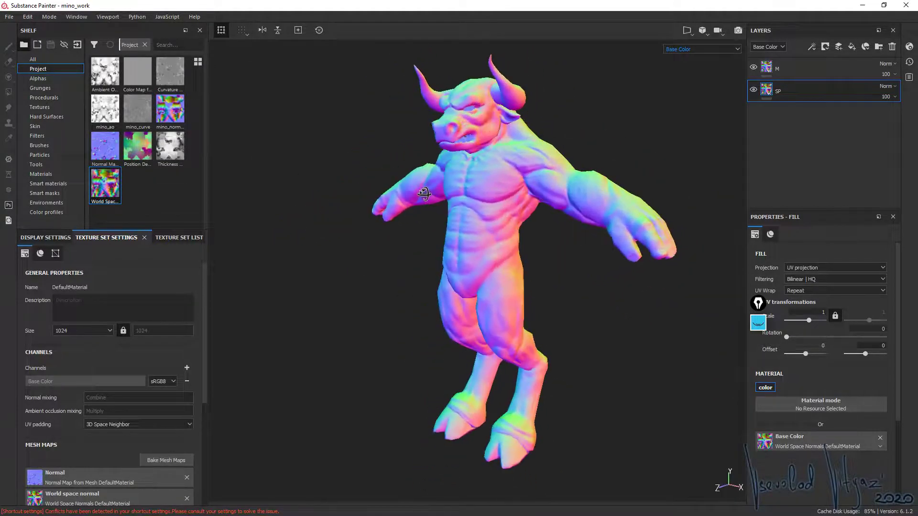
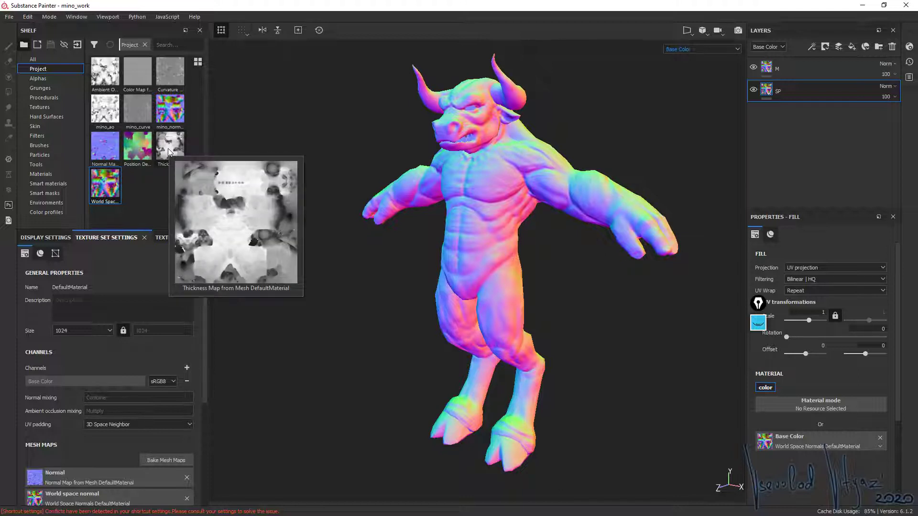
- Delete layer M and preview the Thickness map as the SP fill's base colour
click(850, 72)
click(892, 50)
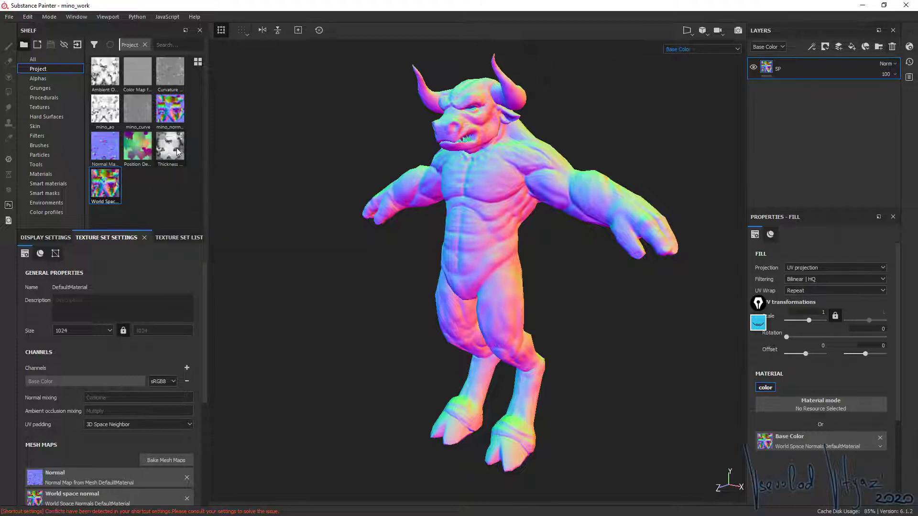
drag(170, 149, 795, 439)
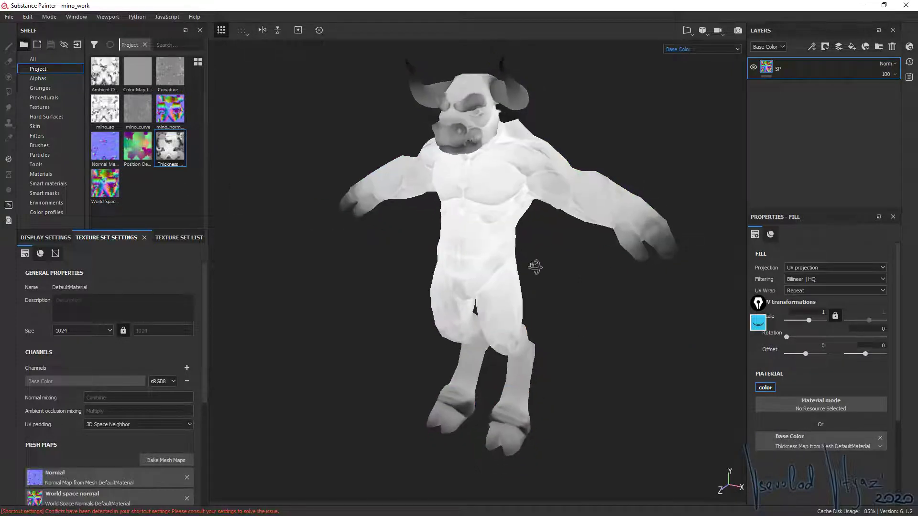
alt+drag(577, 328, 555, 249)
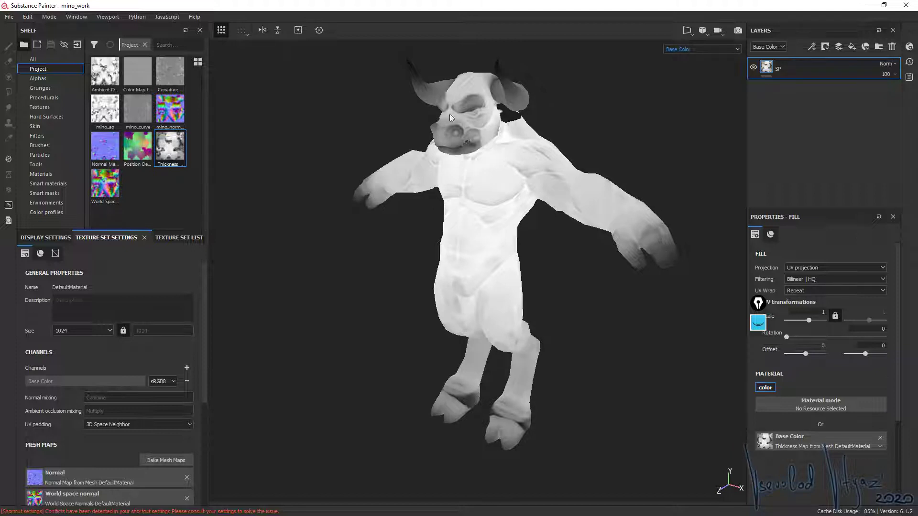
mouse_move(449, 117)
alt+mouse_down()
mouse_move(725, 143)
mouse_move(165, 178)
mouse_move(358, 139)
mouse_move(522, 153)
mouse_move(556, 190)
mouse_move(507, 194)
alt+mouse_up()
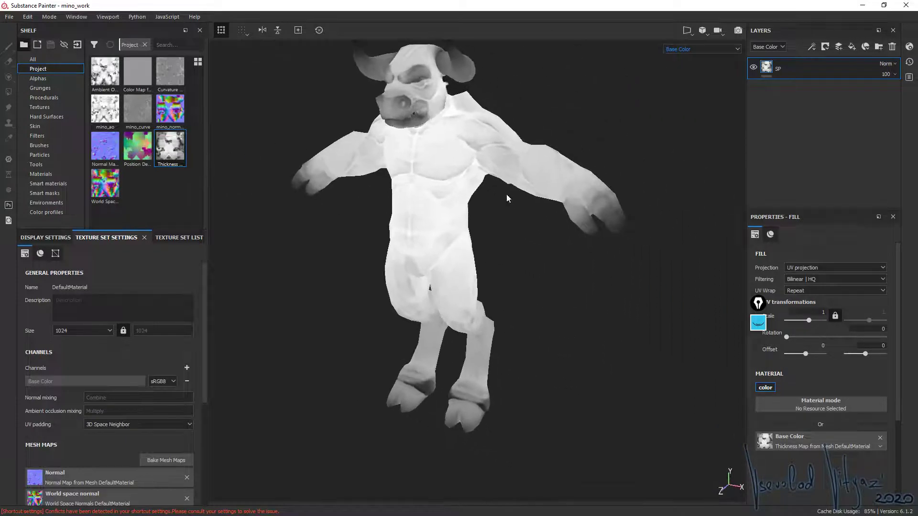
alt+right_drag(507, 197, 467, 149)
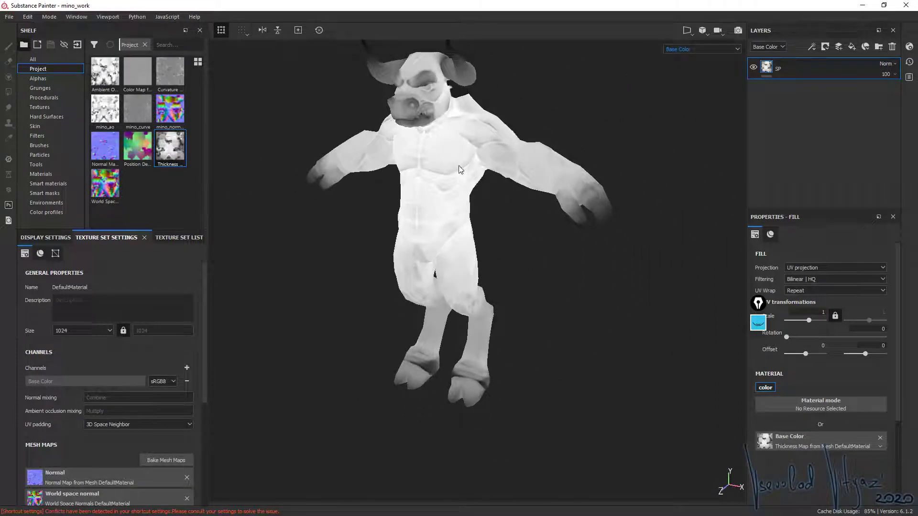
mouse_move(467, 150)
alt+mouse_down()
mouse_move(447, 150)
mouse_move(467, 180)
mouse_move(446, 293)
mouse_move(438, 188)
mouse_move(407, 189)
mouse_move(618, 199)
alt+mouse_up()
scroll(447, 151, up, 2)
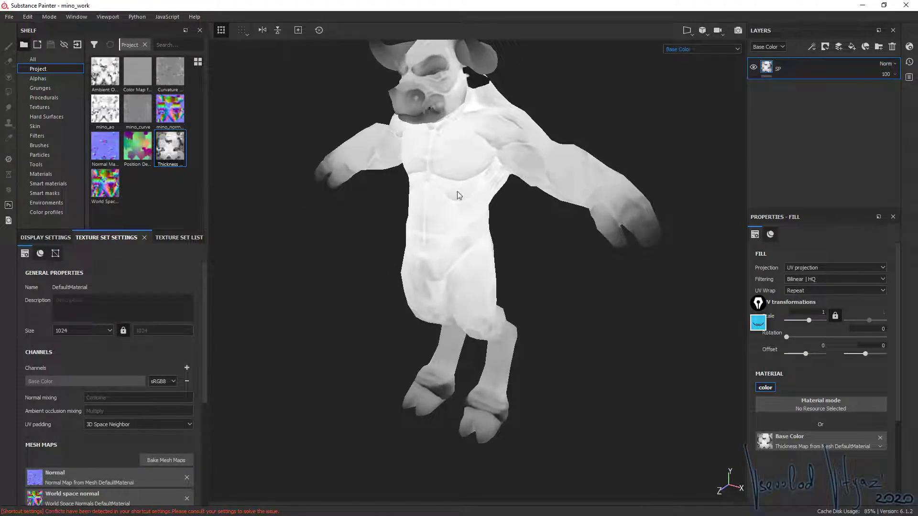
alt+drag(435, 190, 467, 223)
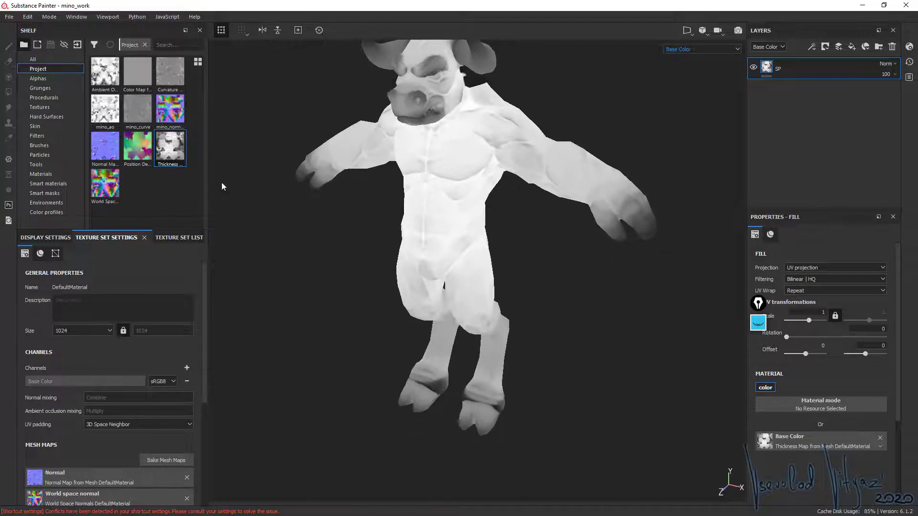
- Preview the Position map as SP's base colour, giving the minotaur a rainbow gradient
drag(137, 146, 787, 442)
mouse_move(430, 265)
alt+mouse_down()
mouse_move(539, 261)
mouse_move(487, 266)
alt+mouse_up()
key(f)
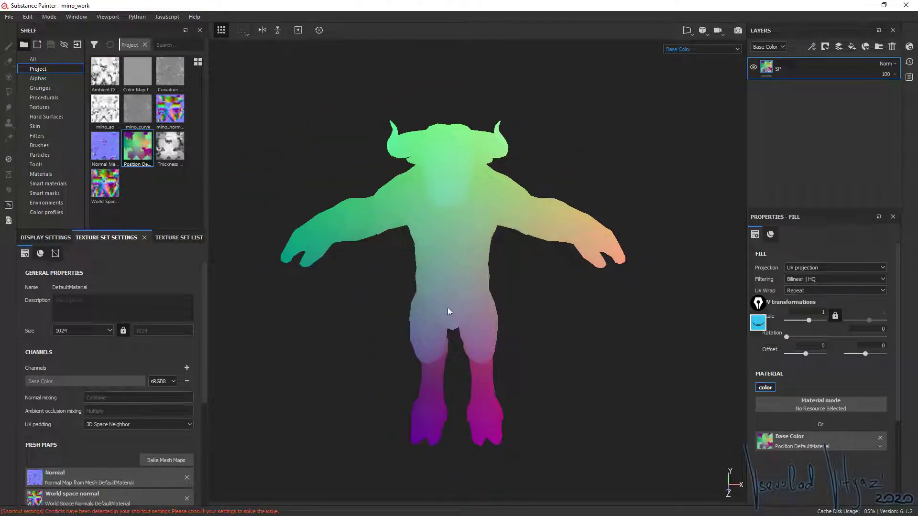
mouse_move(449, 311)
alt+mouse_down()
mouse_move(286, 283)
mouse_move(518, 248)
mouse_move(575, 276)
mouse_move(546, 205)
alt+mouse_up()
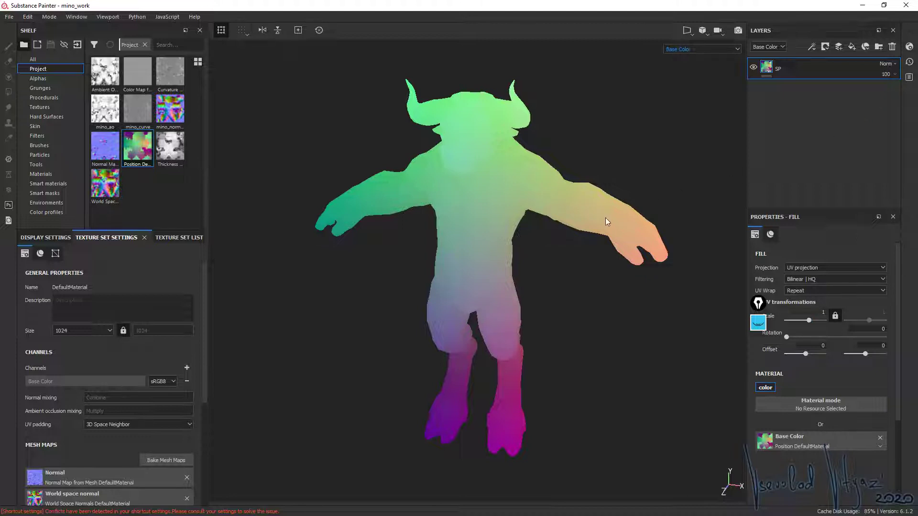
alt+drag(475, 271, 475, 270)
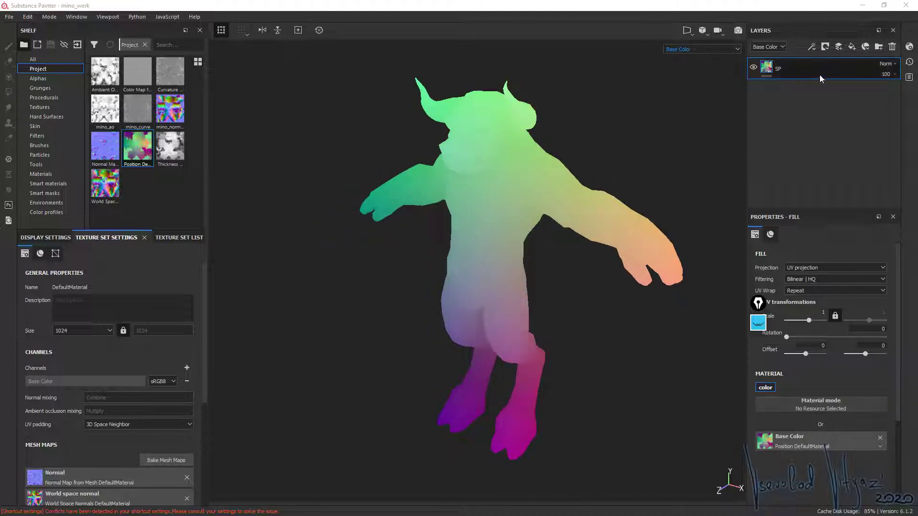
- Delete the SP layer and add a new fill layer named 'base'
key(Delete)
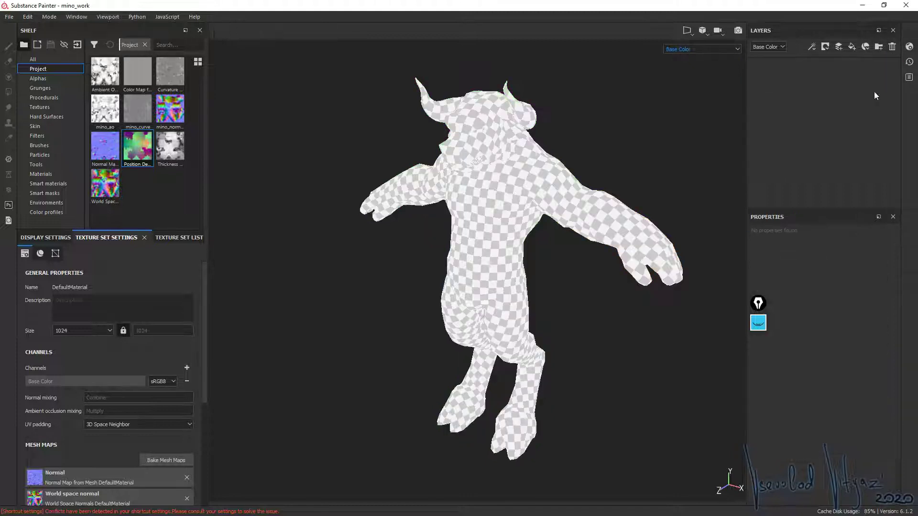
click(853, 46)
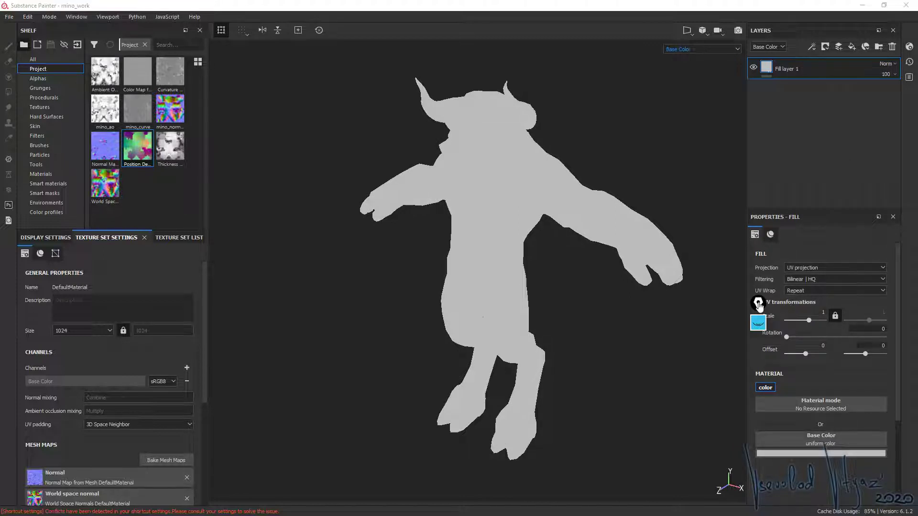
mouse_move(694, 211)
alt+mouse_down()
mouse_move(549, 245)
mouse_move(515, 272)
alt+mouse_up()
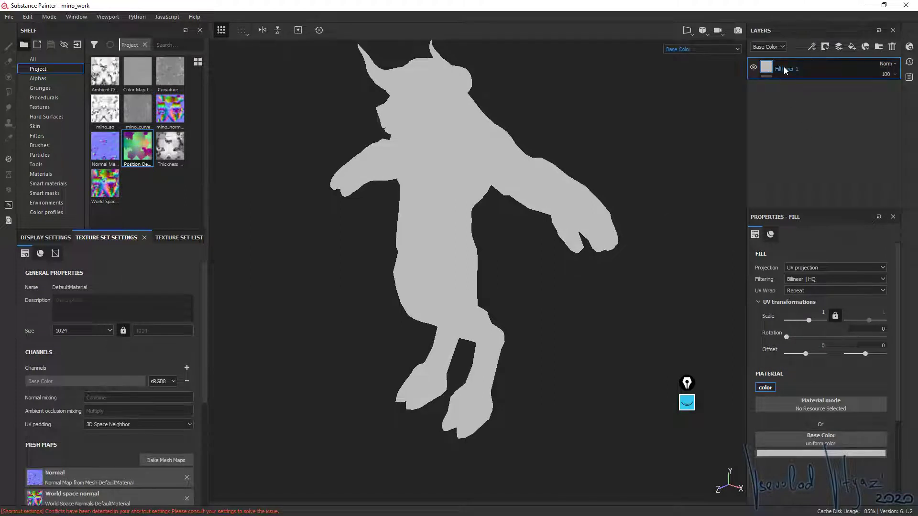
text(base)
key(Return)
- Give the base layer a tan base colour and add another fill layer above it
click(801, 452)
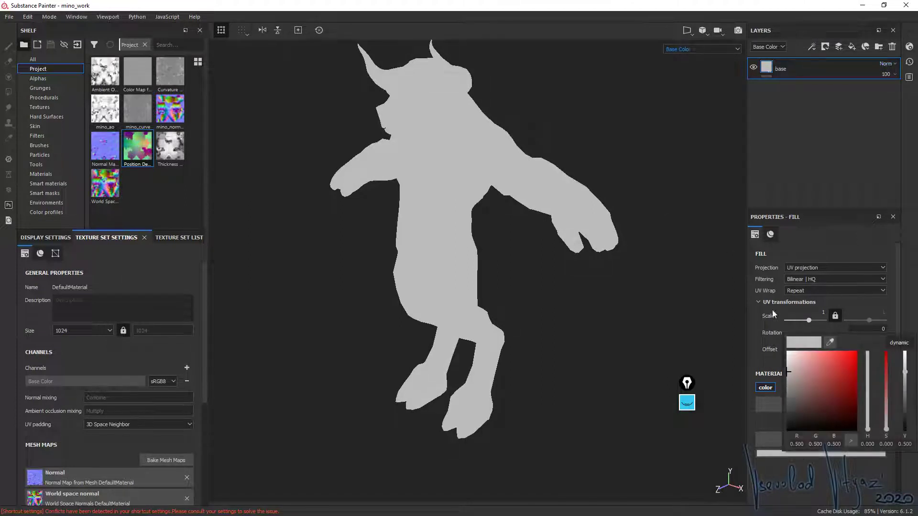
click(799, 382)
mouse_move(870, 424)
mouse_down()
mouse_move(866, 413)
mouse_move(881, 408)
mouse_move(869, 428)
mouse_up()
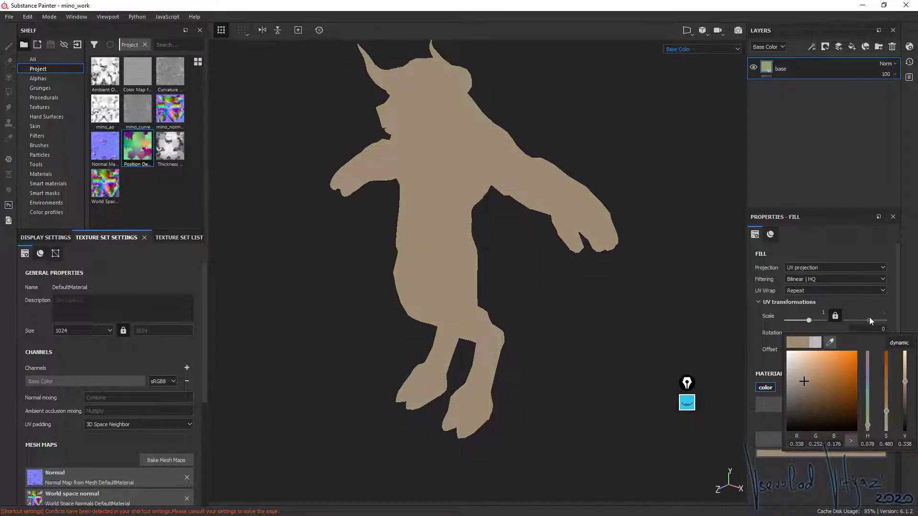
drag(904, 382, 904, 379)
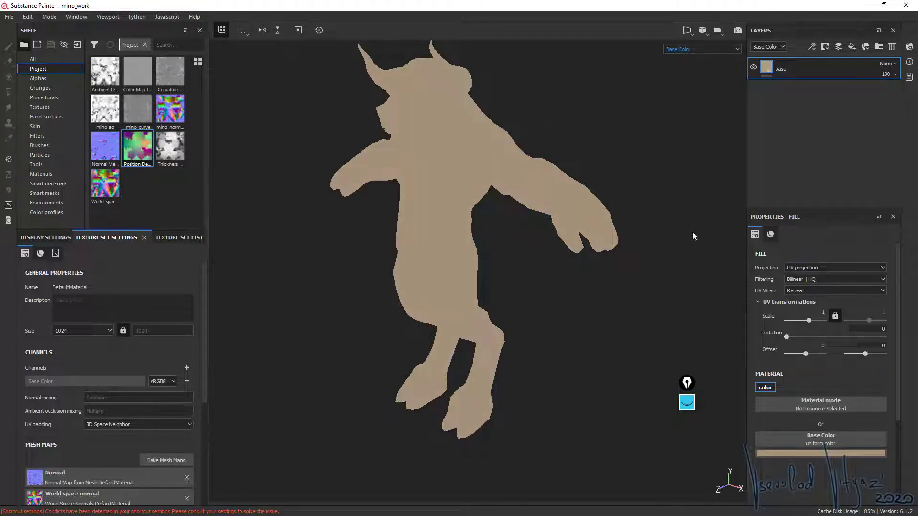
mouse_move(468, 225)
alt+mouse_down()
mouse_move(426, 201)
mouse_move(469, 172)
mouse_move(485, 260)
mouse_move(443, 239)
mouse_move(426, 252)
mouse_move(366, 252)
mouse_move(329, 240)
mouse_move(451, 252)
mouse_move(511, 283)
alt+mouse_up()
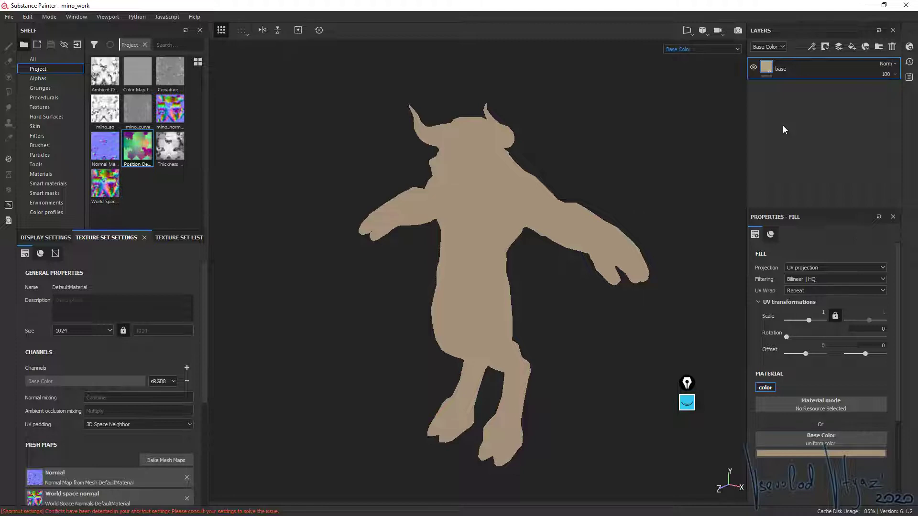
mouse_move(467, 316)
alt+mouse_down()
mouse_move(620, 290)
mouse_move(474, 293)
alt+mouse_up()
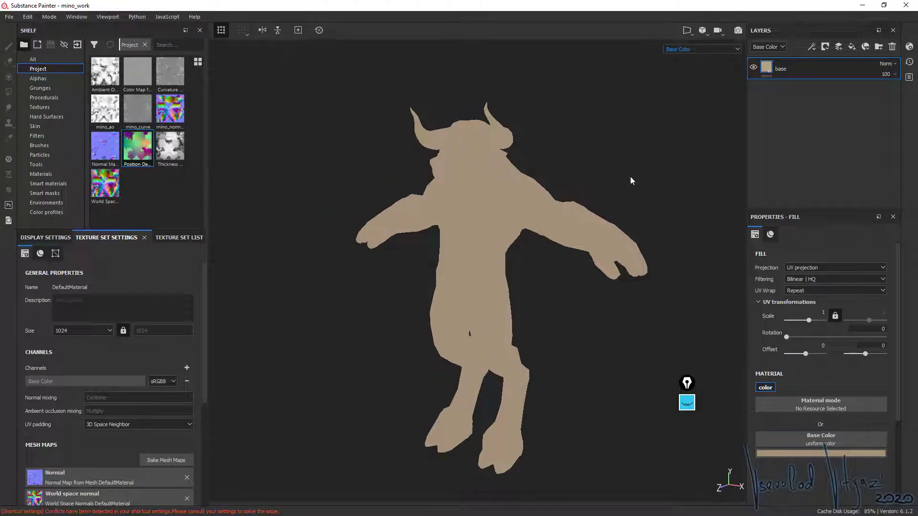
click(849, 48)
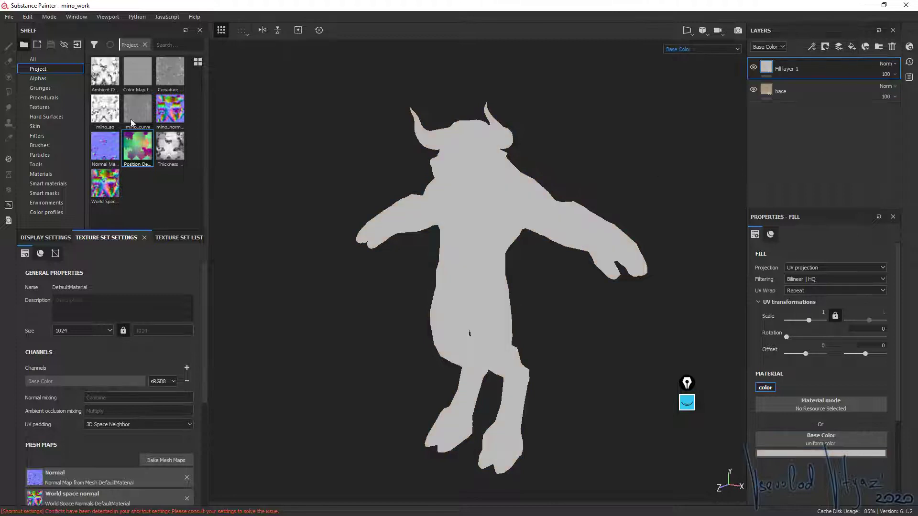
- Use the Ambient Occlusion map as Fill layer 1's base colour, blended with Multiply
drag(105, 72, 321, 216)
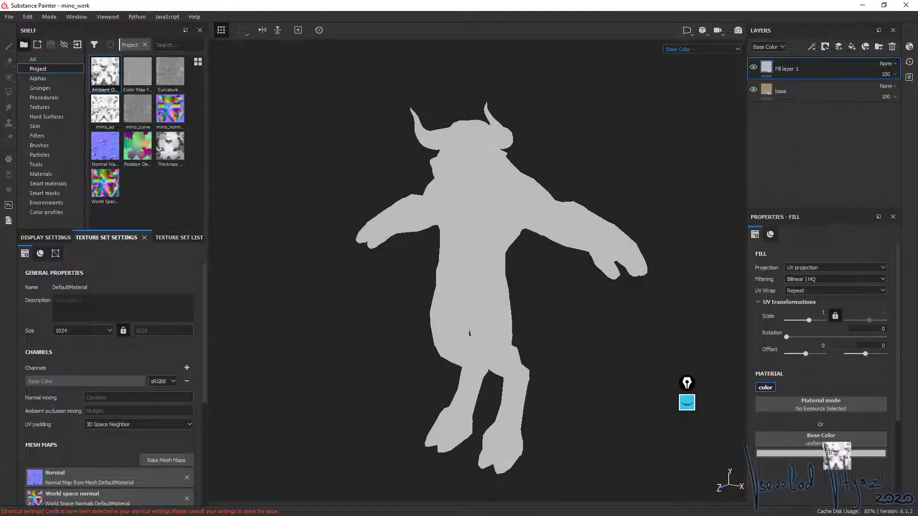
drag(321, 216, 820, 439)
alt+drag(514, 330, 469, 272)
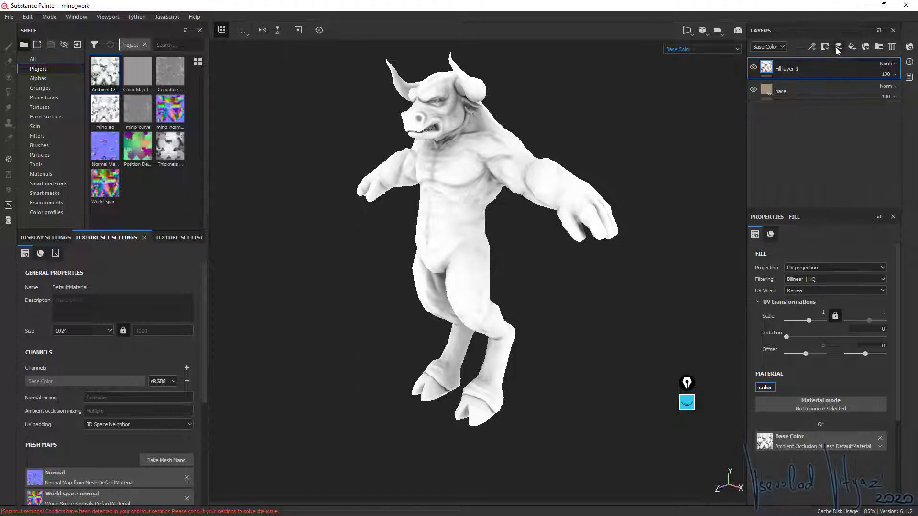
click(887, 64)
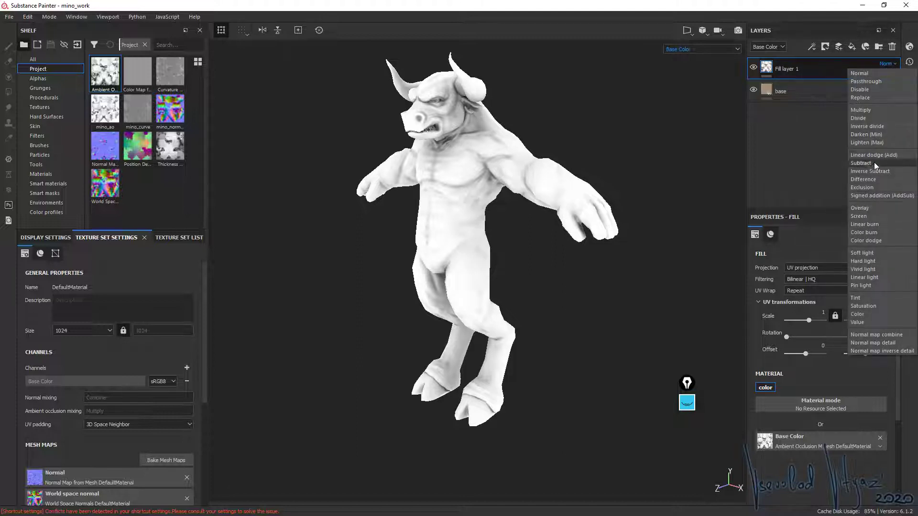
click(876, 111)
mouse_move(459, 191)
alt+mouse_down()
mouse_move(514, 192)
mouse_move(593, 175)
alt+mouse_up()
mouse_move(501, 200)
alt+mouse_down()
mouse_move(411, 244)
mouse_move(222, 242)
mouse_move(487, 230)
mouse_move(477, 241)
alt+mouse_up()
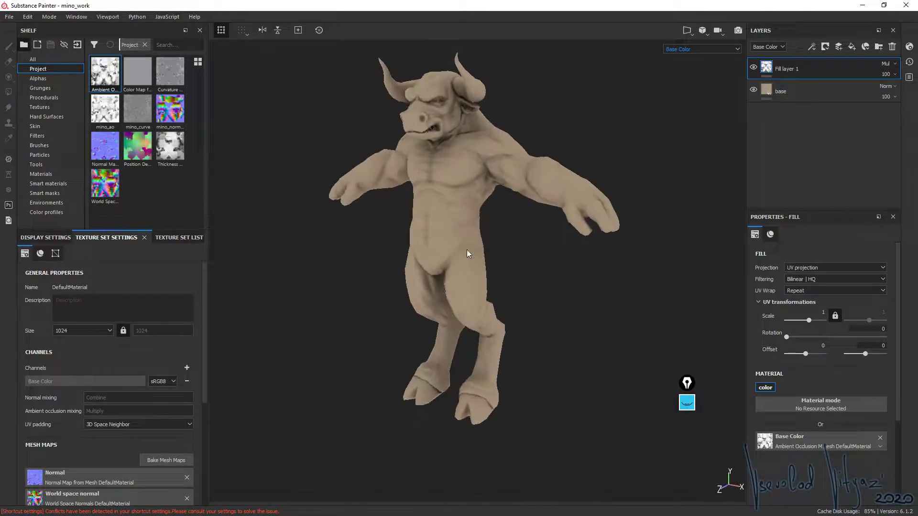
- Select the base layer and orbit the minotaur to inspect the occlusion shading
click(807, 93)
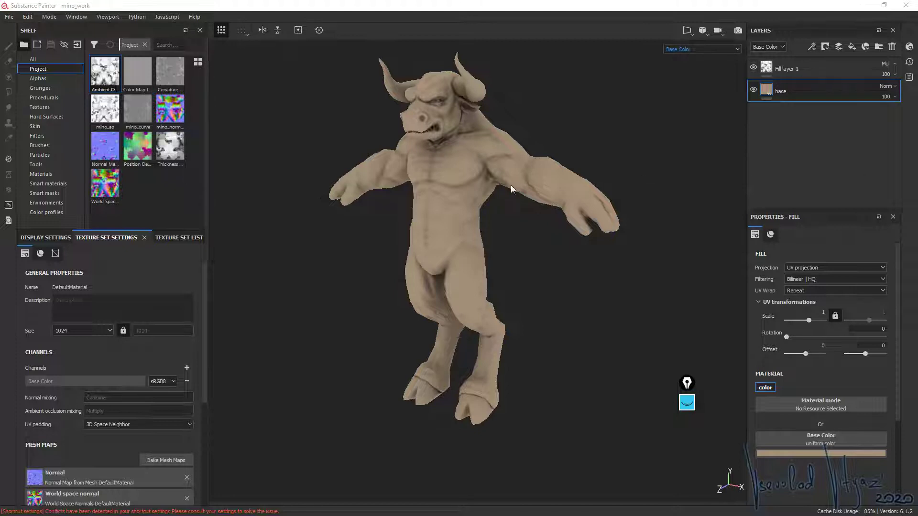
alt+drag(511, 189, 656, 204)
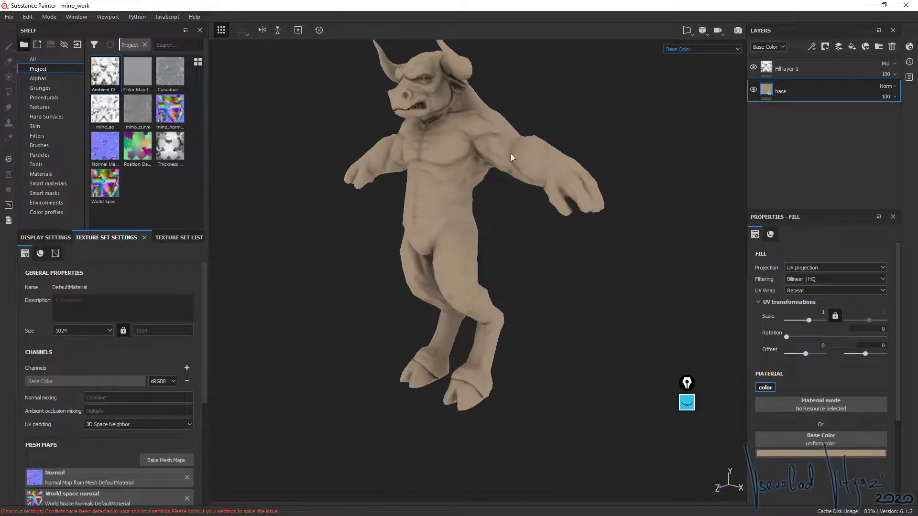
mouse_move(511, 154)
alt+mouse_down()
mouse_move(503, 149)
mouse_move(649, 166)
alt+mouse_up()
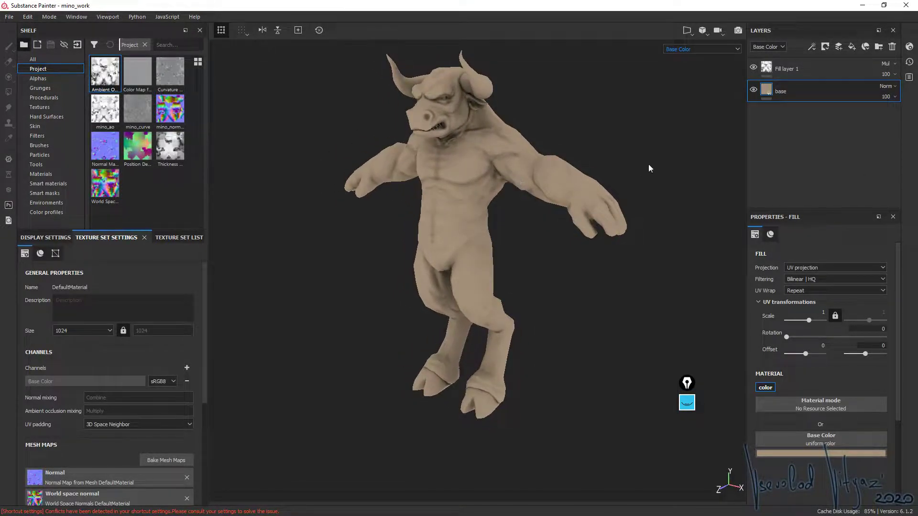
alt+drag(447, 198, 539, 150)
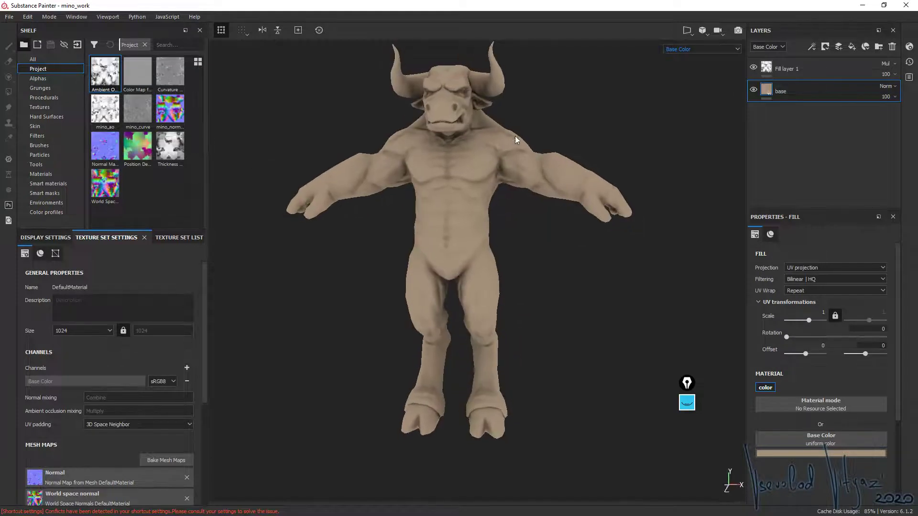
alt+right_drag(538, 150, 642, 353)
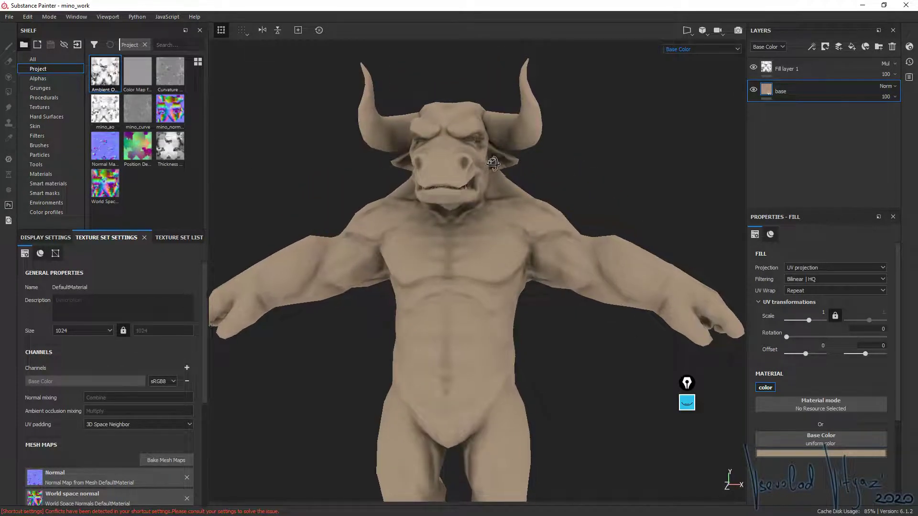
mouse_move(642, 353)
alt+mouse_down()
mouse_move(382, 175)
mouse_move(532, 322)
alt+mouse_up()
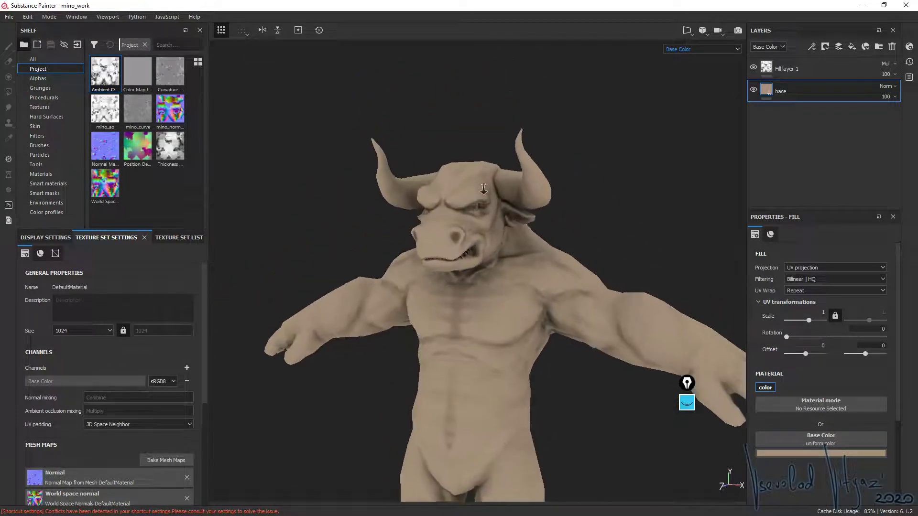
scroll(533, 322, up, 3)
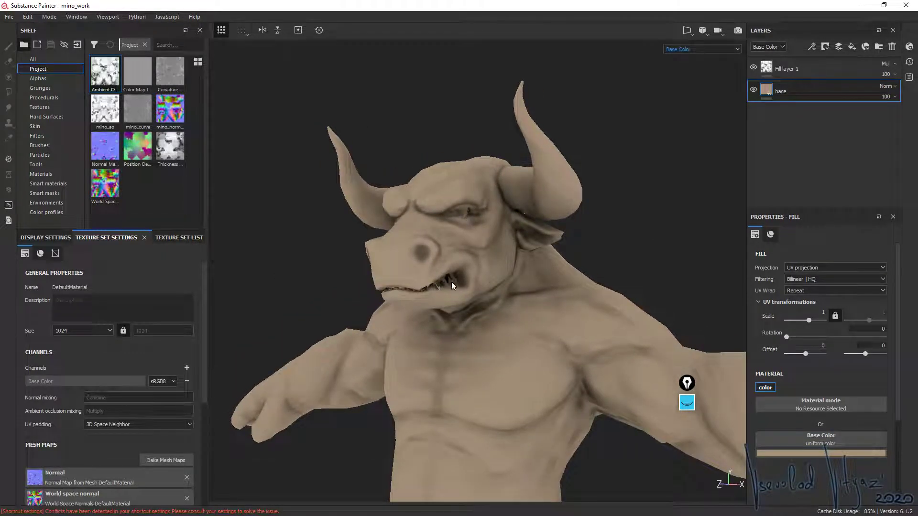
mouse_move(438, 283)
alt+mouse_down()
mouse_move(513, 257)
mouse_move(520, 372)
mouse_move(526, 338)
mouse_move(520, 373)
mouse_move(291, 276)
mouse_move(440, 317)
mouse_move(577, 219)
mouse_move(470, 185)
mouse_move(499, 263)
mouse_move(621, 189)
alt+mouse_up()
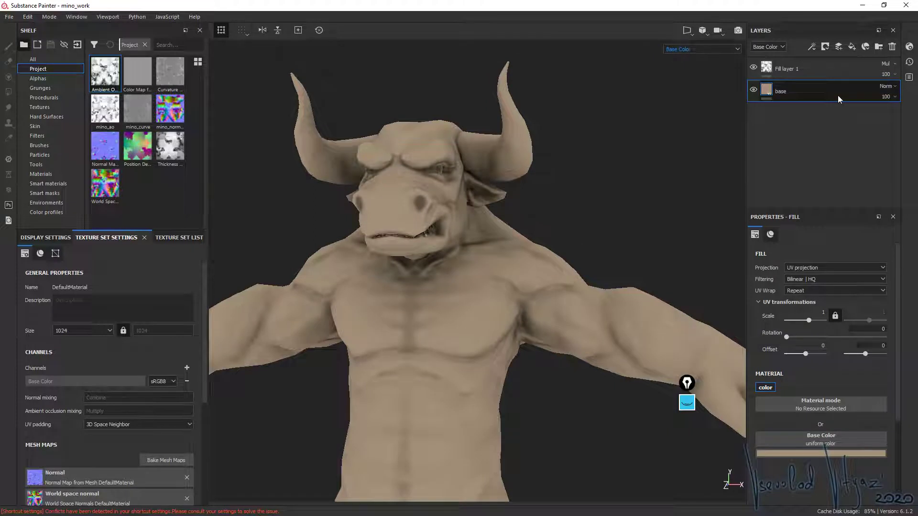
- Add a fill layer named 'roga' above base and zoom onto the minotaur's head and chest
click(851, 46)
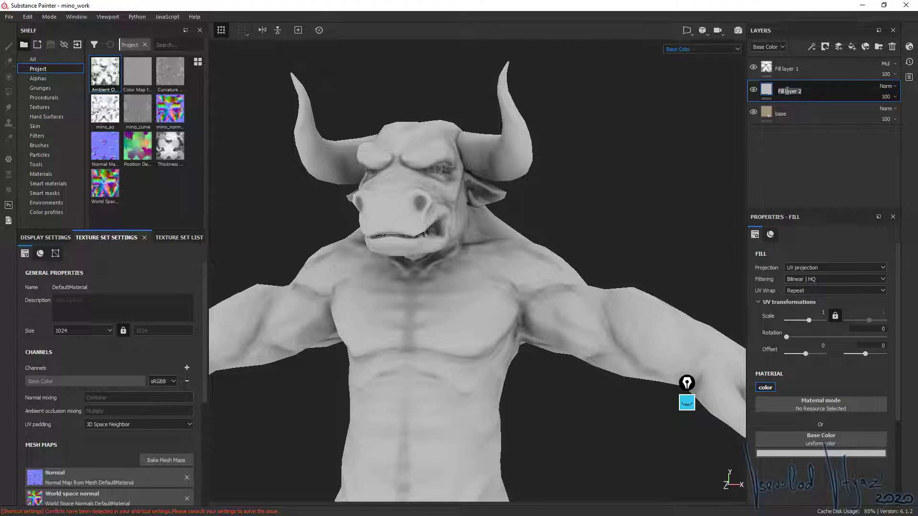
text(roga)
key(Return)
mouse_move(466, 219)
alt+mouse_down()
mouse_move(437, 234)
mouse_move(504, 351)
mouse_move(484, 275)
mouse_move(304, 266)
mouse_move(397, 228)
mouse_move(497, 286)
alt+mouse_up()
scroll(497, 286, up, 3)
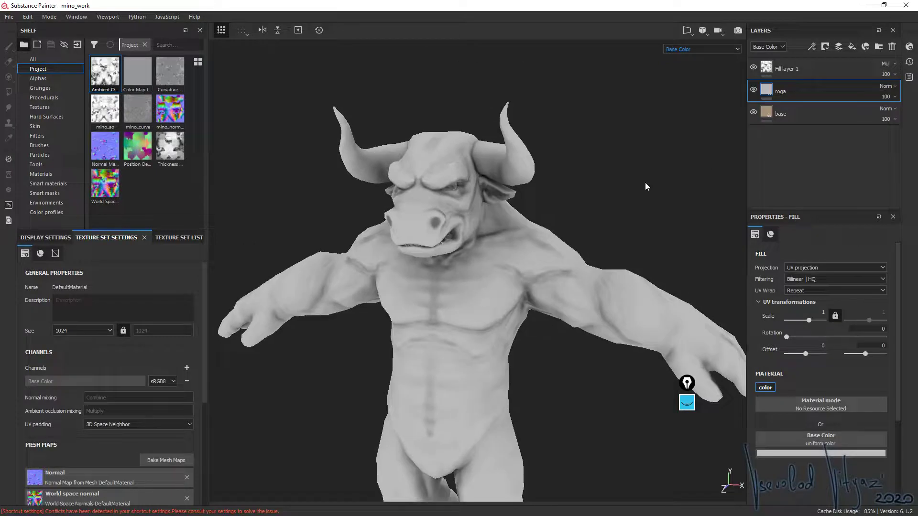
alt+drag(647, 186, 521, 222)
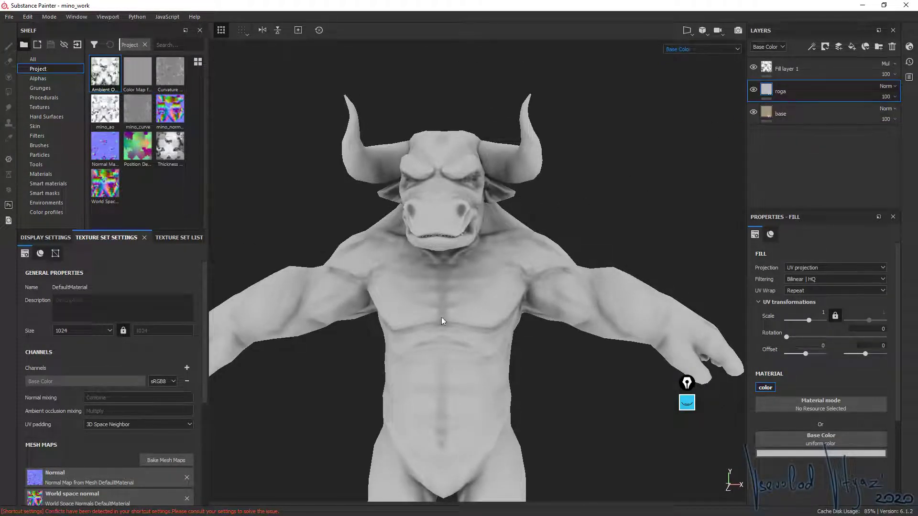
mouse_move(441, 320)
alt+middle_down()
mouse_move(471, 133)
mouse_move(478, 381)
alt+middle_up()
mouse_move(477, 381)
alt+mouse_down()
mouse_move(447, 376)
mouse_move(492, 311)
mouse_move(523, 185)
alt+mouse_up()
alt+drag(548, 256, 529, 208)
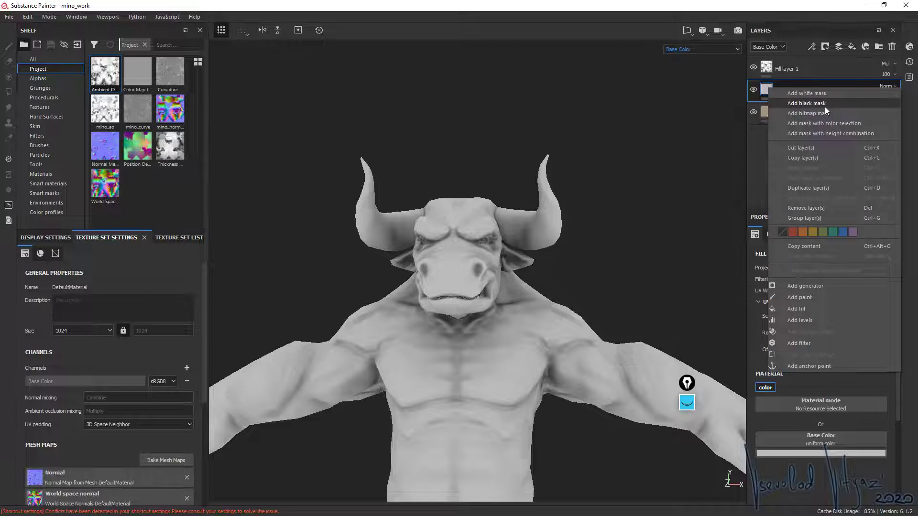
- Give the roga layer a black mask with a paint effect inside it
click(824, 105)
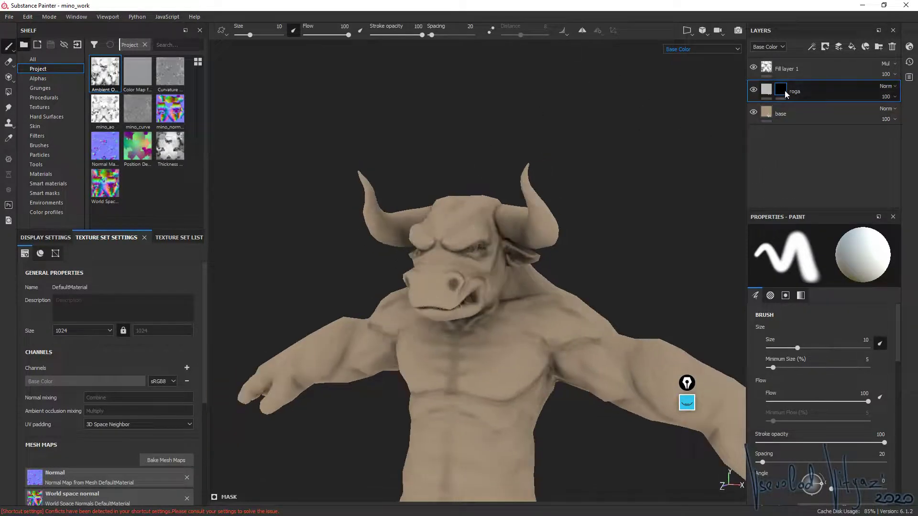
alt+drag(499, 198, 550, 215)
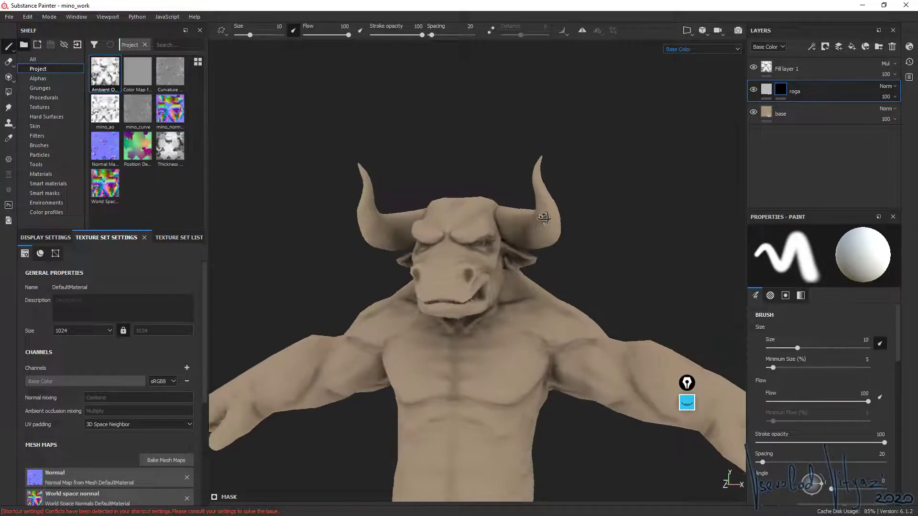
right_click(782, 89)
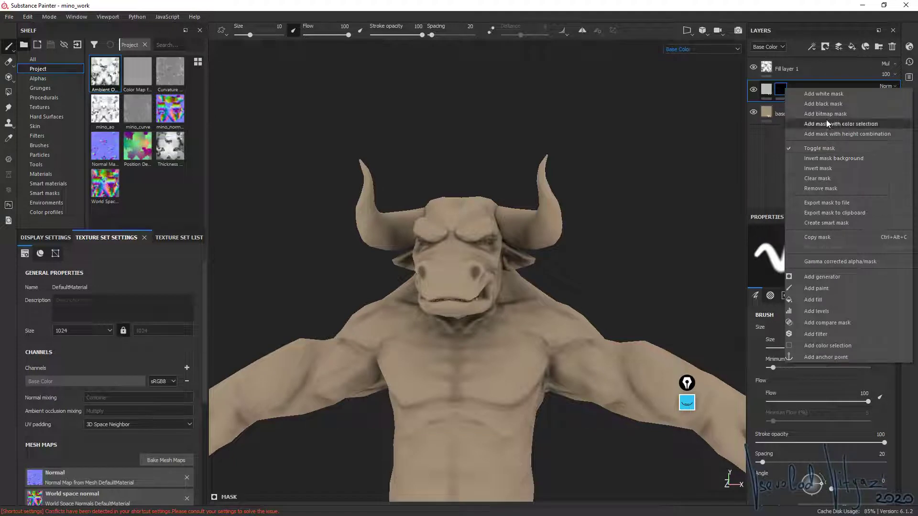
click(816, 288)
alt+middle_drag(482, 228, 495, 170)
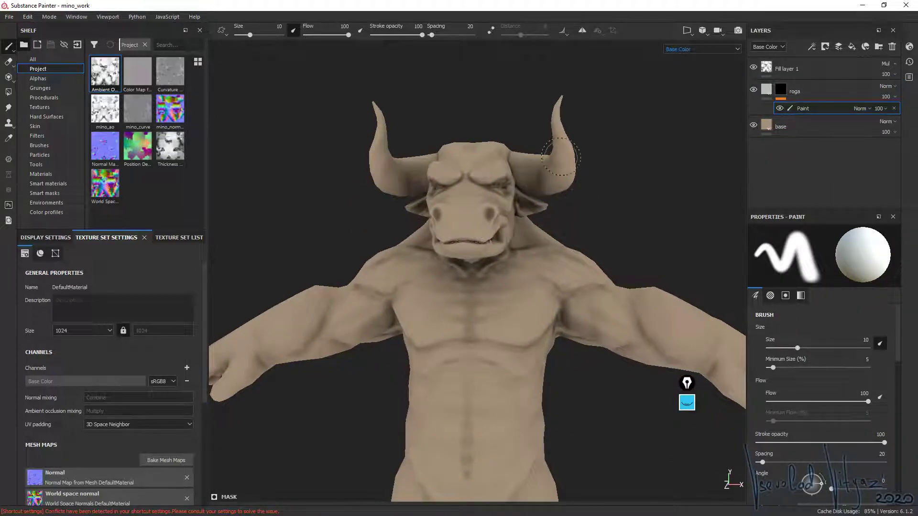
- Test a paint stroke on the right horn, undo it, and enable mirror symmetry
mouse_move(550, 148)
mouse_down()
mouse_move(561, 140)
mouse_move(536, 163)
mouse_up()
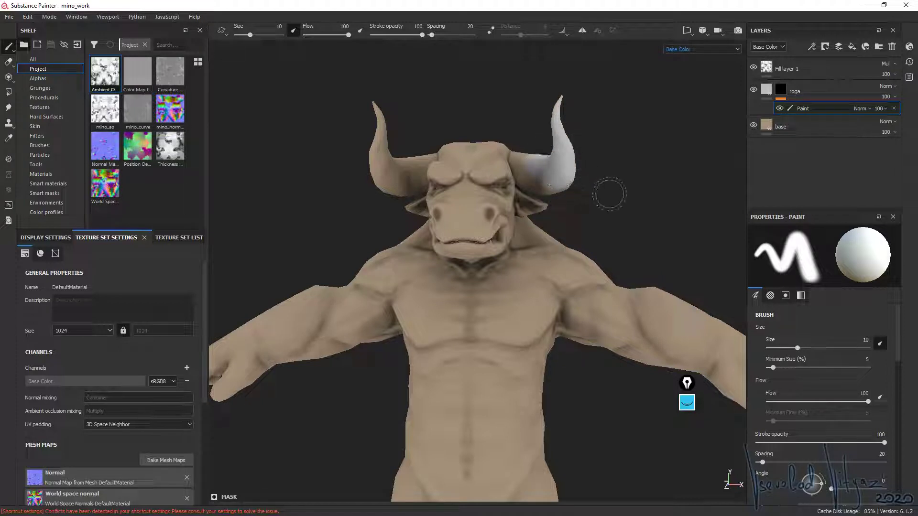
key(ctrl+z)
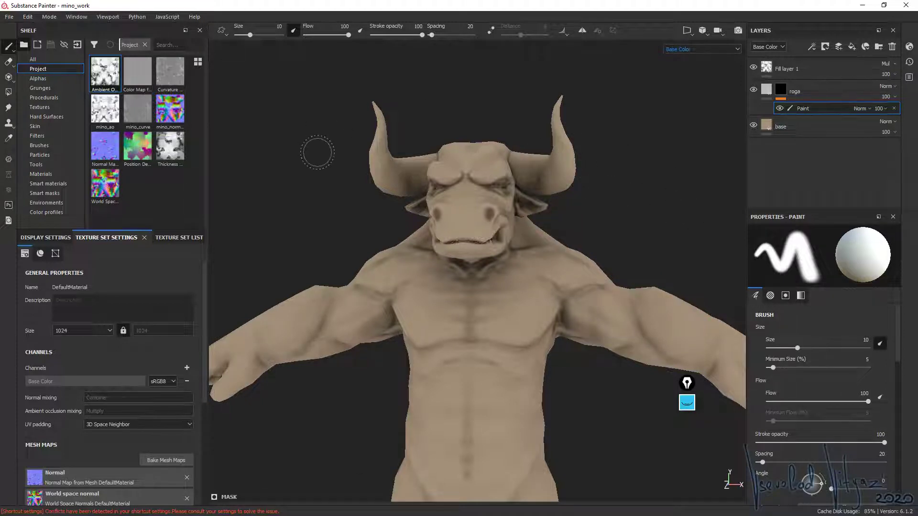
click(582, 30)
mouse_move(478, 143)
alt+mouse_down()
mouse_move(545, 139)
mouse_move(502, 176)
alt+mouse_up()
scroll(519, 158, up, 3)
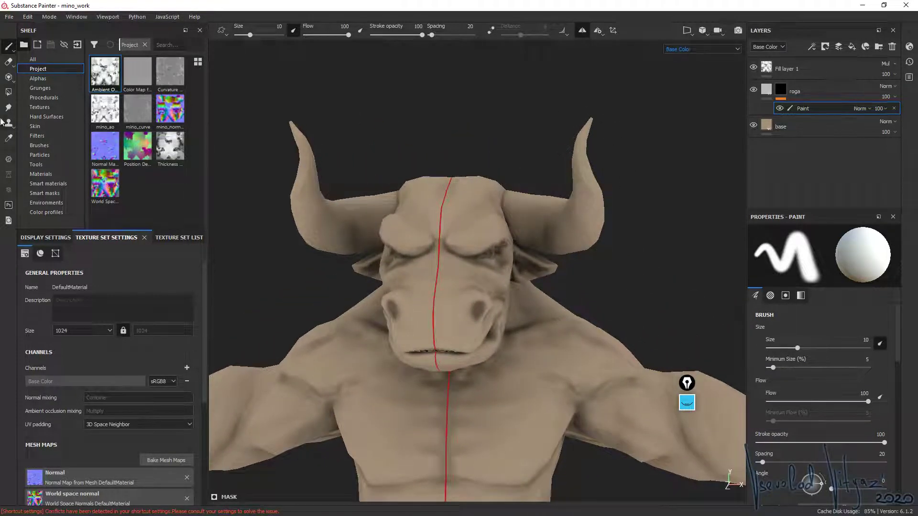
- Polygon-fill both horns into the roga mask using UV chunk mode, then check the mask view
click(8, 92)
alt+drag(294, 165, 588, 195)
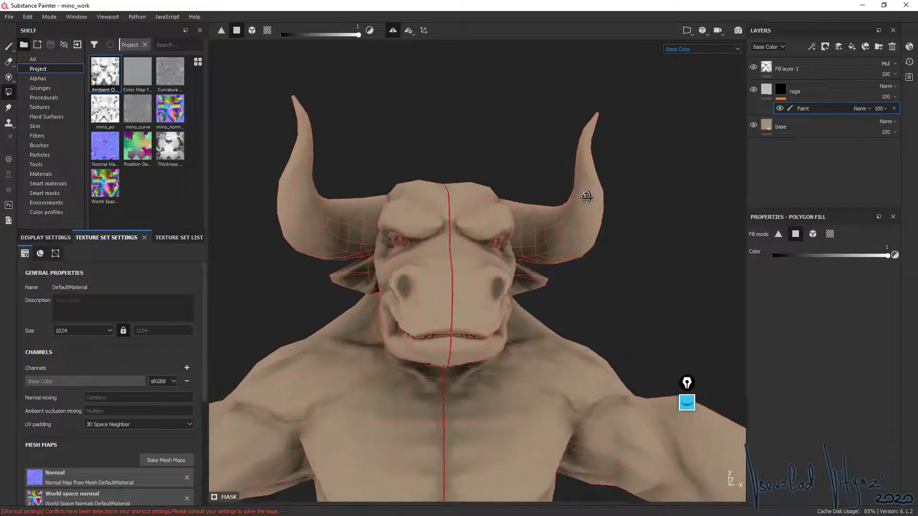
click(832, 234)
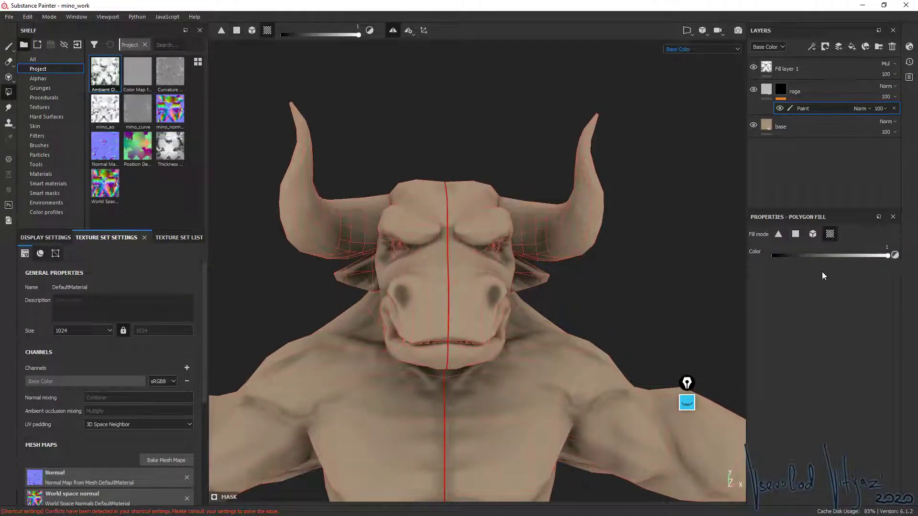
mouse_move(663, 89)
mouse_down()
mouse_move(562, 252)
mouse_move(501, 234)
mouse_up()
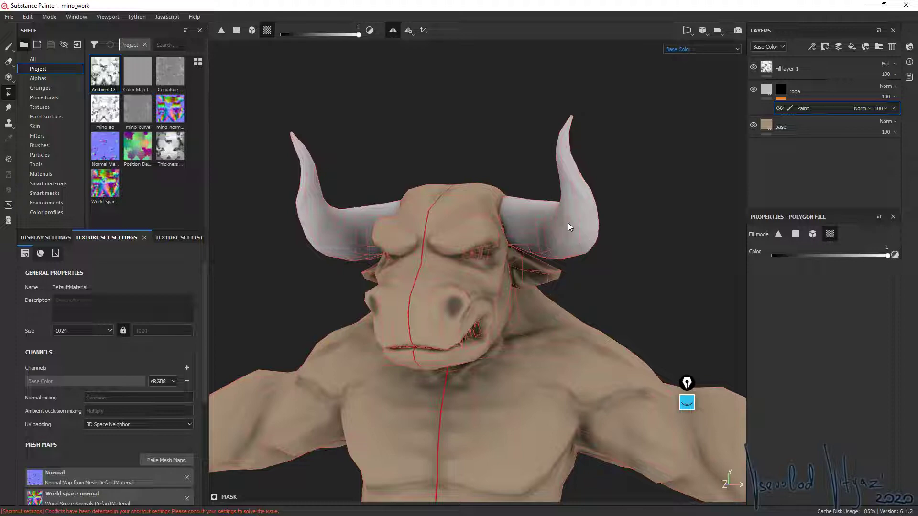
alt+click(782, 90)
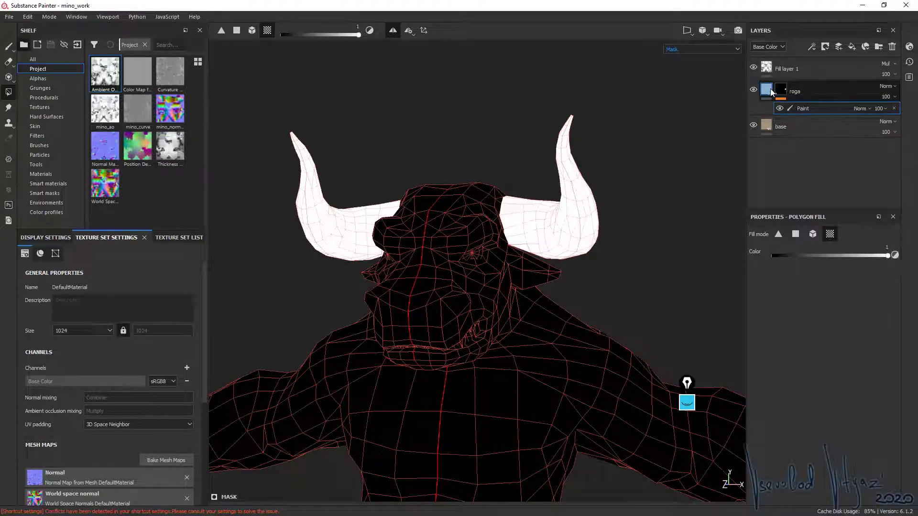
click(794, 94)
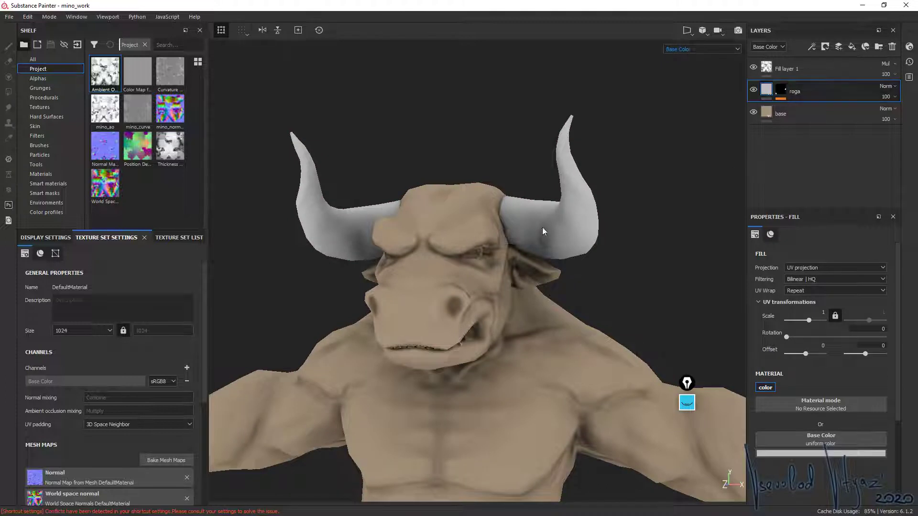
- Try a red base colour on roga, undo it, and return to the Polygon Fill tool
click(791, 454)
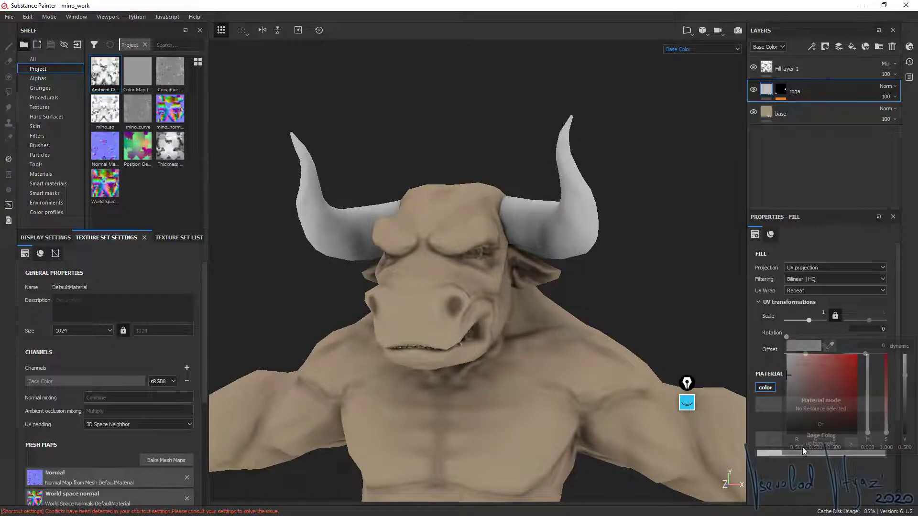
click(827, 380)
mouse_move(833, 372)
mouse_down()
mouse_move(812, 380)
mouse_move(833, 391)
mouse_move(813, 403)
mouse_up()
key(ctrl+z)
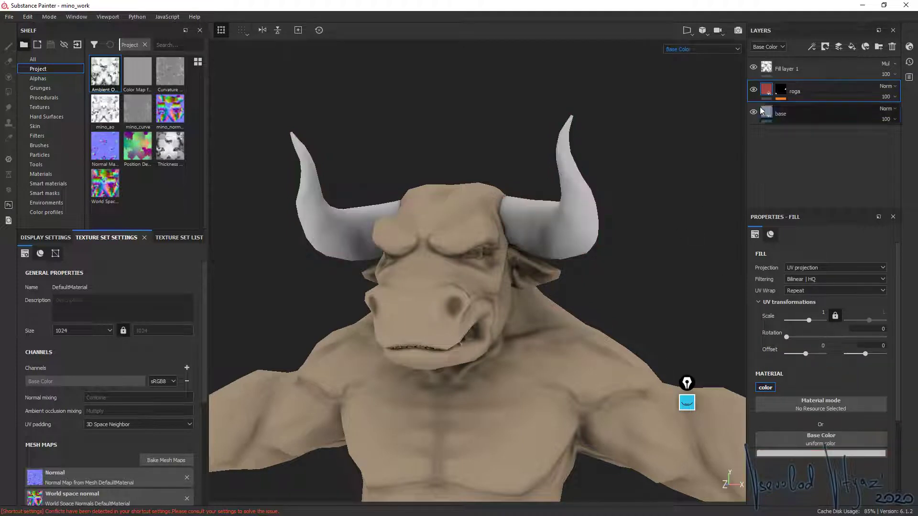
alt+drag(586, 186, 600, 184)
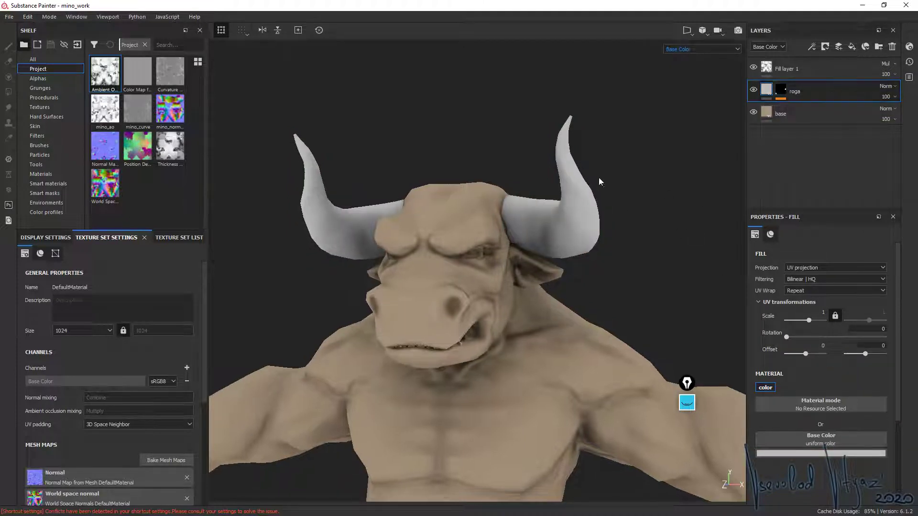
key(4)
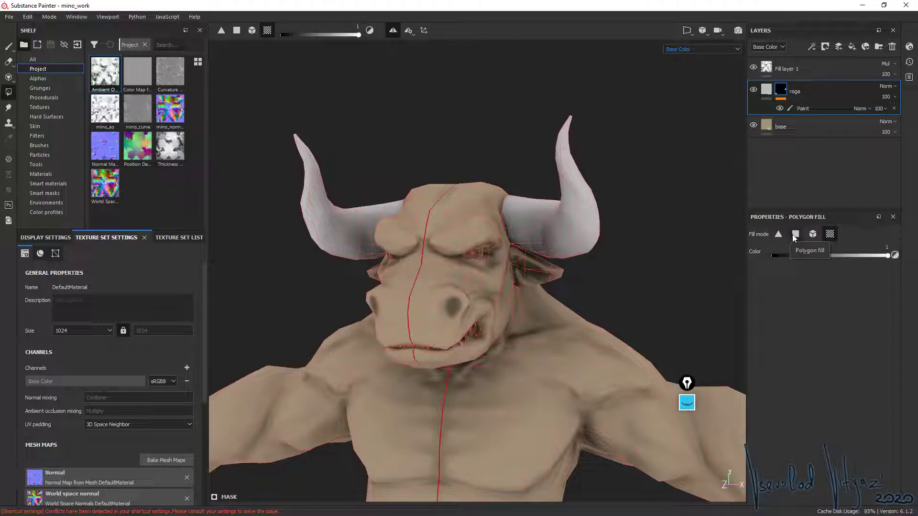
- Test a whole-mesh fill, remove it from the body, and switch back to UV chunk fill
click(811, 235)
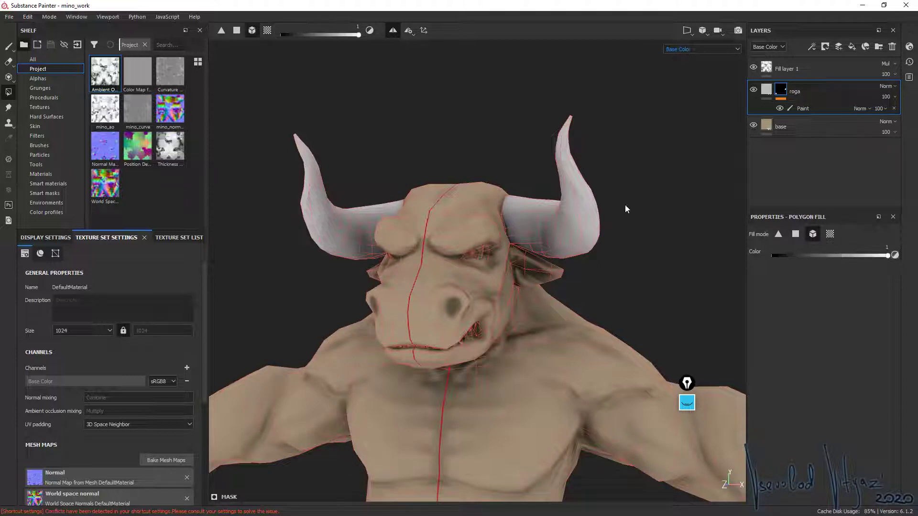
drag(656, 125, 554, 201)
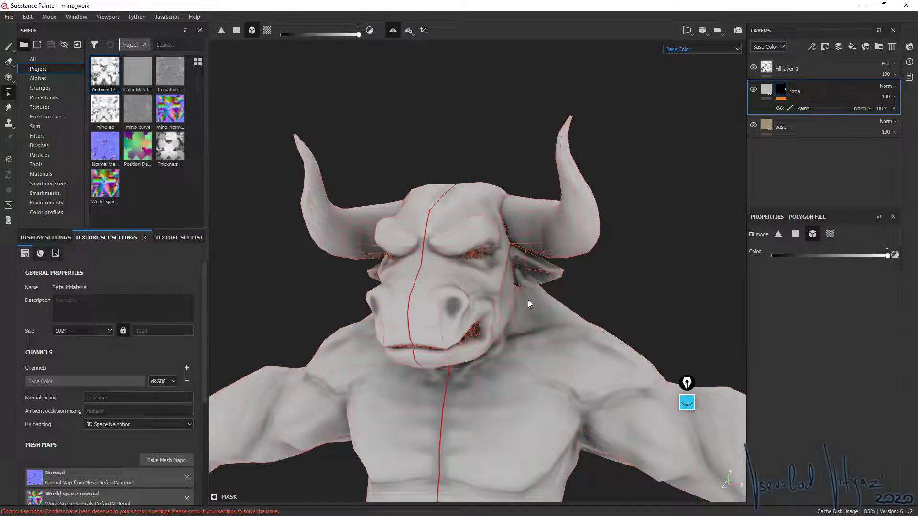
mouse_move(528, 301)
alt+mouse_down()
mouse_move(420, 252)
mouse_move(443, 364)
mouse_move(520, 302)
alt+mouse_up()
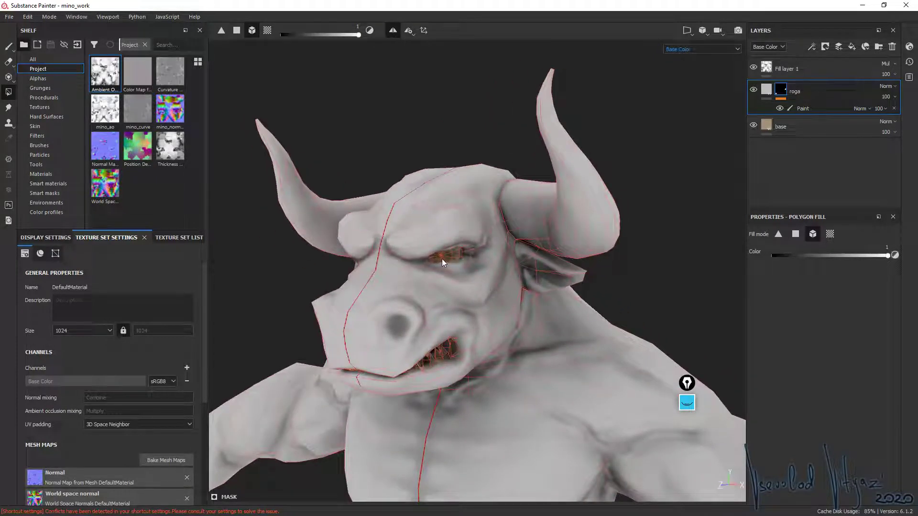
key(ctrl)
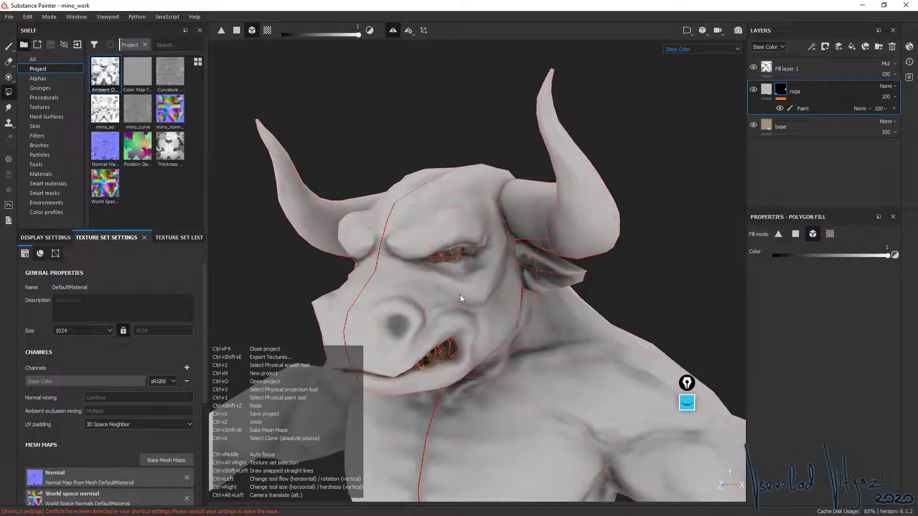
click(520, 239)
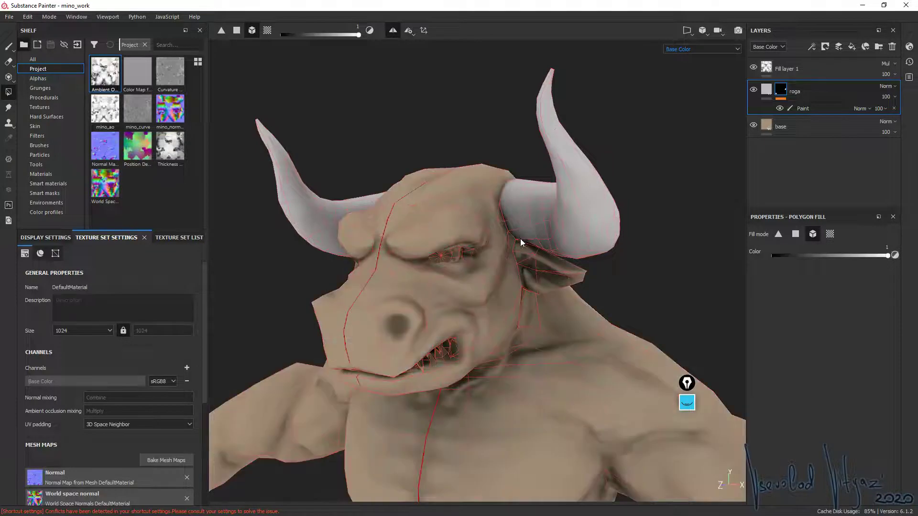
alt+drag(520, 239, 581, 312)
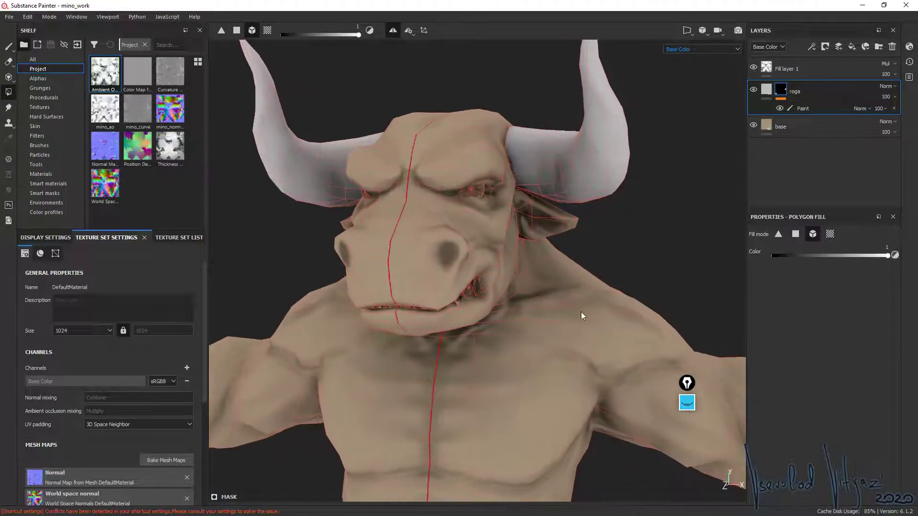
alt+drag(522, 215, 468, 253)
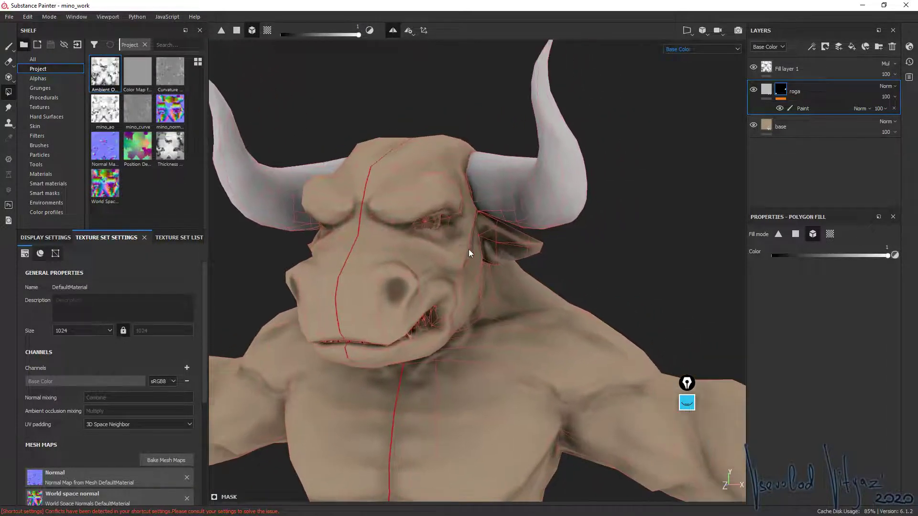
click(830, 235)
alt+drag(515, 180, 661, 217)
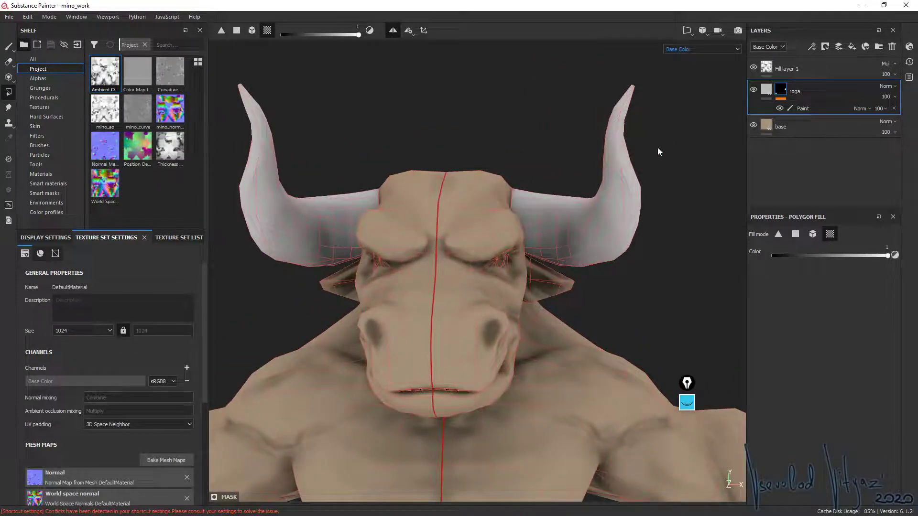
- Show the UV layout beside the 3D model with the side panels hidden
key(F3)
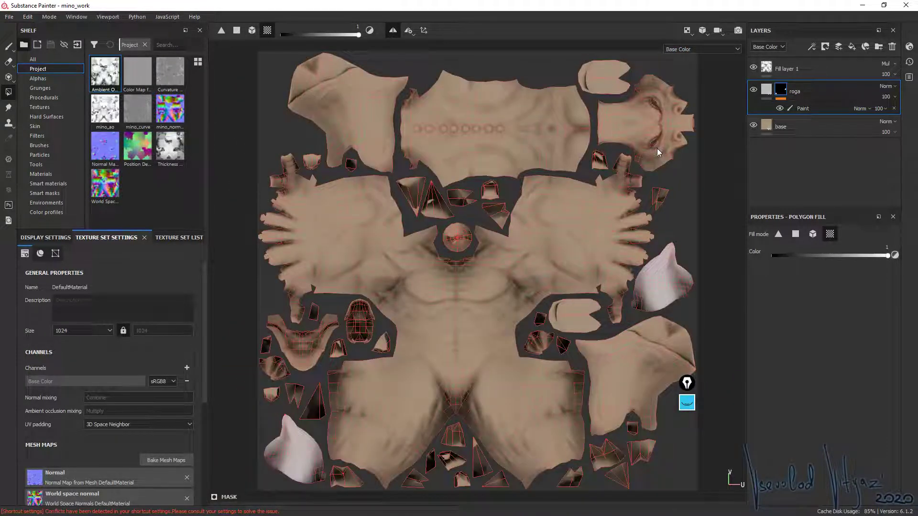
key(F1)
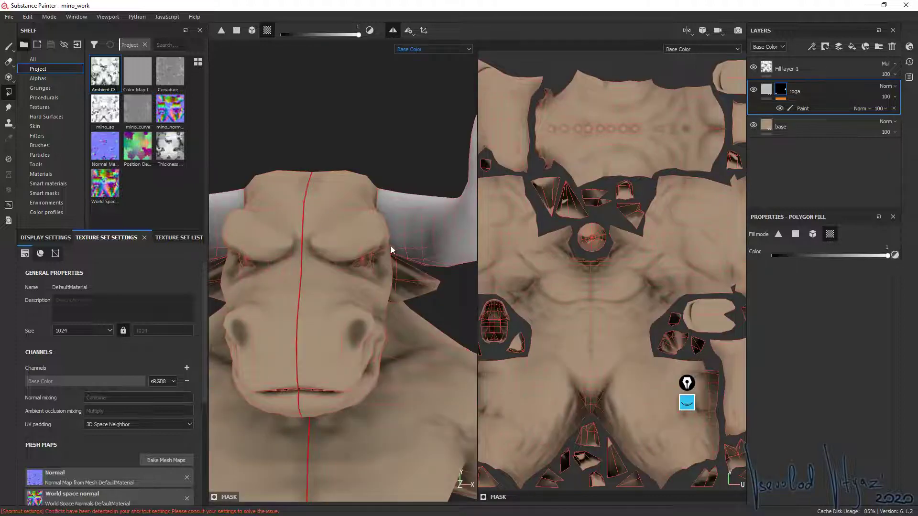
key(Tab)
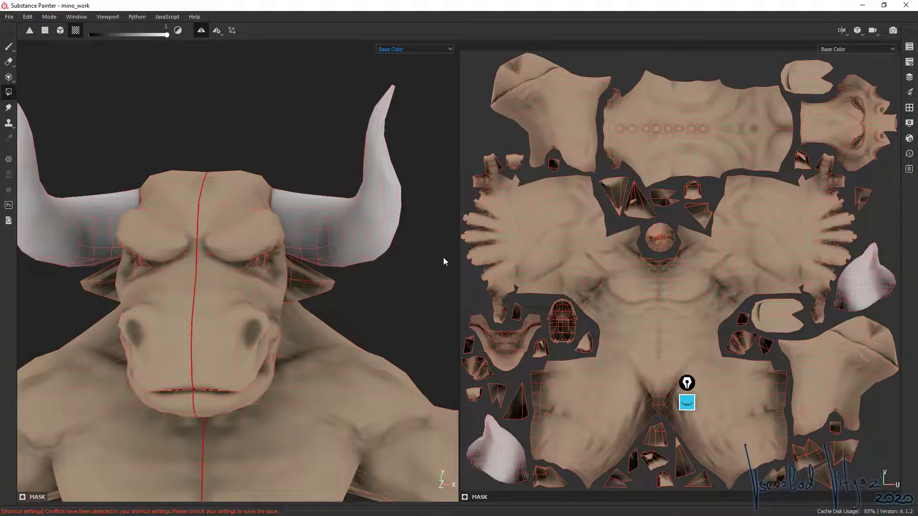
alt+drag(443, 261, 523, 282)
mouse_move(685, 251)
middle_down()
mouse_move(698, 226)
mouse_move(686, 238)
middle_up()
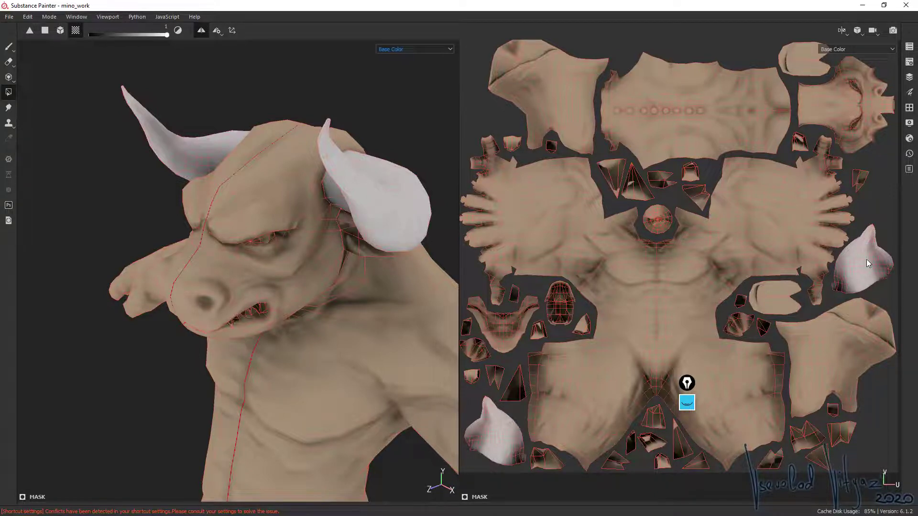
- Restore the panels, compare fill colours on roga's paint effect with X, then select the roga mask
key(Tab)
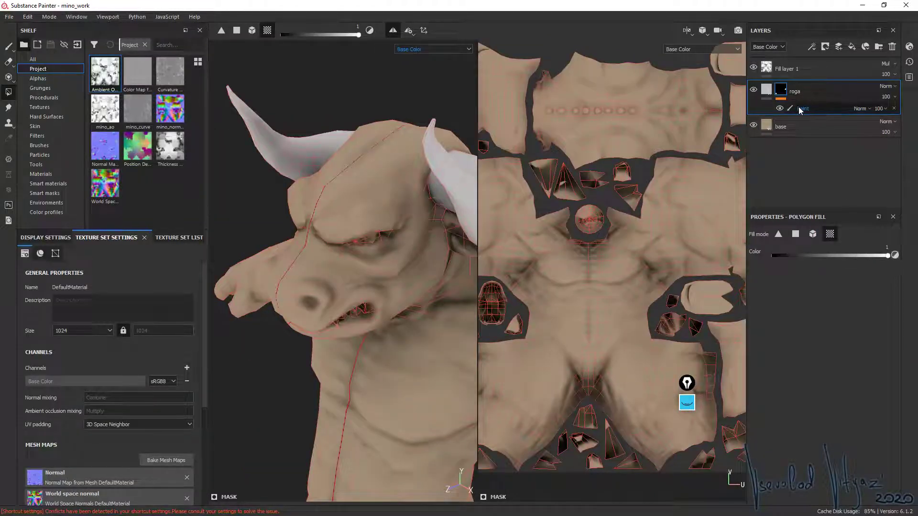
click(805, 108)
scroll(622, 253, down, 2)
scroll(669, 263, down, 2)
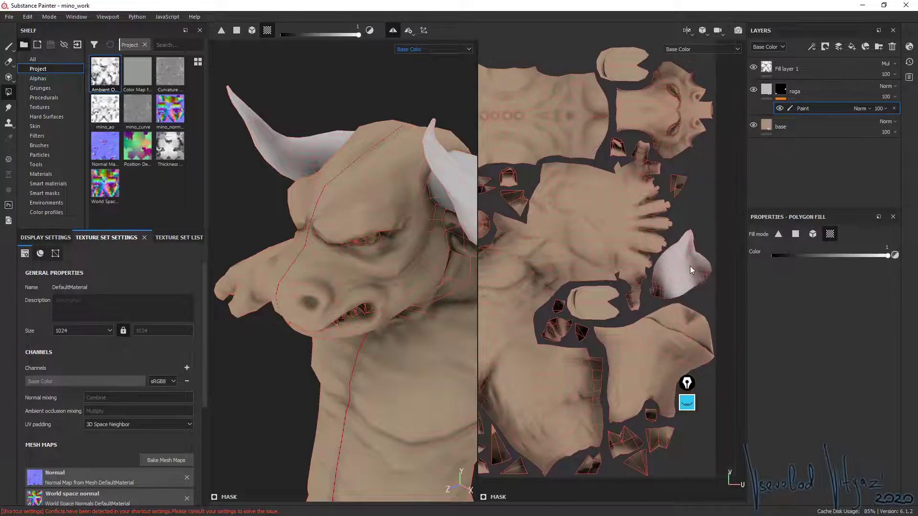
key(x)
click(687, 260)
key(x)
click(687, 262)
scroll(684, 263, up, 2)
click(781, 87)
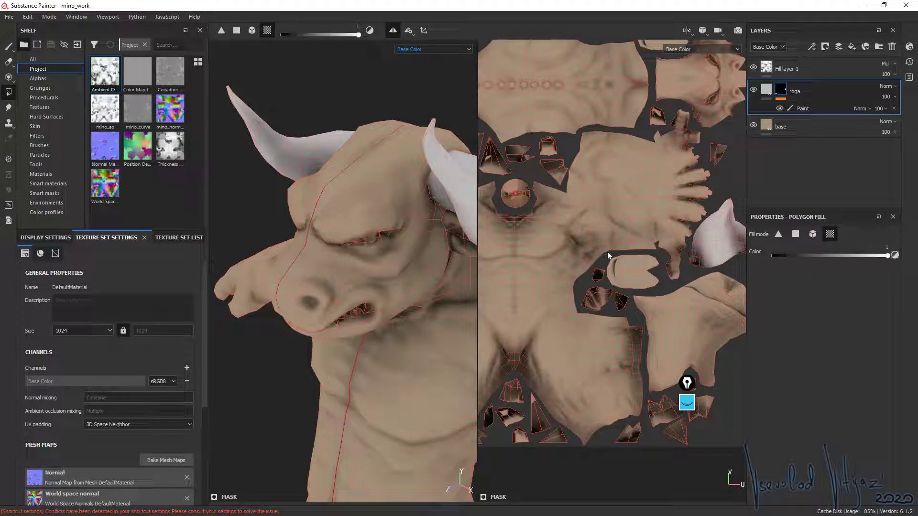
key(Tab)
key(Tab)
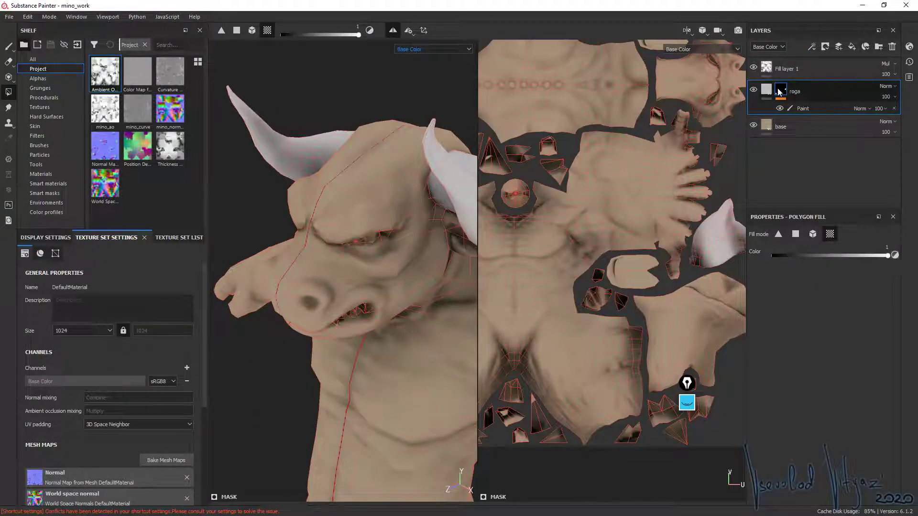
- Duplicate roga, rename the copy 'zubi', and delete its paint effect
double_click(812, 86)
key(ctrl+d)
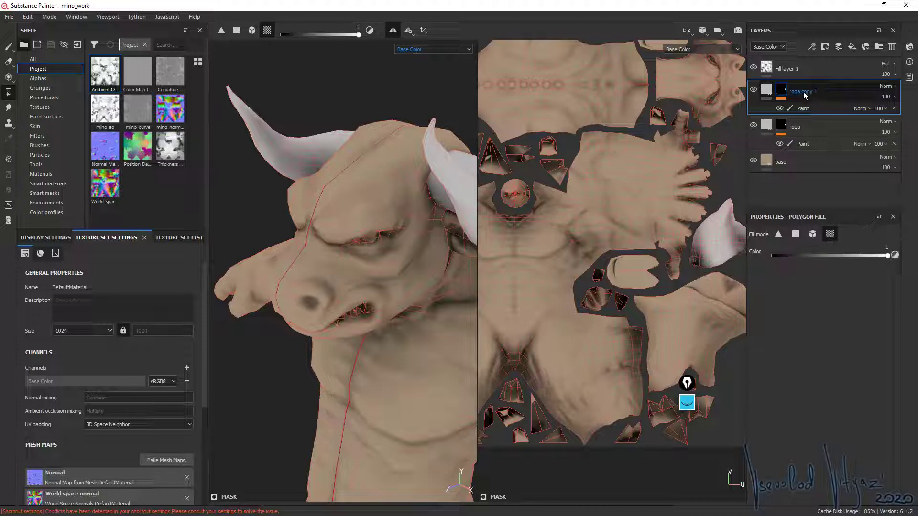
double_click(803, 90)
text(zubi)
key(Return)
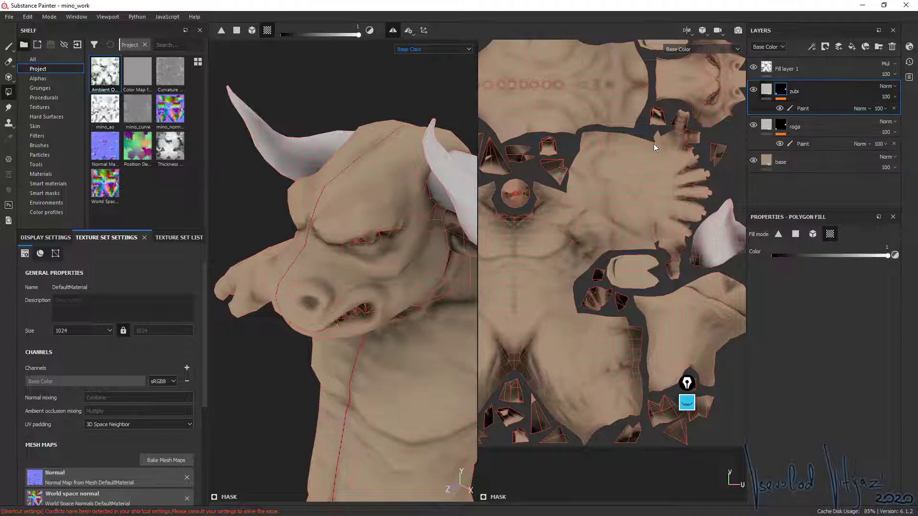
alt+drag(375, 207, 415, 176)
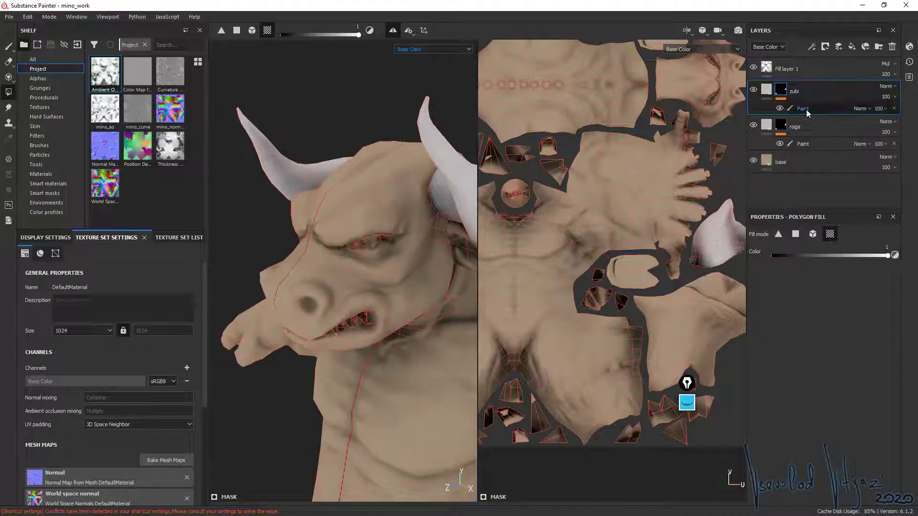
click(894, 108)
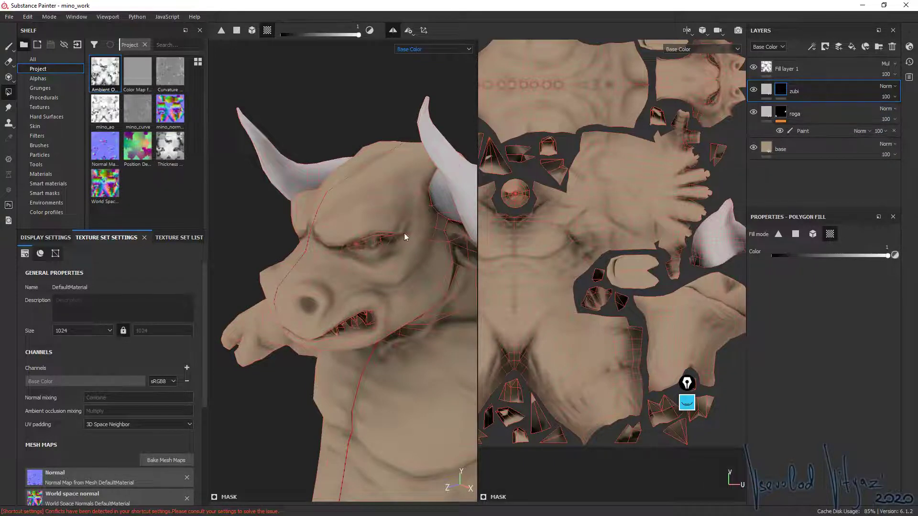
mouse_move(383, 191)
alt+mouse_down()
mouse_move(420, 158)
mouse_move(391, 177)
alt+mouse_up()
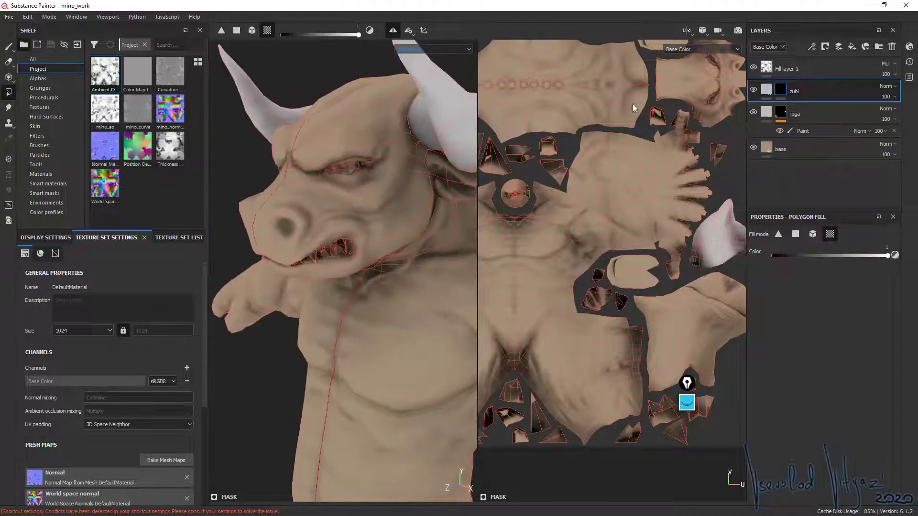
- Add a paint effect to the zubi layer's mask
right_click(782, 91)
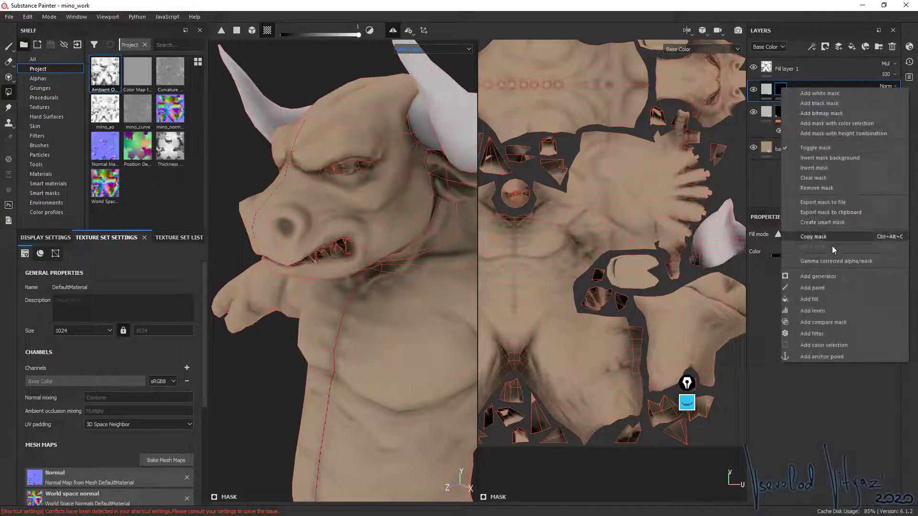
click(812, 288)
mouse_move(423, 207)
alt+right_down()
mouse_move(463, 399)
mouse_move(459, 268)
alt+right_up()
alt+drag(421, 267, 473, 201)
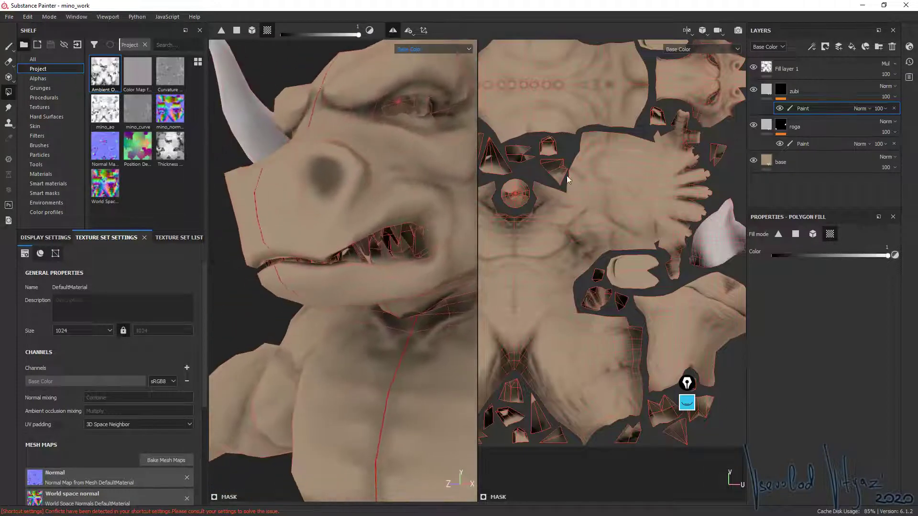
- Change the zubi fill's base colour from light grey to a pale warm beige
click(765, 91)
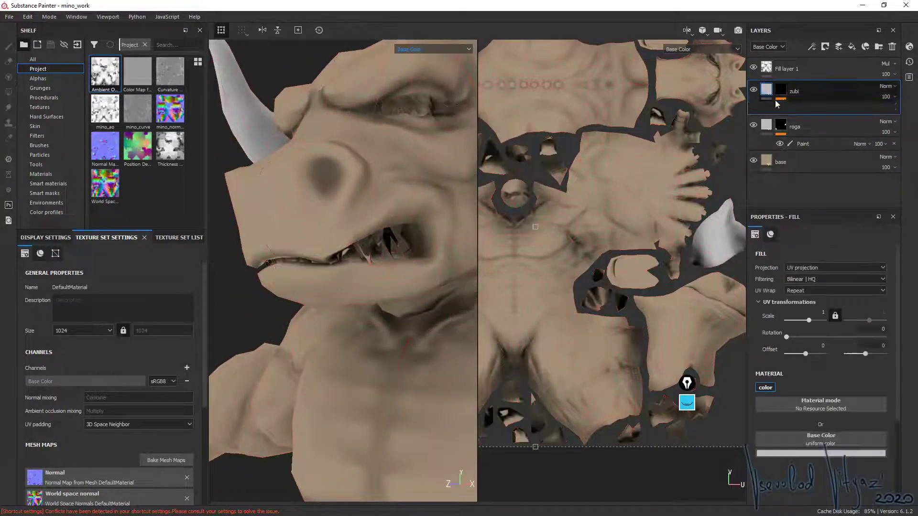
click(828, 456)
mouse_move(855, 397)
mouse_down()
mouse_move(800, 372)
mouse_move(785, 393)
mouse_move(793, 405)
mouse_move(798, 385)
mouse_up()
click(866, 420)
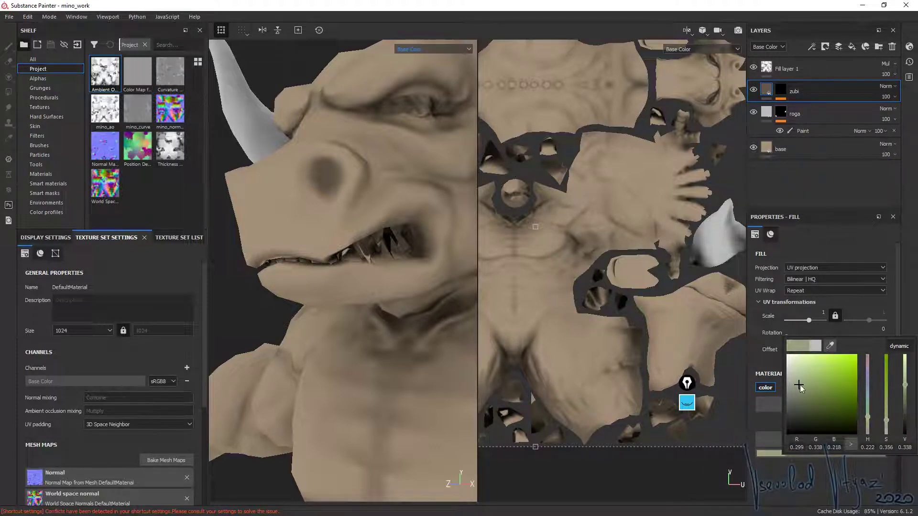
drag(870, 419, 868, 430)
drag(798, 384, 813, 378)
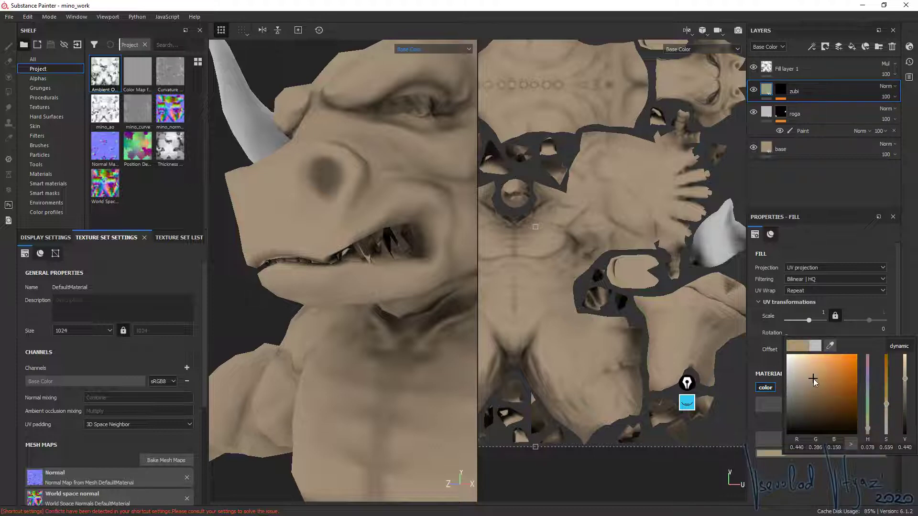
drag(905, 378, 904, 362)
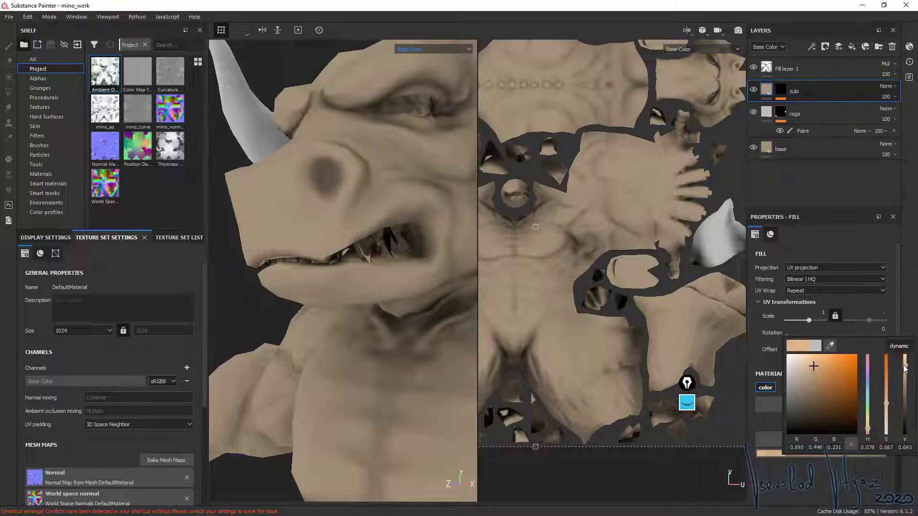
drag(887, 409, 888, 429)
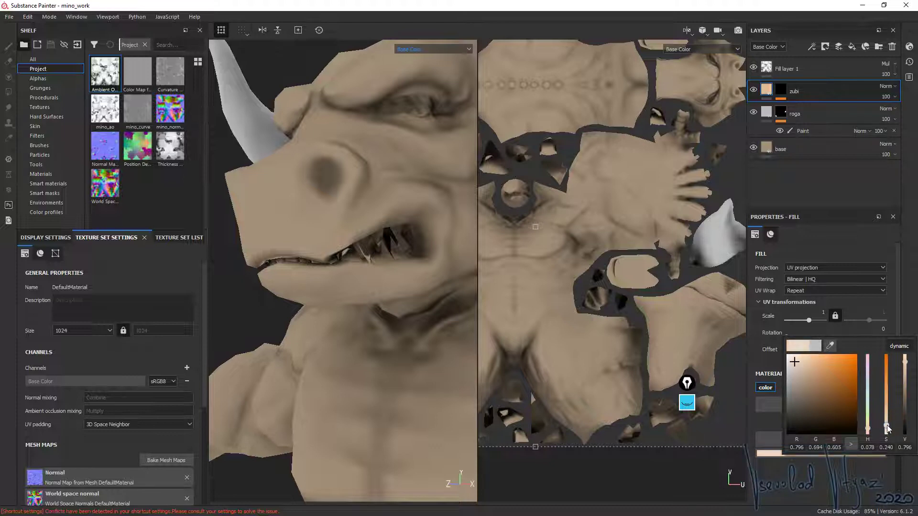
- Fill the visible teeth into the zubi mask with Polygon Fill in the 3D view
click(781, 95)
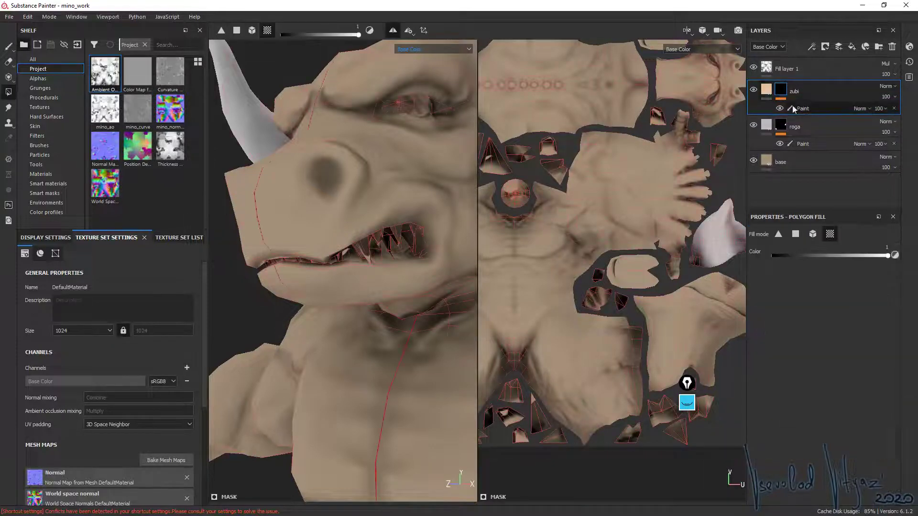
key(4)
scroll(330, 249, up, 5)
alt+drag(330, 248, 316, 243)
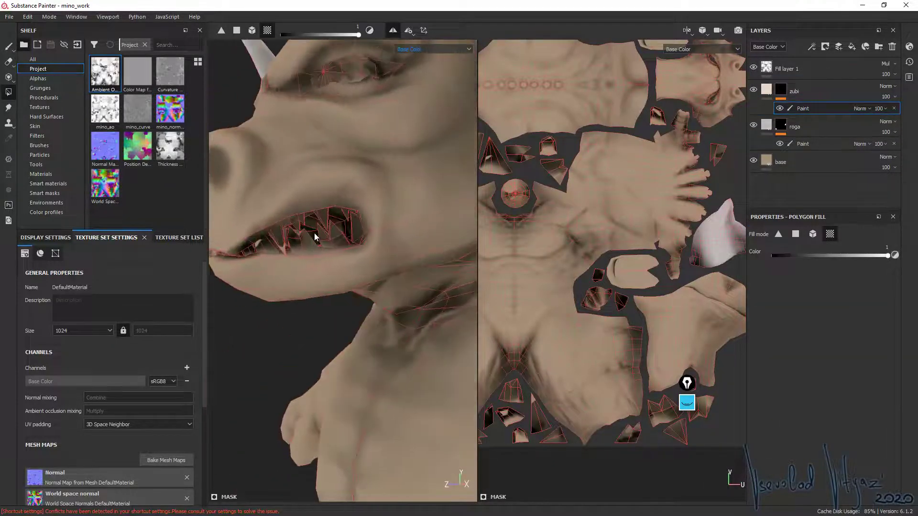
alt+drag(340, 201, 382, 219)
click(371, 239)
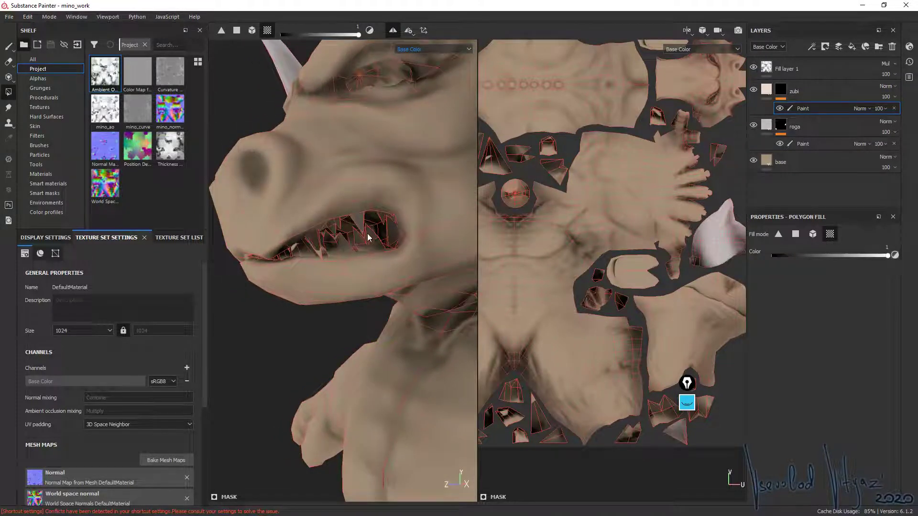
click(343, 245)
alt+drag(339, 237, 329, 243)
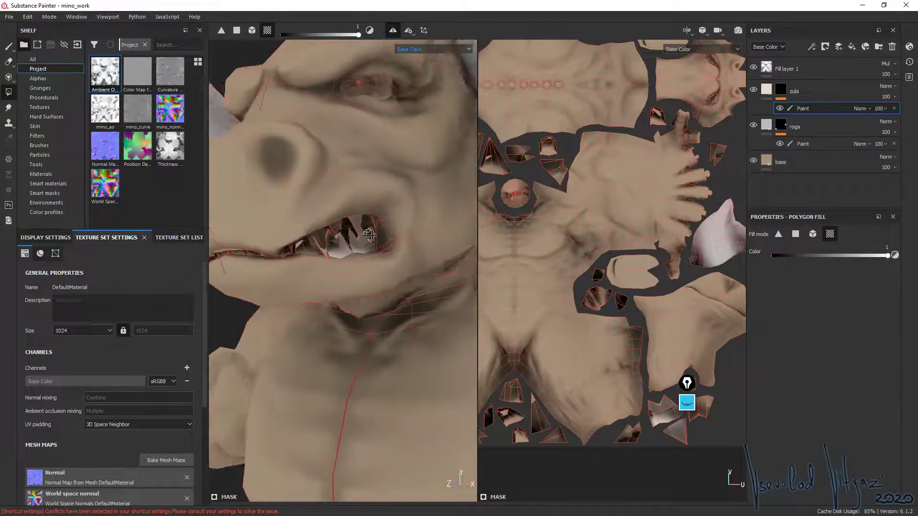
click(316, 244)
click(382, 239)
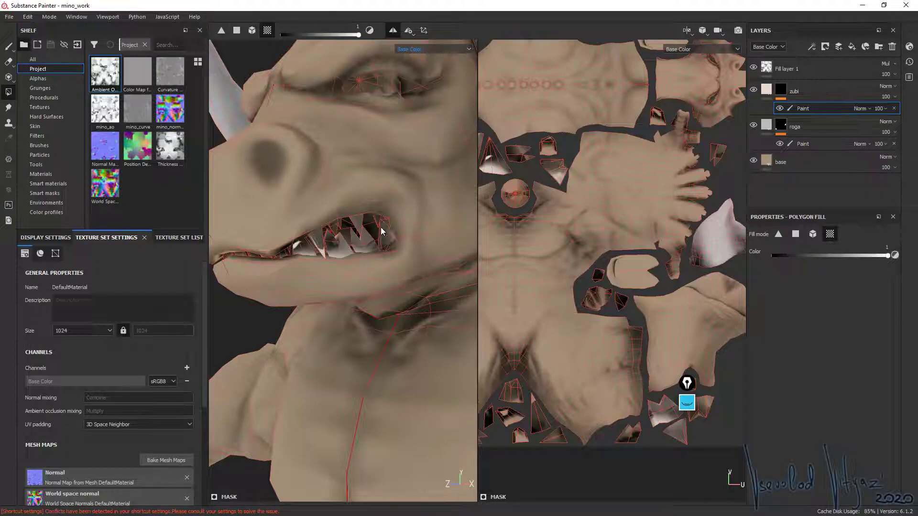
click(377, 223)
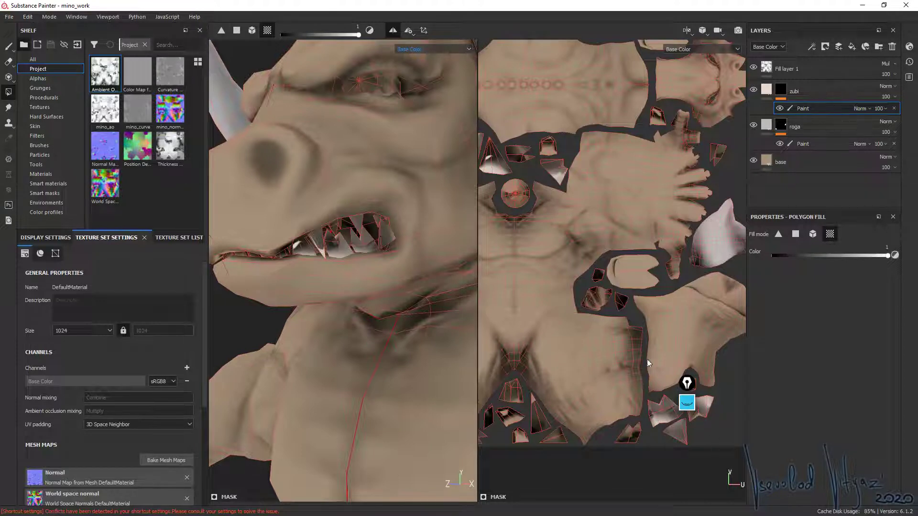
- Fill a group of tooth islands in the UV layout, then inspect the head
middle_drag(648, 363, 600, 320)
drag(618, 316, 614, 297)
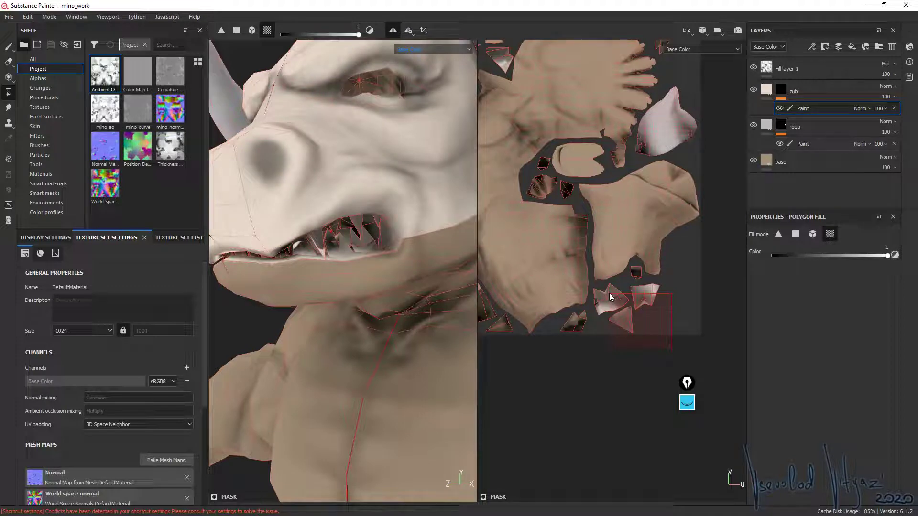
drag(608, 293, 610, 294)
scroll(349, 185, down, 5)
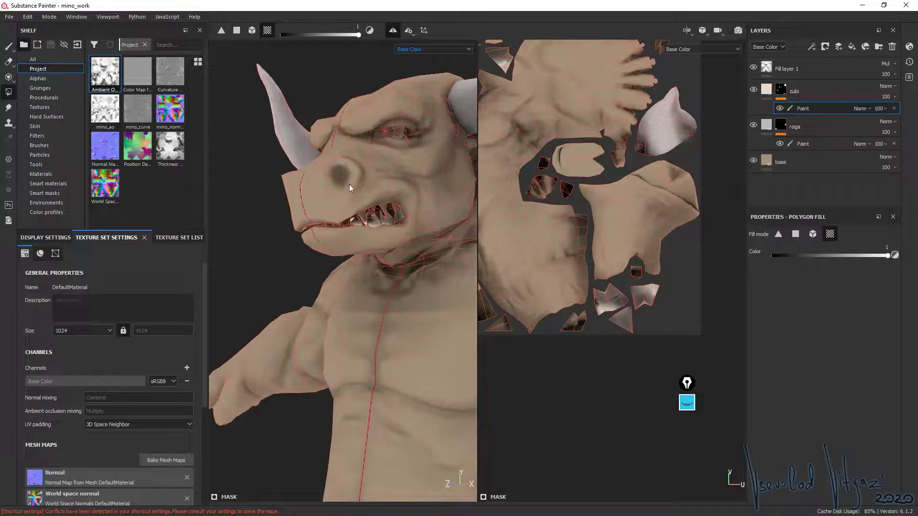
alt+drag(349, 184, 383, 191)
middle_drag(525, 268, 594, 273)
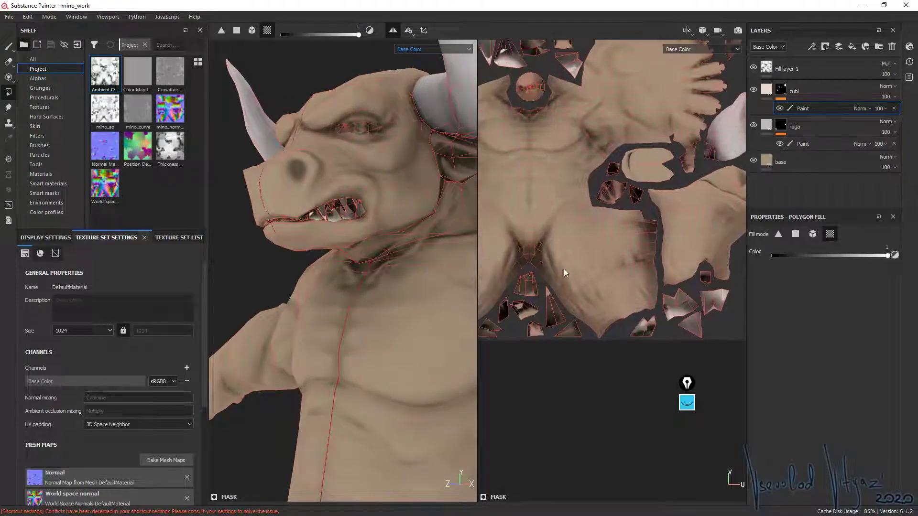
mouse_move(344, 201)
alt+mouse_down()
mouse_move(275, 193)
mouse_move(375, 187)
alt+mouse_up()
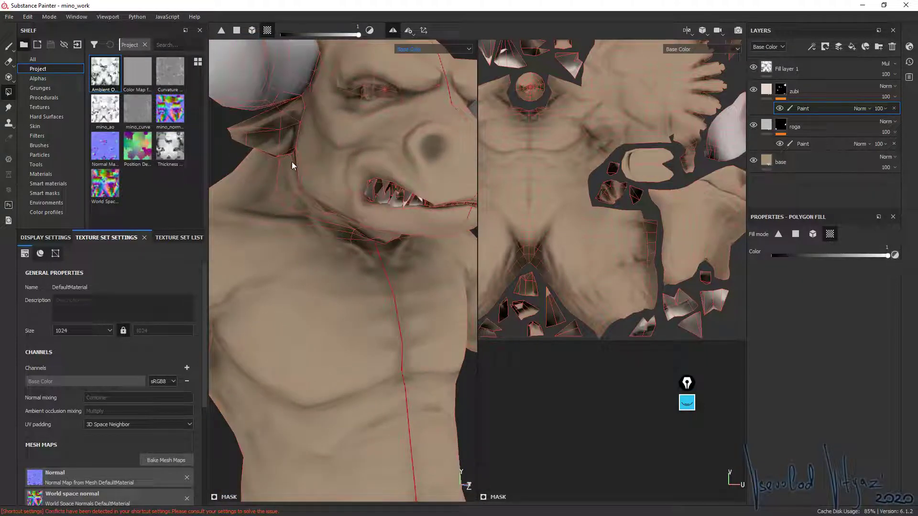
mouse_move(386, 151)
alt+mouse_down()
mouse_move(338, 250)
mouse_move(413, 222)
mouse_move(414, 306)
alt+mouse_up()
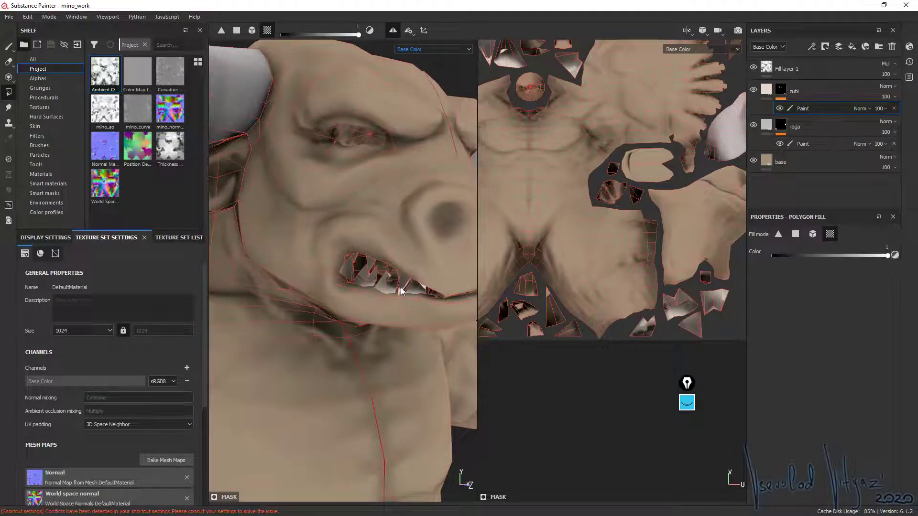
alt+drag(355, 211, 406, 274)
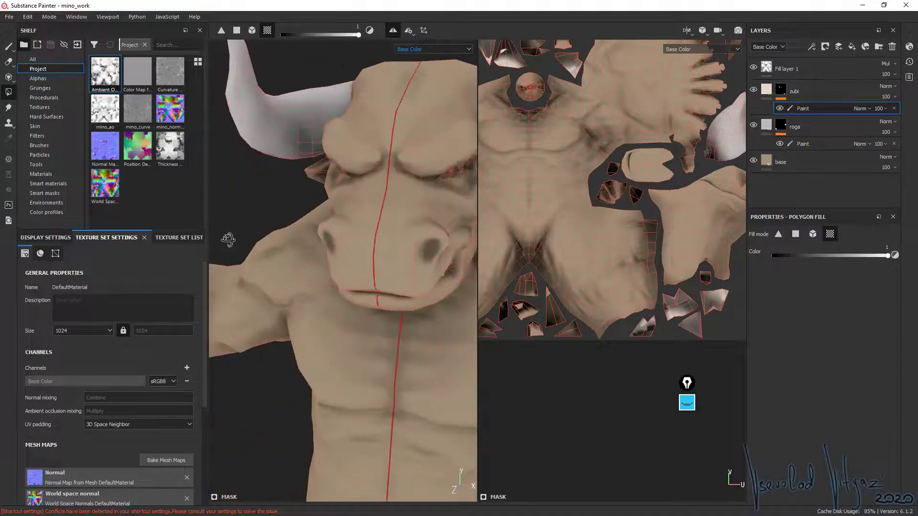
alt+drag(406, 273, 345, 137)
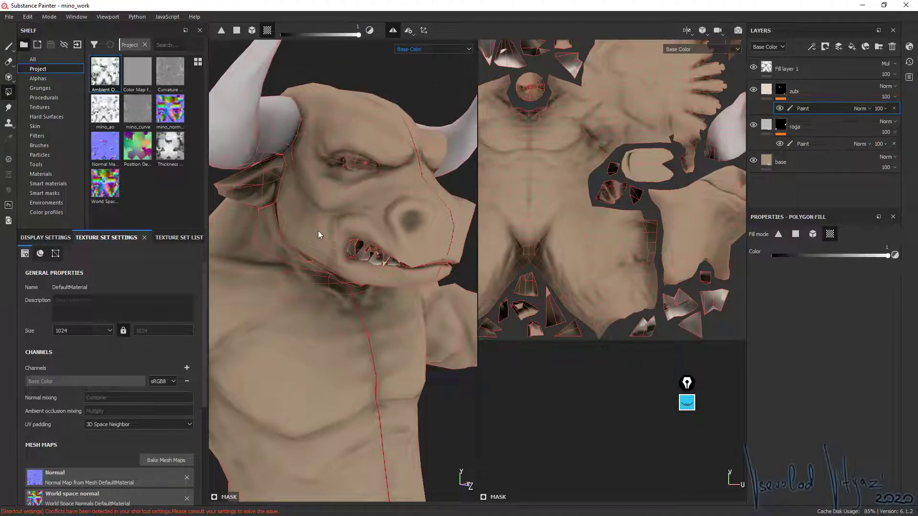
mouse_move(317, 232)
alt+mouse_down()
mouse_move(353, 288)
mouse_move(296, 257)
mouse_move(421, 277)
mouse_move(357, 207)
mouse_move(352, 225)
alt+mouse_up()
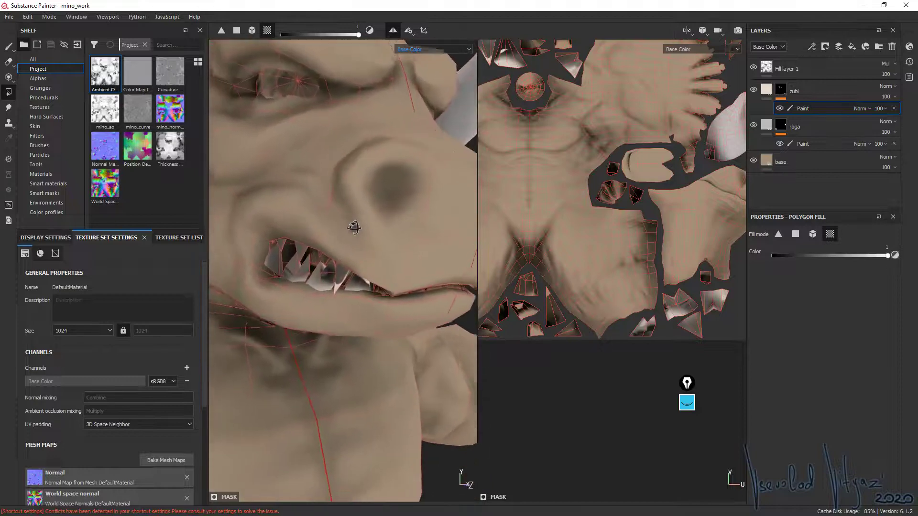
- Add the remaining small tooth islands, undoing the gum and inner-lip fills
click(529, 333)
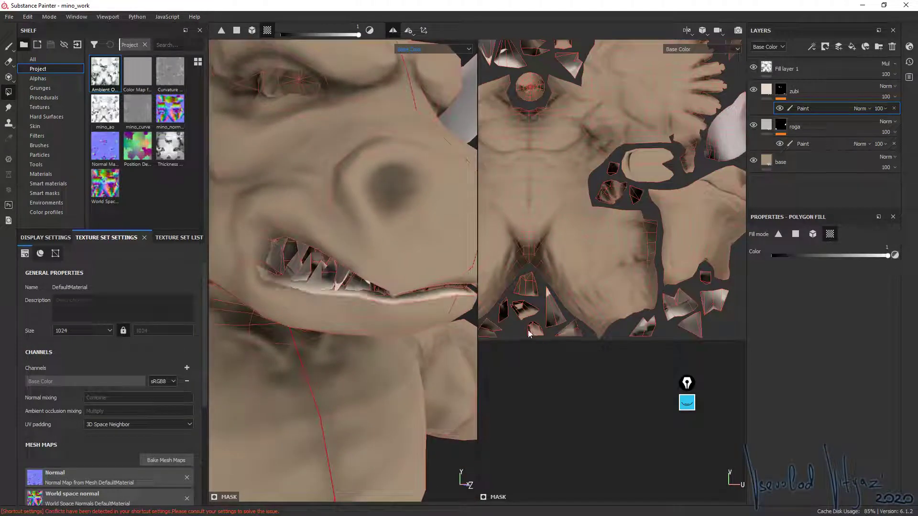
click(525, 314)
key(ctrl+z)
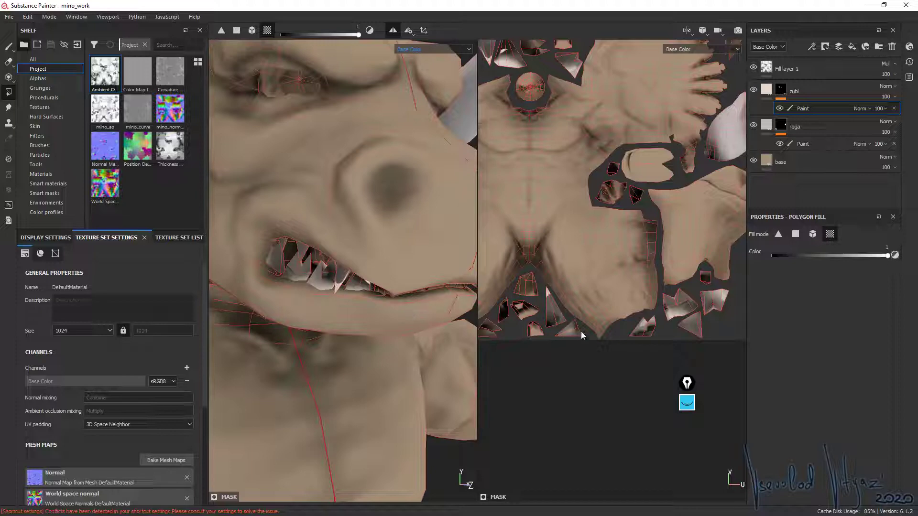
drag(537, 330, 504, 313)
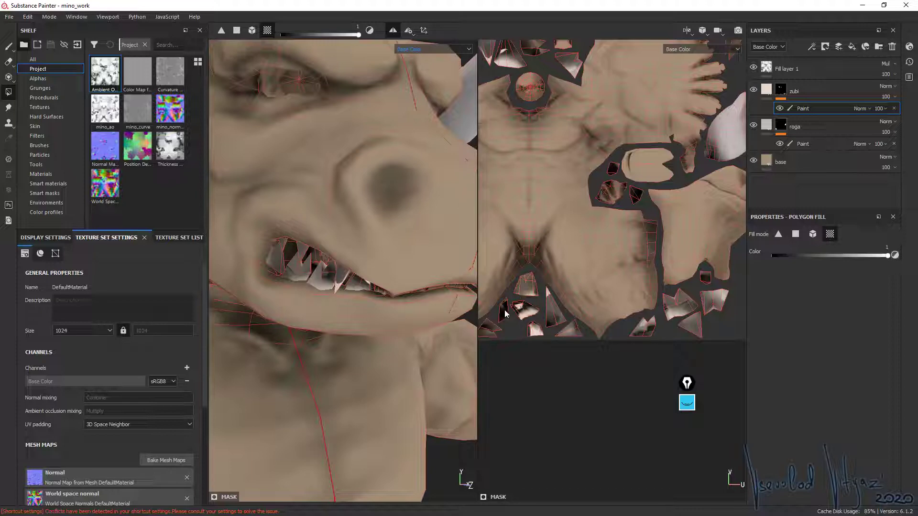
middle_drag(505, 313, 525, 238)
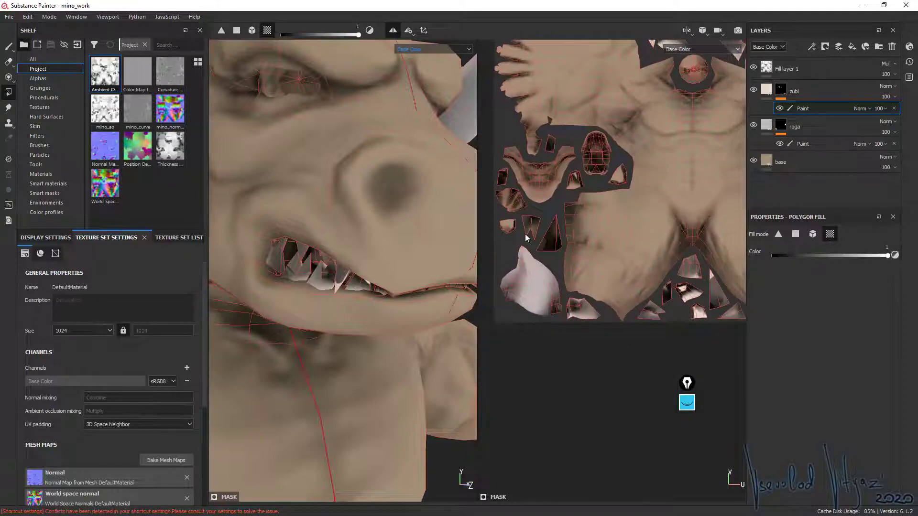
drag(534, 233, 553, 245)
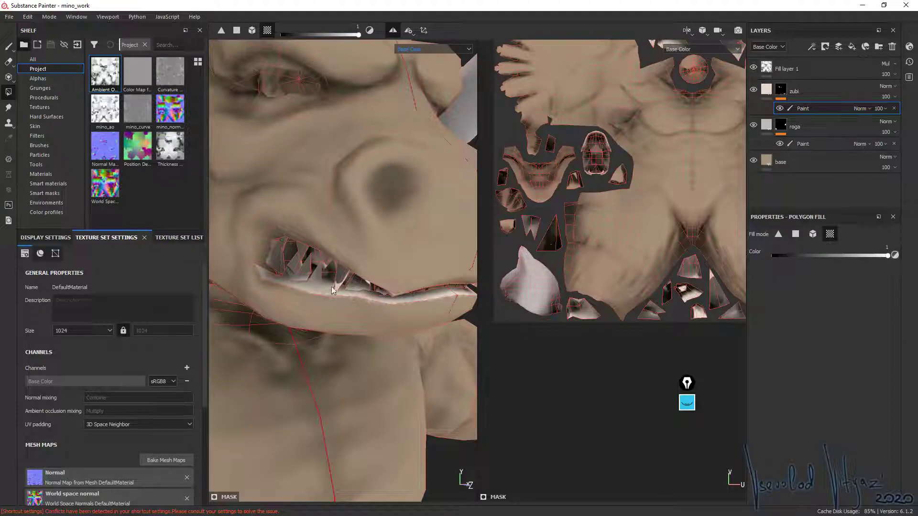
key(ctrl+z)
key(ctrl+y)
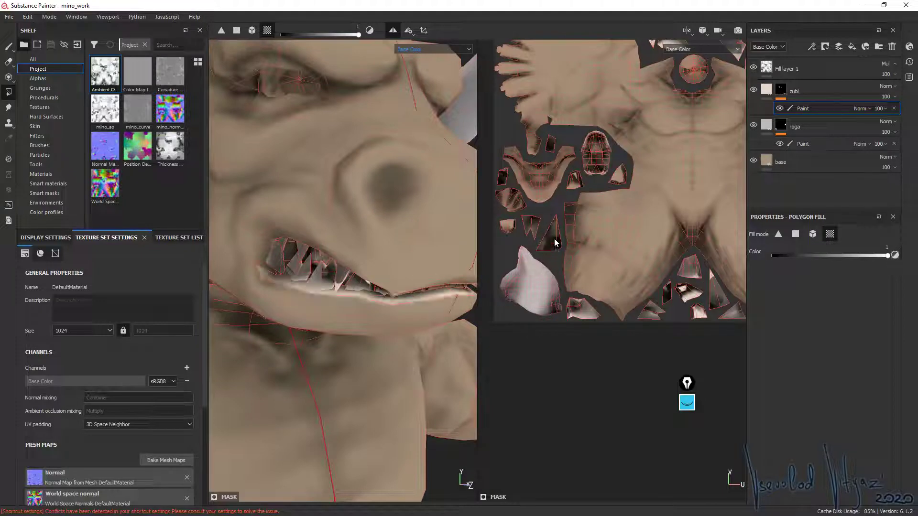
key(ctrl+z)
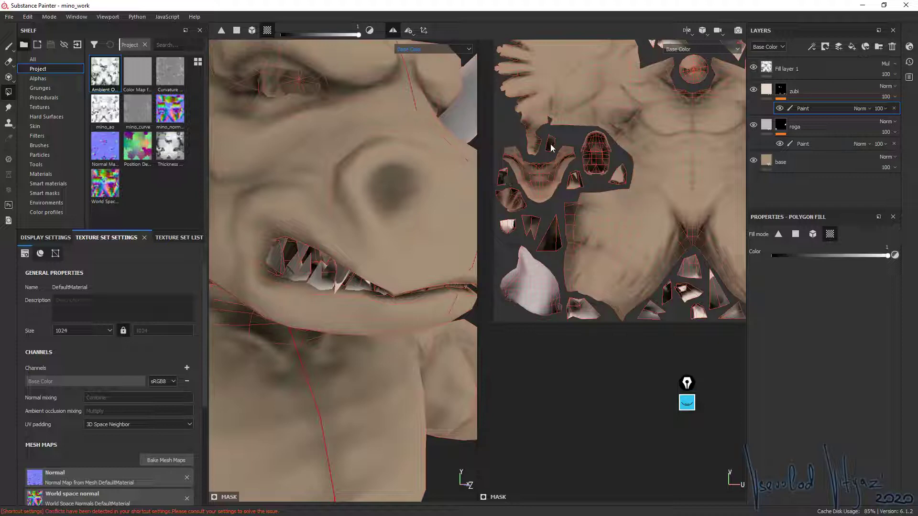
click(616, 179)
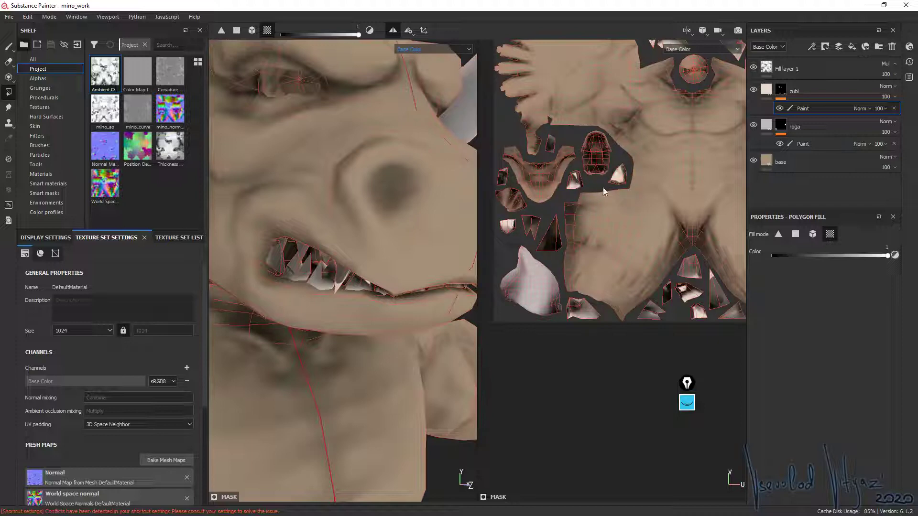
middle_drag(558, 232, 605, 205)
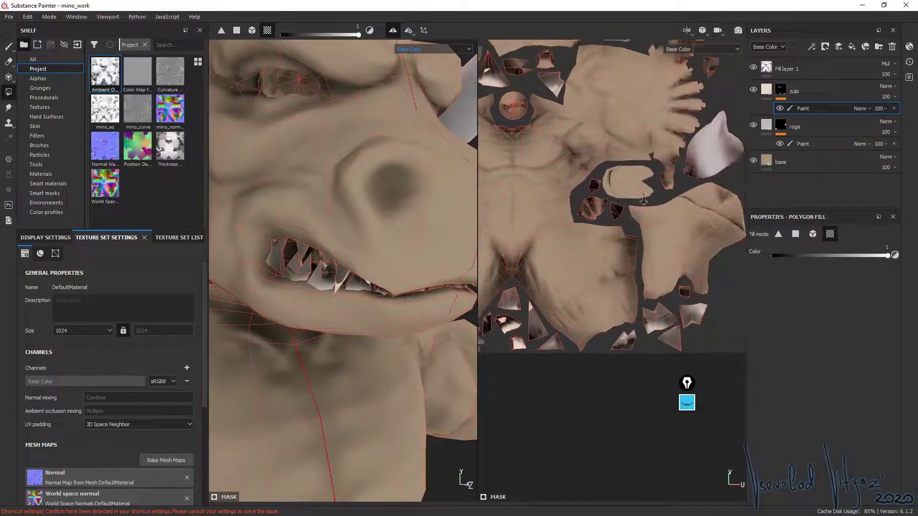
- Pan the UV layout to check the teeth islands across the map
scroll(286, 215, down, 5)
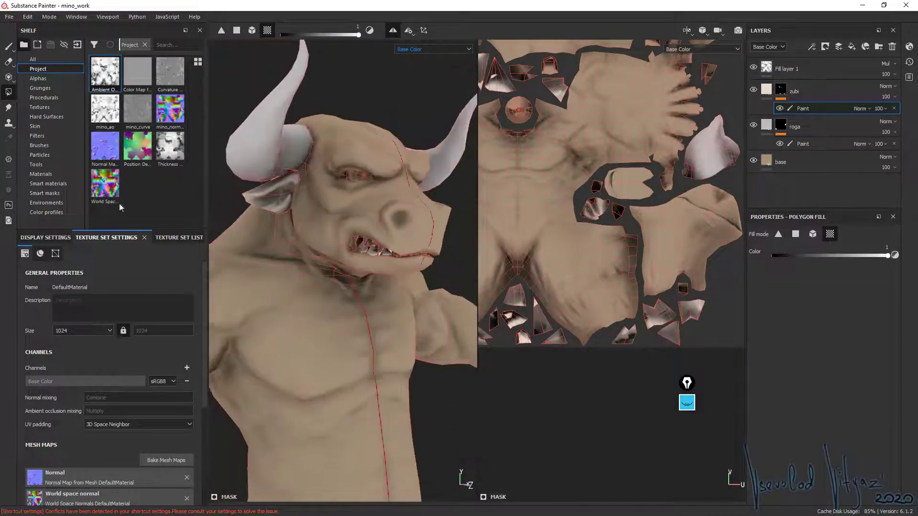
alt+drag(287, 215, 234, 215)
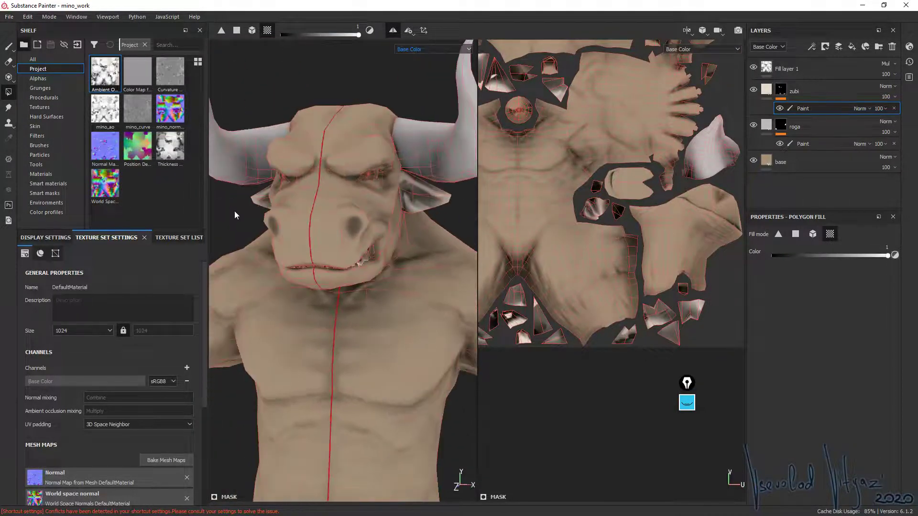
click(605, 207)
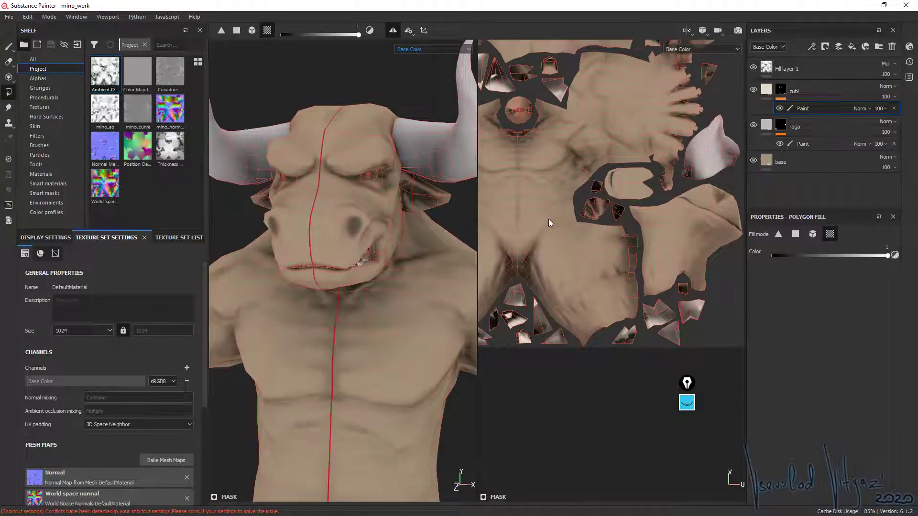
mouse_move(549, 219)
middle_down()
mouse_move(655, 205)
mouse_move(637, 189)
mouse_move(614, 243)
middle_up()
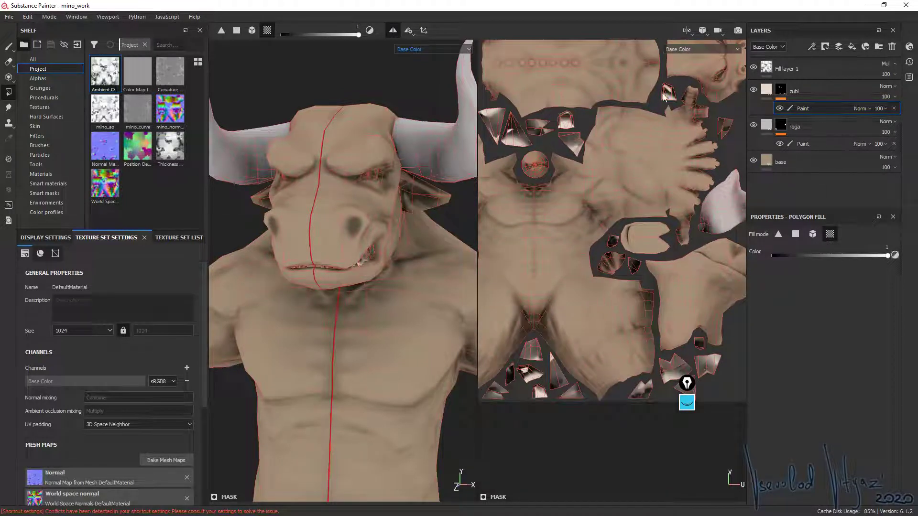
mouse_move(663, 165)
middle_down()
mouse_move(685, 233)
mouse_move(571, 149)
middle_up()
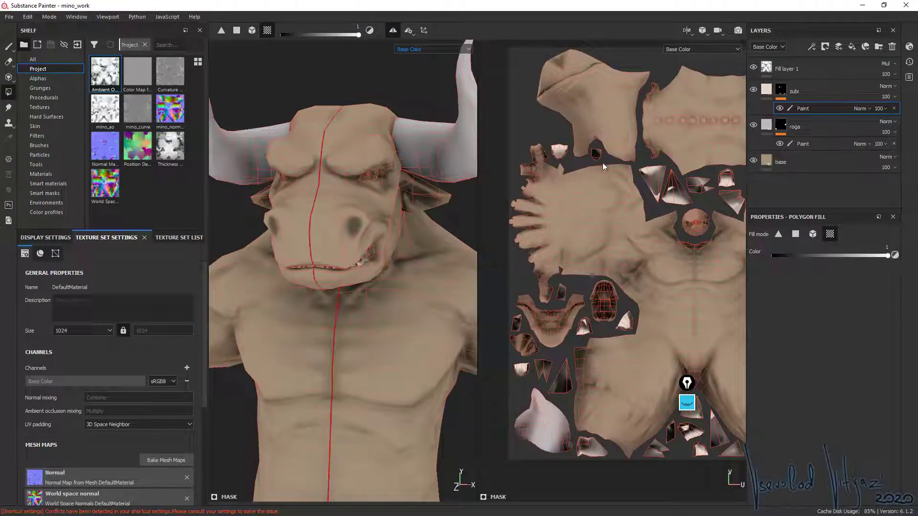
middle_drag(601, 270, 583, 174)
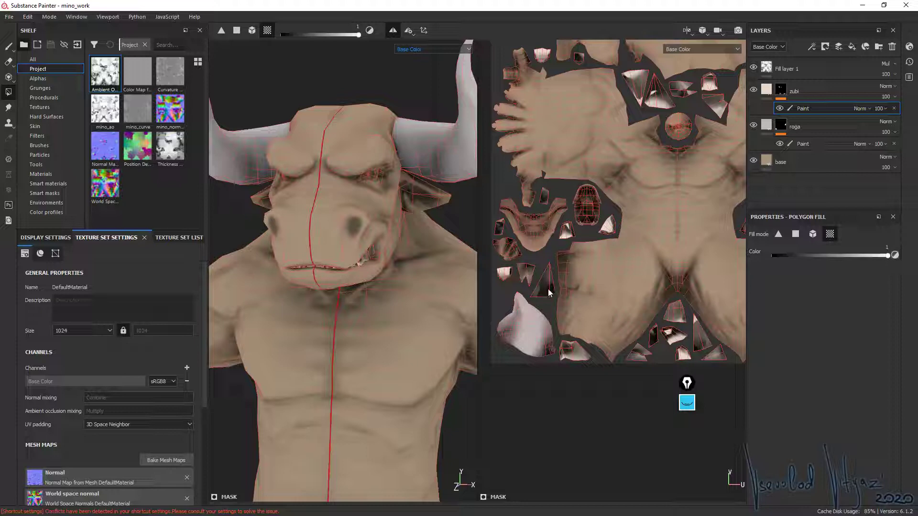
middle_drag(562, 281, 495, 242)
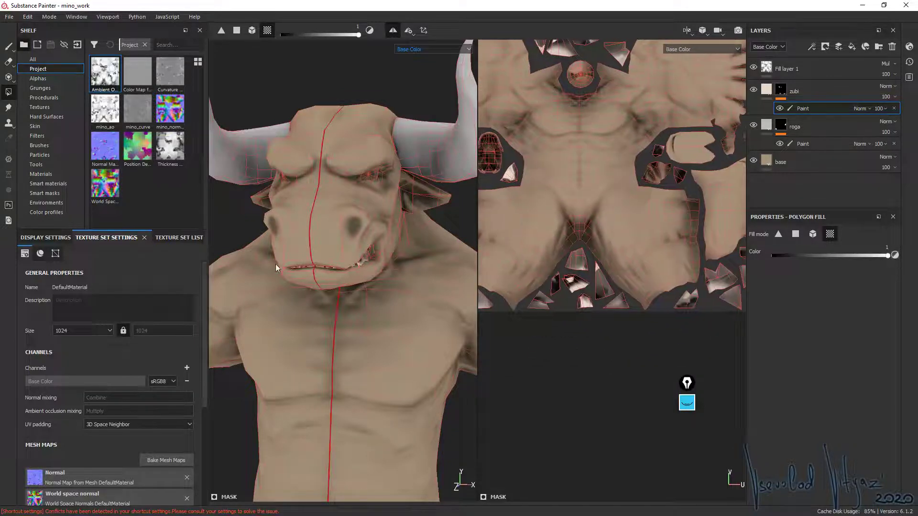
- Orbit the head to three-quarter view and zoom out to frame the whole body
mouse_move(276, 263)
alt+mouse_down()
mouse_move(402, 224)
mouse_move(312, 248)
mouse_move(383, 231)
alt+mouse_up()
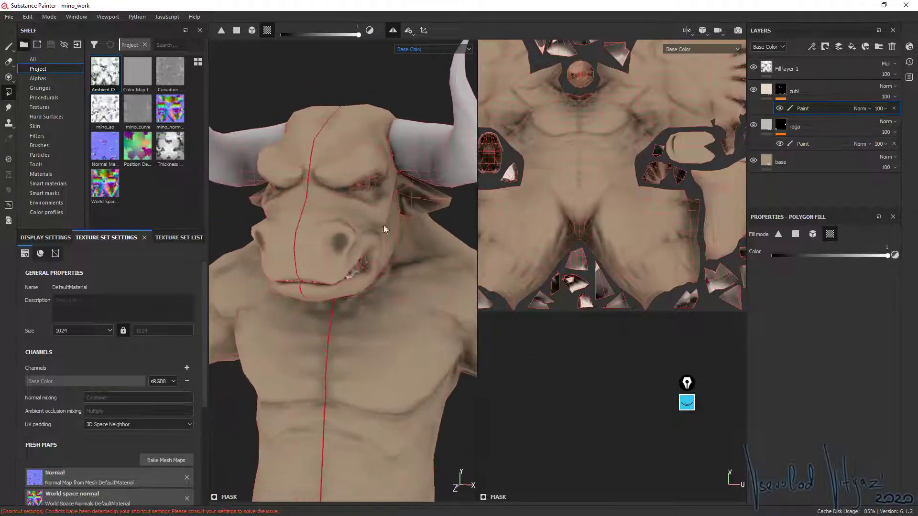
scroll(597, 250, down, 2)
scroll(598, 251, down, 2)
scroll(365, 191, down, 3)
scroll(364, 191, down, 3)
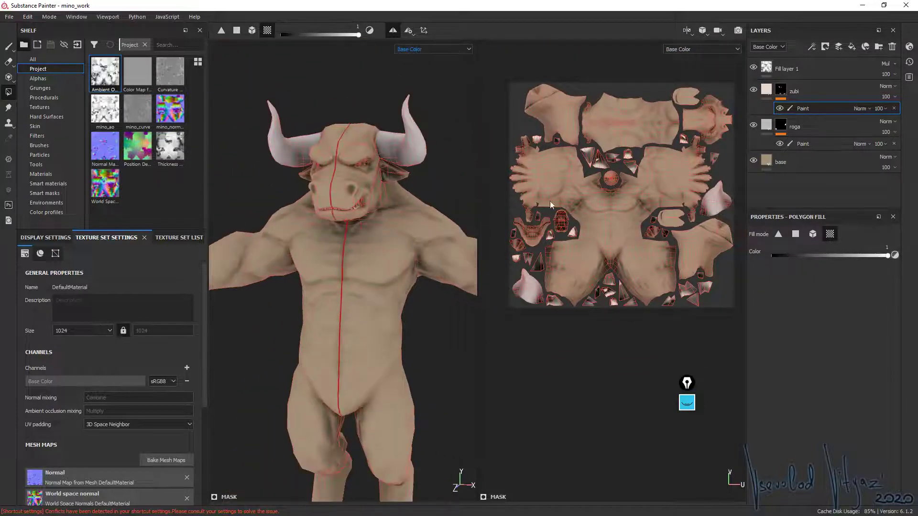
- Duplicate the zubi layer and rename the copy to kopita
click(802, 90)
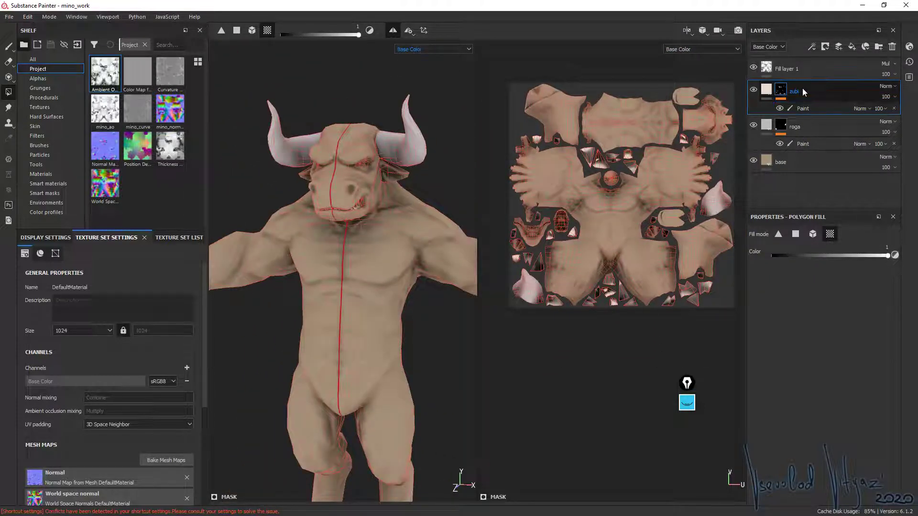
key(ctrl+d)
double_click(803, 91)
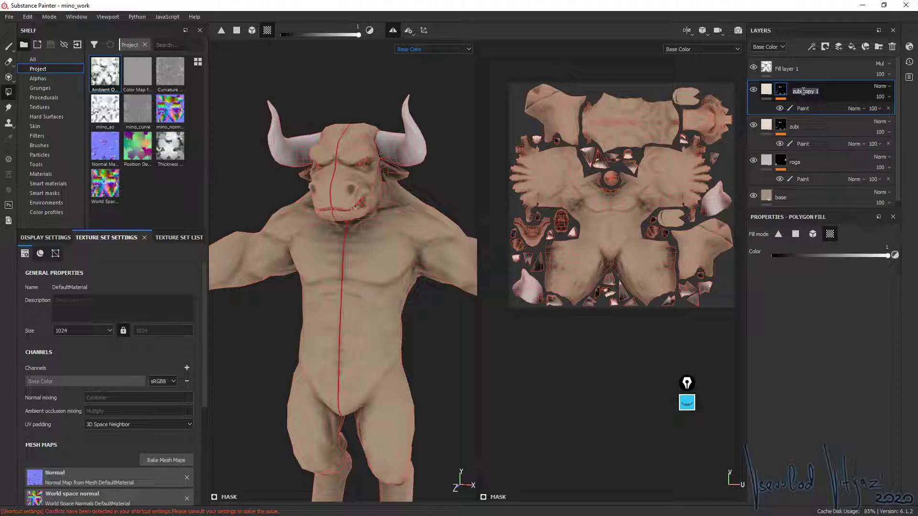
text(kopita)
key(Return)
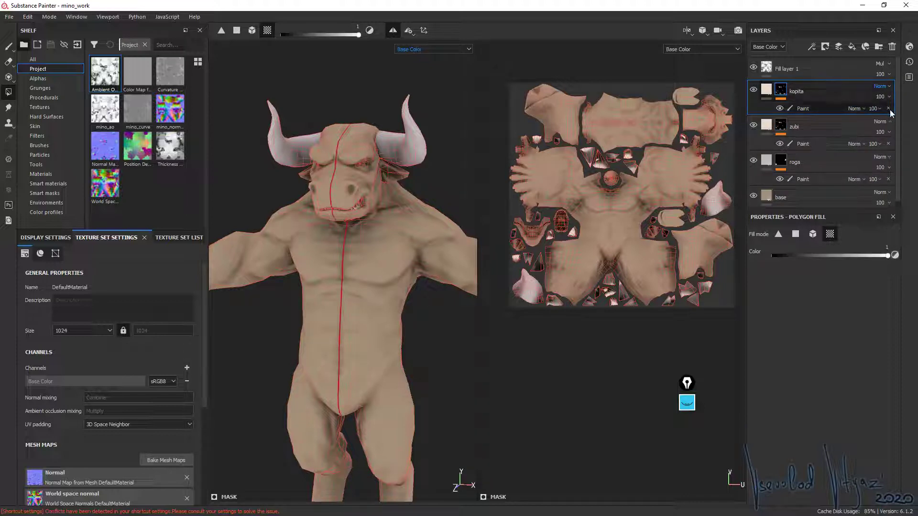
- Clear the copied teeth mask on the kopita layer
click(781, 89)
right_click(784, 92)
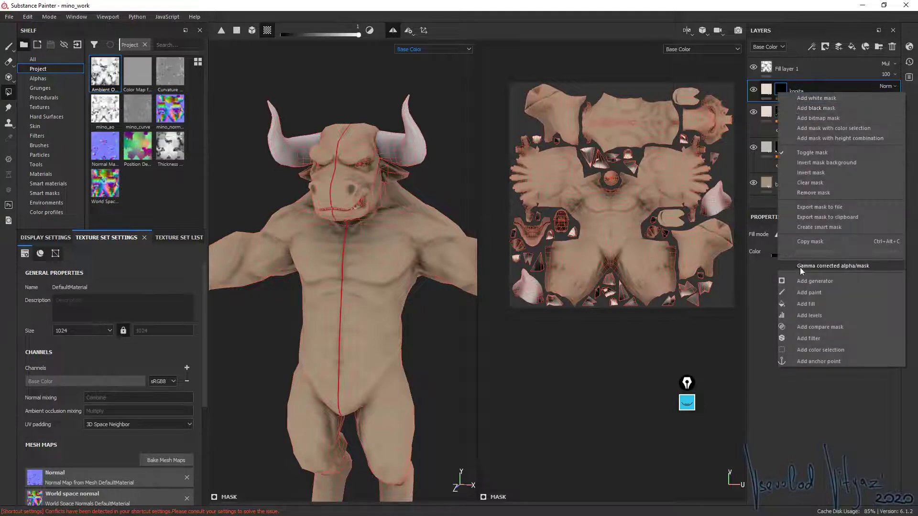
click(815, 293)
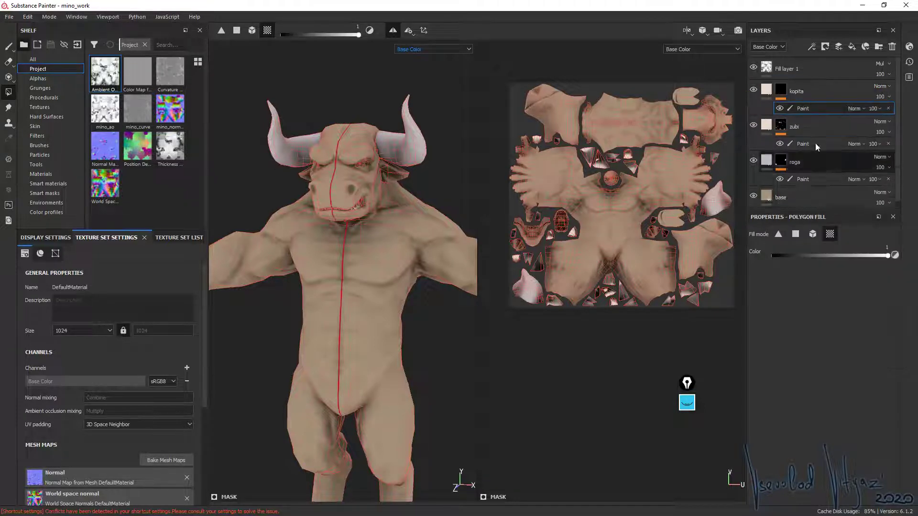
- Set the kopita base colour to near-black and frame the hooves
click(766, 90)
click(792, 453)
drag(818, 383, 774, 415)
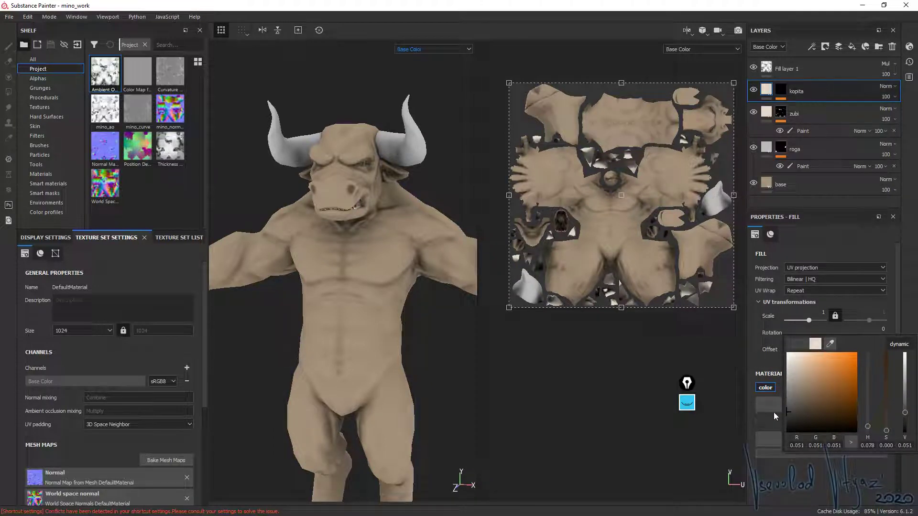
mouse_move(401, 281)
alt+mouse_down()
mouse_move(380, 332)
mouse_move(353, 239)
mouse_move(404, 420)
mouse_move(374, 403)
alt+mouse_up()
alt+right_drag(375, 403, 378, 327)
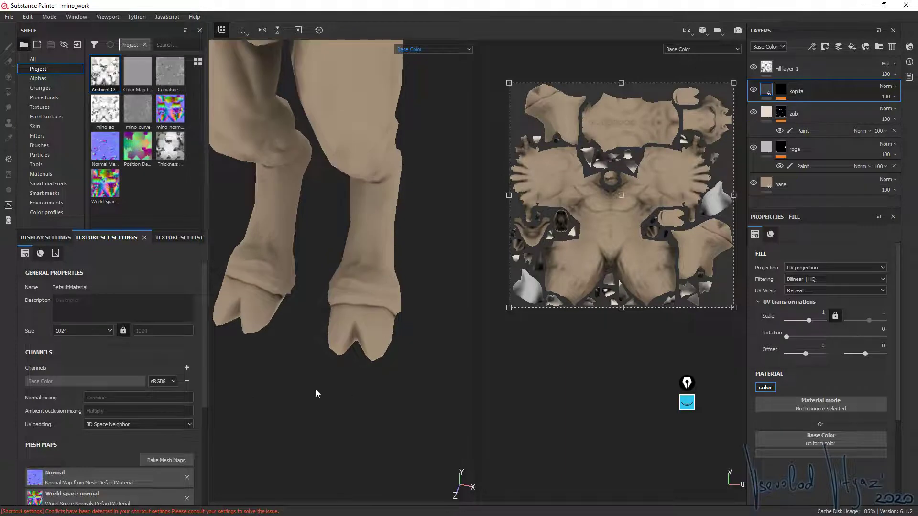
click(780, 90)
- Polygon-fill both hooves' mesh faces into the kopita mask, turning them near-black
key(4)
click(811, 109)
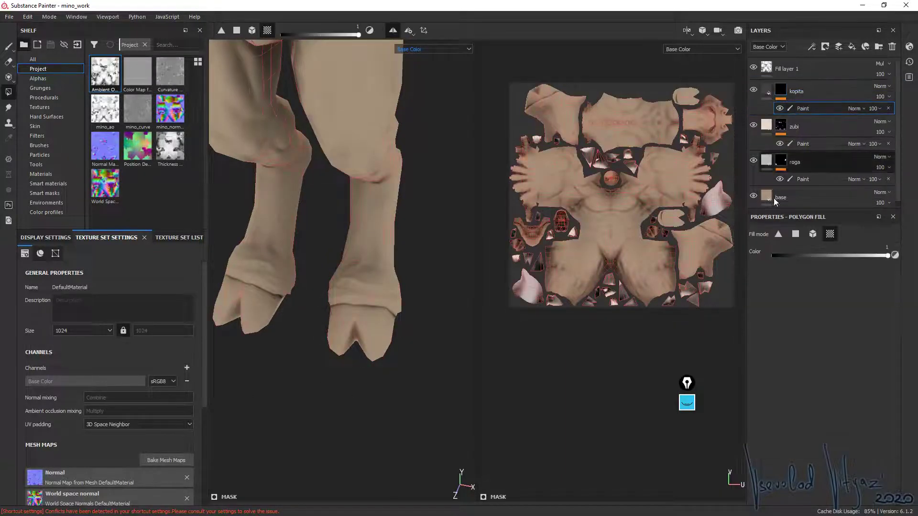
mouse_move(301, 360)
alt+mouse_down()
mouse_move(279, 313)
mouse_move(277, 250)
mouse_move(416, 363)
mouse_move(379, 361)
alt+mouse_up()
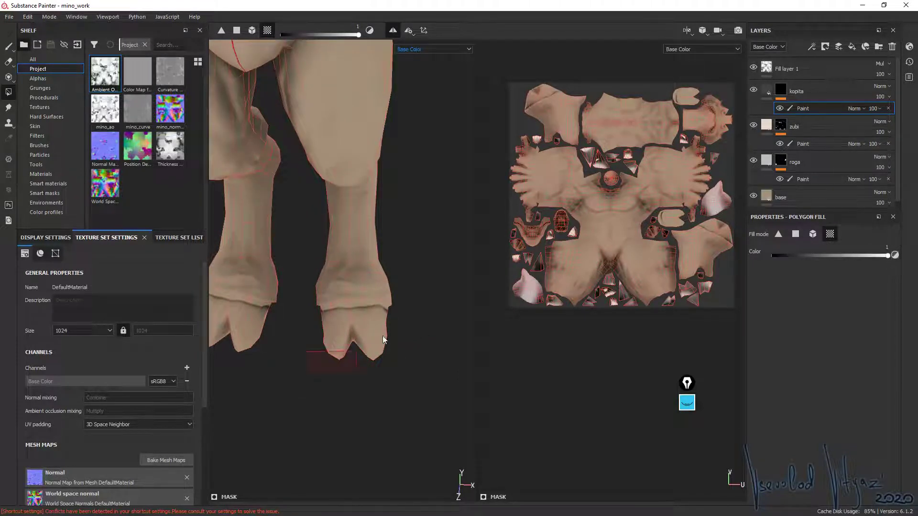
mouse_move(375, 297)
alt+mouse_down()
mouse_move(320, 259)
mouse_move(354, 286)
mouse_move(352, 298)
alt+mouse_up()
click(795, 234)
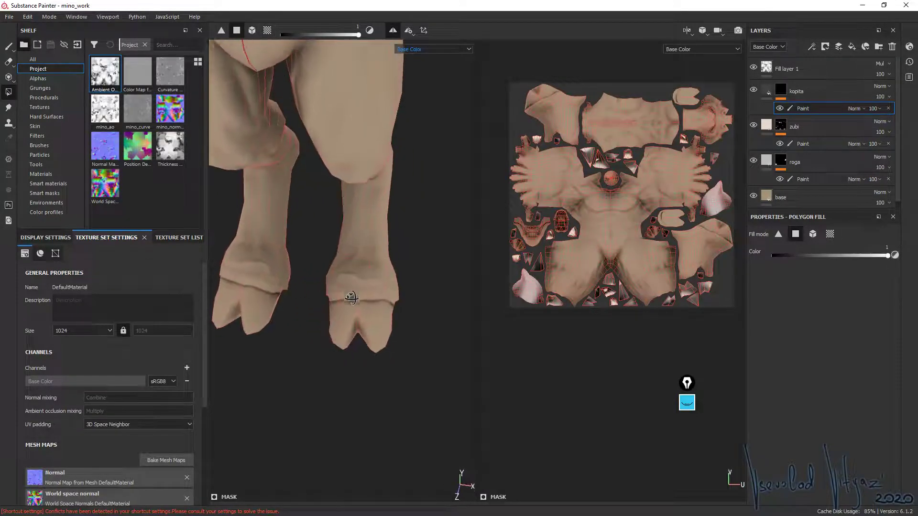
mouse_move(283, 377)
mouse_down()
mouse_move(434, 310)
mouse_move(248, 262)
mouse_move(241, 225)
mouse_move(262, 137)
mouse_move(296, 237)
mouse_move(401, 279)
mouse_move(258, 263)
mouse_move(258, 209)
mouse_move(365, 290)
mouse_move(421, 375)
mouse_move(357, 286)
mouse_move(301, 259)
mouse_up()
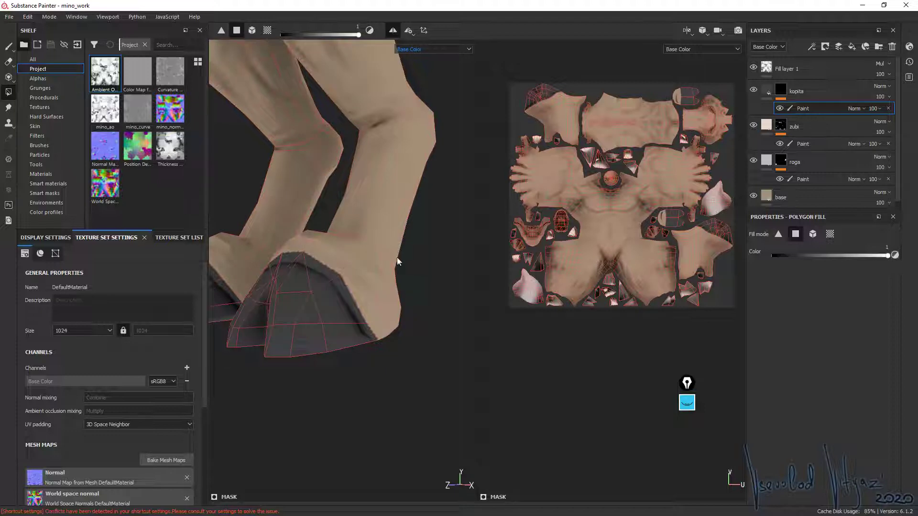
mouse_move(397, 258)
alt+mouse_down()
mouse_move(395, 219)
mouse_move(420, 246)
alt+mouse_up()
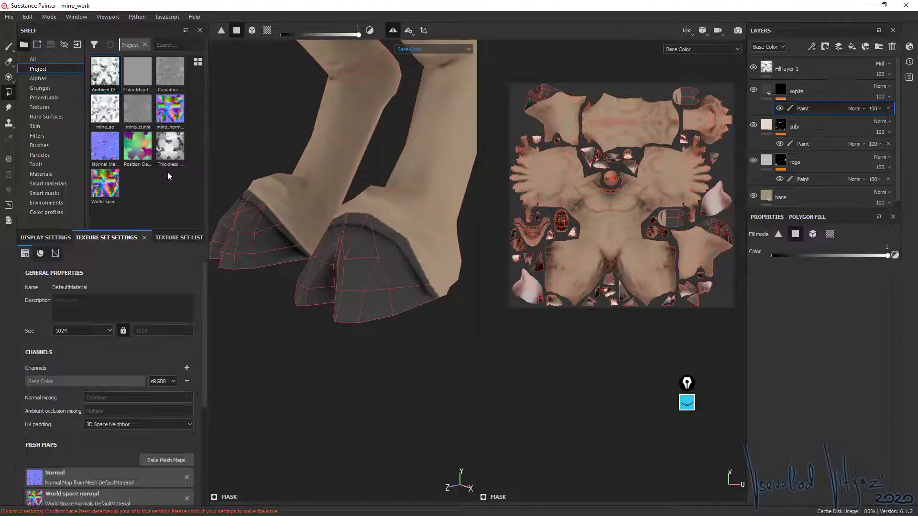
- Hand-paint the kopita mask to remove dark patches from the leg and hoof edge
key(1)
mouse_move(397, 244)
alt+right_down()
mouse_move(441, 313)
mouse_move(433, 296)
alt+right_up()
drag(377, 210, 406, 213)
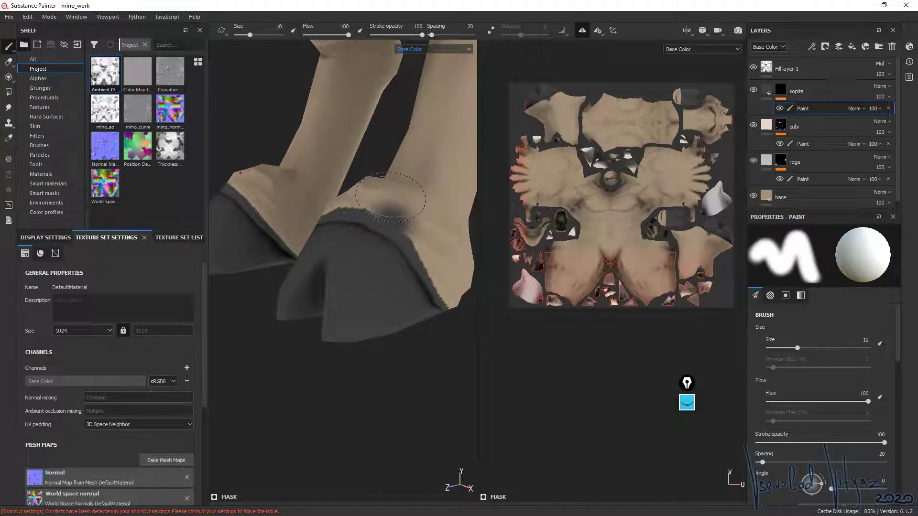
ctrl+right_drag(390, 197, 378, 196)
alt+drag(377, 196, 293, 44)
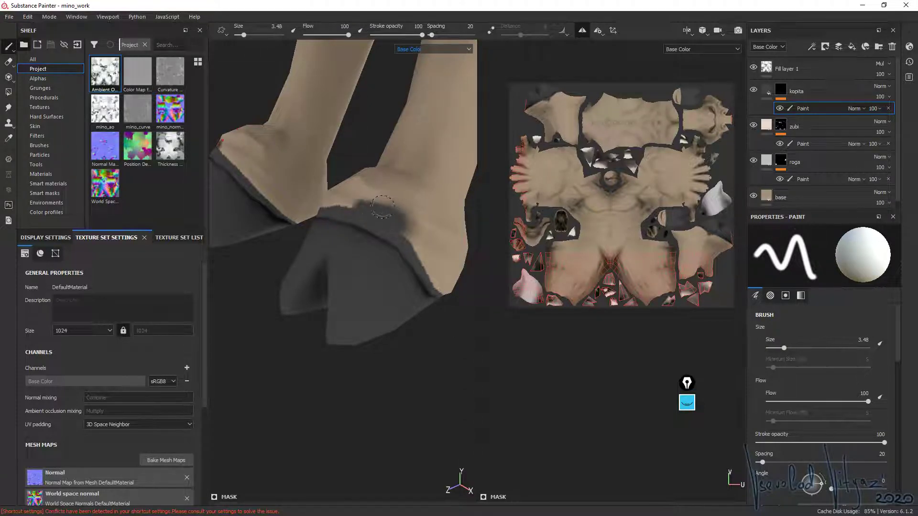
key(x)
mouse_move(382, 218)
mouse_down()
mouse_move(371, 196)
mouse_move(411, 227)
mouse_move(354, 220)
mouse_move(408, 239)
mouse_move(421, 275)
mouse_move(442, 295)
mouse_up()
alt+drag(395, 249, 363, 225)
mouse_move(338, 256)
mouse_down()
mouse_move(390, 248)
mouse_move(306, 342)
mouse_move(294, 245)
mouse_move(370, 356)
mouse_up()
- With a smaller brush, touch up the sleeve edge and paint its stray beige patches dark
alt+drag(370, 325, 367, 303)
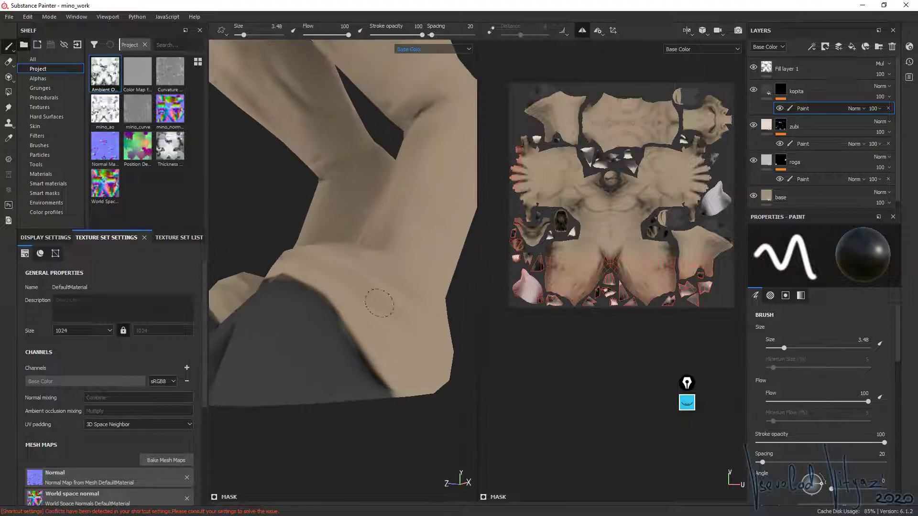
key(x)
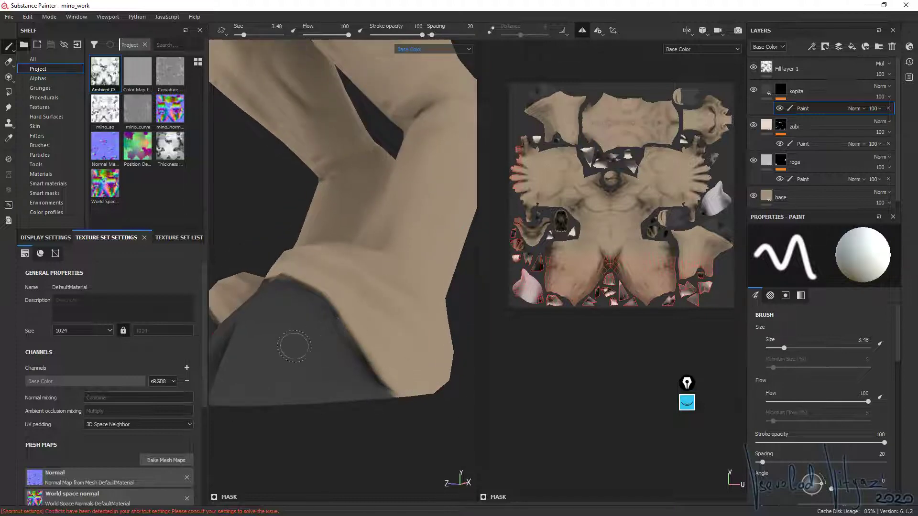
key(bracketleft)
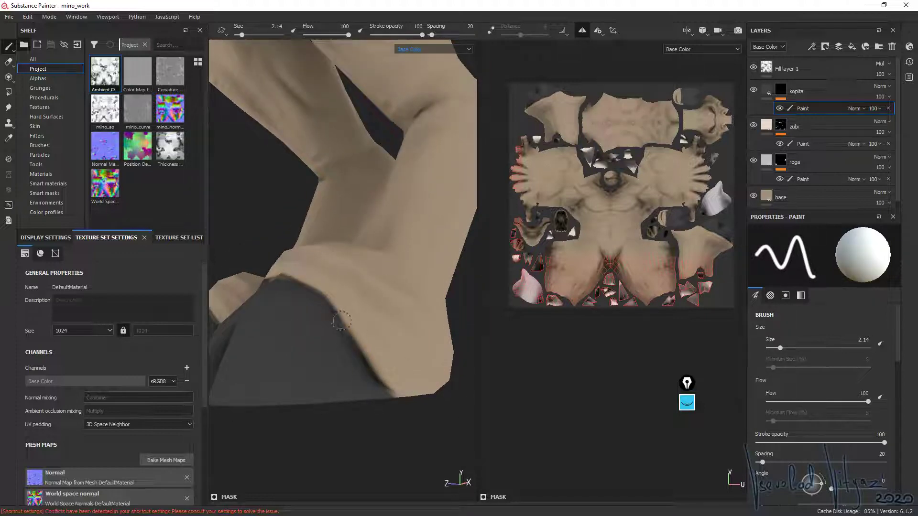
mouse_move(328, 327)
alt+mouse_down()
mouse_move(306, 287)
mouse_move(338, 301)
mouse_move(331, 308)
alt+mouse_up()
key(x)
key(x)
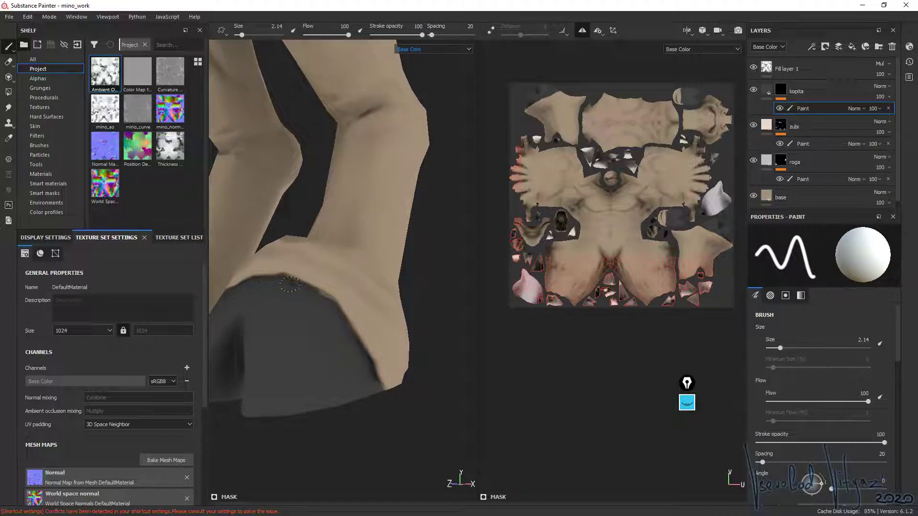
key(x)
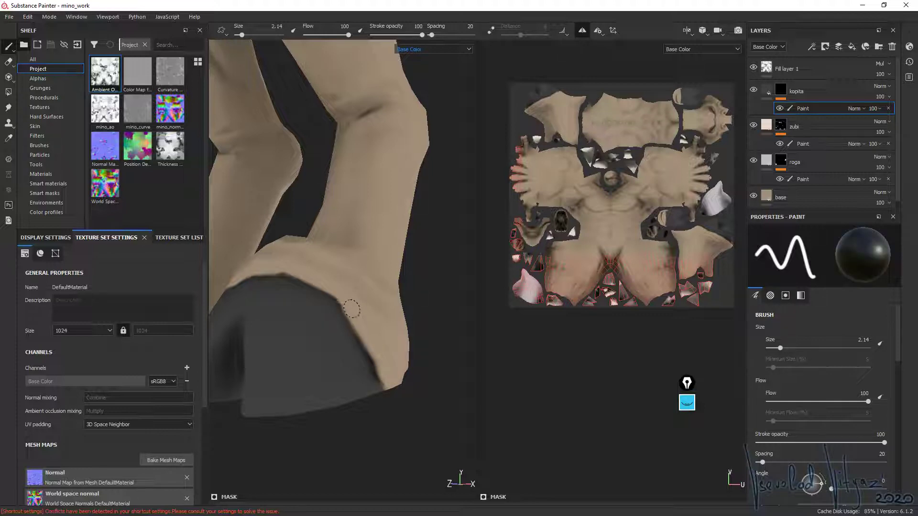
mouse_move(287, 341)
alt+mouse_down()
mouse_move(455, 305)
mouse_move(339, 294)
mouse_move(302, 346)
mouse_move(251, 386)
mouse_move(300, 286)
alt+mouse_up()
key(x)
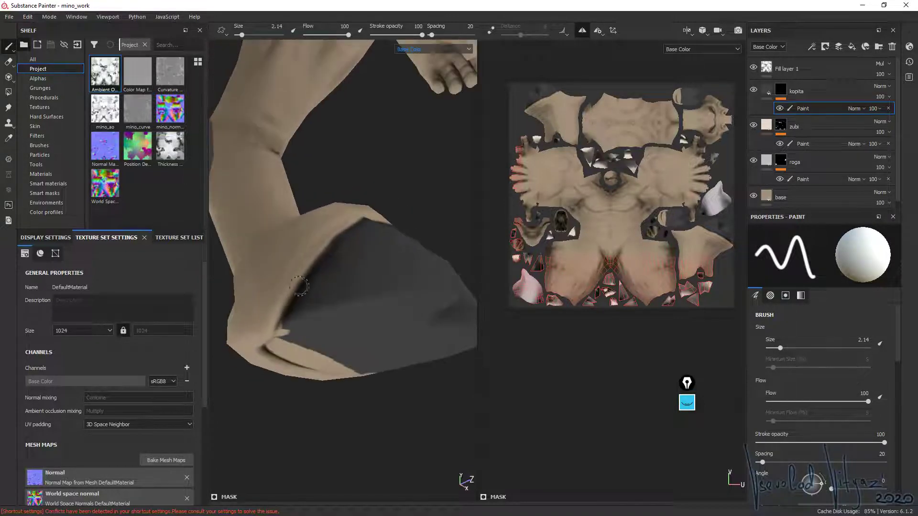
middle_drag(665, 143, 608, 178)
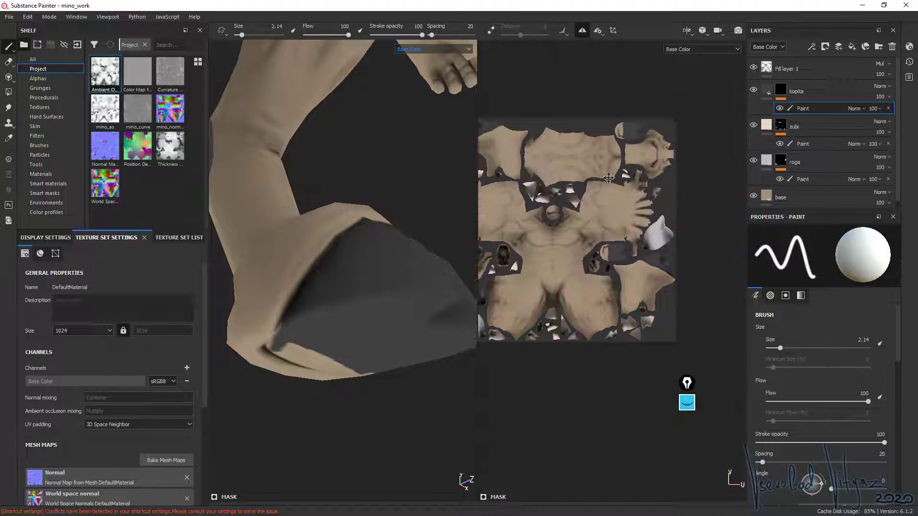
scroll(607, 178, up, 2)
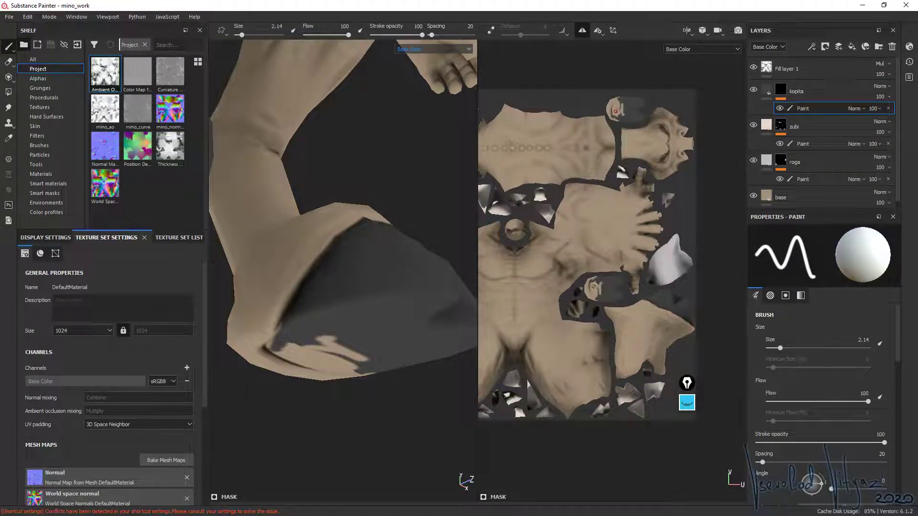
mouse_move(287, 367)
mouse_down()
mouse_move(368, 363)
mouse_move(329, 363)
mouse_move(349, 353)
mouse_move(320, 372)
mouse_up()
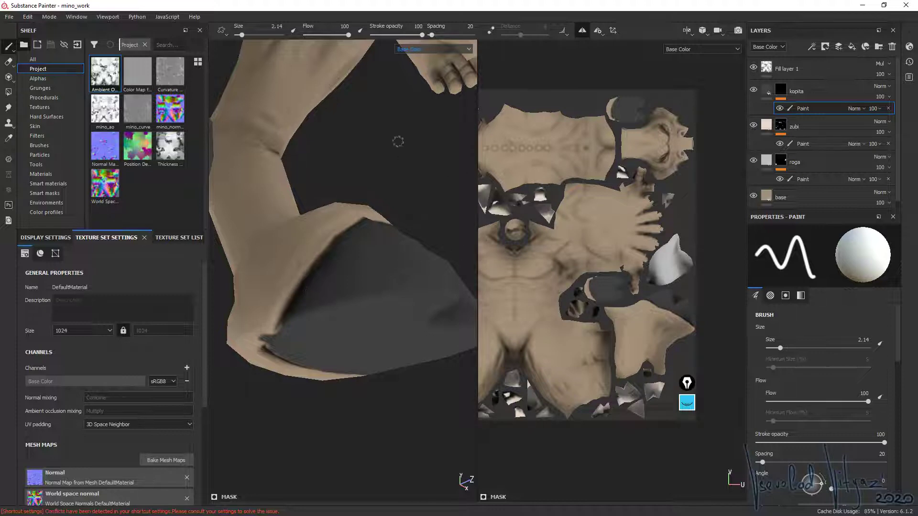
mouse_move(387, 303)
alt+mouse_down()
mouse_move(374, 224)
mouse_move(397, 239)
mouse_move(366, 209)
alt+mouse_up()
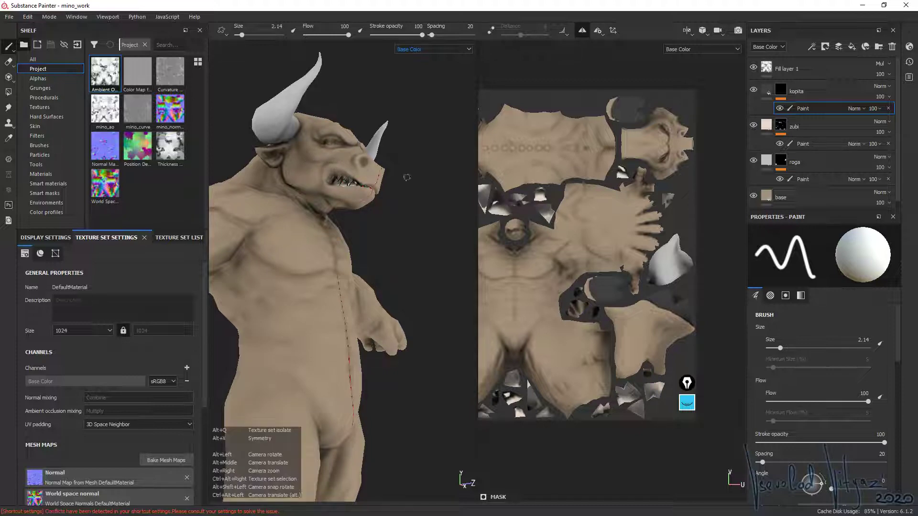
- Change the brush alignment from Tangent | Wrap to UV
right_click(557, 105)
mouse_move(716, 139)
mouse_down()
mouse_move(723, 199)
mouse_move(722, 192)
mouse_up()
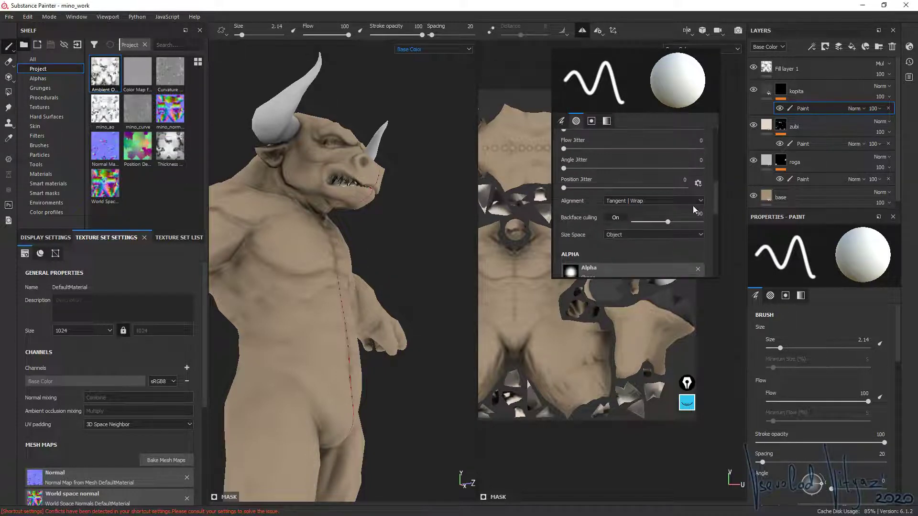
click(698, 200)
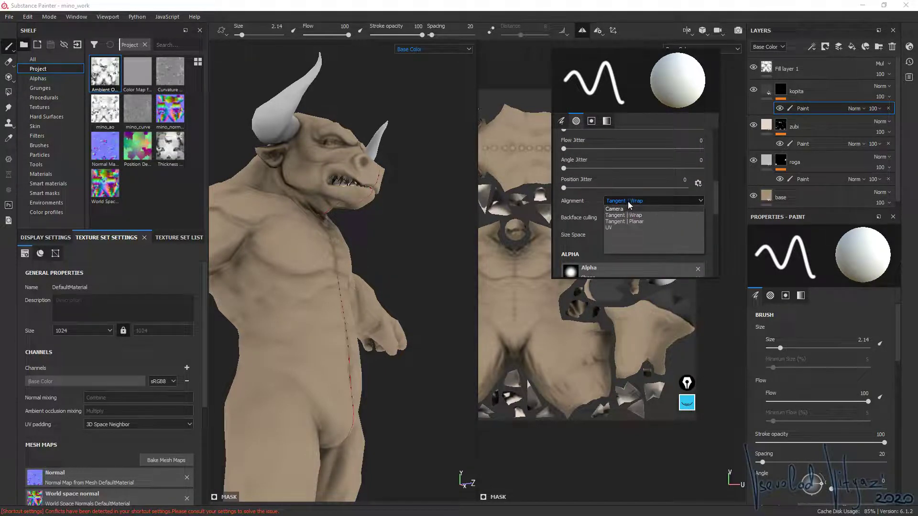
click(622, 227)
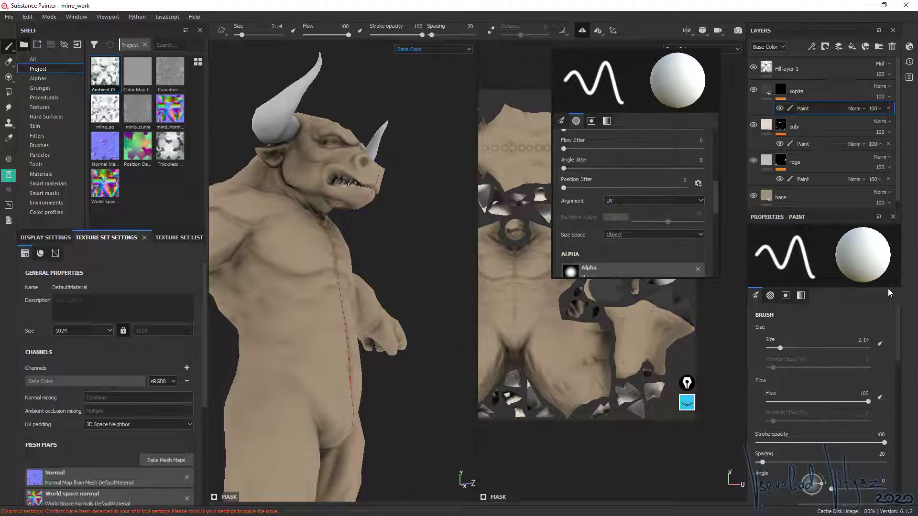
- Pan the UV islands and orbit the minotaur from below toward the arm and hand
scroll(898, 328, down, 3)
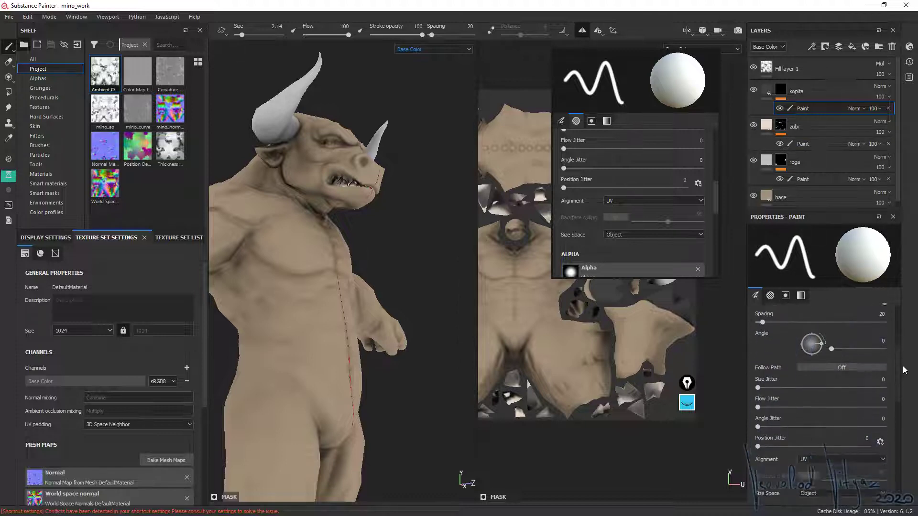
scroll(884, 358, down, 3)
scroll(870, 382, down, 2)
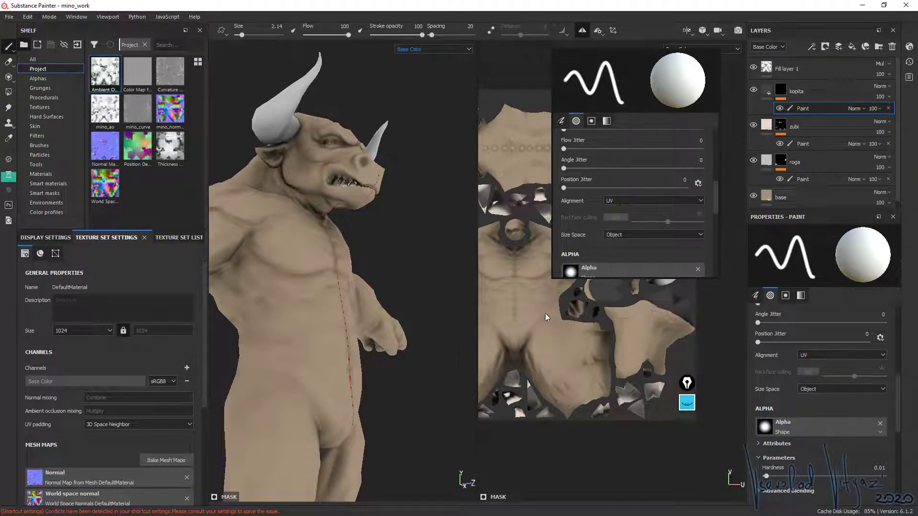
scroll(578, 270, up, 3)
scroll(578, 270, up, 3)
scroll(587, 210, up, 2)
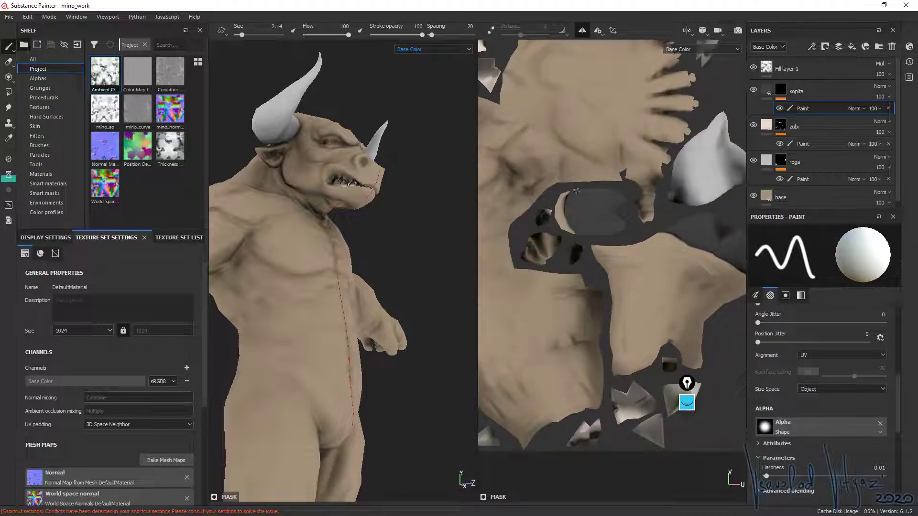
key(x)
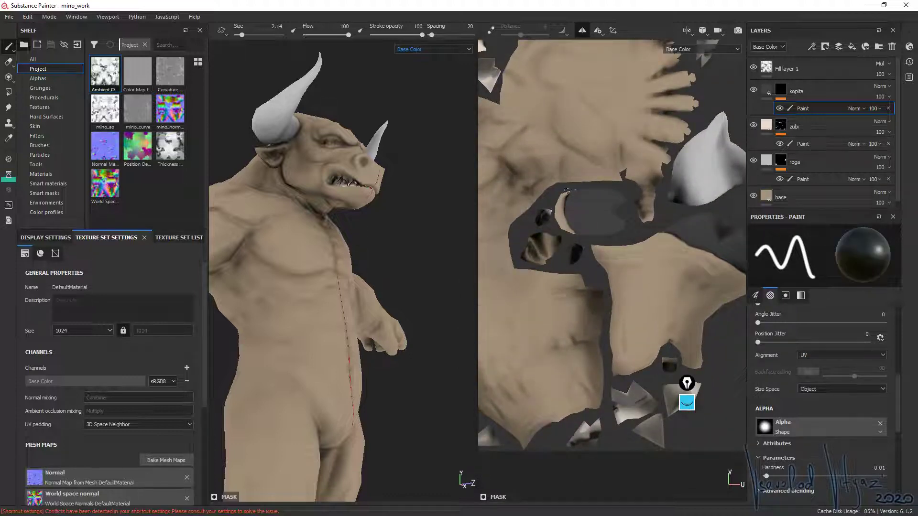
middle_drag(589, 230, 578, 282)
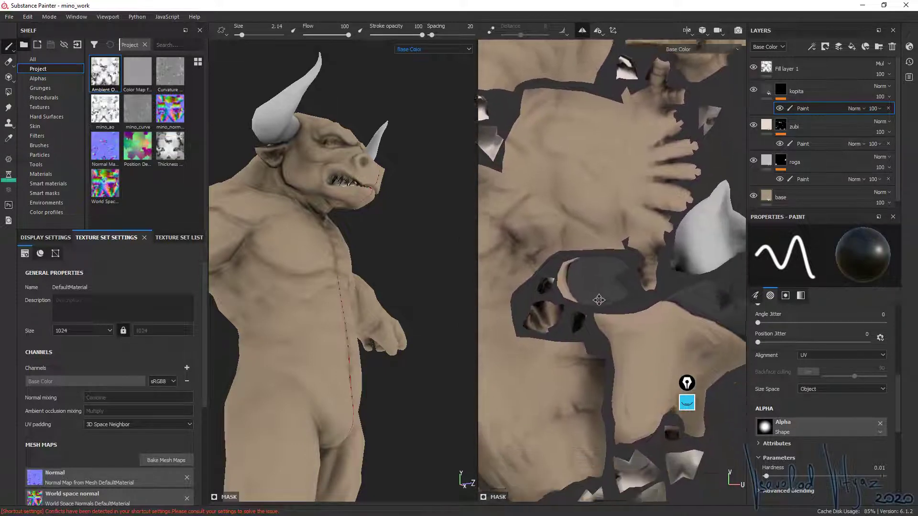
key(x)
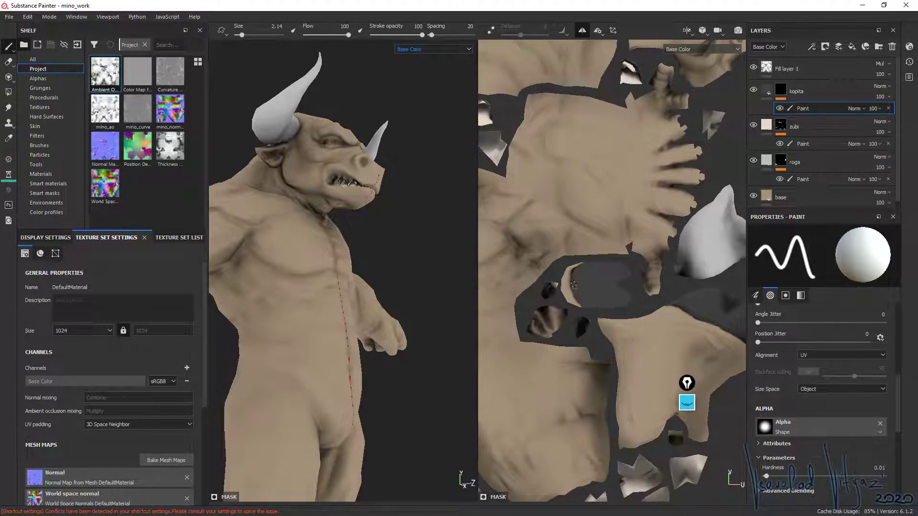
scroll(611, 252, down, 3)
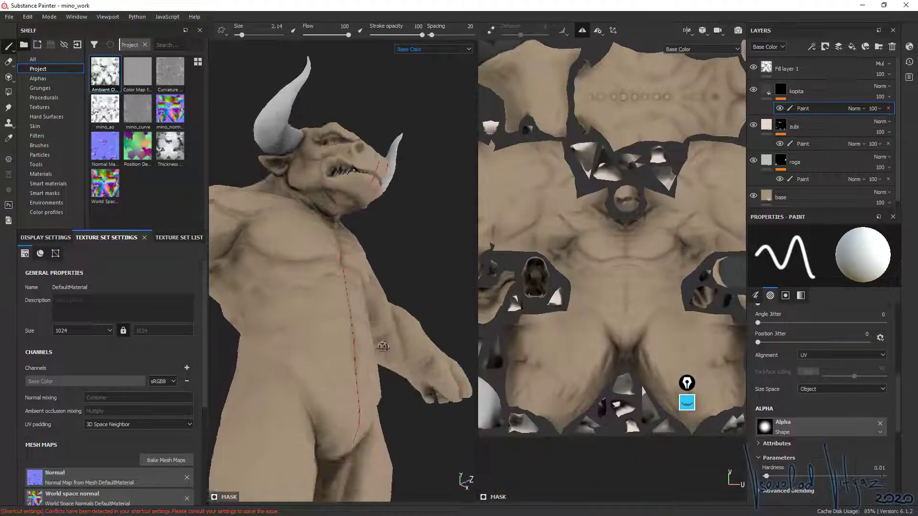
mouse_move(407, 402)
alt+mouse_down()
mouse_move(434, 359)
mouse_move(340, 436)
alt+mouse_up()
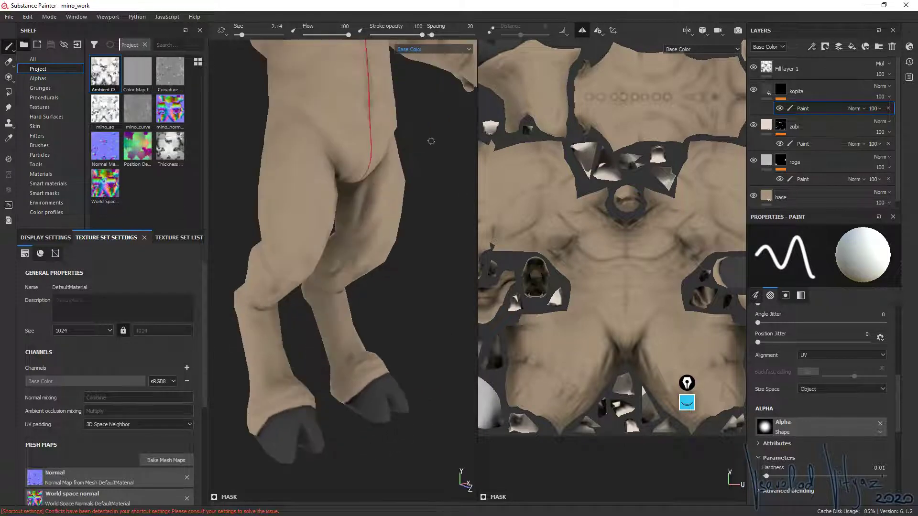
mouse_move(431, 141)
alt+mouse_down()
mouse_move(438, 356)
mouse_move(338, 280)
alt+mouse_up()
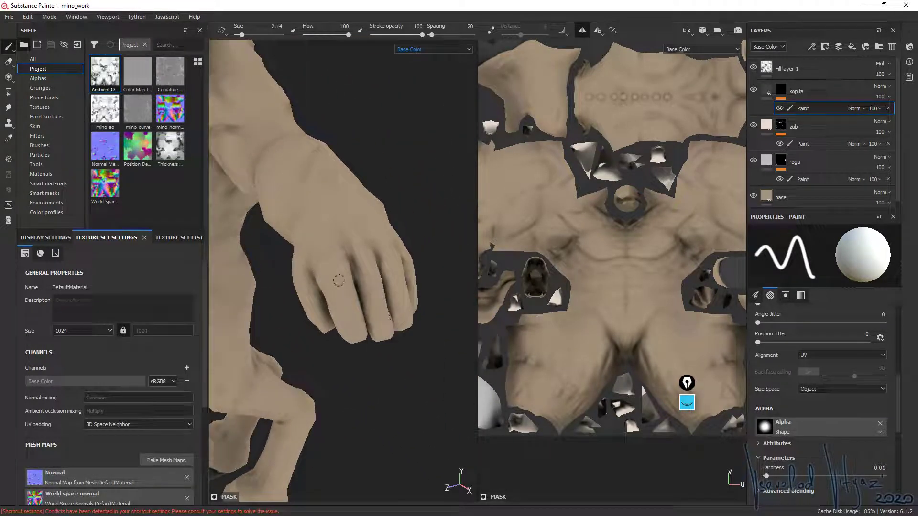
- Duplicate kopita as kopita copy 1, replacing the copied Paint effect with a fresh one
click(795, 89)
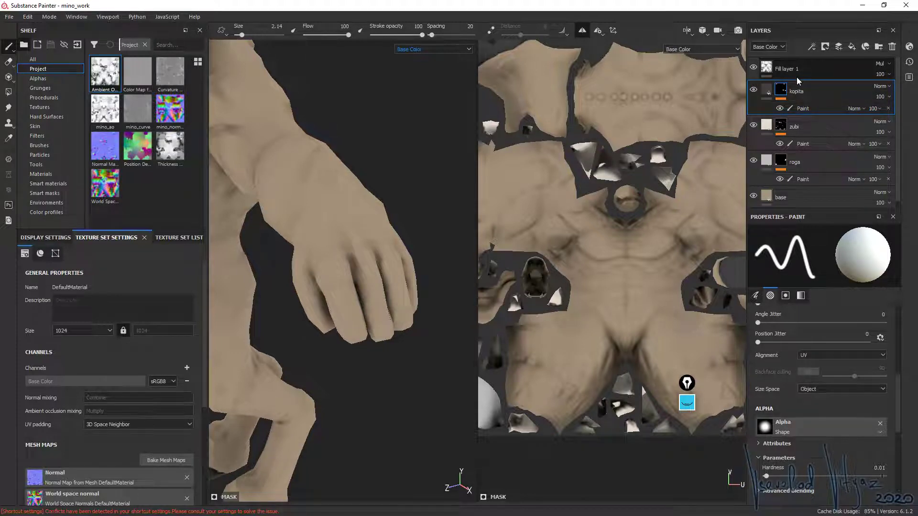
key(ctrl+d)
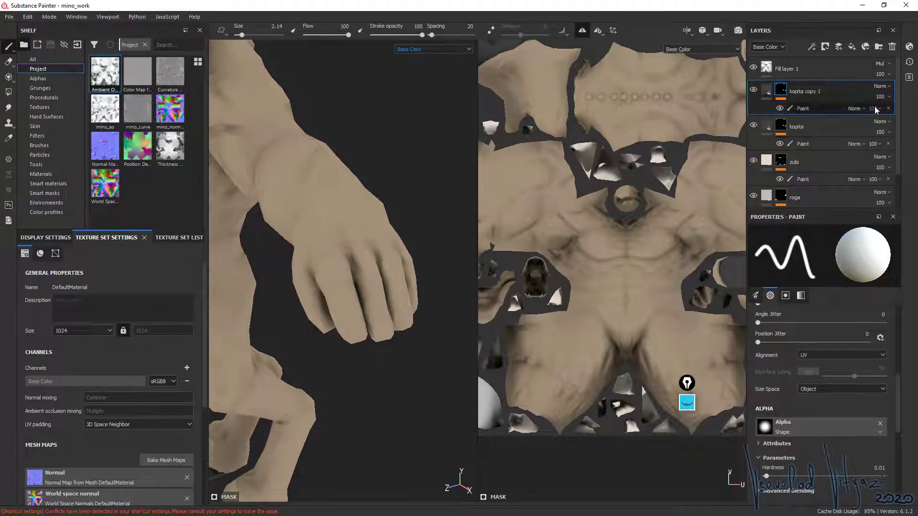
click(888, 108)
right_click(780, 89)
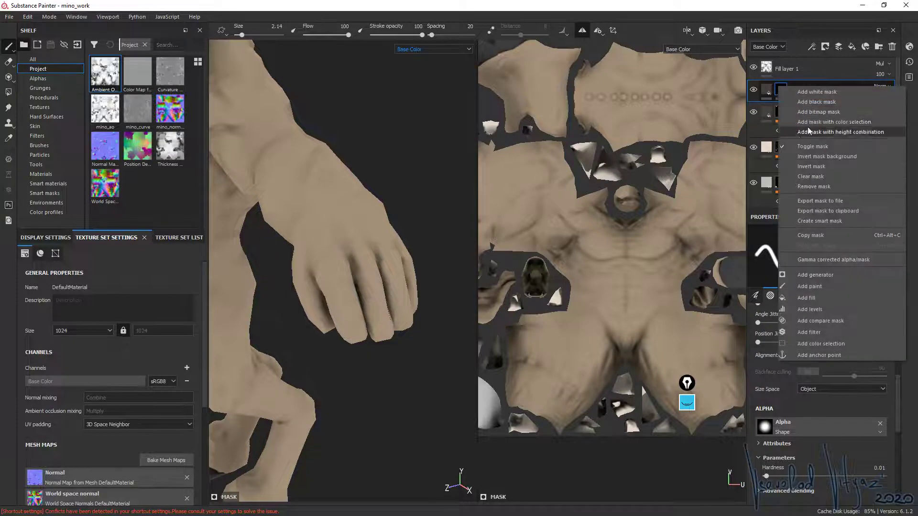
click(813, 101)
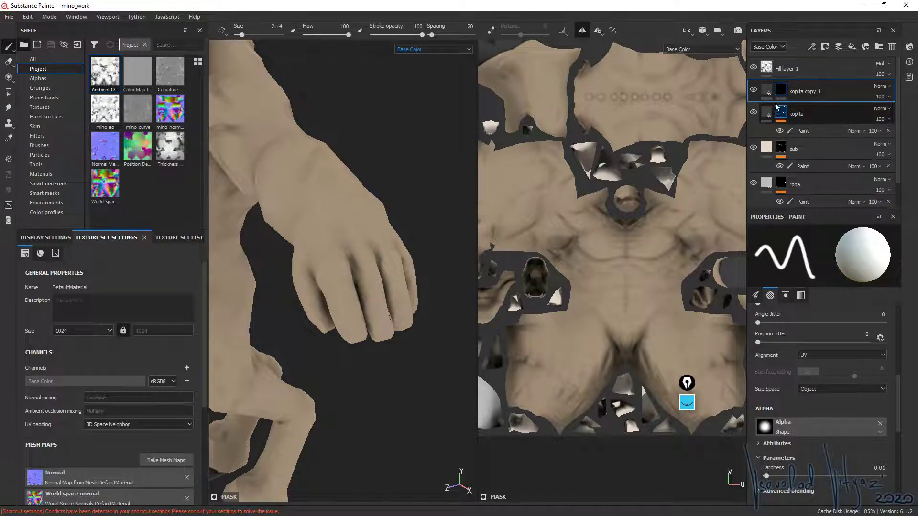
right_click(780, 90)
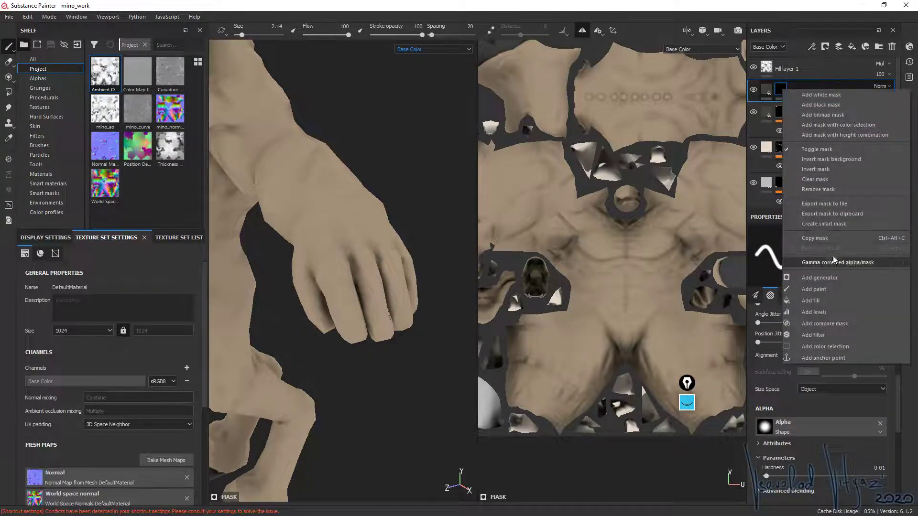
click(836, 291)
mouse_move(408, 300)
alt+right_down()
mouse_move(357, 281)
mouse_move(369, 303)
alt+right_up()
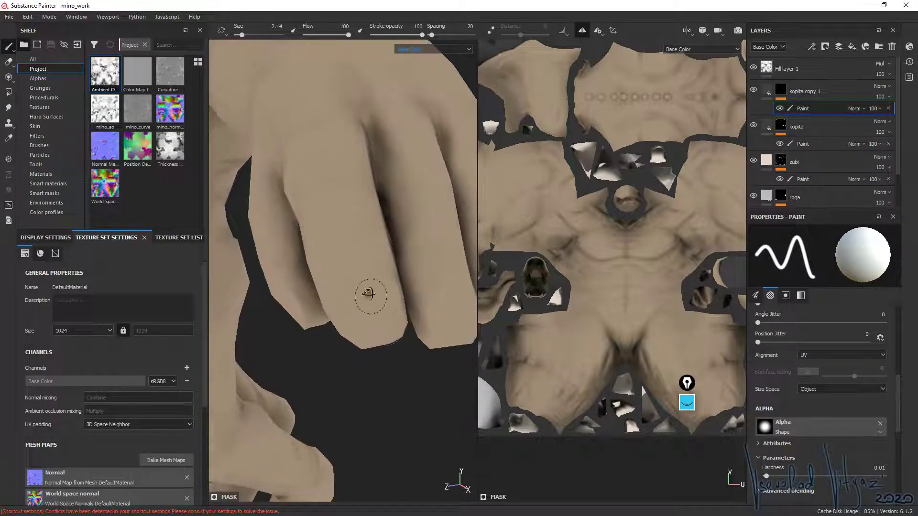
- Paint a dark spot on the second fingertip, then orbit to the horn base
mouse_move(369, 305)
mouse_down()
mouse_move(382, 318)
mouse_move(364, 325)
mouse_move(366, 303)
mouse_move(383, 319)
mouse_move(363, 303)
mouse_move(329, 321)
mouse_move(349, 318)
mouse_move(341, 306)
mouse_move(323, 308)
mouse_move(330, 337)
mouse_move(356, 295)
mouse_move(316, 316)
mouse_up()
mouse_move(354, 339)
mouse_down()
mouse_move(374, 340)
mouse_move(349, 346)
mouse_move(366, 345)
mouse_move(354, 316)
mouse_move(392, 345)
mouse_move(397, 338)
mouse_move(353, 213)
mouse_move(283, 199)
mouse_move(303, 191)
mouse_move(318, 277)
mouse_move(356, 258)
mouse_up()
mouse_move(356, 258)
alt+right_down()
mouse_move(379, 291)
mouse_move(388, 277)
mouse_move(360, 242)
alt+right_up()
alt+middle_drag(359, 242, 376, 236)
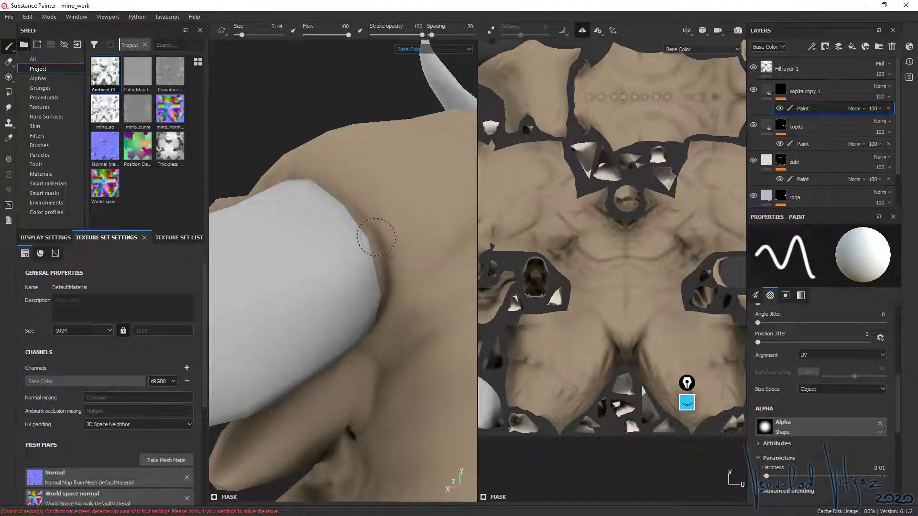
mouse_move(399, 285)
alt+mouse_down()
mouse_move(389, 258)
mouse_move(332, 246)
mouse_move(311, 253)
alt+mouse_up()
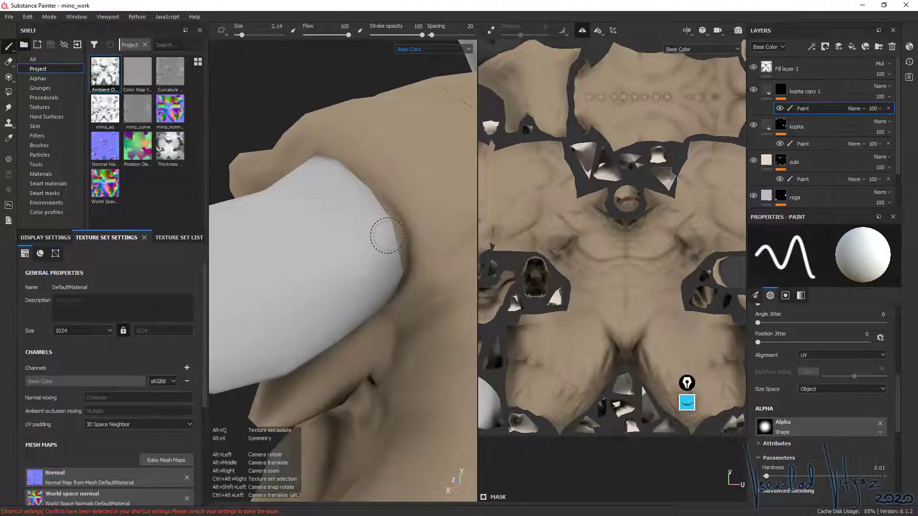
alt+drag(381, 230, 395, 247)
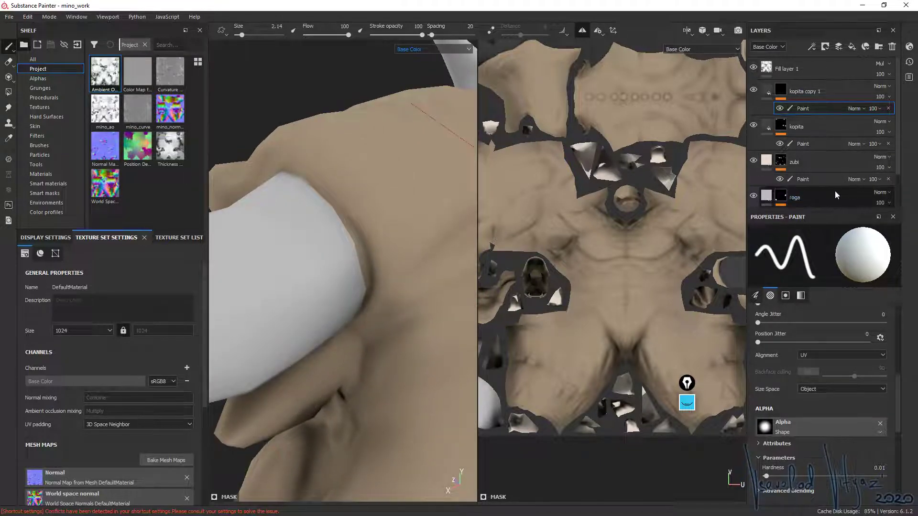
scroll(850, 170, down, 1)
- Shrink the roga layer's paint brush to 0.93 with Tangent | Wrap stroke alignment
click(806, 186)
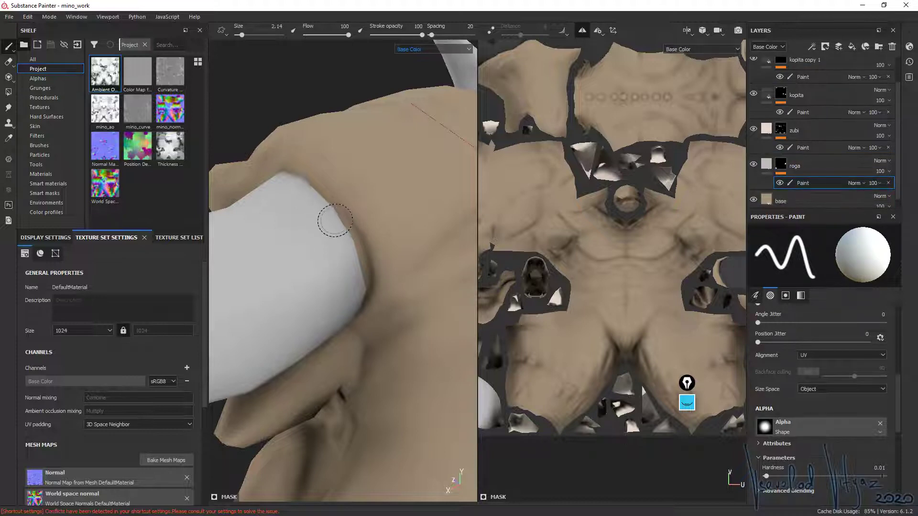
ctrl+right_drag(334, 220, 315, 221)
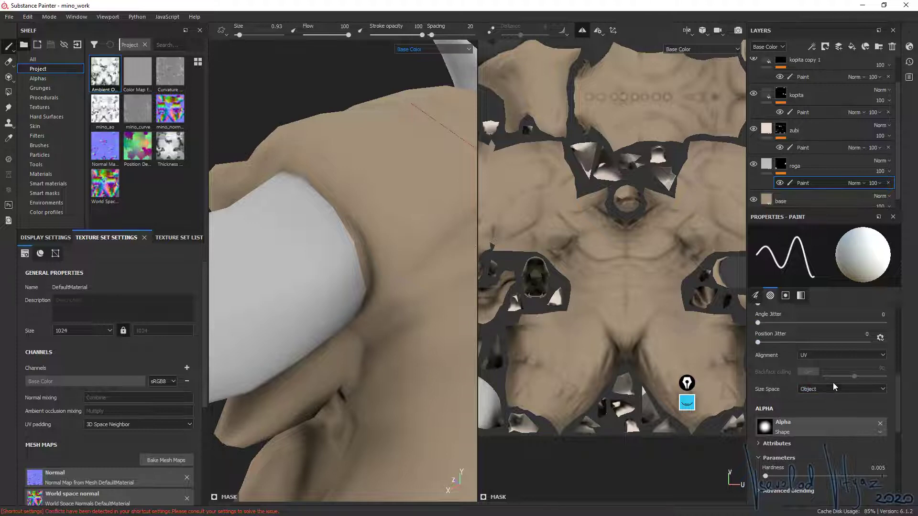
click(827, 354)
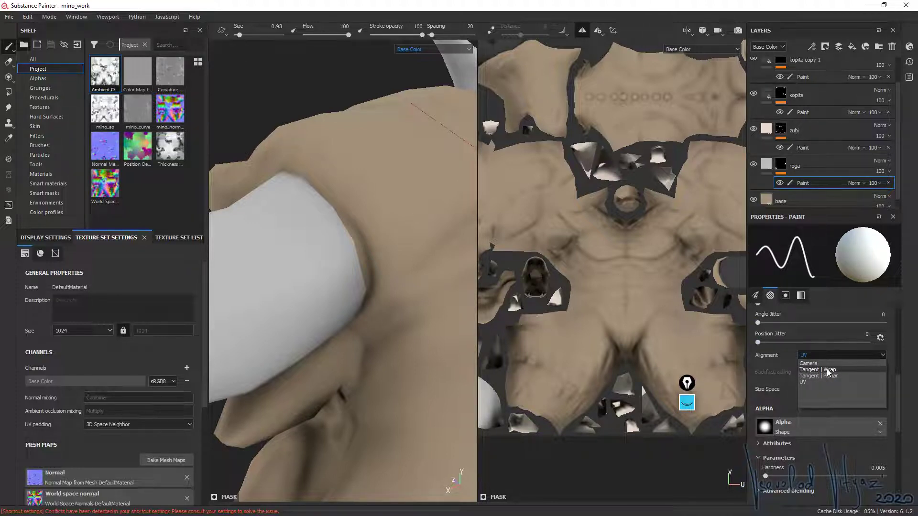
click(828, 370)
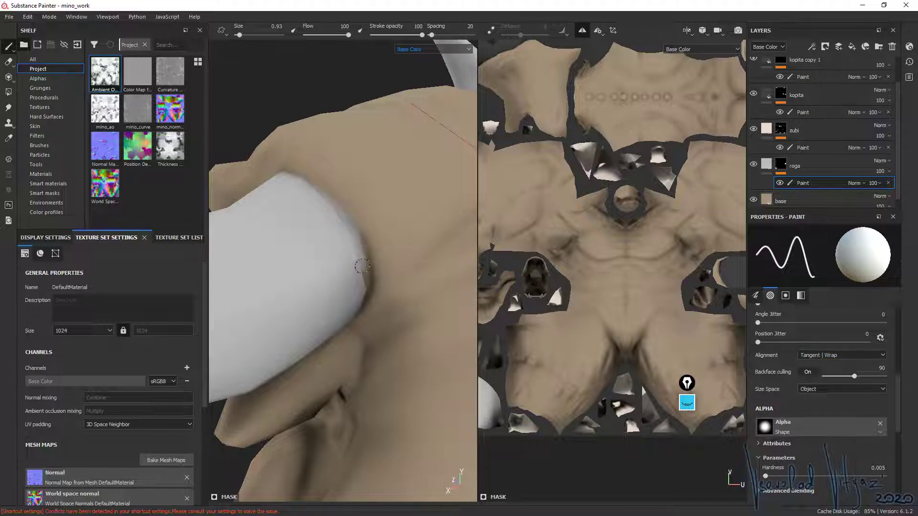
- Inspect the white horn from several angles, then switch brush alignment to Camera
alt+drag(361, 266, 361, 266)
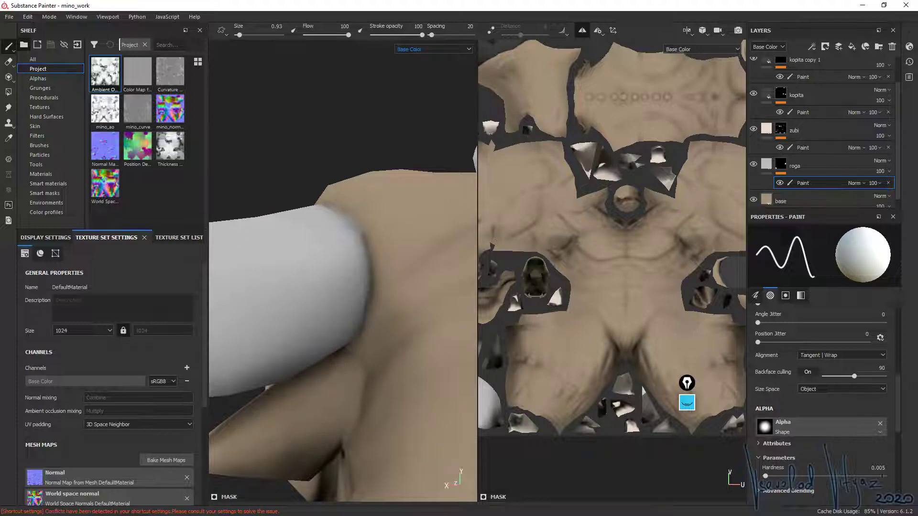
alt+drag(334, 230, 311, 200)
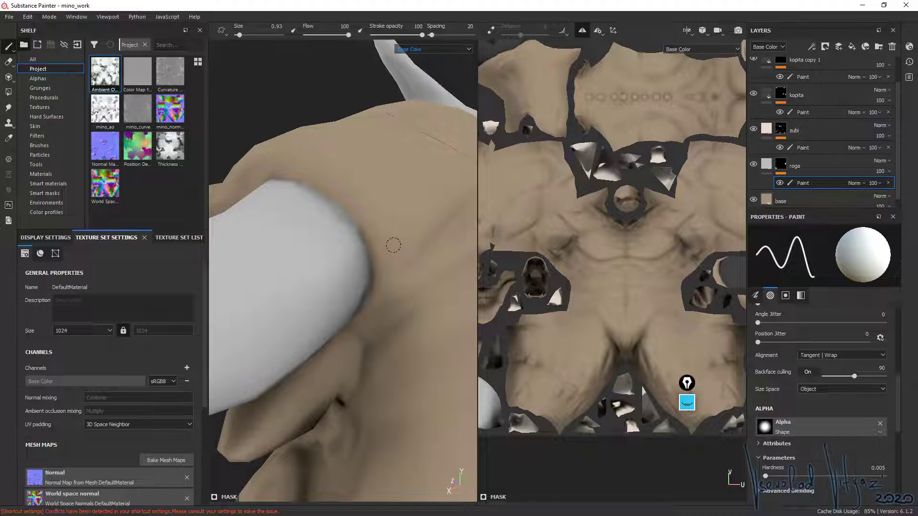
mouse_move(377, 248)
alt+mouse_down()
mouse_move(283, 229)
mouse_move(331, 216)
alt+mouse_up()
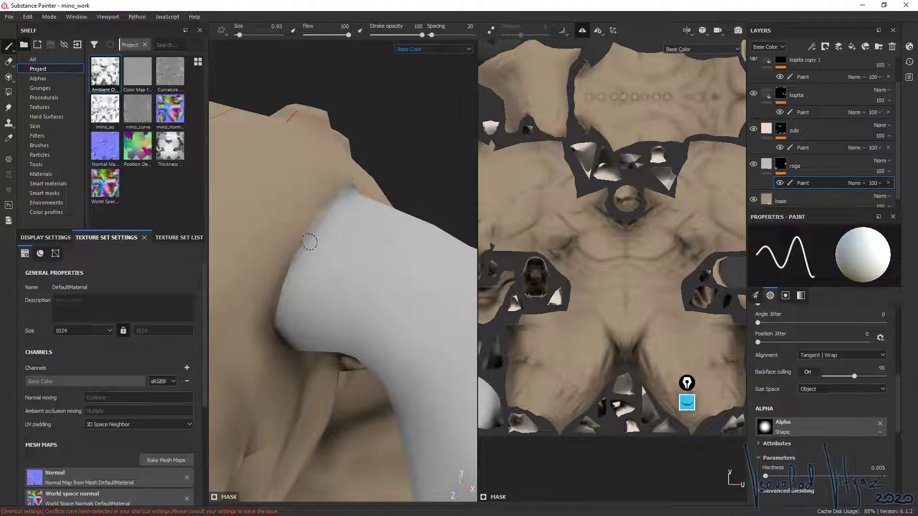
alt+drag(360, 208, 368, 198)
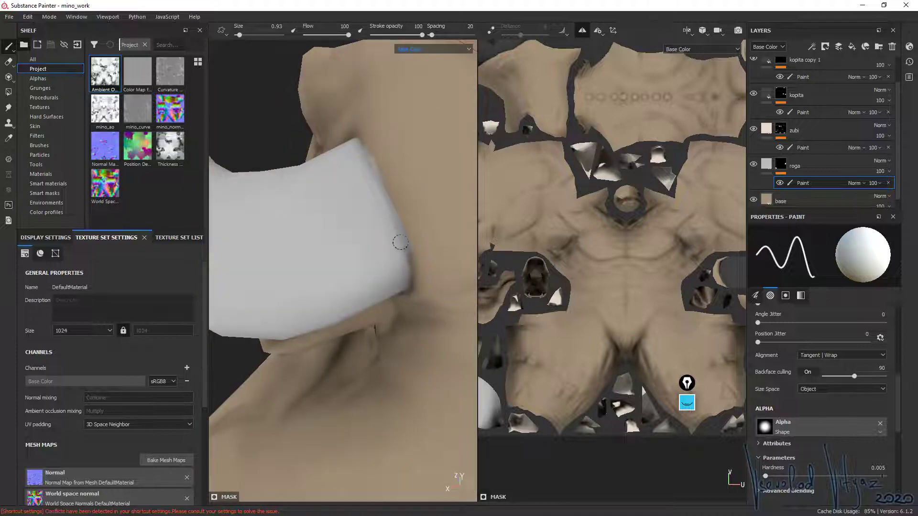
mouse_move(403, 261)
alt+mouse_down()
mouse_move(389, 205)
mouse_move(402, 203)
alt+mouse_up()
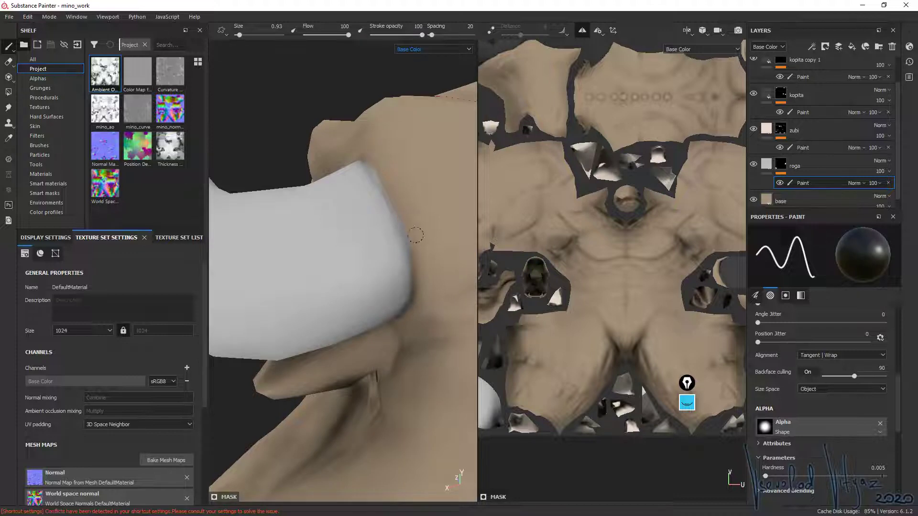
alt+drag(417, 248, 387, 174)
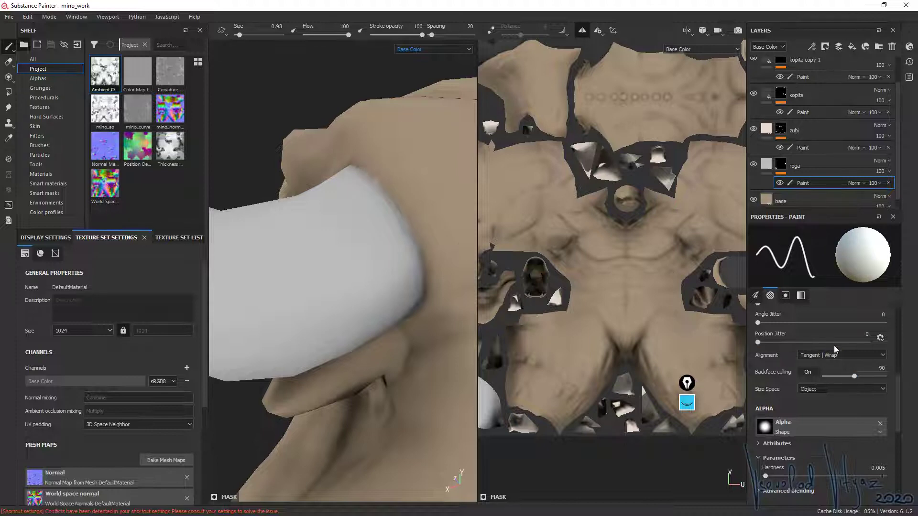
alt+drag(427, 303, 380, 266)
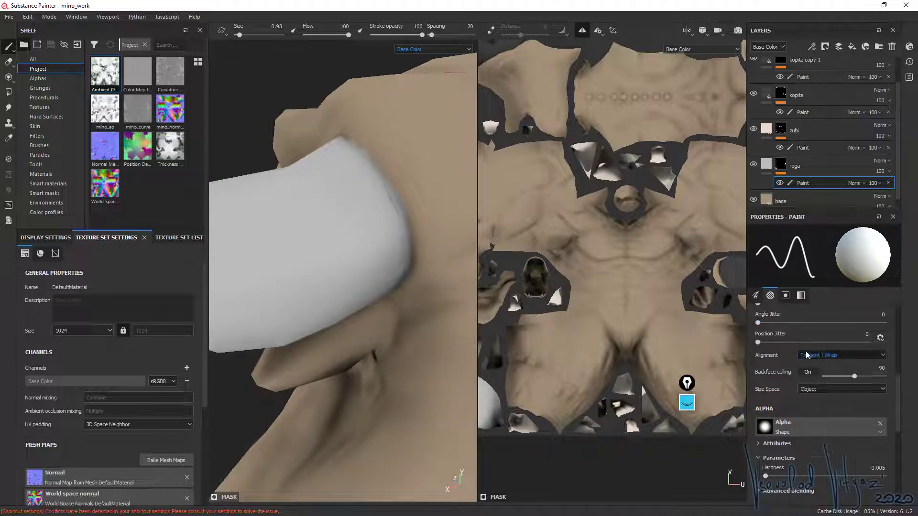
click(841, 355)
click(822, 386)
mouse_move(344, 193)
alt+mouse_down()
mouse_move(402, 266)
mouse_move(411, 215)
alt+mouse_up()
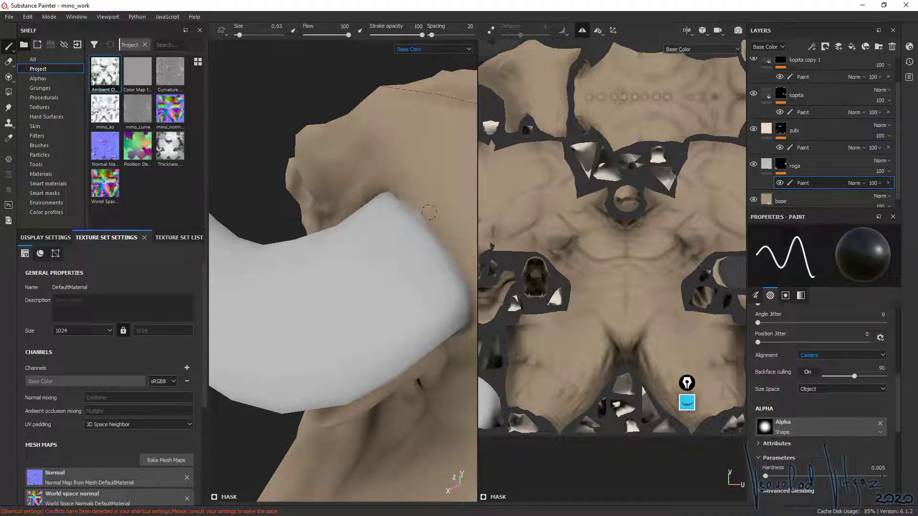
- Zoom out from the horn to the whole minotaur, then in on its hand and fingernails
mouse_move(423, 220)
alt+mouse_down()
mouse_move(281, 190)
mouse_move(223, 219)
mouse_move(384, 292)
alt+mouse_up()
scroll(385, 292, up, 5)
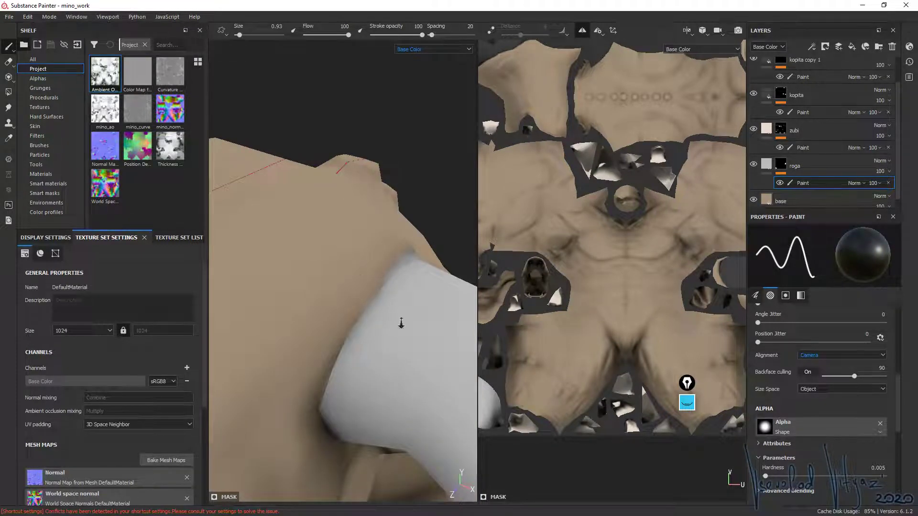
alt+right_drag(401, 323, 261, 348)
alt+middle_drag(261, 347, 391, 357)
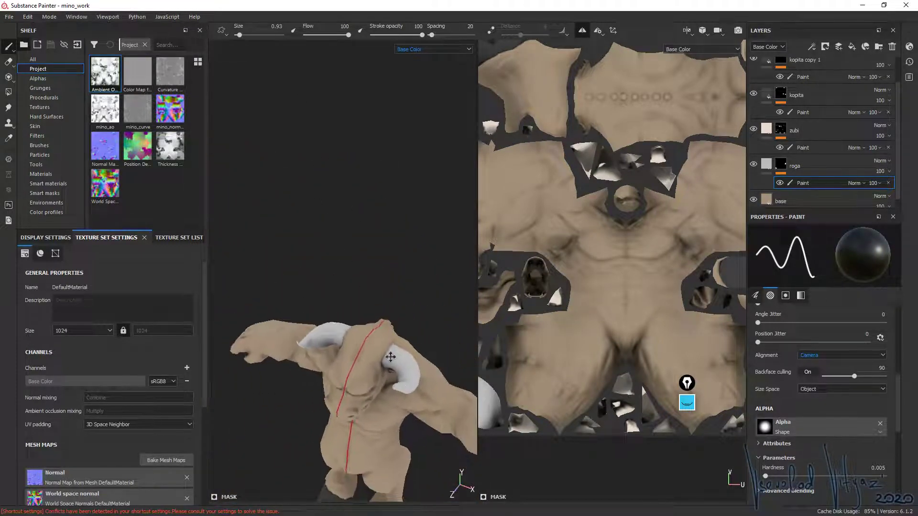
alt+right_drag(391, 356, 363, 357)
mouse_move(363, 357)
alt+mouse_down()
mouse_move(316, 354)
mouse_move(298, 284)
mouse_move(276, 277)
mouse_move(303, 256)
mouse_move(416, 215)
alt+mouse_up()
alt+right_drag(416, 215, 377, 282)
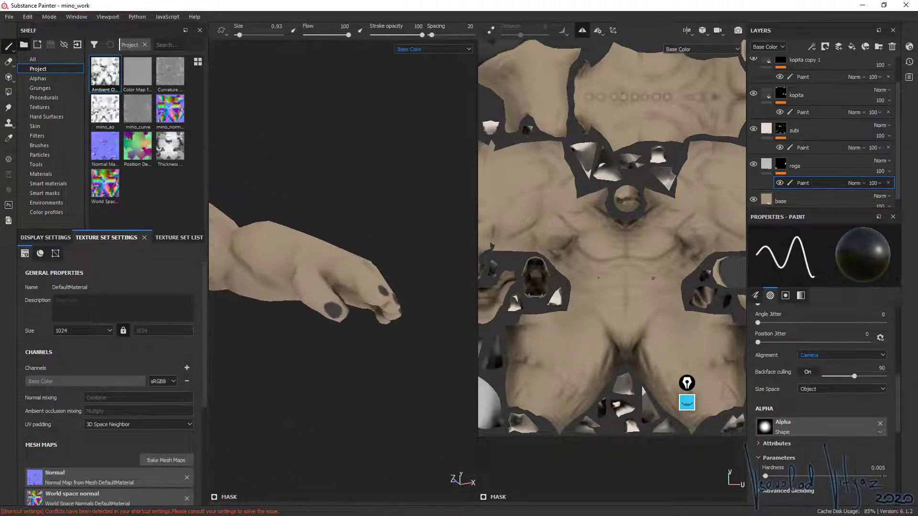
- Rename the kopita copy 1 layer to nogti
click(812, 74)
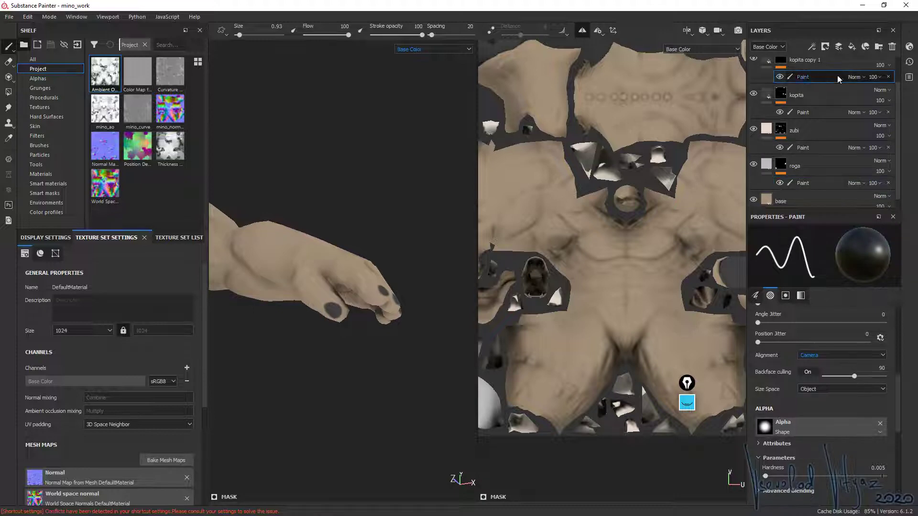
double_click(801, 61)
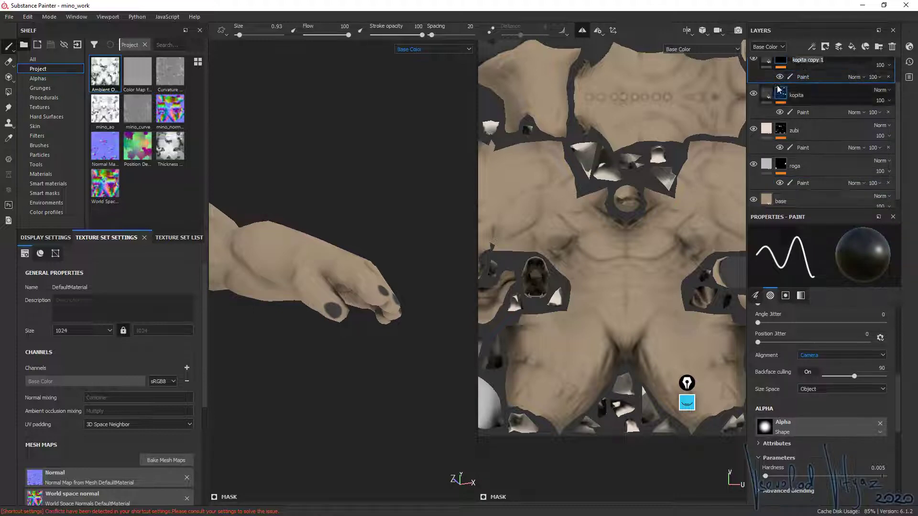
text(nogti)
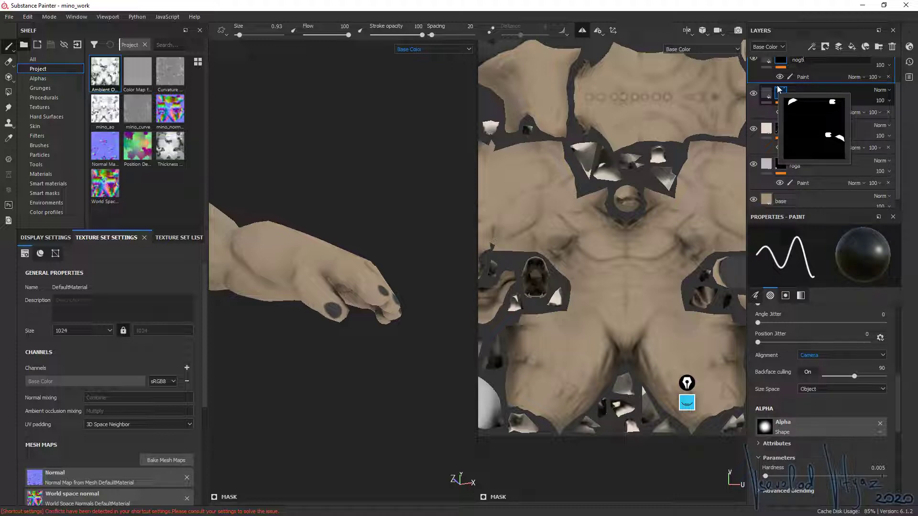
key(Return)
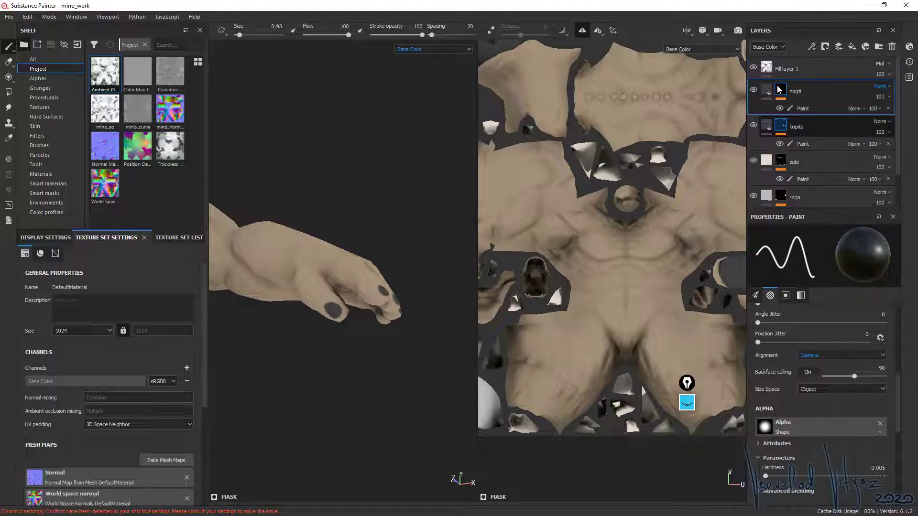
- Select nogti's paint content and view the full body with both hands visible
mouse_move(369, 259)
alt+mouse_down()
mouse_move(454, 414)
mouse_move(353, 266)
alt+mouse_up()
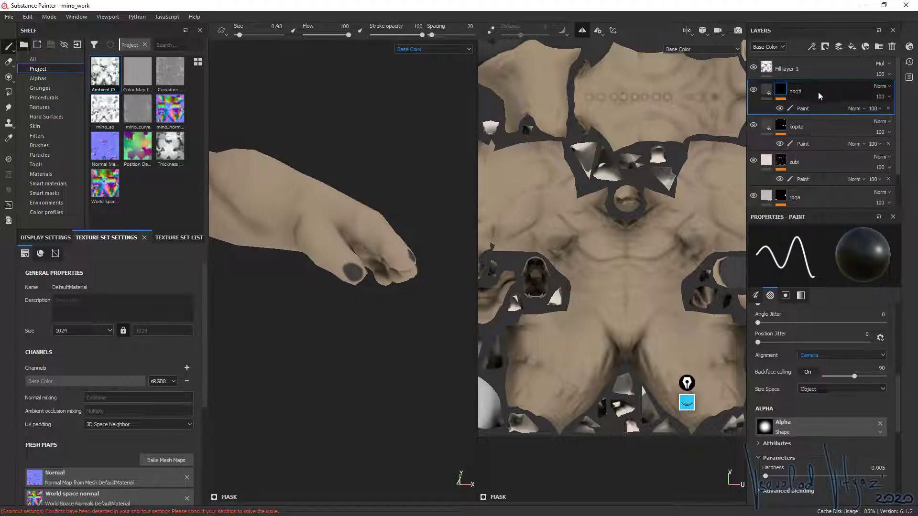
click(802, 109)
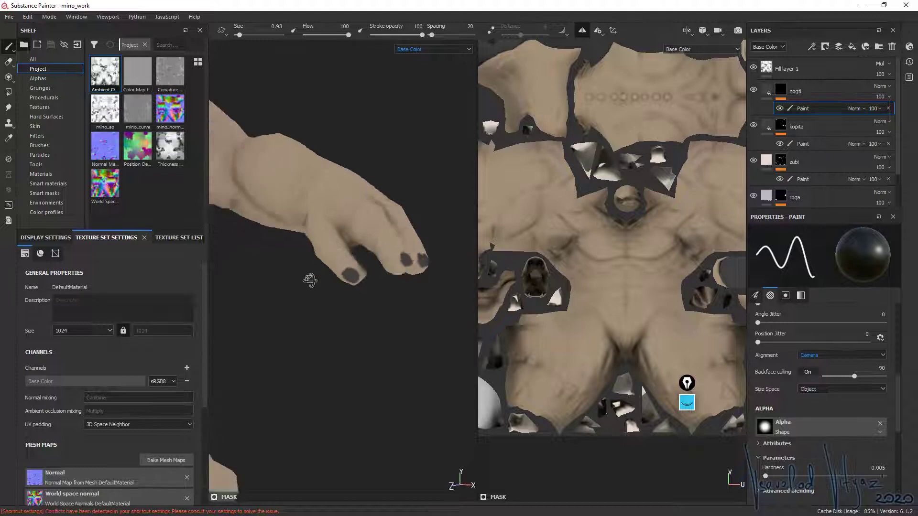
mouse_move(354, 265)
alt+mouse_down()
mouse_move(322, 223)
mouse_move(421, 206)
alt+mouse_up()
mouse_move(359, 270)
alt+mouse_down()
mouse_move(349, 276)
mouse_move(409, 188)
mouse_move(379, 250)
alt+mouse_up()
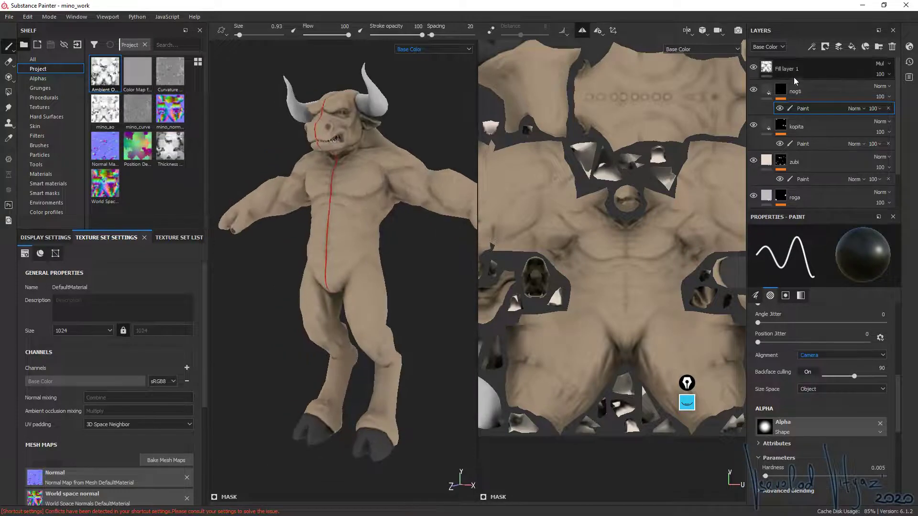
mouse_move(358, 296)
alt+mouse_down()
mouse_move(346, 257)
mouse_move(352, 283)
mouse_move(322, 253)
mouse_move(346, 254)
mouse_move(333, 256)
alt+mouse_up()
- Set the nogti fill colour to a desaturated, brightened warm tan
click(768, 90)
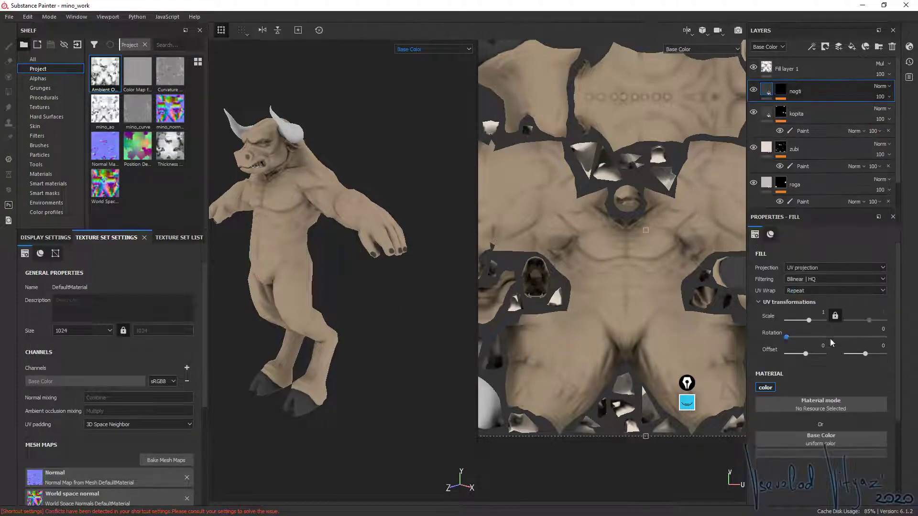
click(822, 440)
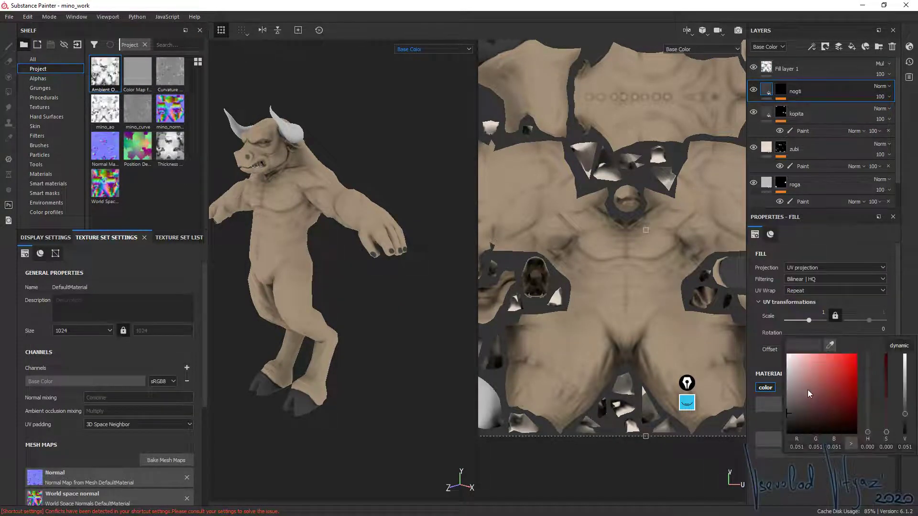
drag(807, 389, 822, 371)
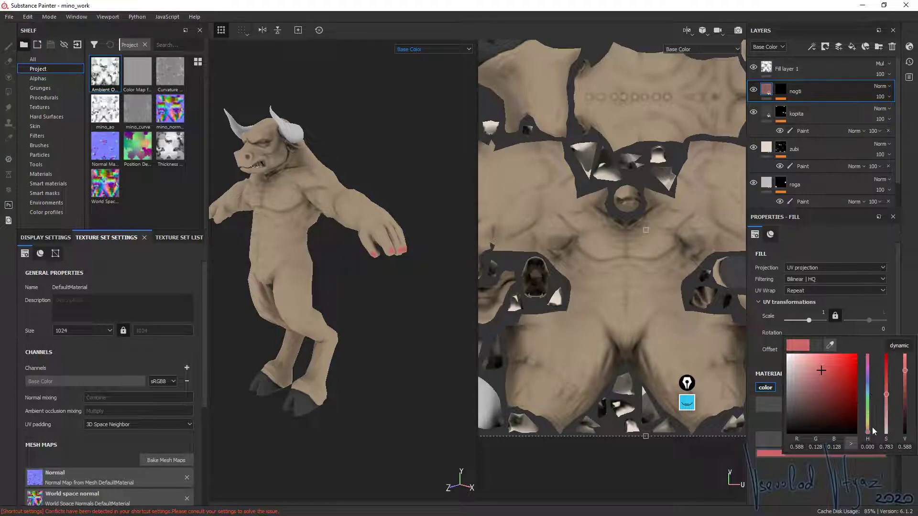
drag(868, 431, 868, 426)
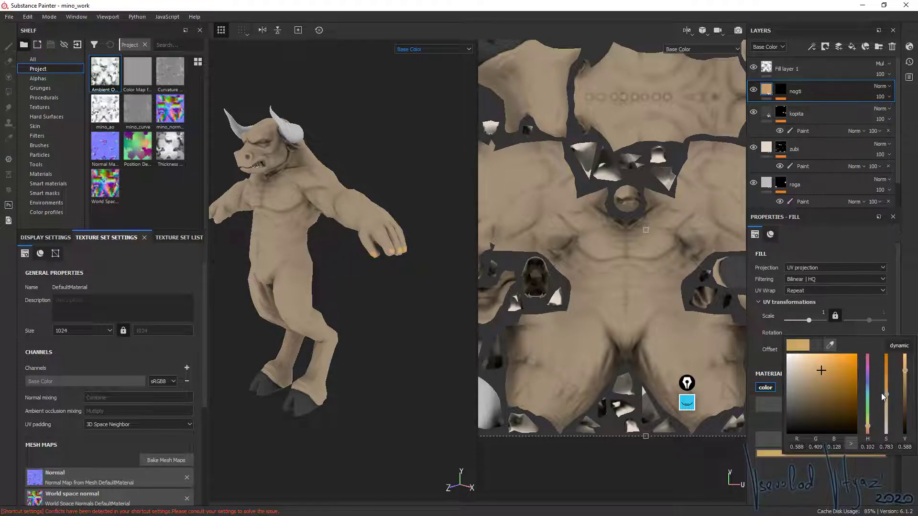
mouse_move(883, 394)
mouse_down()
mouse_move(886, 368)
mouse_move(905, 396)
mouse_up()
drag(868, 428, 867, 428)
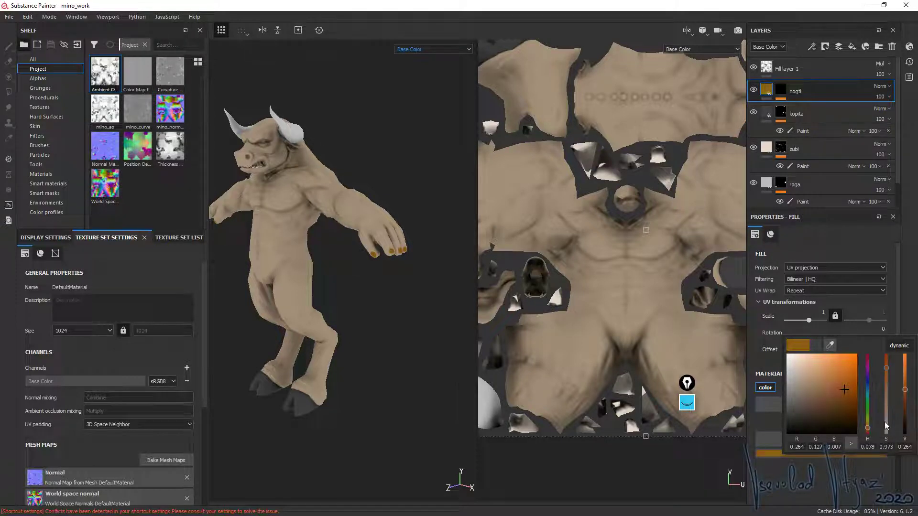
drag(884, 376, 892, 422)
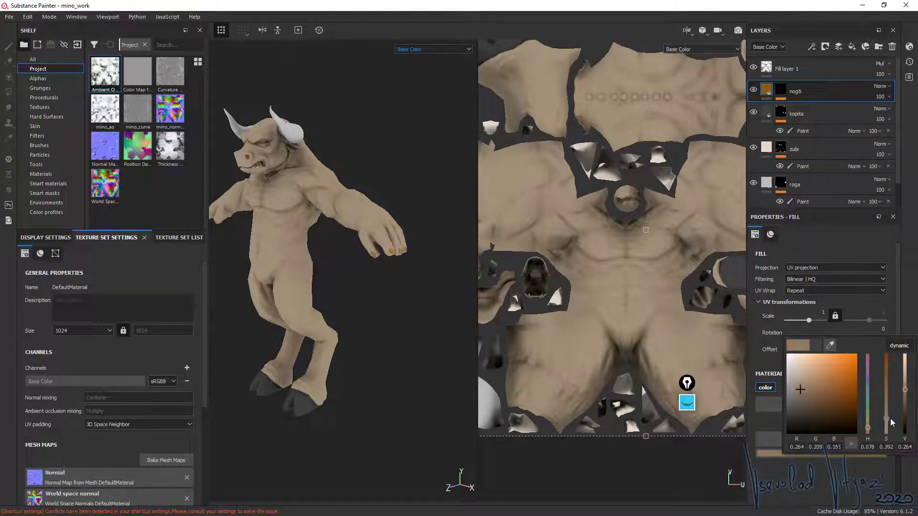
drag(908, 392, 905, 383)
- Check the fingernails close up, making the nail colour slightly brighter and more saturated
mouse_move(324, 307)
alt+right_down()
mouse_move(420, 369)
mouse_move(402, 252)
mouse_move(361, 379)
alt+right_up()
mouse_move(361, 378)
alt+mouse_down()
mouse_move(379, 263)
mouse_move(424, 263)
alt+mouse_up()
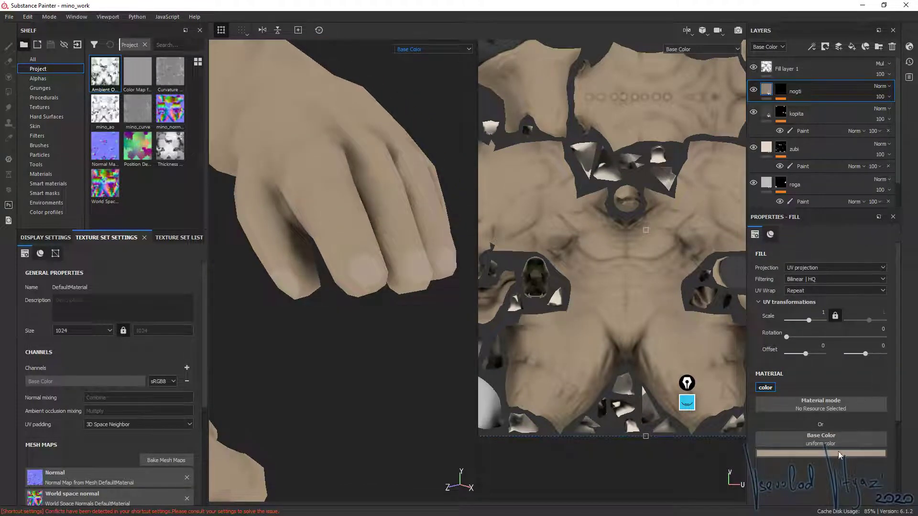
click(864, 453)
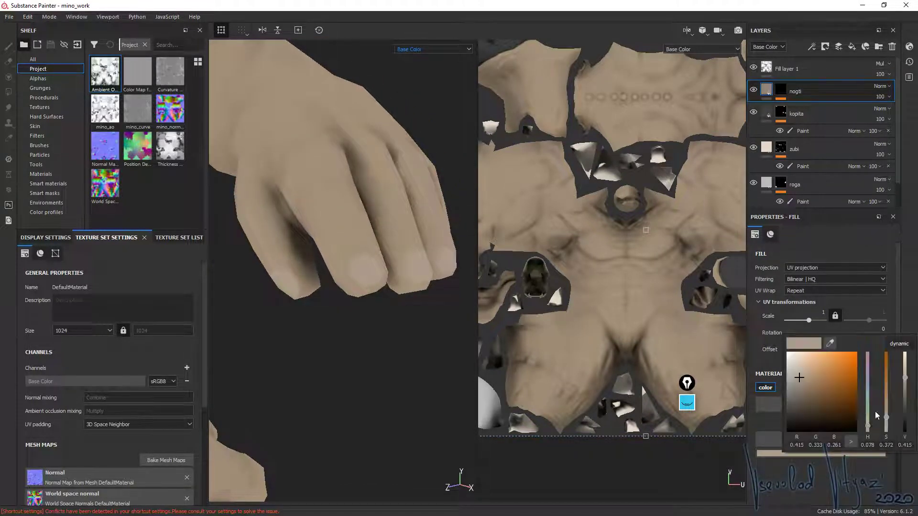
drag(906, 379, 906, 376)
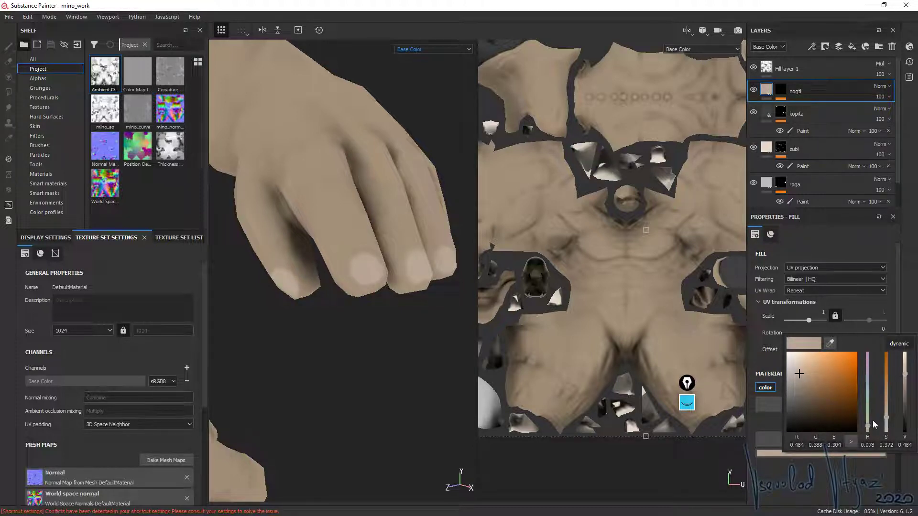
drag(883, 420, 886, 415)
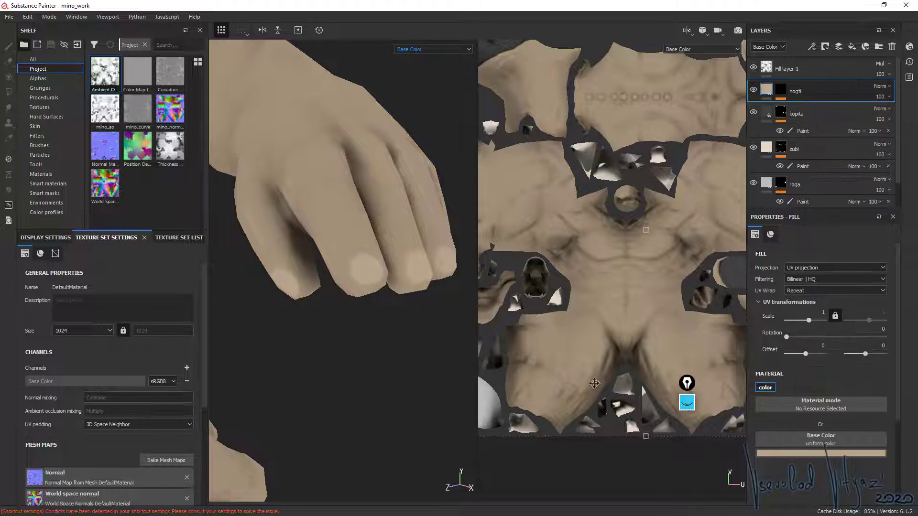
alt+drag(315, 144, 328, 130)
alt+right_drag(328, 130, 354, 205)
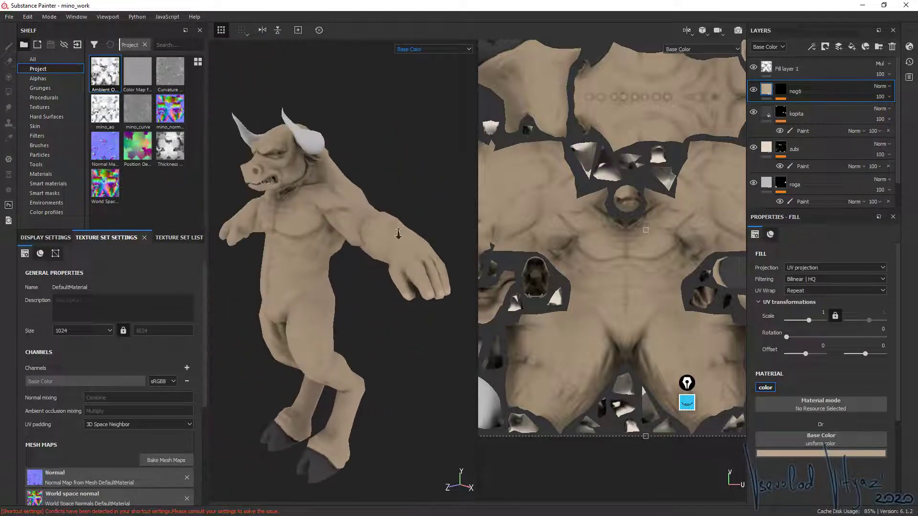
mouse_move(354, 206)
alt+mouse_down()
mouse_move(363, 212)
mouse_move(358, 206)
alt+mouse_up()
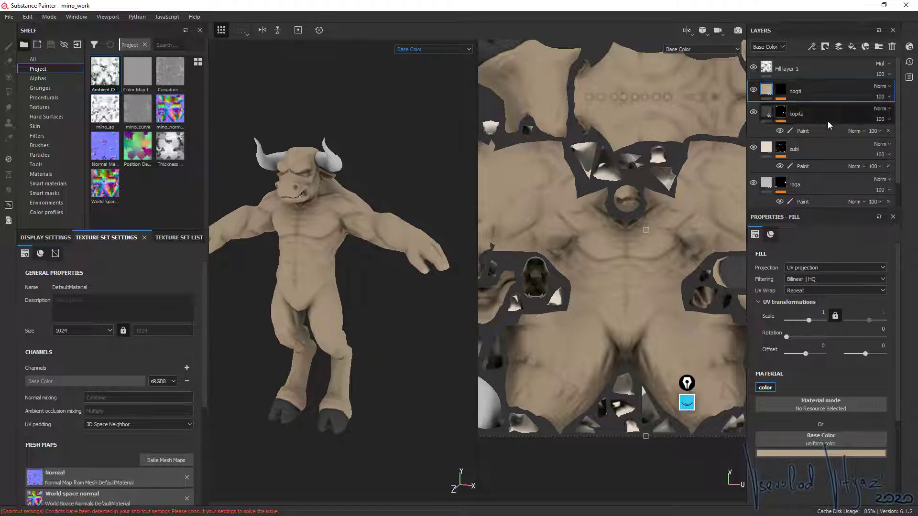
scroll(841, 181, down, 1)
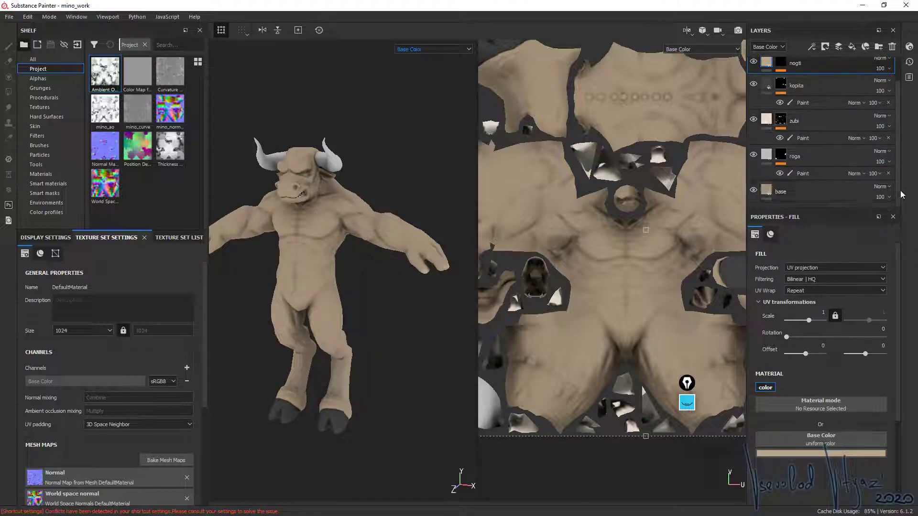
- Group nogti through base into a collapsed folder named COLORS
shift+click(805, 193)
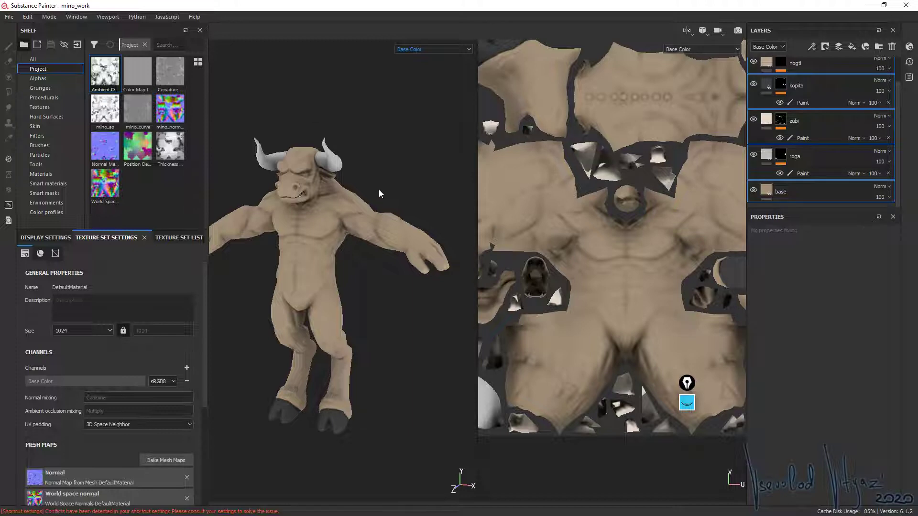
scroll(897, 103, down, 1)
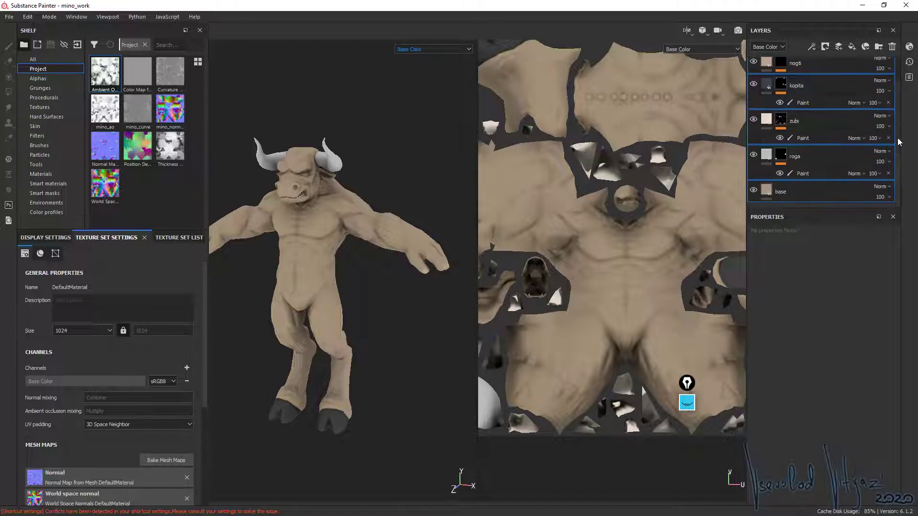
key(ctrl+g)
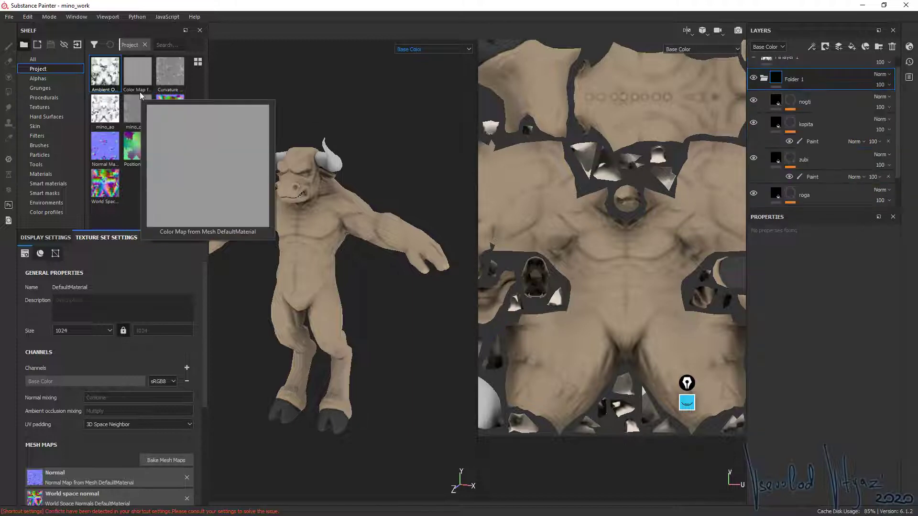
double_click(788, 80)
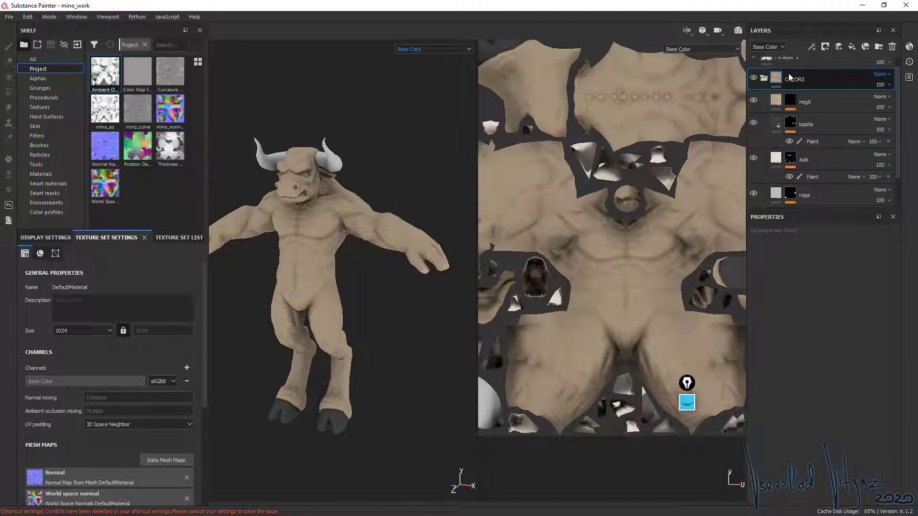
text(COLORS)
key(Return)
click(764, 78)
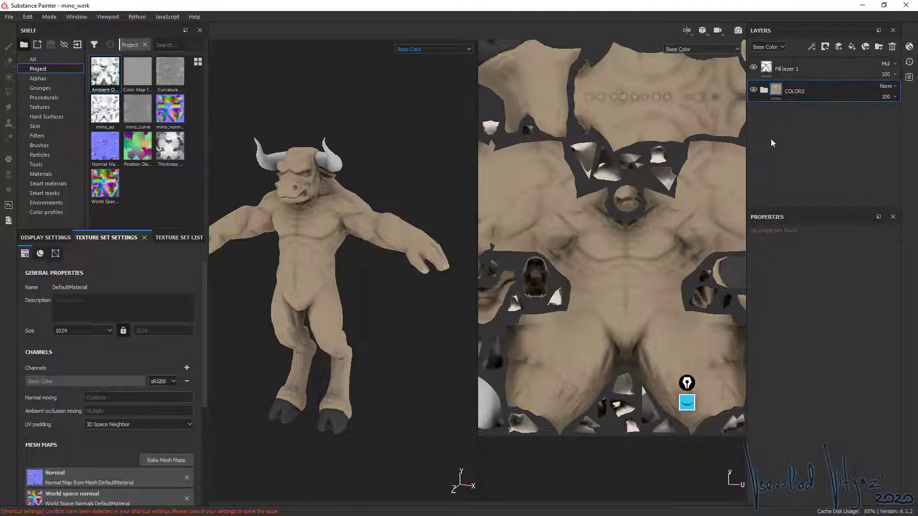
- Show only the 3D view with the minotaur turned toward the viewer
alt+drag(314, 298, 371, 244)
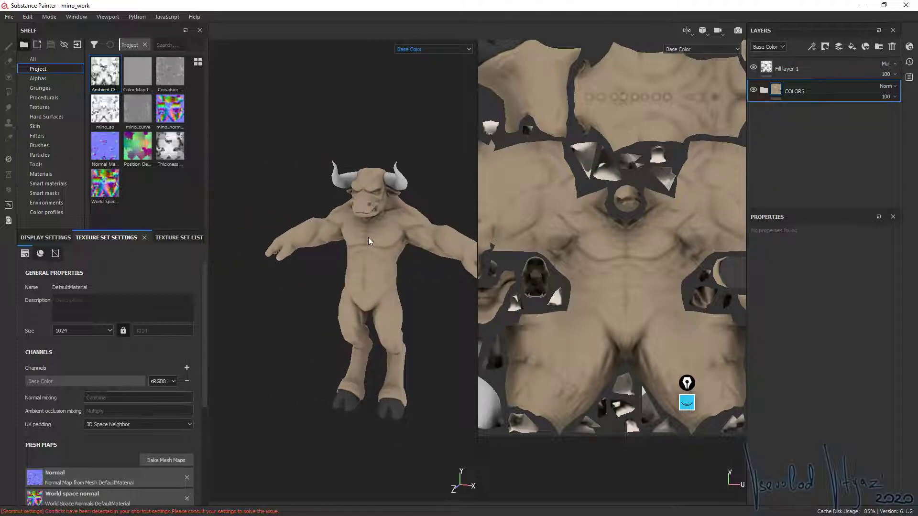
key(F2)
alt+drag(431, 276, 506, 249)
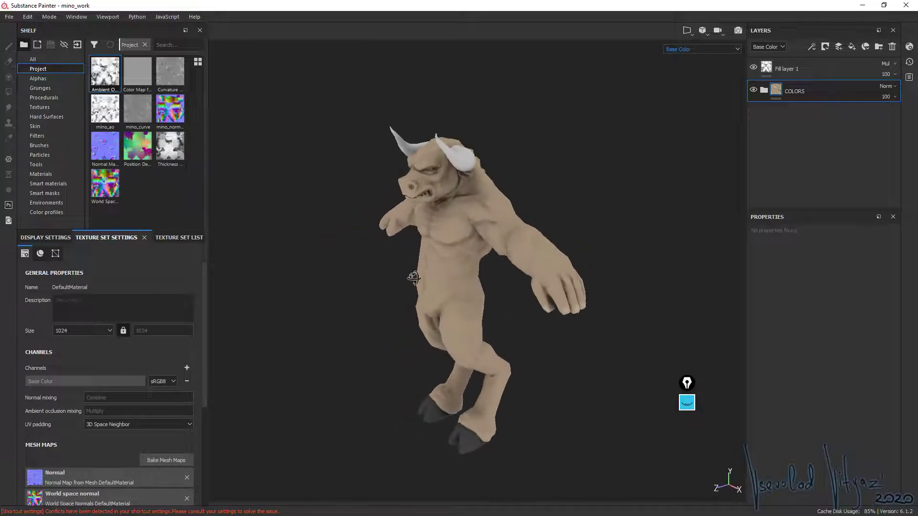
- Delete the old multiply Fill layer 1, inspect the flat tan minotaur, and save the project
click(834, 67)
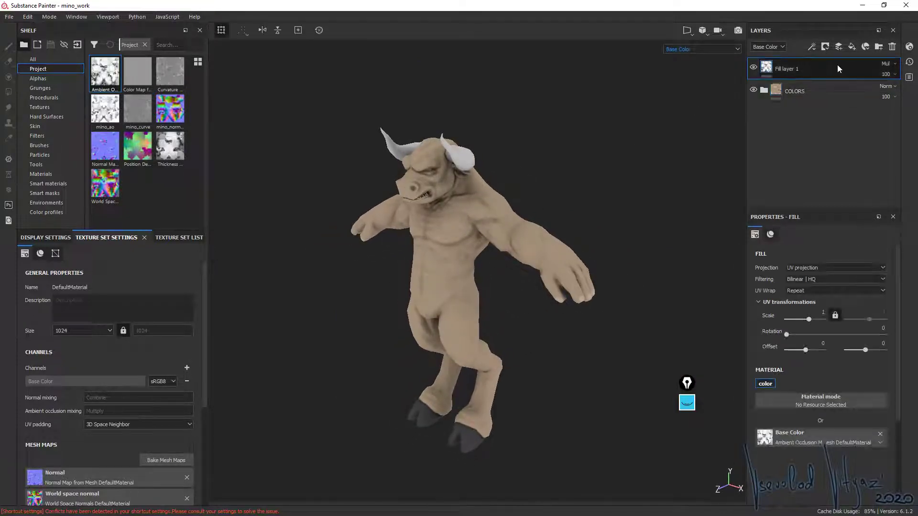
click(892, 50)
mouse_move(578, 203)
alt+mouse_down()
mouse_move(453, 252)
mouse_move(439, 235)
alt+mouse_up()
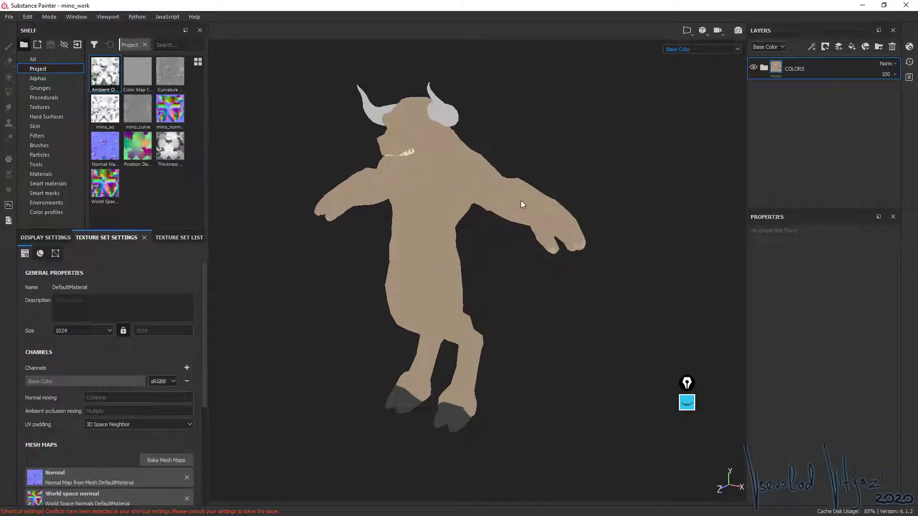
mouse_move(521, 204)
alt+mouse_down()
mouse_move(522, 246)
mouse_move(499, 245)
mouse_move(530, 198)
alt+mouse_up()
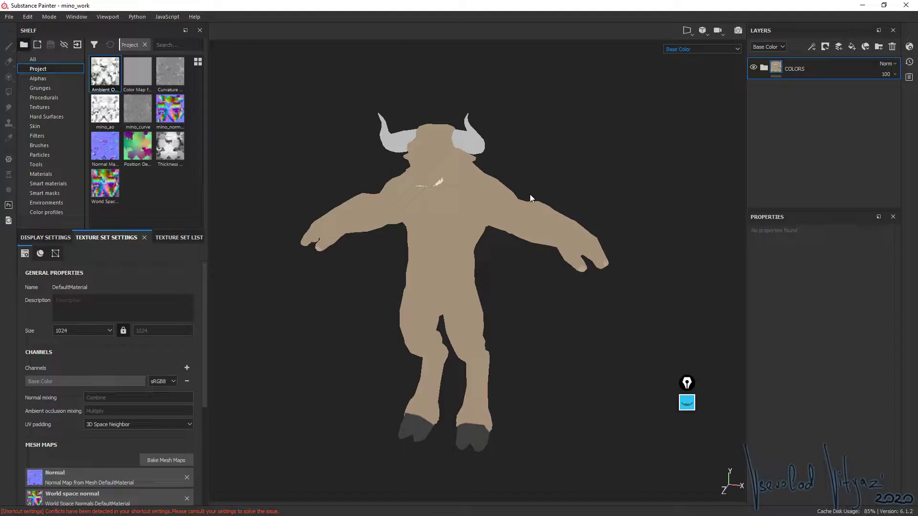
alt+drag(472, 210, 449, 267)
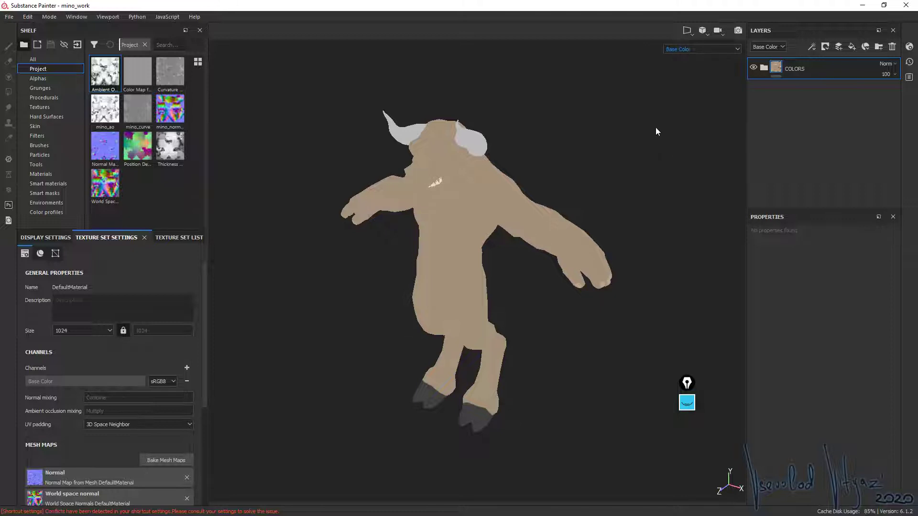
mouse_move(468, 260)
alt+mouse_down()
mouse_move(515, 231)
mouse_move(500, 233)
alt+mouse_up()
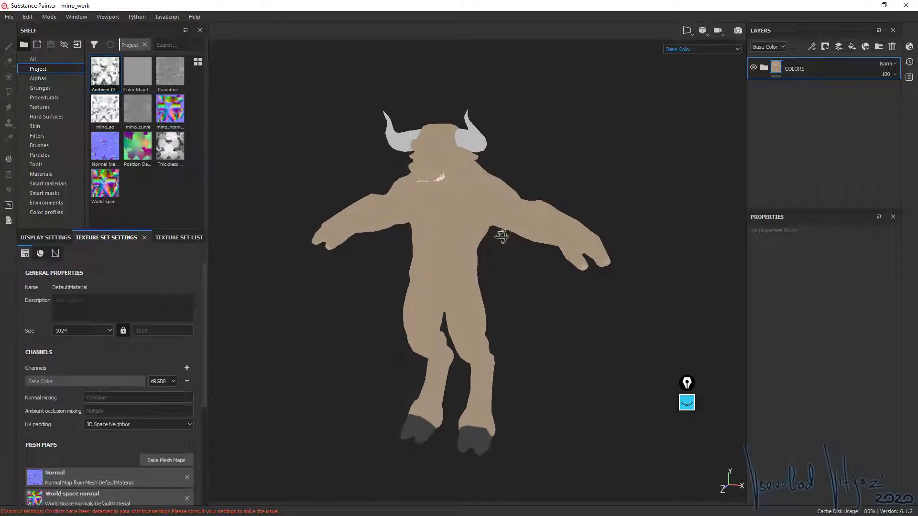
key(ctrl+s)
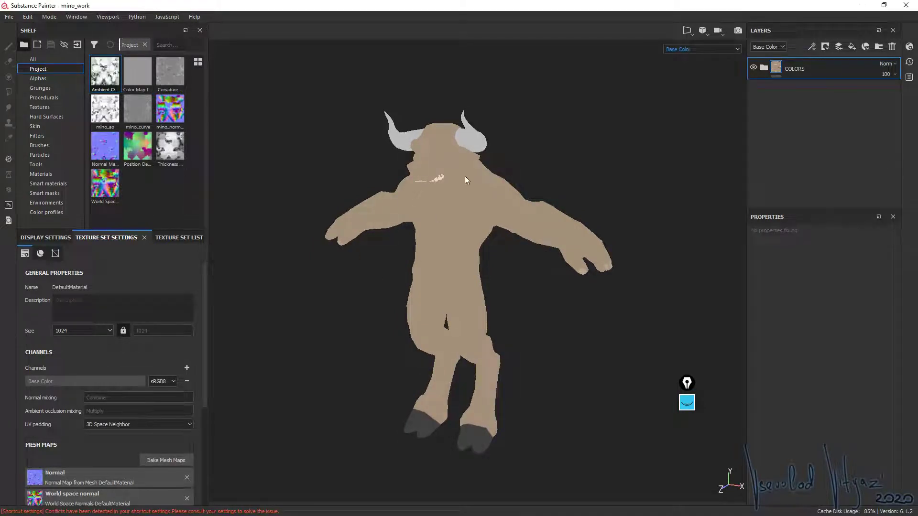
mouse_move(466, 191)
alt+mouse_down()
mouse_move(484, 187)
mouse_move(495, 158)
mouse_move(561, 202)
mouse_move(549, 184)
mouse_move(561, 179)
alt+mouse_up()
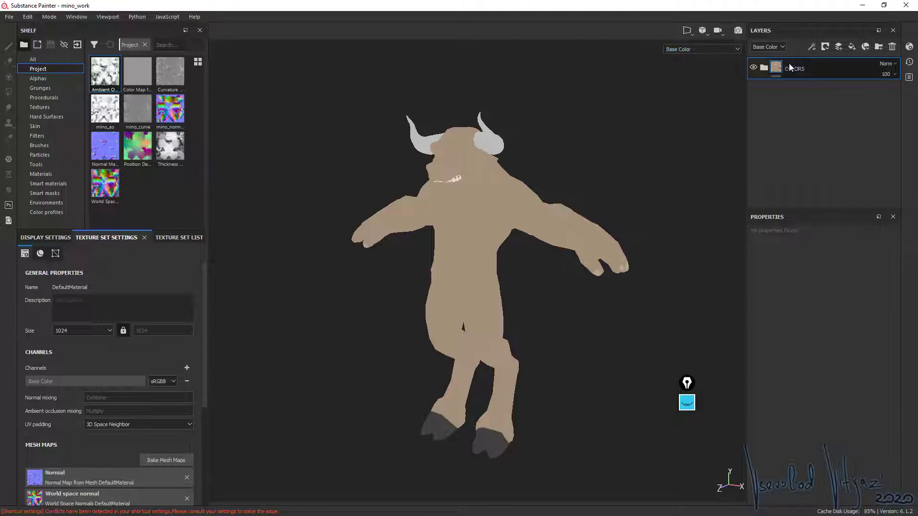
- Add fill layers above COLORS and blend the Curvature map on Fill layer 1 in Overlay
click(851, 47)
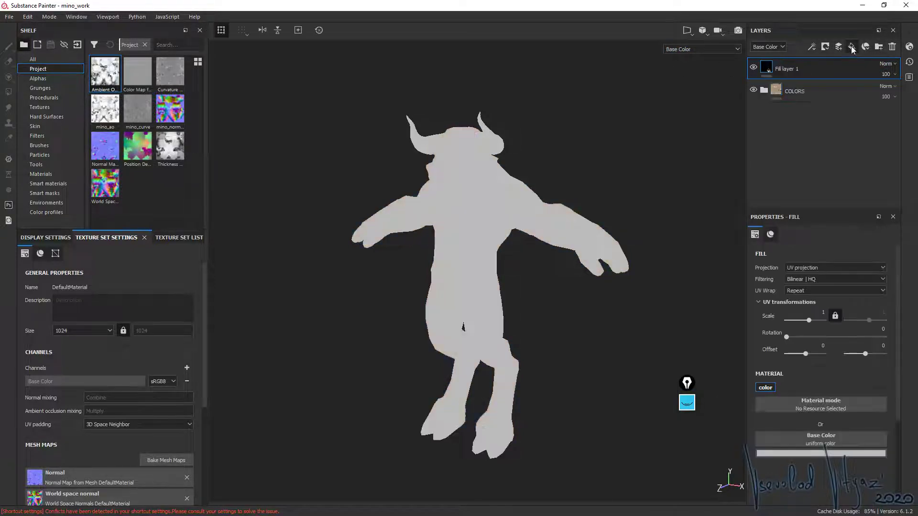
click(851, 47)
click(851, 47)
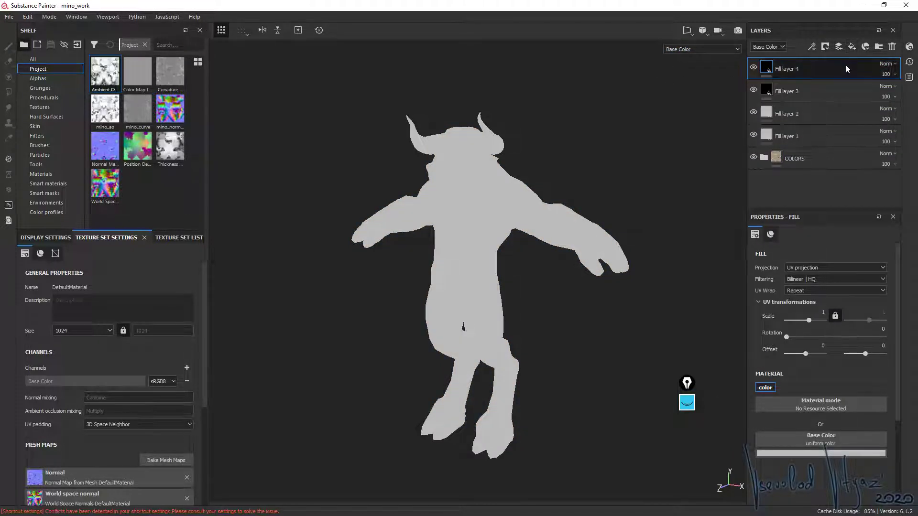
click(792, 146)
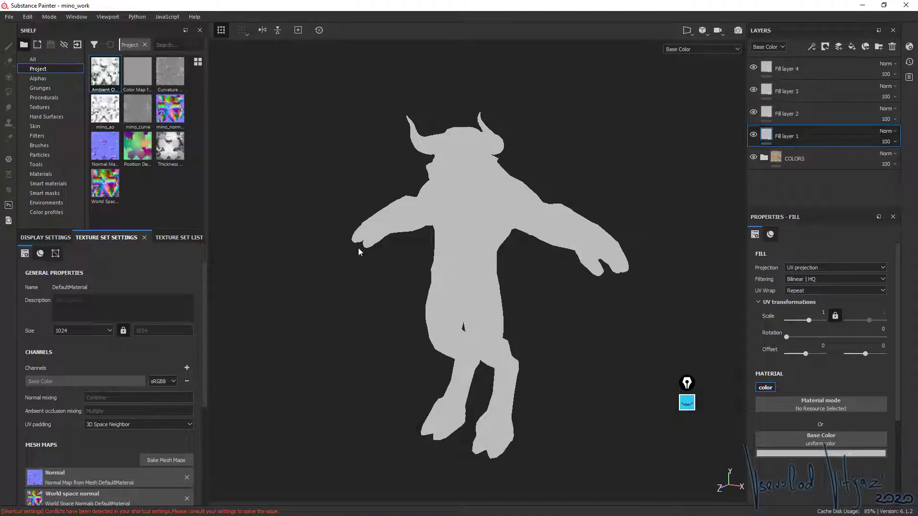
mouse_move(170, 72)
mouse_down()
mouse_move(778, 327)
mouse_move(817, 442)
mouse_up()
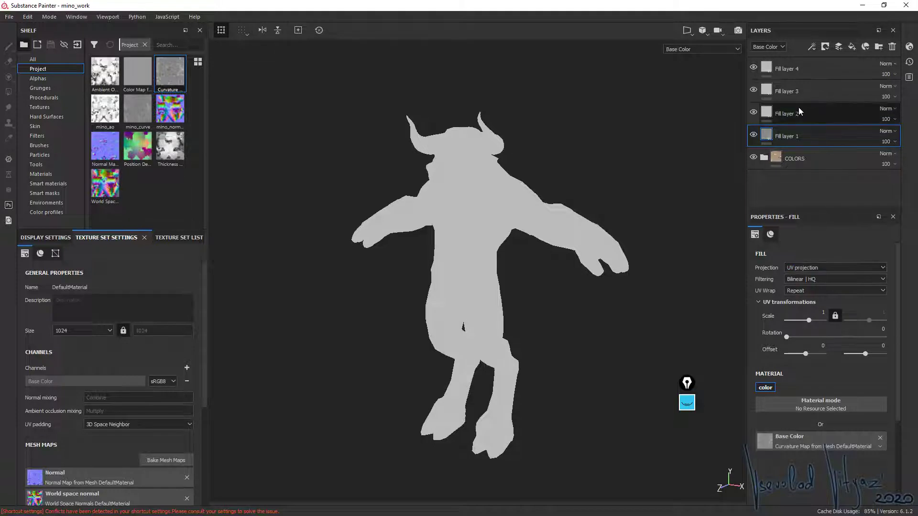
click(753, 67)
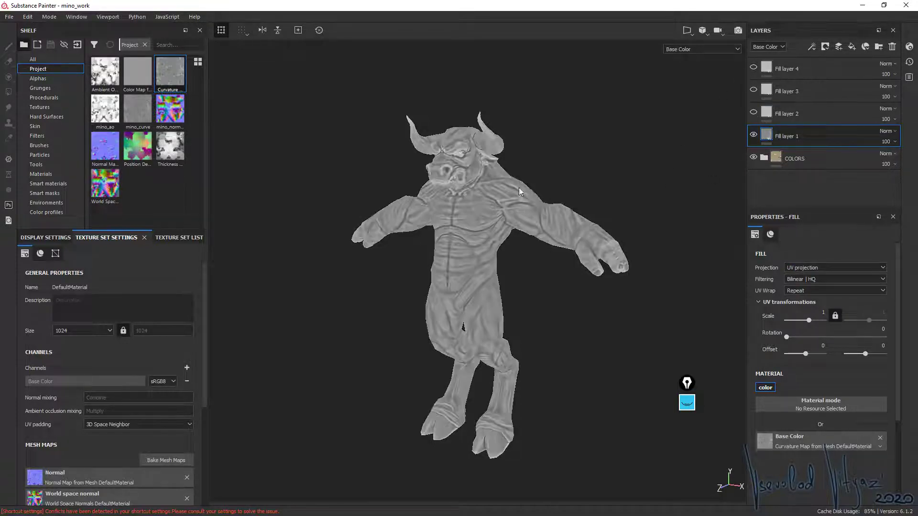
click(887, 131)
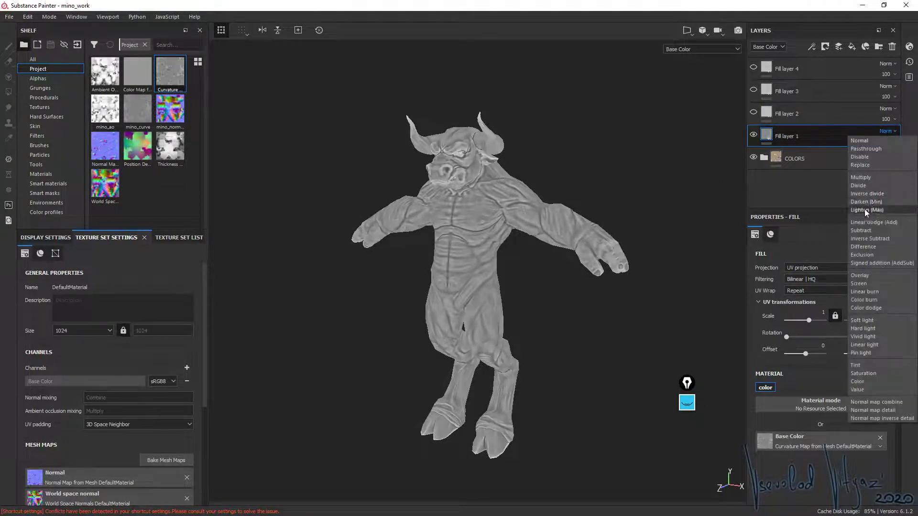
click(868, 276)
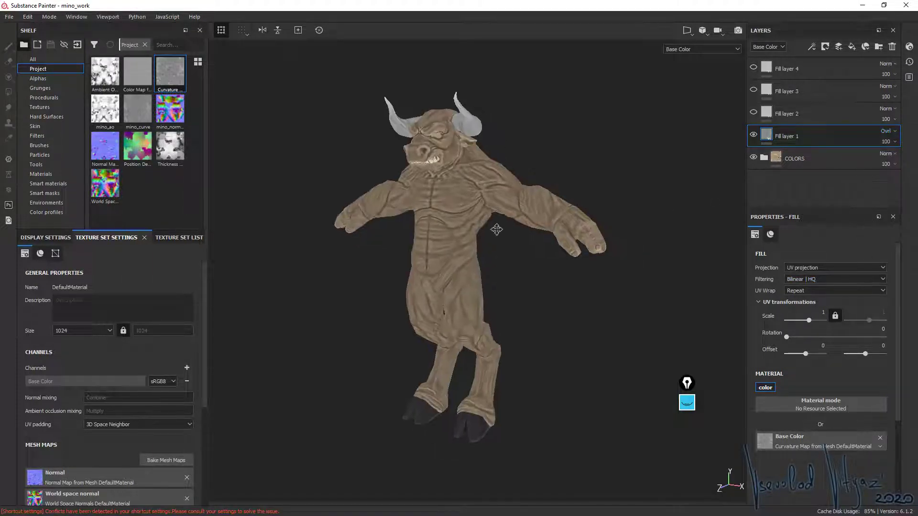
- Compare Overlay with Soft light on the curvature layer and settle back on Overlay
alt+drag(494, 230, 652, 194)
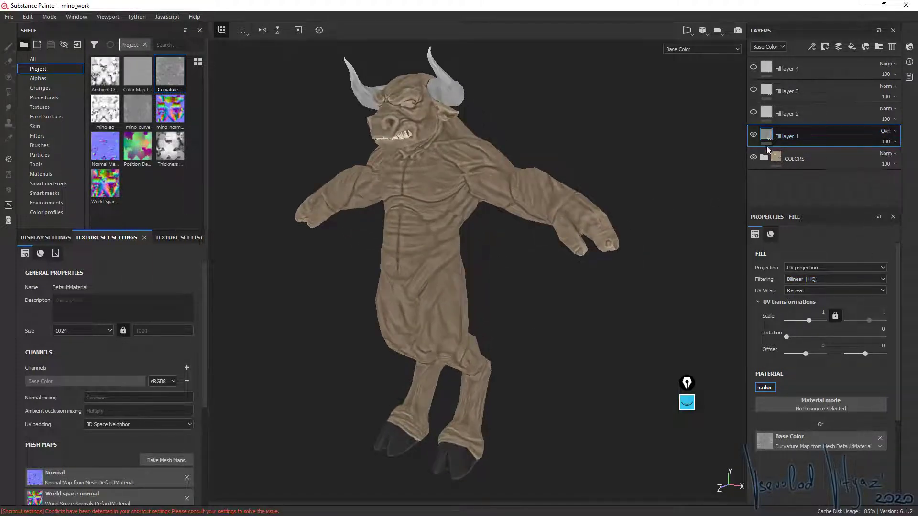
double_click(754, 135)
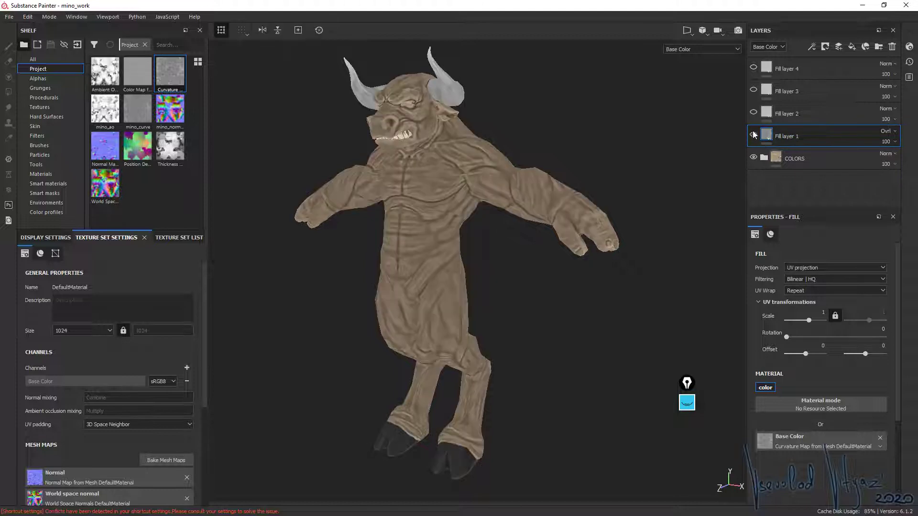
click(889, 131)
click(890, 131)
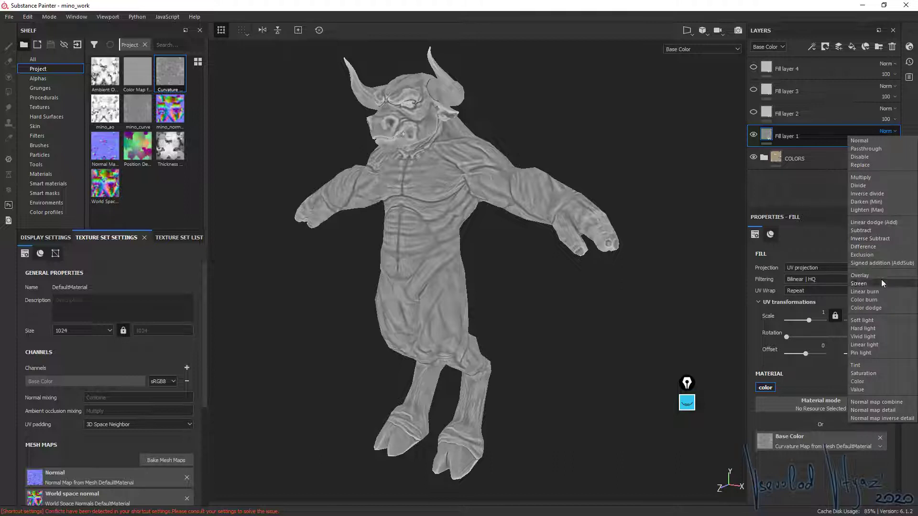
click(878, 275)
click(887, 130)
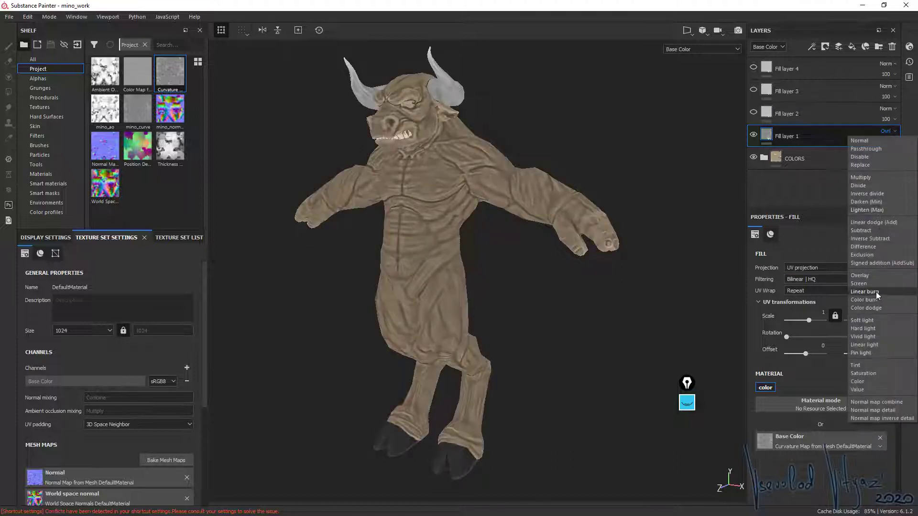
click(873, 320)
mouse_move(484, 253)
alt+mouse_down()
mouse_move(448, 245)
mouse_move(416, 254)
alt+mouse_up()
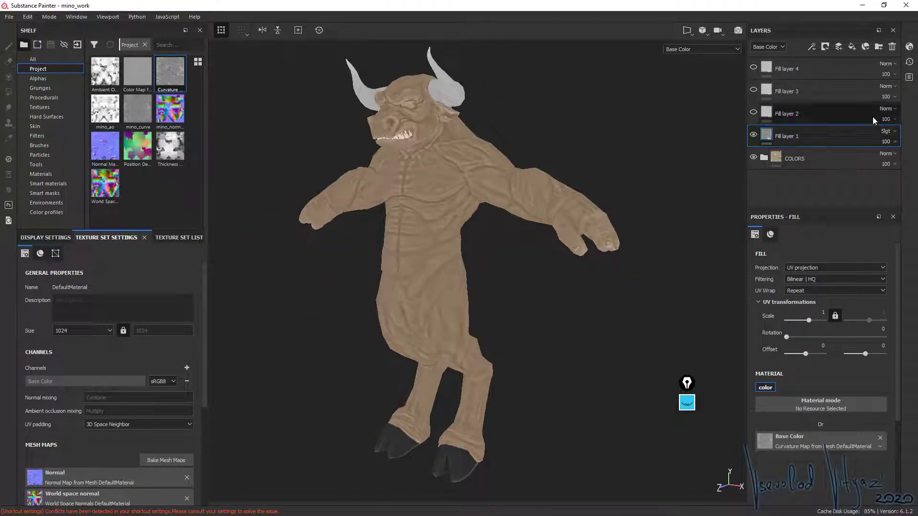
click(887, 131)
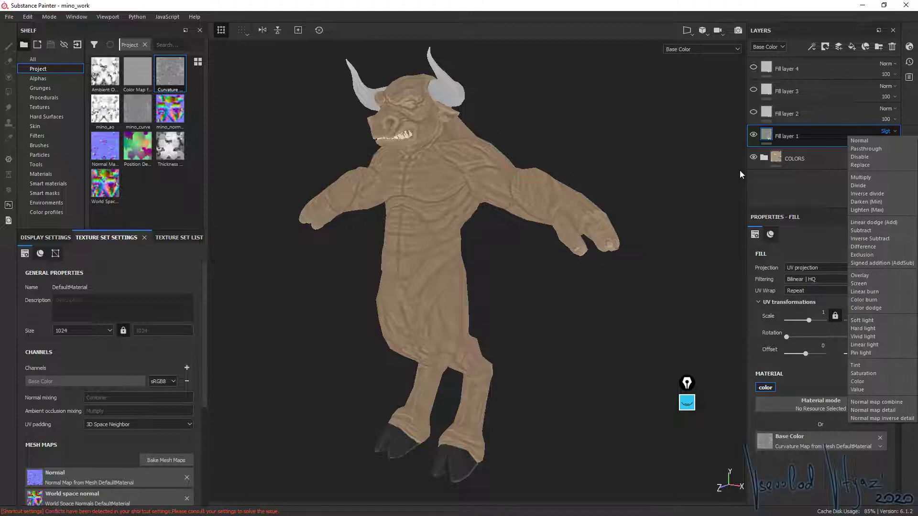
click(870, 277)
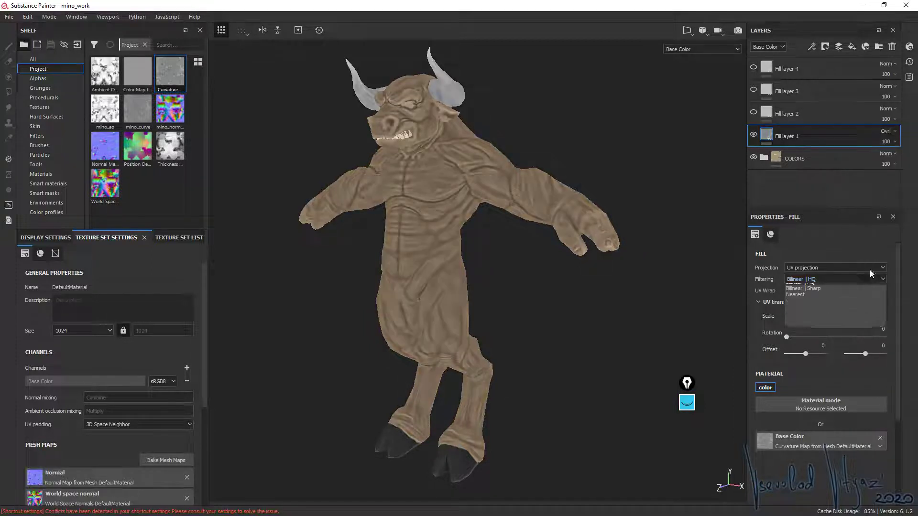
alt+drag(522, 199, 521, 203)
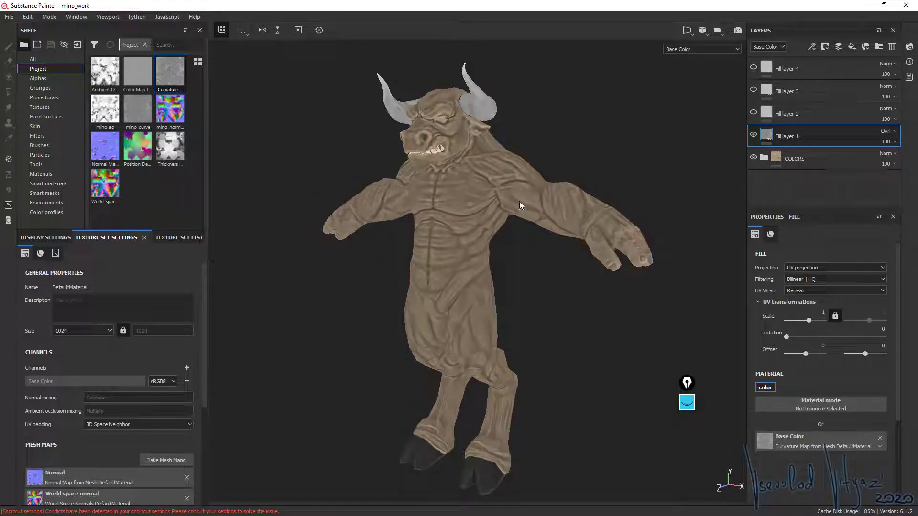
- Multiply the Ambient Occlusion map on Fill layer 2 and make Fill layer 3 visible
click(754, 112)
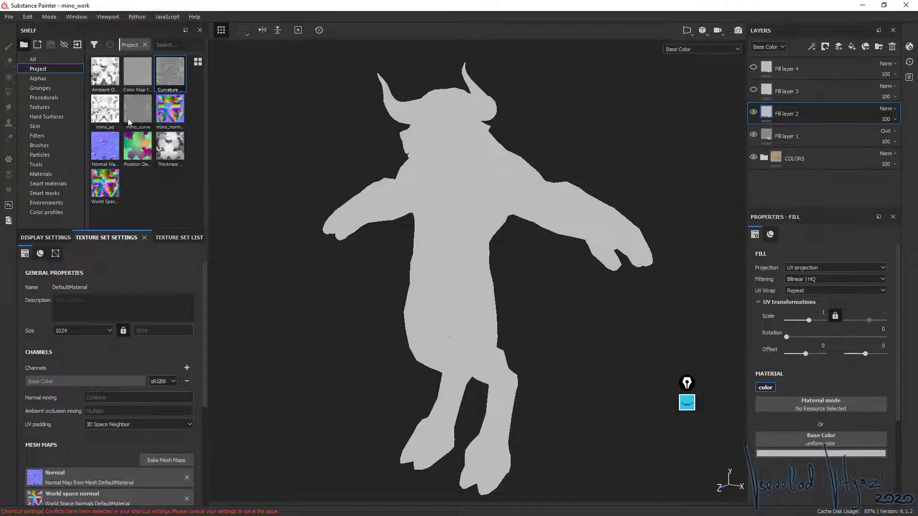
mouse_move(105, 72)
mouse_down()
mouse_move(800, 235)
mouse_move(821, 440)
mouse_up()
click(892, 109)
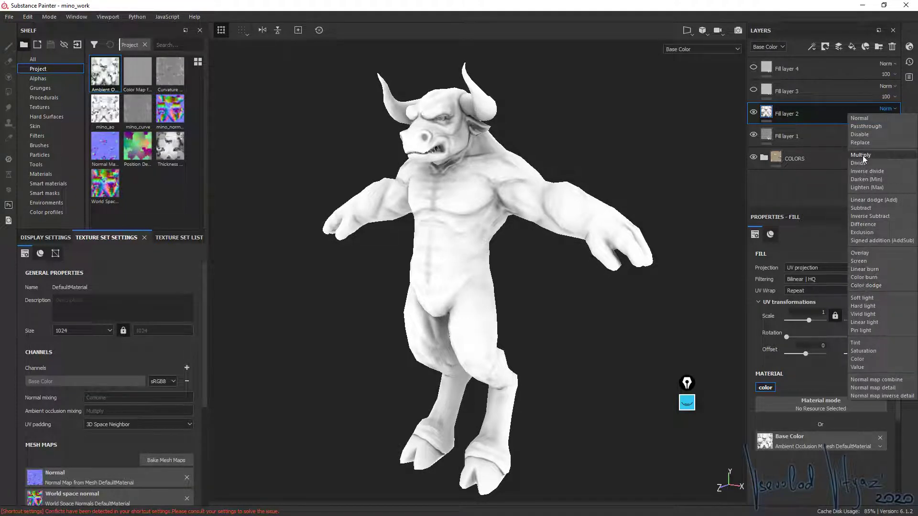
click(862, 155)
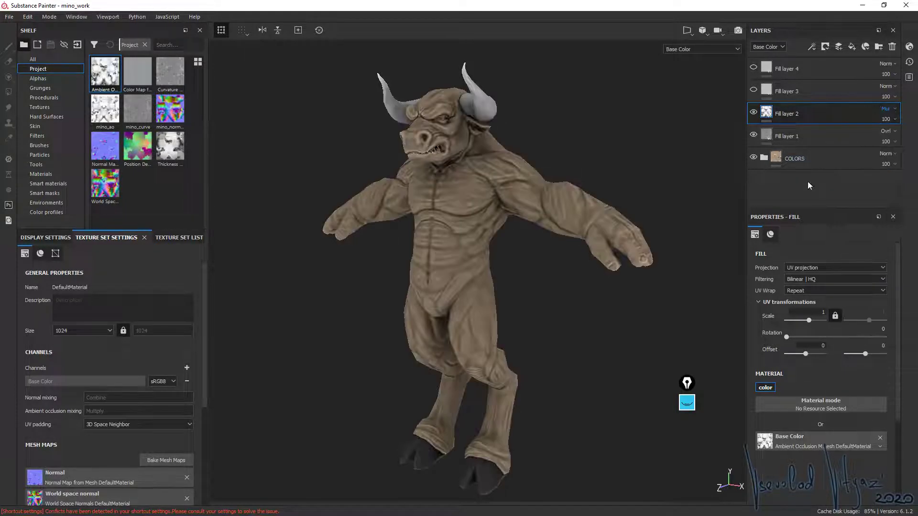
click(754, 90)
- Find 'gradi' in procedurals and use Gradient Linear as Fill layer 3's base colour
click(38, 97)
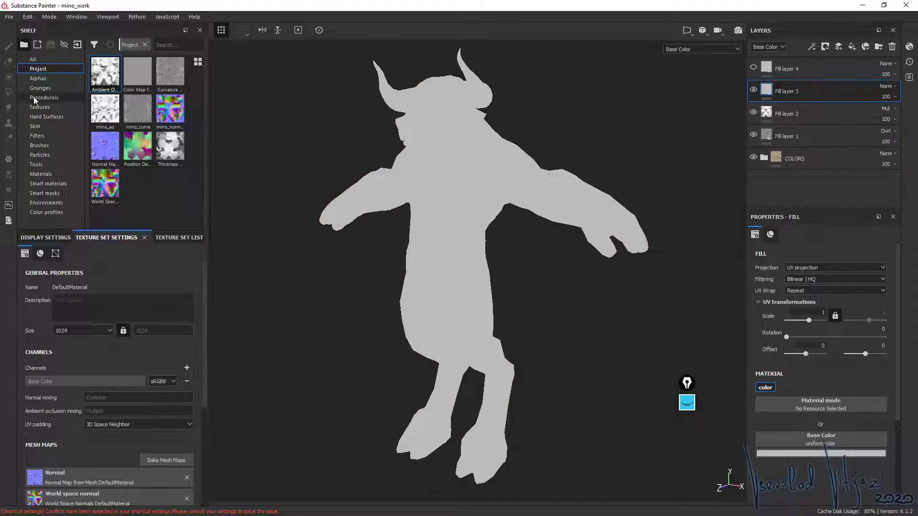
scroll(200, 67, down, 2)
click(182, 44)
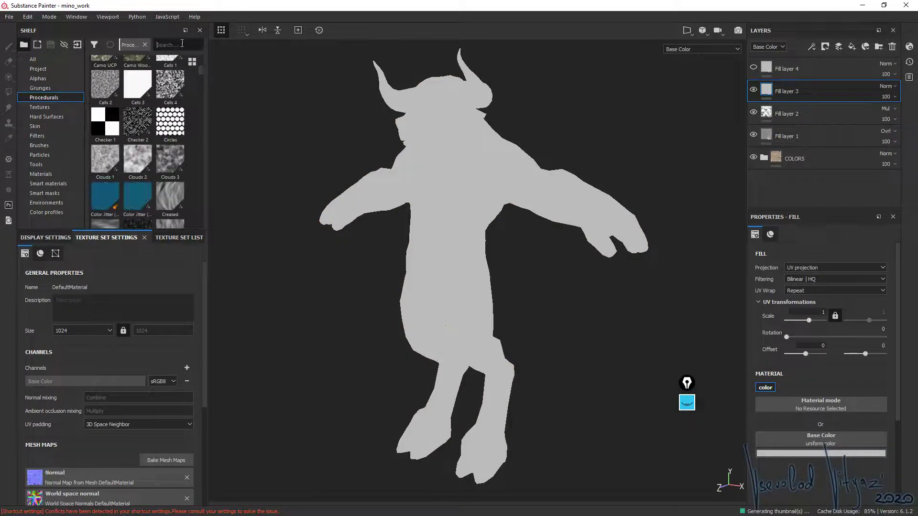
text(gra)
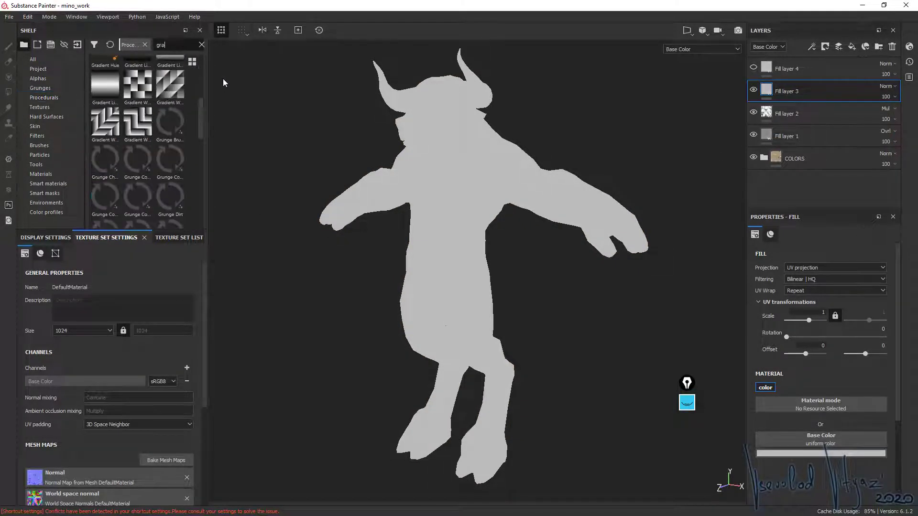
text(di)
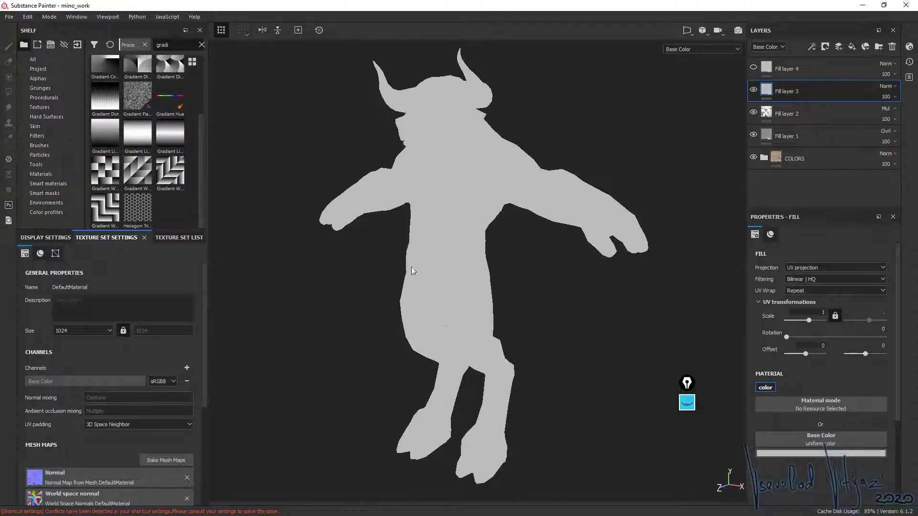
drag(105, 134, 807, 438)
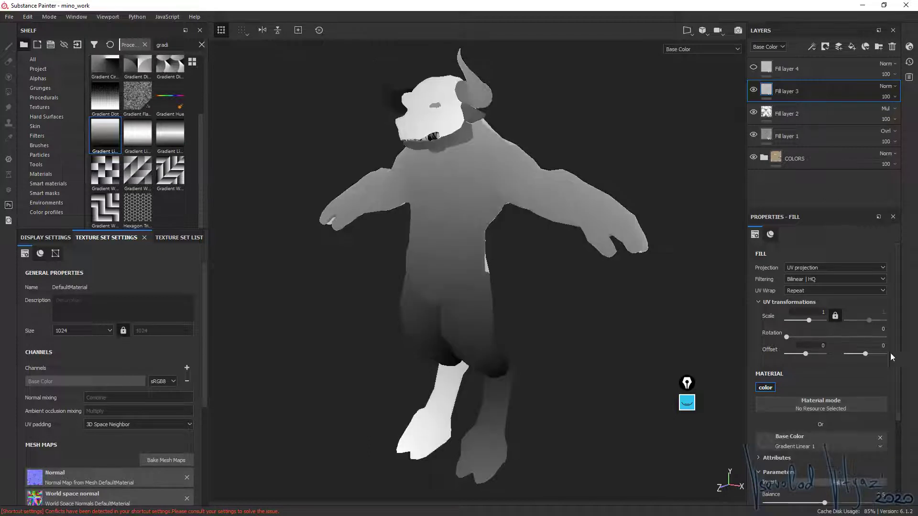
alt+drag(715, 344, 668, 274)
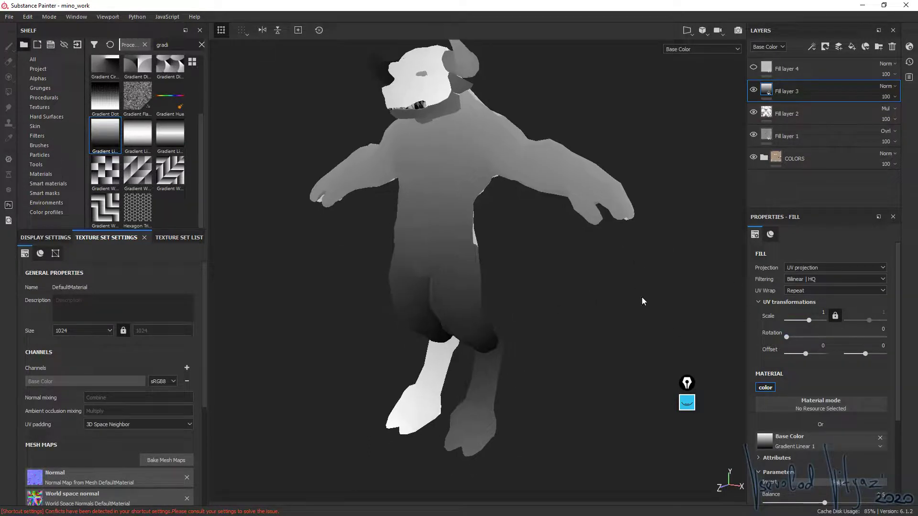
alt+drag(641, 301, 534, 291)
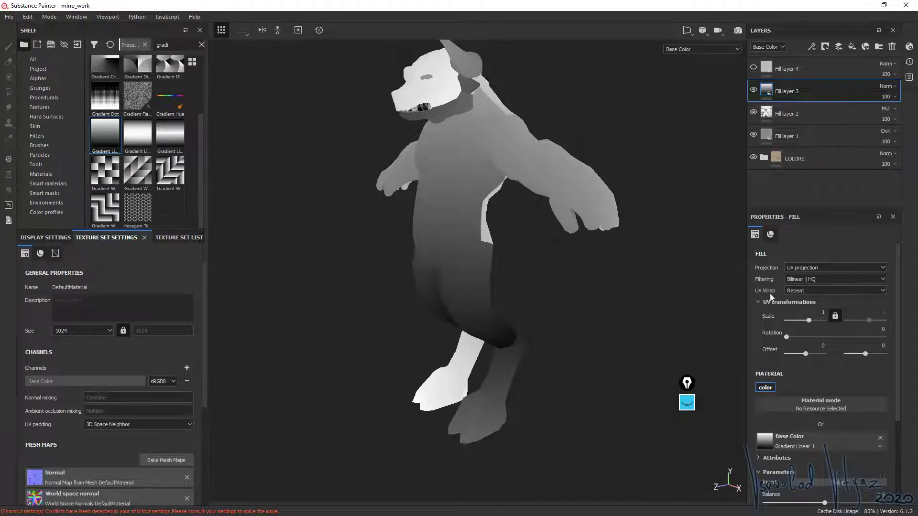
- Try tri-planar and planar projections for the gradient, settling on Spherical
click(809, 269)
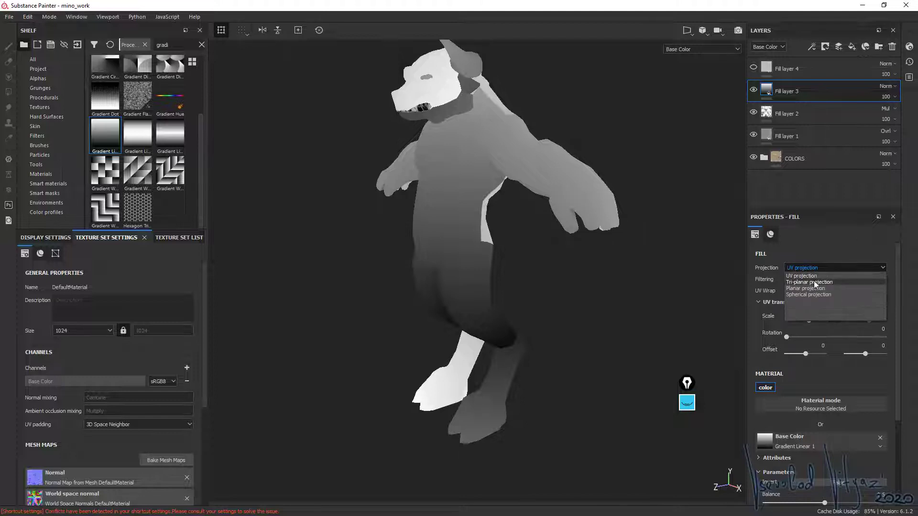
click(813, 281)
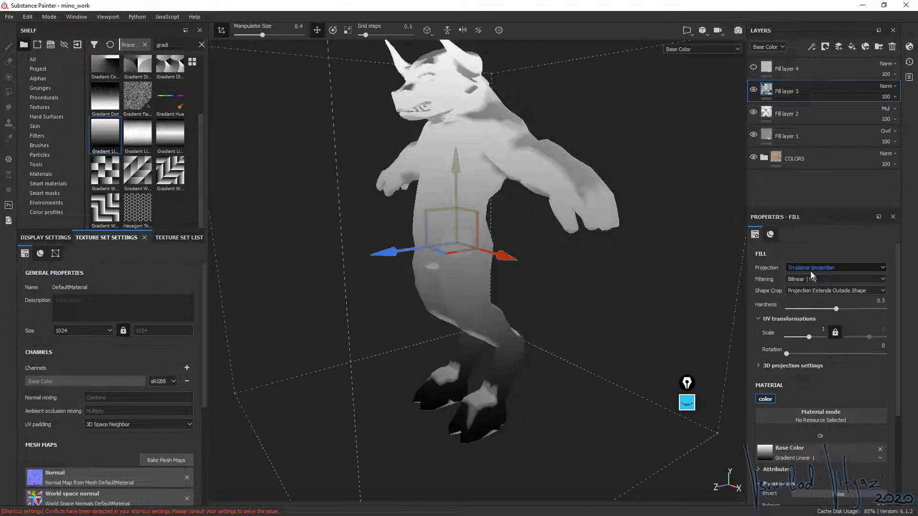
mouse_move(512, 261)
alt+mouse_down()
mouse_move(516, 248)
mouse_move(566, 249)
alt+mouse_up()
click(817, 268)
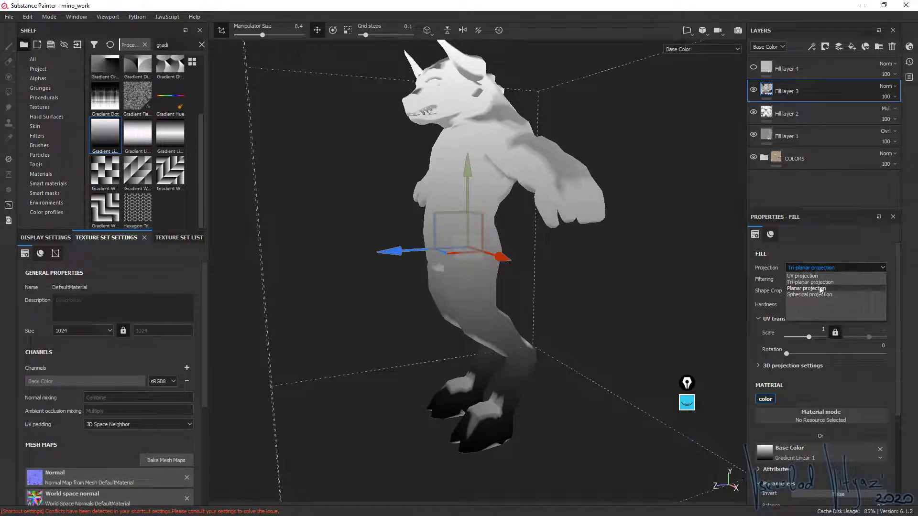
click(820, 289)
alt+drag(698, 258, 739, 257)
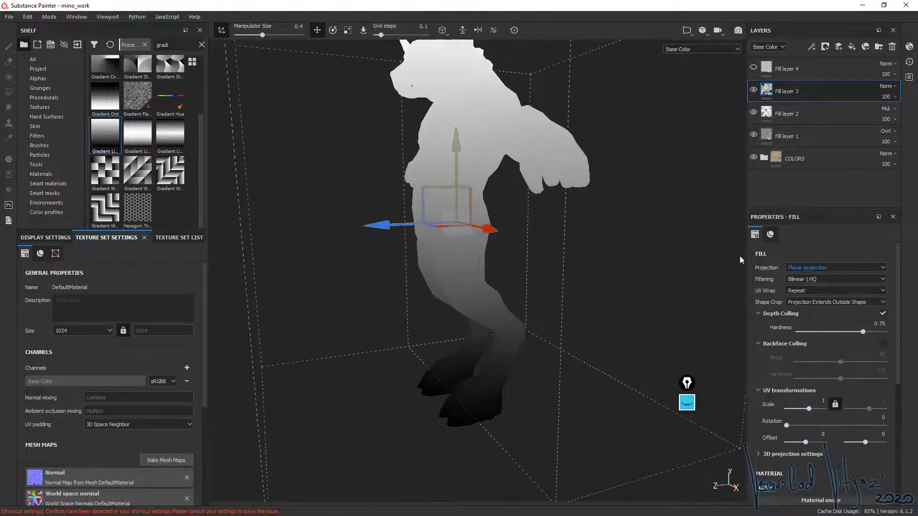
click(830, 268)
click(816, 295)
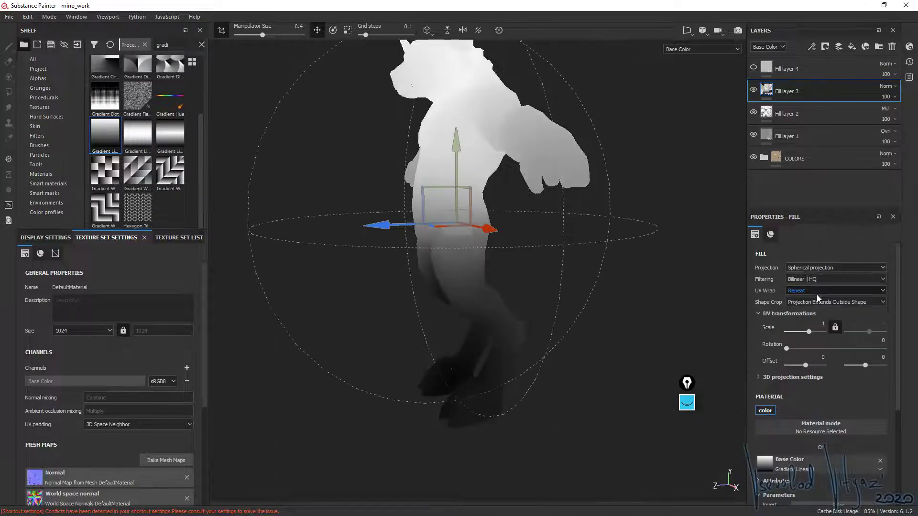
mouse_move(604, 280)
alt+mouse_down()
mouse_move(421, 158)
mouse_move(625, 191)
alt+mouse_up()
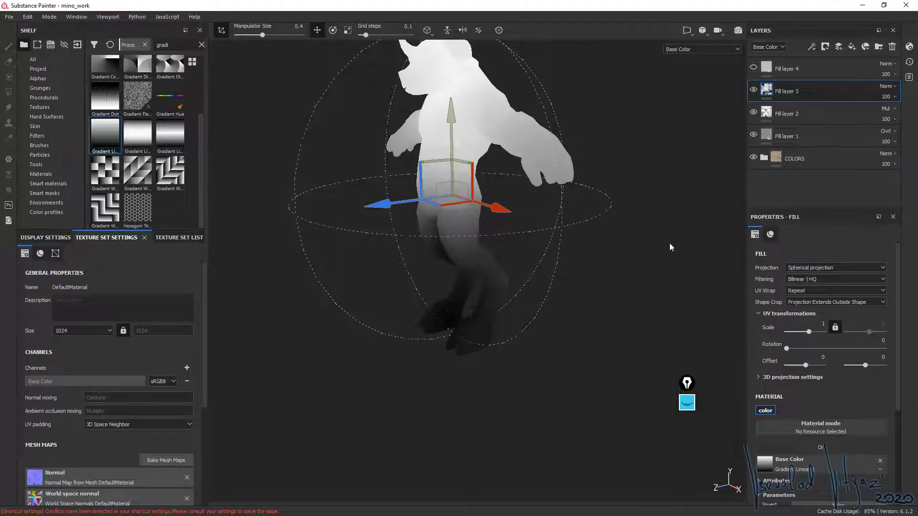
alt+drag(510, 217, 466, 260)
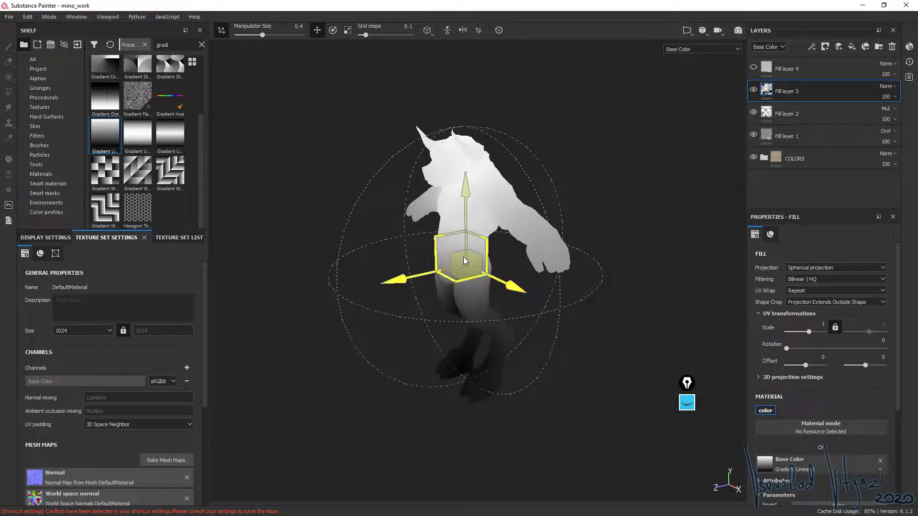
- Enlarge the spherical projection and reposition it down the body
click(347, 29)
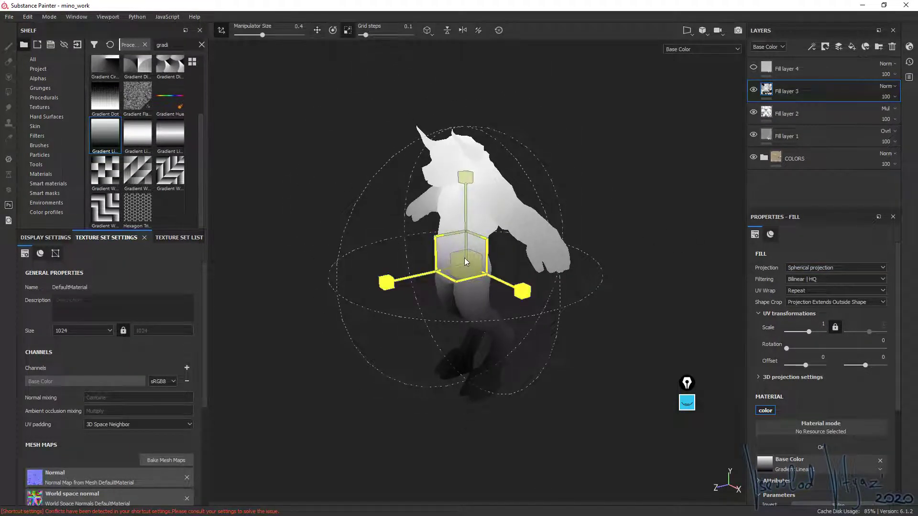
drag(526, 151, 424, 143)
click(317, 29)
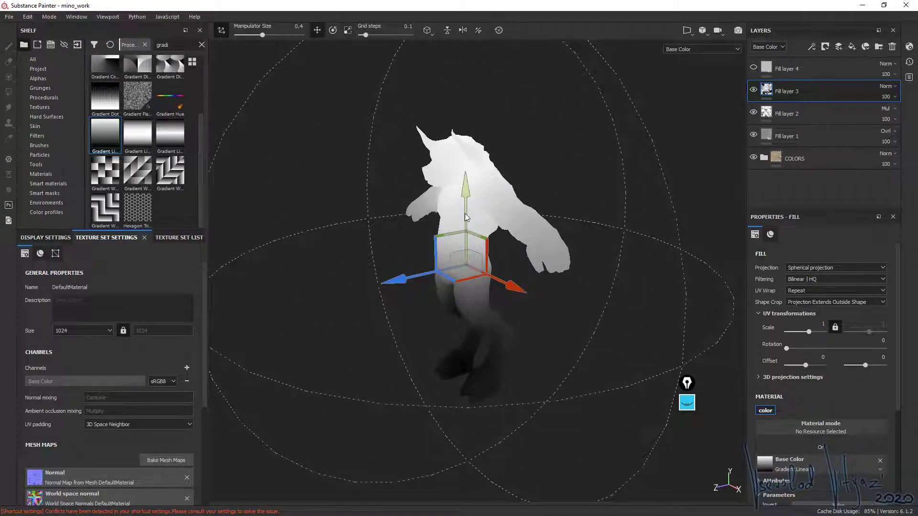
mouse_move(464, 213)
mouse_down()
mouse_move(472, 295)
mouse_move(472, 256)
mouse_move(490, 247)
mouse_move(487, 296)
mouse_up()
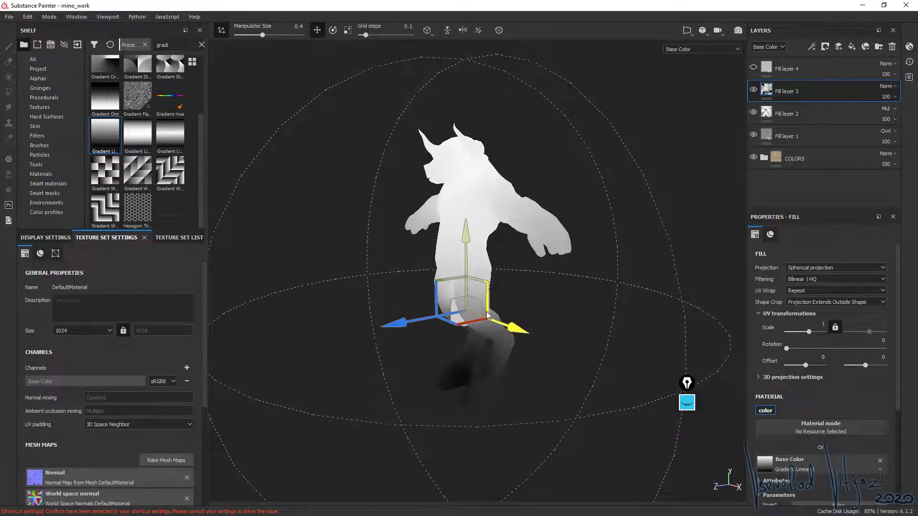
mouse_move(465, 260)
mouse_down()
mouse_move(466, 229)
mouse_move(468, 239)
mouse_up()
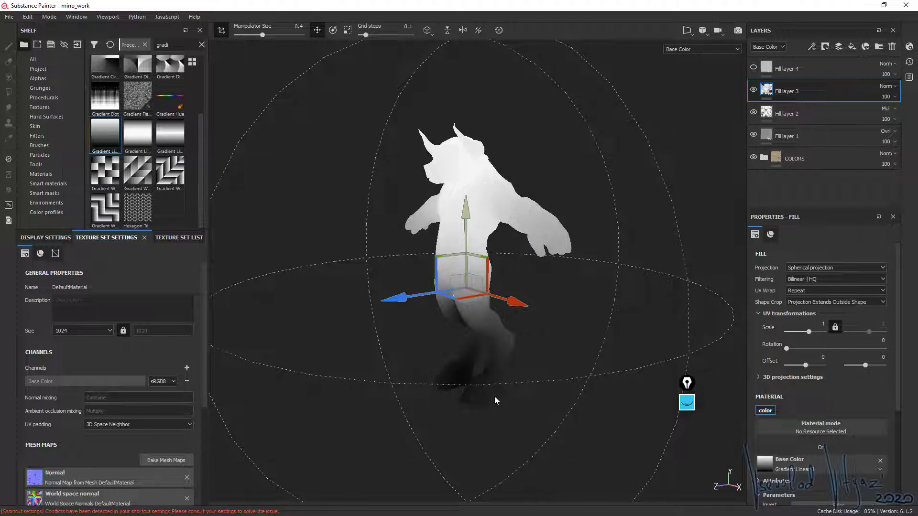
- Switch Fill layer 3's gradient back to Planar projection and rescale its box
click(798, 264)
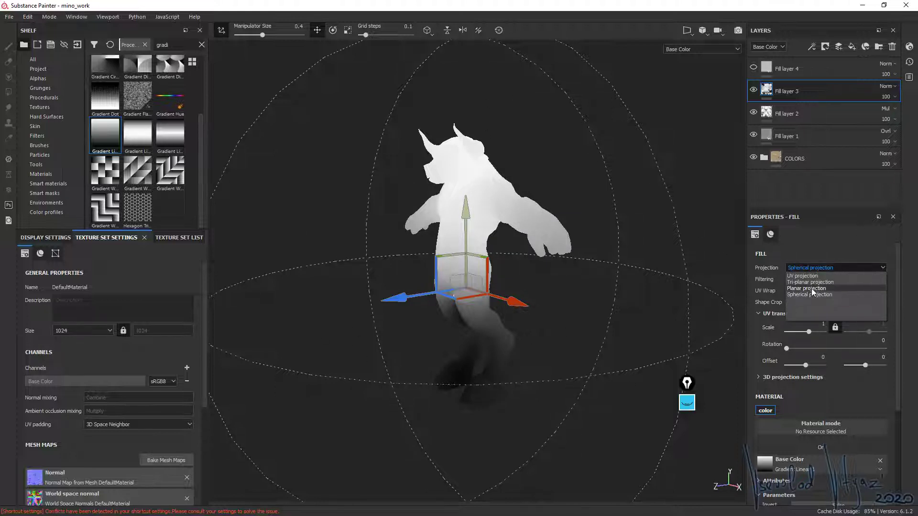
click(811, 288)
mouse_move(602, 308)
alt+mouse_down()
mouse_move(571, 216)
mouse_move(522, 178)
alt+mouse_up()
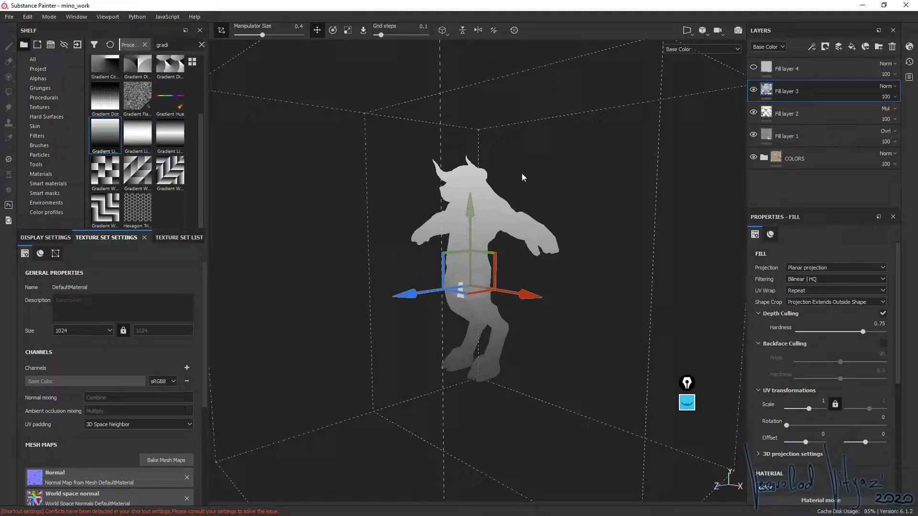
click(347, 30)
mouse_move(460, 287)
shift+right_down()
mouse_move(357, 359)
mouse_move(406, 337)
mouse_move(383, 347)
mouse_move(485, 320)
shift+right_up()
click(317, 31)
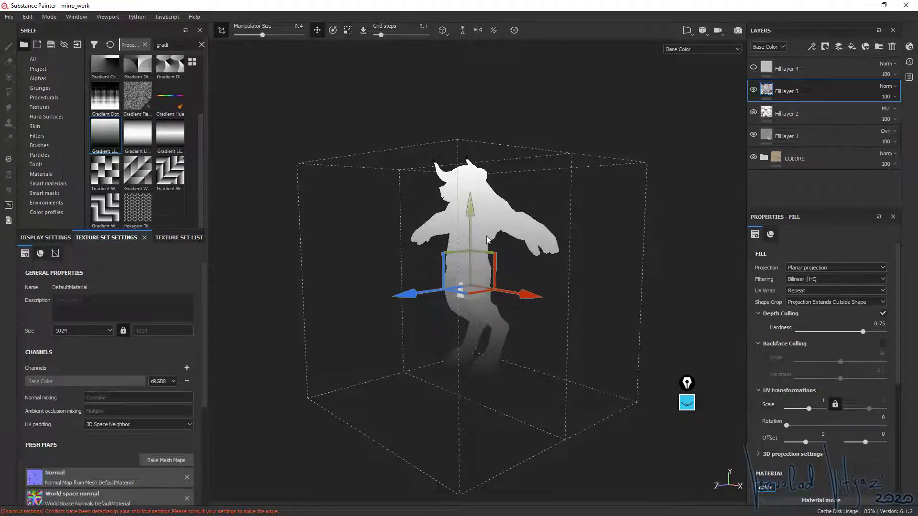
mouse_move(469, 228)
alt+mouse_down()
mouse_move(479, 251)
mouse_move(476, 218)
mouse_move(542, 227)
mouse_move(530, 223)
alt+mouse_up()
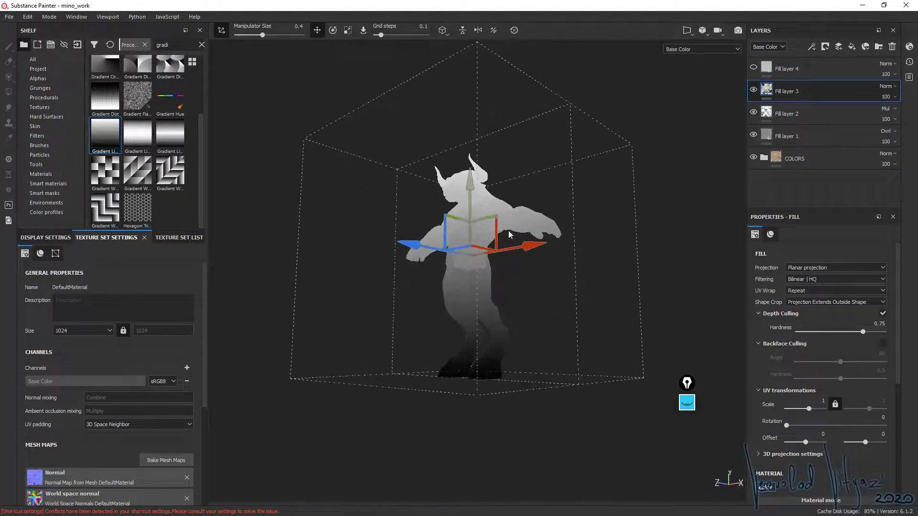
- Enlarge and lower the planar box so the gradient darkens below the knees
click(347, 31)
drag(469, 264, 482, 234)
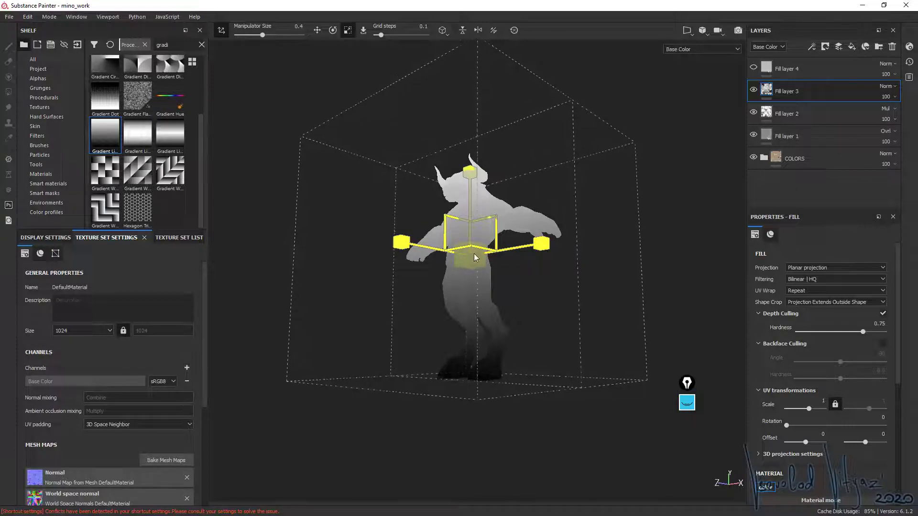
click(318, 30)
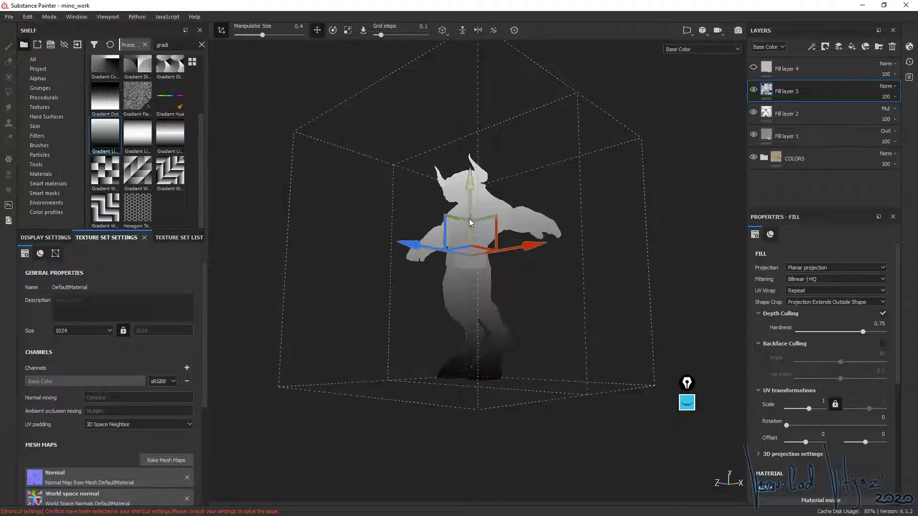
mouse_move(470, 211)
mouse_down()
mouse_move(474, 262)
mouse_move(478, 165)
mouse_up()
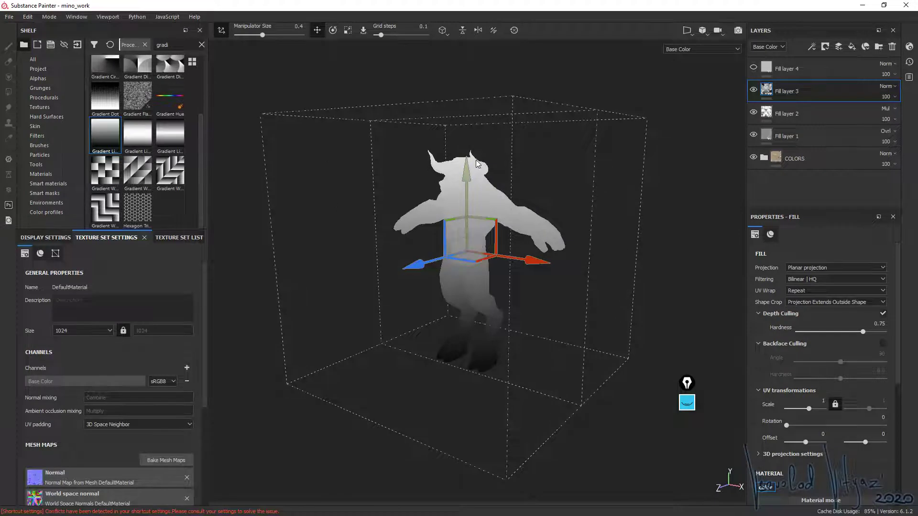
alt+drag(497, 243, 500, 305)
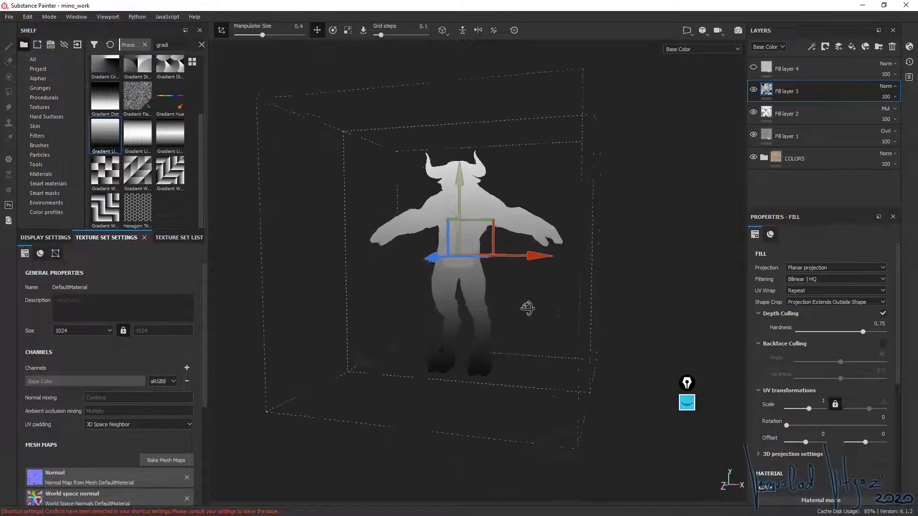
mouse_move(464, 203)
mouse_down()
mouse_move(461, 227)
mouse_move(463, 218)
mouse_up()
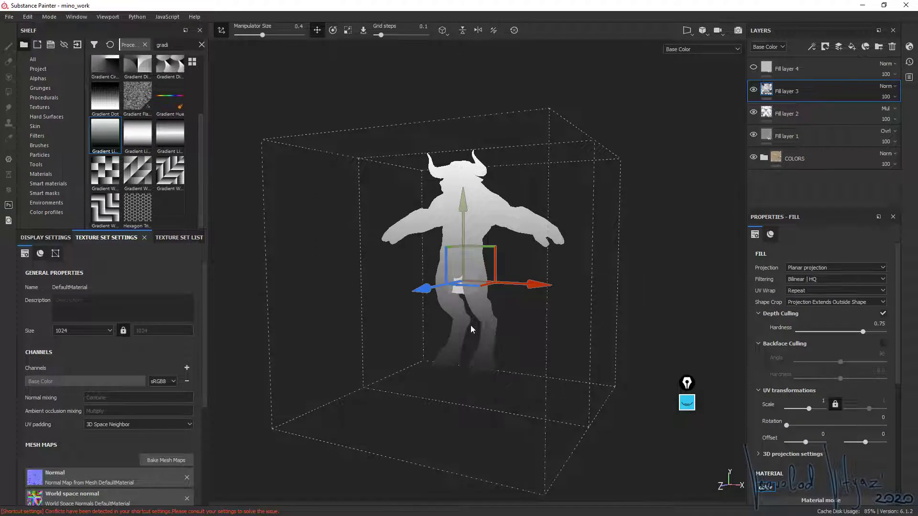
mouse_move(898, 323)
drag(900, 324, 901, 391)
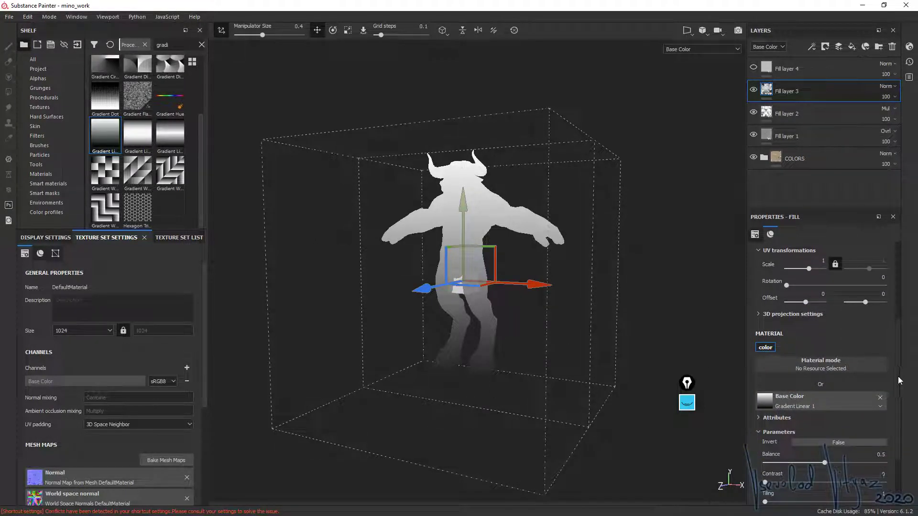
- Set Fill layer 3's linear gradient to balance 0.45 and contrast 0, and adjust its tiling
scroll(814, 378, down, 3)
mouse_move(824, 378)
mouse_down()
mouse_move(810, 380)
mouse_move(819, 383)
mouse_up()
mouse_move(765, 398)
mouse_down()
mouse_move(847, 398)
mouse_move(745, 410)
mouse_up()
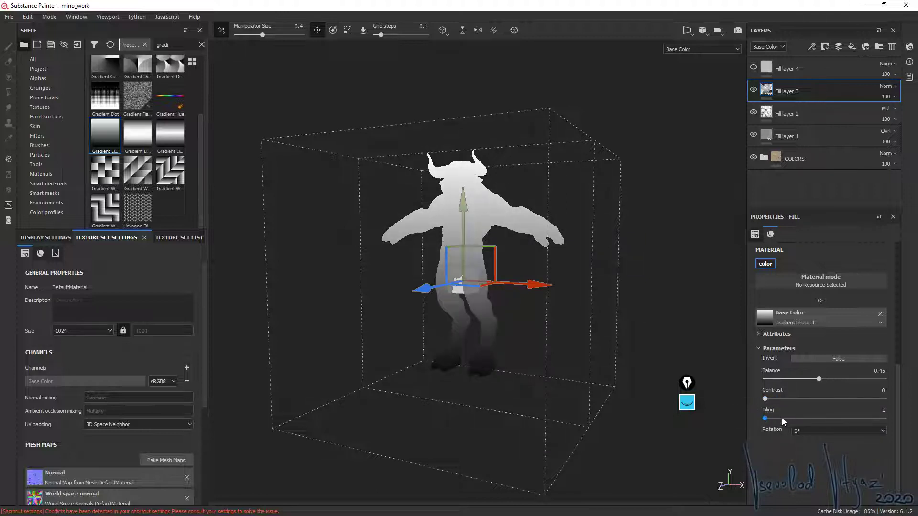
mouse_move(781, 418)
mouse_down()
mouse_move(797, 418)
mouse_move(753, 411)
mouse_up()
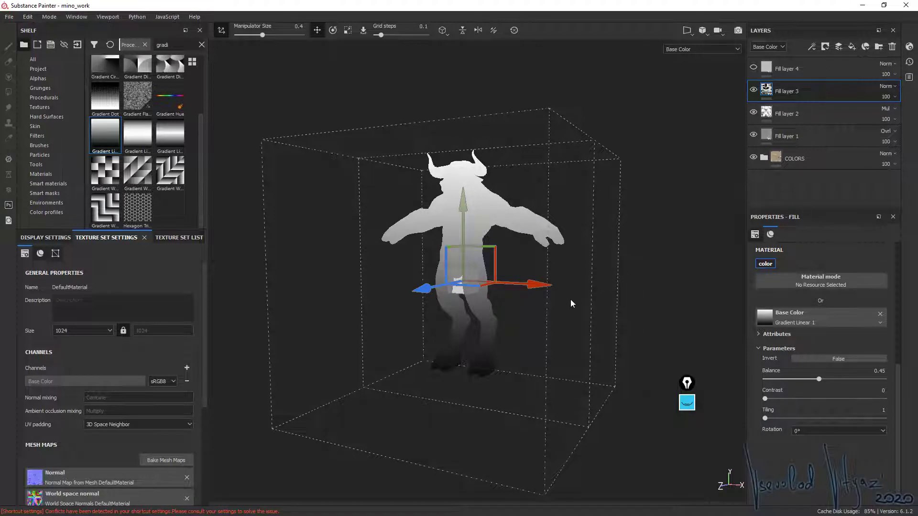
click(887, 86)
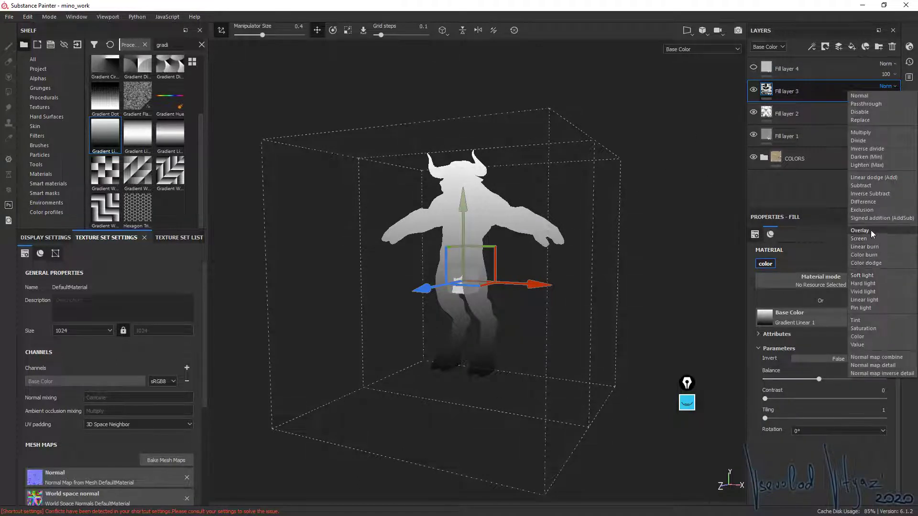
- Set Fill layer 3 to Multiply, delete Fill layer 4, and frame the minotaur front-on without the gizmo
click(868, 133)
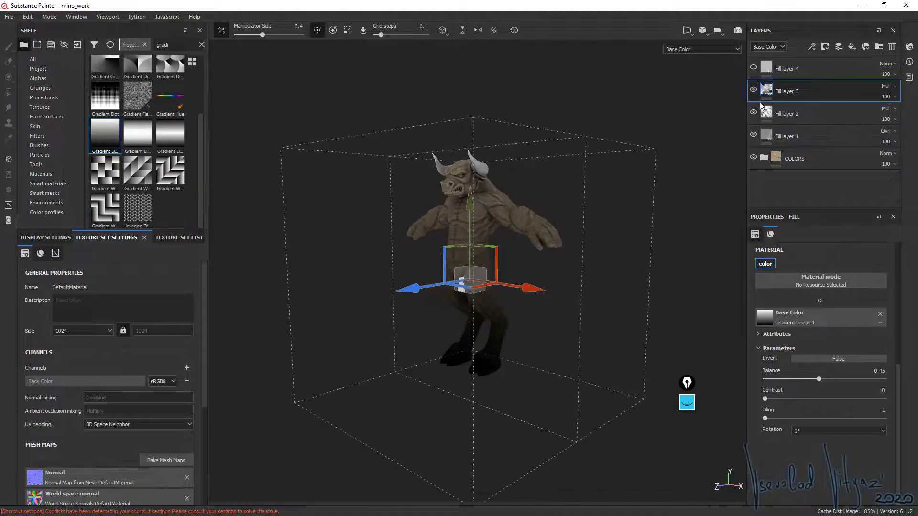
key(Delete)
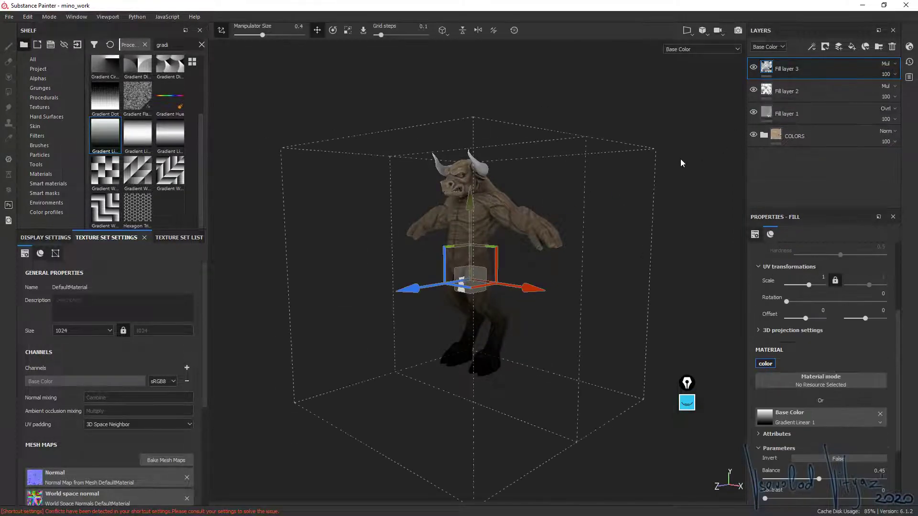
alt+drag(502, 201, 569, 202)
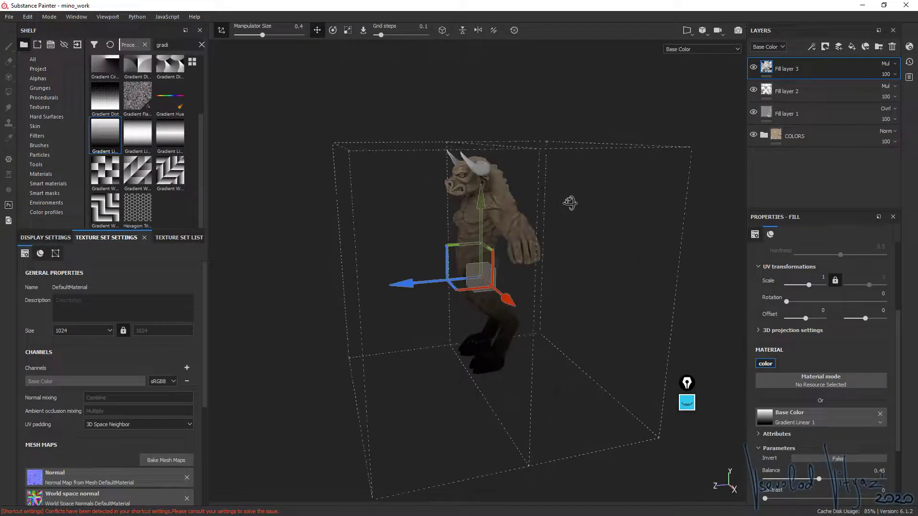
click(221, 30)
alt+drag(425, 255, 456, 209)
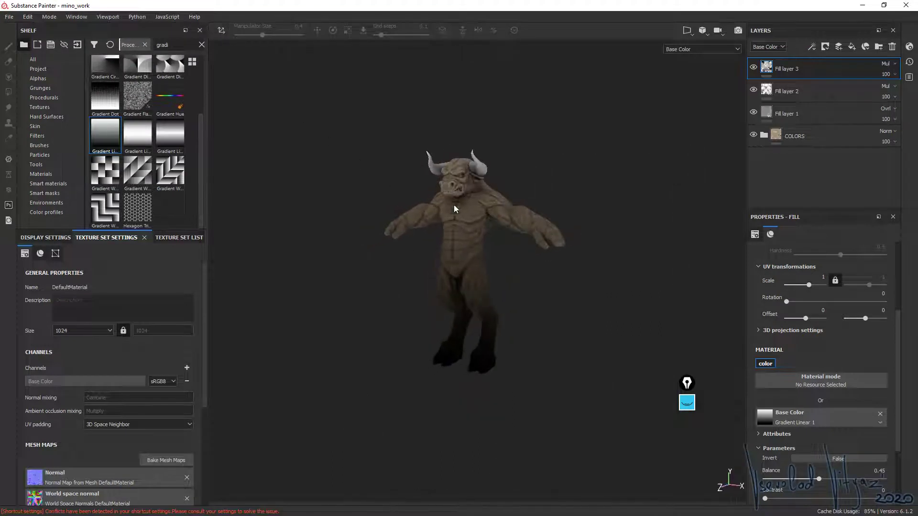
mouse_move(522, 212)
alt+mouse_down()
mouse_move(545, 279)
mouse_move(278, 303)
mouse_move(253, 248)
mouse_move(604, 262)
mouse_move(600, 283)
alt+mouse_up()
mouse_move(599, 284)
alt+right_down()
mouse_move(590, 328)
mouse_move(525, 273)
mouse_move(778, 100)
alt+right_up()
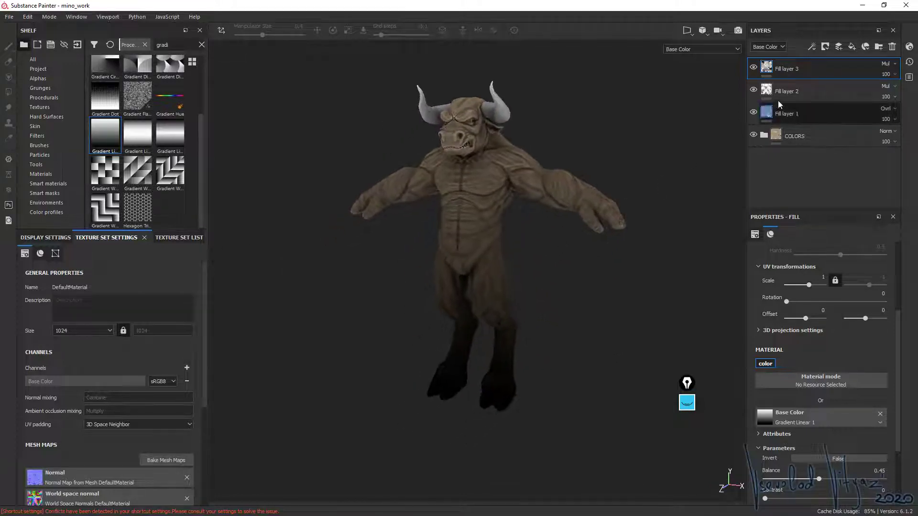
- Blend Fill layer 1 as Soft light at 47 opacity, lower Fill layer 2 to 63, then select layers 1–3
click(798, 113)
click(885, 109)
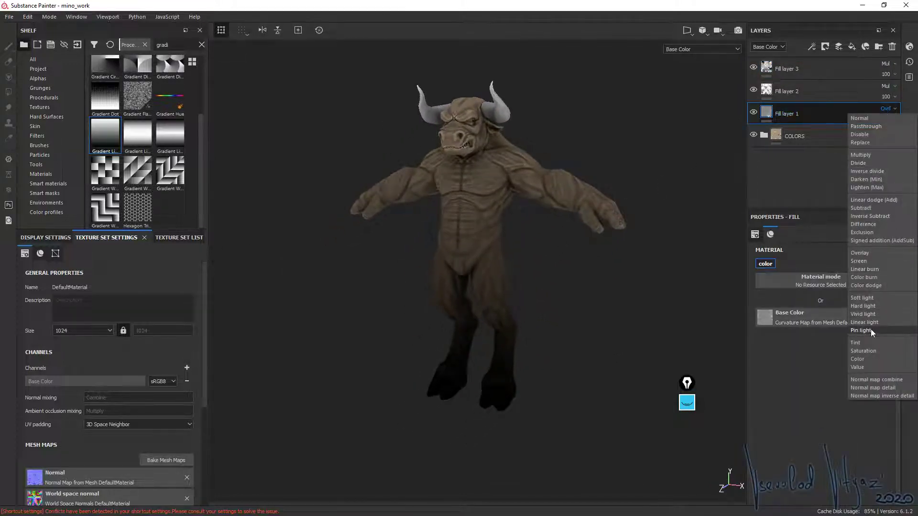
click(871, 298)
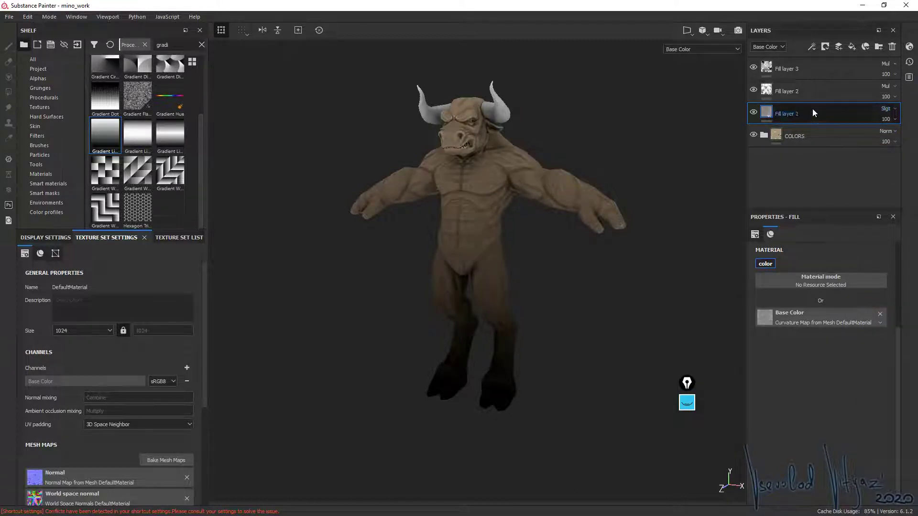
click(821, 93)
click(897, 114)
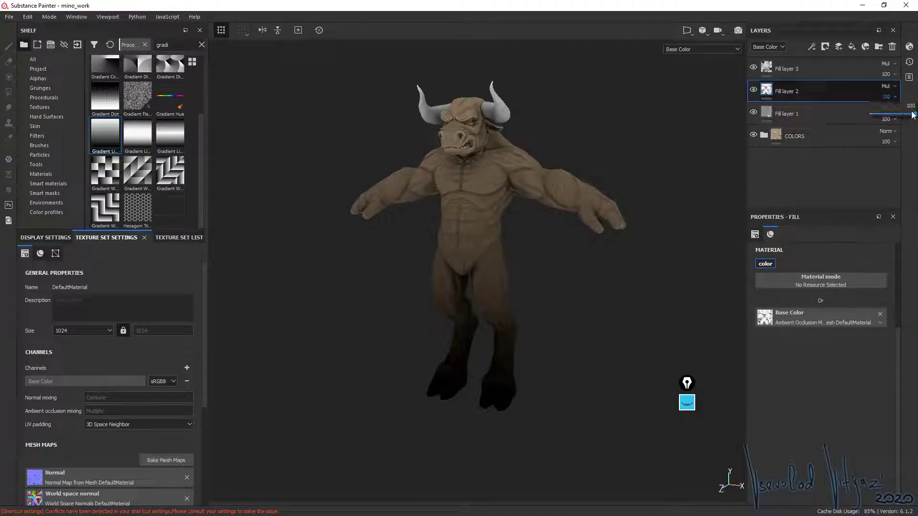
click(869, 115)
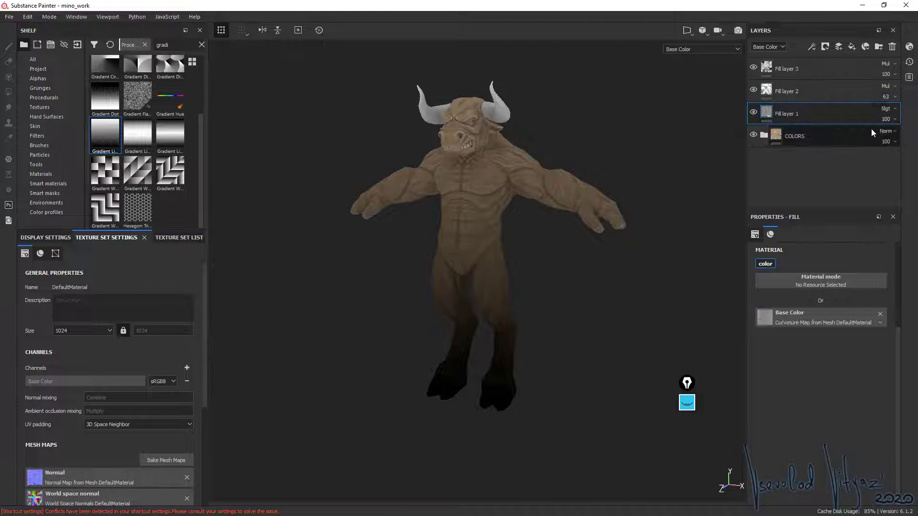
click(894, 119)
drag(910, 137, 892, 139)
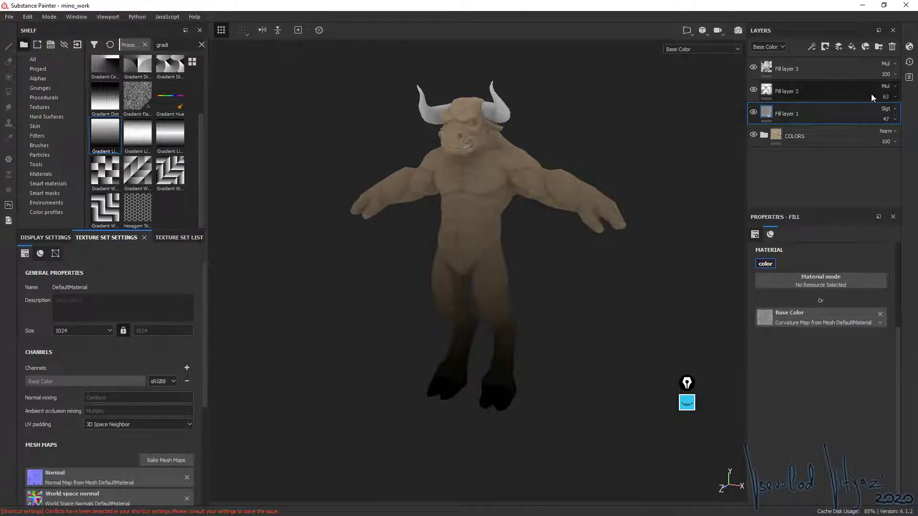
click(866, 72)
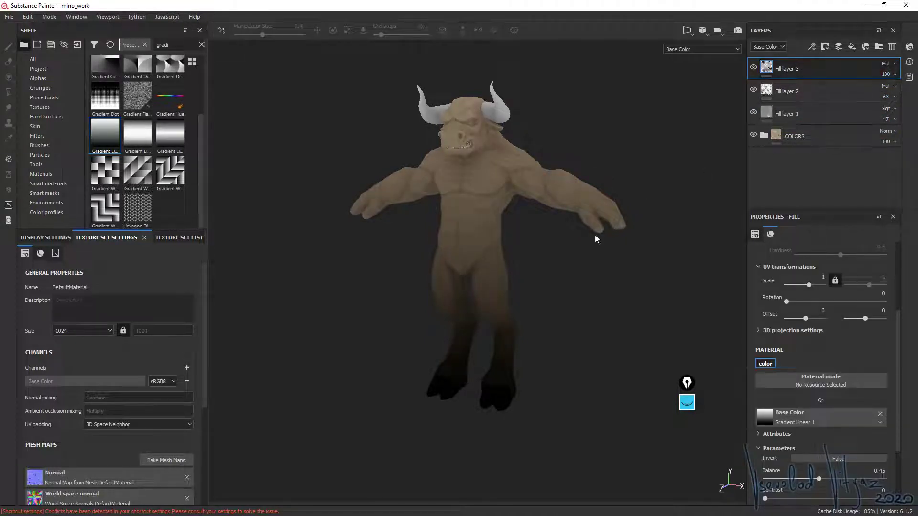
mouse_move(594, 233)
alt+mouse_down()
mouse_move(349, 293)
mouse_move(298, 267)
mouse_move(406, 203)
mouse_move(597, 245)
mouse_move(576, 262)
alt+mouse_up()
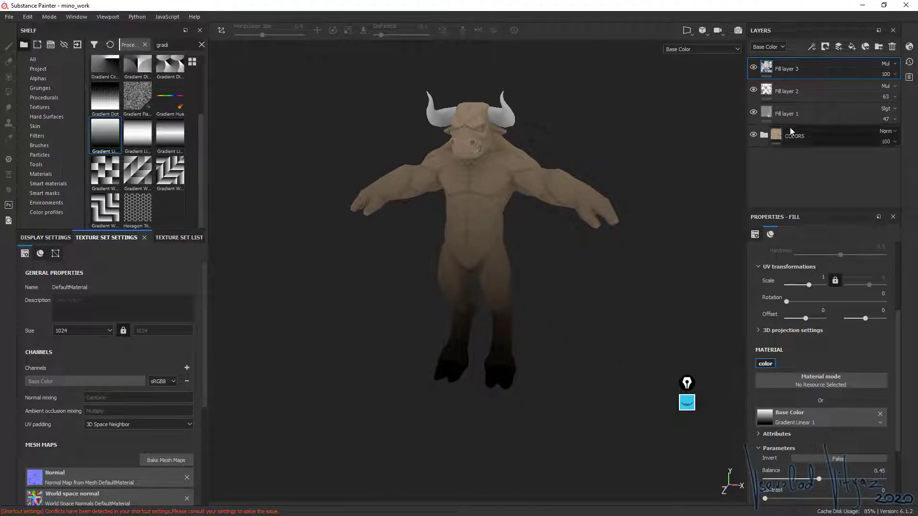
shift+click(808, 114)
- Delete the three selected fill layers, leaving only the COLORS folder, and pan the view
click(892, 46)
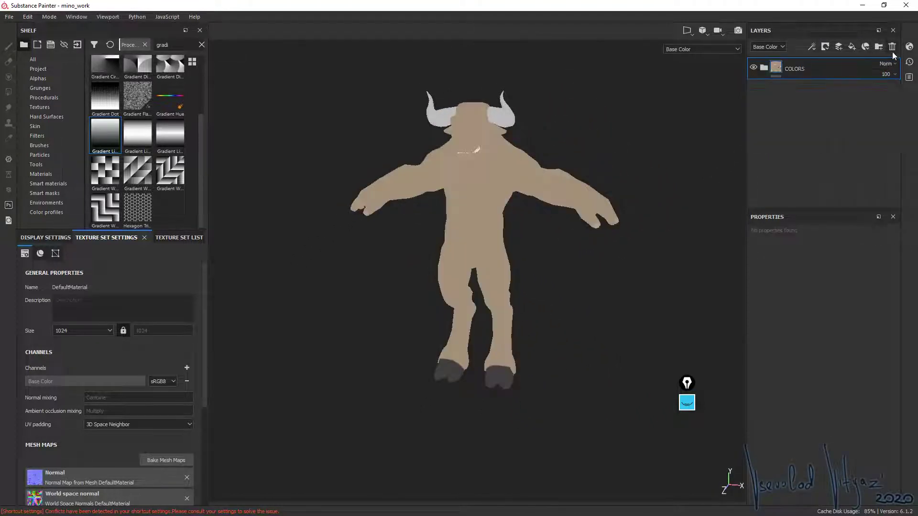
mouse_move(608, 229)
alt+mouse_down()
mouse_move(589, 250)
mouse_move(616, 220)
alt+mouse_up()
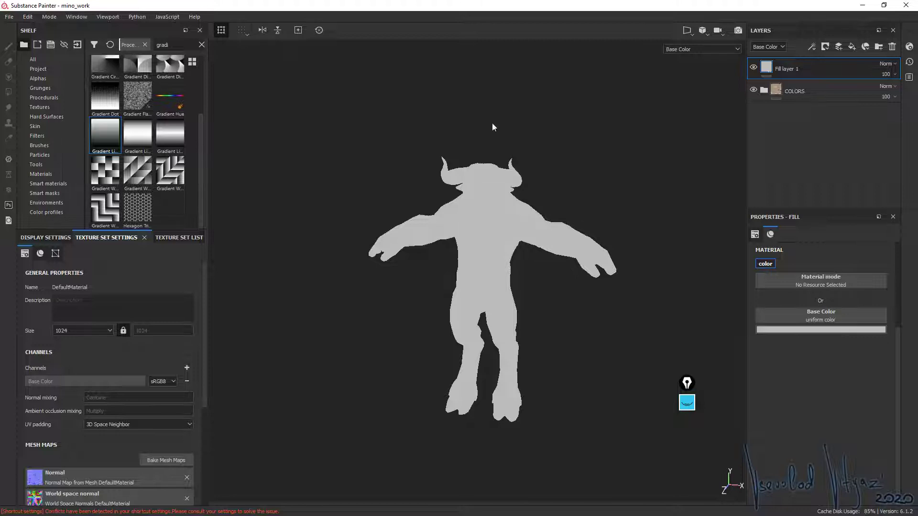
- Show the project's baked mesh maps and rename Fill layer 1 to EDGES
click(44, 70)
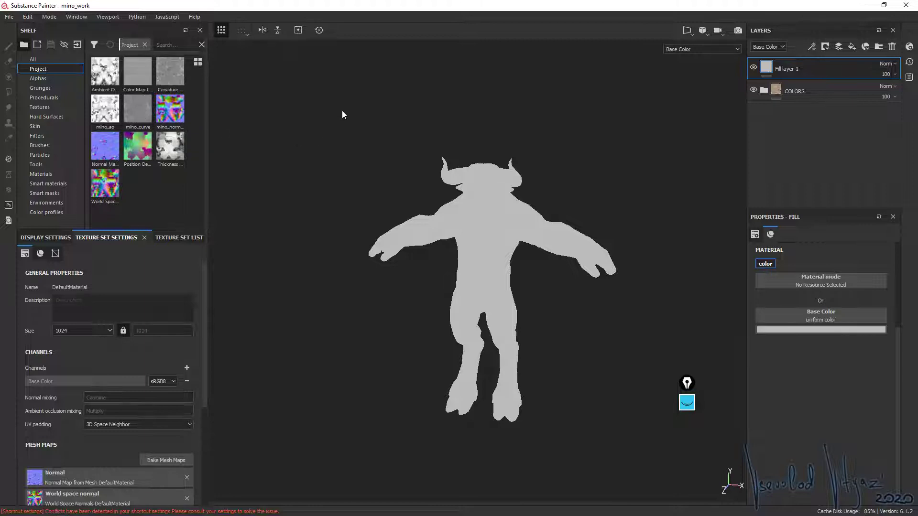
double_click(782, 69)
key(BackSpace)
text(E)
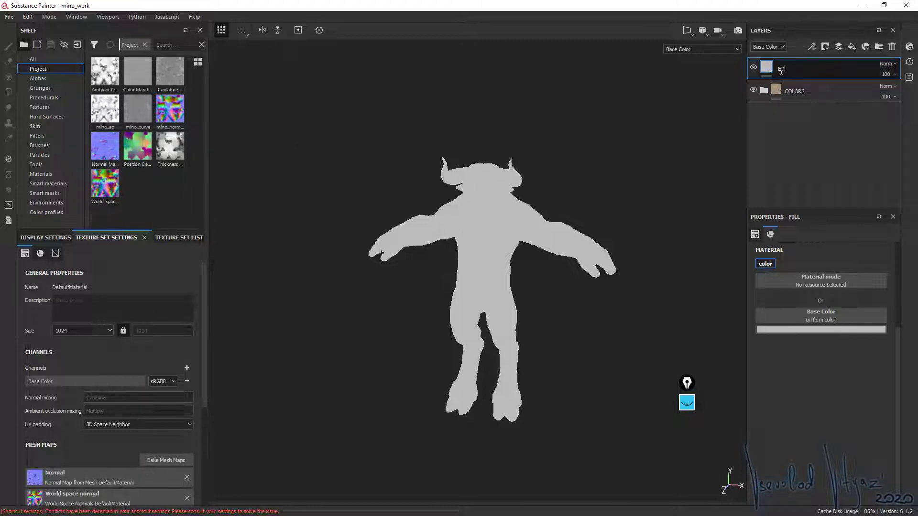
text(DGES)
key(Return)
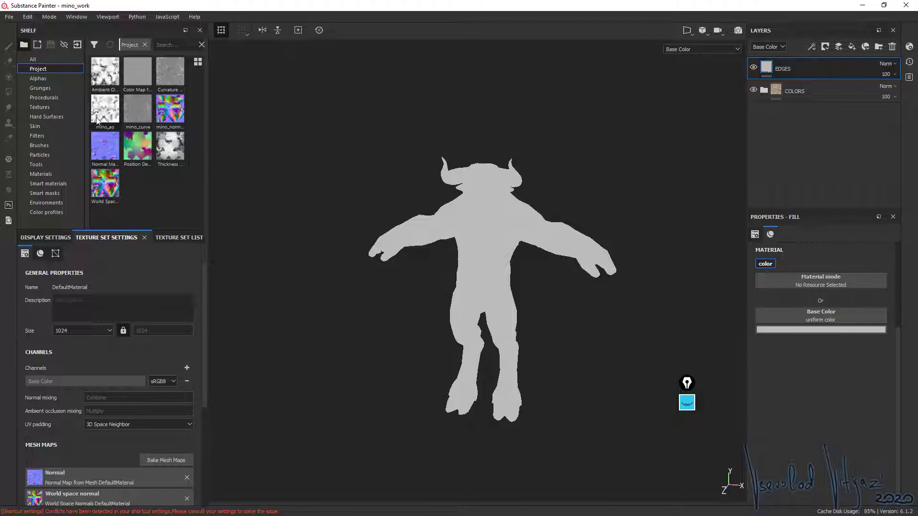
- Use the Curvature map as EDGES' base colour and set its blend mode to Overlay
drag(165, 78, 785, 318)
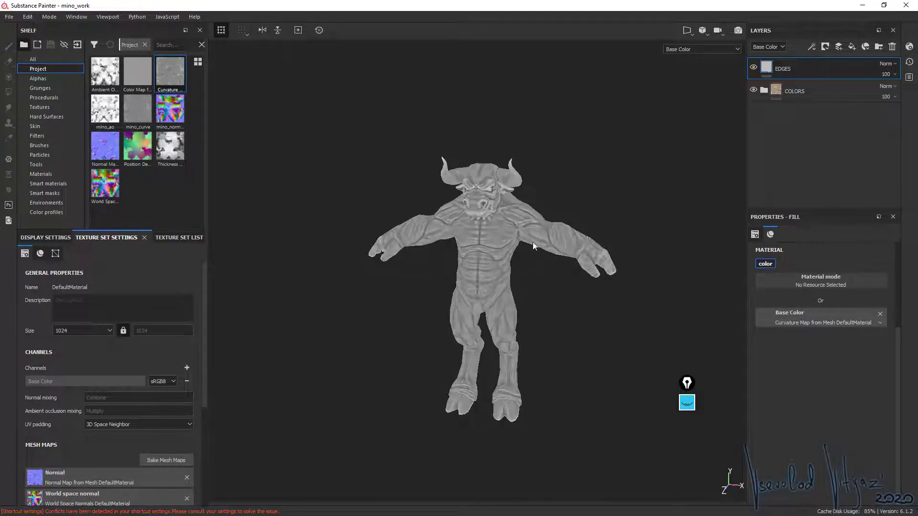
click(887, 65)
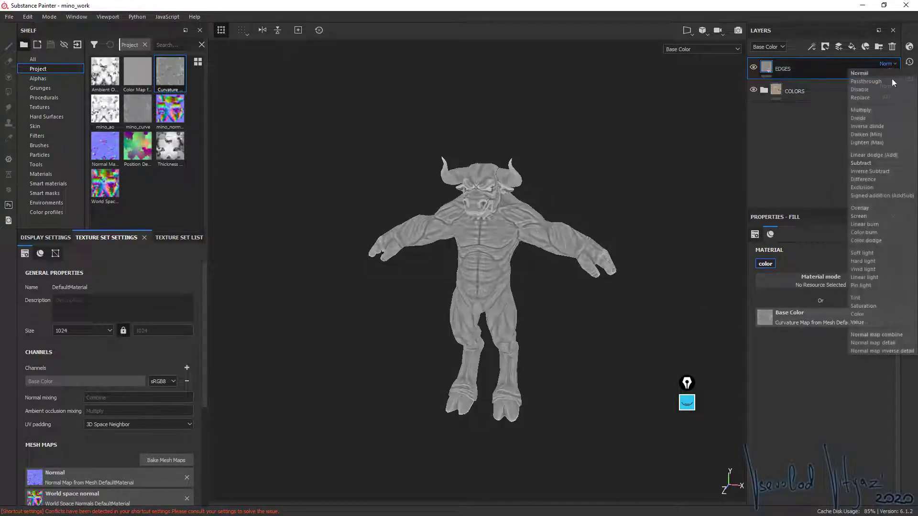
click(876, 207)
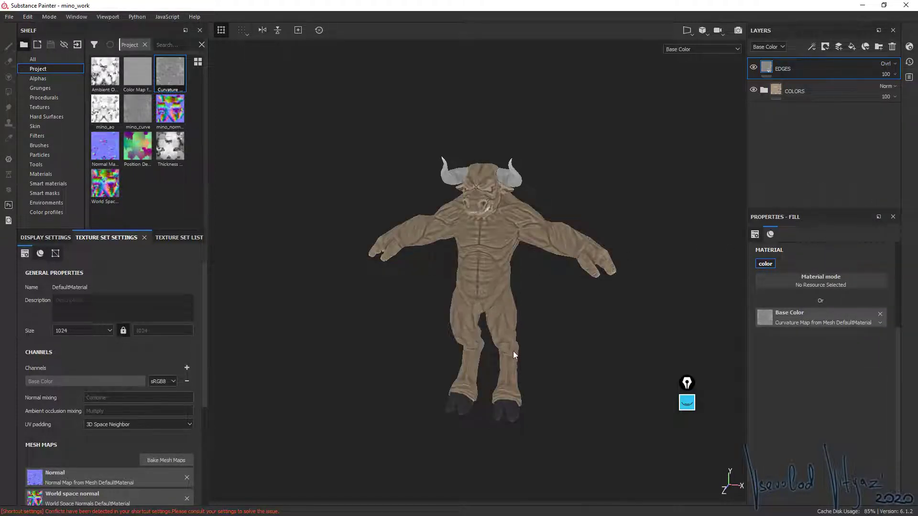
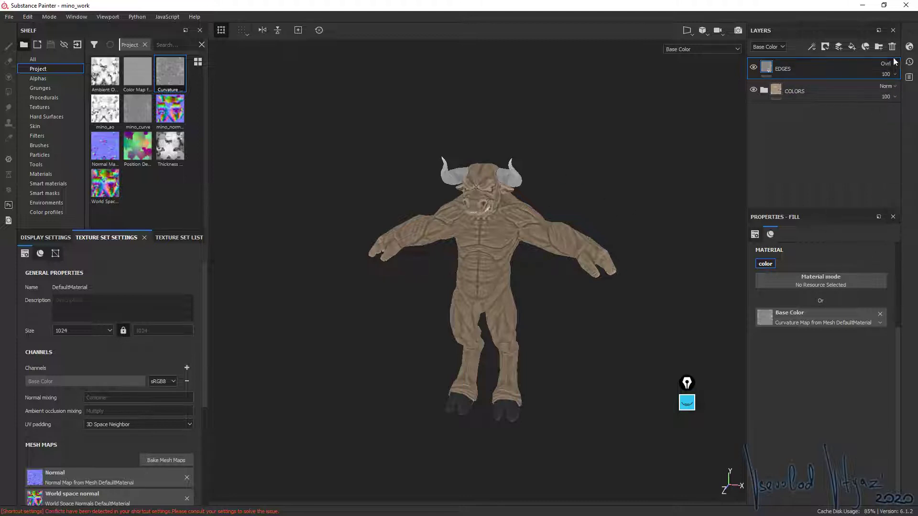
- Swap the EDGES Base Color curvature map for a uniform dark brown (H 0.090, V 0.290)
click(880, 314)
click(796, 329)
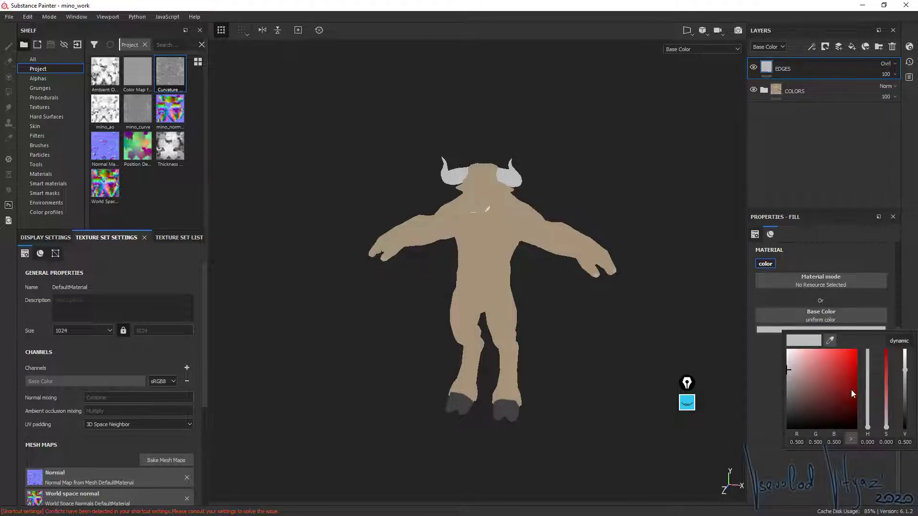
click(831, 340)
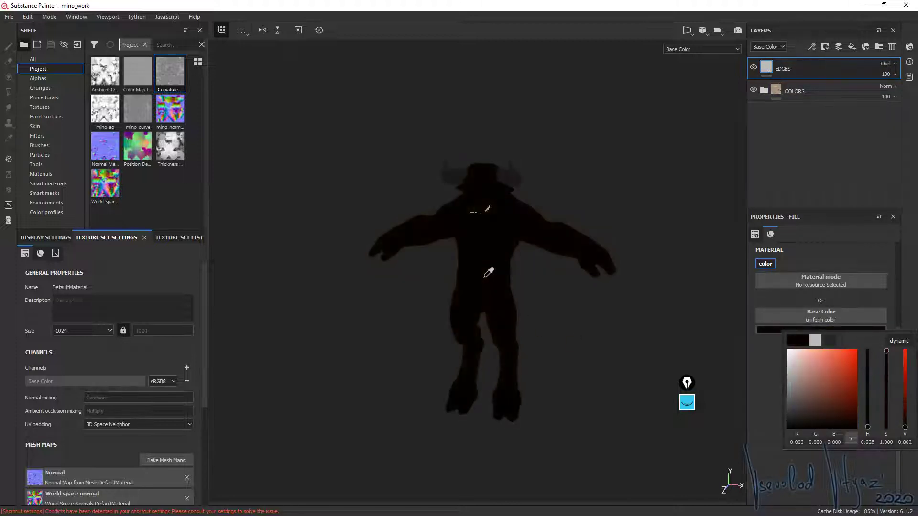
click(490, 249)
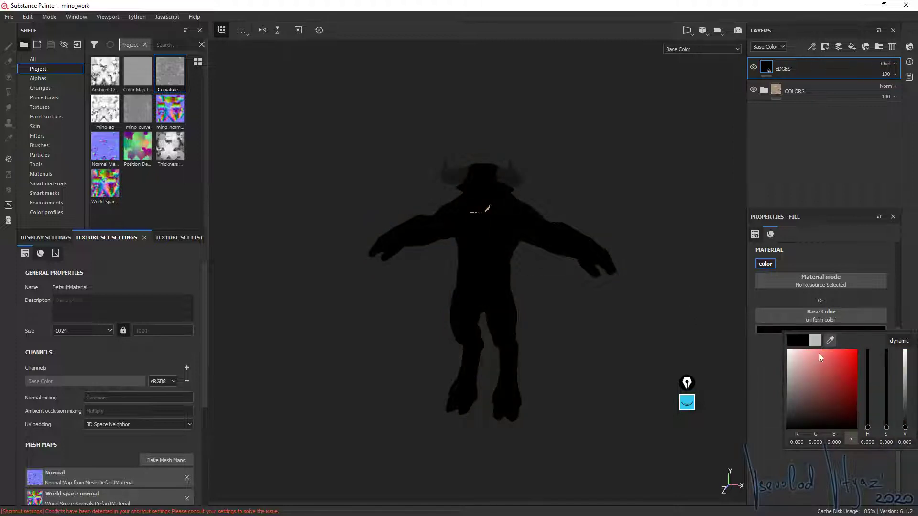
click(830, 340)
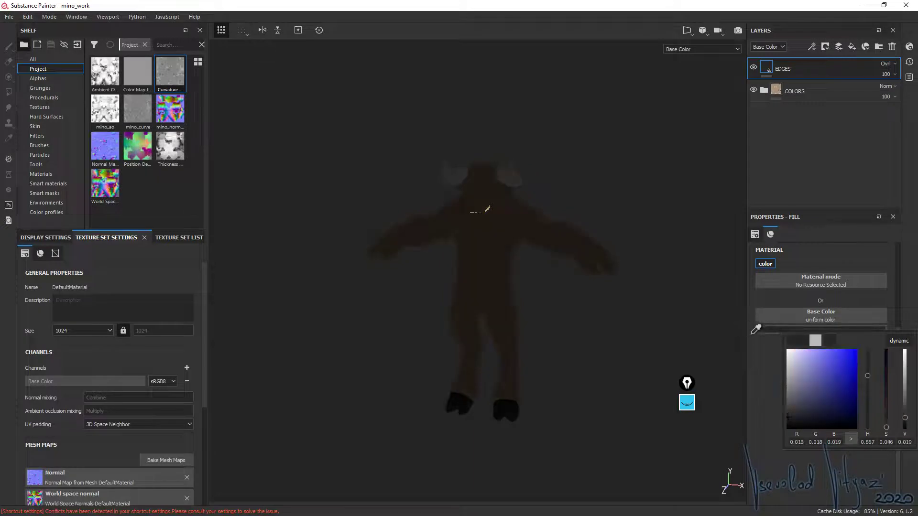
click(492, 243)
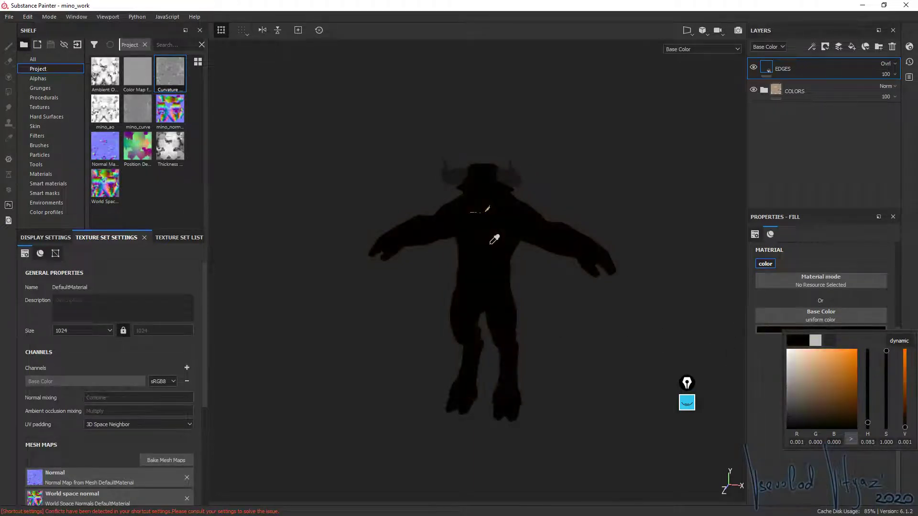
click(692, 297)
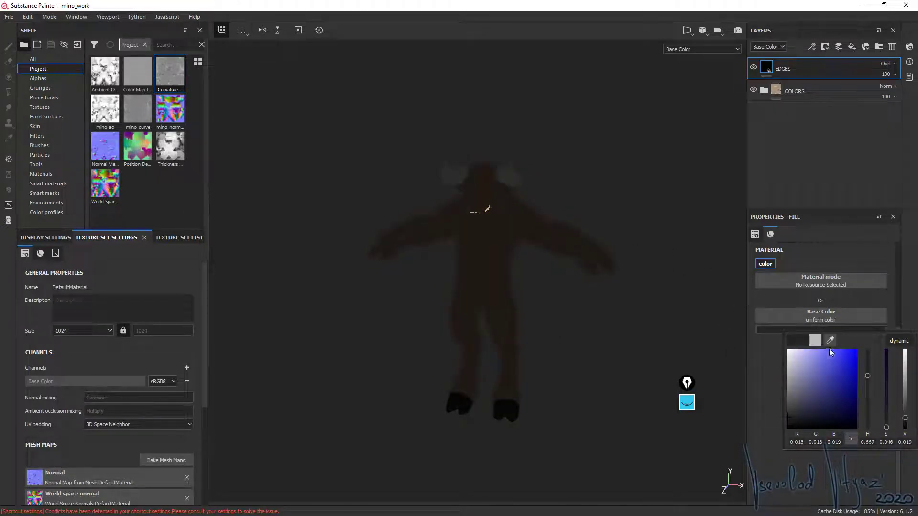
mouse_move(830, 353)
mouse_down()
mouse_move(818, 394)
mouse_move(785, 431)
mouse_move(845, 422)
mouse_up()
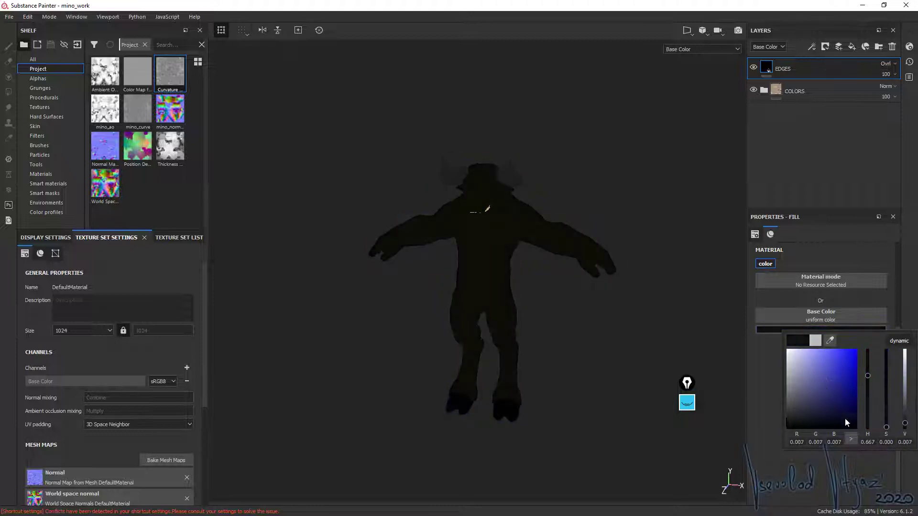
drag(868, 377, 869, 419)
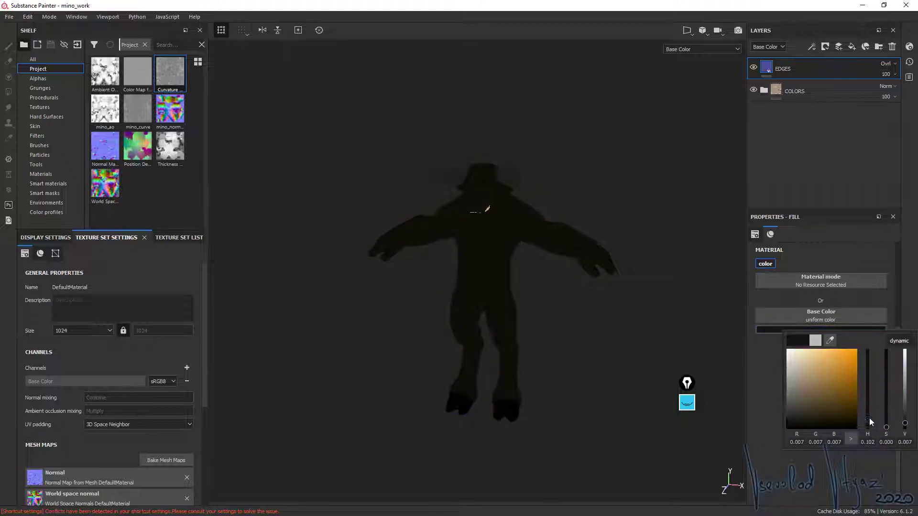
click(829, 373)
drag(907, 376, 869, 422)
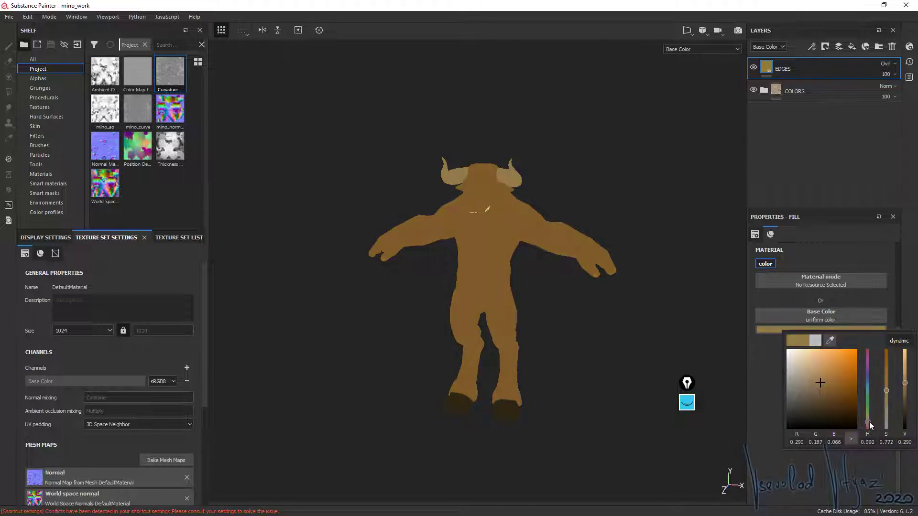
click(846, 193)
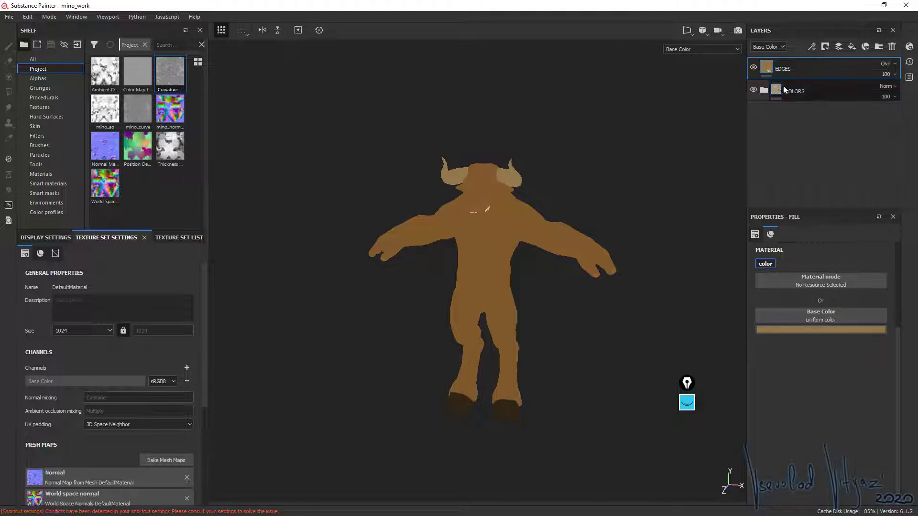
- Add a black mask to the EDGES layer and turn off mirror symmetry
right_click(770, 68)
click(812, 82)
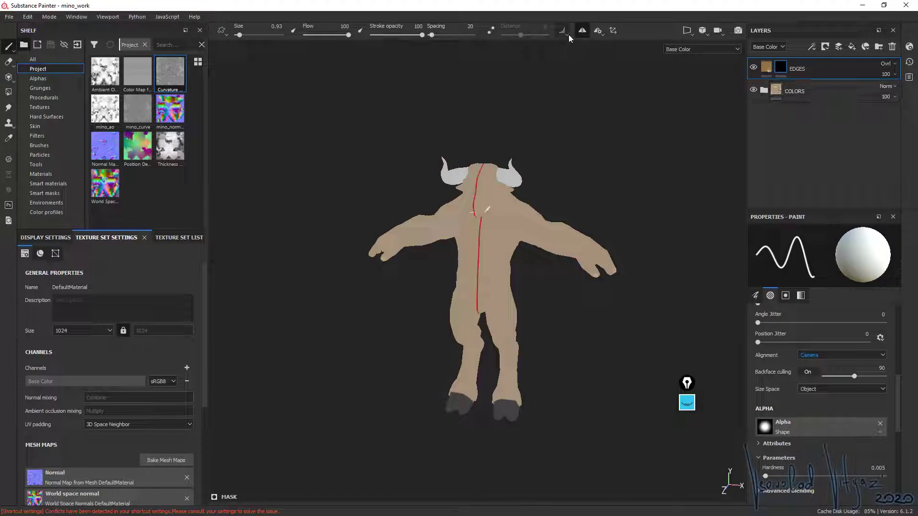
click(582, 30)
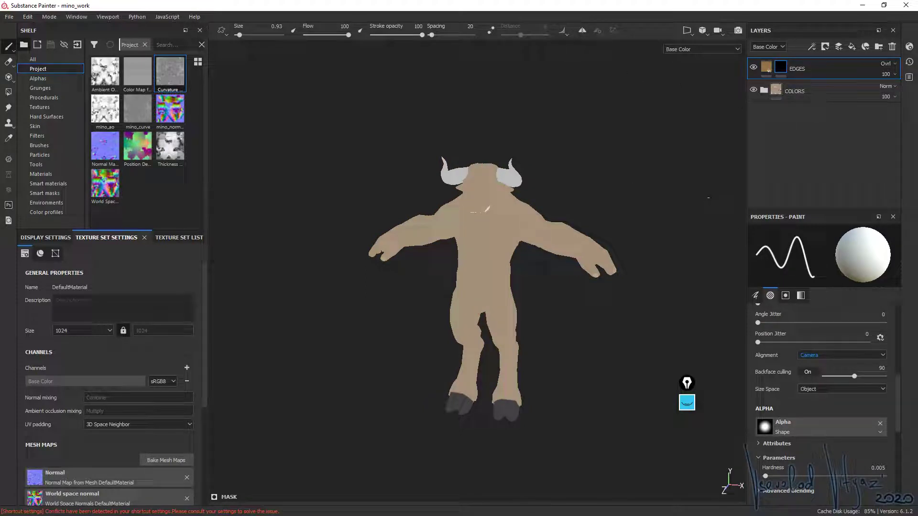
- Add a fill to the EDGES mask driven by the Curvature map from the shelf
right_click(780, 67)
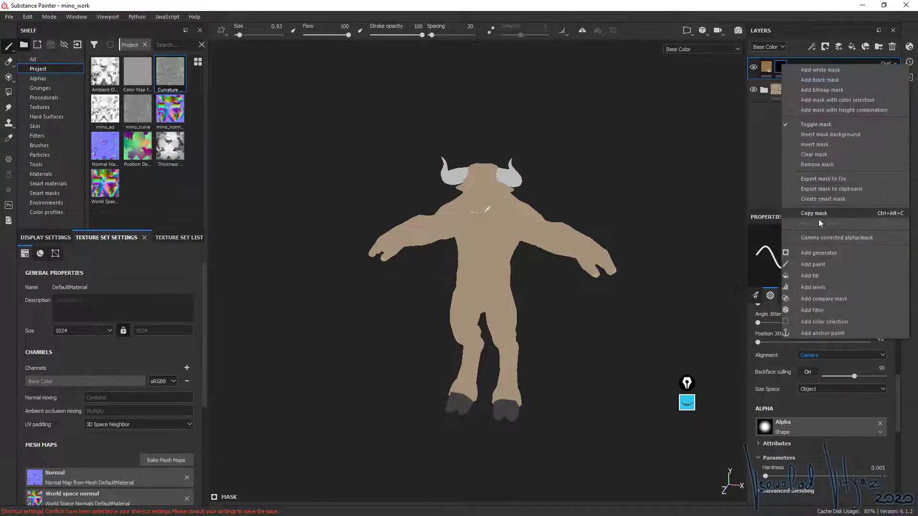
click(825, 277)
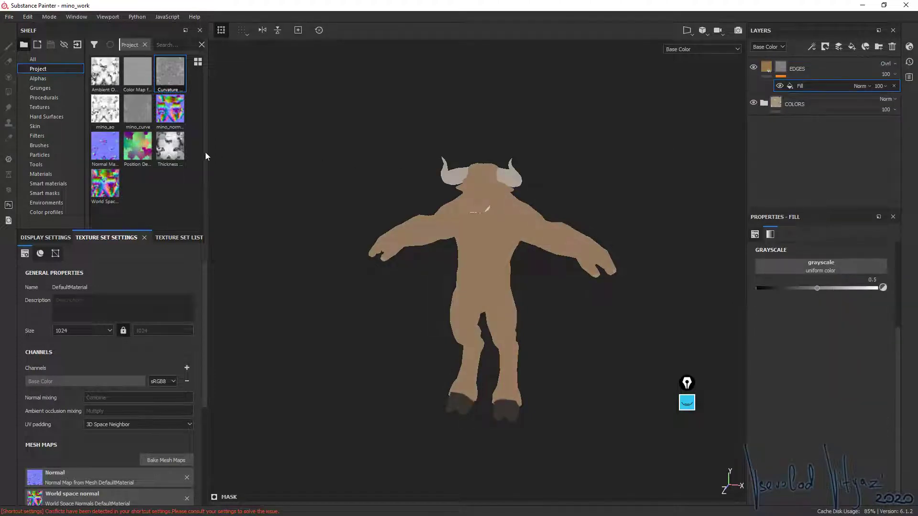
mouse_move(170, 78)
mouse_down()
mouse_move(779, 265)
mouse_move(798, 287)
mouse_up()
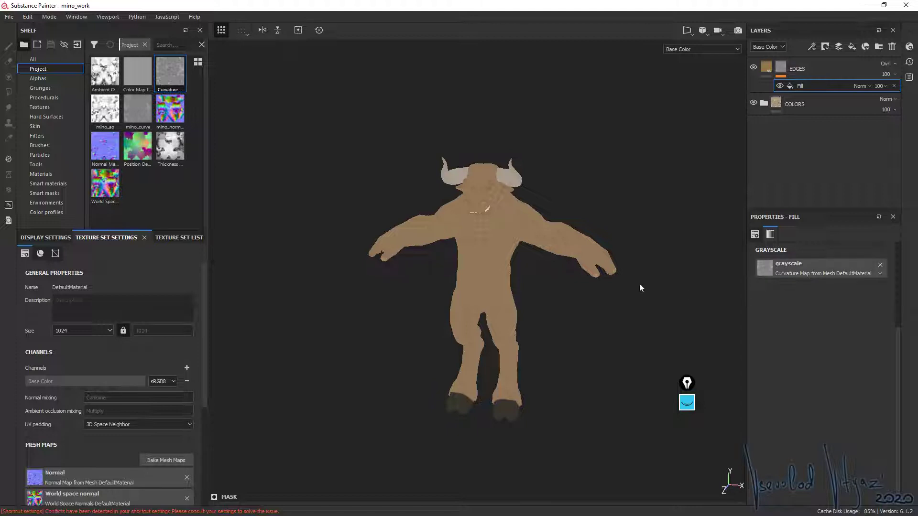
scroll(503, 216, up, 3)
mouse_move(504, 216)
alt+mouse_down()
mouse_move(551, 264)
mouse_move(557, 231)
mouse_move(567, 243)
mouse_move(589, 227)
alt+mouse_up()
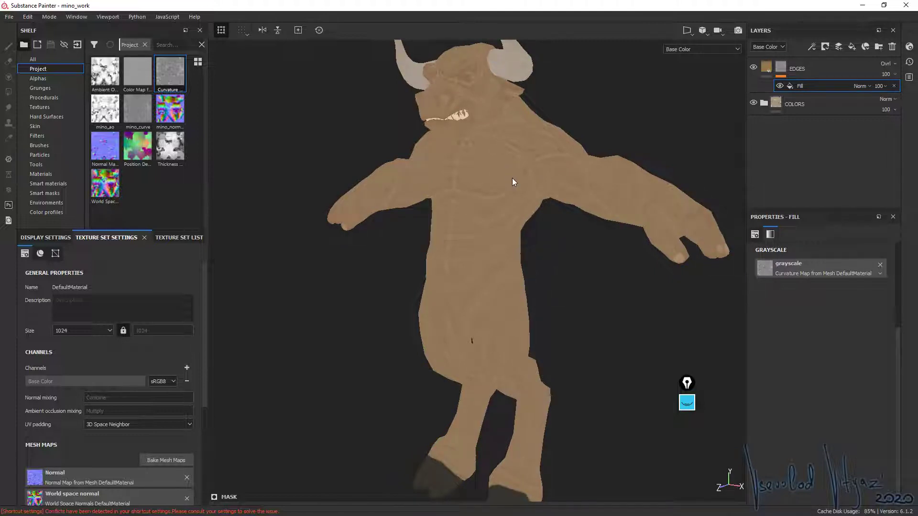
- Toggle the EDGES layer off and on to compare the masked edge shading
click(754, 68)
click(753, 68)
alt+drag(496, 217, 543, 253)
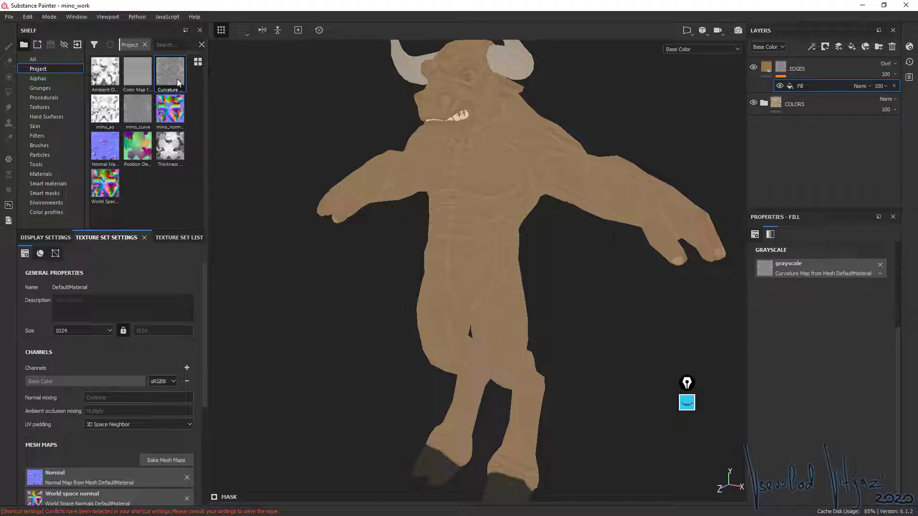
mouse_move(170, 147)
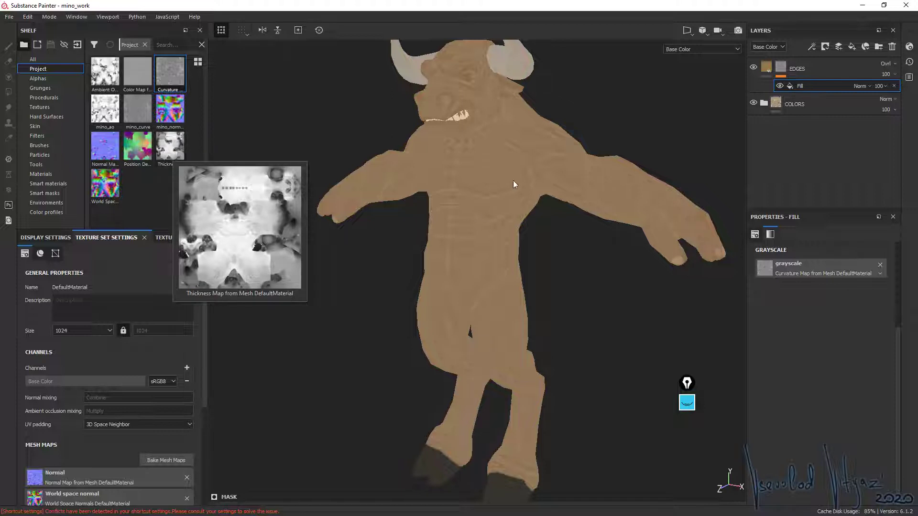
alt+drag(600, 244, 601, 192)
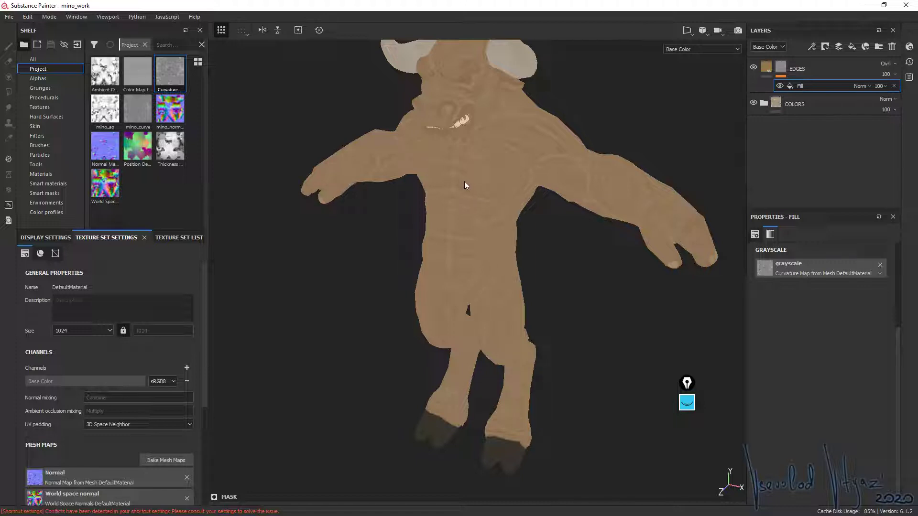
- Add an inverted Levels effect above the curvature fill and compare EDGES on and off
right_click(819, 82)
click(859, 125)
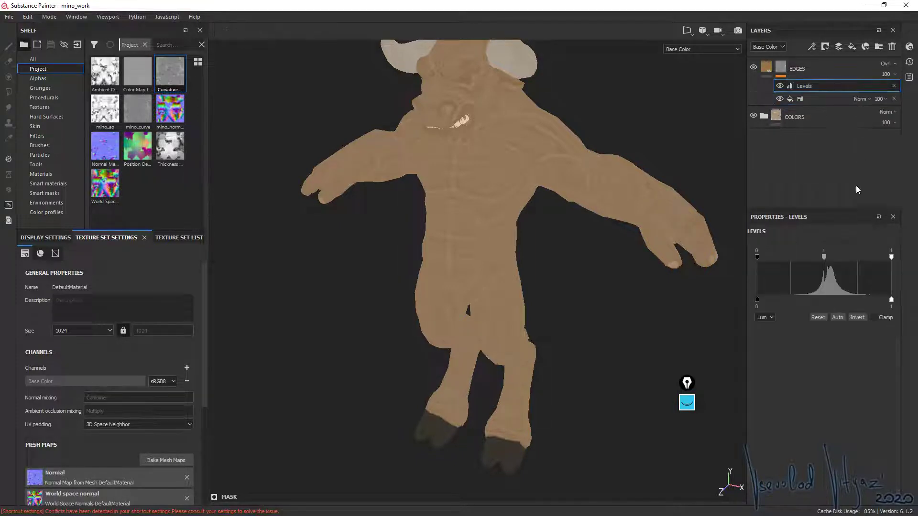
click(857, 319)
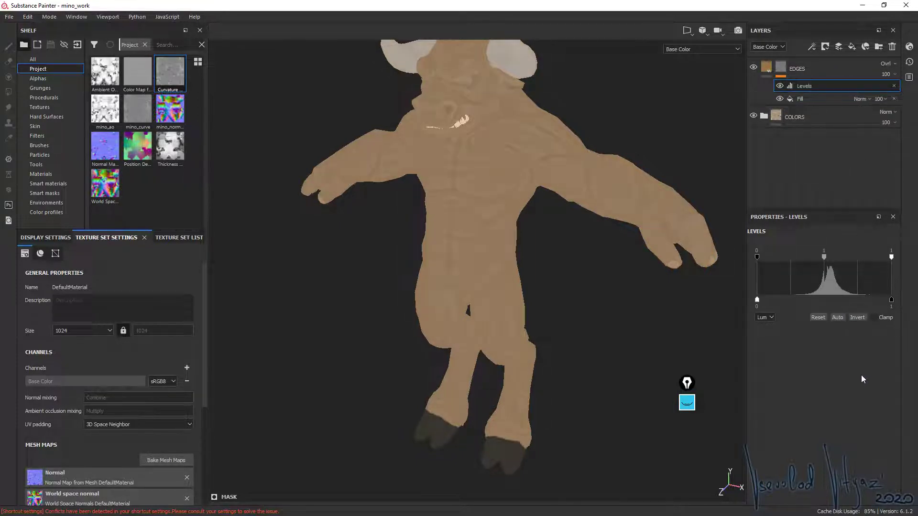
mouse_move(611, 277)
alt+mouse_down()
mouse_move(591, 276)
mouse_move(597, 205)
alt+mouse_up()
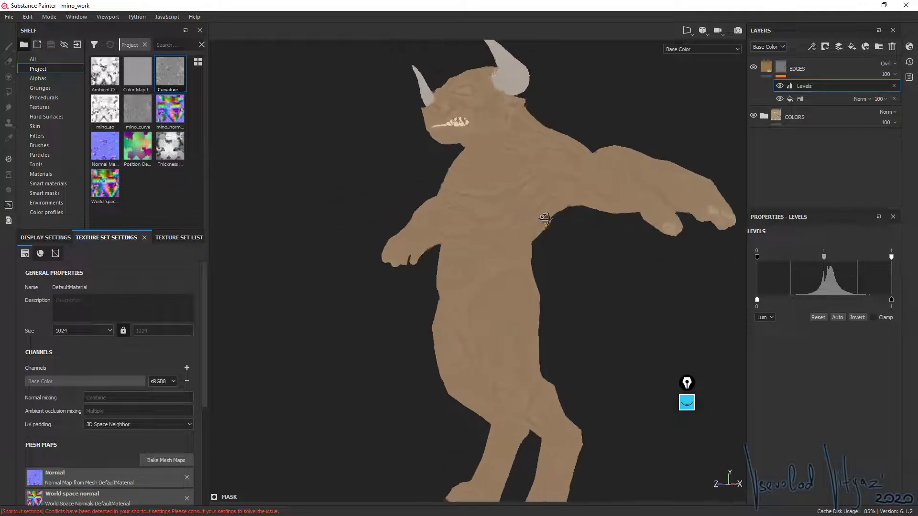
click(753, 67)
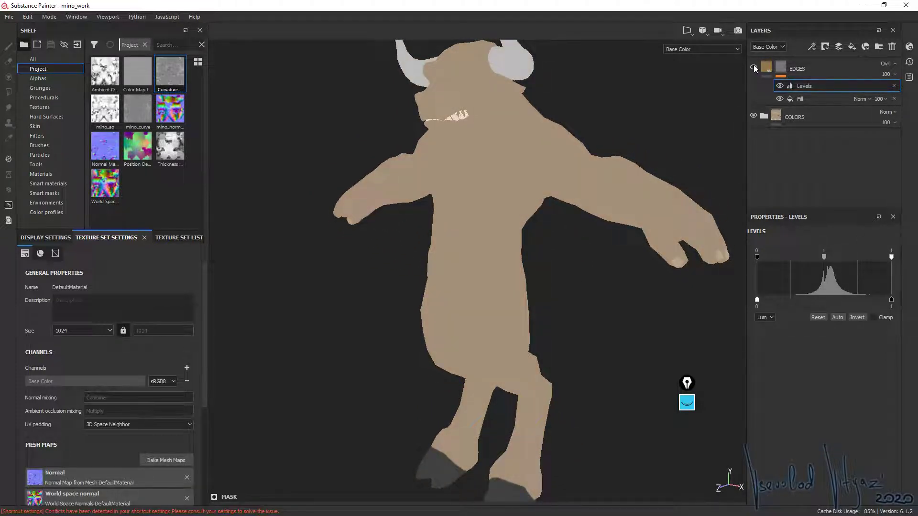
click(753, 67)
alt+middle_drag(613, 160, 542, 176)
alt+drag(541, 175, 549, 189)
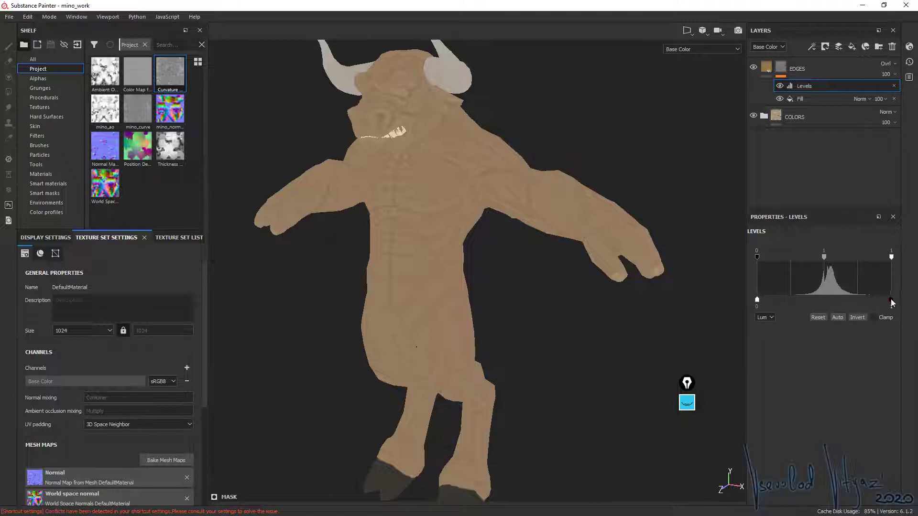
- Try Levels output and midtone values (0.81–0.85), then reset Levels to defaults
mouse_move(868, 302)
mouse_down()
mouse_move(825, 306)
mouse_move(891, 301)
mouse_up()
mouse_move(757, 299)
mouse_down()
mouse_move(845, 302)
mouse_move(761, 313)
mouse_up()
mouse_move(823, 257)
mouse_down()
mouse_move(843, 259)
mouse_move(813, 259)
mouse_up()
click(838, 317)
drag(824, 256, 821, 258)
drag(826, 259, 825, 260)
click(837, 319)
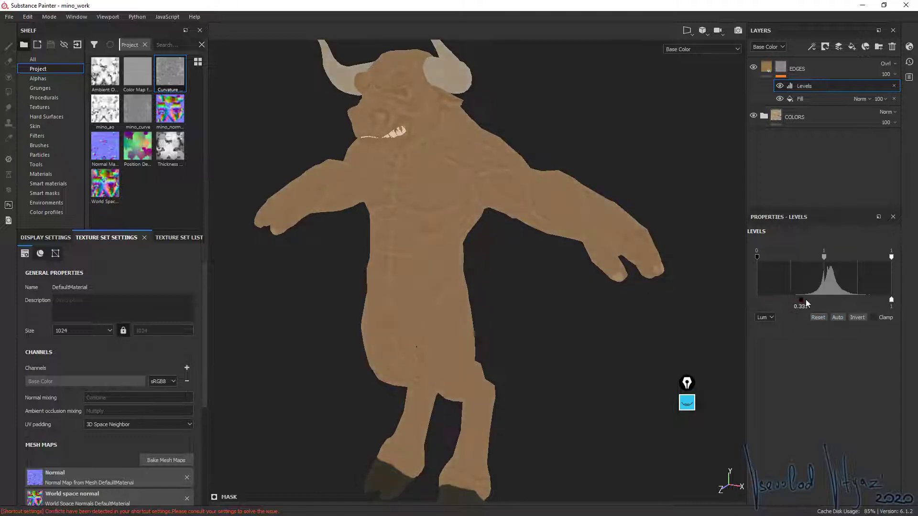
drag(759, 298, 741, 296)
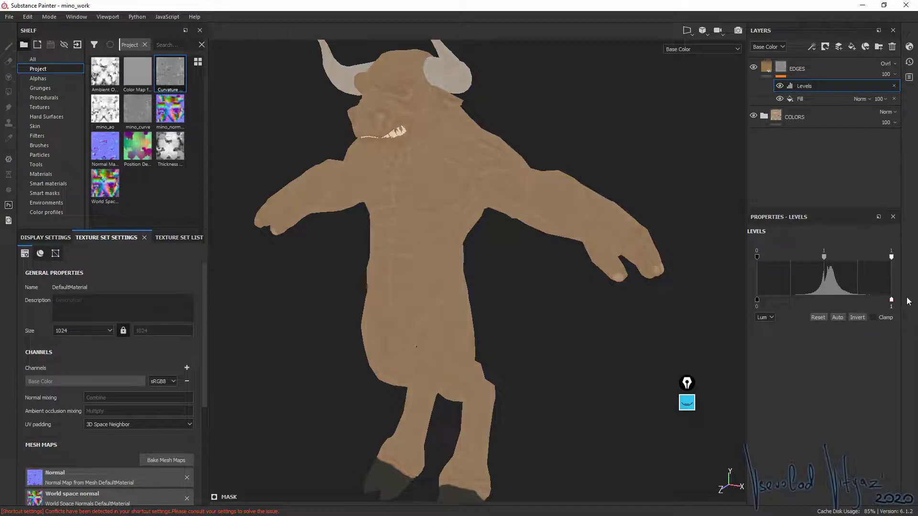
- Invert the Levels output again and orbit around the minotaur to check it
mouse_move(500, 303)
alt+mouse_down()
mouse_move(424, 239)
mouse_move(576, 207)
mouse_move(545, 266)
mouse_move(454, 200)
mouse_move(520, 313)
mouse_move(432, 239)
alt+mouse_up()
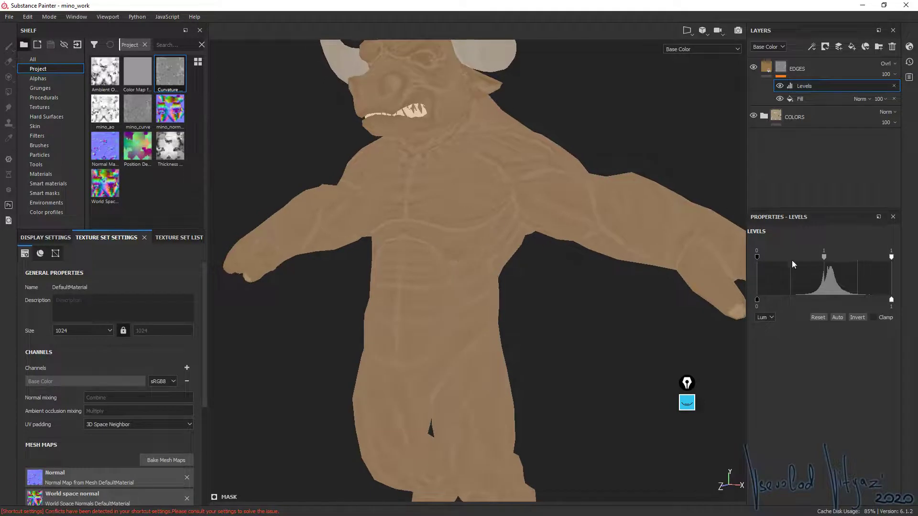
click(853, 317)
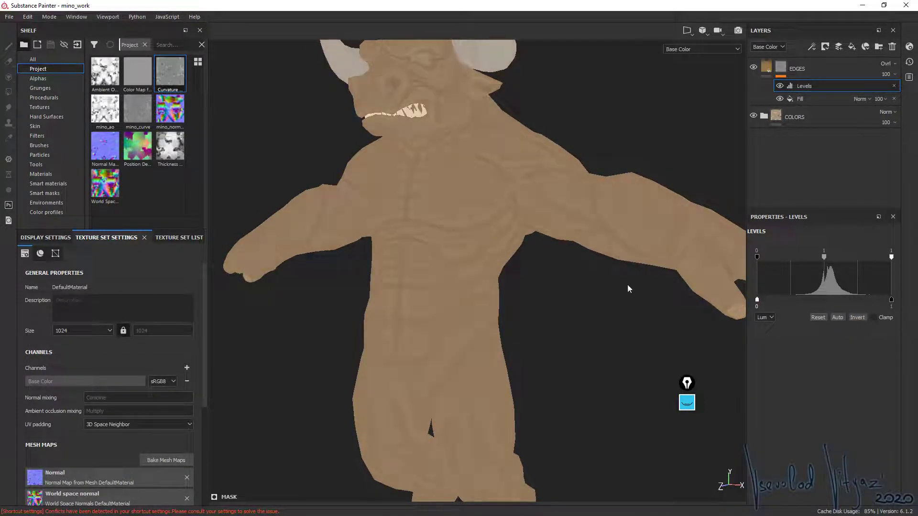
mouse_move(550, 258)
alt+mouse_down()
mouse_move(486, 229)
mouse_move(427, 234)
alt+mouse_up()
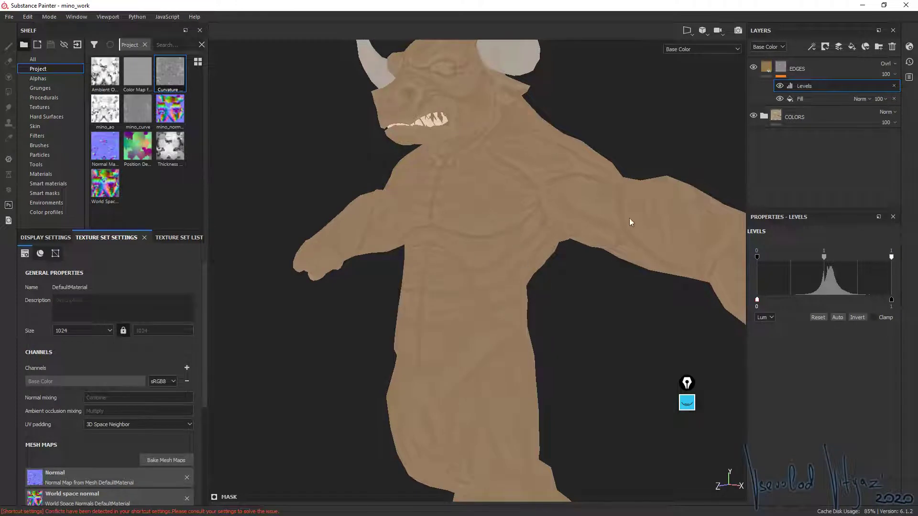
mouse_move(535, 258)
alt+middle_down()
mouse_move(470, 257)
mouse_move(505, 225)
mouse_move(543, 215)
alt+middle_up()
mouse_move(445, 263)
alt+mouse_down()
mouse_move(497, 256)
mouse_move(468, 260)
alt+mouse_up()
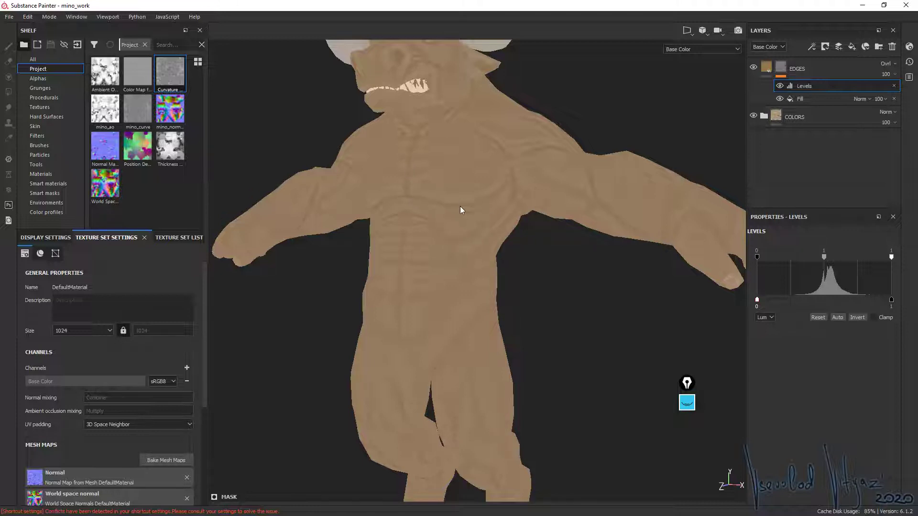
- Add a Blur filter above Levels in the EDGES mask with Blur Intensity 1.27
right_click(803, 87)
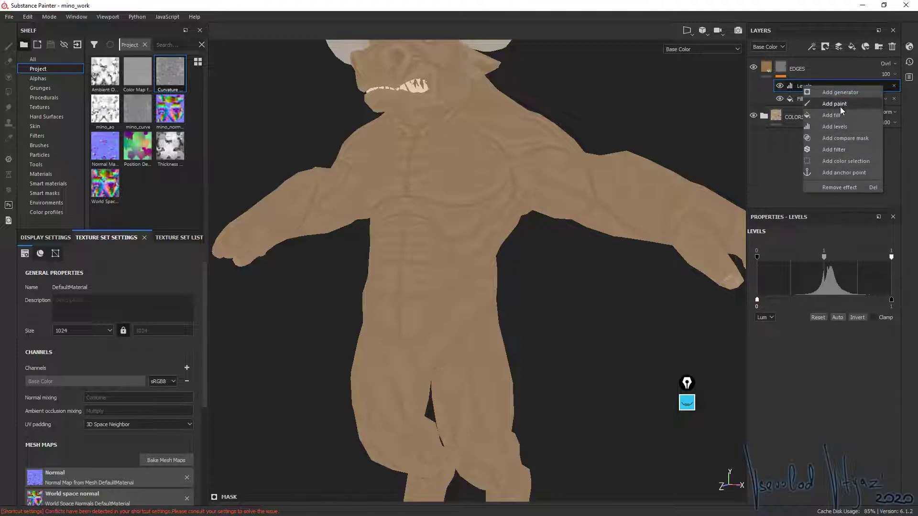
click(848, 148)
click(836, 262)
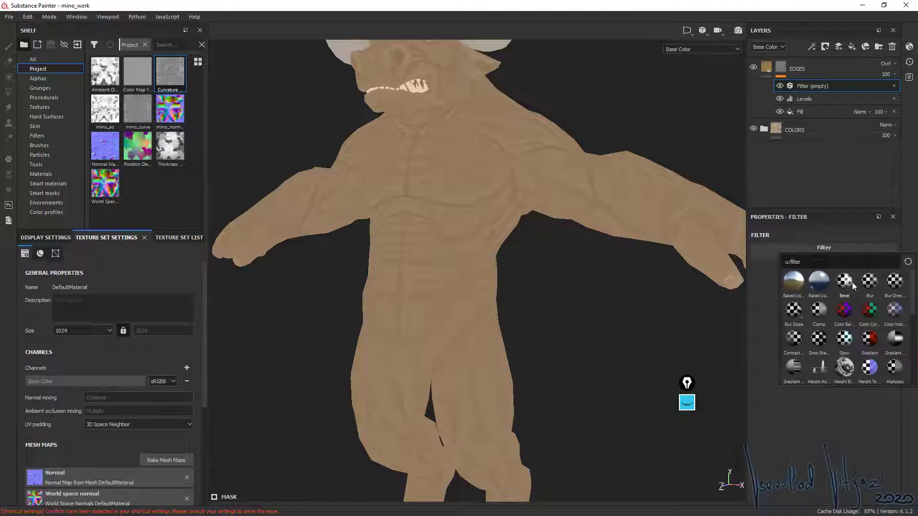
click(790, 300)
alt+drag(583, 279, 604, 266)
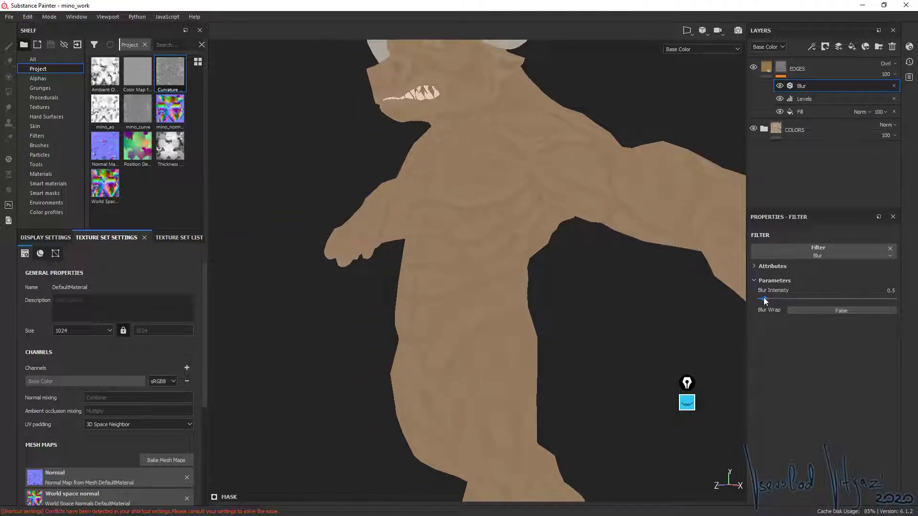
drag(764, 298, 771, 299)
drag(772, 299, 766, 298)
drag(771, 299, 770, 300)
alt+drag(645, 230, 551, 228)
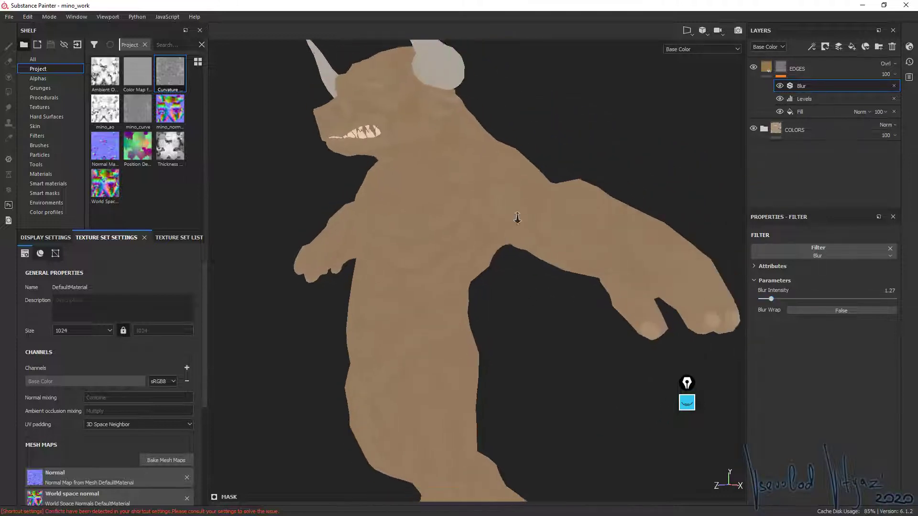
- Set the Levels midtone to about 2.868 with output black 0 and white 1
click(806, 98)
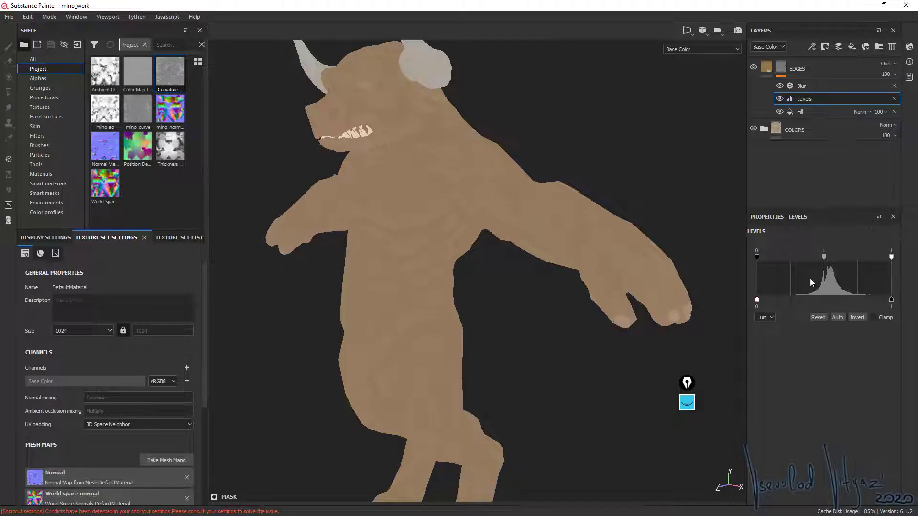
drag(825, 258, 827, 254)
drag(757, 300, 816, 300)
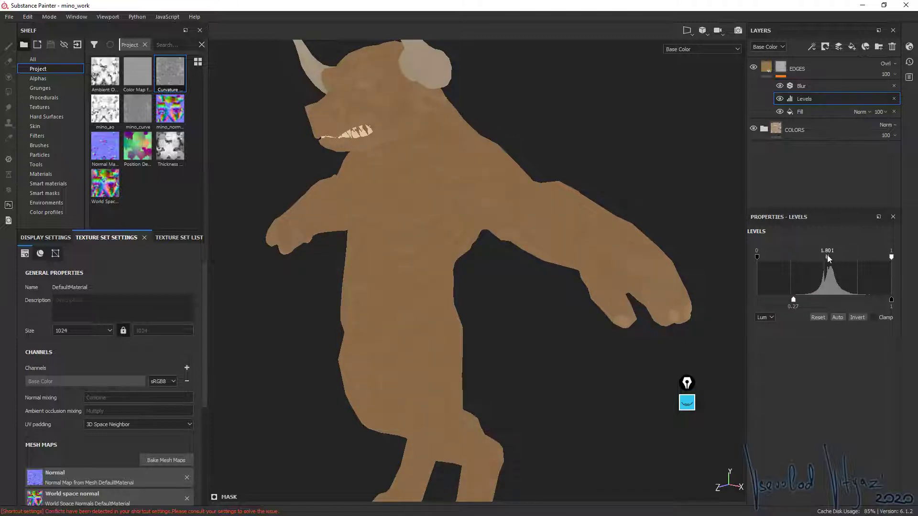
mouse_move(827, 257)
mouse_down()
mouse_move(807, 257)
mouse_move(836, 260)
mouse_move(825, 262)
mouse_up()
drag(825, 260, 833, 258)
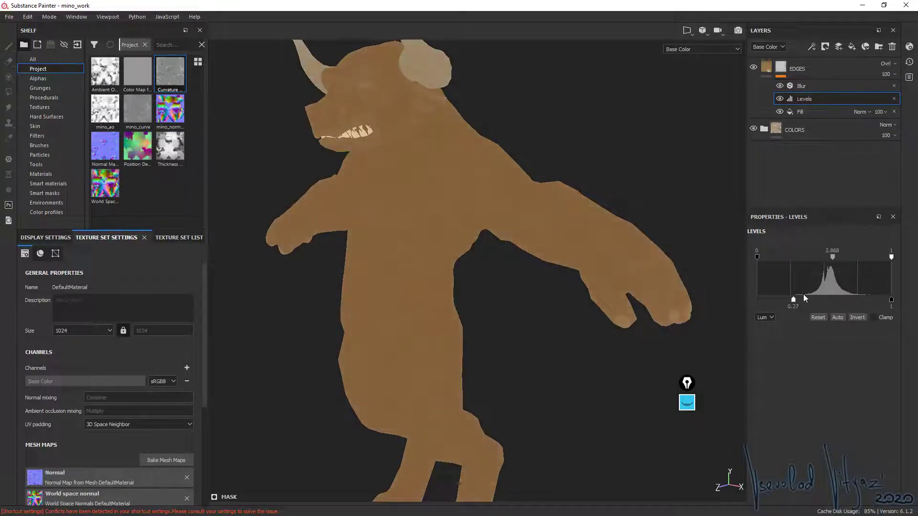
drag(793, 299, 757, 299)
drag(890, 299, 863, 299)
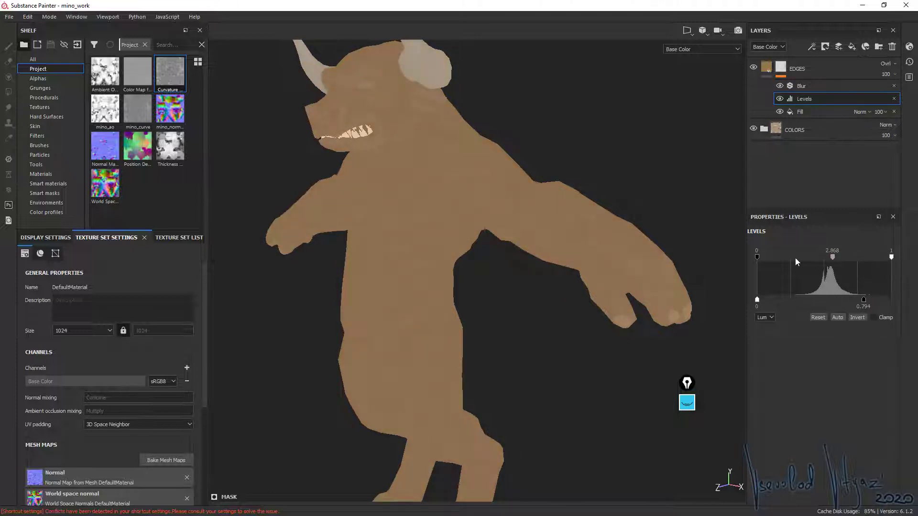
drag(865, 300, 891, 299)
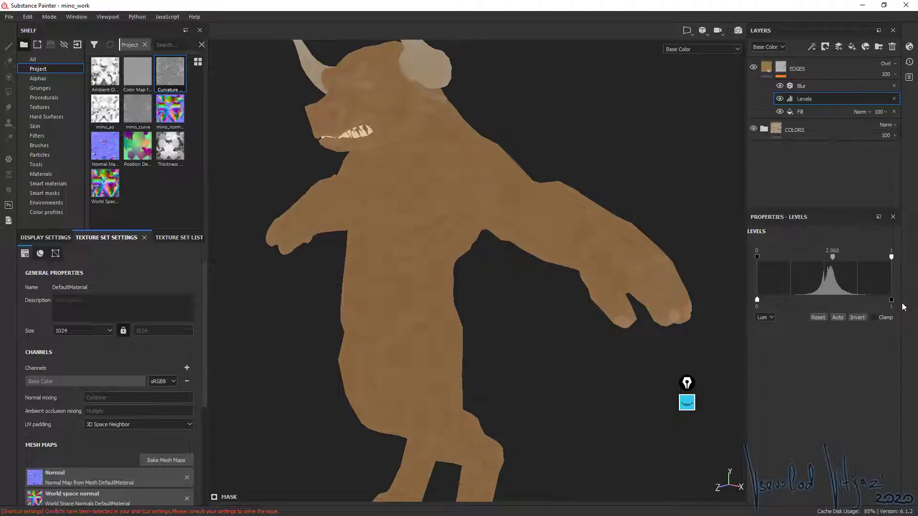
- Reselect the Blur effect and inspect the blurred edge shading on the head and chest
alt+drag(571, 283, 564, 220)
click(793, 88)
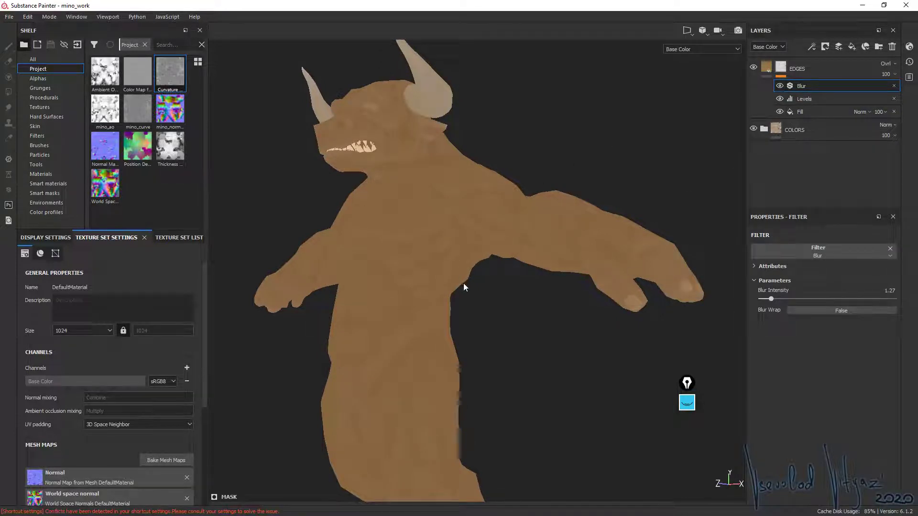
alt+middle_drag(463, 283, 532, 263)
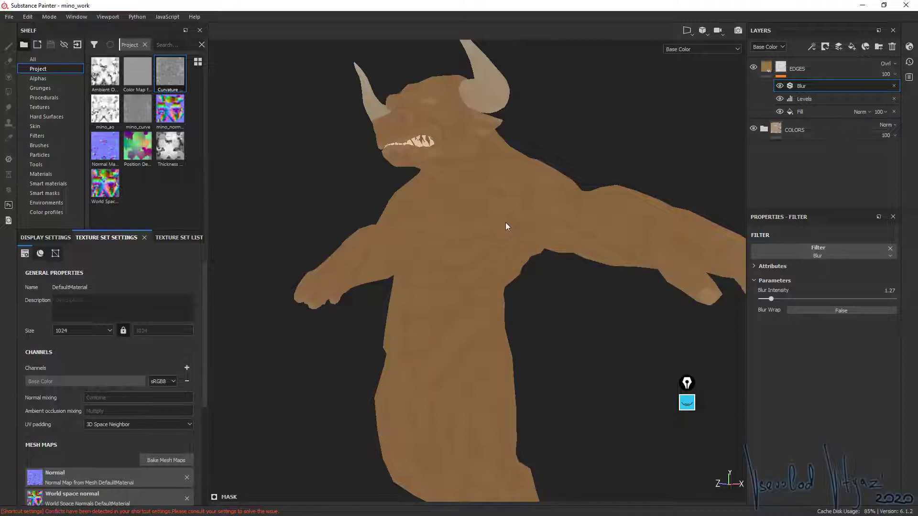
alt+drag(505, 223, 442, 271)
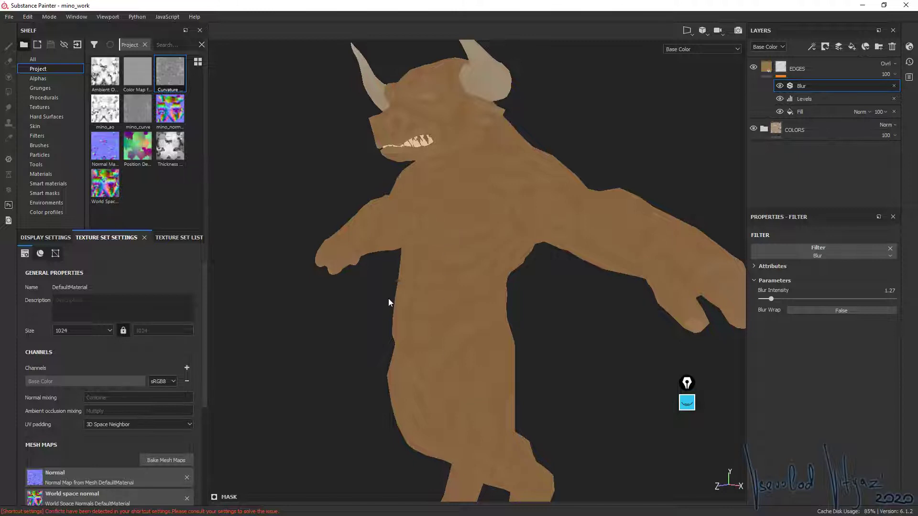
mouse_move(483, 282)
alt+right_down()
mouse_move(485, 199)
mouse_move(606, 152)
alt+right_up()
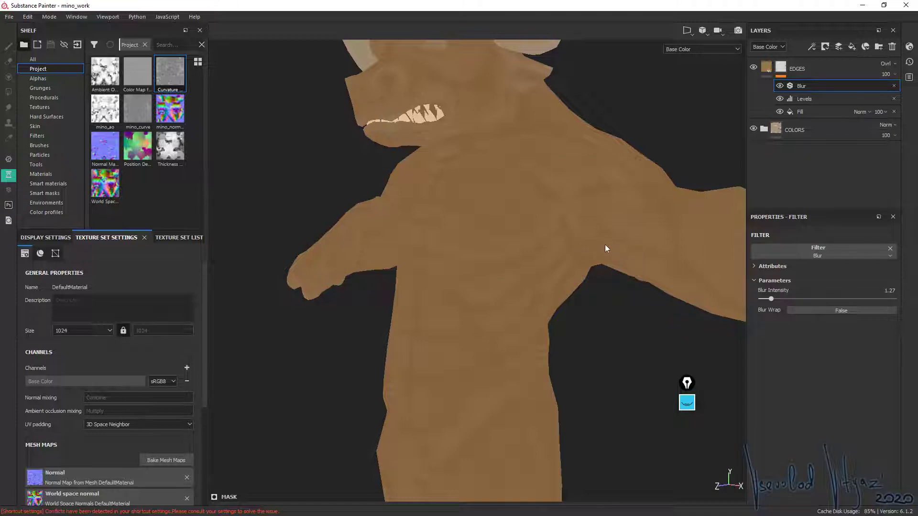
- Lower the EDGES Blur Intensity to 0.92 and frame the whole minotaur with F
mouse_move(563, 193)
alt+mouse_down()
mouse_move(562, 221)
mouse_move(542, 200)
alt+mouse_up()
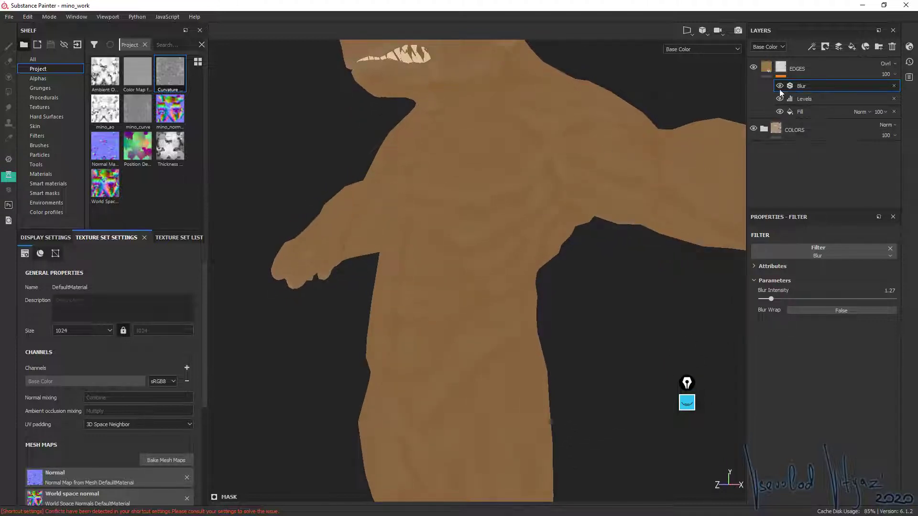
drag(770, 299, 785, 300)
drag(764, 299, 766, 299)
key(f)
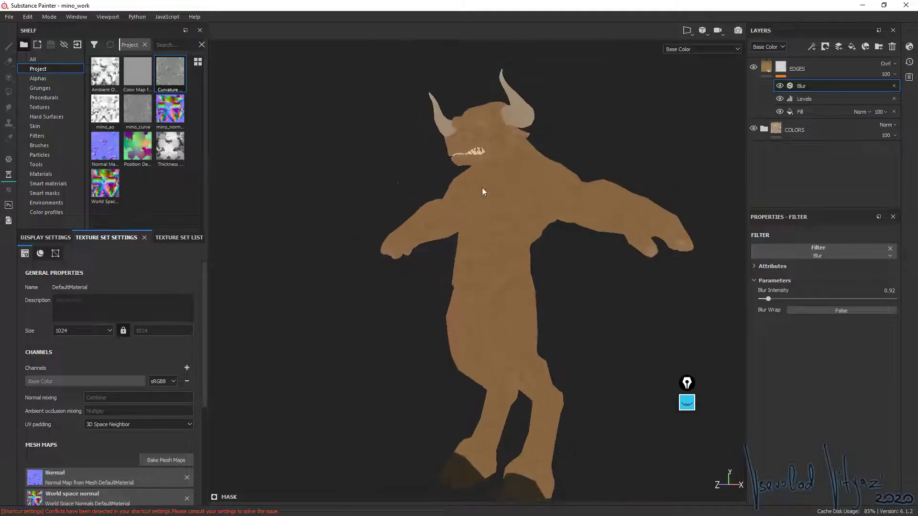
alt+drag(499, 223, 514, 171)
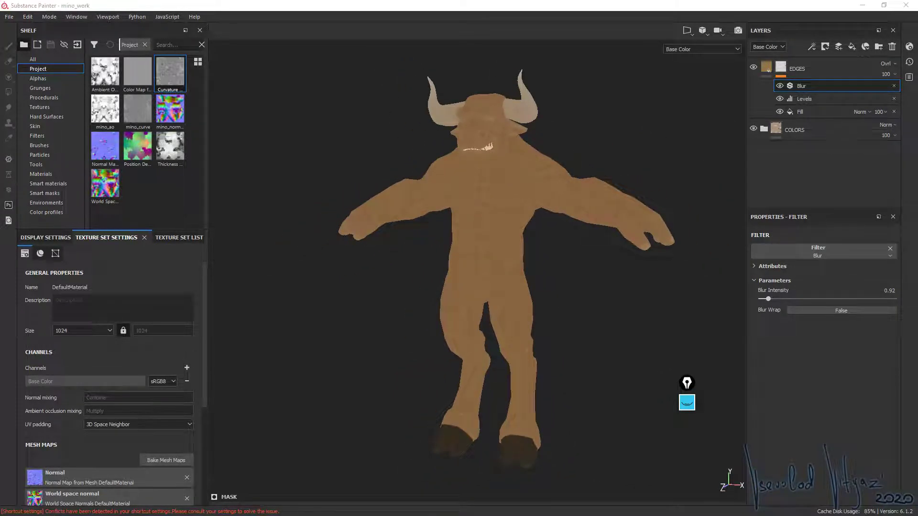
scroll(546, 366, up, 5)
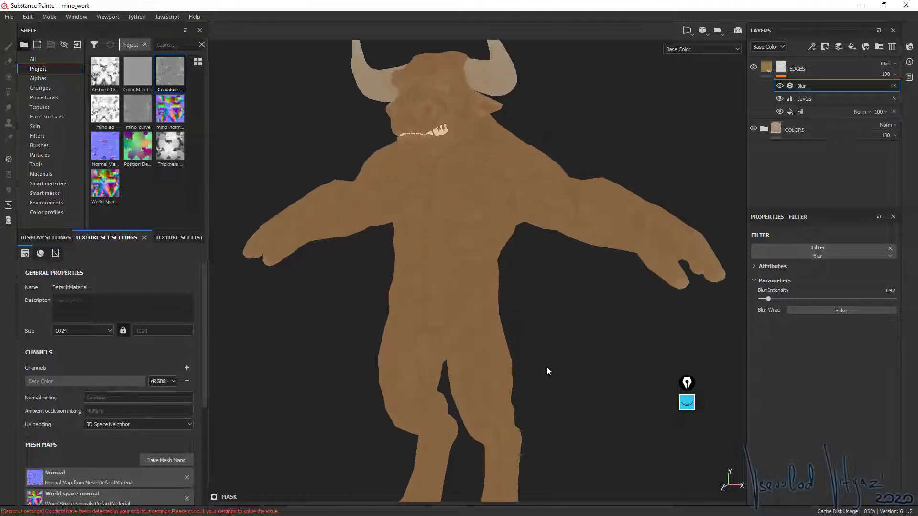
alt+drag(546, 366, 636, 117)
- Display the EDGES mask, select Blur, and undo an accidentally added Levels effect
click(782, 68)
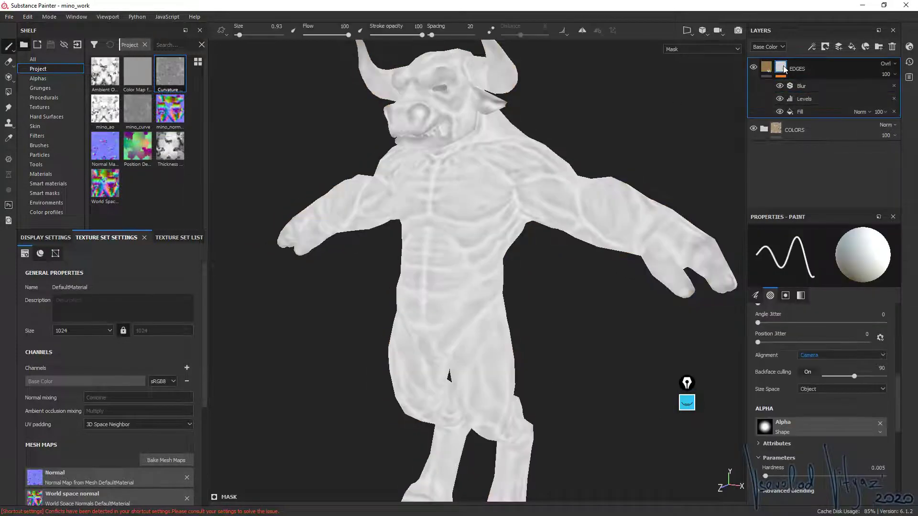
alt+drag(459, 258, 516, 217)
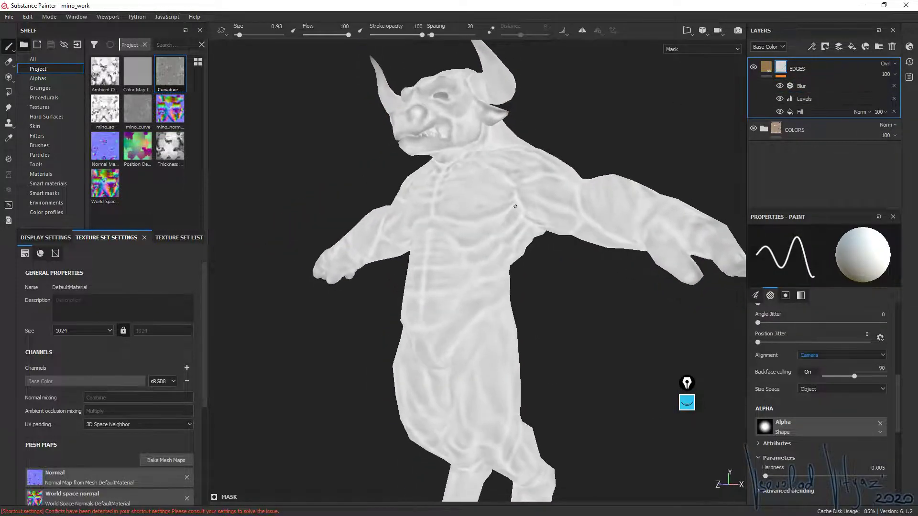
click(803, 85)
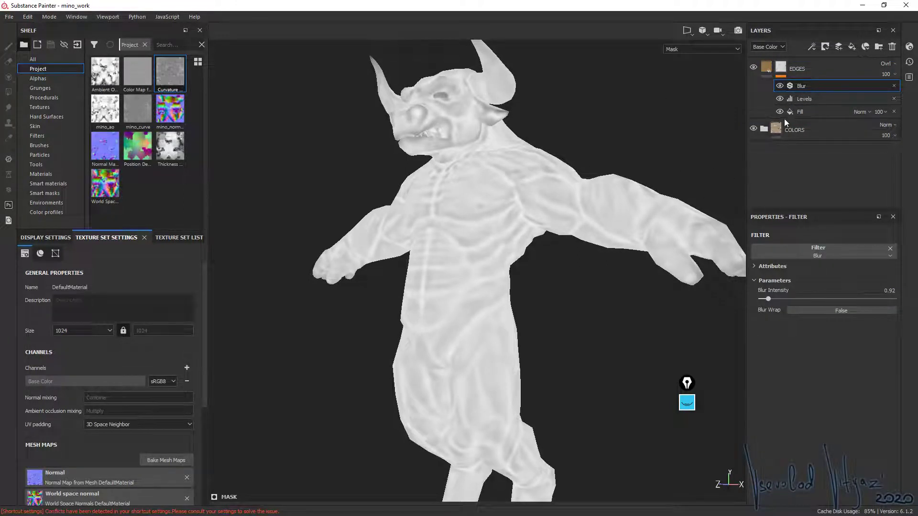
right_click(826, 84)
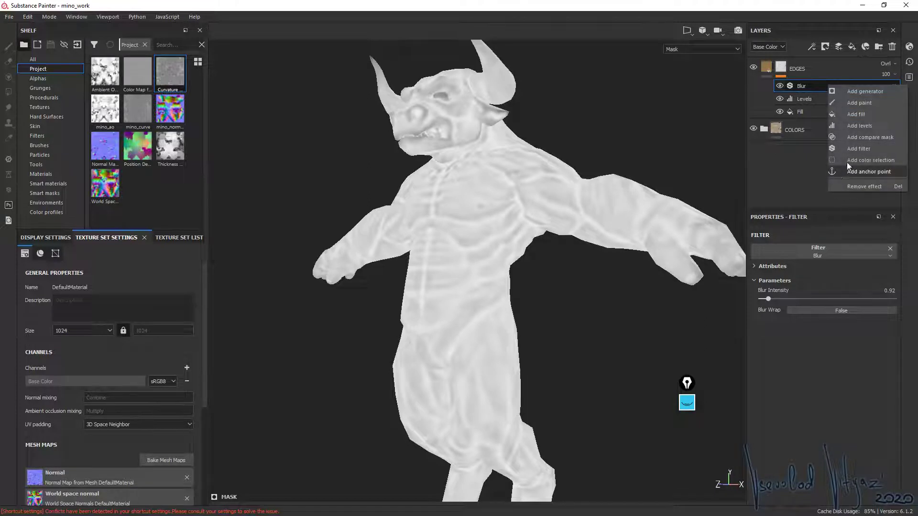
click(861, 124)
key(ctrl+z)
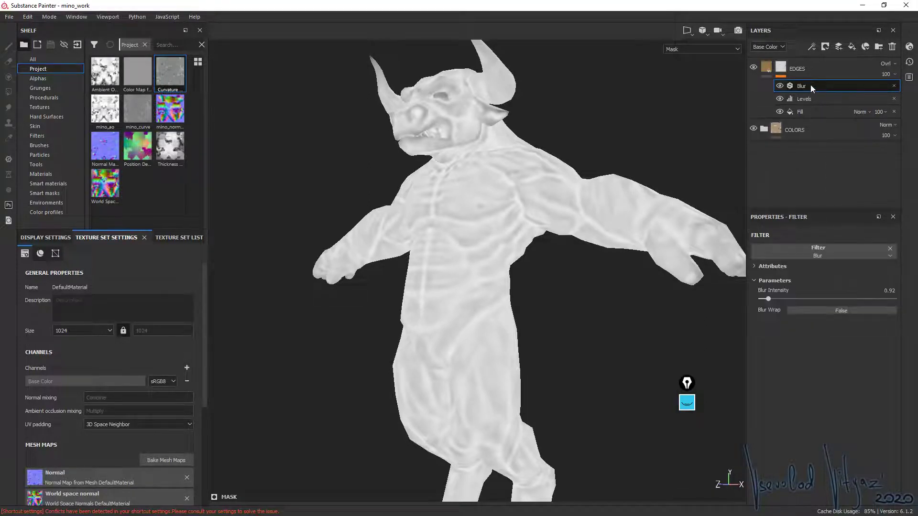
- Add a Sharpen filter at intensity 1 above Blur in the EDGES mask
right_click(812, 86)
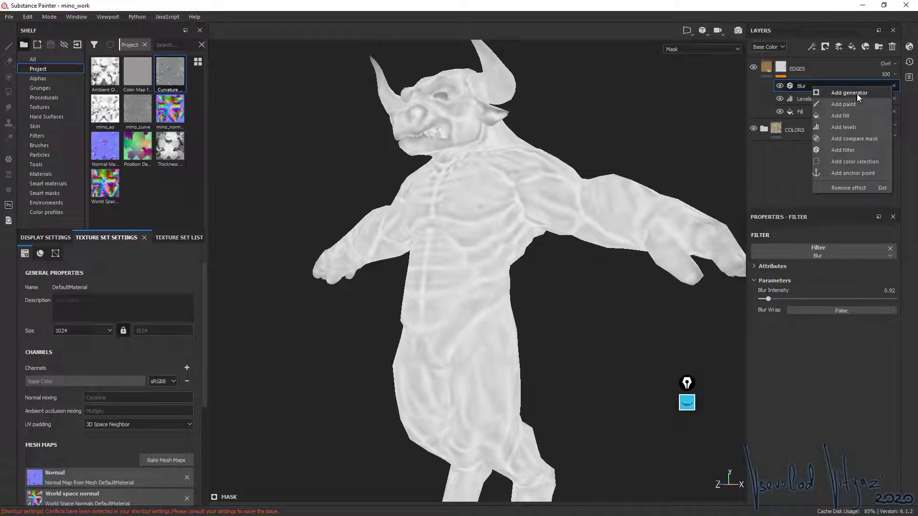
click(857, 148)
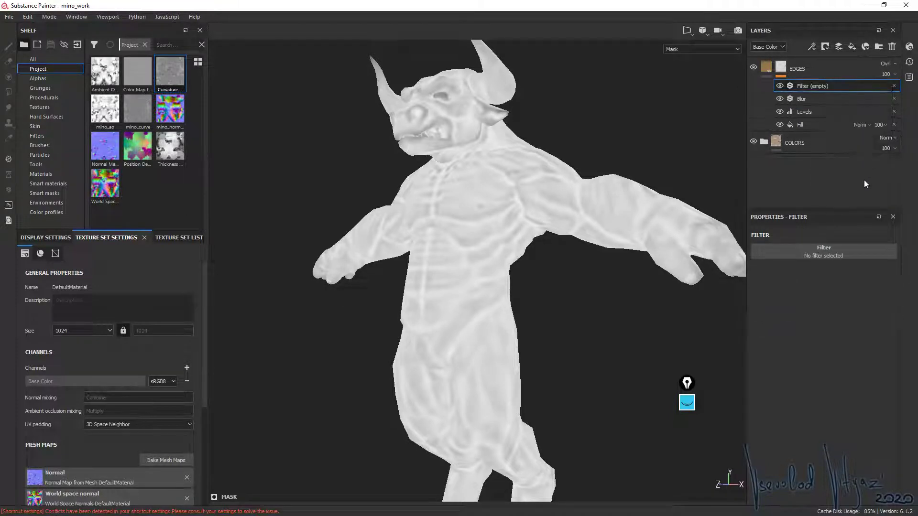
click(837, 247)
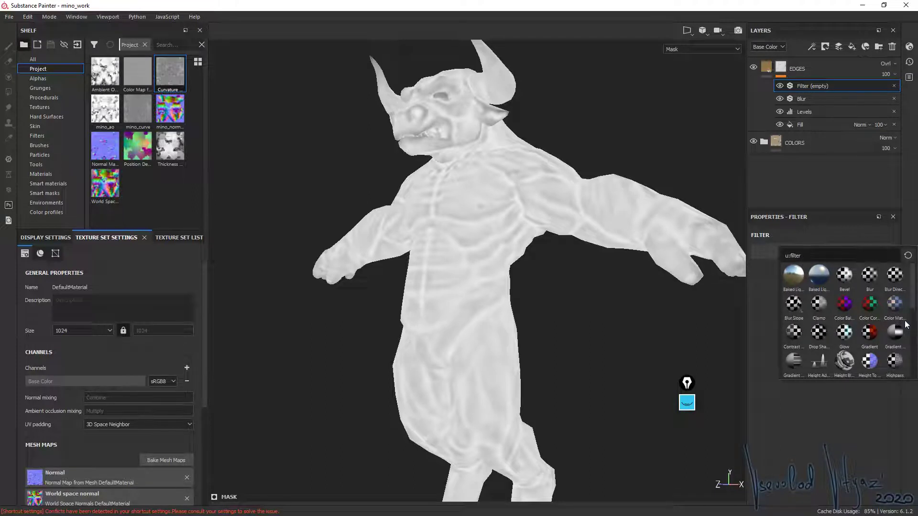
drag(912, 285, 916, 366)
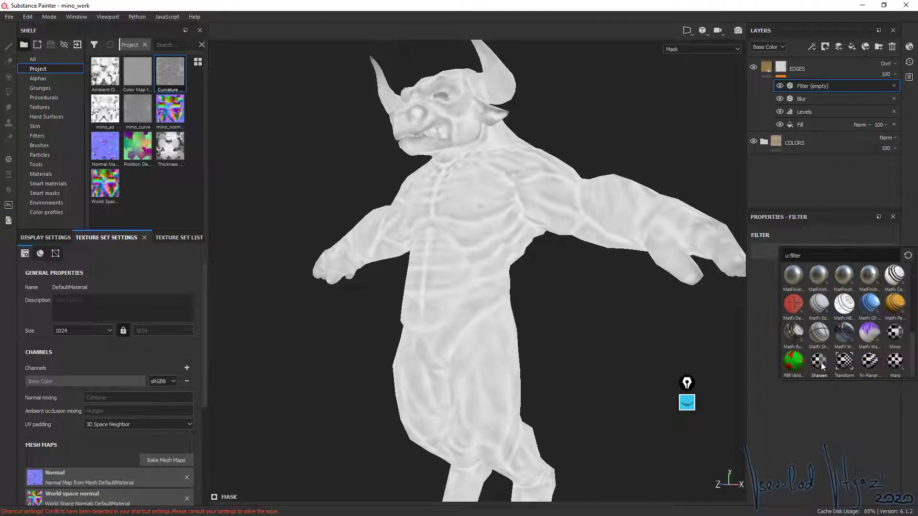
click(818, 362)
scroll(643, 276, up, 2)
- Bring up the screen-drawing tools, clear old marks and choose the highlighter
scroll(617, 263, up, 2)
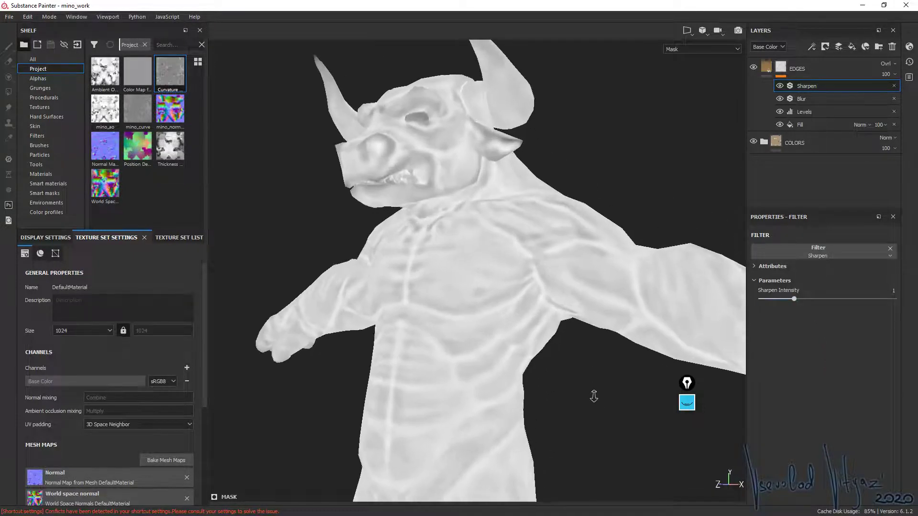
scroll(528, 209, up, 2)
scroll(549, 249, up, 1)
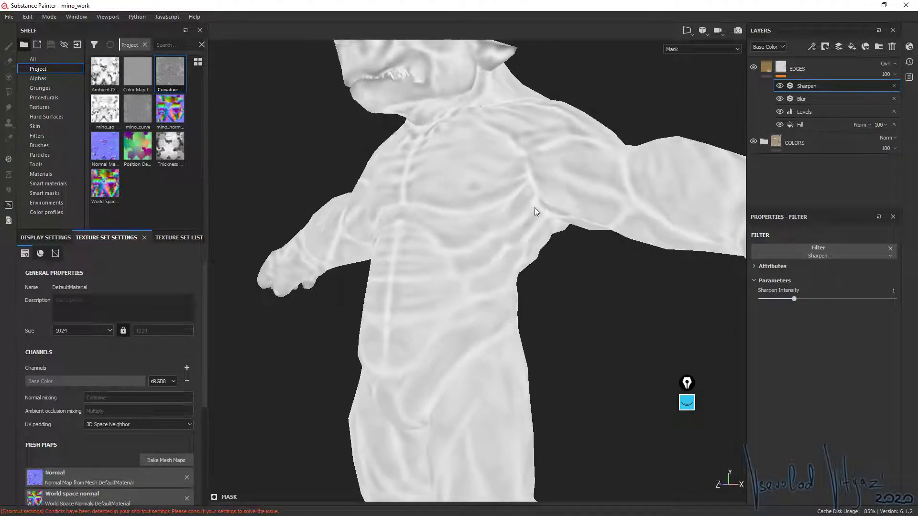
click(693, 406)
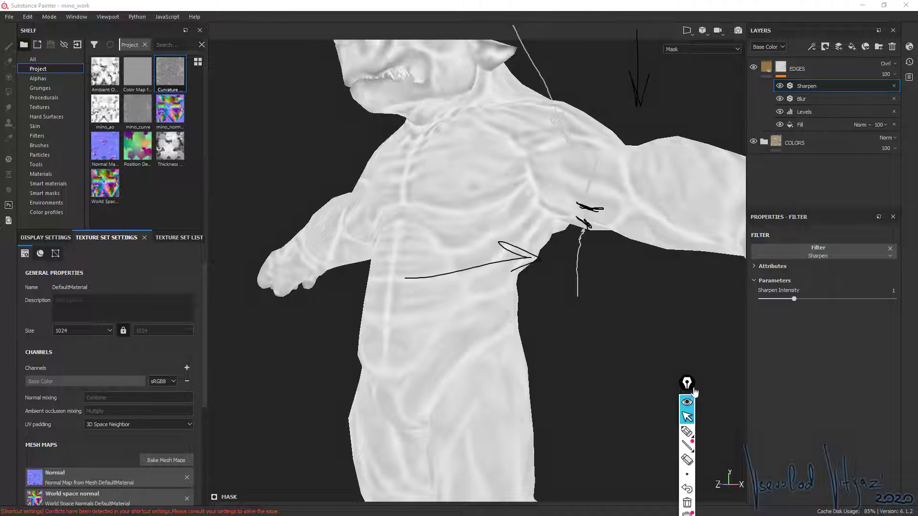
drag(691, 384, 736, 226)
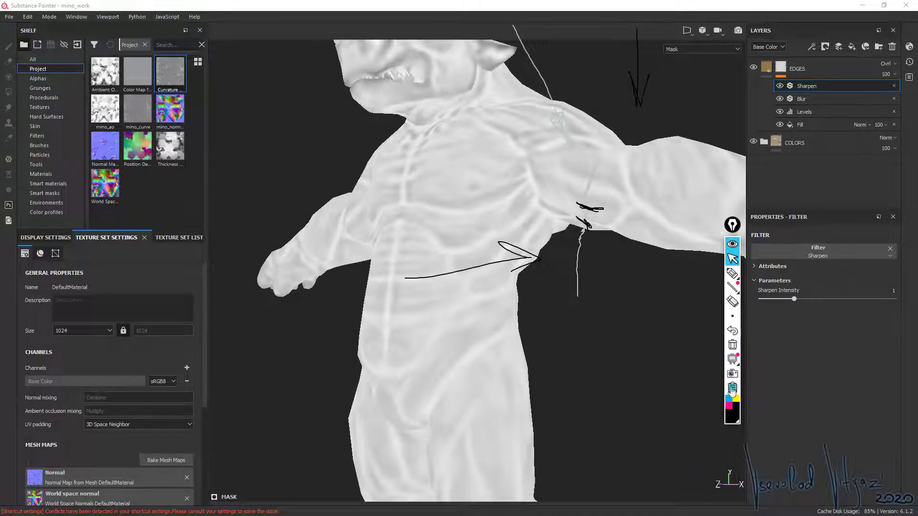
click(732, 345)
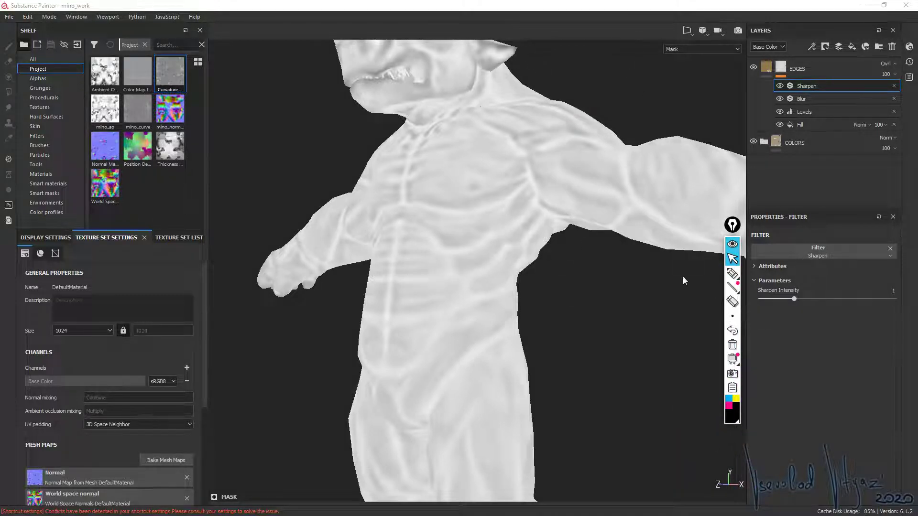
click(733, 274)
- Sketch white annotation marks along the minotaur's torso, then clear them and exit drawing
drag(439, 226, 444, 273)
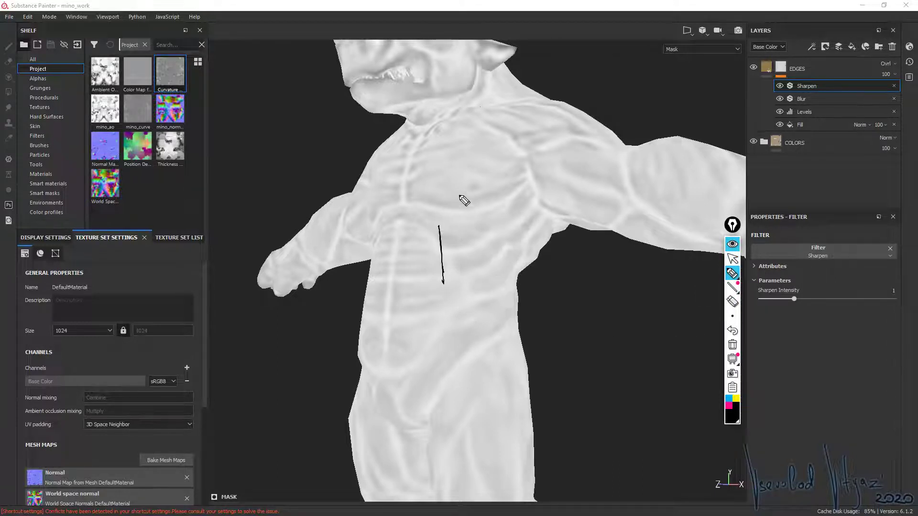
mouse_move(440, 221)
mouse_down()
mouse_move(443, 300)
mouse_move(440, 223)
mouse_move(447, 287)
mouse_up()
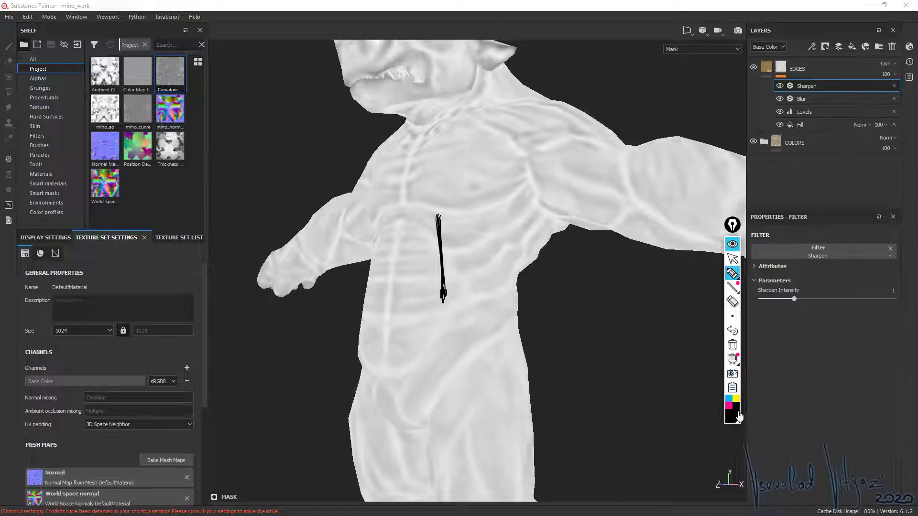
click(736, 416)
drag(438, 218, 445, 302)
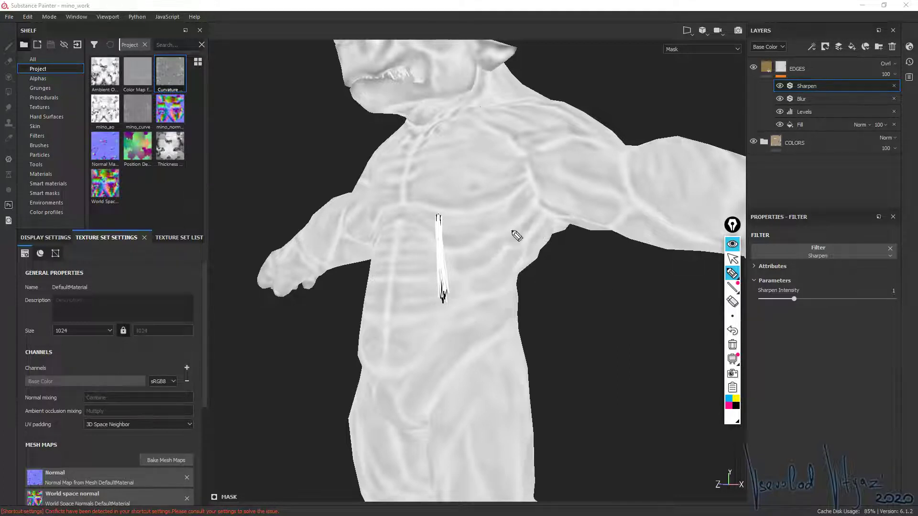
mouse_move(439, 221)
mouse_down()
mouse_move(451, 241)
mouse_move(440, 249)
mouse_move(455, 299)
mouse_move(438, 256)
mouse_move(439, 219)
mouse_move(435, 235)
mouse_move(449, 258)
mouse_move(440, 277)
mouse_move(459, 295)
mouse_up()
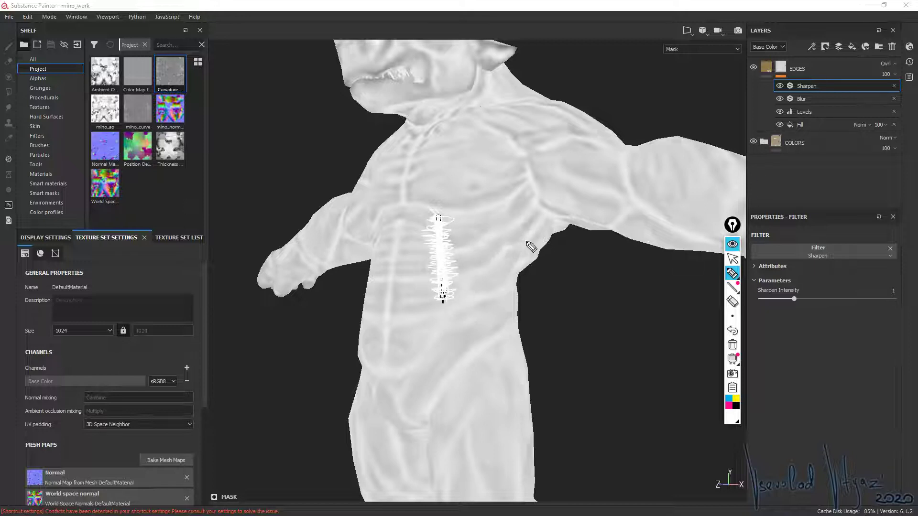
drag(529, 245, 465, 256)
drag(382, 258, 418, 250)
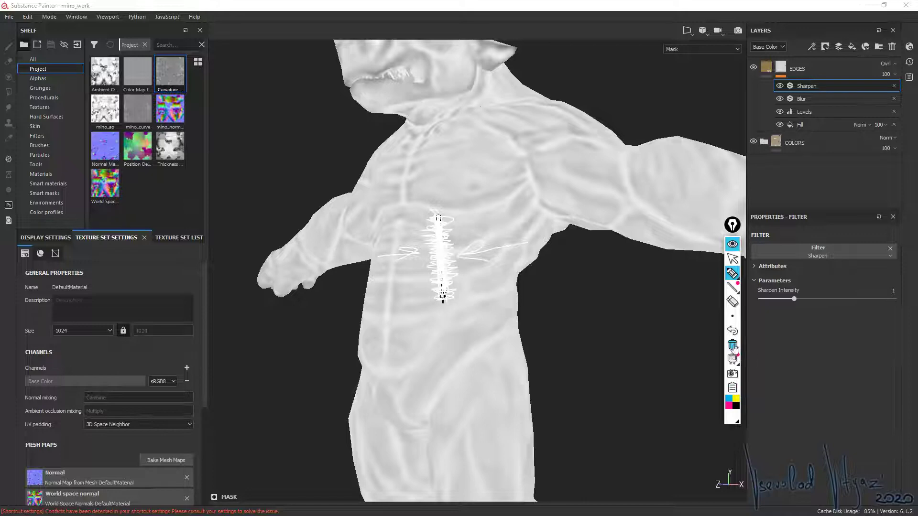
click(732, 344)
click(732, 258)
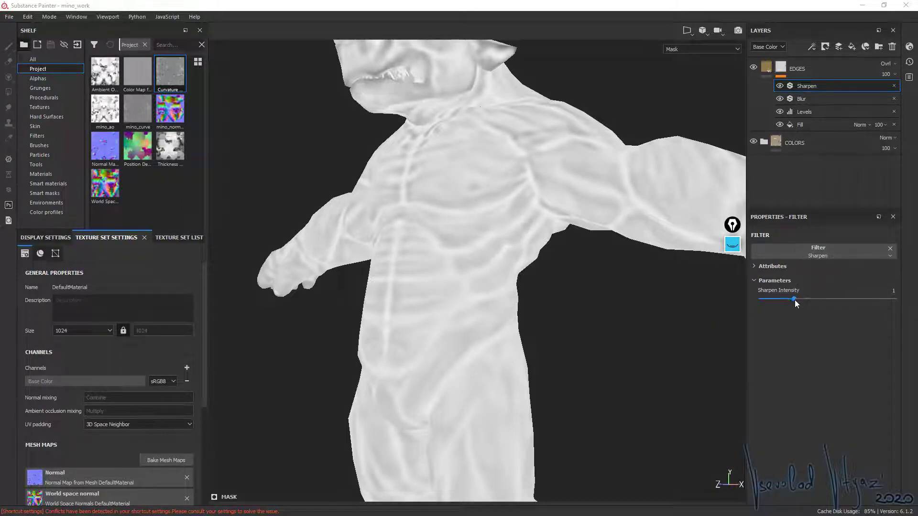
- Test Sharpen Intensity at 2.89 and 1.77, then delete the Sharpen filter
drag(795, 300, 859, 292)
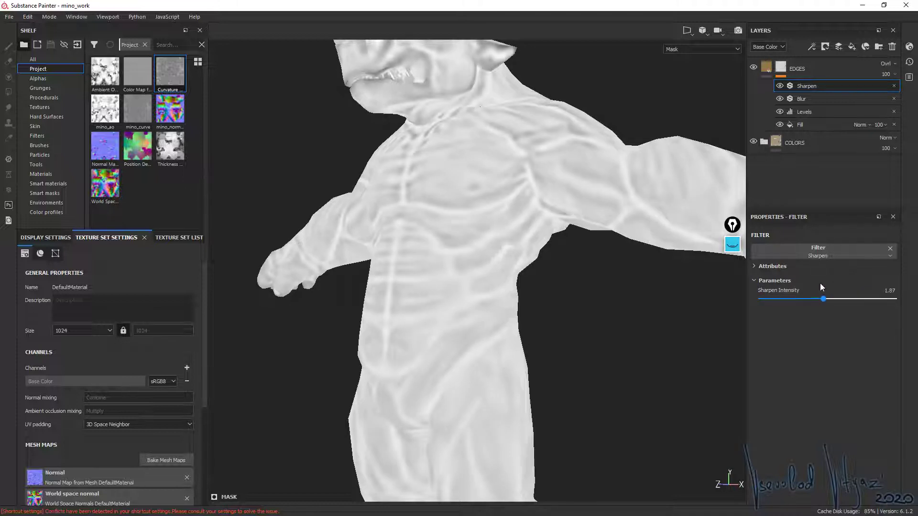
click(819, 299)
click(893, 86)
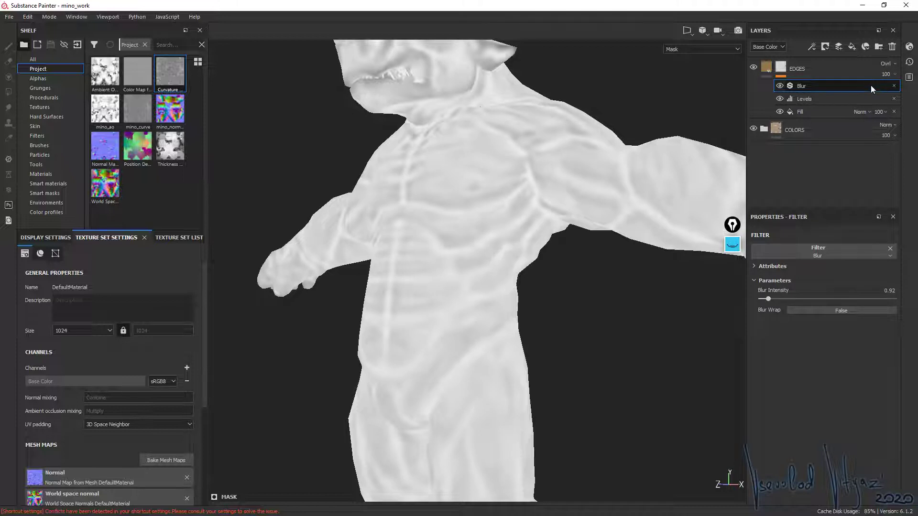
- Try a Contrast Luminosity filter above Blur and adjust its contrast
right_click(870, 85)
click(891, 148)
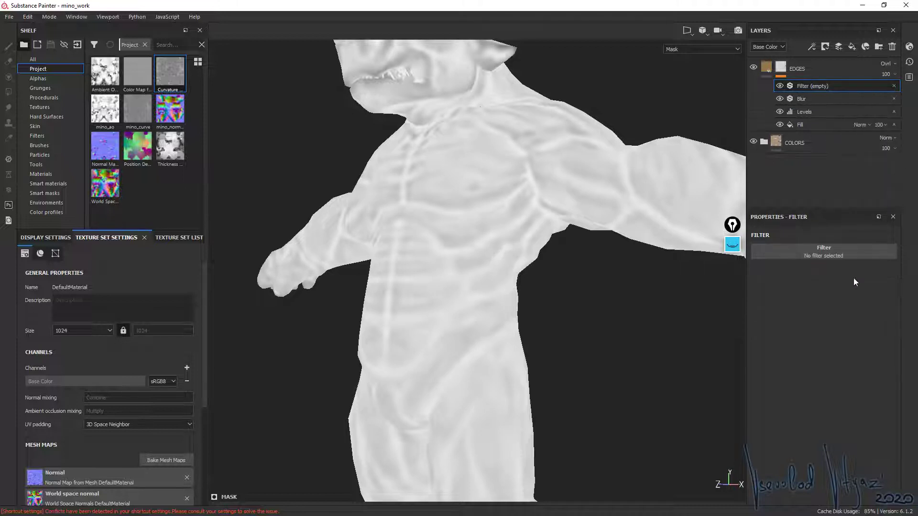
click(828, 251)
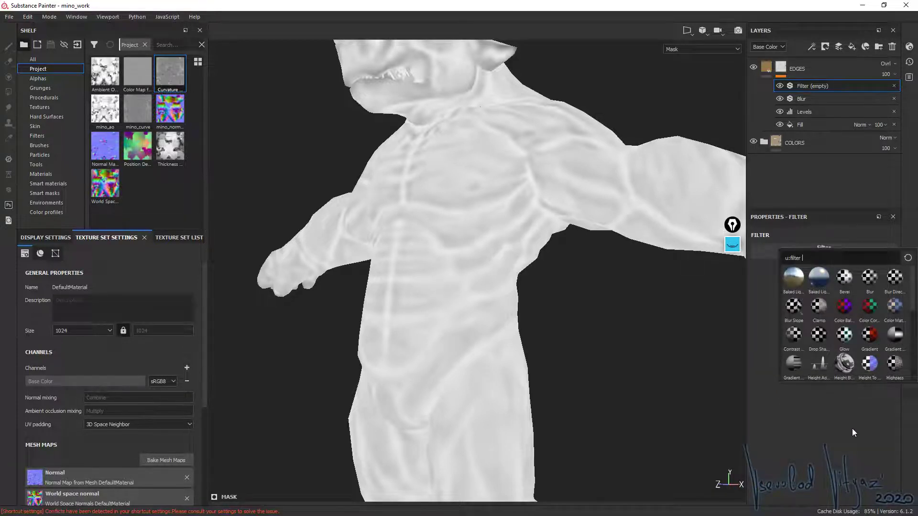
click(793, 333)
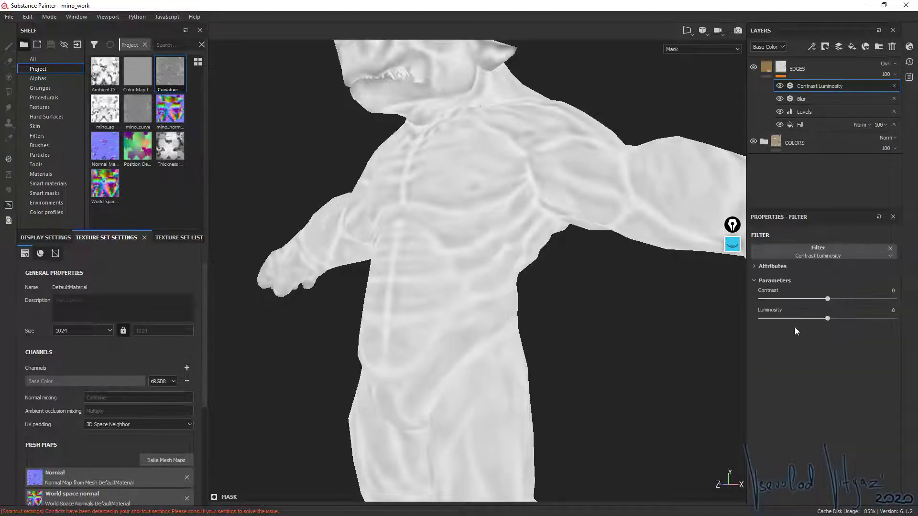
mouse_move(829, 298)
mouse_down()
mouse_move(817, 299)
mouse_move(832, 298)
mouse_move(843, 322)
mouse_move(814, 318)
mouse_move(849, 299)
mouse_move(842, 299)
mouse_up()
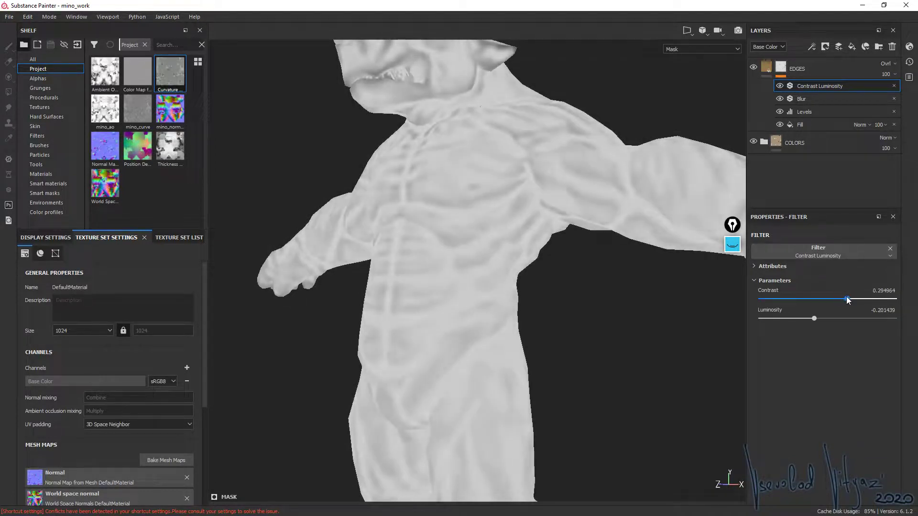
- Delete the Contrast Luminosity filter and return to the brown EDGES base-colour view
click(894, 86)
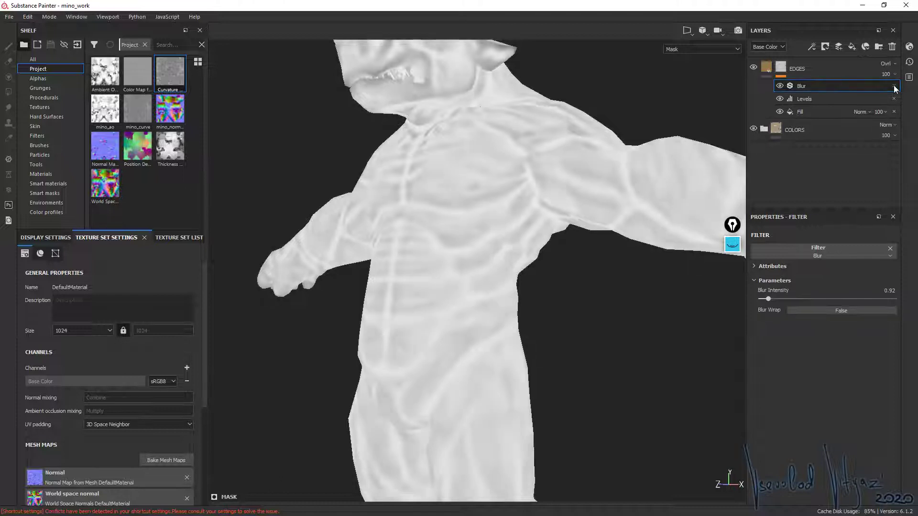
click(769, 66)
mouse_move(471, 236)
alt+mouse_down()
mouse_move(468, 137)
mouse_move(554, 244)
mouse_move(491, 226)
alt+mouse_up()
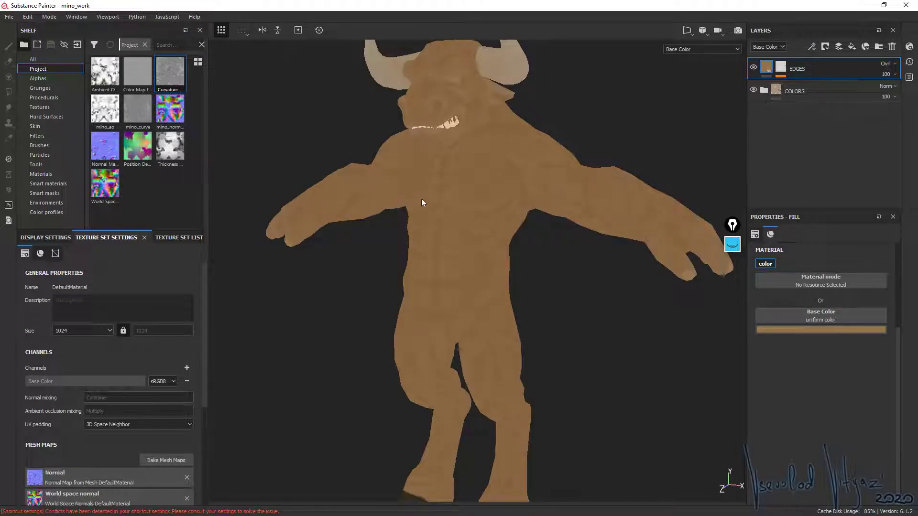
- Orbit around the minotaur's horns, then add Fill layer 1 above EDGES
mouse_move(416, 239)
alt+mouse_down()
mouse_move(178, 232)
mouse_move(452, 253)
alt+mouse_up()
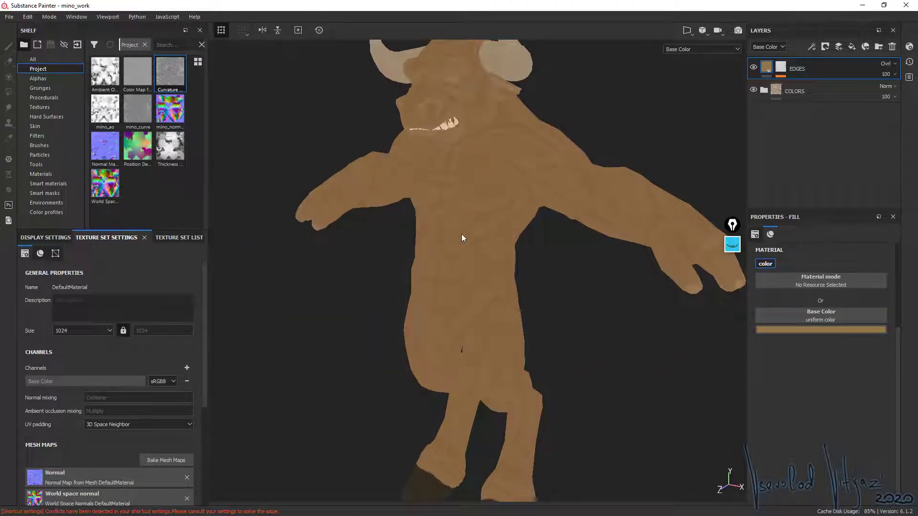
alt+drag(436, 184, 533, 243)
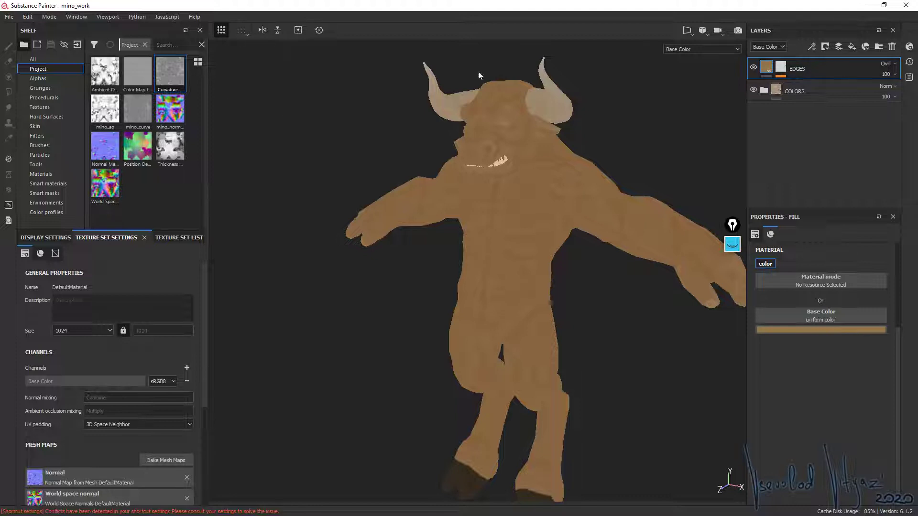
click(852, 47)
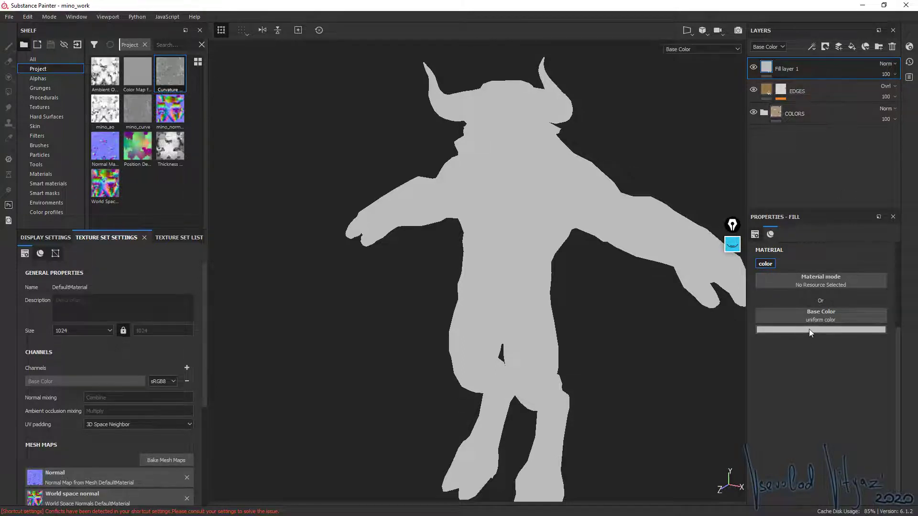
- Set Fill layer 1's blend mode to Multiply
click(889, 64)
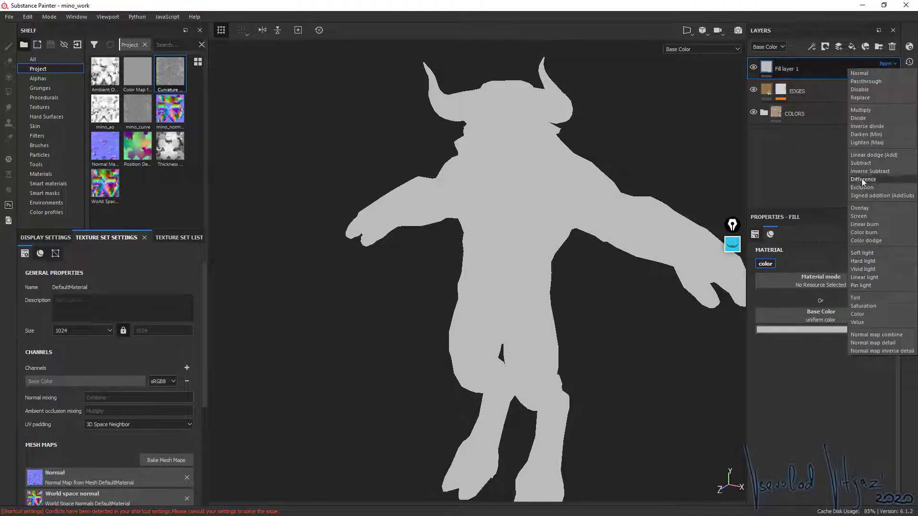
click(873, 110)
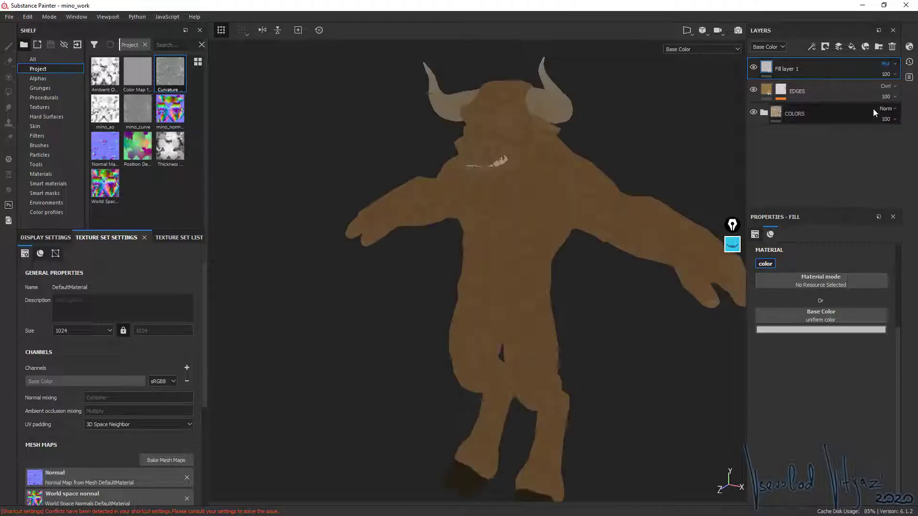
alt+drag(680, 198, 604, 180)
- Give Fill layer 1 a black mask containing a fill effect
click(791, 93)
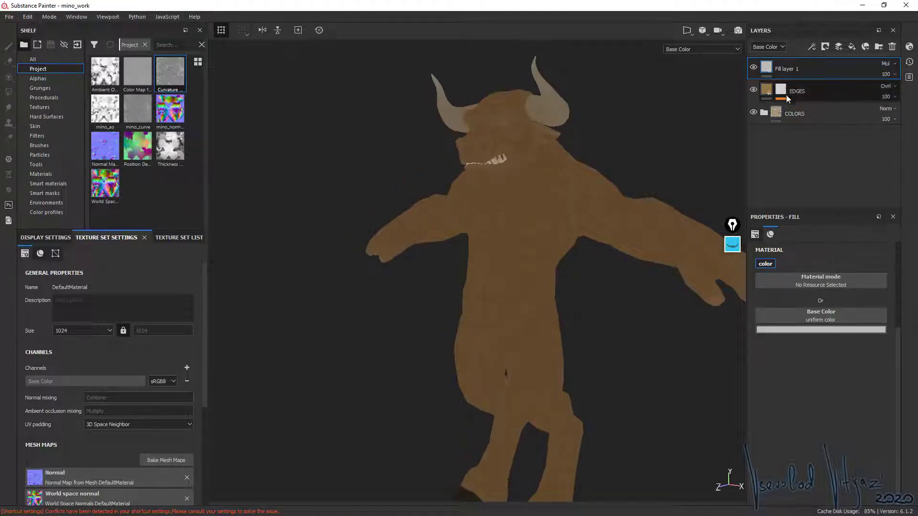
click(773, 68)
right_click(773, 68)
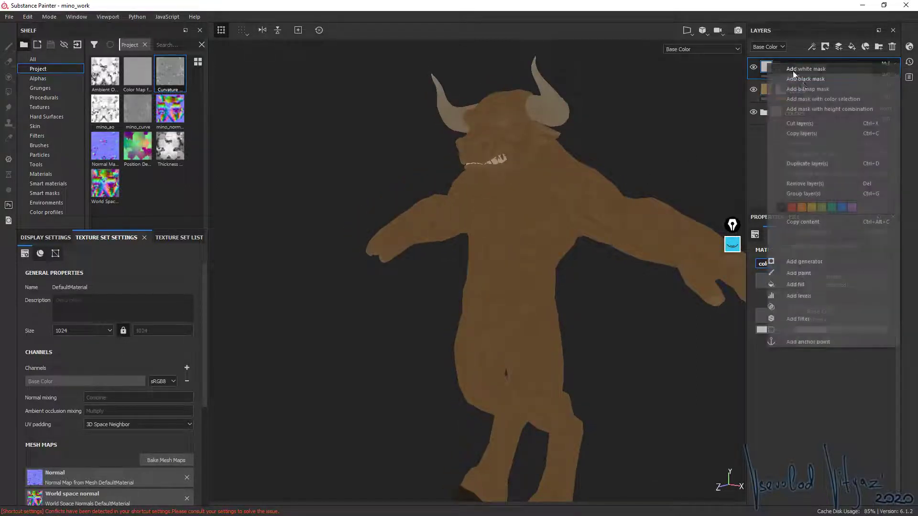
click(807, 79)
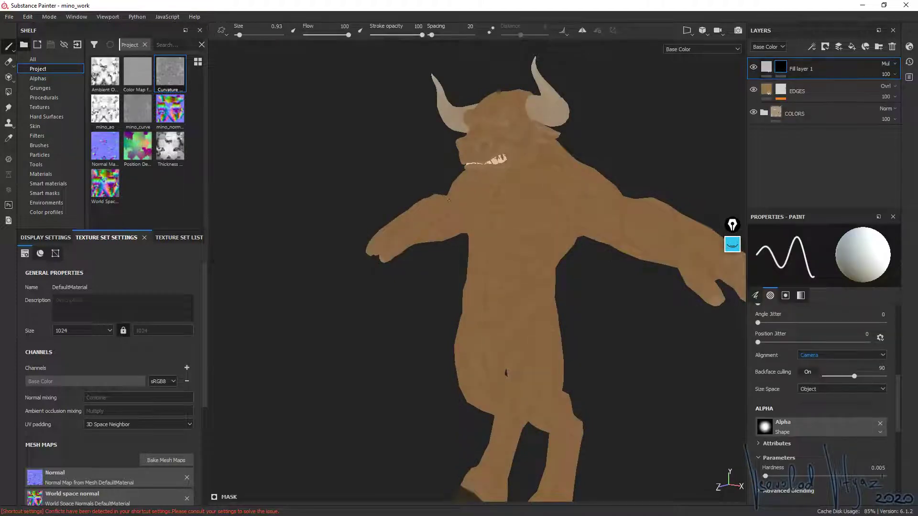
right_click(782, 72)
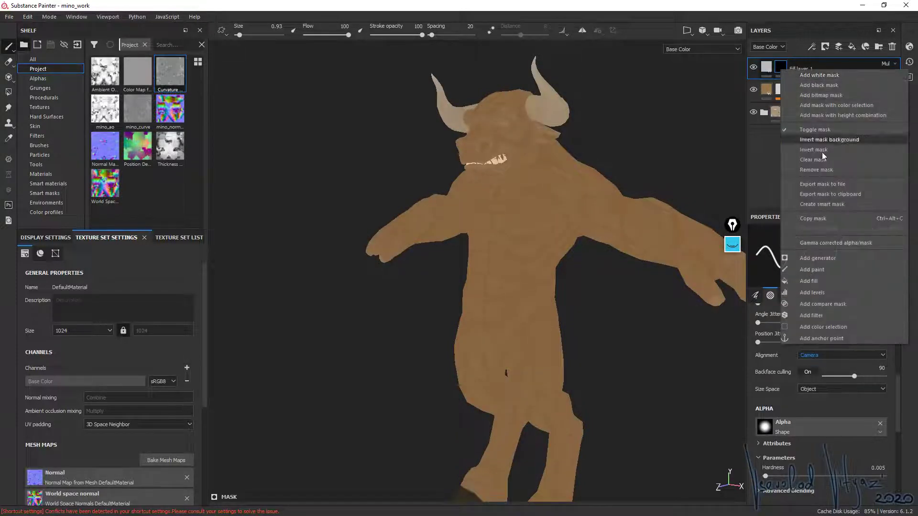
click(813, 279)
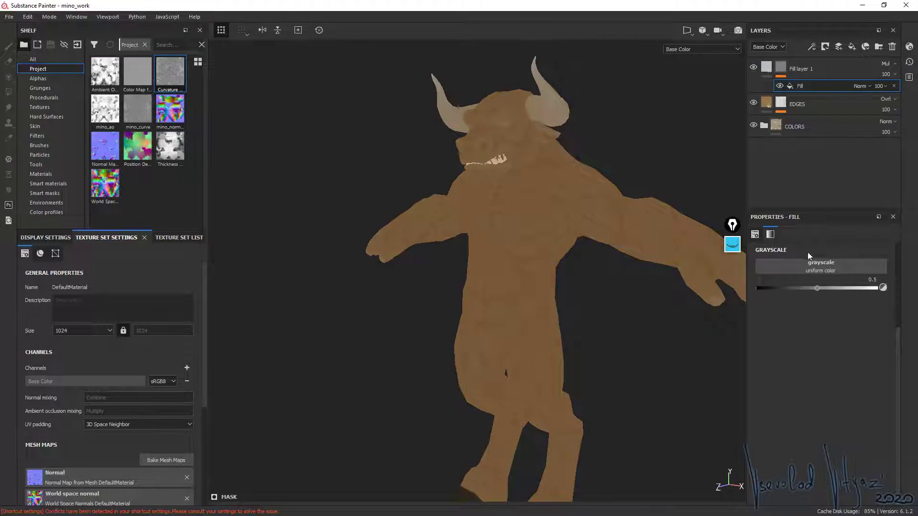
- Plug the Ambient Occlusion mesh map into the mask fill's grayscale slot
double_click(803, 86)
key(Return)
mouse_move(111, 89)
mouse_down()
mouse_move(808, 249)
mouse_move(804, 260)
mouse_up()
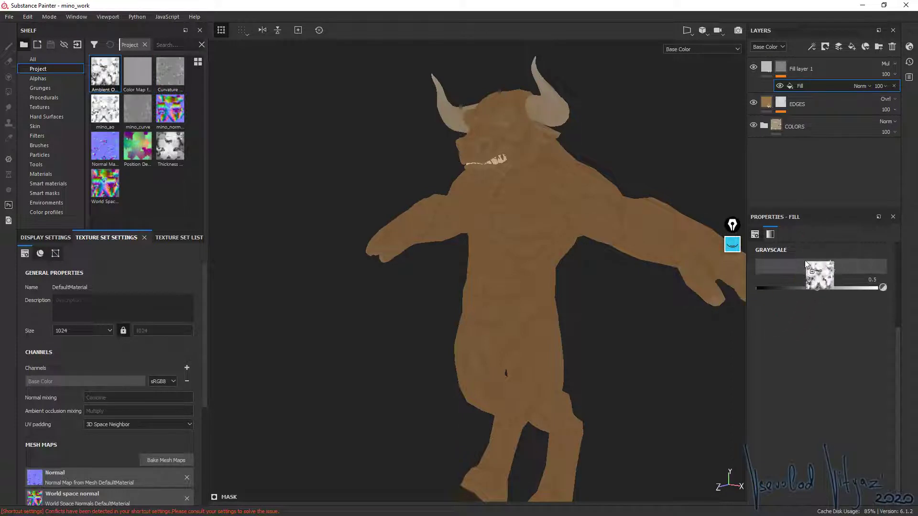
mouse_move(573, 266)
alt+mouse_down()
mouse_move(482, 256)
mouse_move(550, 270)
mouse_move(484, 279)
alt+mouse_up()
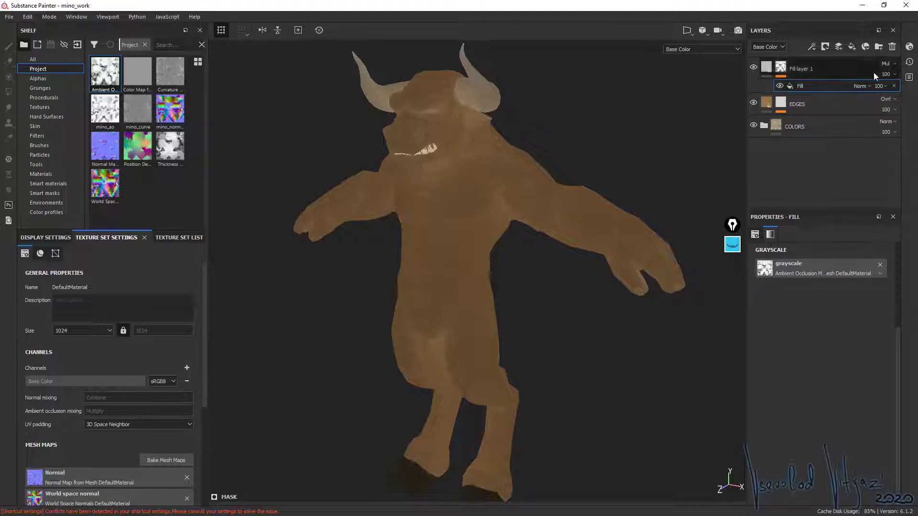
- Add an inverted Levels effect above the occlusion fill in the mask
right_click(828, 85)
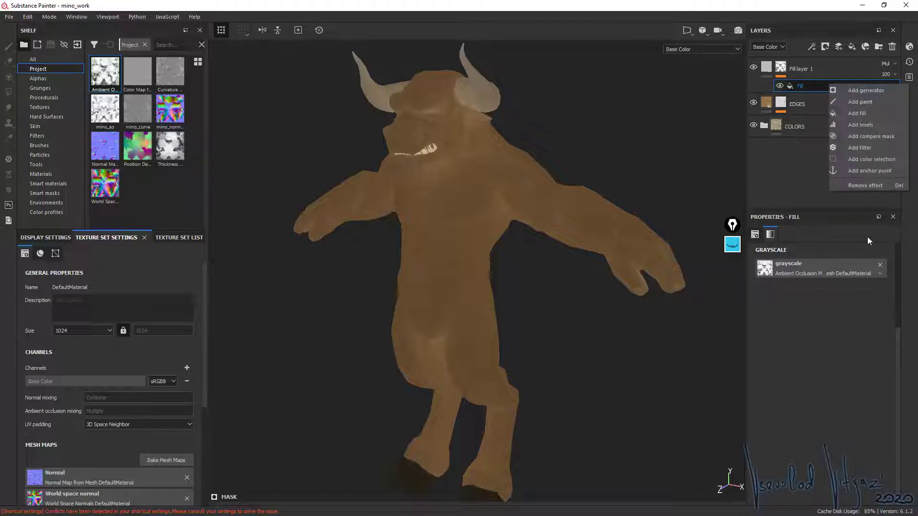
click(873, 126)
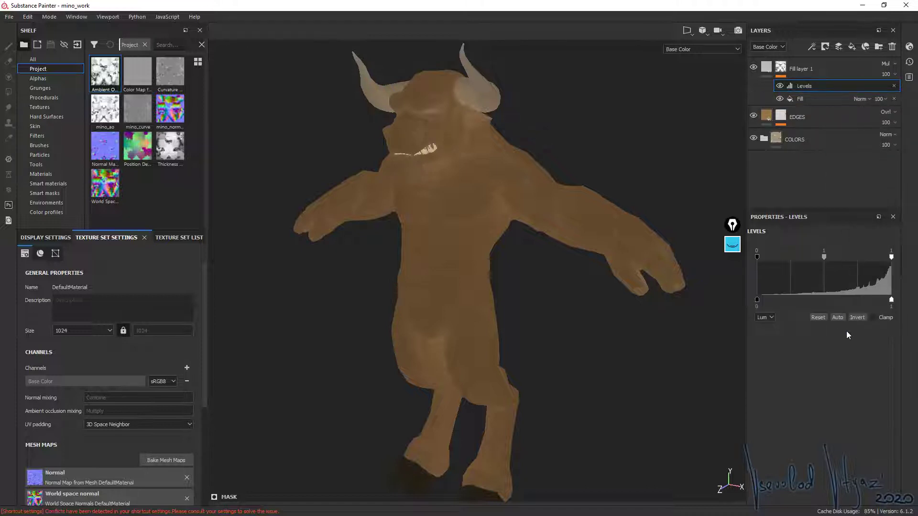
click(857, 317)
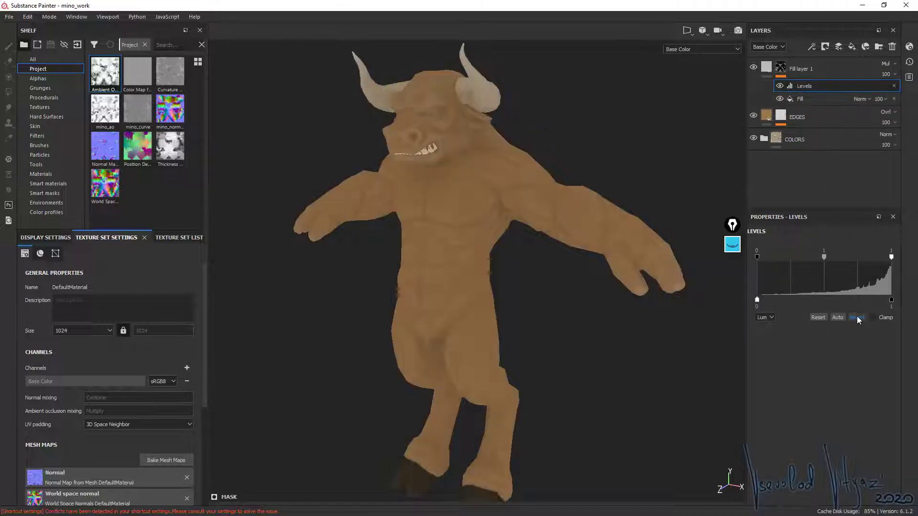
mouse_move(475, 266)
alt+mouse_down()
mouse_move(526, 272)
mouse_move(439, 282)
mouse_move(492, 221)
alt+mouse_up()
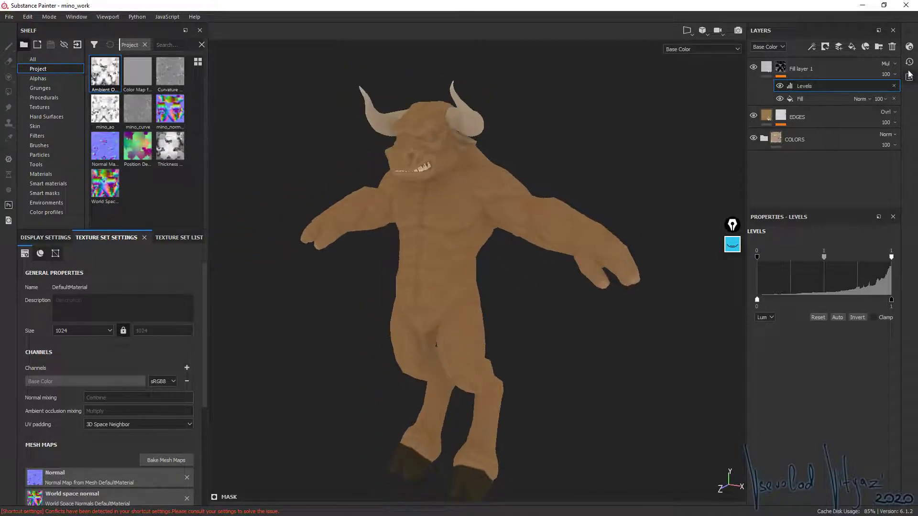
- Switch Fill layer 1 to Normal blending
click(893, 65)
click(859, 73)
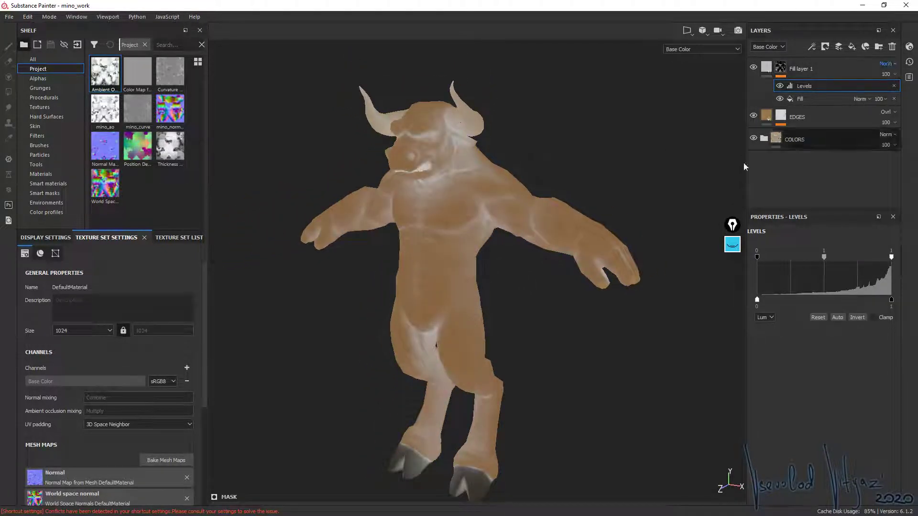
mouse_move(487, 229)
alt+mouse_down()
mouse_move(501, 219)
mouse_move(483, 201)
mouse_move(464, 208)
mouse_move(496, 180)
mouse_move(503, 184)
mouse_move(492, 224)
alt+mouse_up()
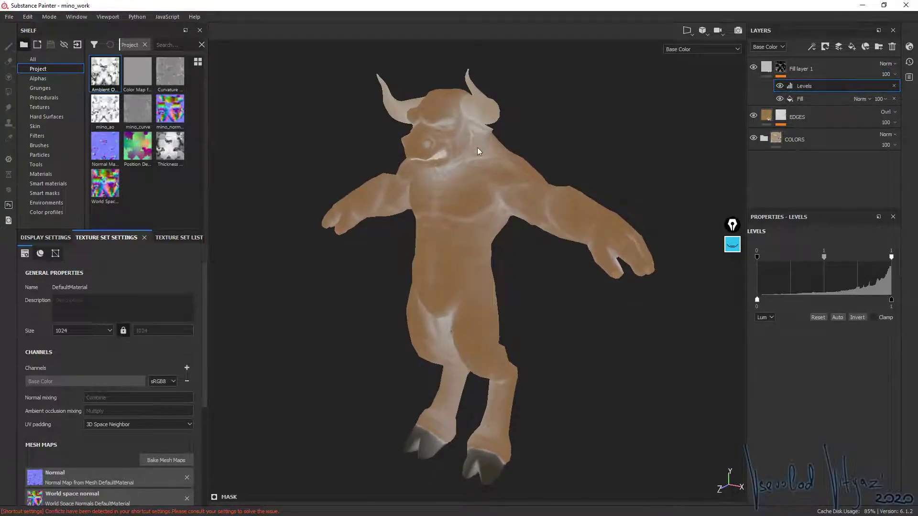
- Compare the Levels effect, then set Levels midtone to 5.964 and output to 0.829
click(779, 86)
alt+drag(509, 182, 694, 120)
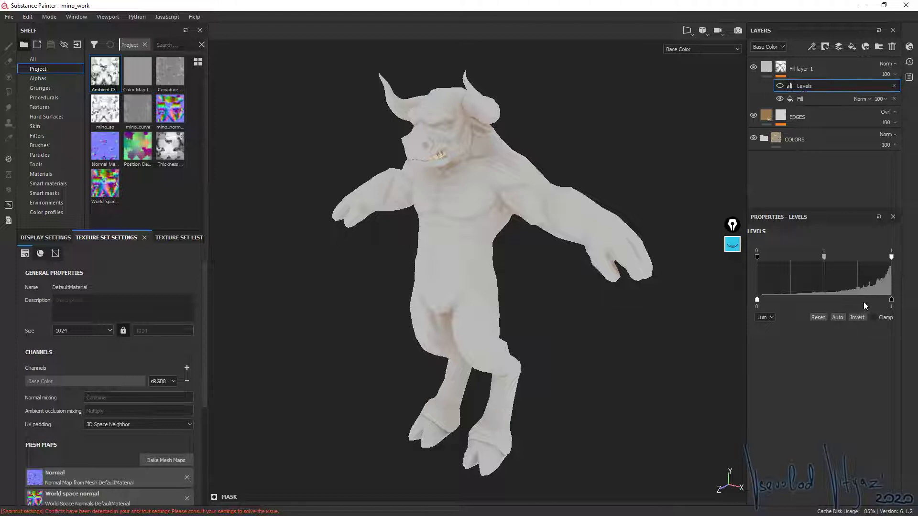
click(780, 86)
key(ctrl+z)
mouse_move(823, 257)
mouse_down()
mouse_move(855, 257)
mouse_move(836, 265)
mouse_move(847, 266)
mouse_move(891, 257)
mouse_up()
mouse_move(892, 302)
mouse_down()
mouse_move(857, 301)
mouse_move(868, 300)
mouse_up()
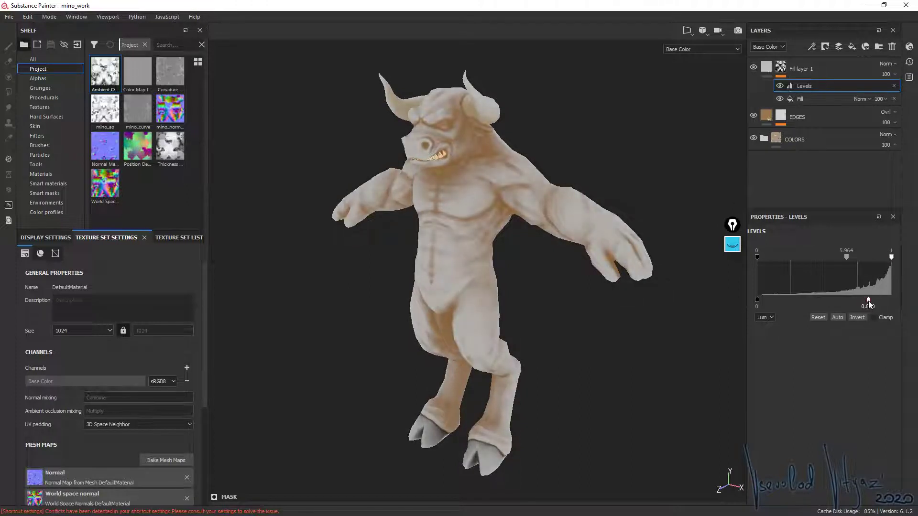
mouse_move(425, 221)
alt+mouse_down()
mouse_move(542, 221)
mouse_move(443, 215)
alt+mouse_up()
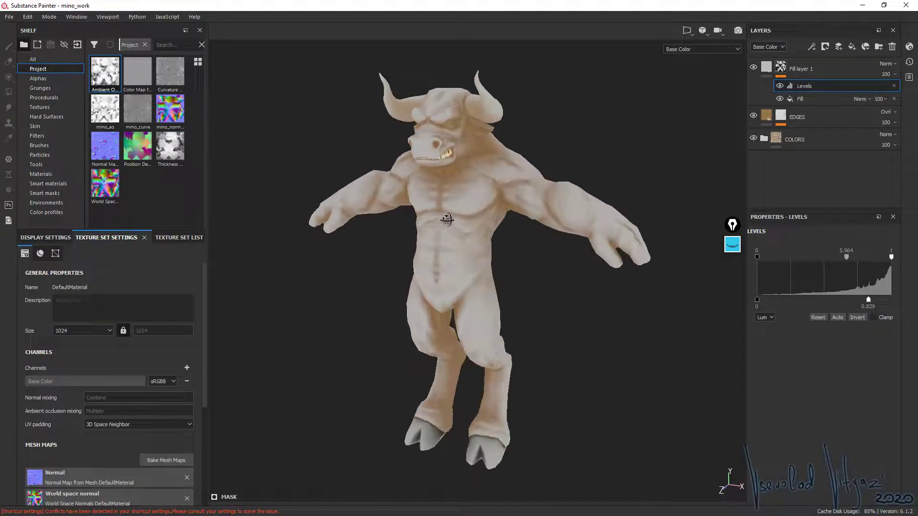
- Add a Blur filter above Levels with Blur Intensity 1.27
right_click(812, 86)
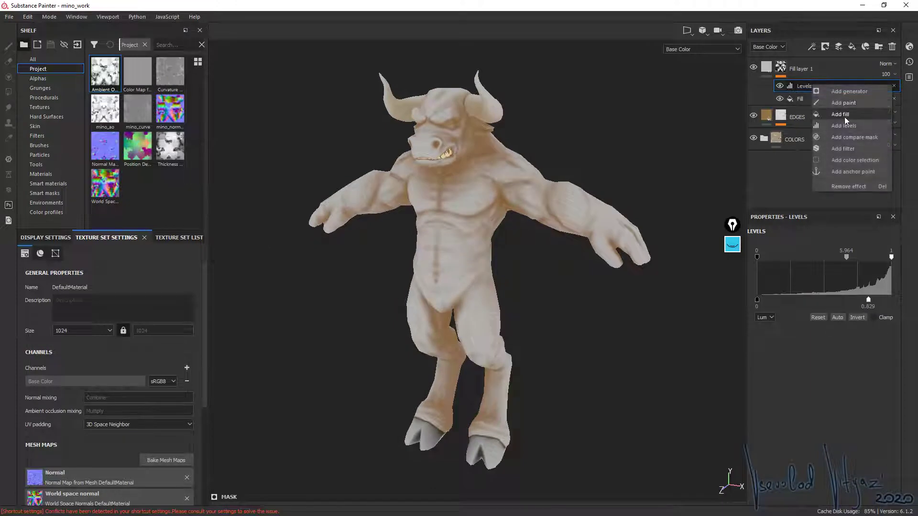
click(860, 145)
click(825, 249)
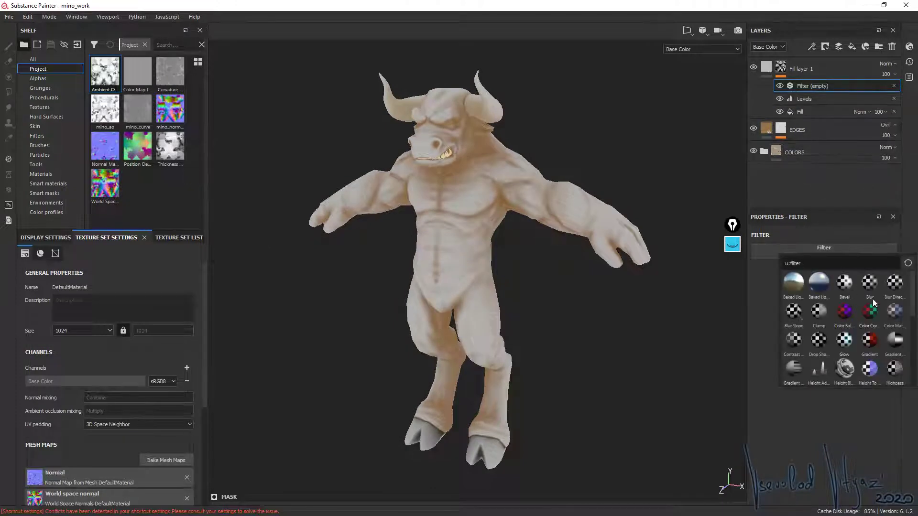
click(870, 284)
click(772, 299)
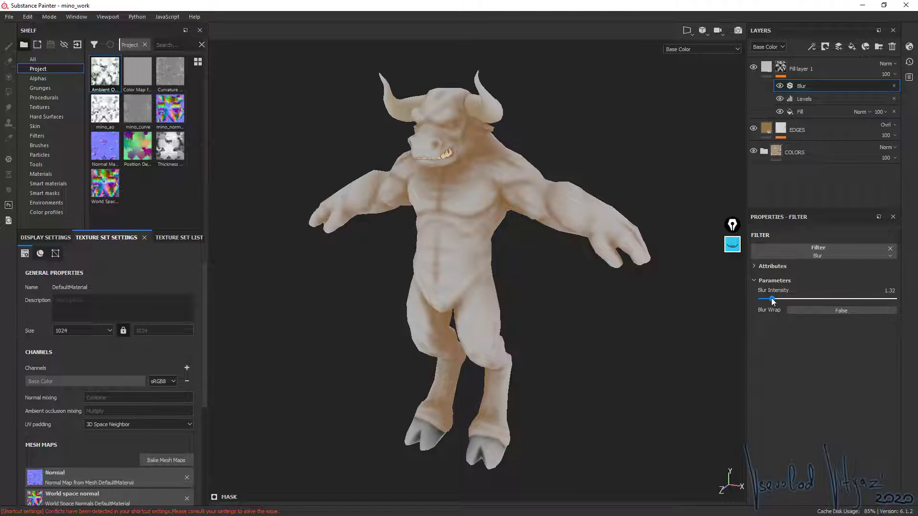
drag(772, 300, 770, 300)
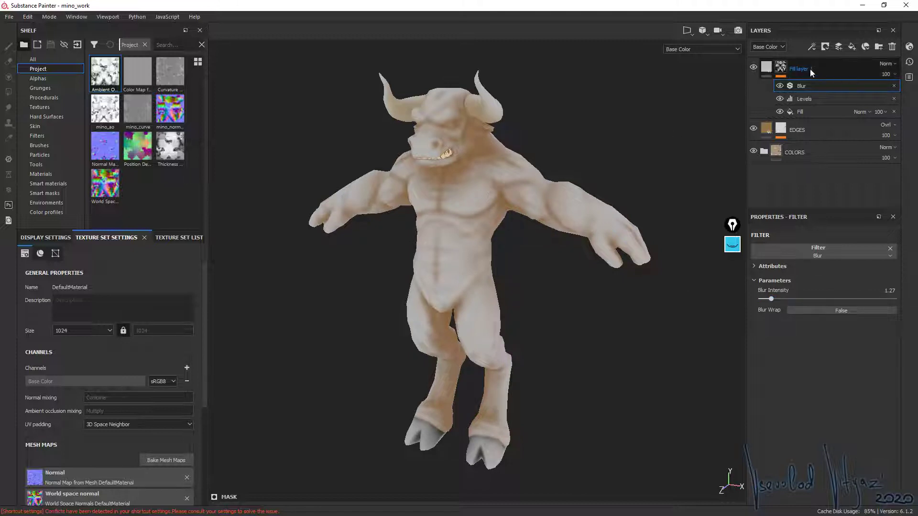
- Invert the Levels effect's result
click(804, 99)
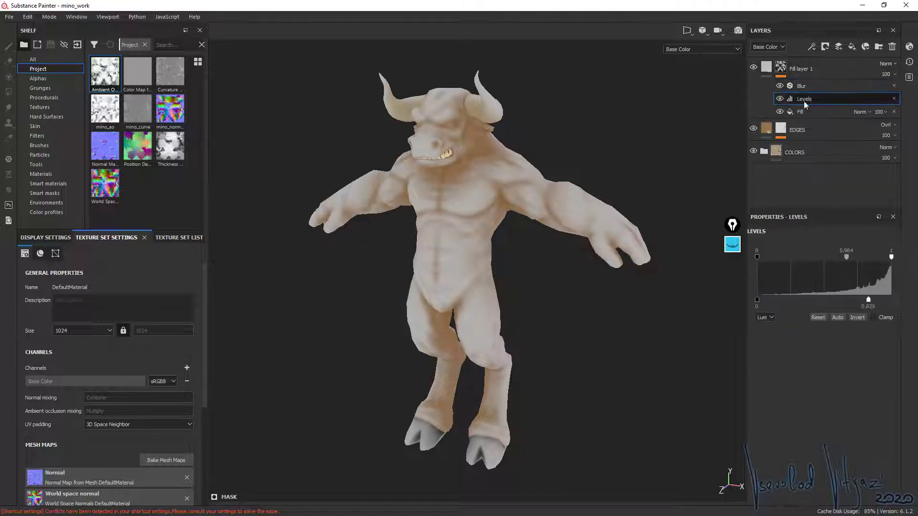
click(857, 317)
click(886, 63)
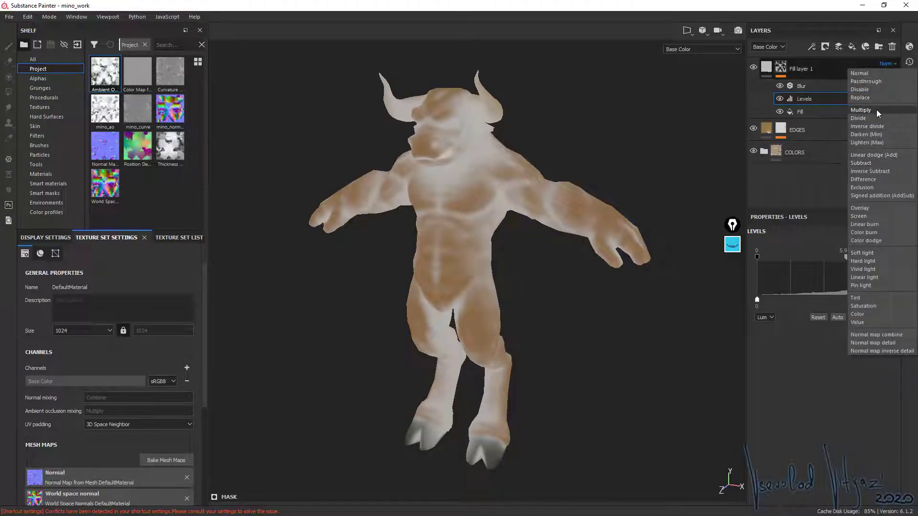
- Switch Fill layer 1 to Multiply, compare it on and off, and adjust its opacity
click(876, 109)
alt+drag(580, 301, 533, 287)
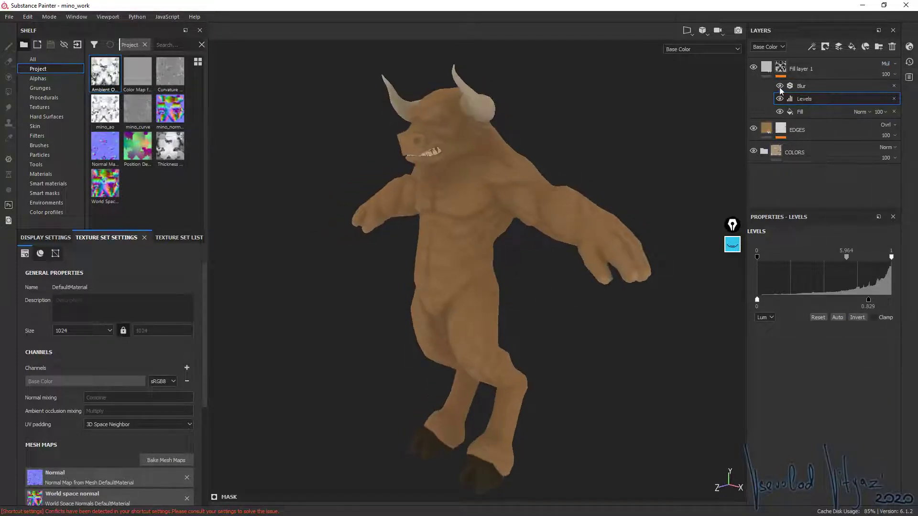
click(753, 67)
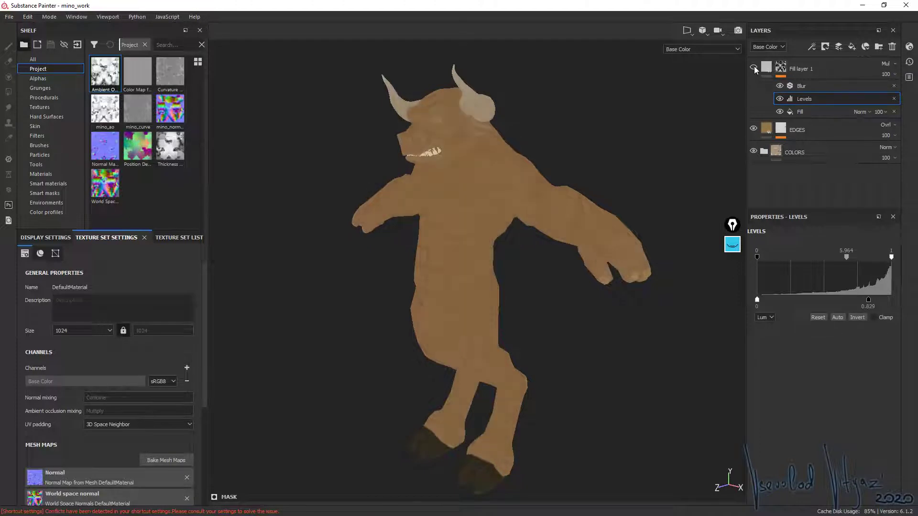
click(753, 67)
mouse_move(649, 127)
alt+mouse_down()
mouse_move(501, 203)
mouse_move(469, 164)
mouse_move(458, 188)
mouse_move(400, 186)
mouse_move(410, 194)
alt+mouse_up()
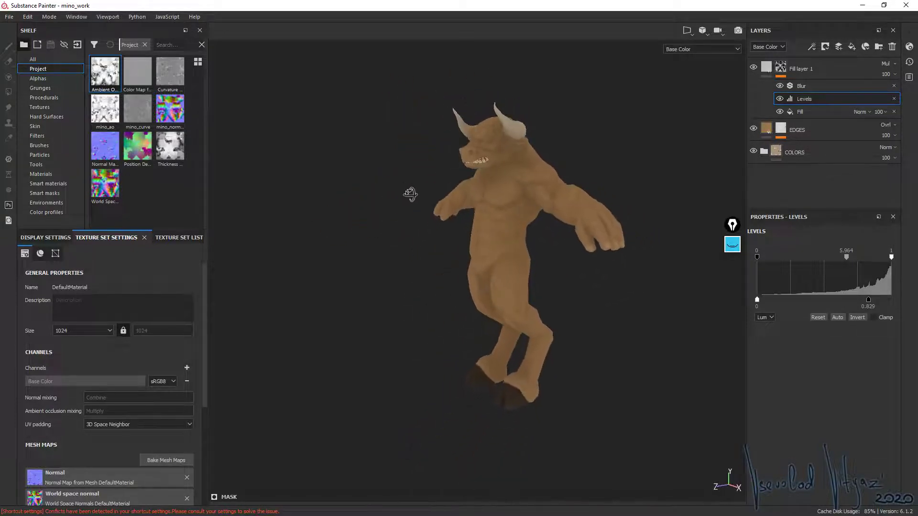
alt+right_drag(496, 158, 510, 239)
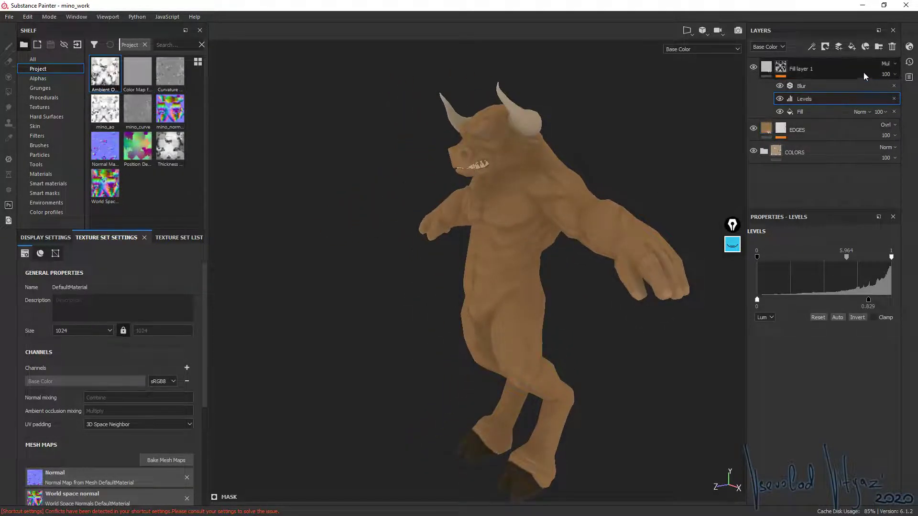
click(893, 74)
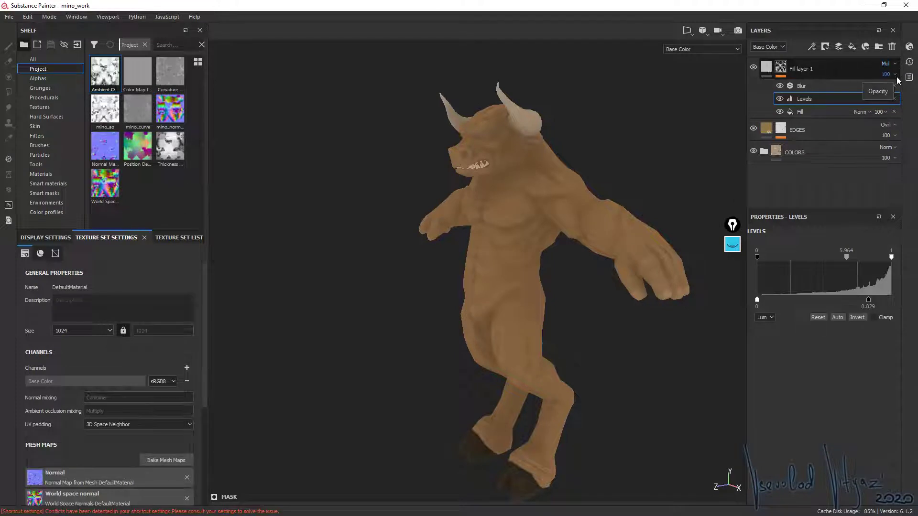
mouse_move(912, 92)
mouse_down()
mouse_move(888, 92)
mouse_move(913, 91)
mouse_up()
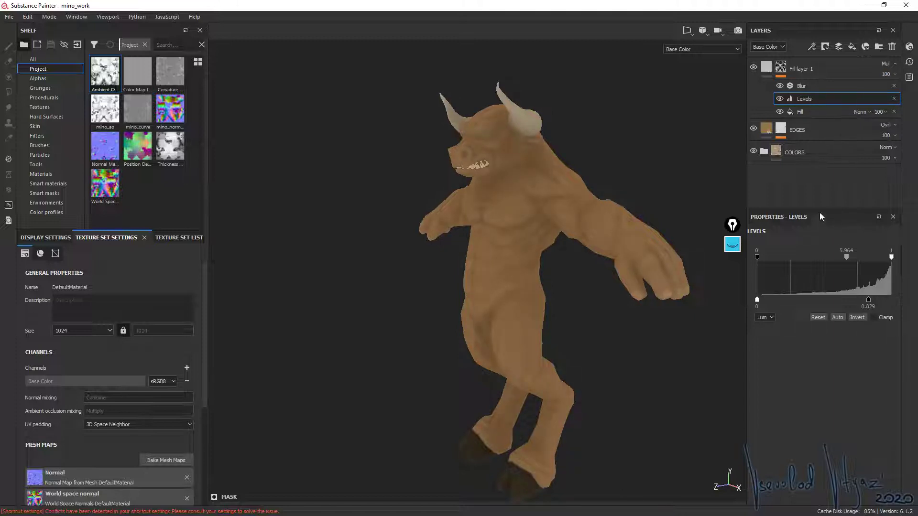
- Rename Fill layer 1 to AO
double_click(806, 69)
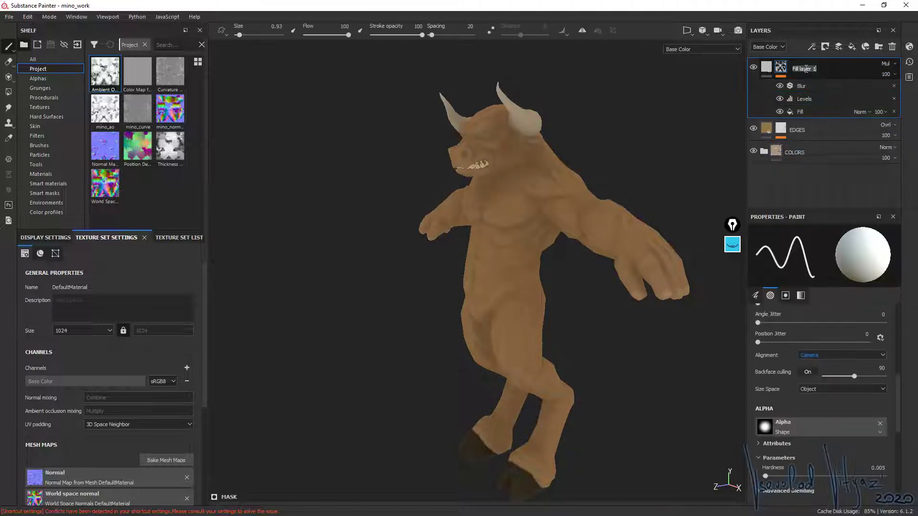
text(AO)
key(Return)
alt+drag(549, 154, 528, 155)
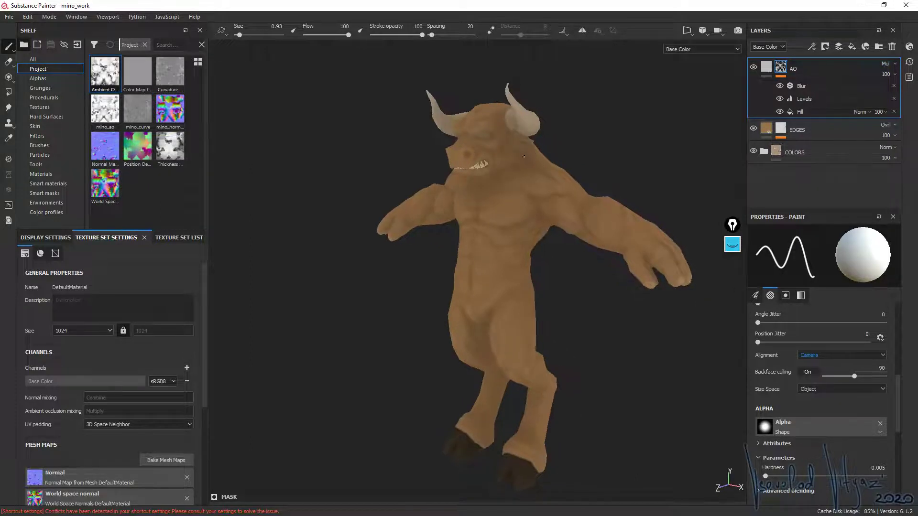
alt+middle_drag(492, 212, 492, 194)
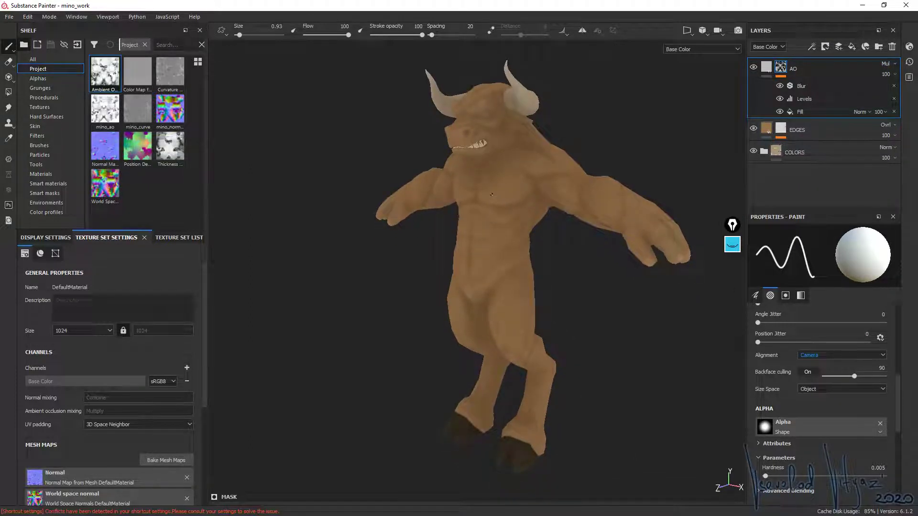
- Set the AO fill's base colour to a dark red
click(770, 70)
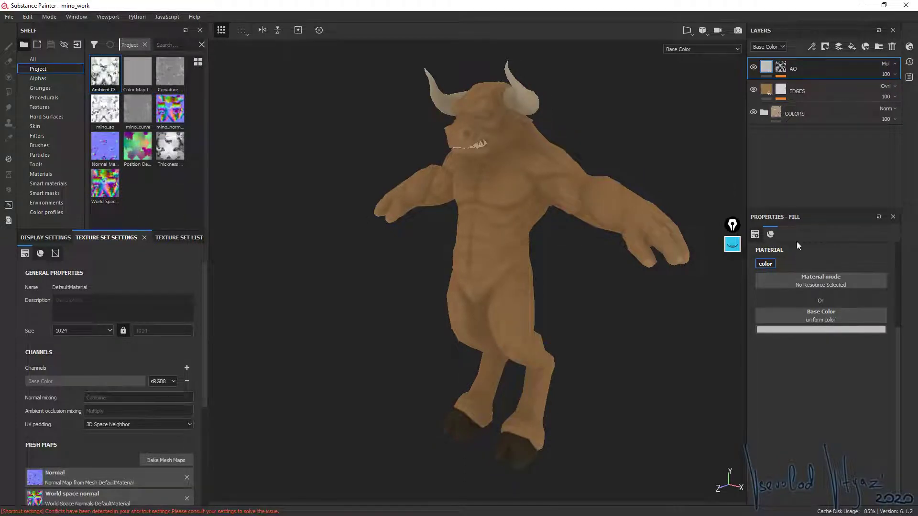
click(792, 329)
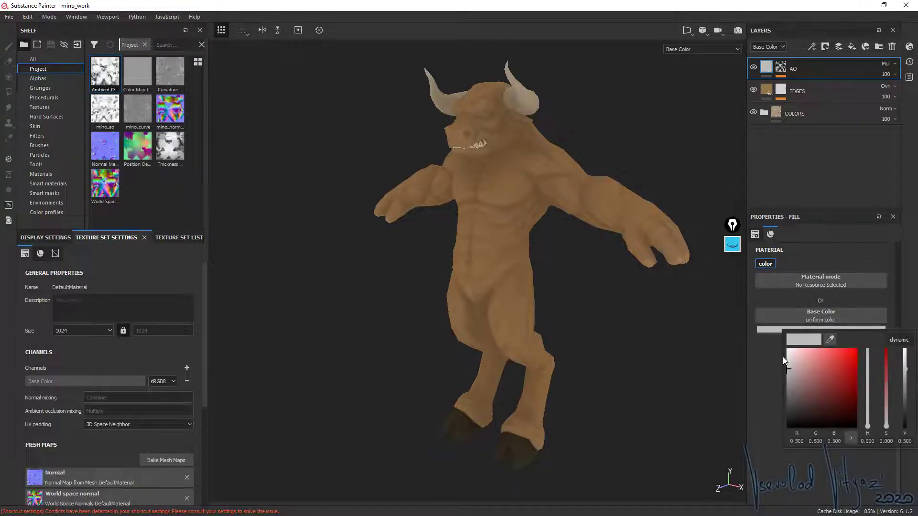
drag(792, 371, 787, 336)
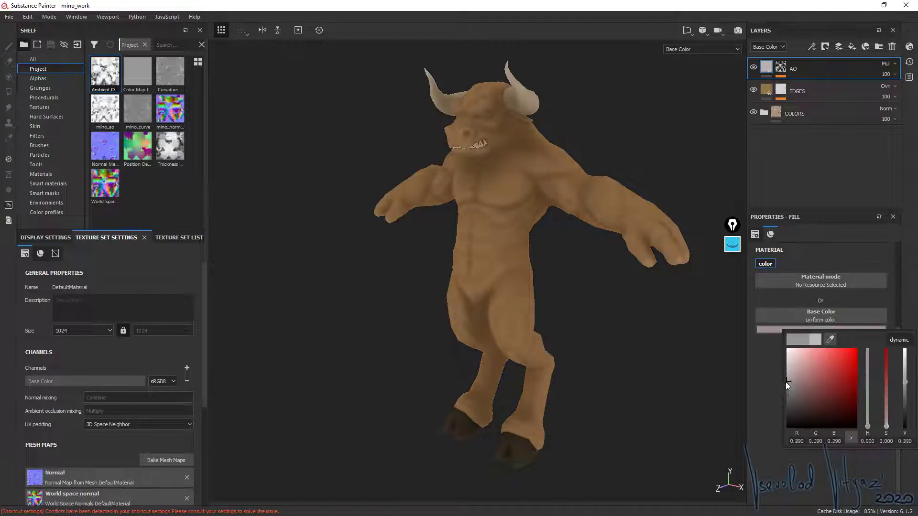
drag(788, 377, 820, 372)
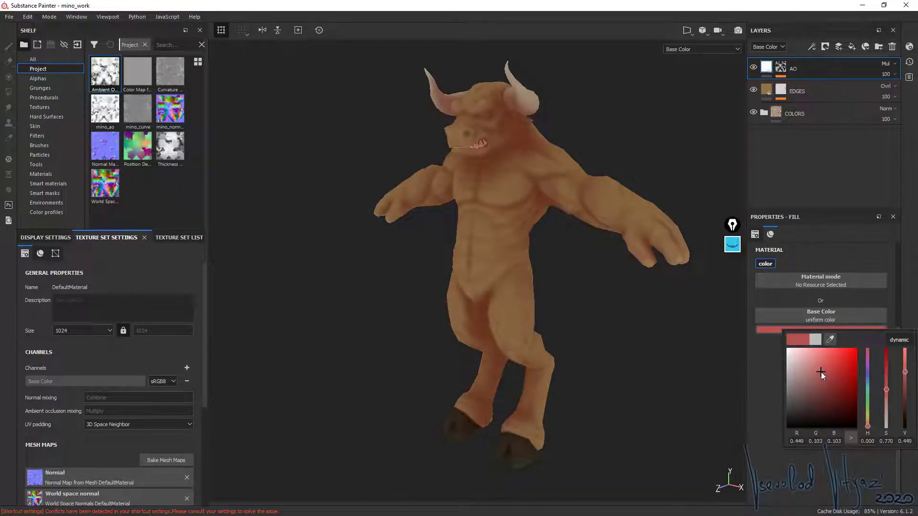
alt+drag(593, 281, 622, 311)
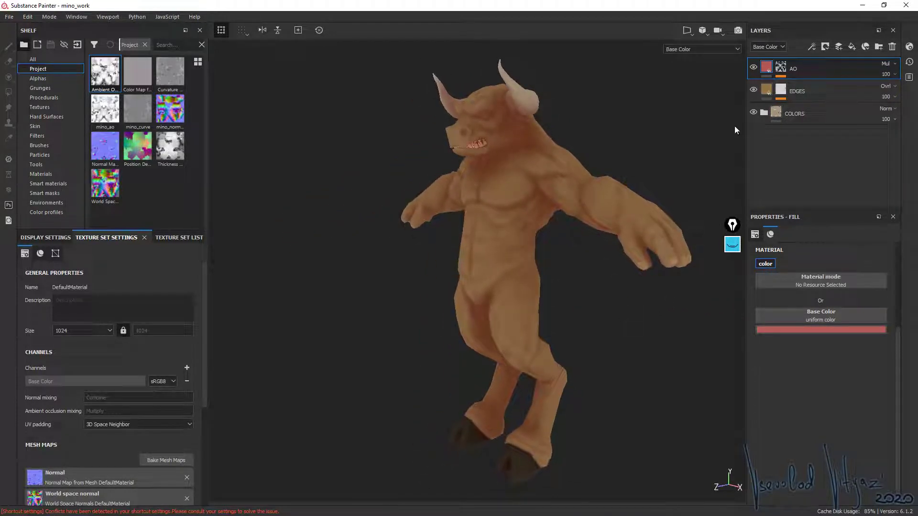
click(765, 91)
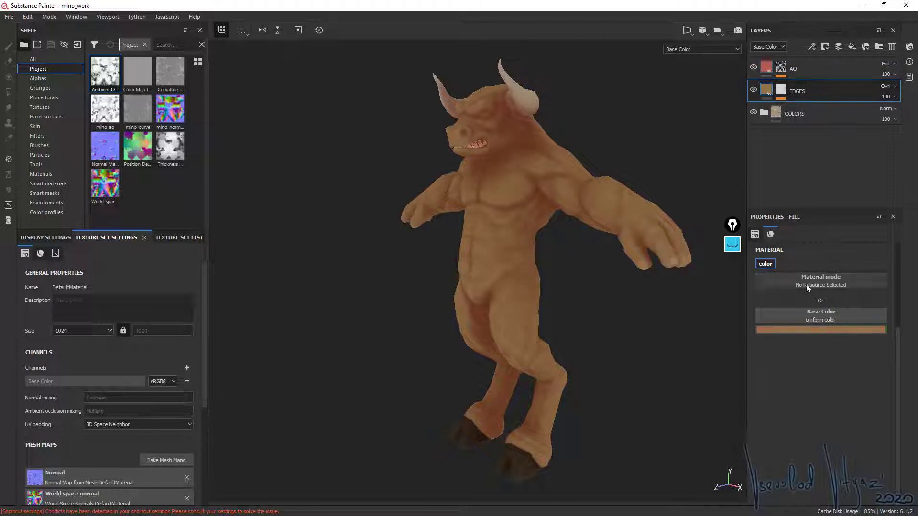
click(787, 331)
mouse_move(818, 380)
mouse_down()
mouse_move(799, 374)
mouse_move(840, 391)
mouse_move(839, 403)
mouse_move(824, 406)
mouse_move(836, 381)
mouse_move(848, 389)
mouse_move(840, 389)
mouse_up()
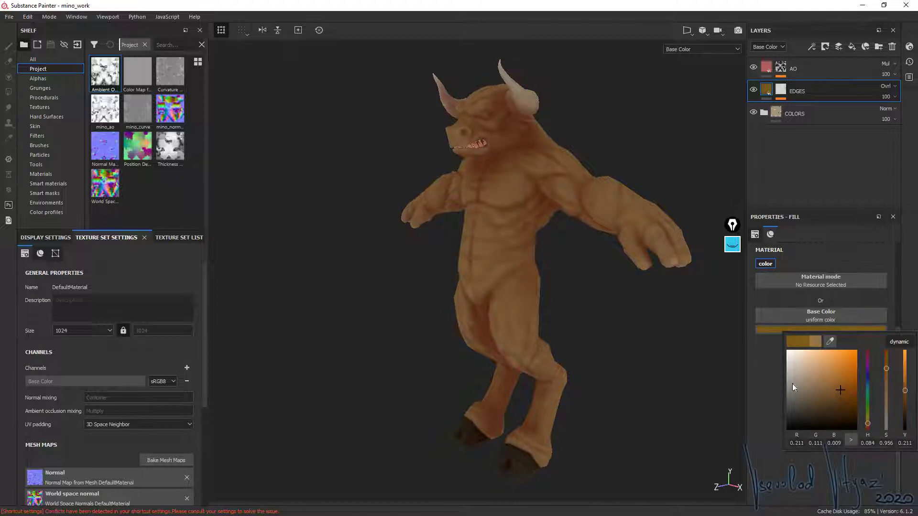
mouse_move(668, 323)
alt+mouse_down()
mouse_move(508, 242)
mouse_move(602, 245)
mouse_move(318, 226)
mouse_move(420, 236)
mouse_move(523, 219)
mouse_move(518, 240)
mouse_move(384, 256)
mouse_move(266, 250)
mouse_move(524, 238)
alt+mouse_up()
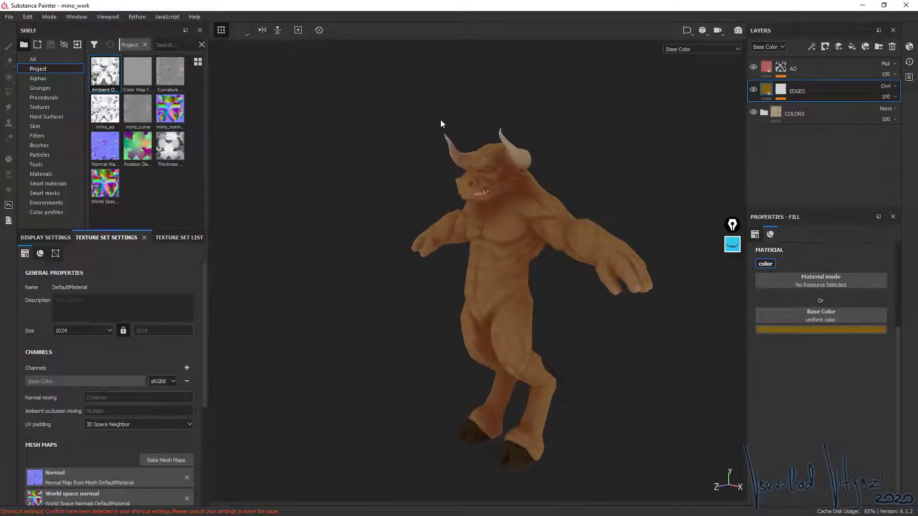
alt+drag(537, 274, 521, 273)
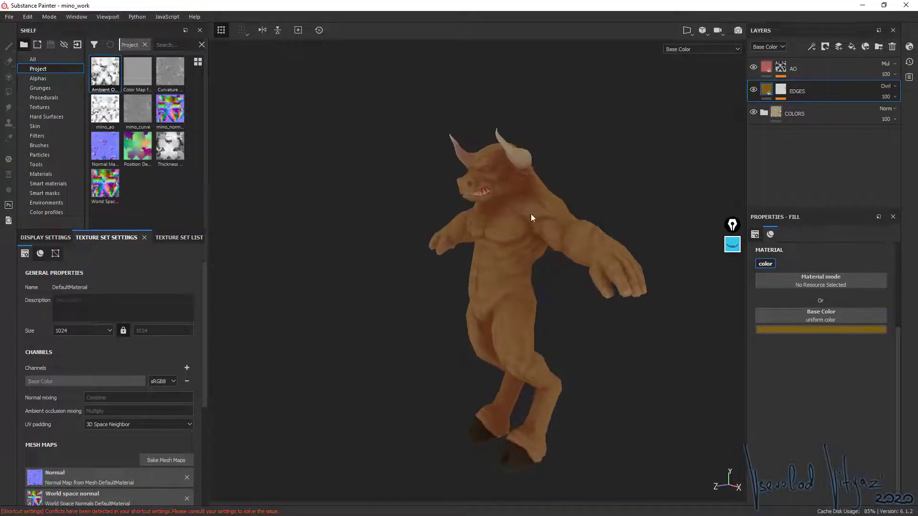
click(801, 70)
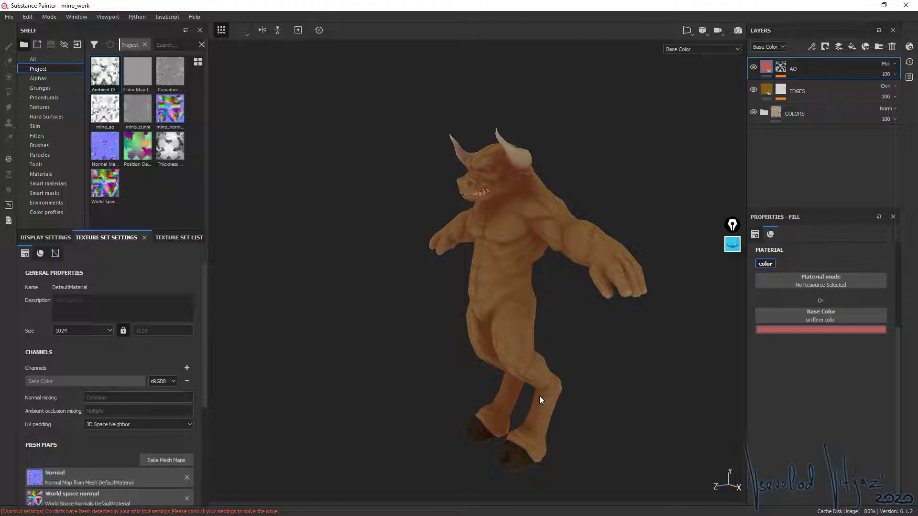
alt+drag(544, 395, 522, 336)
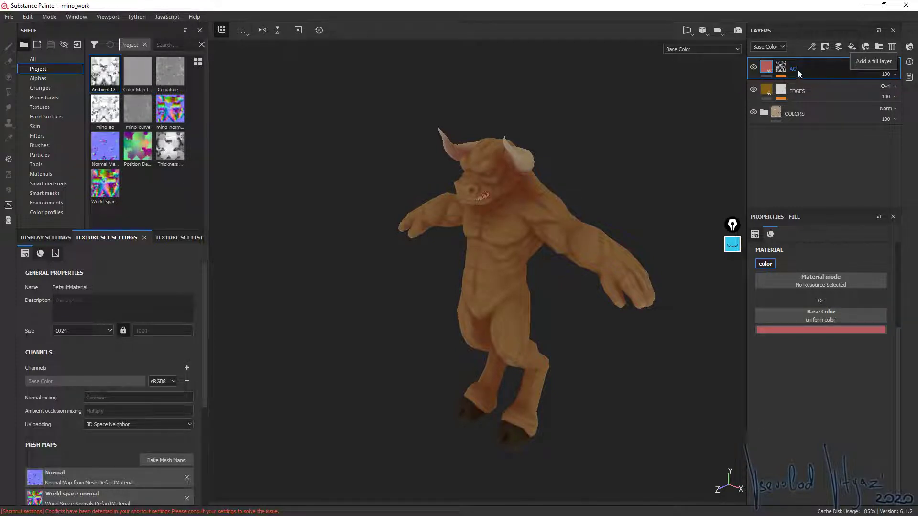
- Duplicate the AO layer as GRAD TB and select the Fill effect in its mask
key(ctrl+d)
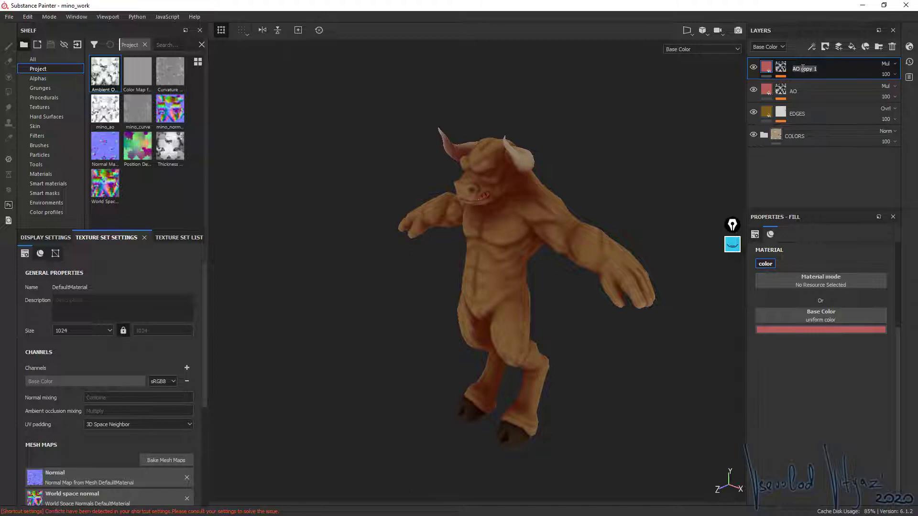
text(GRAD TB)
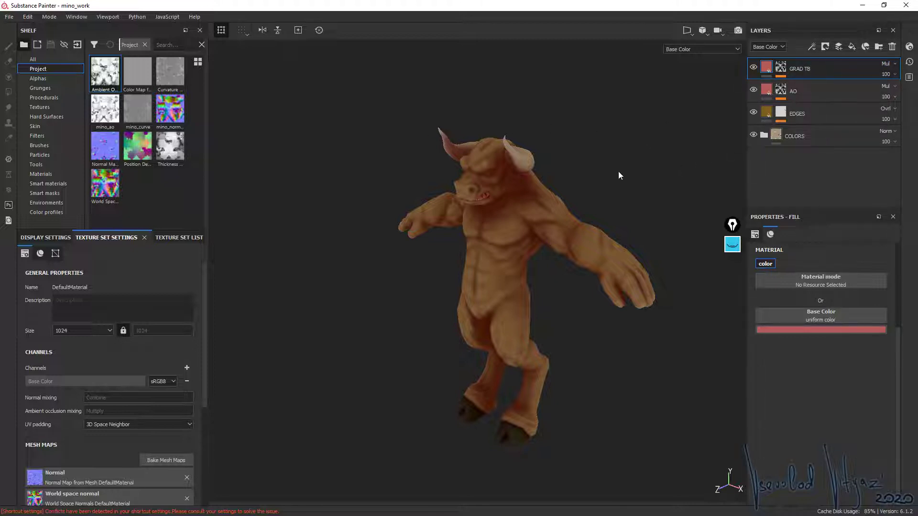
click(776, 70)
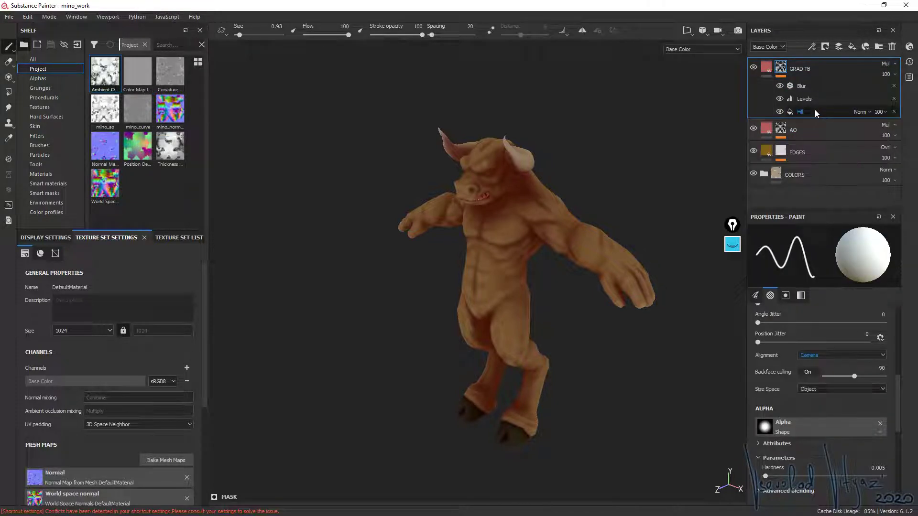
click(814, 111)
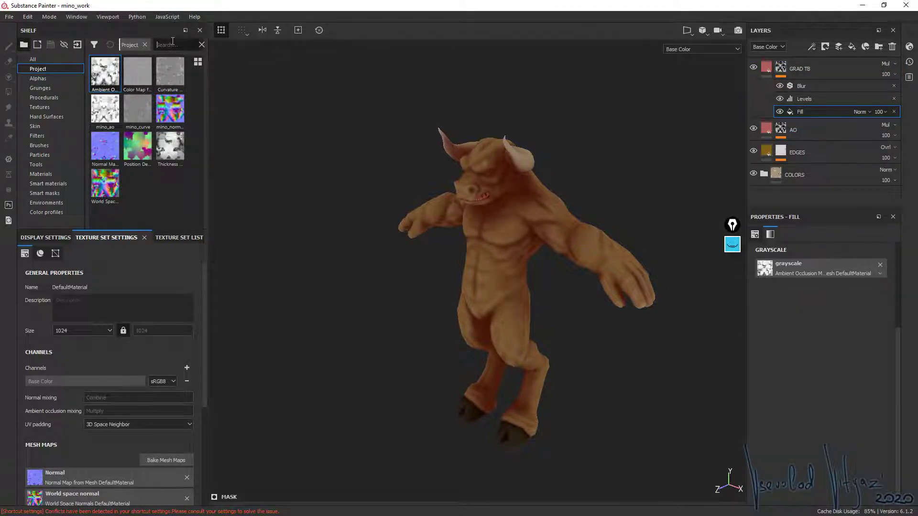
- Put the Gradient Linear procedural into the GRAD TB mask fill's grayscale slot
click(54, 98)
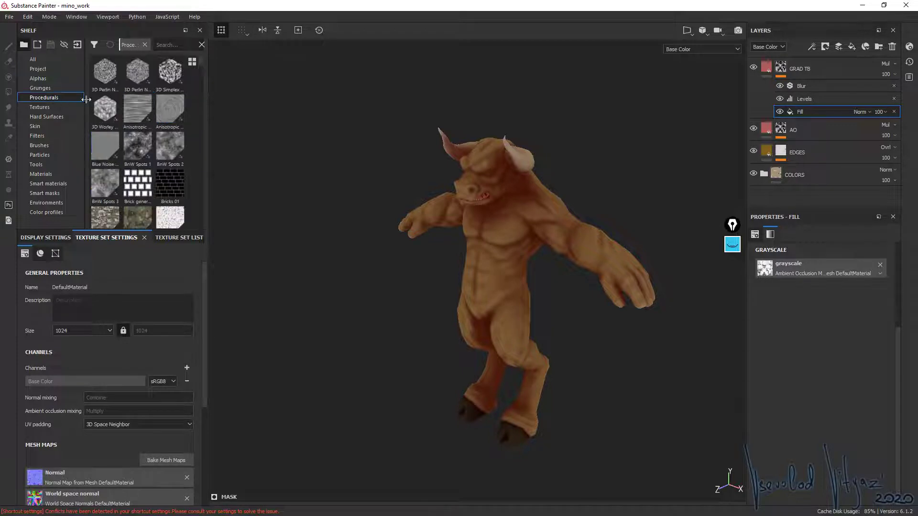
click(170, 47)
text(grad)
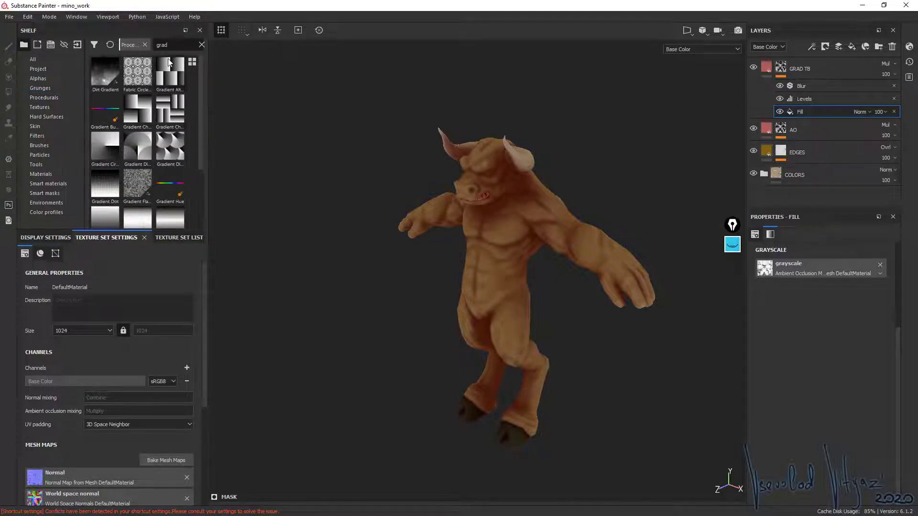
scroll(139, 198, down, 2)
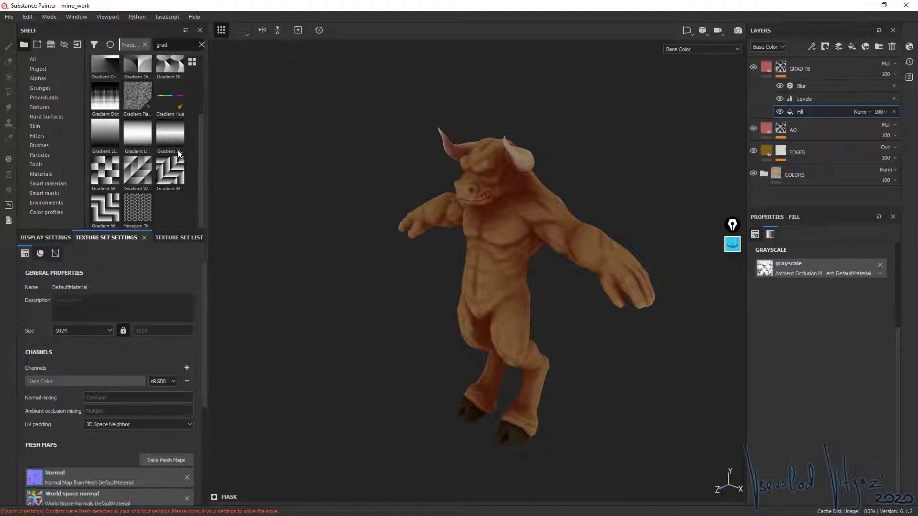
mouse_move(112, 130)
mouse_down()
mouse_move(753, 278)
mouse_move(774, 270)
mouse_up()
alt+drag(521, 203, 513, 191)
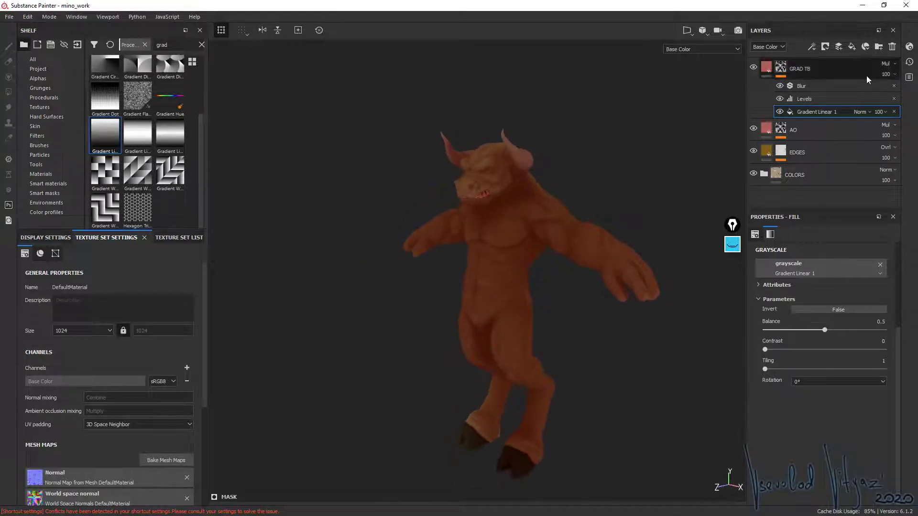
- Switch GRAD TB's blend mode from Multiply to Normal
click(893, 64)
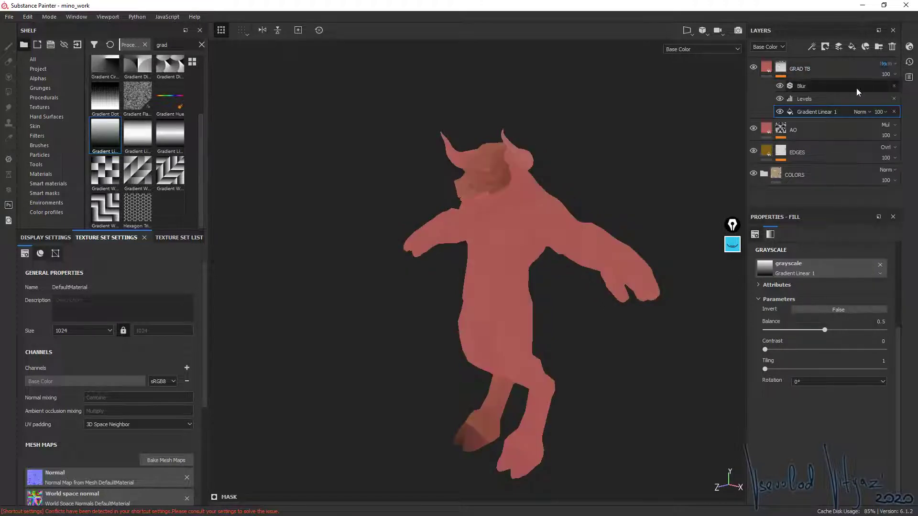
mouse_move(519, 129)
alt+mouse_down()
mouse_move(496, 136)
mouse_move(617, 258)
alt+mouse_up()
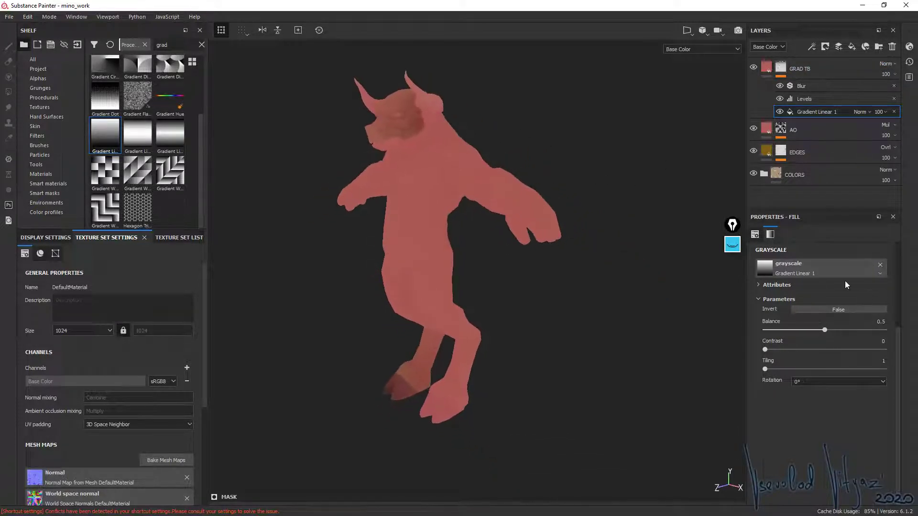
click(802, 268)
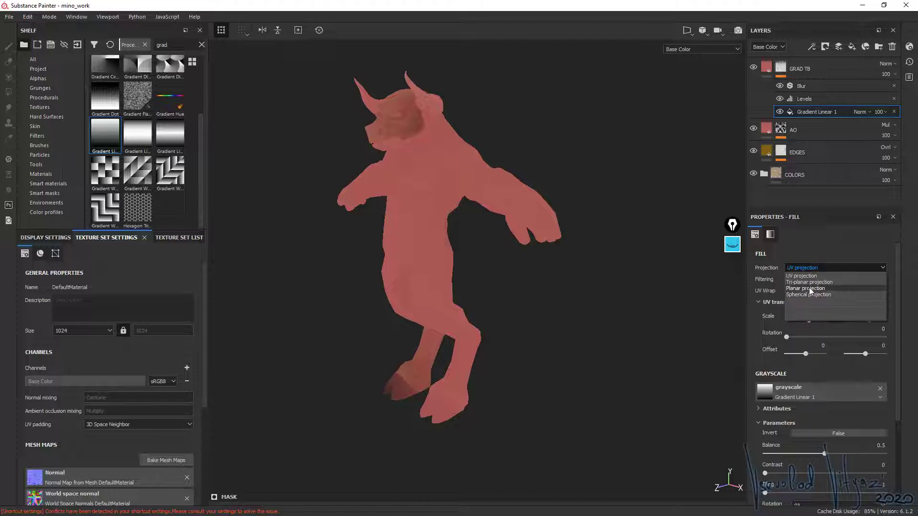
- Use Planar projection for the gradient fill and stretch its box taller along Y
click(809, 289)
mouse_move(538, 307)
alt+mouse_down()
mouse_move(548, 328)
mouse_move(492, 213)
mouse_move(552, 270)
mouse_move(502, 139)
mouse_move(539, 273)
alt+mouse_up()
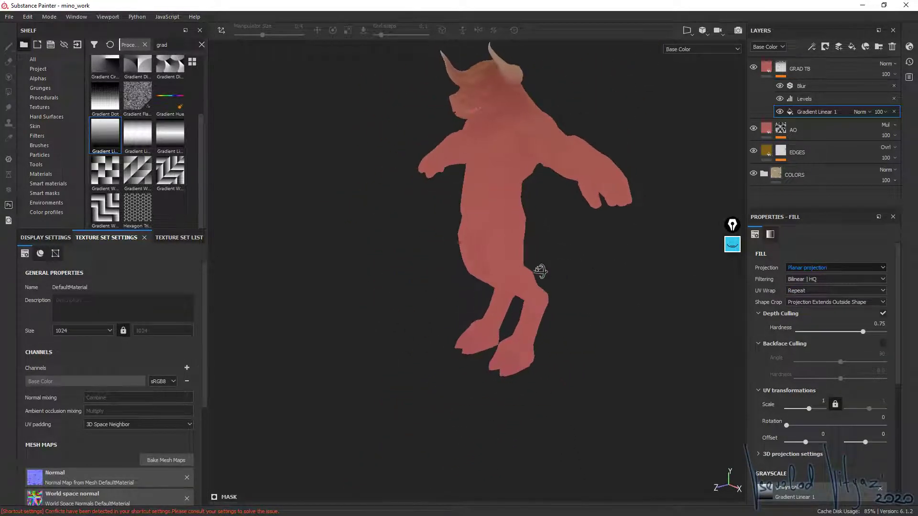
mouse_move(495, 82)
alt+mouse_down()
mouse_move(516, 229)
mouse_move(522, 375)
mouse_move(528, 328)
mouse_move(568, 279)
mouse_move(563, 262)
alt+mouse_up()
click(221, 29)
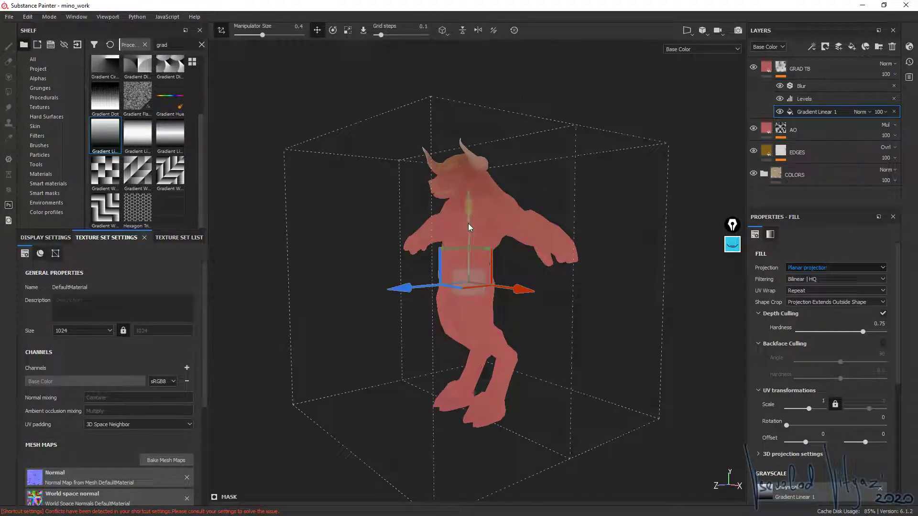
click(345, 31)
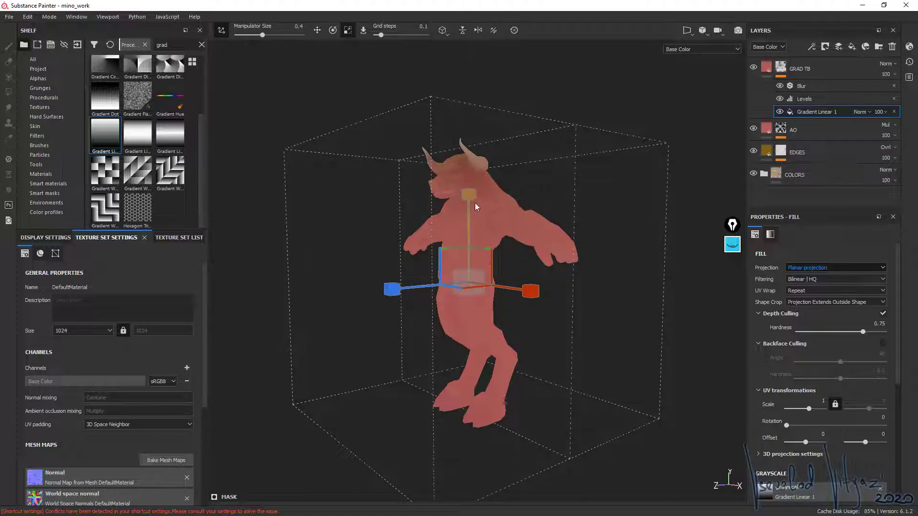
drag(470, 198, 471, 171)
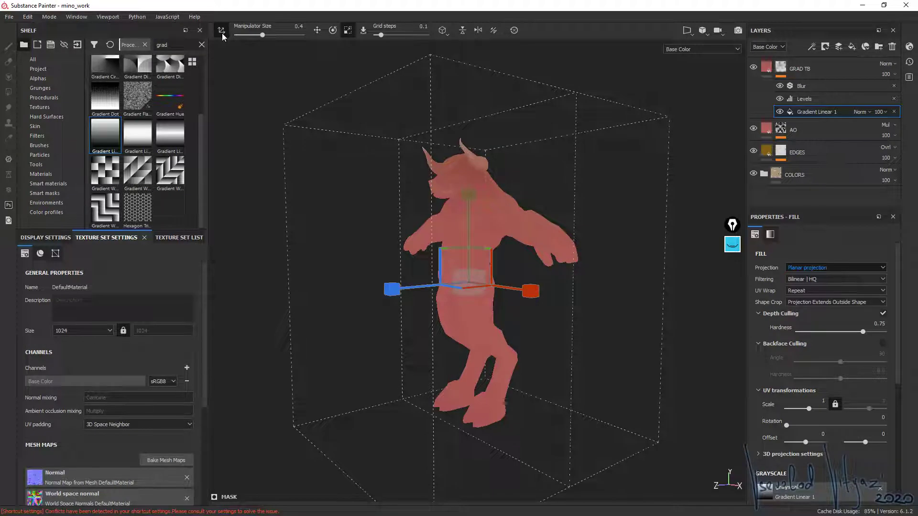
- Hide the Blur effect in the GRAD TB mask
click(317, 30)
alt+drag(474, 254, 466, 235)
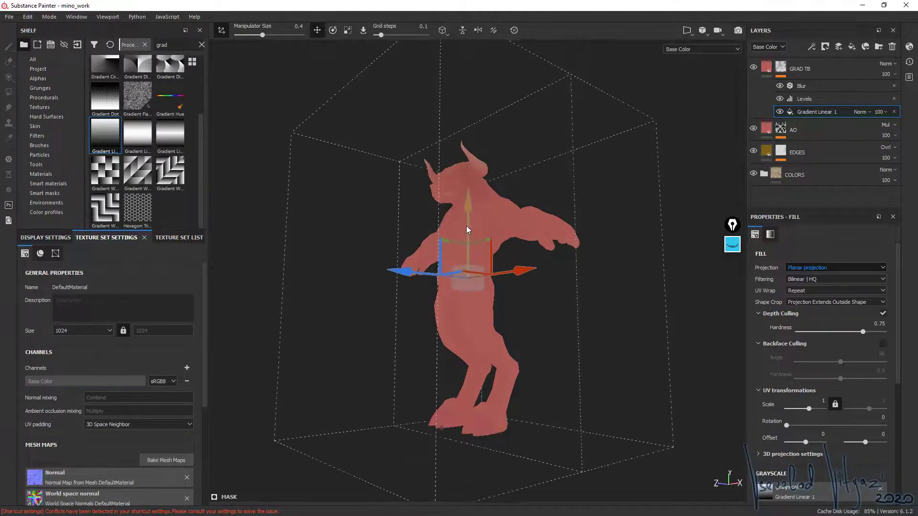
mouse_move(466, 226)
alt+mouse_down()
mouse_move(511, 235)
mouse_move(483, 239)
alt+mouse_up()
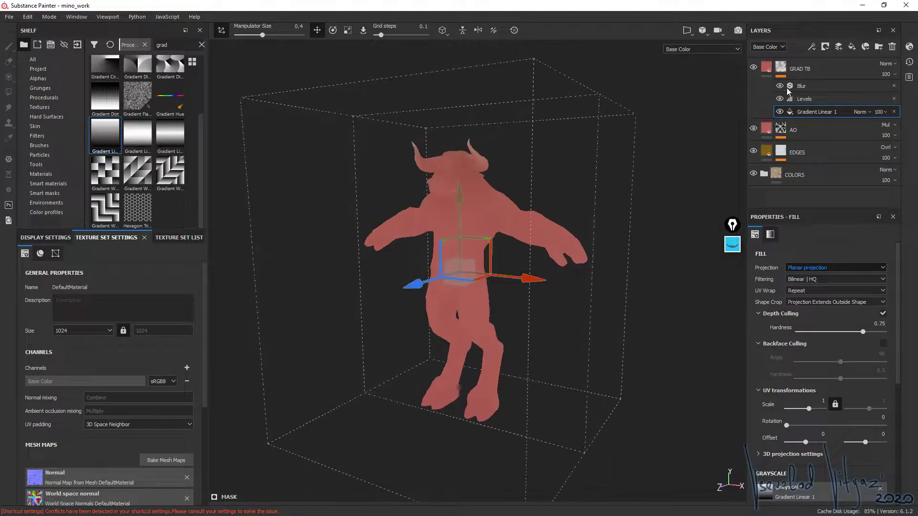
scroll(815, 422, down, 5)
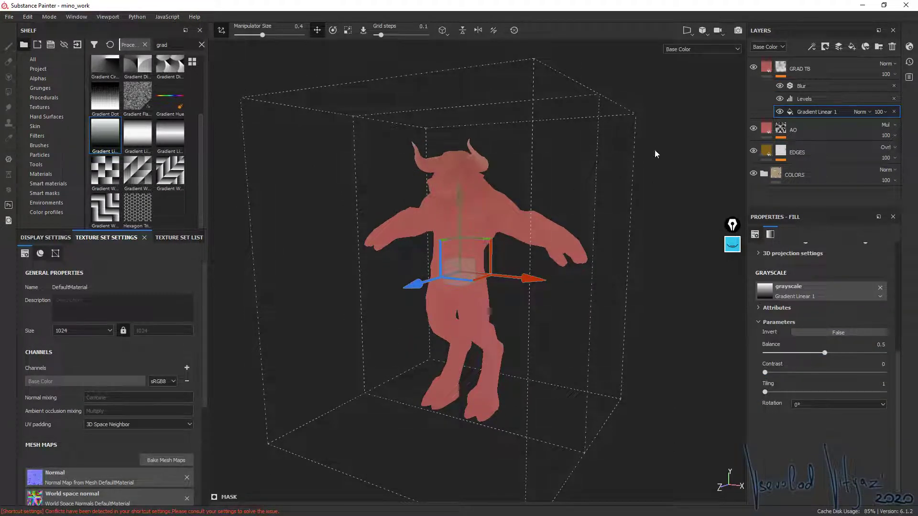
click(779, 86)
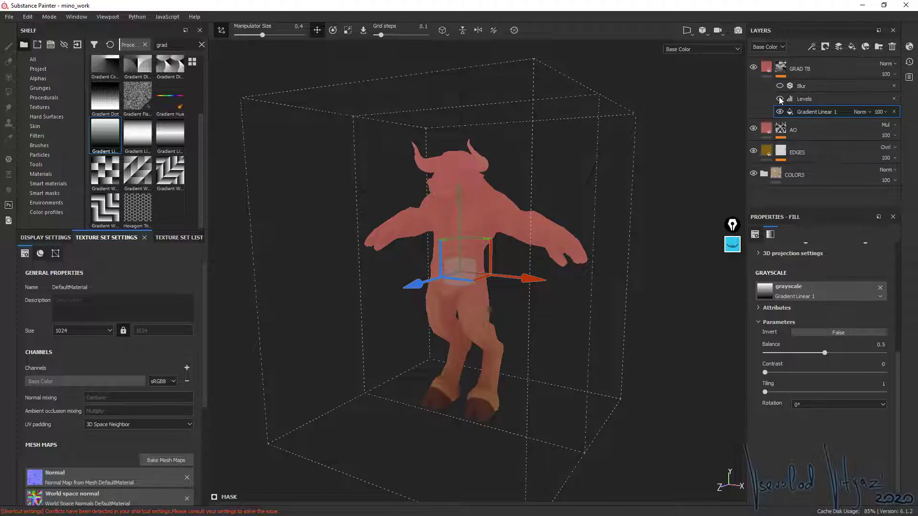
- Reset the GRAD TB mask's Levels to defaults and invert them
click(779, 96)
click(808, 98)
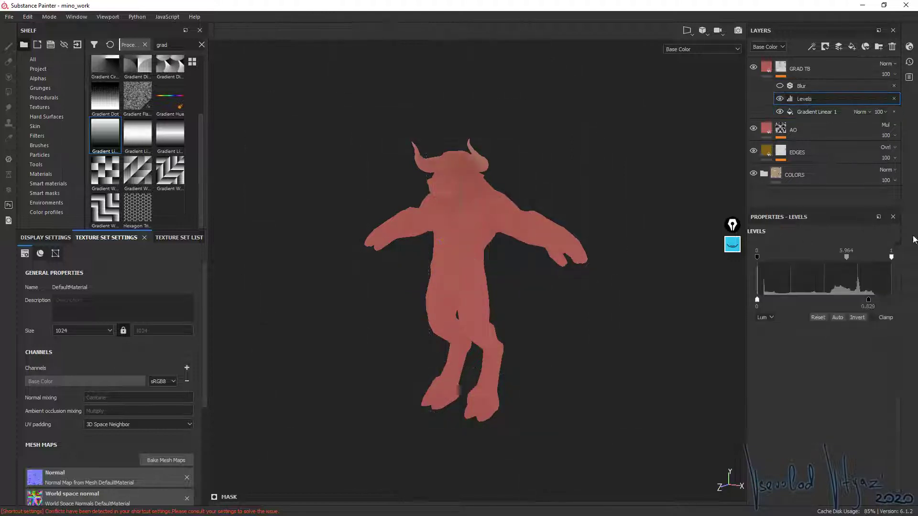
click(819, 316)
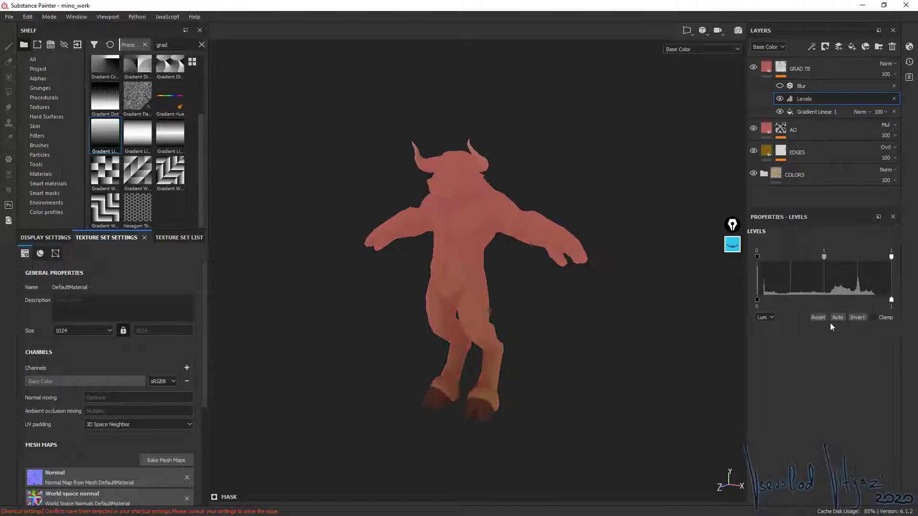
click(859, 318)
- Raise Gradient Linear 1's Balance to 0.72
alt+drag(437, 225, 440, 243)
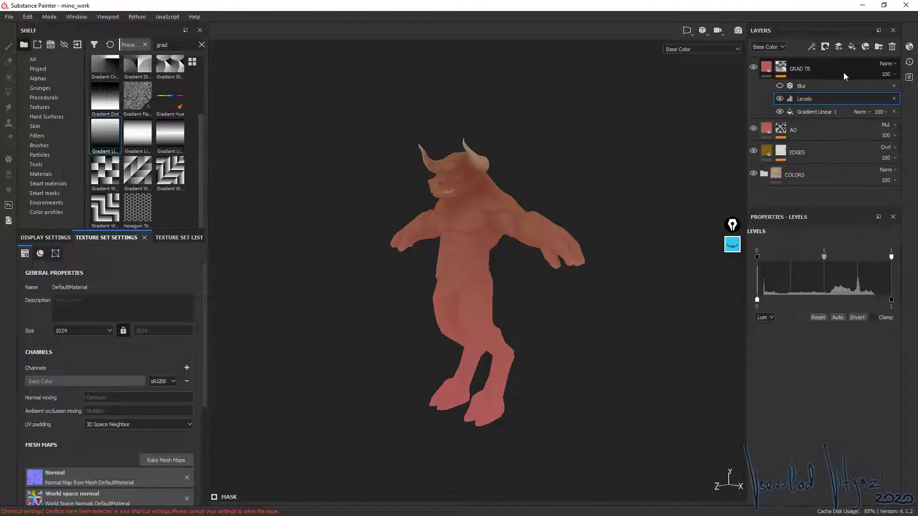
click(809, 112)
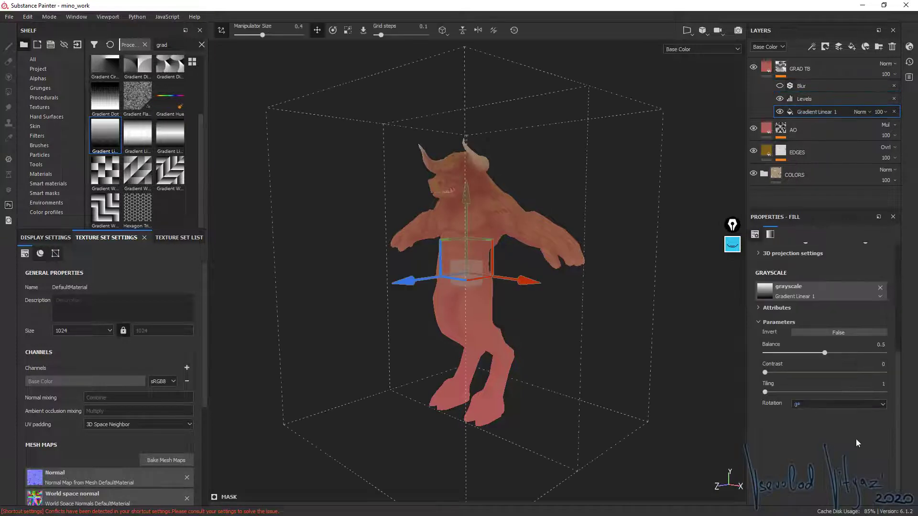
mouse_move(824, 353)
mouse_down()
mouse_move(858, 353)
mouse_move(849, 354)
mouse_up()
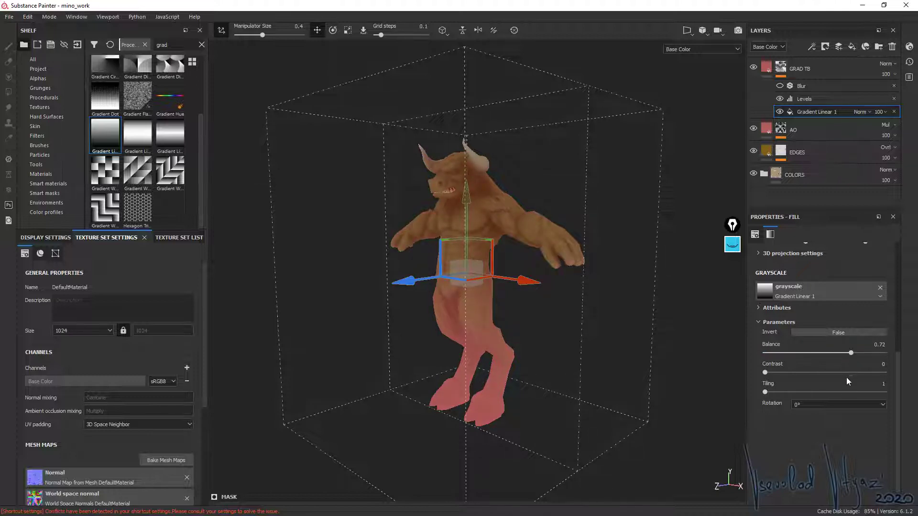
- Set the GRAD TB fill colour to black and expand its mask
click(765, 67)
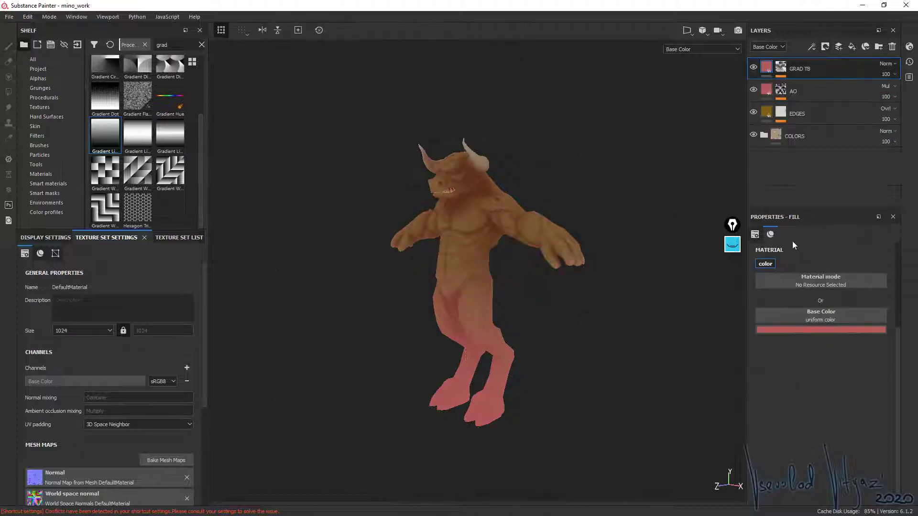
click(791, 330)
mouse_move(834, 380)
mouse_down()
mouse_move(781, 425)
mouse_move(771, 451)
mouse_up()
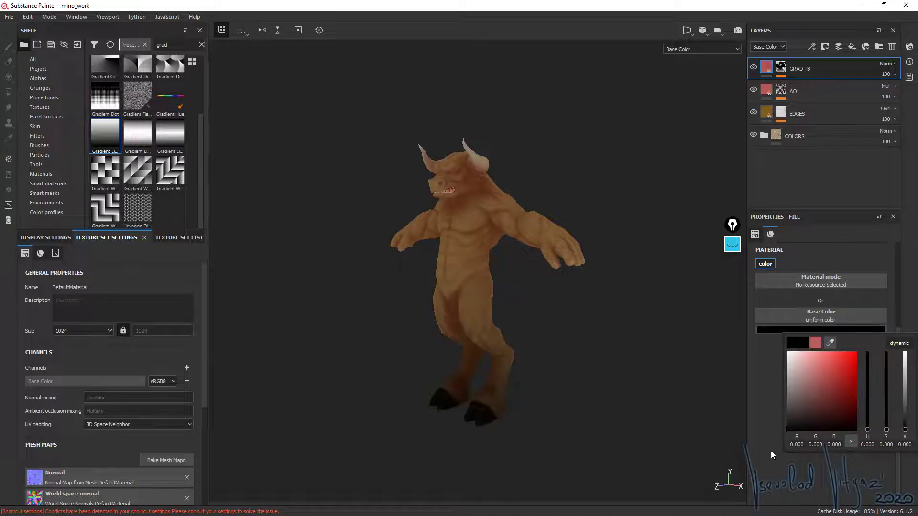
click(781, 67)
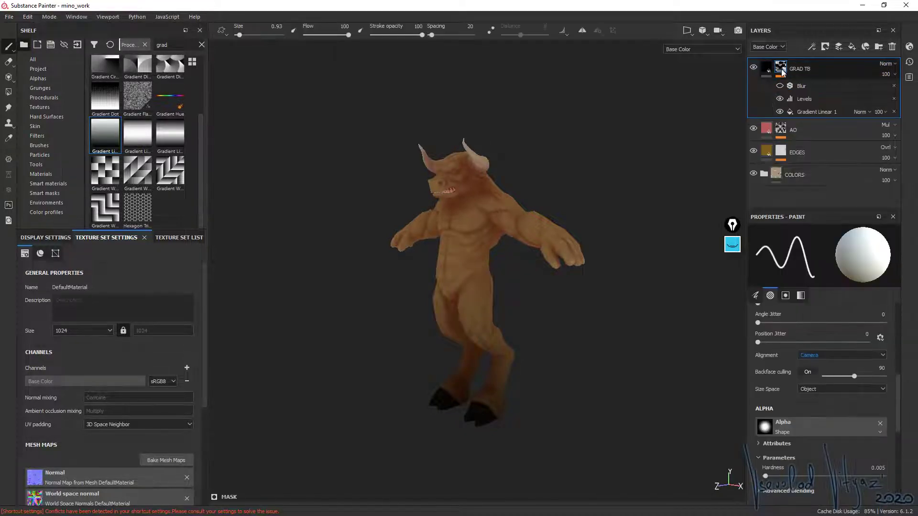
- Lower the Gradient Linear 1 balance slightly to reshape the shading
click(819, 112)
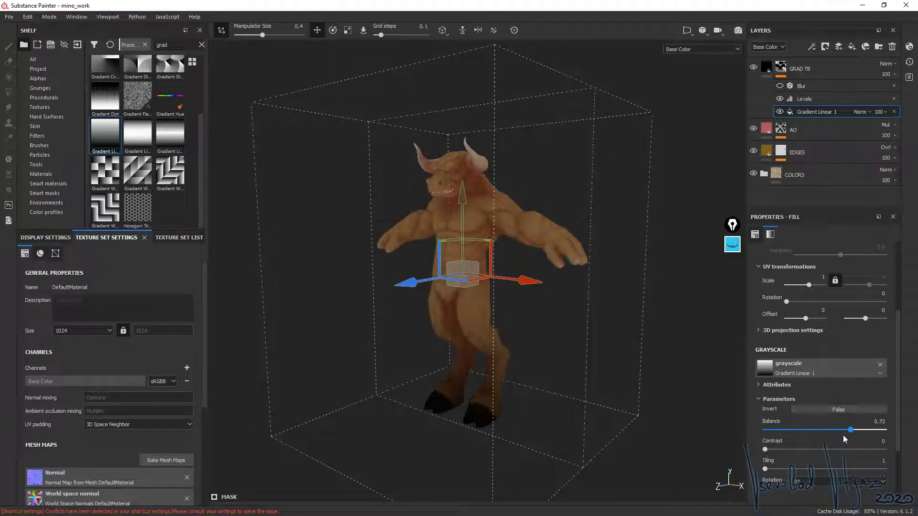
drag(844, 436, 831, 437)
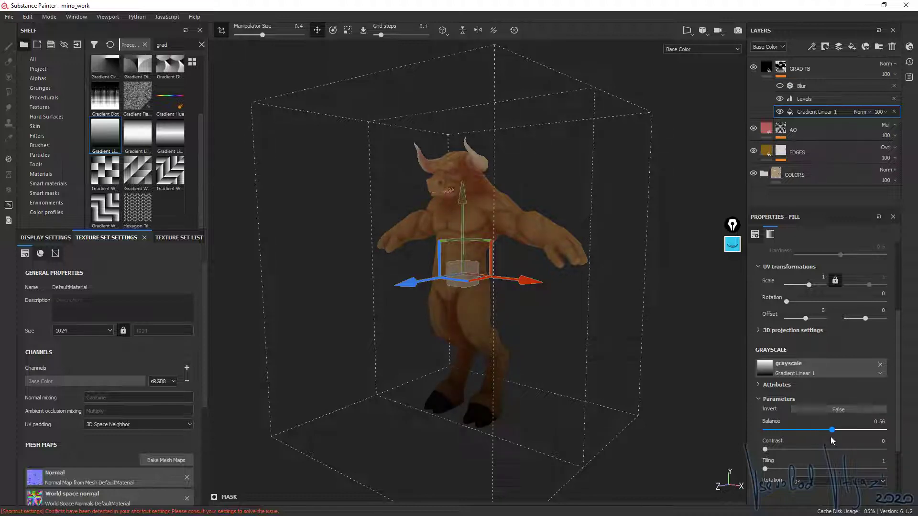
drag(830, 437, 829, 438)
mouse_move(525, 410)
alt+mouse_down()
mouse_move(559, 401)
mouse_move(290, 378)
mouse_move(434, 382)
mouse_move(743, 432)
mouse_move(558, 367)
alt+mouse_up()
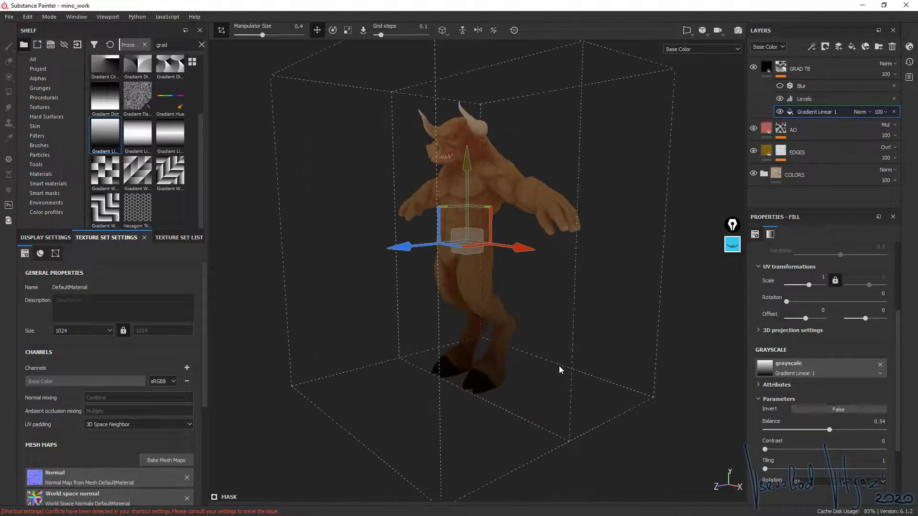
mouse_move(472, 347)
alt+mouse_down()
mouse_move(430, 374)
mouse_move(420, 338)
mouse_move(484, 329)
alt+mouse_up()
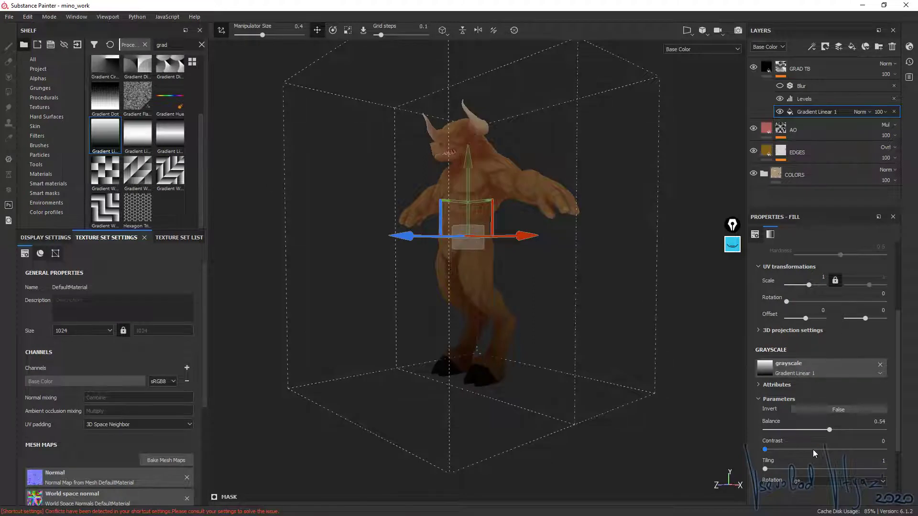
- Test gradient contrast, reset it to 0, settle balance at 0.52 and hide the gizmo
mouse_move(765, 449)
mouse_down()
mouse_move(812, 450)
mouse_move(729, 452)
mouse_up()
drag(830, 429, 843, 430)
mouse_move(764, 450)
mouse_down()
mouse_move(794, 447)
mouse_move(728, 445)
mouse_up()
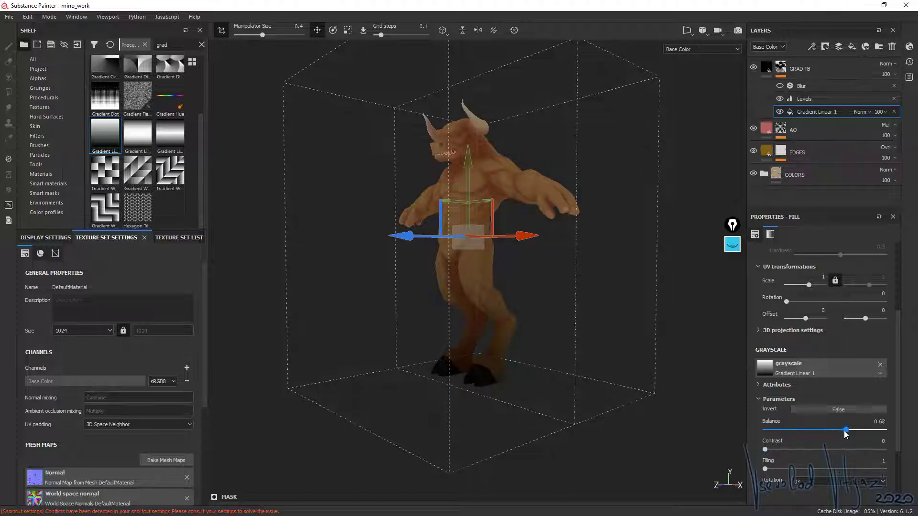
mouse_move(844, 429)
mouse_down()
mouse_move(806, 440)
mouse_move(839, 437)
mouse_move(826, 437)
mouse_up()
alt+drag(622, 267, 484, 225)
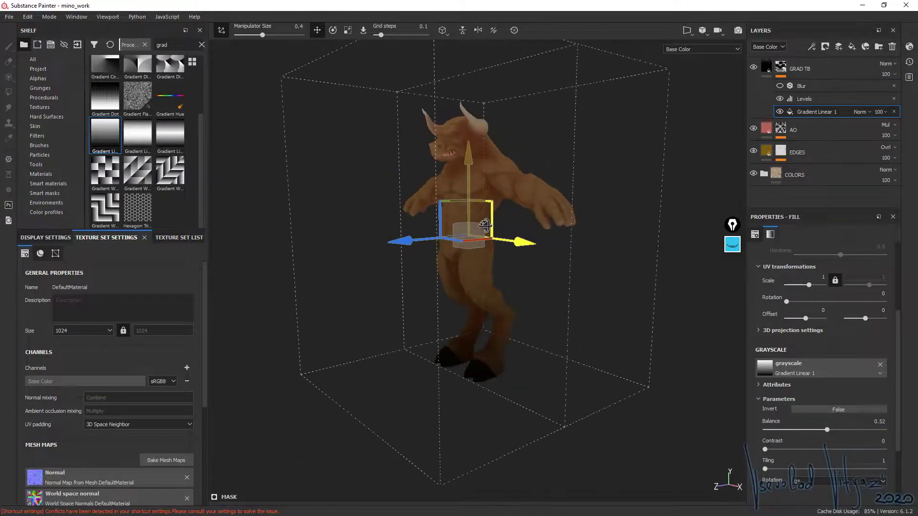
click(221, 29)
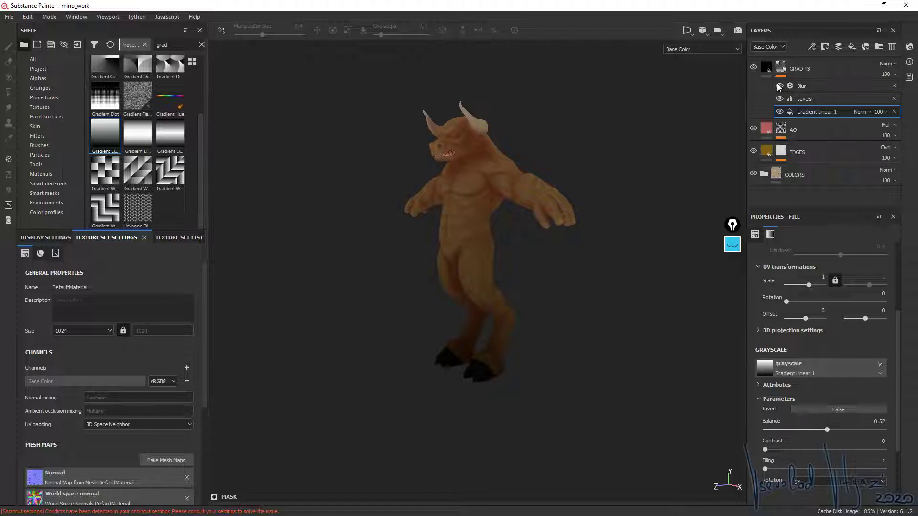
- Delete GRAD TB's Blur filter and toggle Levels off and on to compare
click(803, 86)
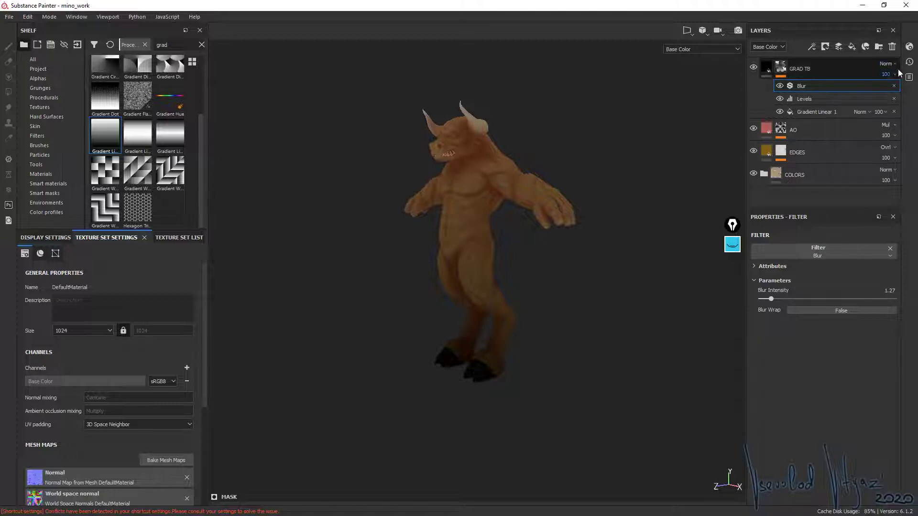
click(892, 47)
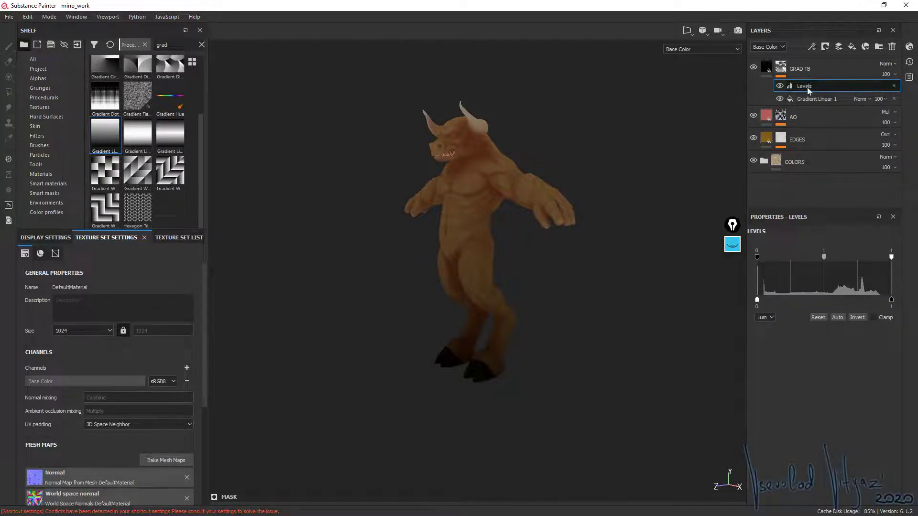
click(779, 87)
click(780, 86)
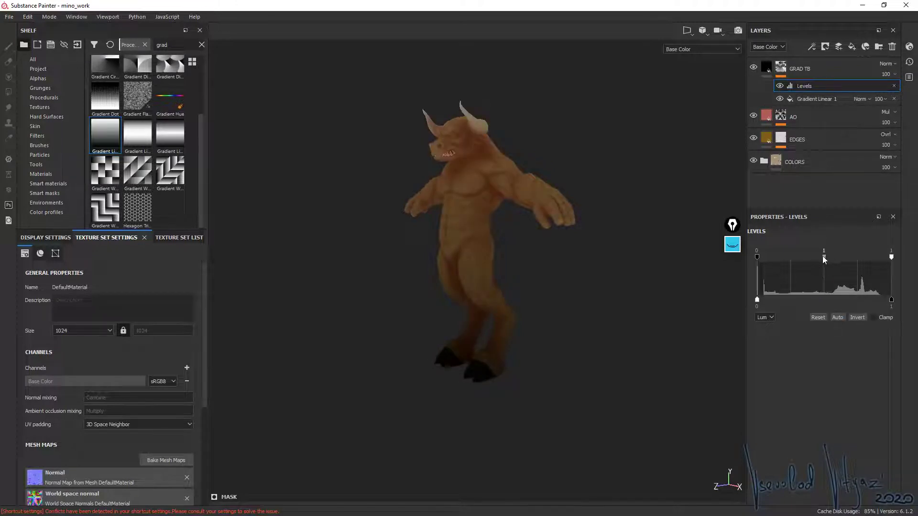
- Set the Levels midtone to about 0.97 and collapse GRAD TB's effect stack
mouse_move(823, 259)
mouse_down()
mouse_move(847, 259)
mouse_move(816, 260)
mouse_move(828, 262)
mouse_move(822, 266)
mouse_up()
drag(823, 263, 822, 265)
click(768, 72)
click(767, 68)
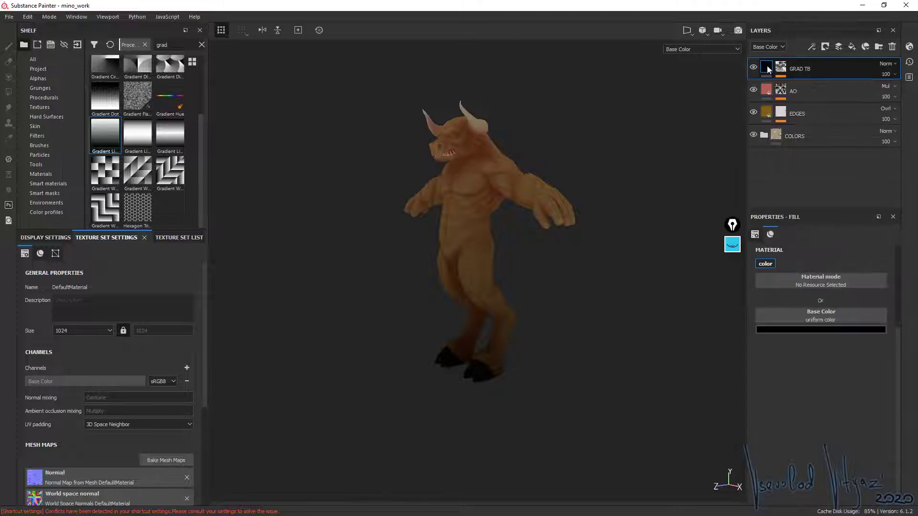
mouse_move(584, 247)
alt+mouse_down()
mouse_move(616, 254)
mouse_move(418, 263)
mouse_move(573, 256)
alt+mouse_up()
alt+right_drag(573, 257, 657, 375)
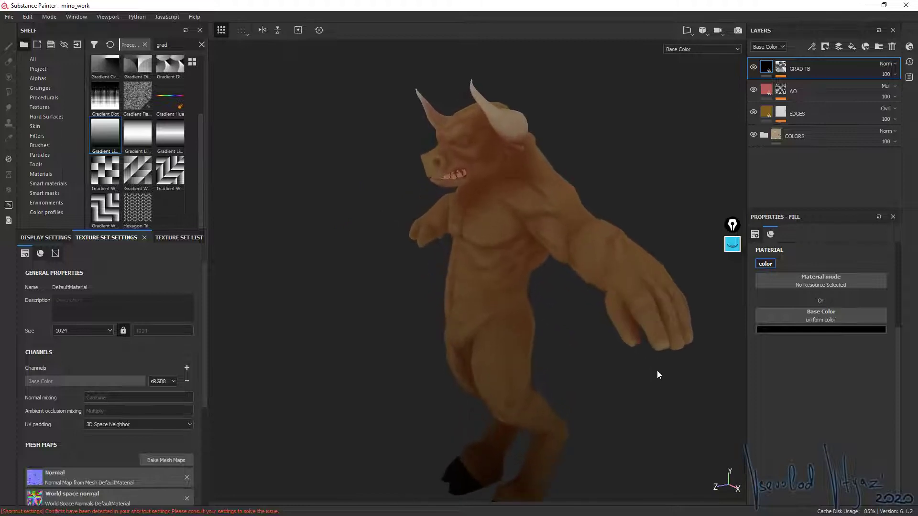
mouse_move(658, 375)
alt+mouse_down()
mouse_move(528, 219)
mouse_move(624, 262)
mouse_move(502, 258)
mouse_move(527, 253)
mouse_move(518, 321)
mouse_move(631, 263)
mouse_move(495, 303)
mouse_move(569, 238)
mouse_move(578, 215)
mouse_move(505, 254)
mouse_move(495, 271)
mouse_move(712, 276)
mouse_move(464, 279)
alt+mouse_up()
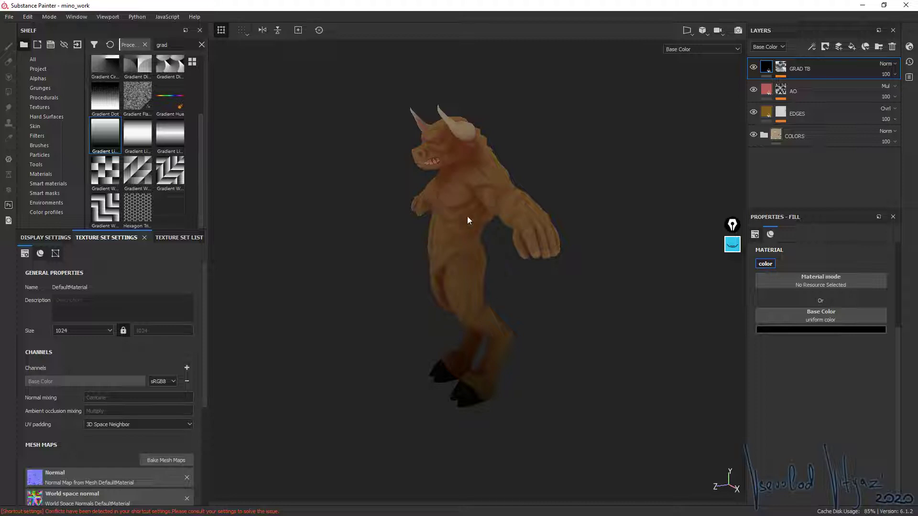
alt+shift+drag(466, 216, 458, 204)
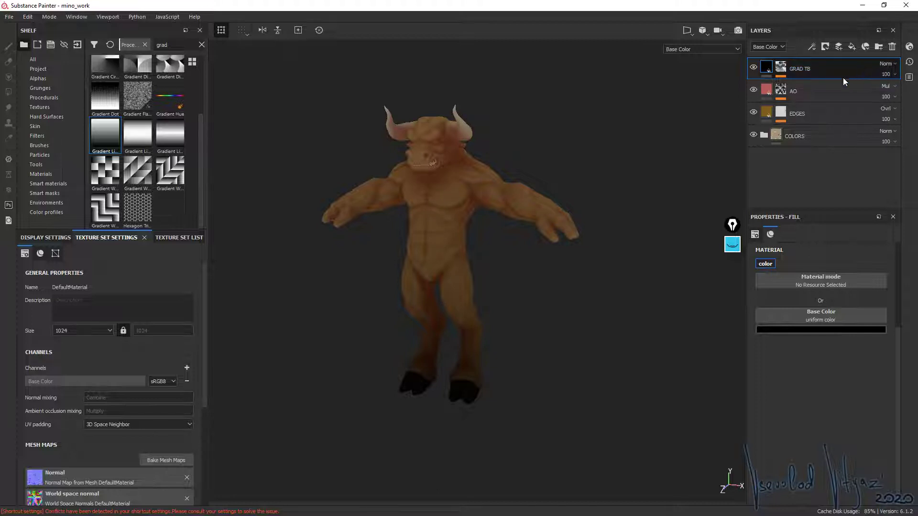
click(828, 98)
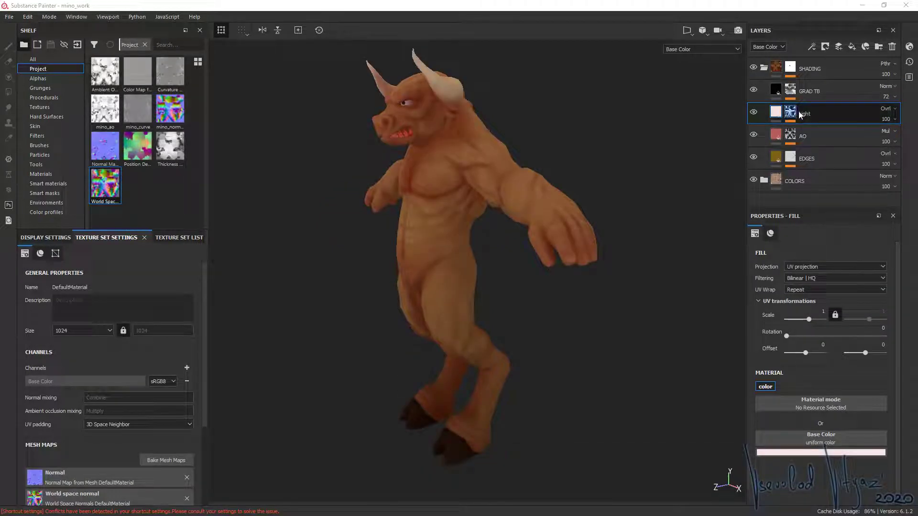
- Hide the Light layer to compare shading, then switch to Photoshop
click(753, 113)
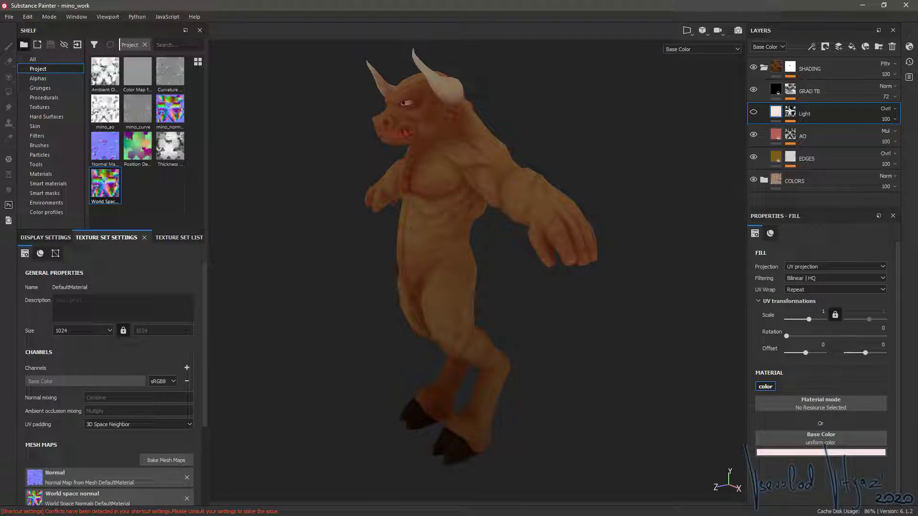
key(alt+Tab)
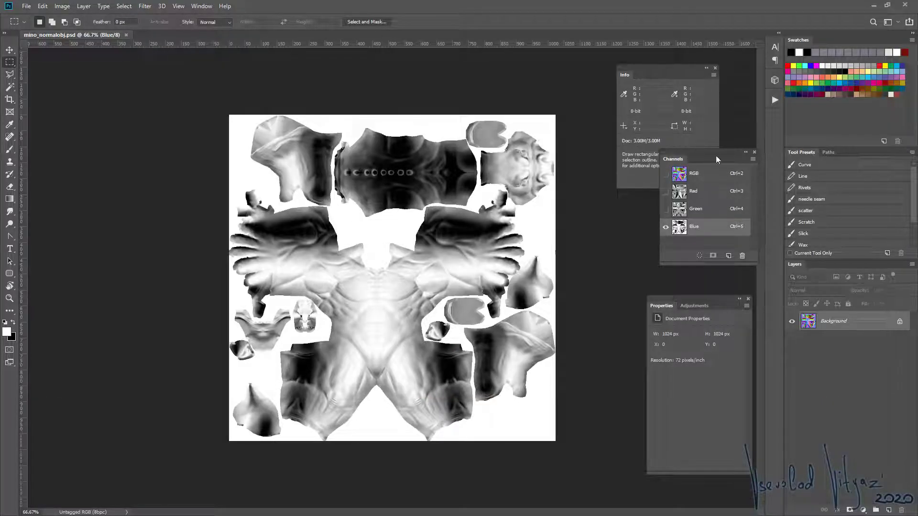
- View the mino_normalobj red, green and blue channels, then RGB, and return to Substance Painter
click(694, 181)
click(712, 196)
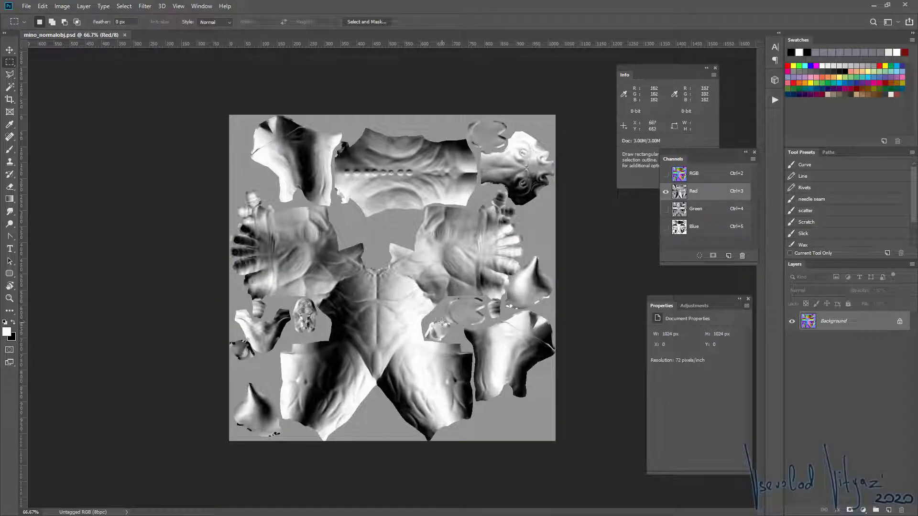
click(703, 208)
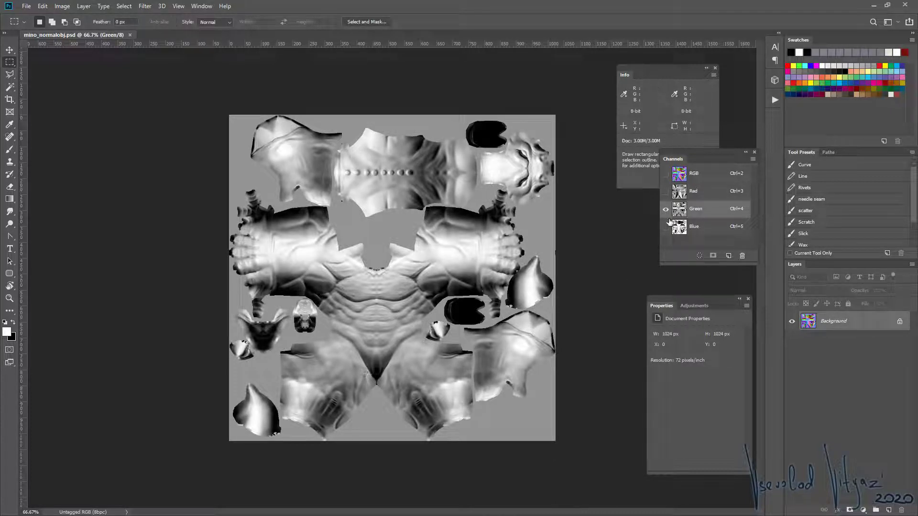
click(716, 227)
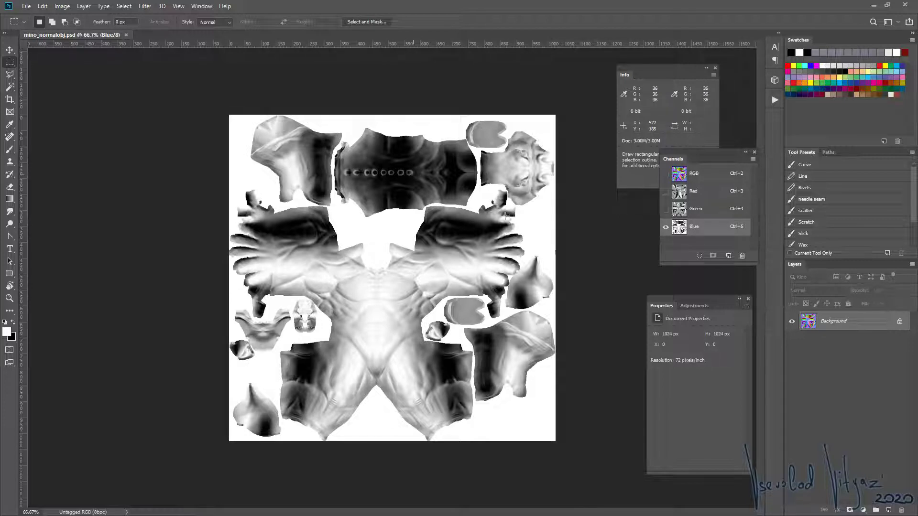
click(706, 194)
click(700, 174)
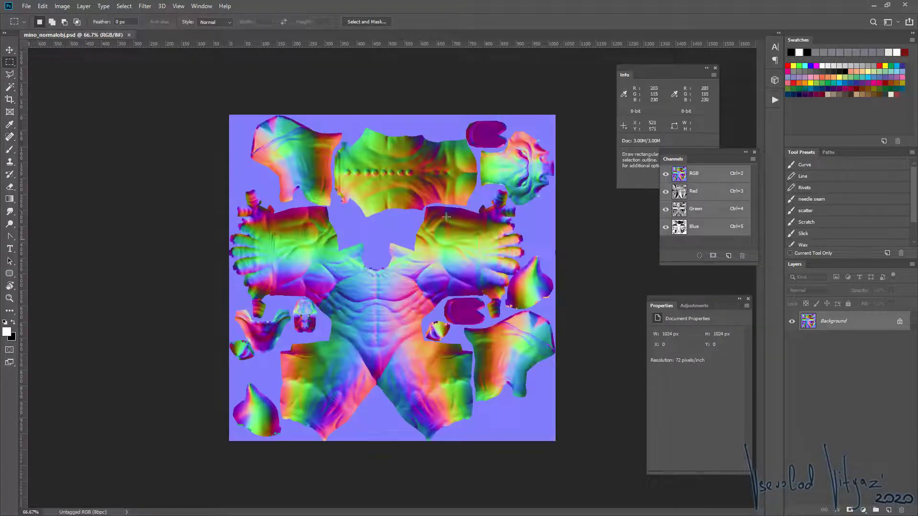
click(875, 6)
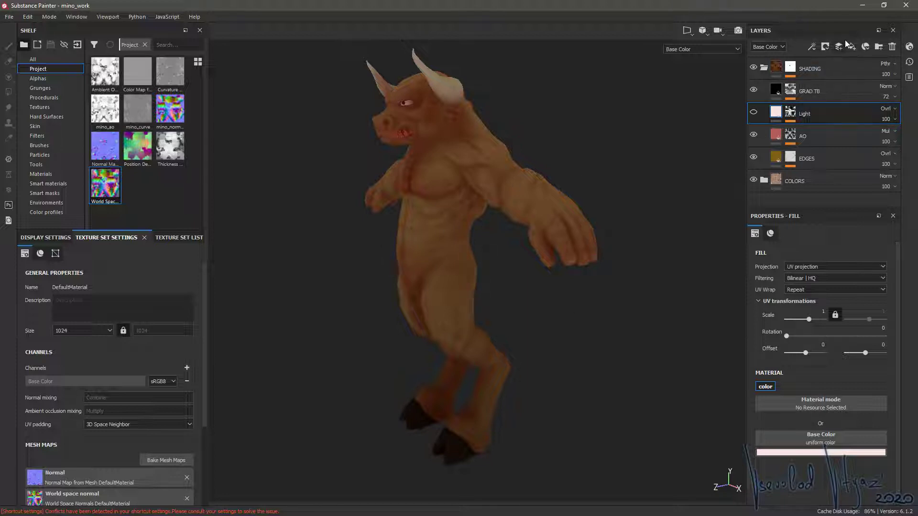
- Toggle the Light layer's visibility off and back on to compare
click(776, 114)
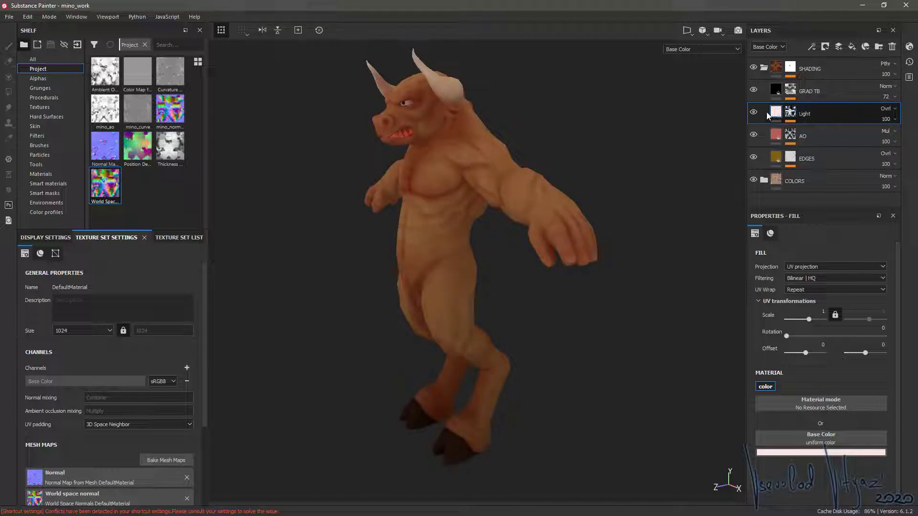
click(754, 113)
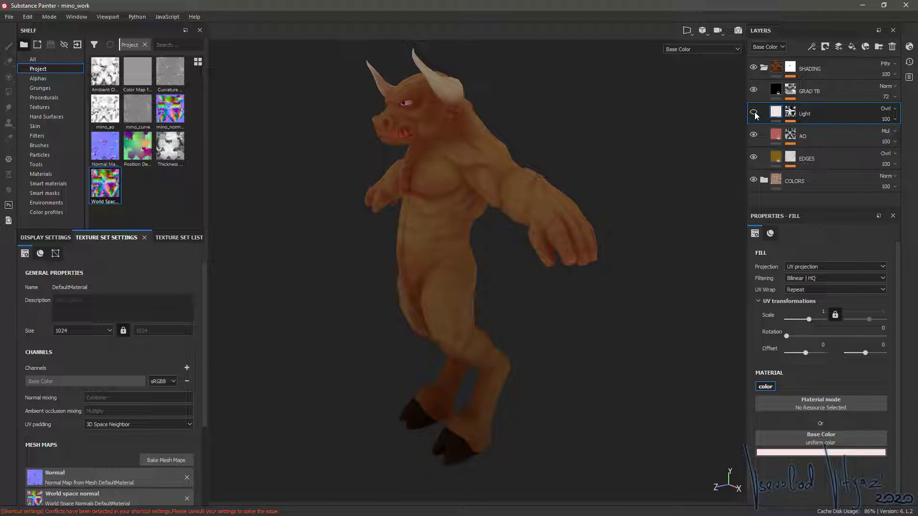
click(753, 113)
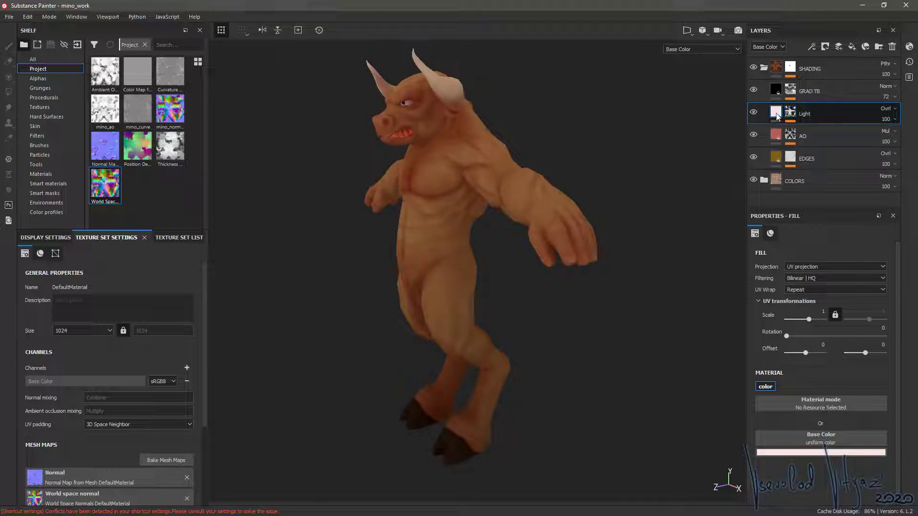
- Try darker reddish tones for the Light base colour, keeping its name unchanged
click(808, 458)
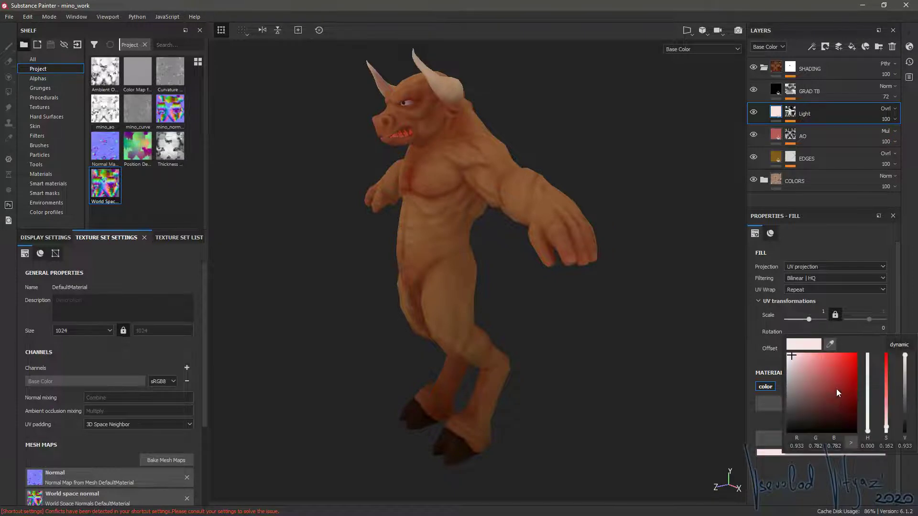
mouse_move(836, 388)
mouse_down()
mouse_move(824, 376)
mouse_move(806, 380)
mouse_move(793, 407)
mouse_move(847, 396)
mouse_move(814, 386)
mouse_move(832, 374)
mouse_move(789, 364)
mouse_up()
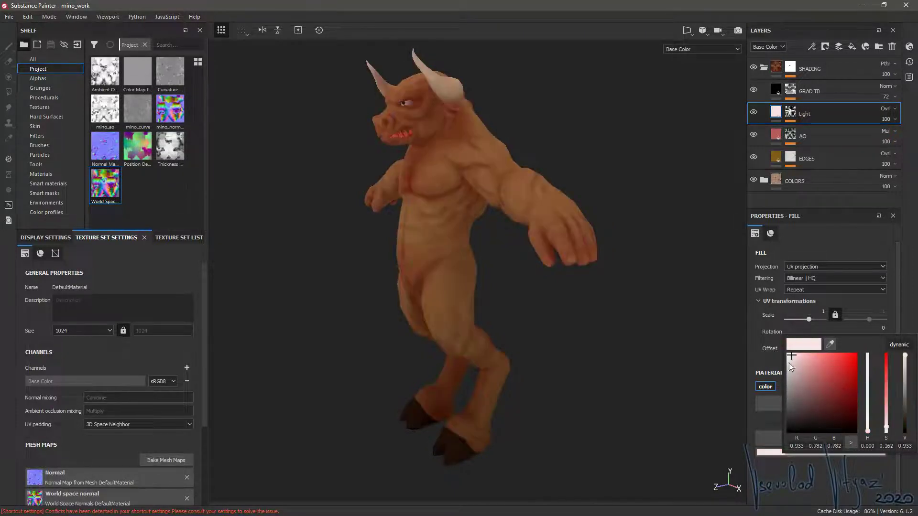
click(899, 307)
double_click(796, 113)
key(Return)
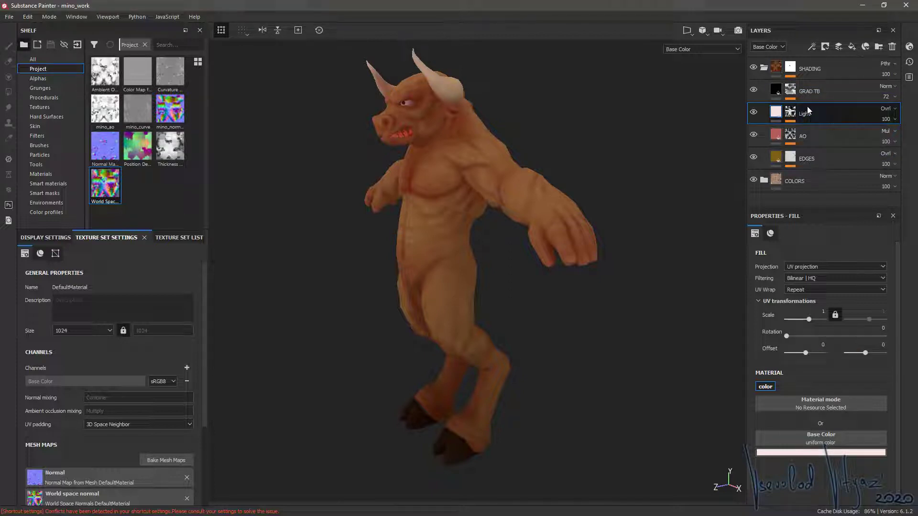
- Add a fill layer above Light named Horiz, trying then removing World Space Normals in Base Color
click(852, 47)
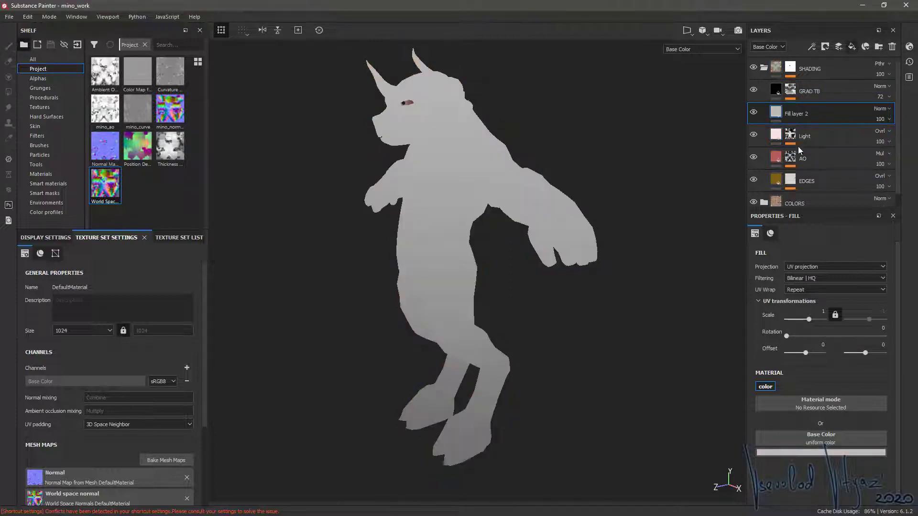
double_click(796, 114)
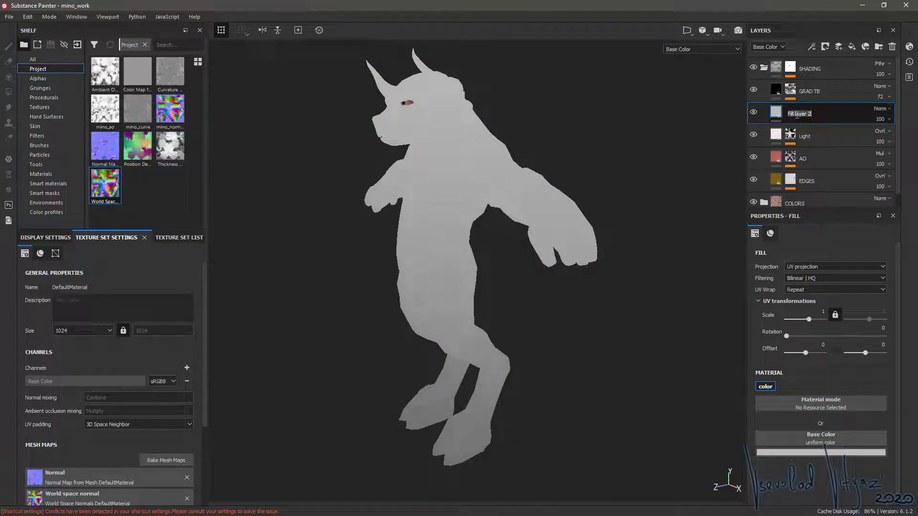
text(Hori)
text(z)
key(Return)
mouse_move(107, 188)
mouse_down()
mouse_move(786, 354)
mouse_move(787, 439)
mouse_up()
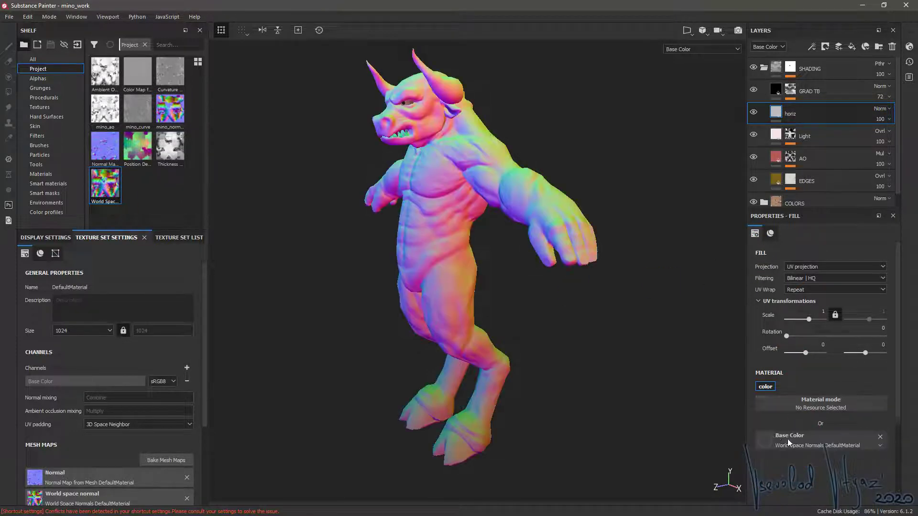
click(880, 437)
- Add a Grayscale Conversion generator to horiz with World Space Normal as its source
right_click(777, 117)
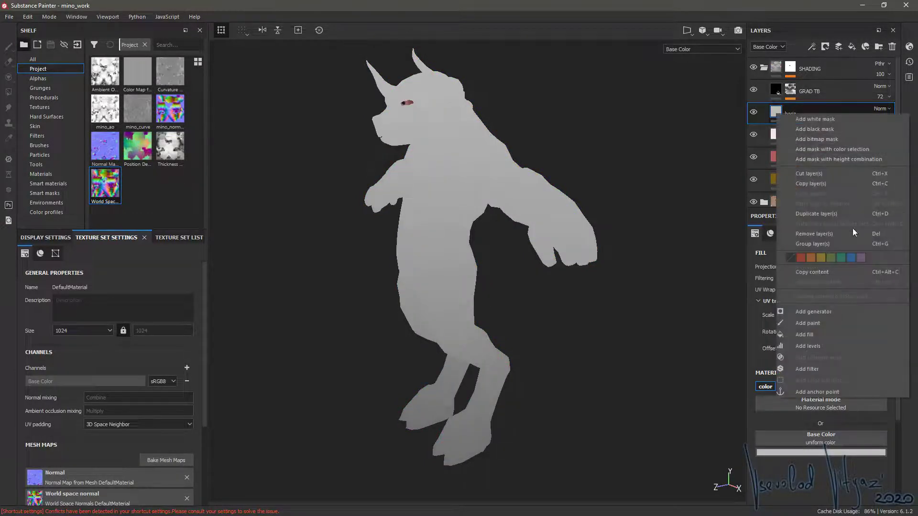
click(832, 313)
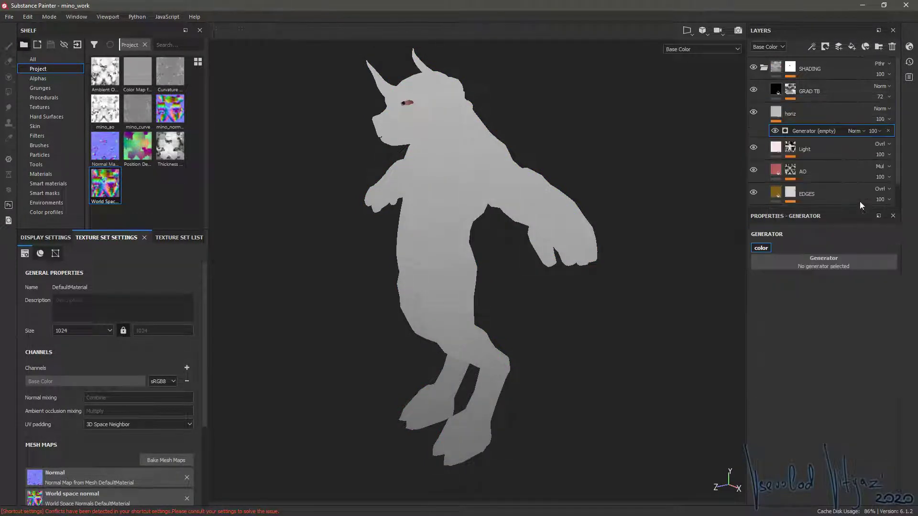
click(868, 267)
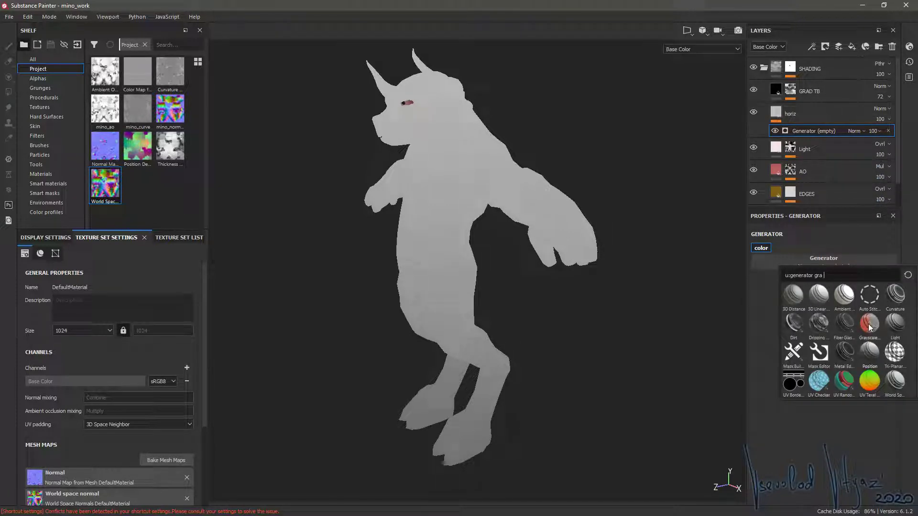
click(869, 325)
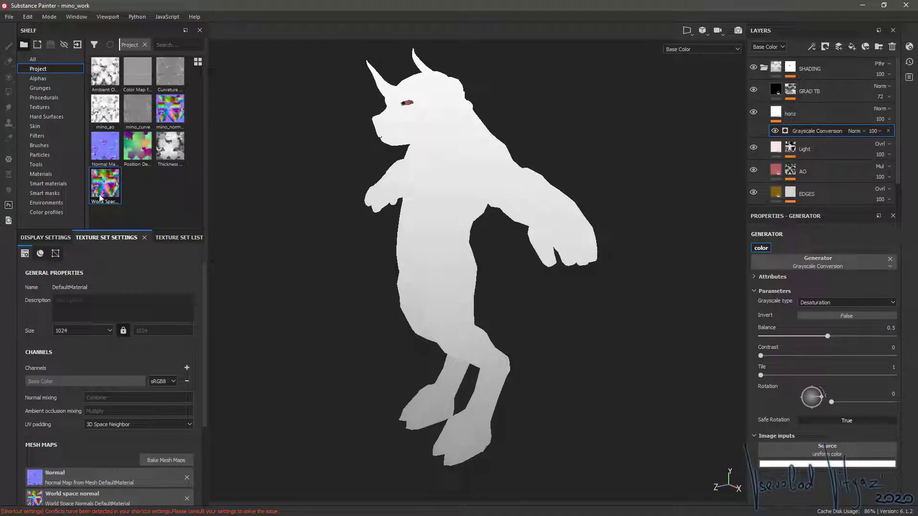
drag(101, 198, 784, 450)
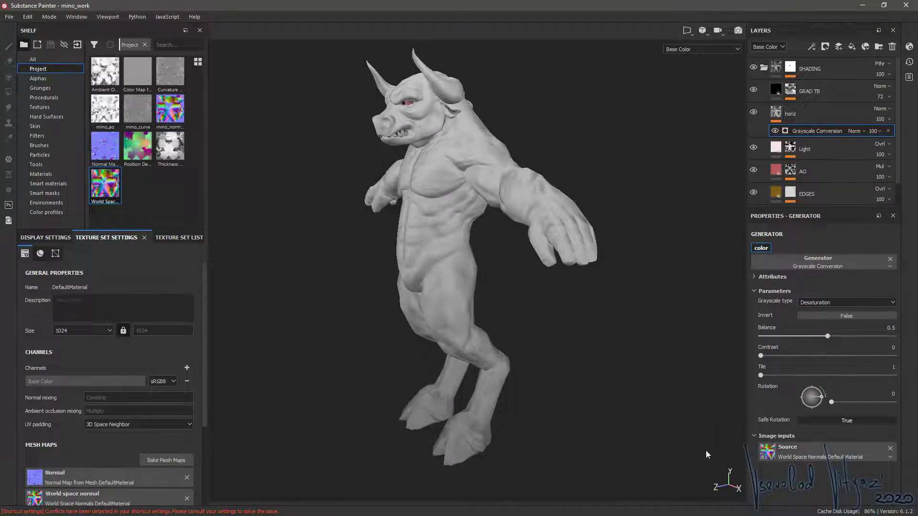
- Orbit the minotaur from several angles to inspect the new shading
mouse_move(707, 454)
alt+mouse_down()
mouse_move(575, 263)
mouse_move(475, 266)
mouse_move(495, 337)
alt+mouse_up()
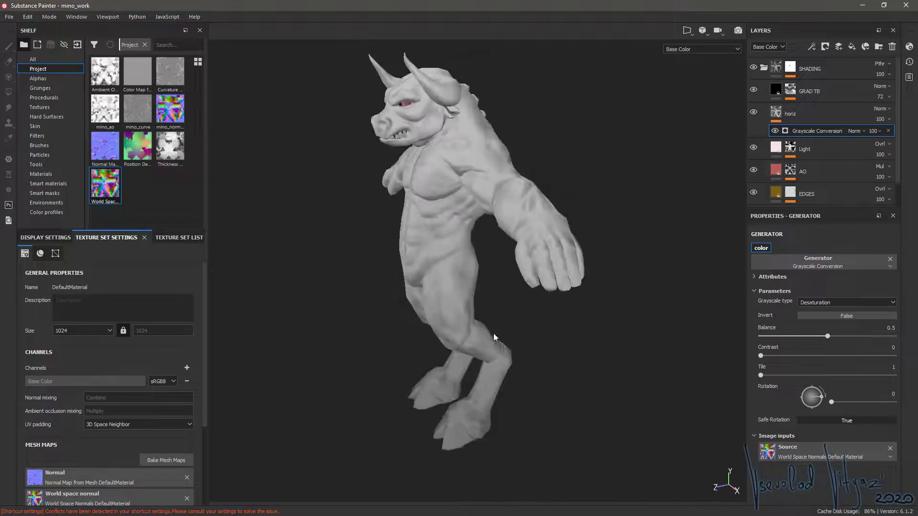
mouse_move(581, 255)
alt+mouse_down()
mouse_move(621, 248)
mouse_move(278, 241)
mouse_move(222, 264)
mouse_move(333, 301)
mouse_move(641, 262)
alt+mouse_up()
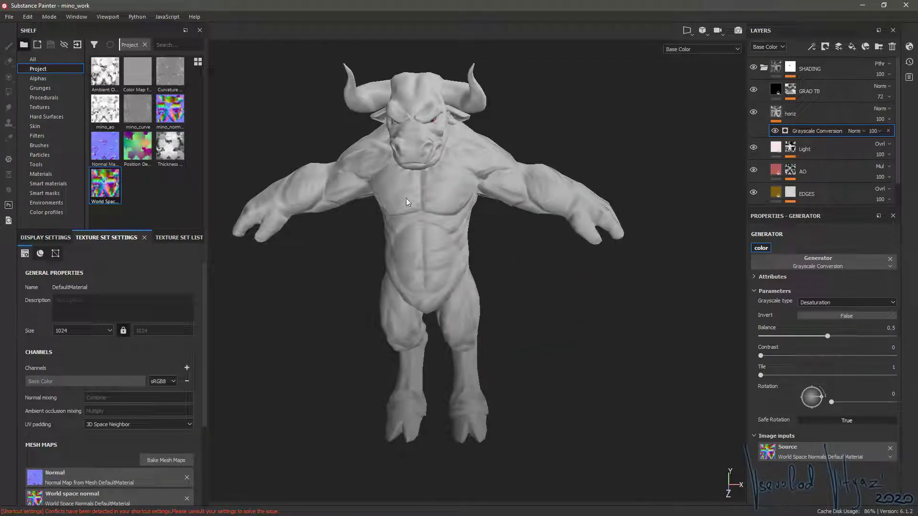
mouse_move(407, 202)
alt+mouse_down()
mouse_move(466, 258)
mouse_move(560, 199)
mouse_move(630, 243)
mouse_move(666, 311)
alt+mouse_up()
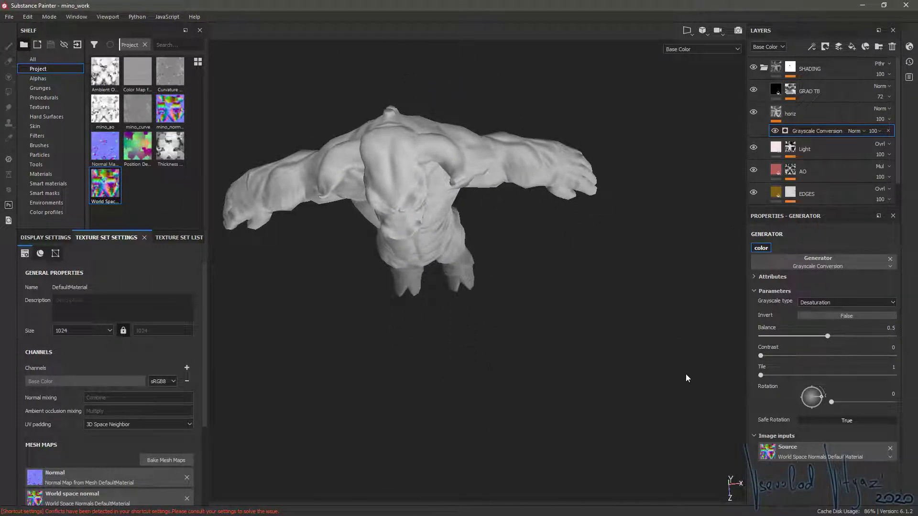
alt+drag(442, 229, 688, 55)
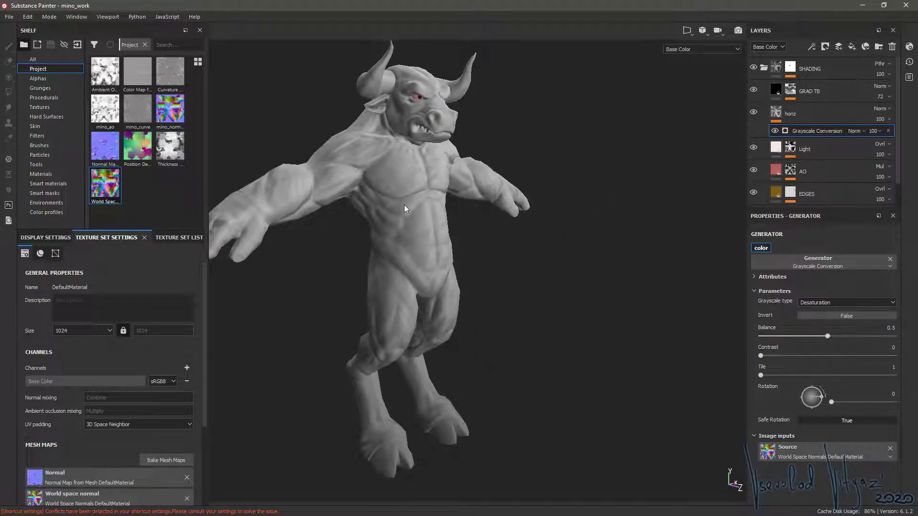
mouse_move(402, 242)
alt+mouse_down()
mouse_move(471, 217)
mouse_move(394, 252)
alt+mouse_up()
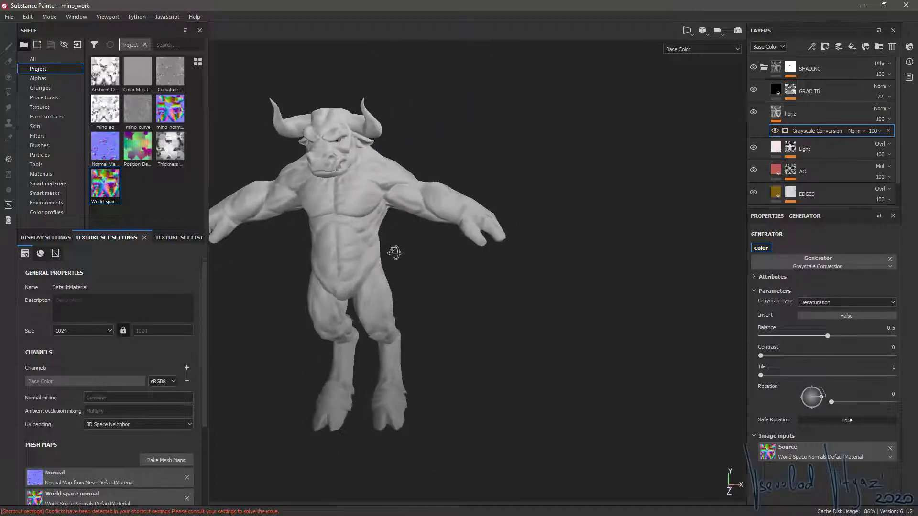
alt+middle_drag(406, 242, 497, 254)
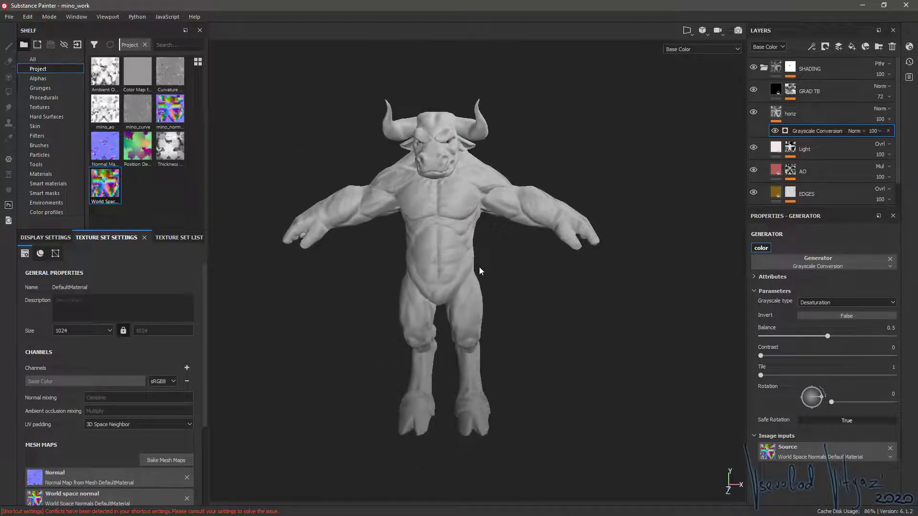
mouse_move(479, 271)
alt+mouse_down()
mouse_move(374, 252)
mouse_move(337, 382)
alt+mouse_up()
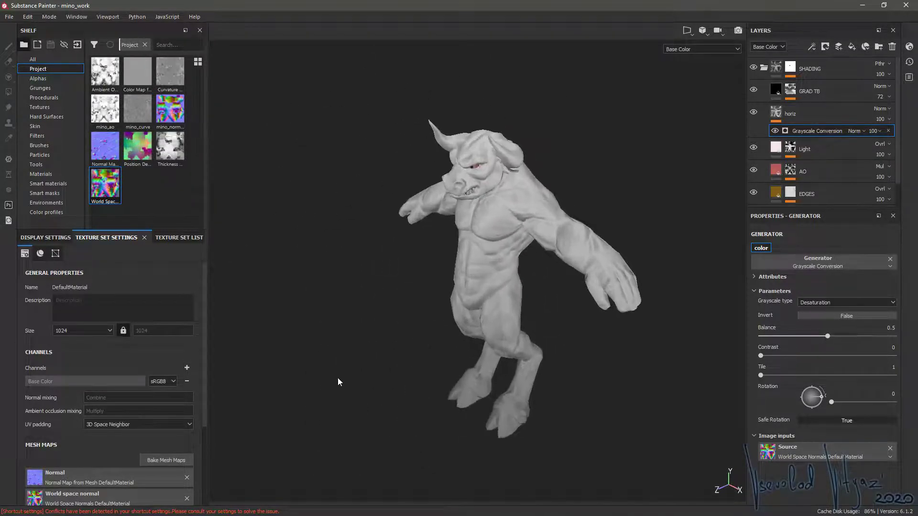
alt+drag(492, 296, 867, 271)
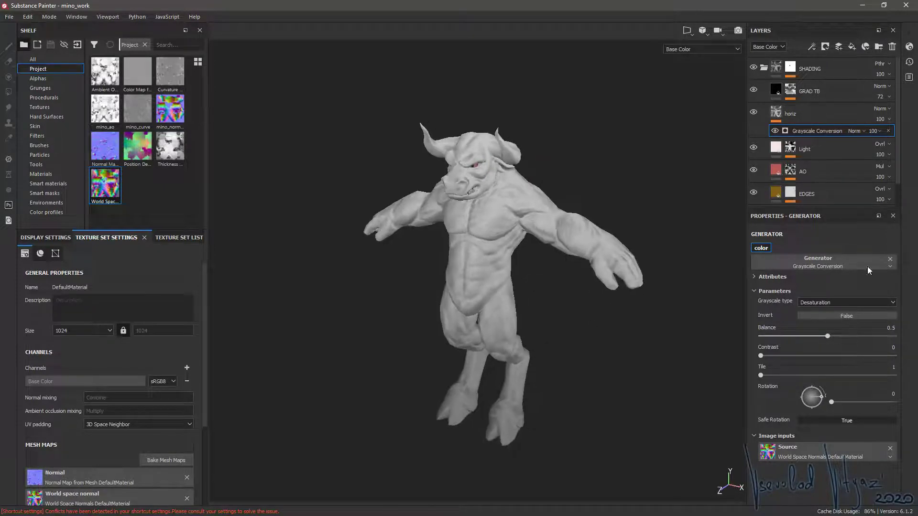
double_click(793, 114)
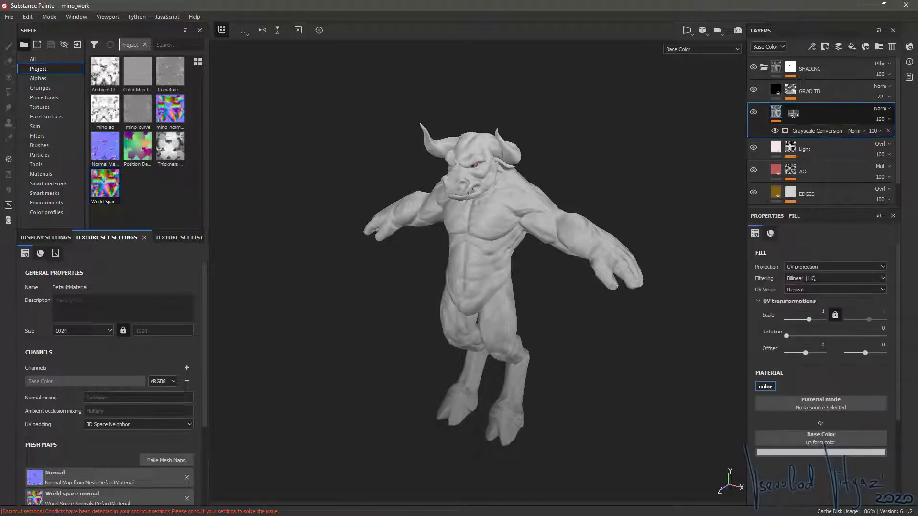
- Rename the layer to vertical and set its Grayscale type to Green channel
text(vertical)
key(Return)
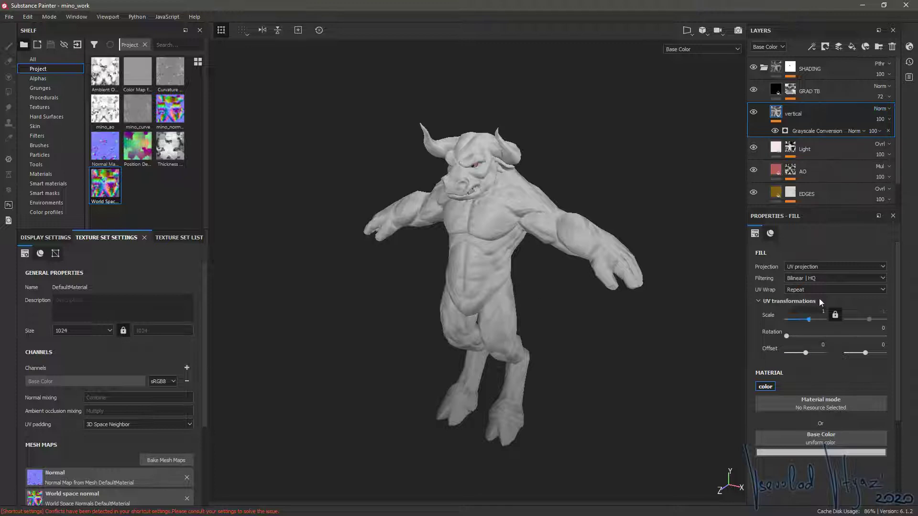
click(809, 133)
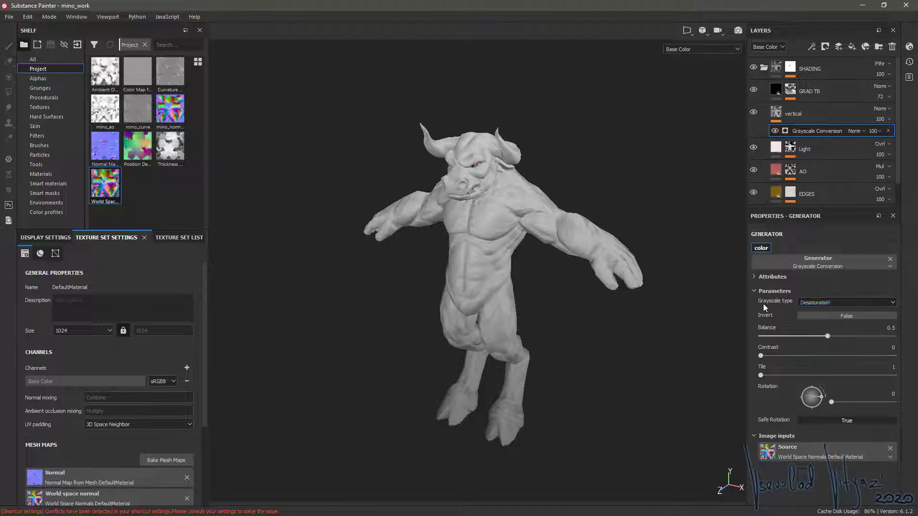
click(836, 305)
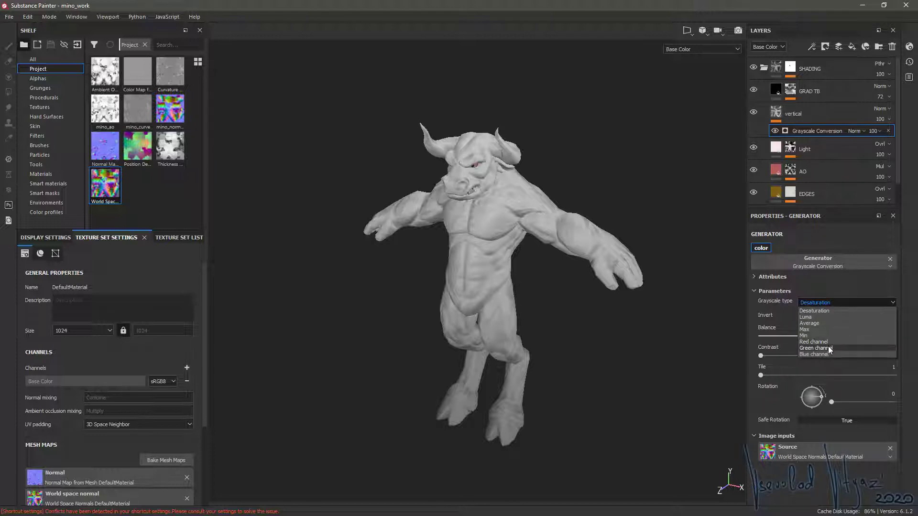
click(827, 346)
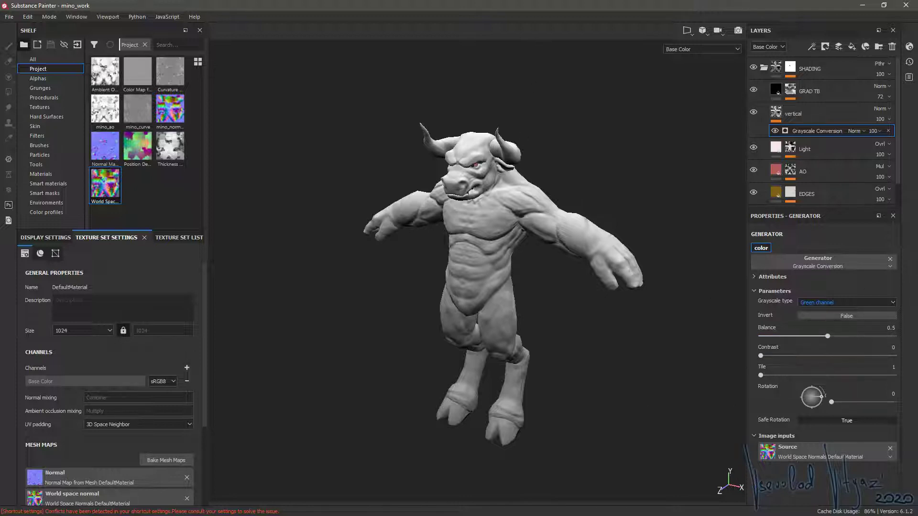
- Orbit to front and three-quarter views, then select the vertical layer
alt+drag(430, 68, 477, 68)
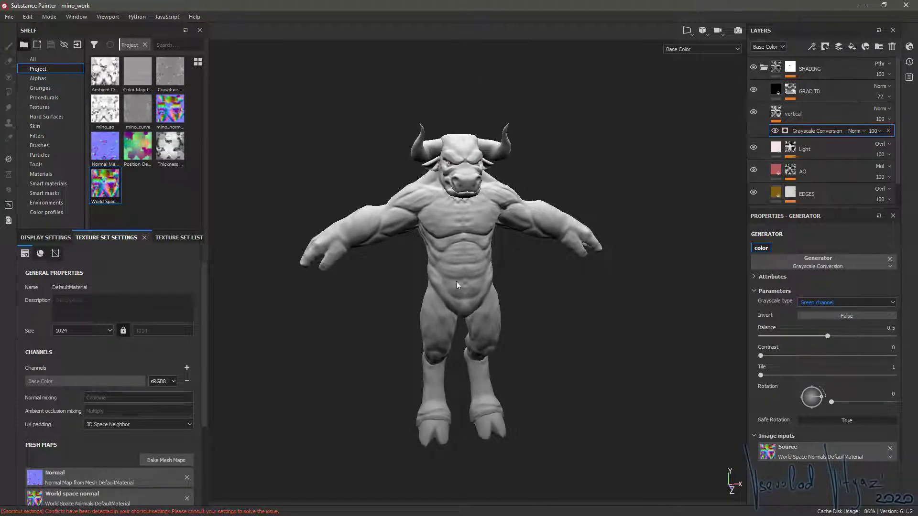
alt+drag(471, 246, 506, 248)
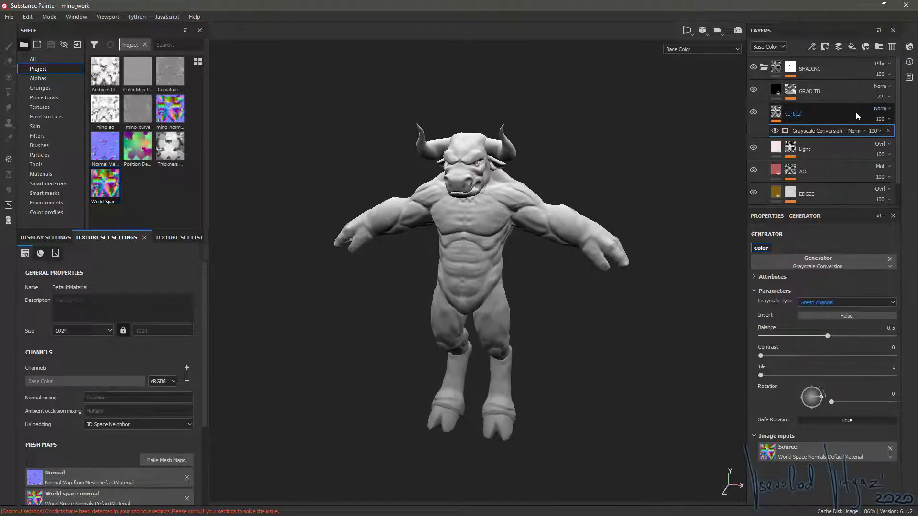
click(833, 113)
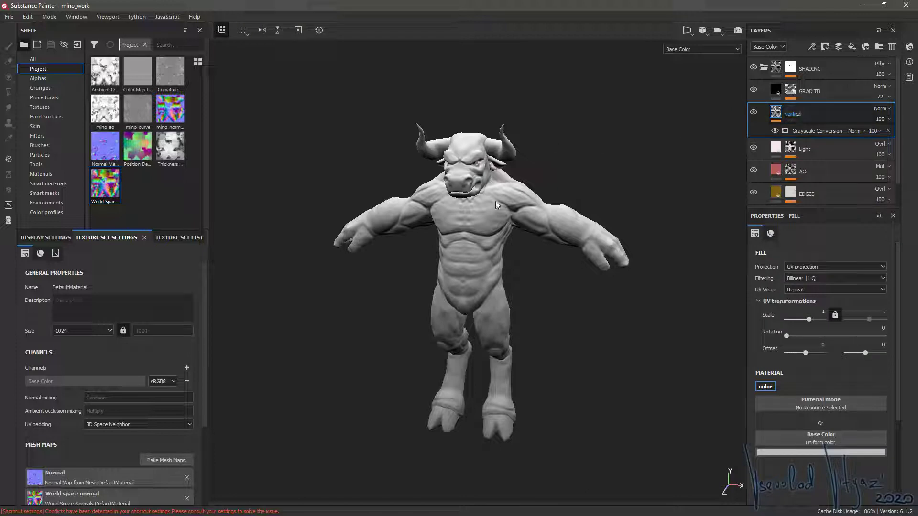
- Set the vertical layer's blend mode to Overlay and orbit to check the result
click(880, 109)
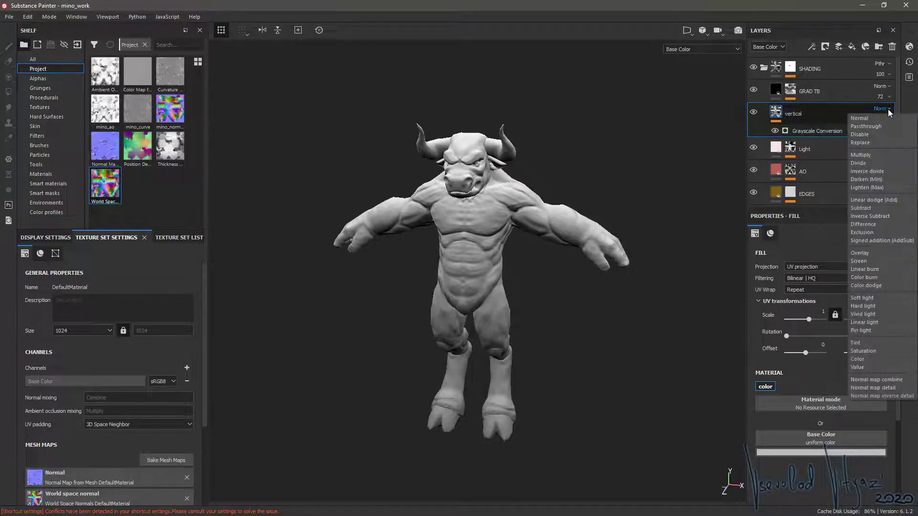
click(873, 253)
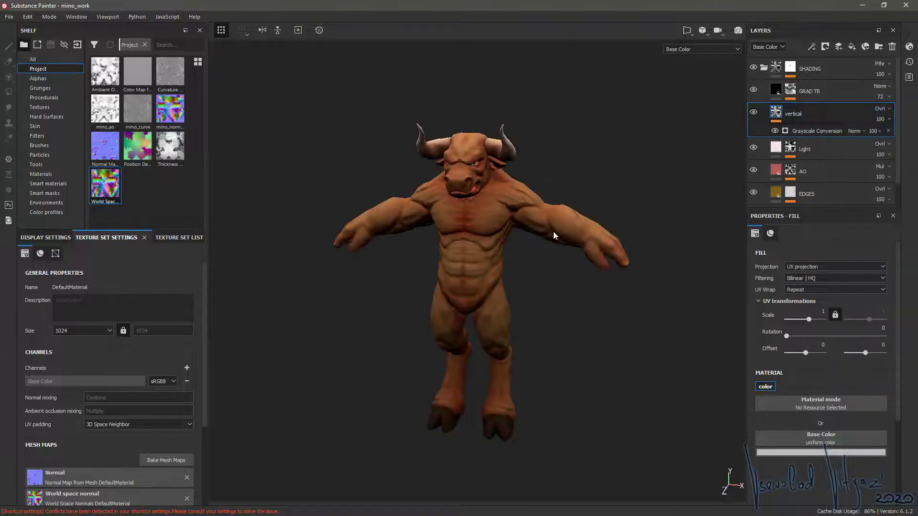
mouse_move(552, 231)
alt+mouse_down()
mouse_move(404, 232)
mouse_move(488, 235)
alt+mouse_up()
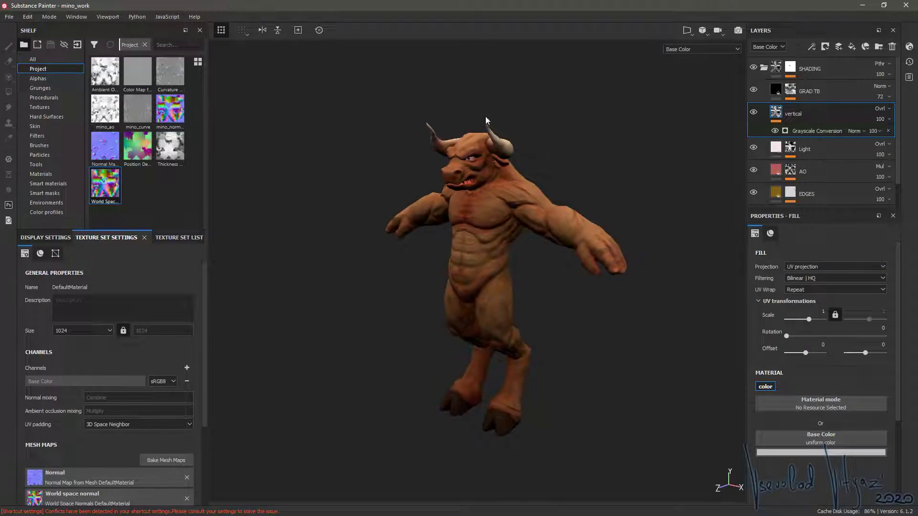
alt+drag(469, 290, 291, 289)
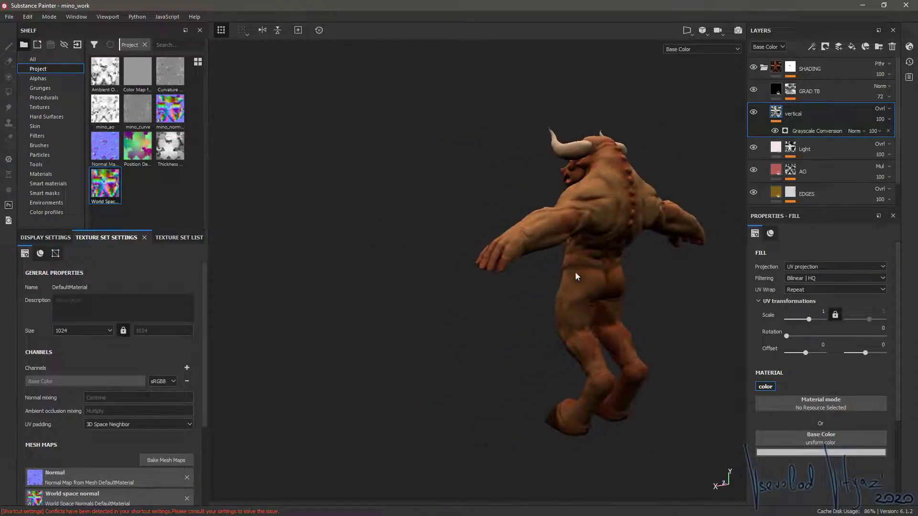
mouse_move(575, 277)
alt+mouse_down()
mouse_move(725, 258)
mouse_move(637, 262)
alt+mouse_up()
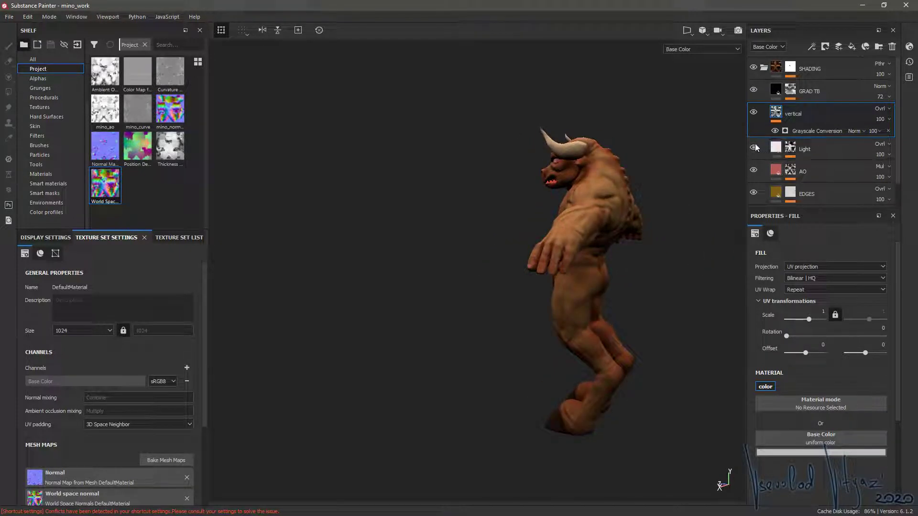
- Toggle the vertical layer off and back on, leaving the Light layer hidden
click(754, 112)
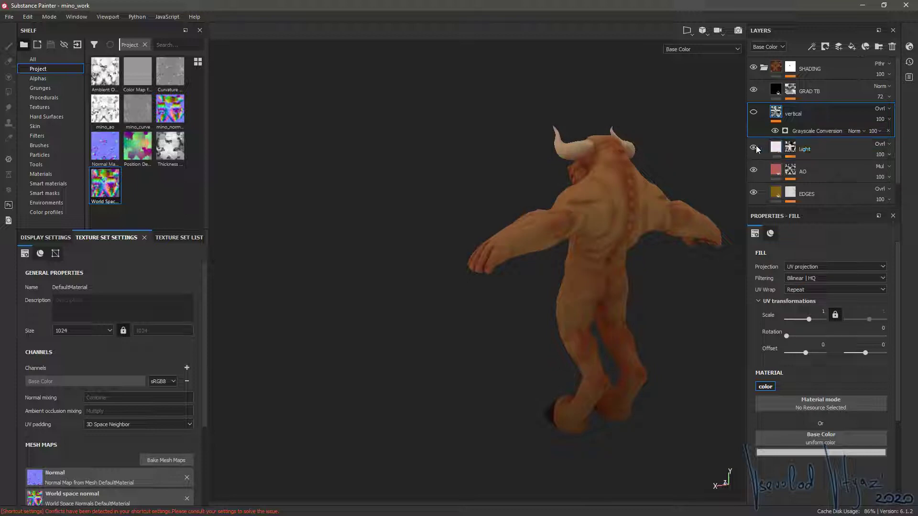
click(822, 150)
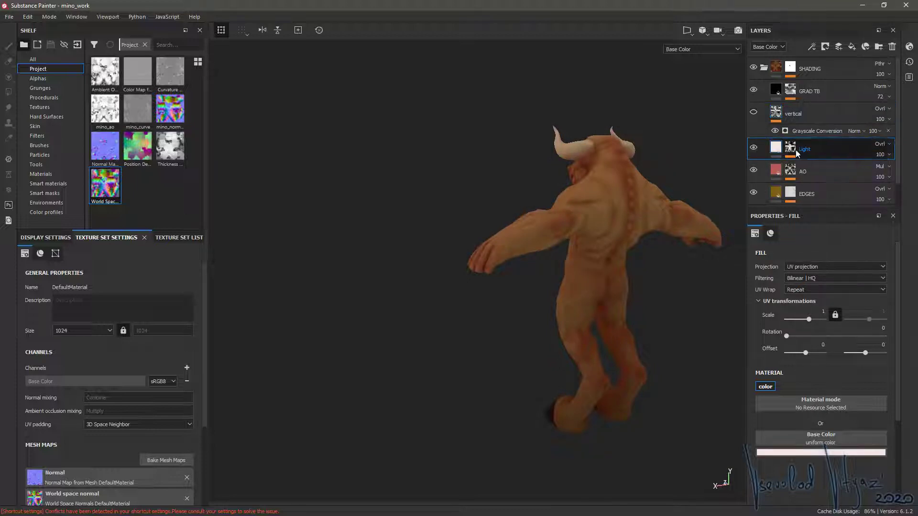
alt+drag(566, 264, 807, 157)
click(753, 147)
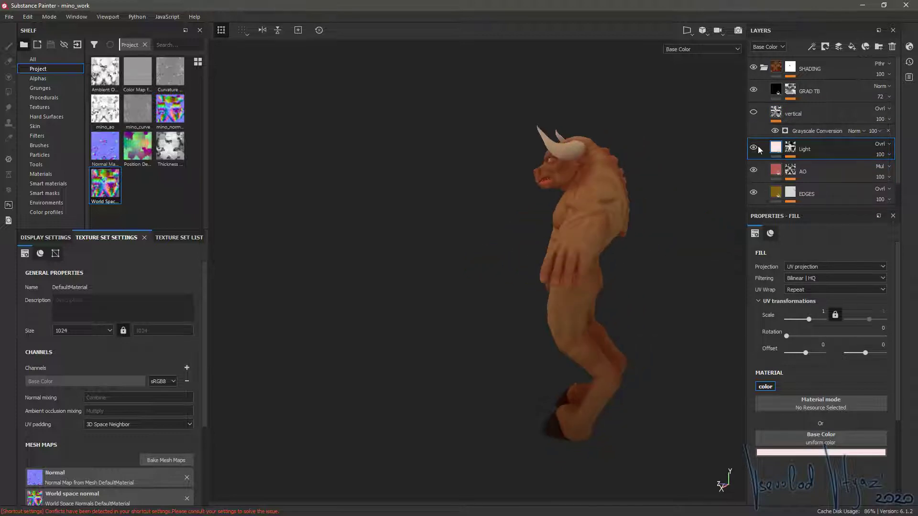
click(754, 112)
mouse_move(693, 215)
alt+mouse_down()
mouse_move(661, 241)
mouse_move(693, 242)
alt+mouse_up()
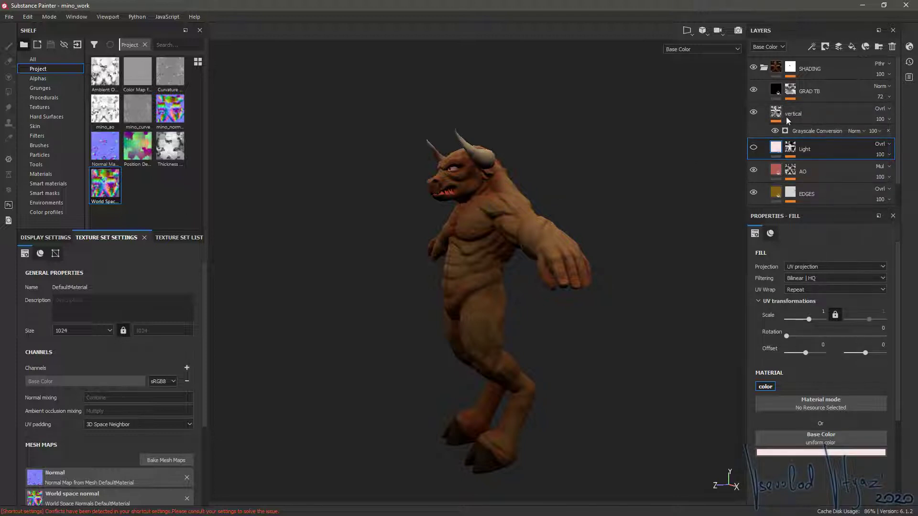
- Duplicate the vertical shading layer and rename the copy 'horizontal'
alt+drag(516, 221, 545, 222)
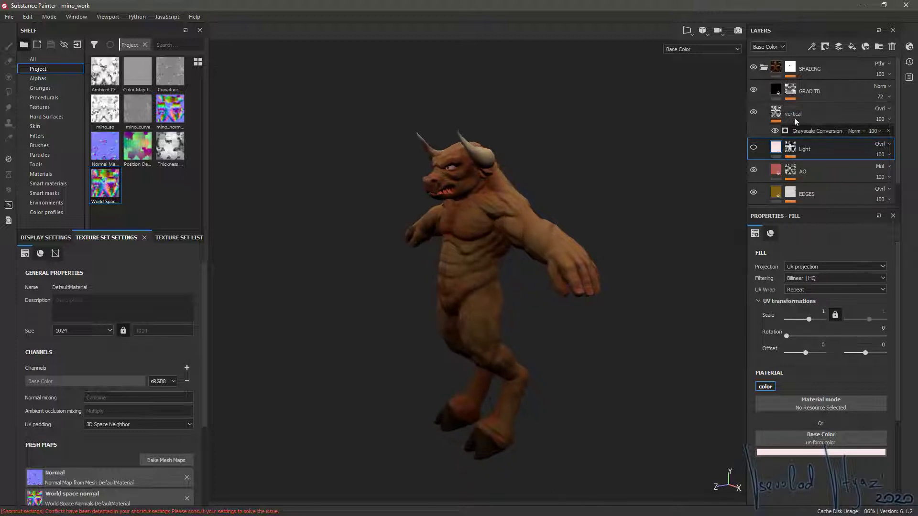
click(826, 111)
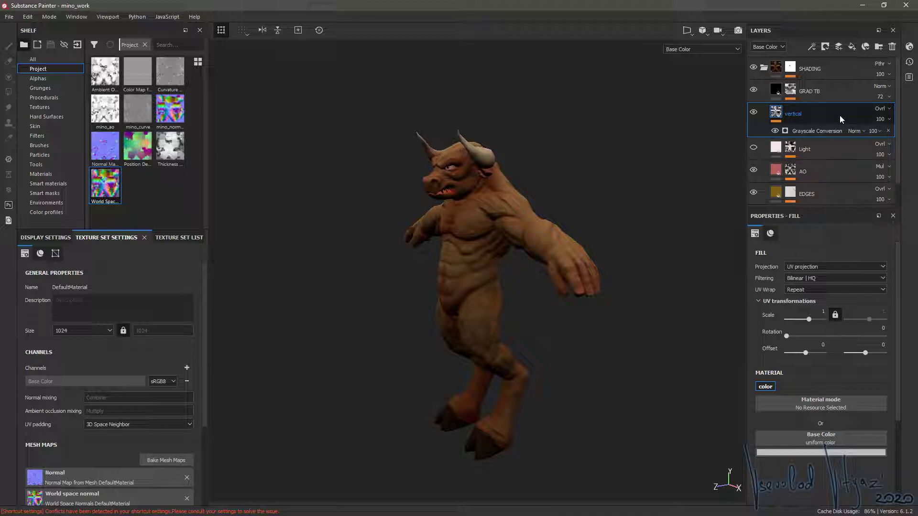
key(ctrl+d)
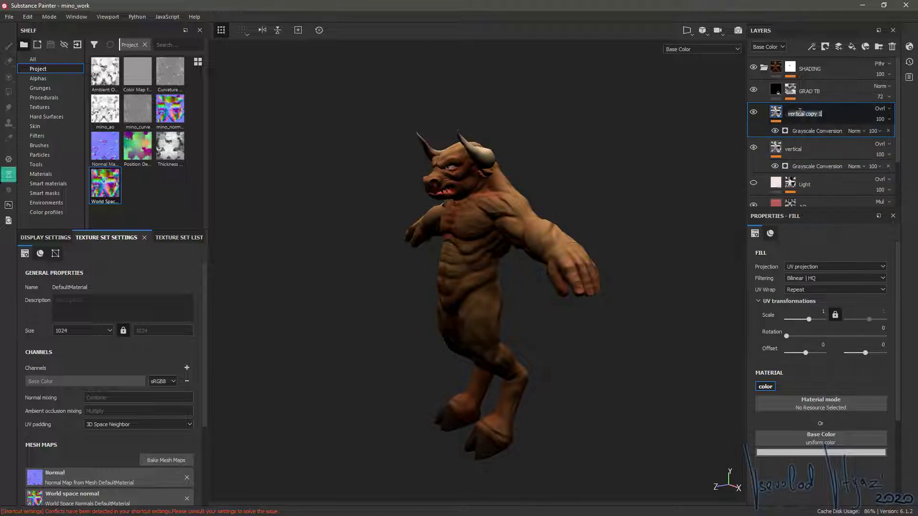
double_click(799, 113)
text(H)
click(867, 120)
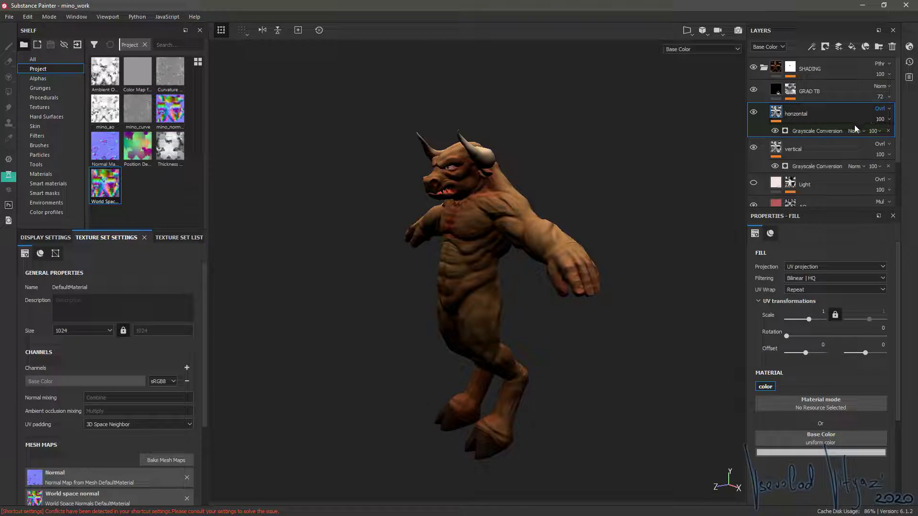
- Set the horizontal layer's Grayscale Conversion type to Blue channel
click(822, 131)
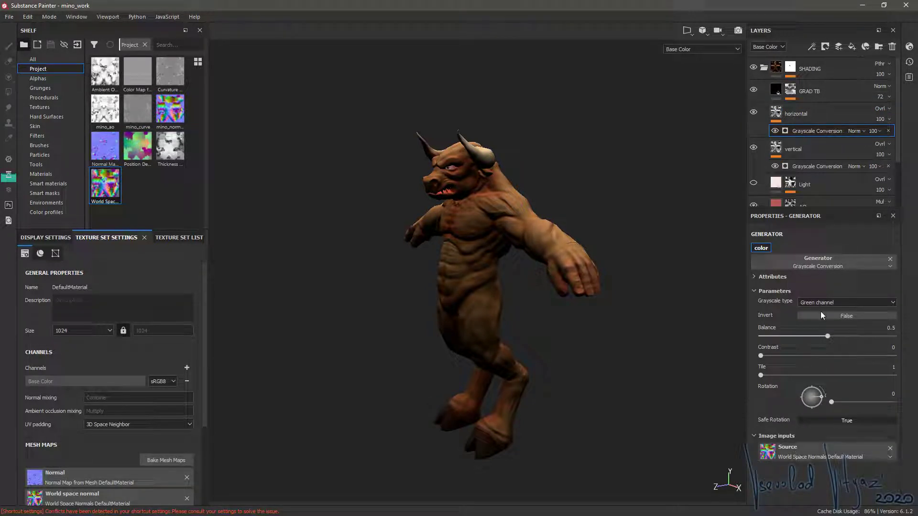
click(832, 303)
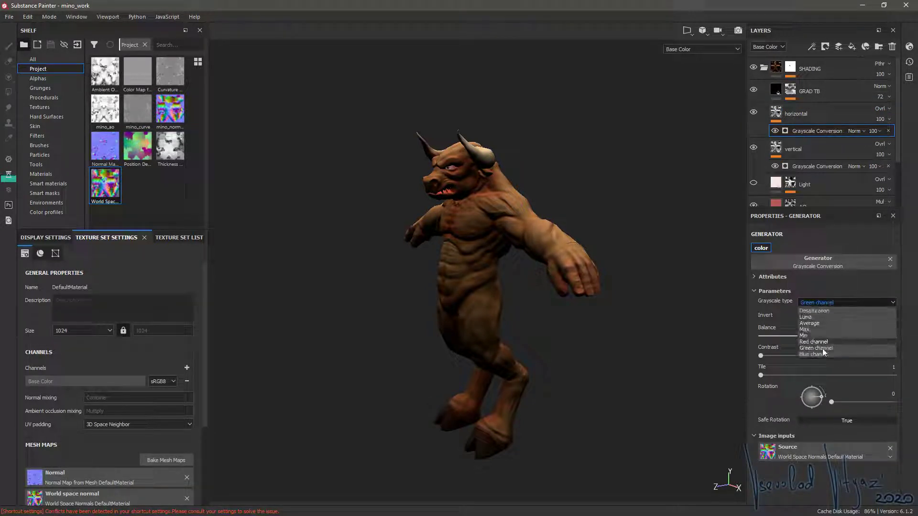
click(818, 354)
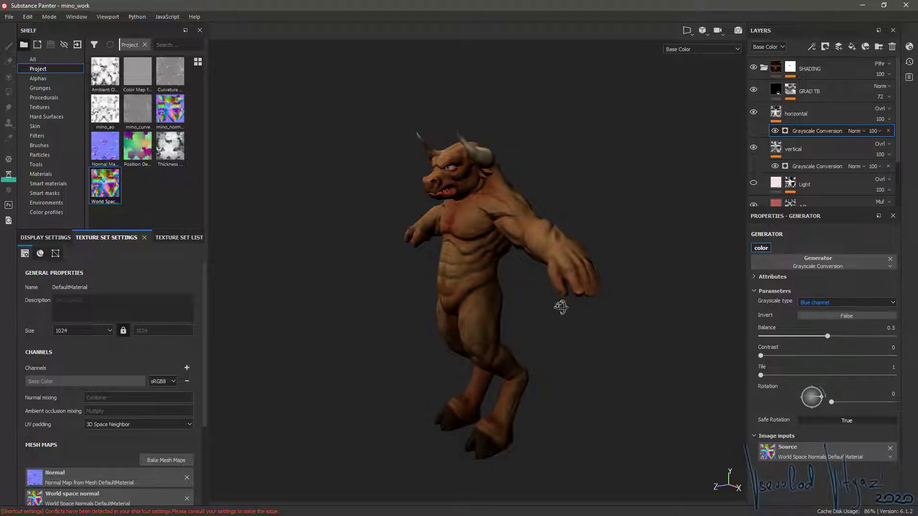
alt+drag(560, 307, 397, 301)
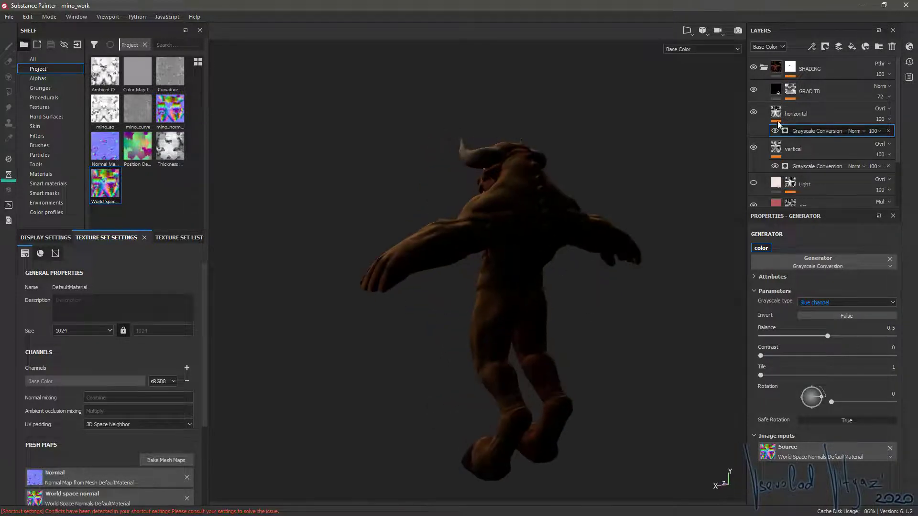
- Toggle the horizontal and vertical layers to compare, and adjust the vertical layer's opacity
click(753, 112)
click(753, 112)
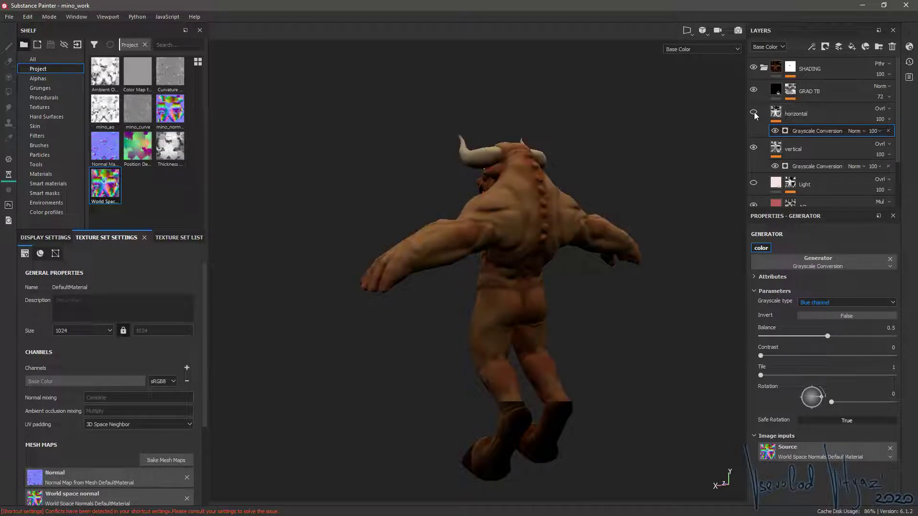
click(753, 147)
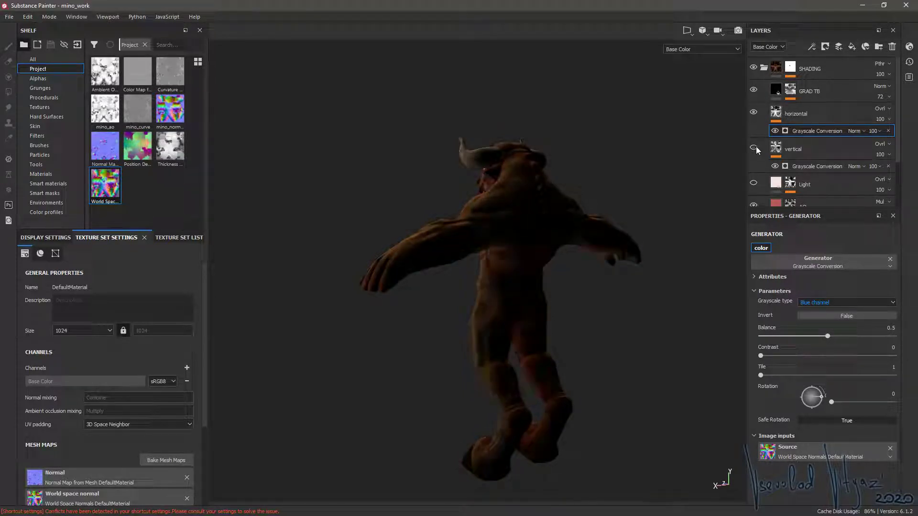
click(753, 148)
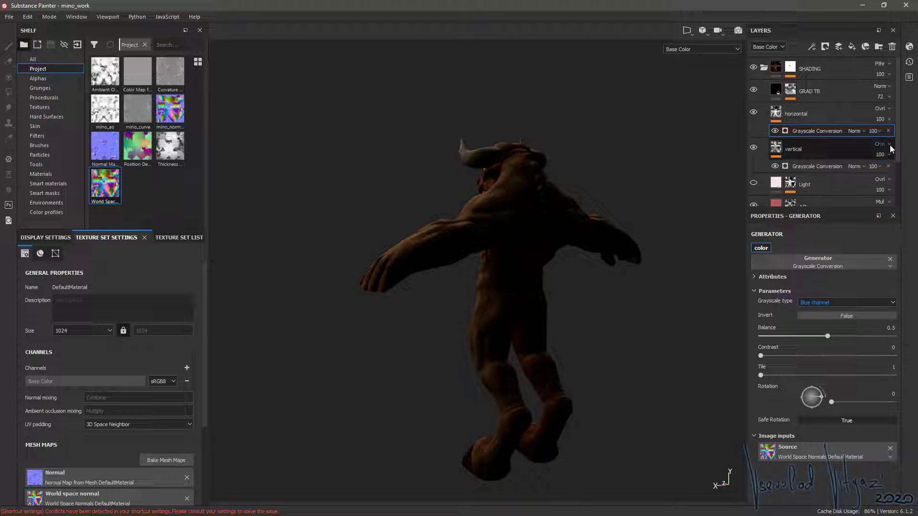
click(890, 154)
mouse_move(912, 171)
mouse_down()
mouse_move(902, 177)
mouse_move(916, 172)
mouse_up()
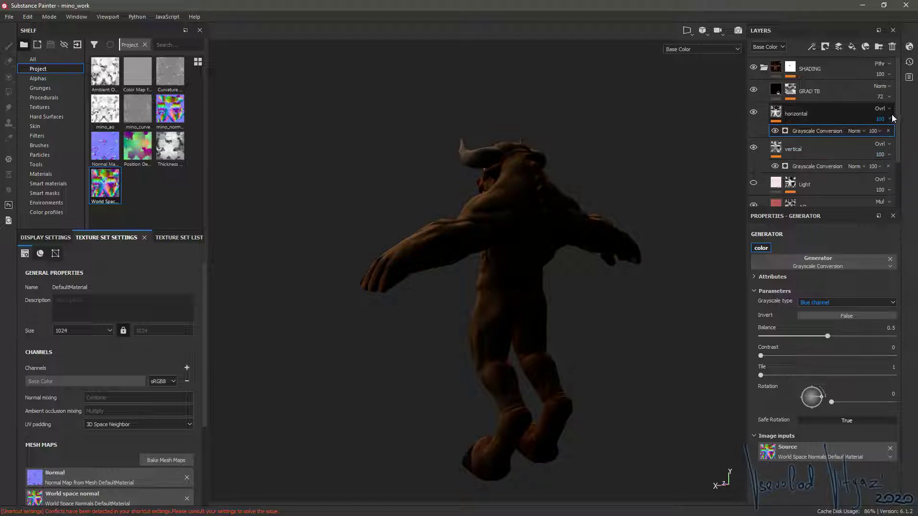
click(841, 113)
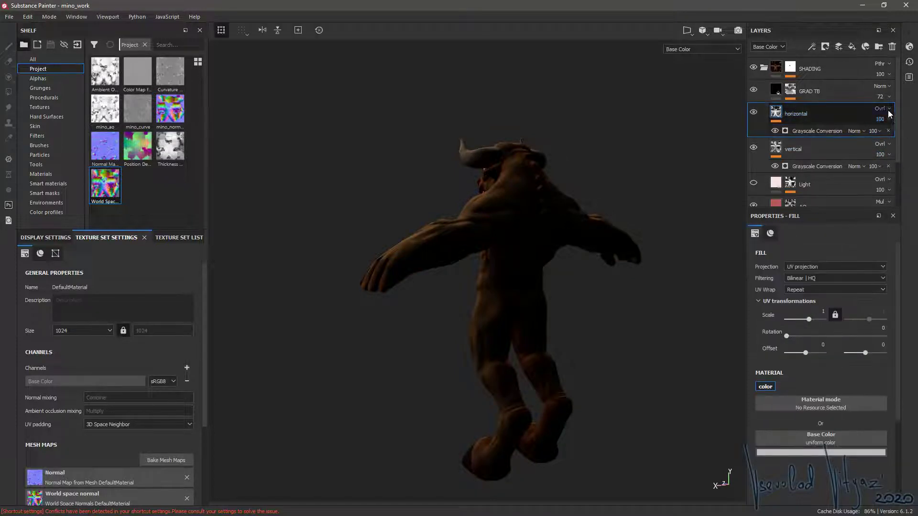
- Lower the horizontal layer's opacity and check the shading from several angles
click(888, 109)
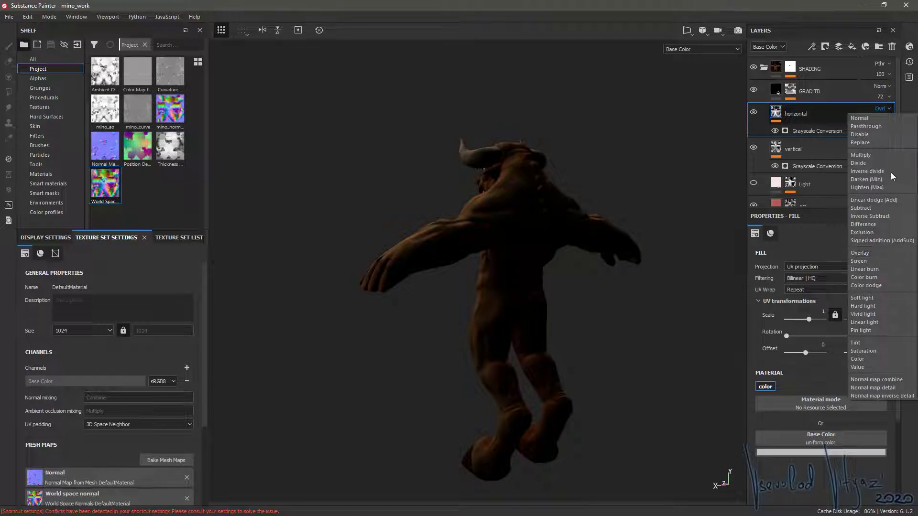
key(Escape)
click(888, 119)
mouse_move(913, 136)
mouse_down()
mouse_move(889, 136)
mouse_move(895, 146)
mouse_up()
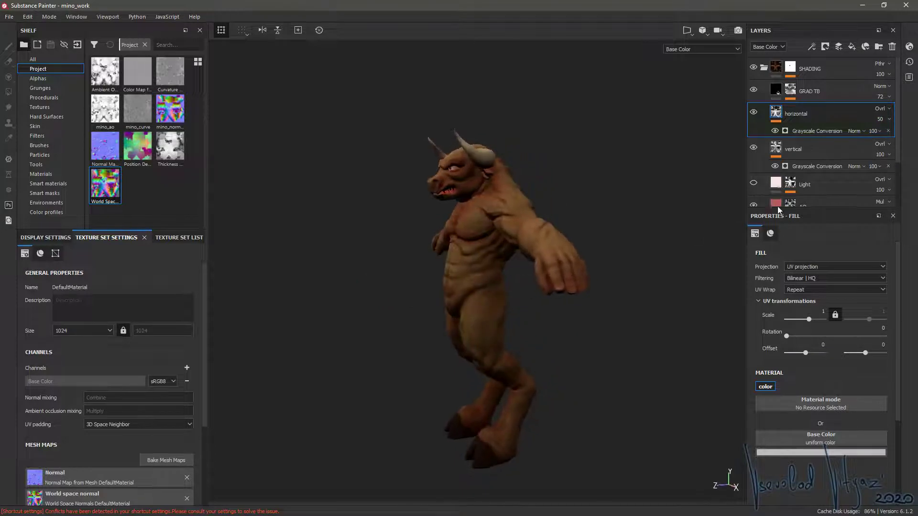
mouse_move(540, 234)
alt+mouse_down()
mouse_move(568, 241)
mouse_move(507, 252)
alt+mouse_up()
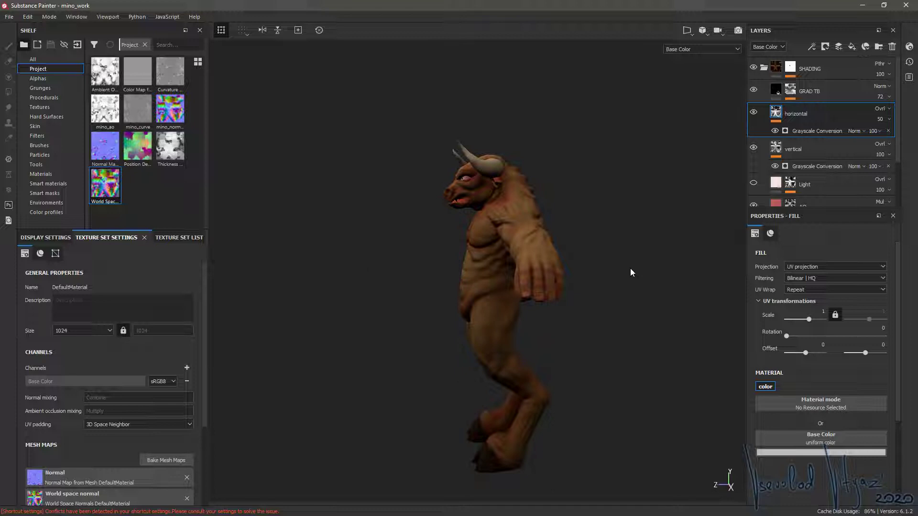
alt+drag(629, 268, 576, 204)
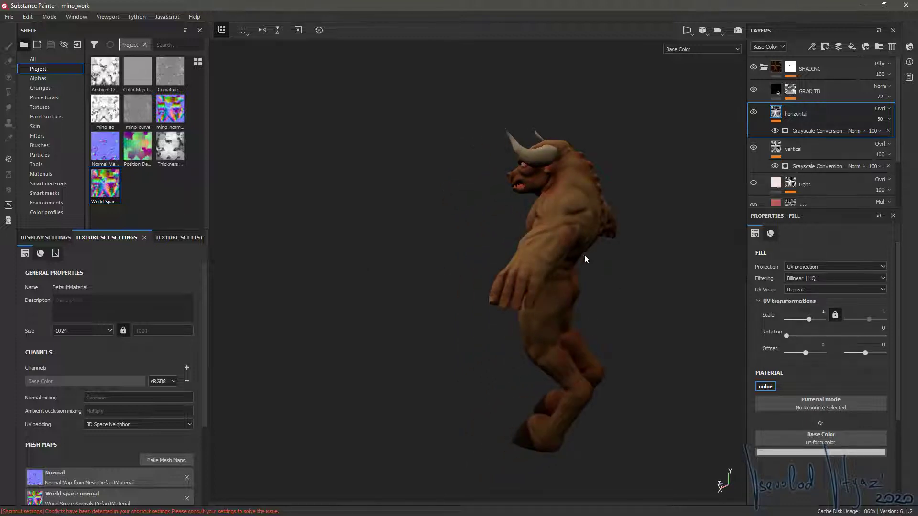
alt+drag(573, 293, 574, 266)
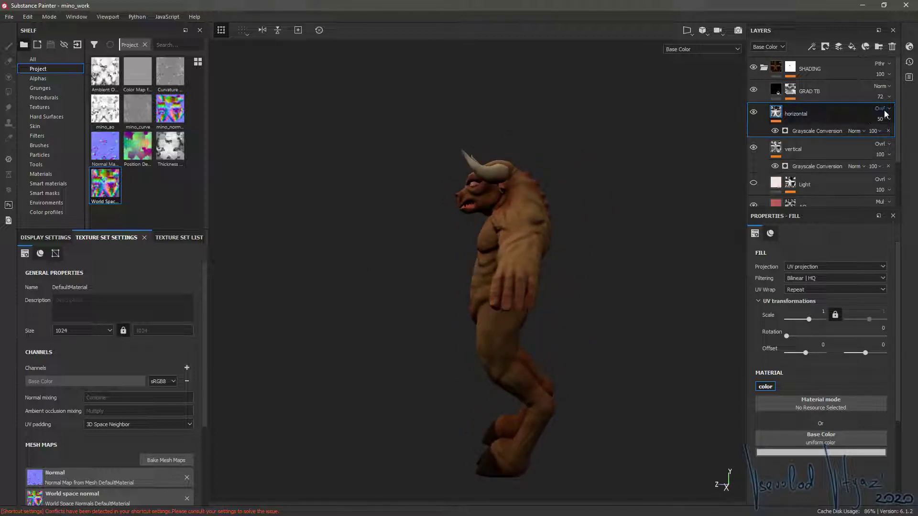
mouse_move(528, 210)
alt+mouse_down()
mouse_move(488, 242)
mouse_move(503, 207)
alt+mouse_up()
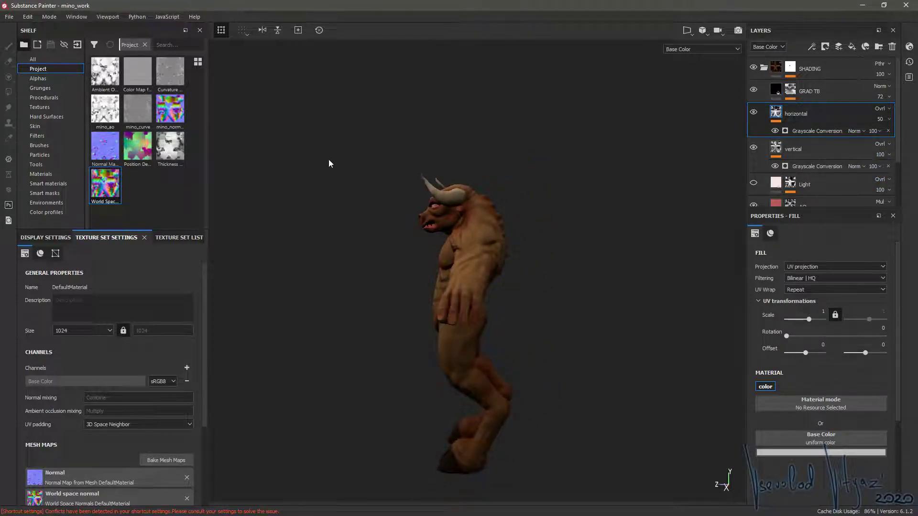
mouse_move(442, 124)
alt+mouse_down()
mouse_move(420, 215)
mouse_move(459, 210)
alt+mouse_up()
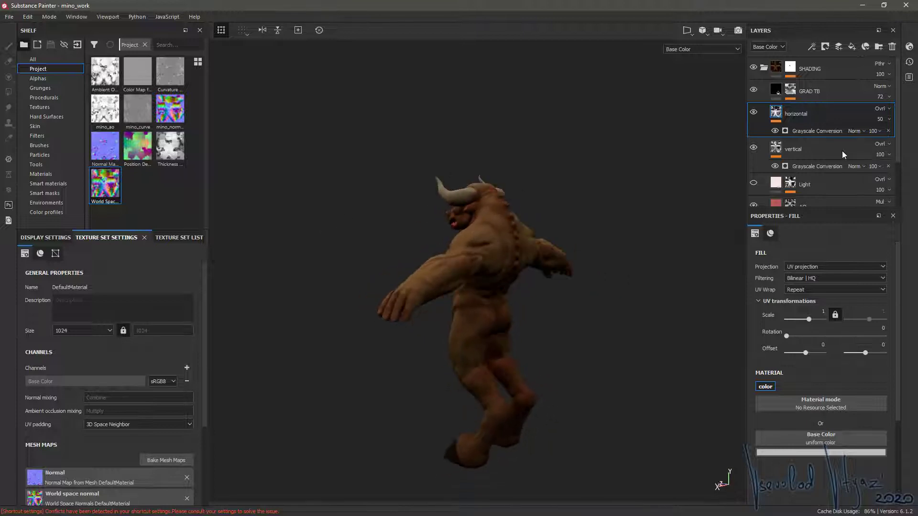
- Set the vertical layer's opacity to 81 and the horizontal layer's to 31
click(889, 155)
drag(911, 170, 903, 179)
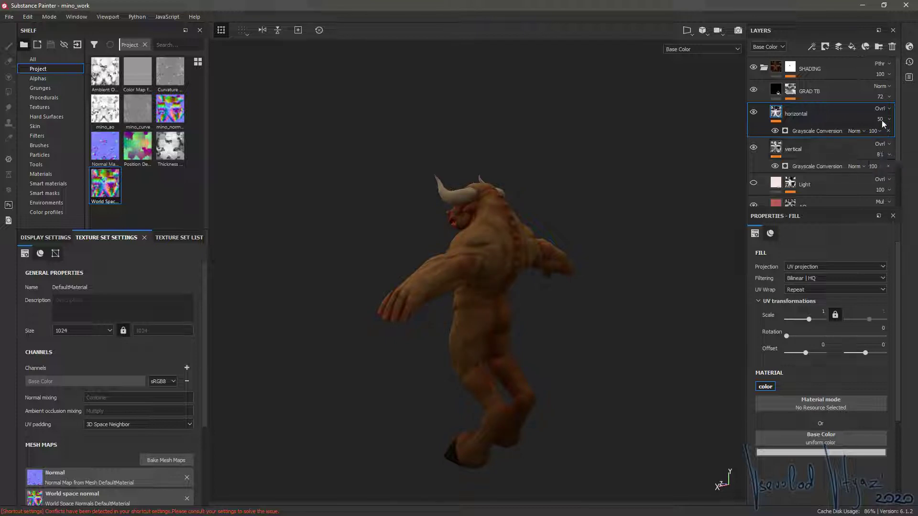
drag(905, 138, 884, 146)
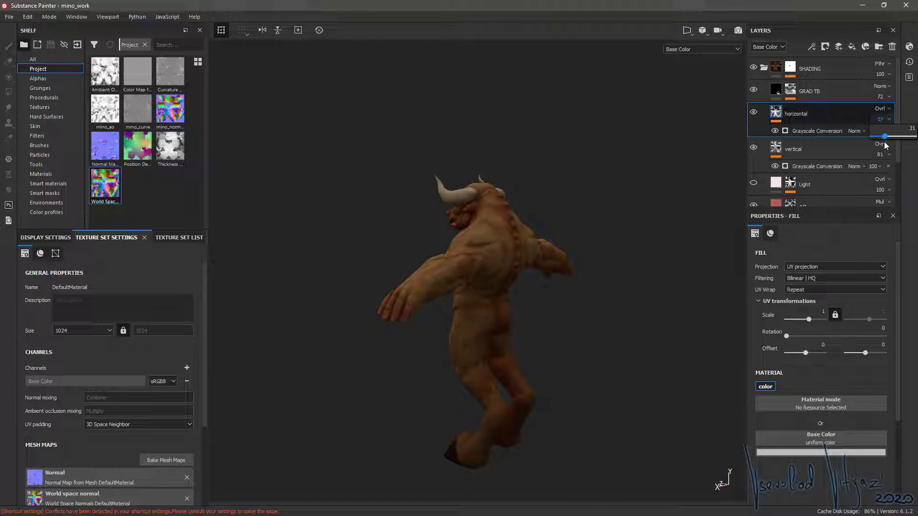
mouse_move(430, 267)
alt+mouse_down()
mouse_move(520, 267)
mouse_move(545, 233)
alt+mouse_up()
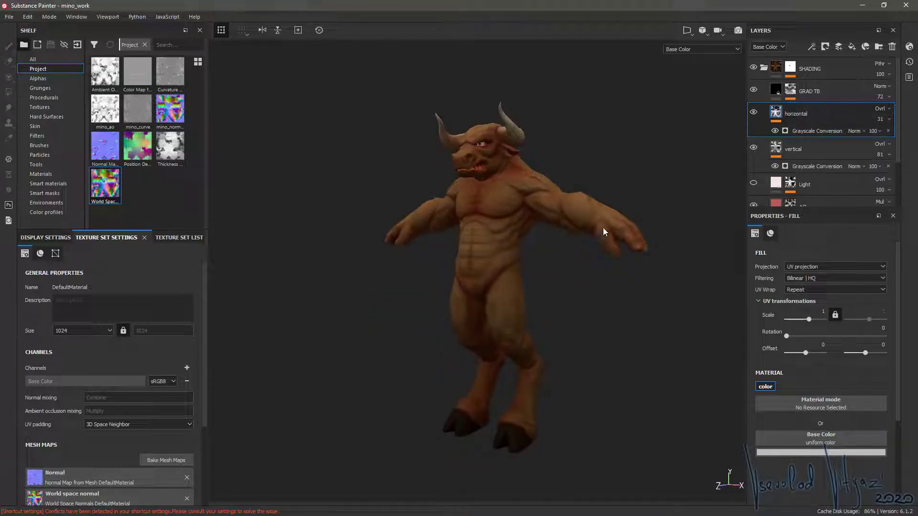
mouse_move(512, 265)
alt+mouse_down()
mouse_move(393, 256)
mouse_move(521, 256)
mouse_move(500, 285)
mouse_move(489, 258)
mouse_move(497, 250)
alt+mouse_up()
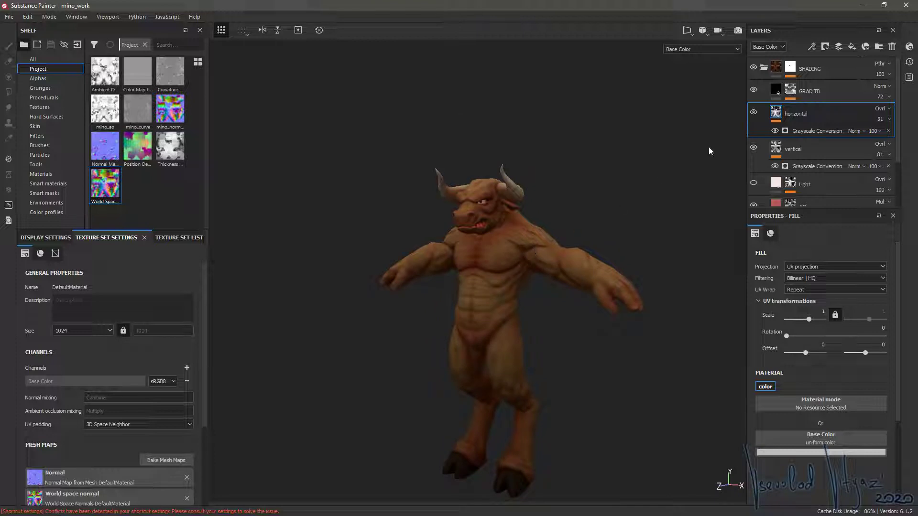
- Toggle the horizontal and vertical layers off and on to compare the shading
click(753, 112)
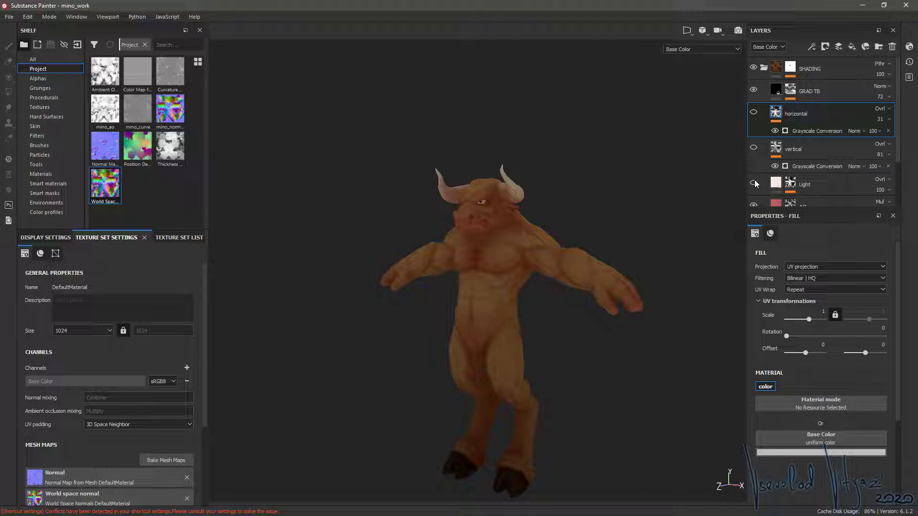
click(754, 183)
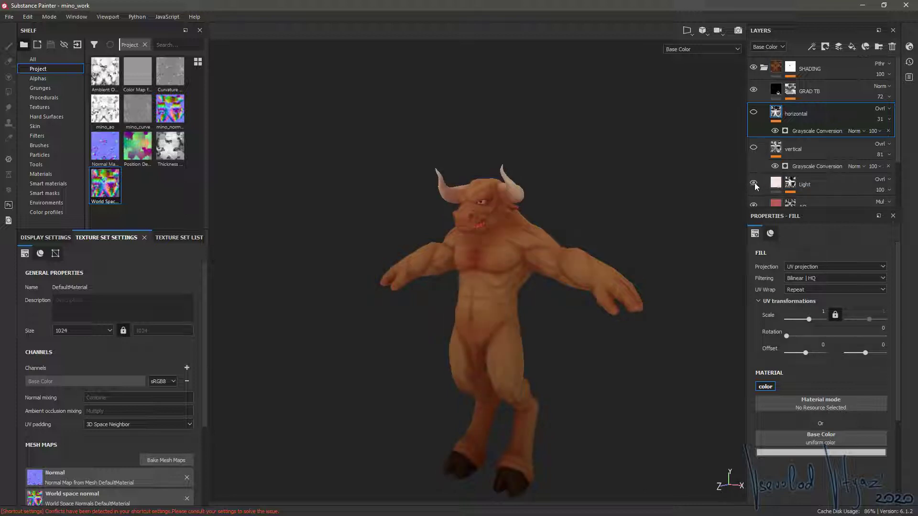
click(754, 184)
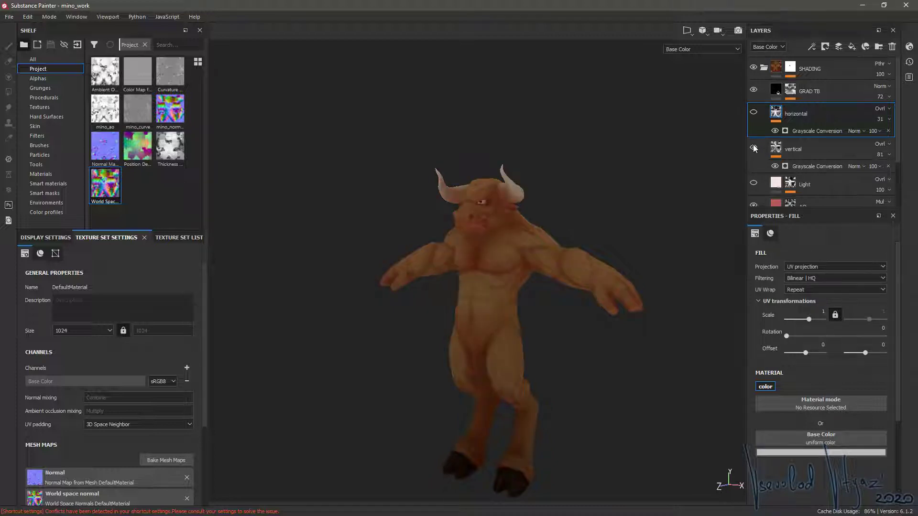
click(754, 113)
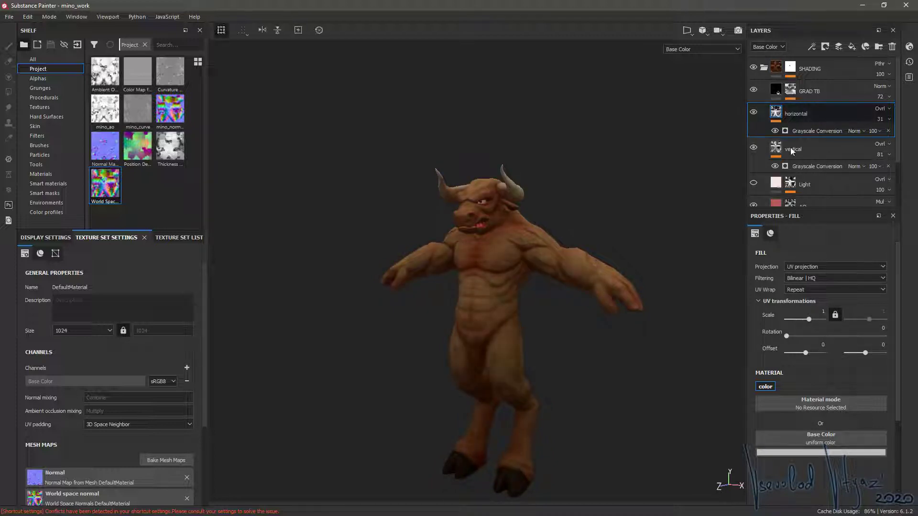
double_click(812, 112)
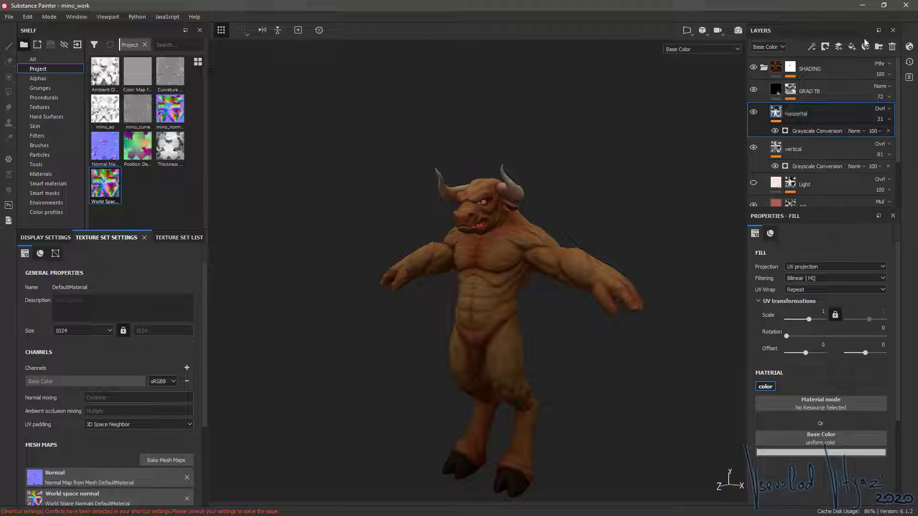
- Add Fill layer 2 with a black mask, hiding the horizontal layer
click(851, 46)
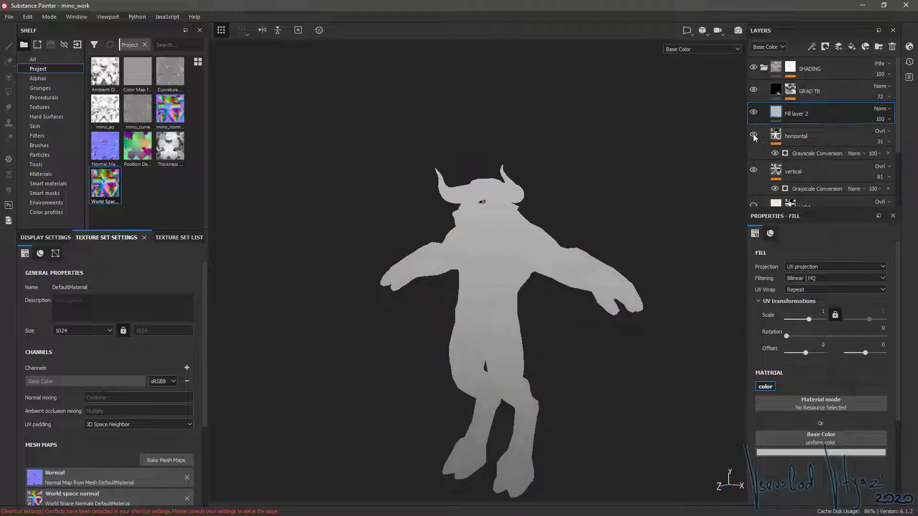
click(753, 136)
right_click(779, 112)
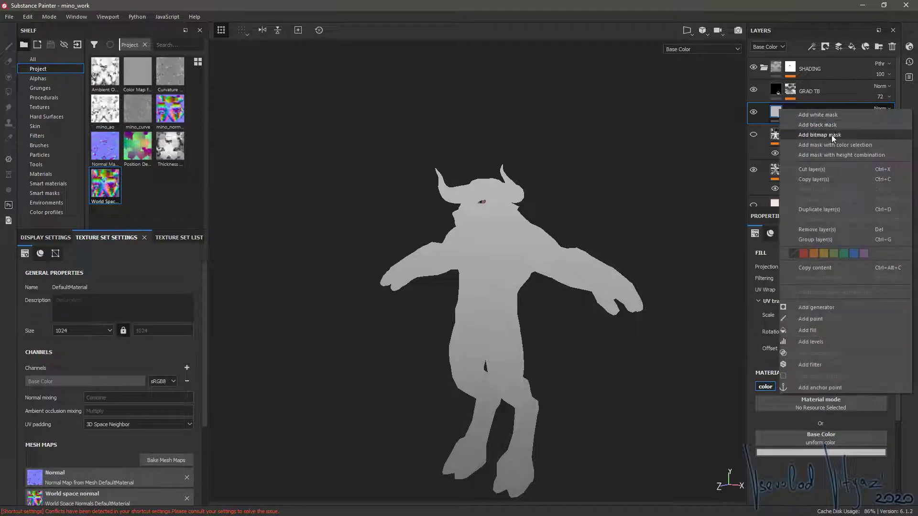
click(828, 125)
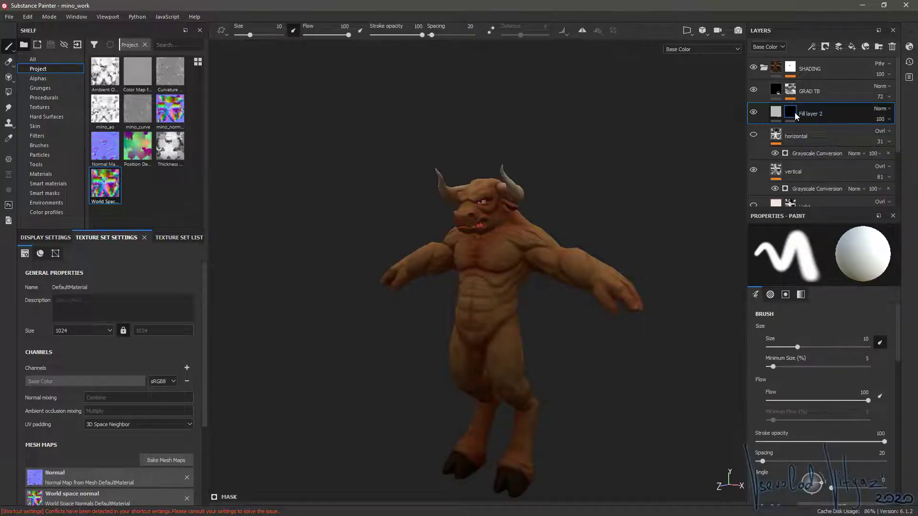
right_click(790, 112)
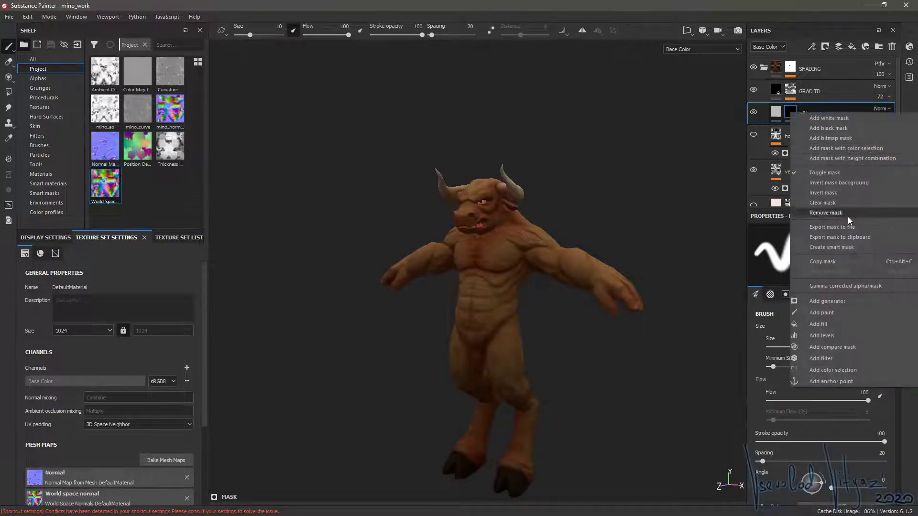
click(834, 323)
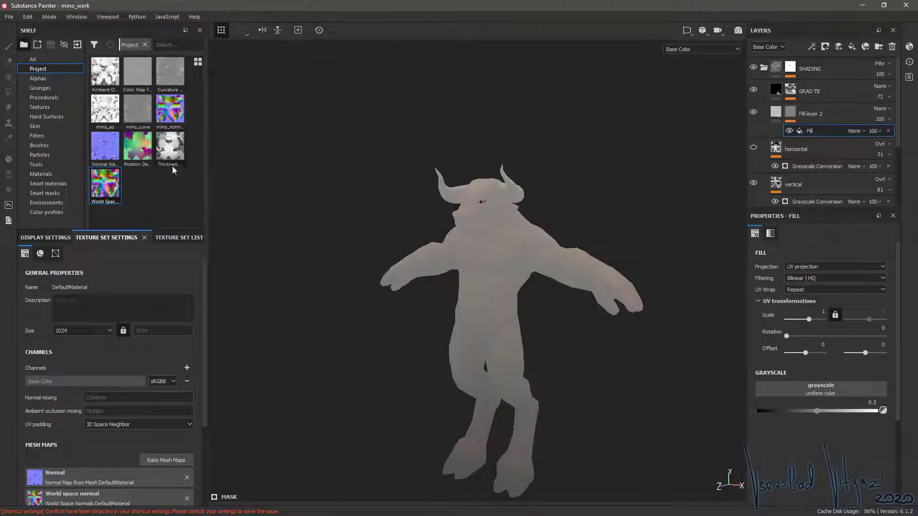
key(Delete)
- Add a Grayscale Conversion generator to the mask using World Space Normal and the Blue channel
right_click(795, 114)
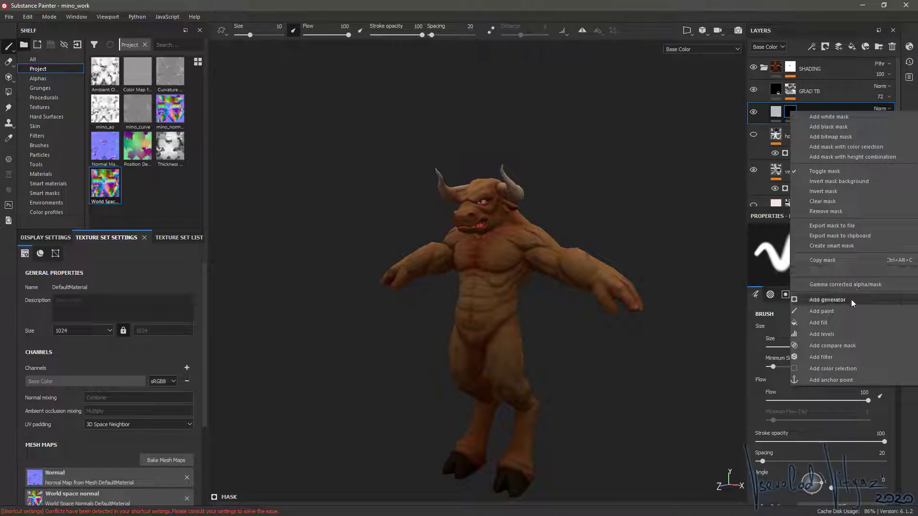
click(851, 299)
drag(103, 185, 197, 199)
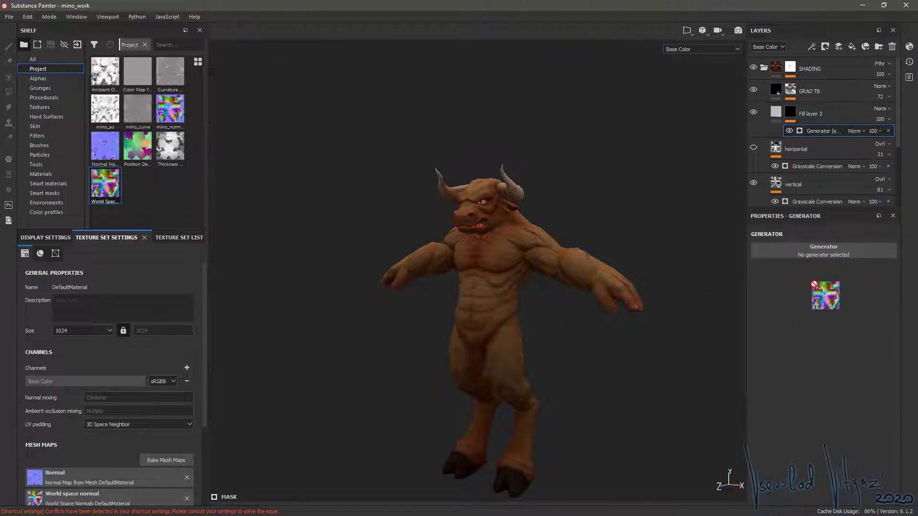
click(851, 253)
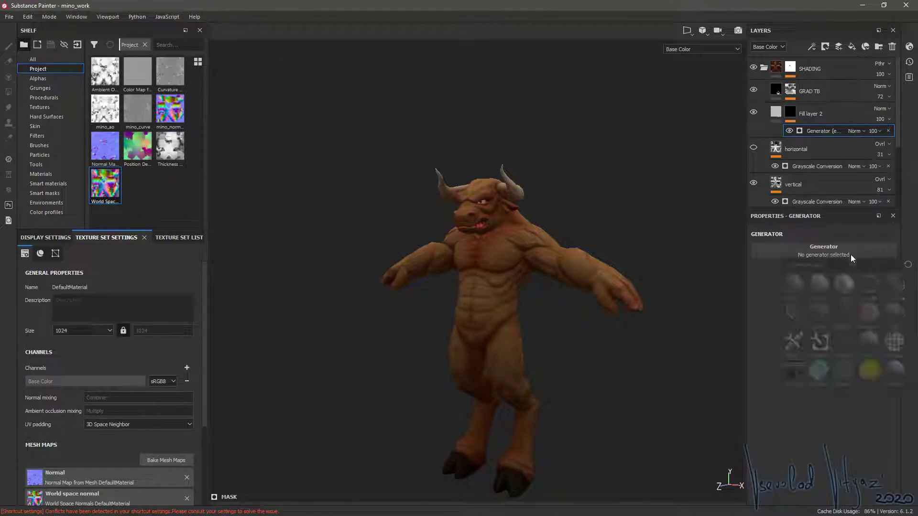
click(870, 315)
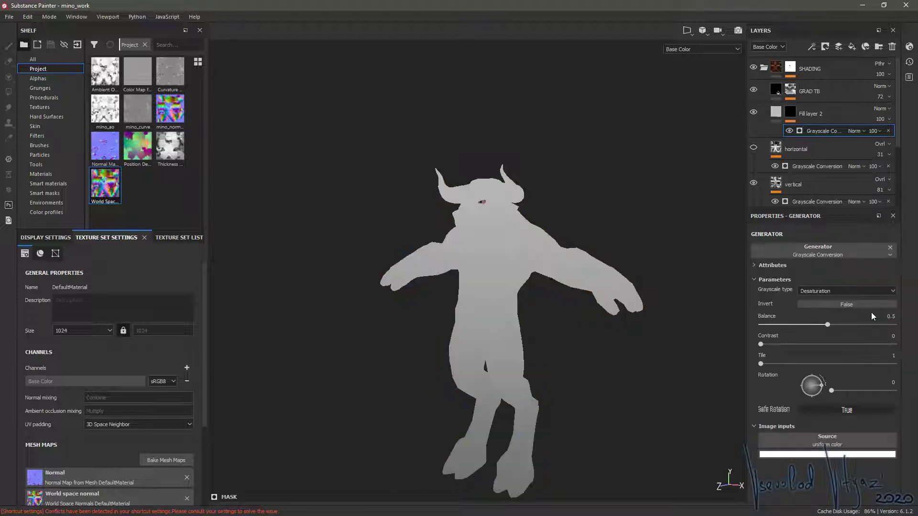
mouse_move(105, 186)
mouse_down()
mouse_move(791, 386)
mouse_move(803, 439)
mouse_up()
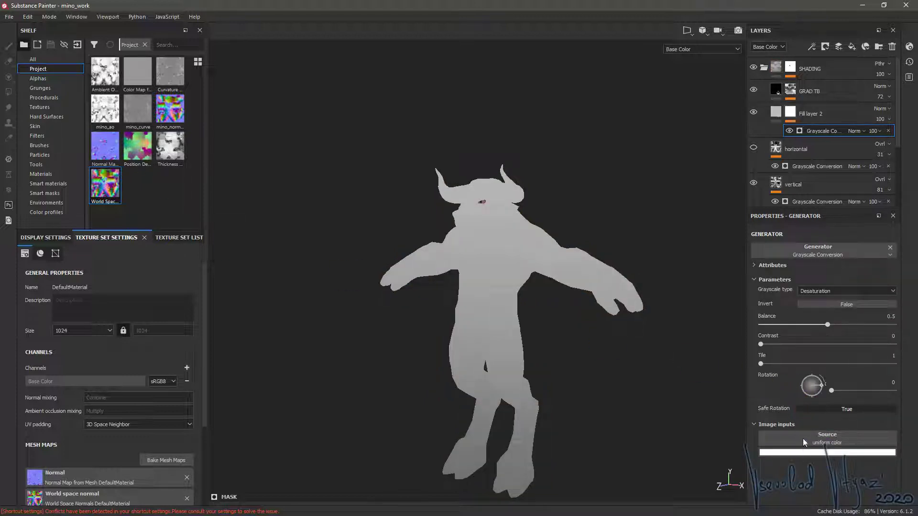
click(827, 290)
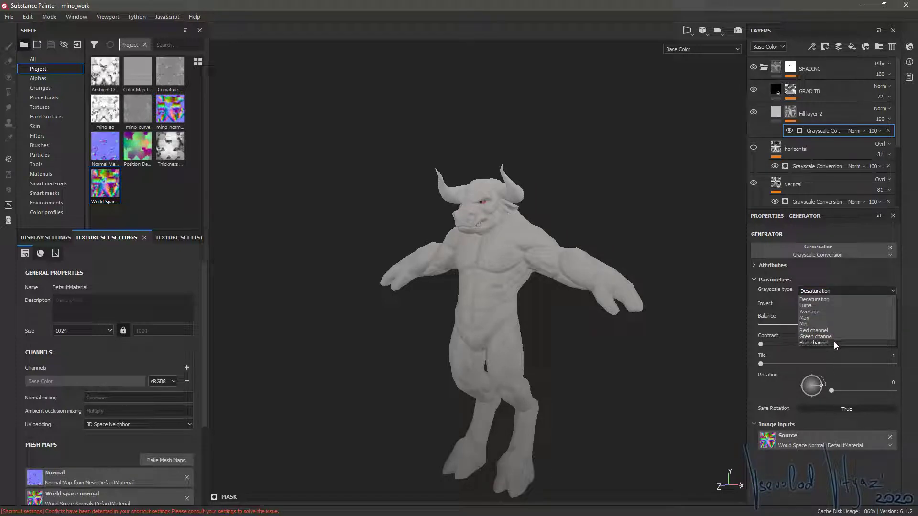
click(833, 341)
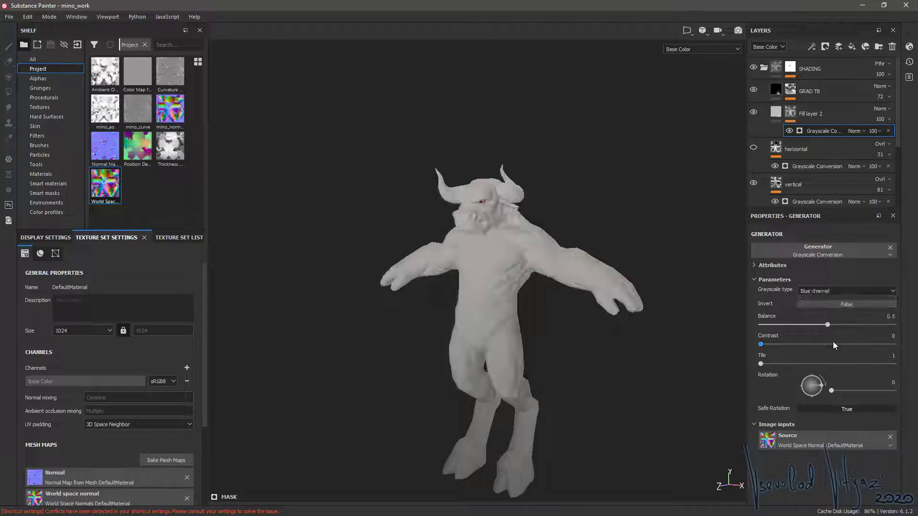
mouse_move(306, 318)
alt+mouse_down()
mouse_move(257, 323)
mouse_move(289, 321)
alt+mouse_up()
- Set Fill layer 2 to Overlay blending with a teal fill colour
click(883, 112)
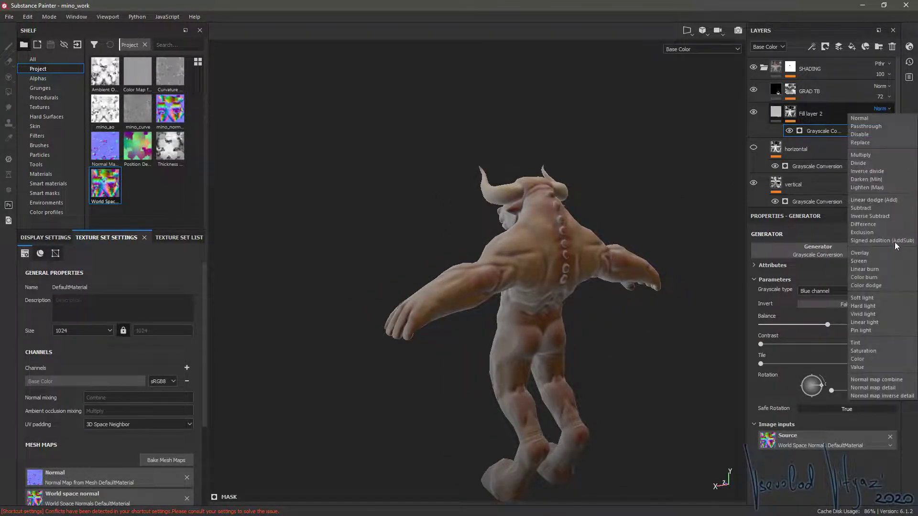
click(870, 253)
mouse_move(597, 287)
alt+mouse_down()
mouse_move(539, 293)
mouse_move(564, 287)
alt+mouse_up()
click(775, 113)
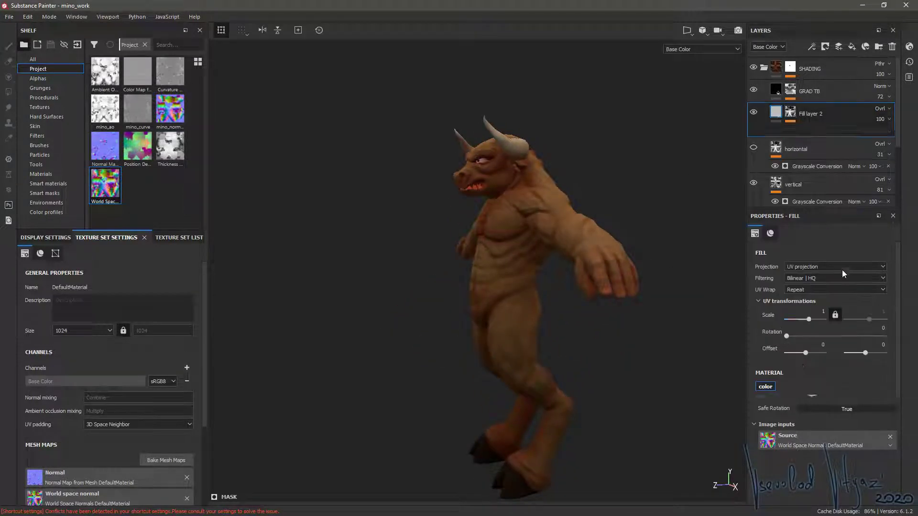
click(792, 449)
mouse_move(826, 362)
mouse_down()
mouse_move(789, 403)
mouse_move(806, 381)
mouse_up()
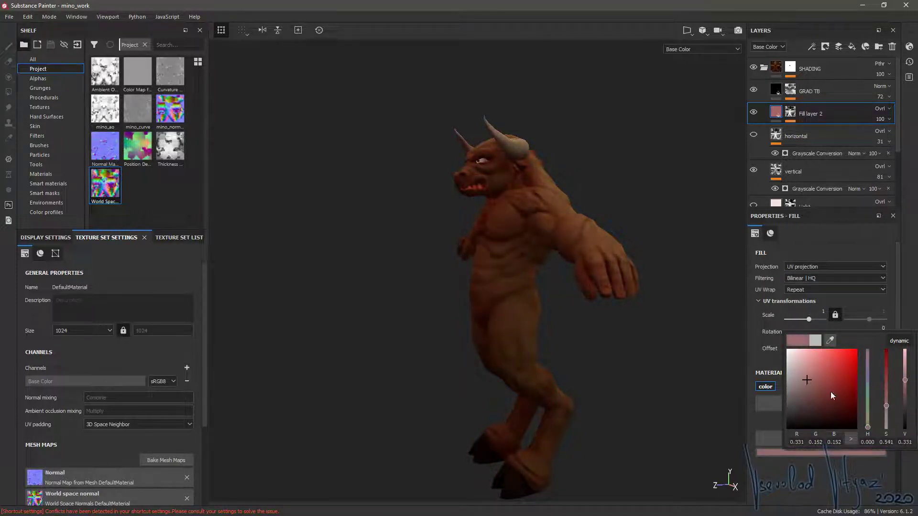
drag(868, 417, 870, 391)
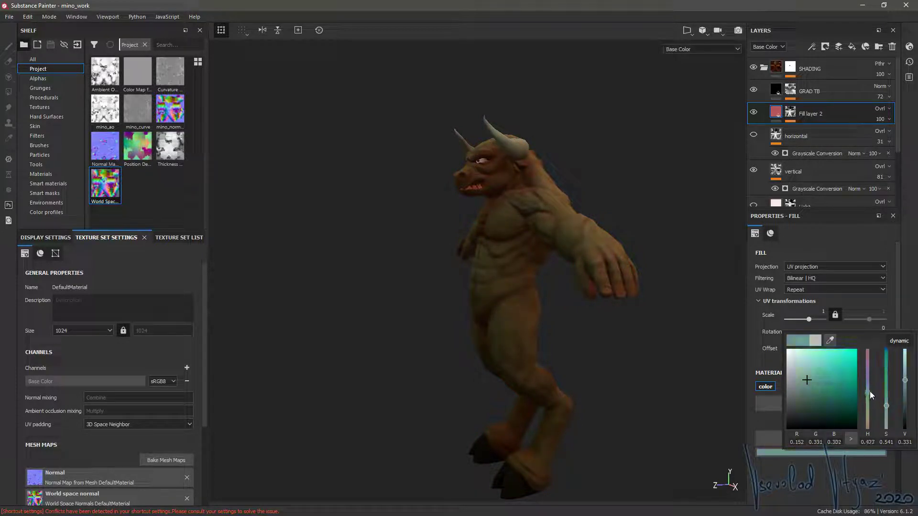
drag(803, 371, 831, 366)
mouse_move(610, 324)
alt+mouse_down()
mouse_move(667, 289)
mouse_move(330, 293)
mouse_move(506, 225)
alt+mouse_up()
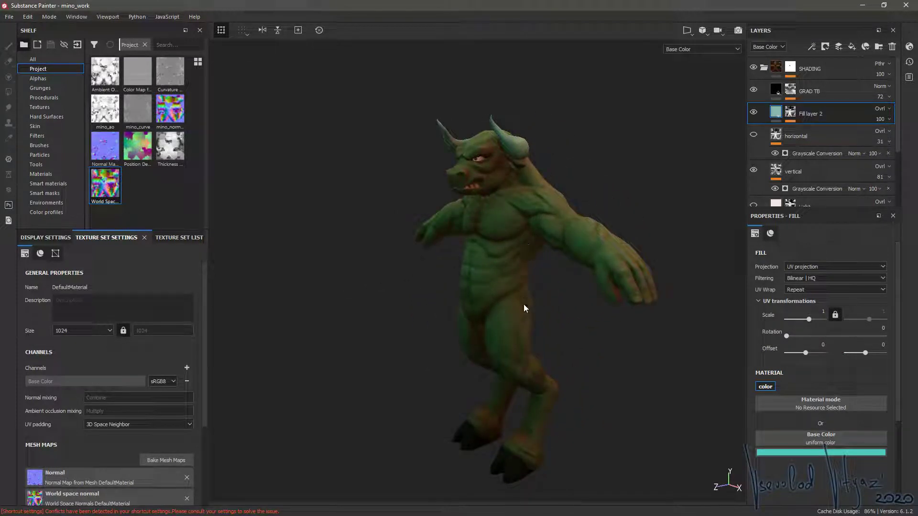
mouse_move(524, 308)
alt+mouse_down()
mouse_move(371, 266)
mouse_move(565, 246)
mouse_move(454, 251)
mouse_move(579, 231)
mouse_move(684, 282)
alt+mouse_up()
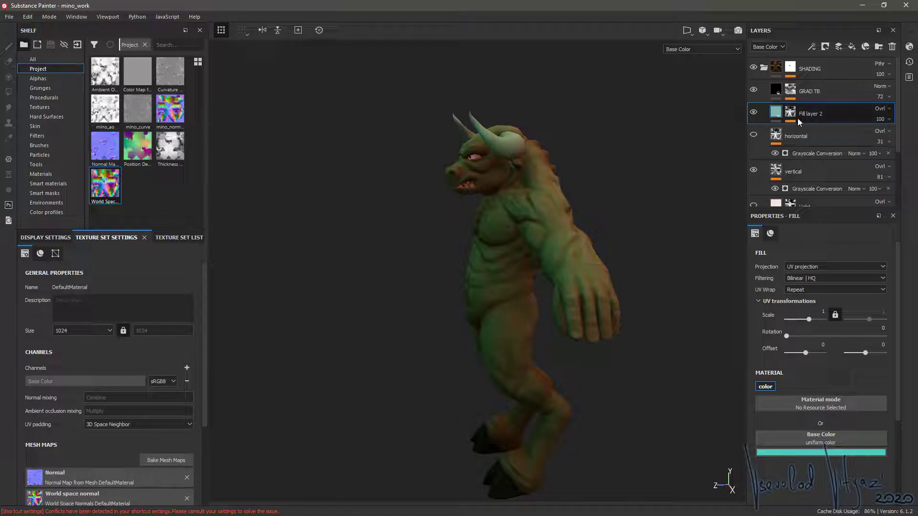
- Invert Fill layer 2's Grayscale Conversion mask
click(791, 117)
key(ctrl+v)
click(819, 131)
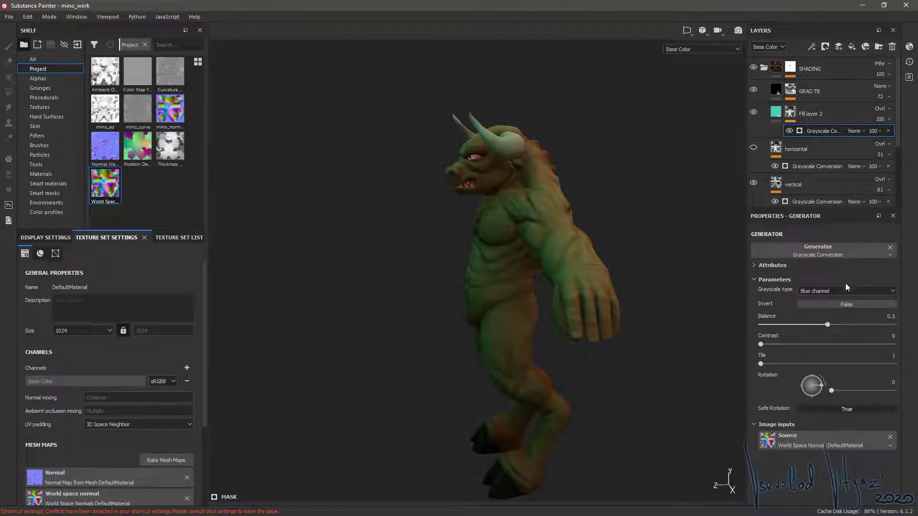
mouse_move(505, 245)
alt+mouse_down()
mouse_move(515, 233)
mouse_move(520, 248)
alt+mouse_up()
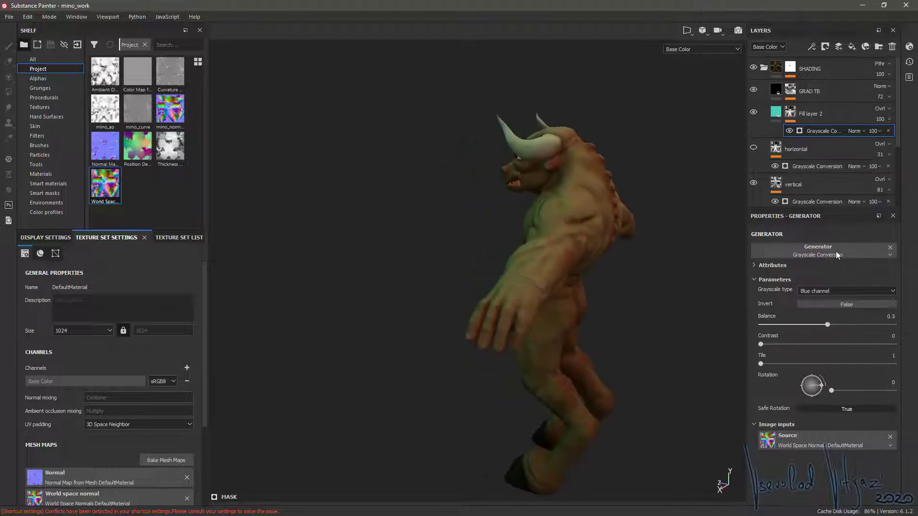
click(838, 304)
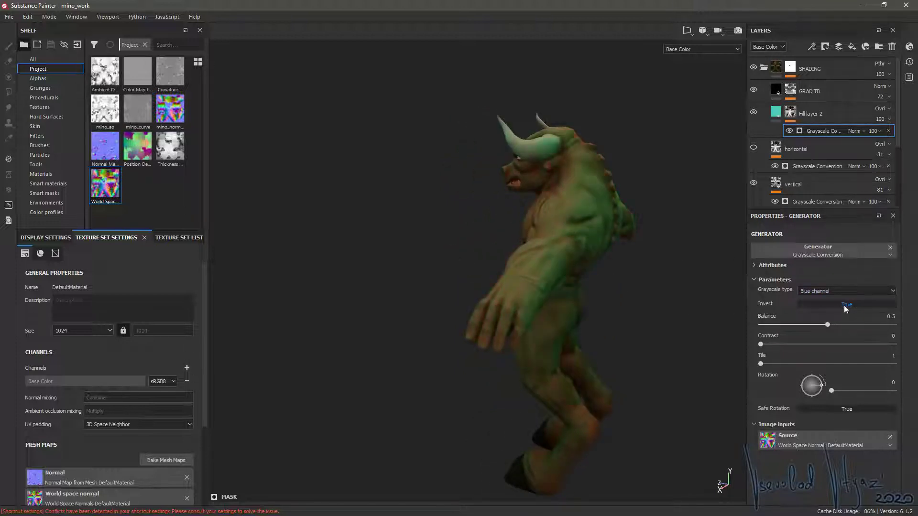
mouse_move(597, 253)
alt+mouse_down()
mouse_move(663, 268)
mouse_move(544, 278)
mouse_move(297, 251)
mouse_move(592, 230)
alt+mouse_up()
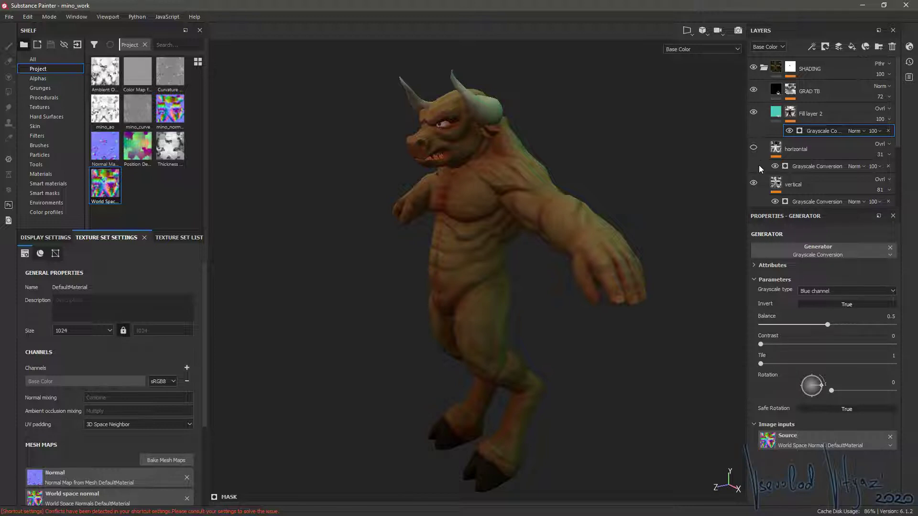
- Delete the horizontal and vertical layers
ctrl+click(810, 184)
click(892, 47)
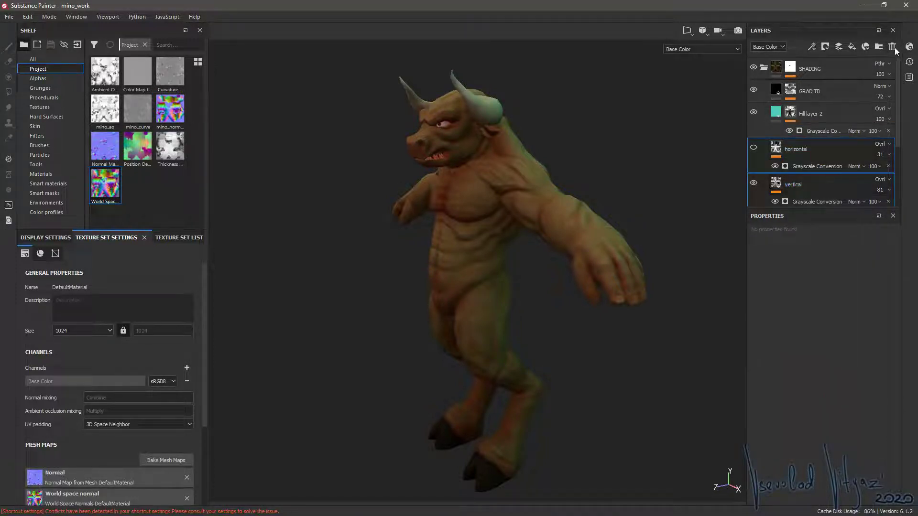
click(817, 115)
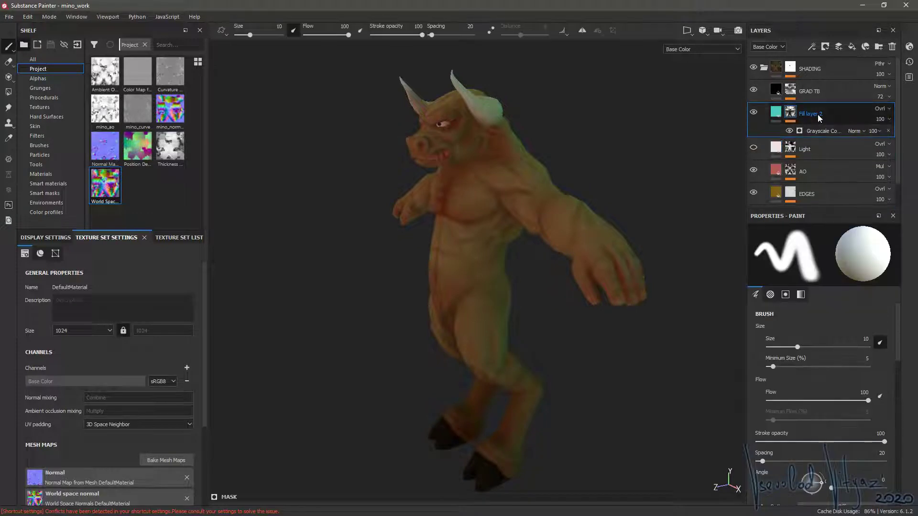
- Duplicate Fill layer 2 below itself with its mask set to the Green channel
key(ctrl+d)
drag(819, 113, 823, 171)
click(822, 167)
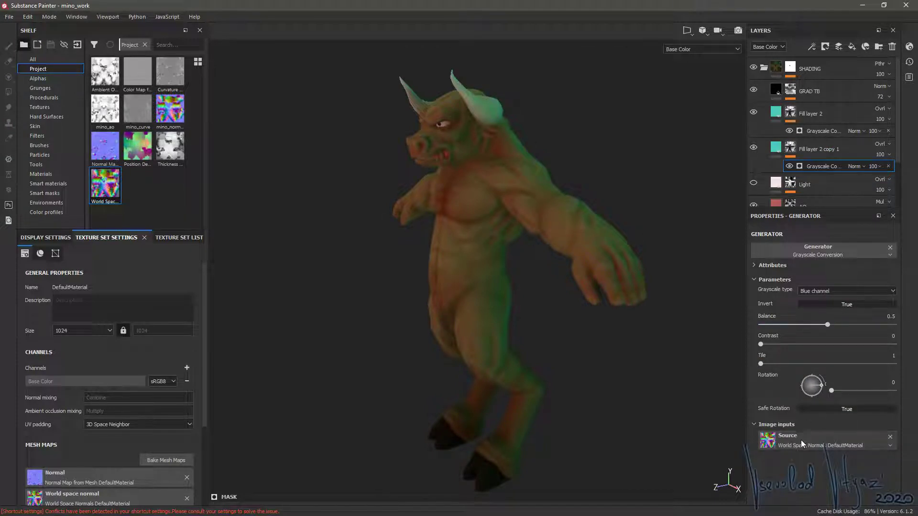
click(821, 291)
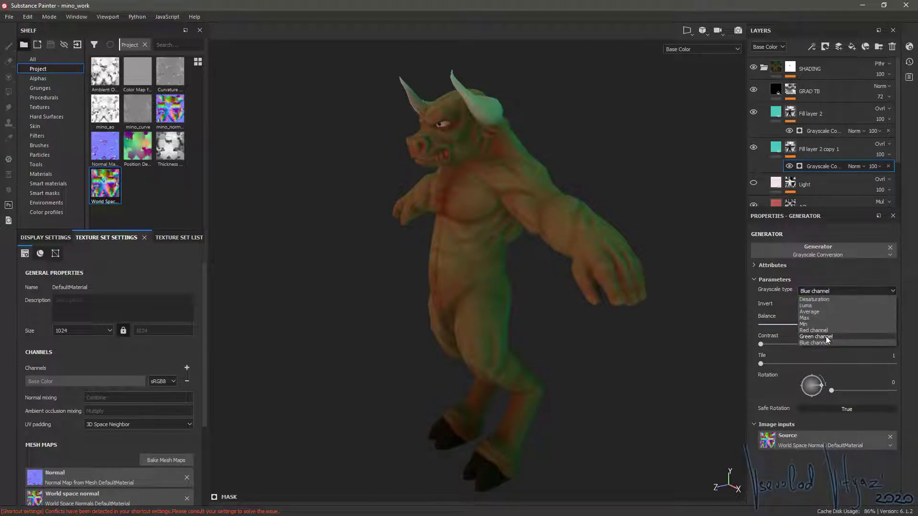
click(816, 337)
mouse_move(542, 280)
alt+mouse_down()
mouse_move(520, 269)
mouse_move(569, 278)
alt+mouse_up()
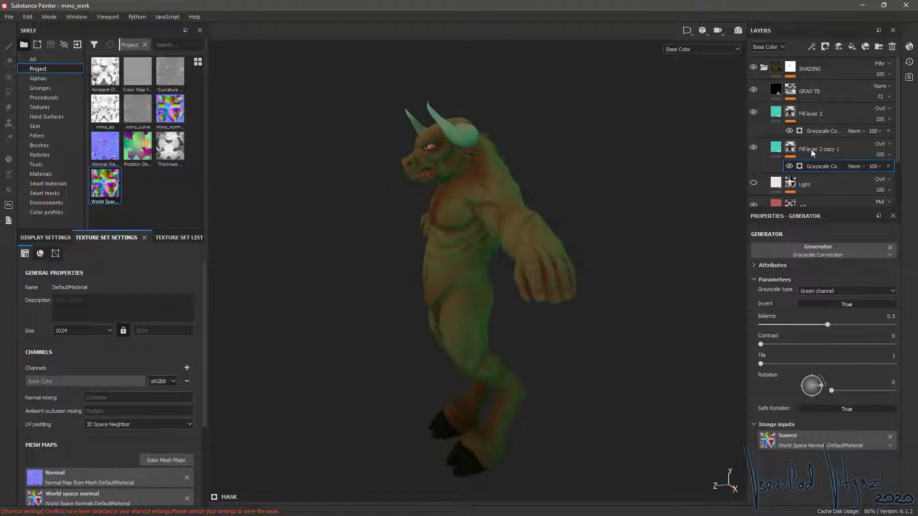
- Compare both fill layers, then group Fill layer 2 and its copy into Folder 1
click(753, 113)
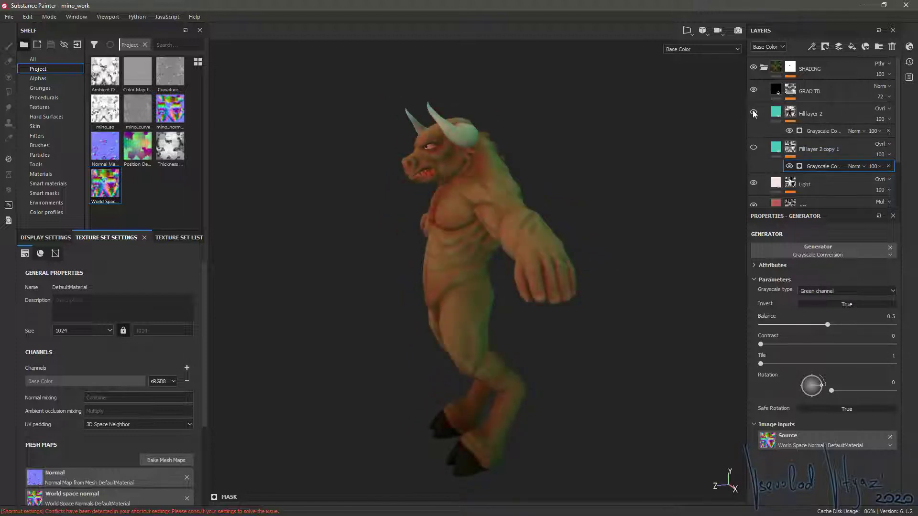
click(753, 113)
click(753, 147)
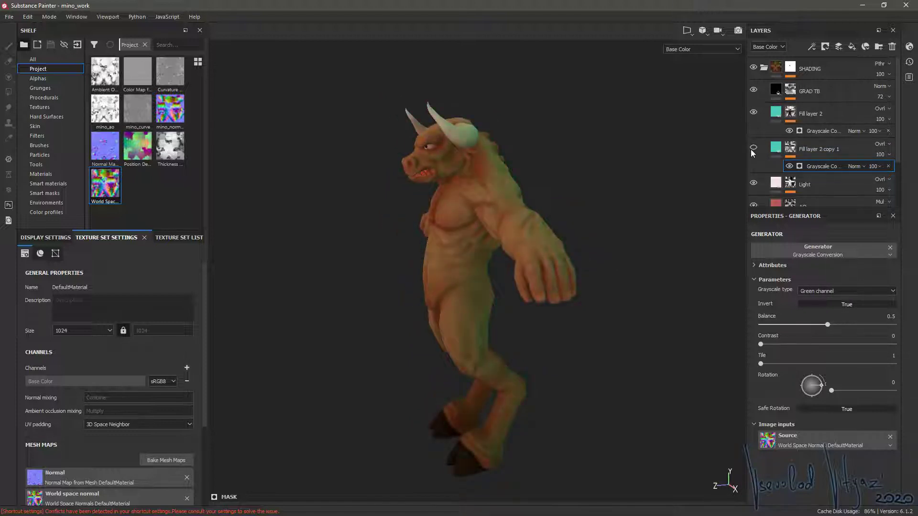
click(753, 183)
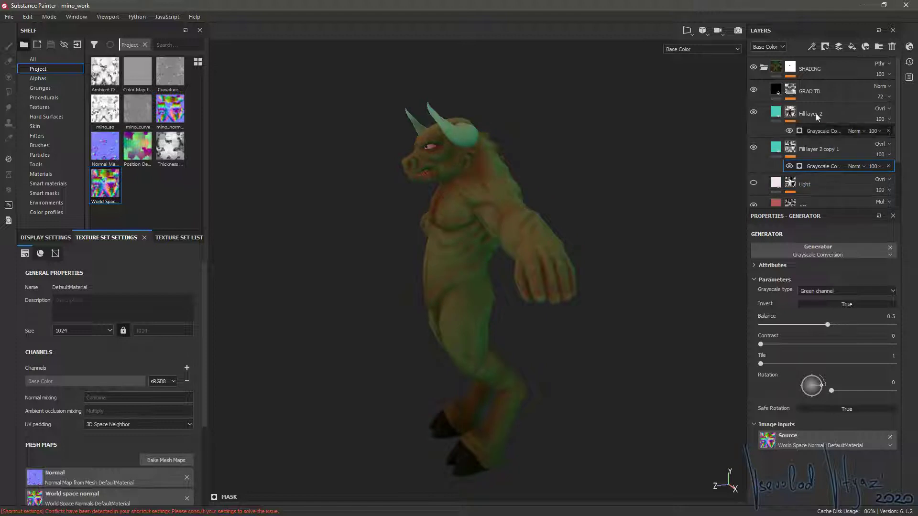
click(789, 113)
ctrl+click(819, 150)
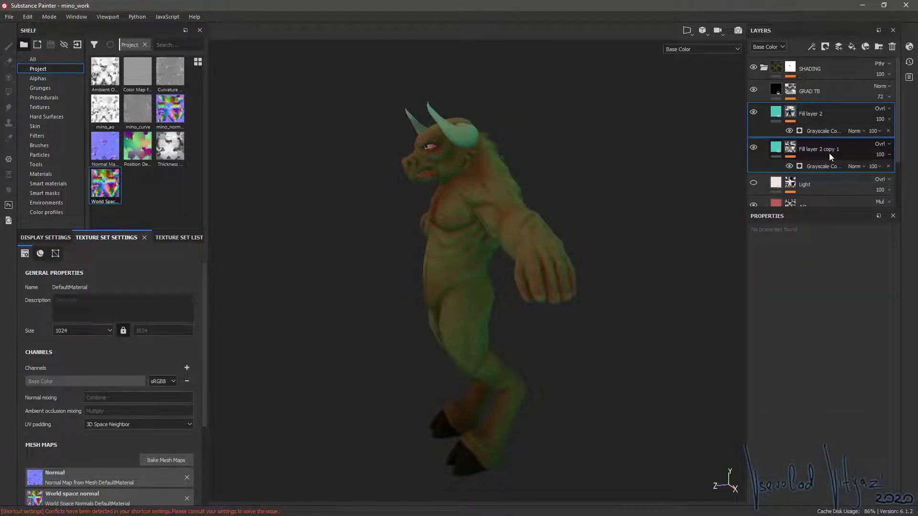
key(ctrl+g)
click(885, 108)
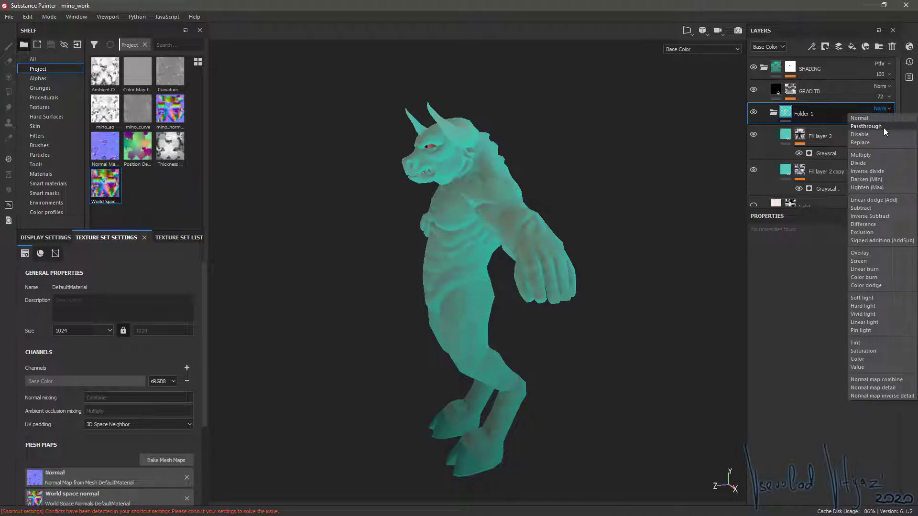
- Set Folder 1 to Passthrough blending, collapse it, and hide Folder 1 and Light
click(883, 127)
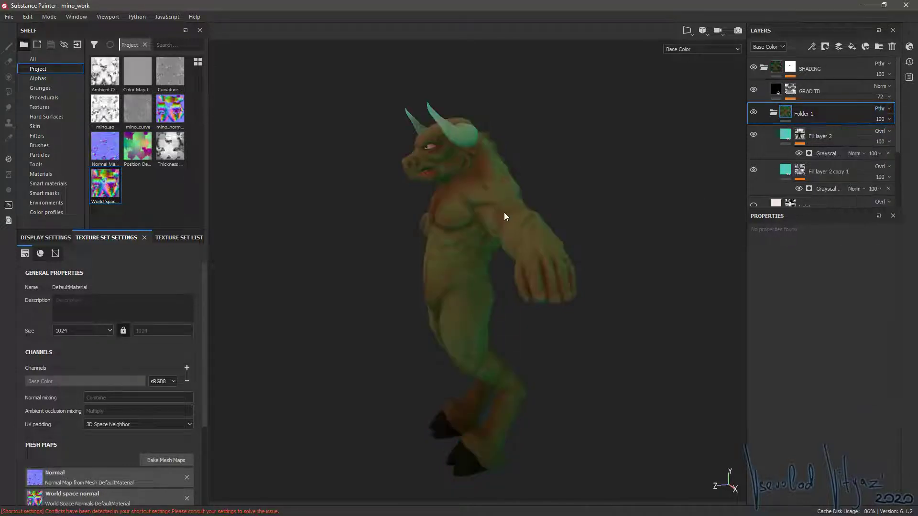
alt+drag(504, 212, 557, 202)
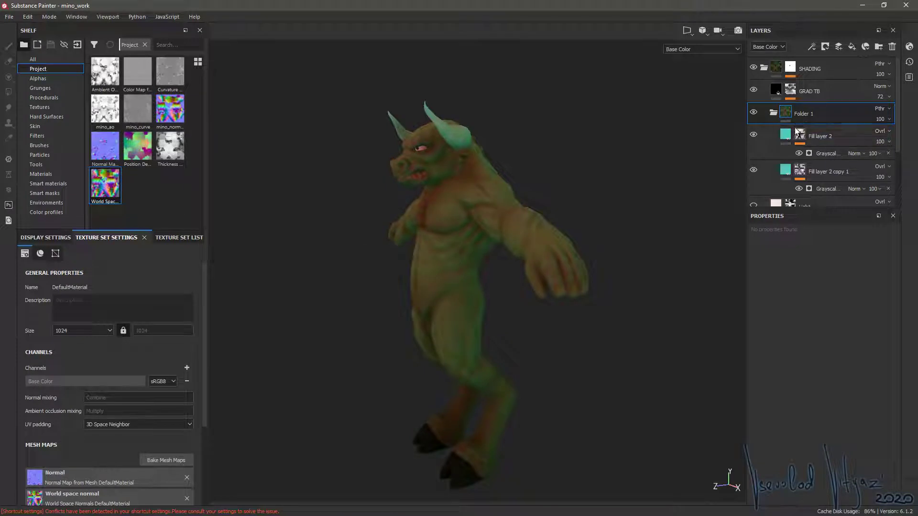
click(774, 113)
click(753, 112)
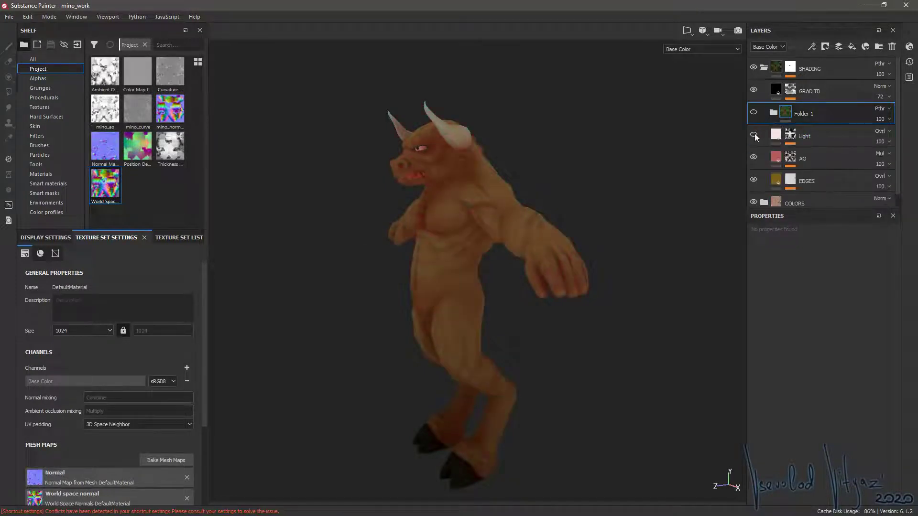
click(753, 135)
- Toggle the Folder 1 tint and Light layer to compare, leaving Folder 1 hidden
click(753, 113)
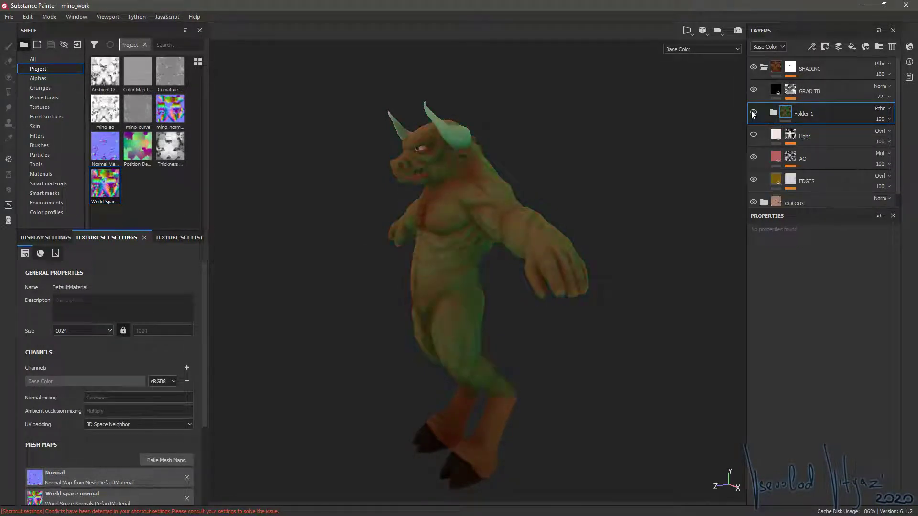
click(753, 113)
click(753, 136)
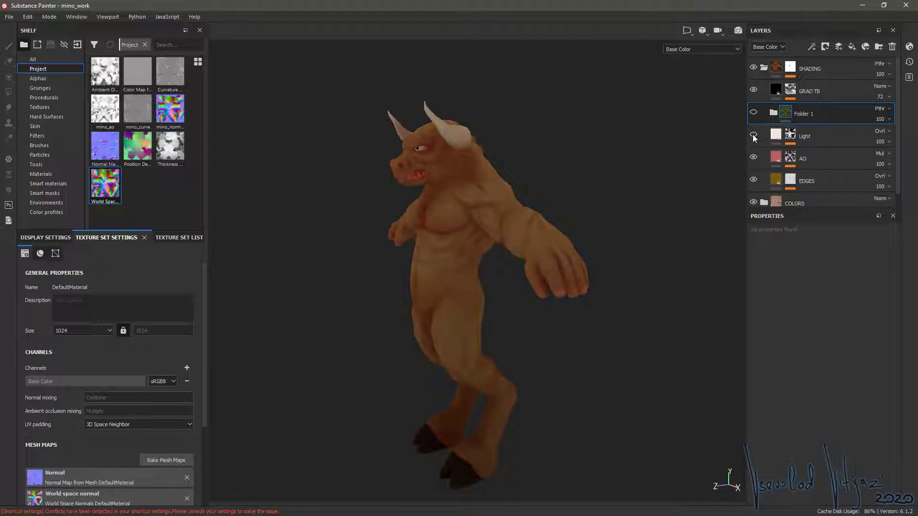
click(753, 137)
click(754, 113)
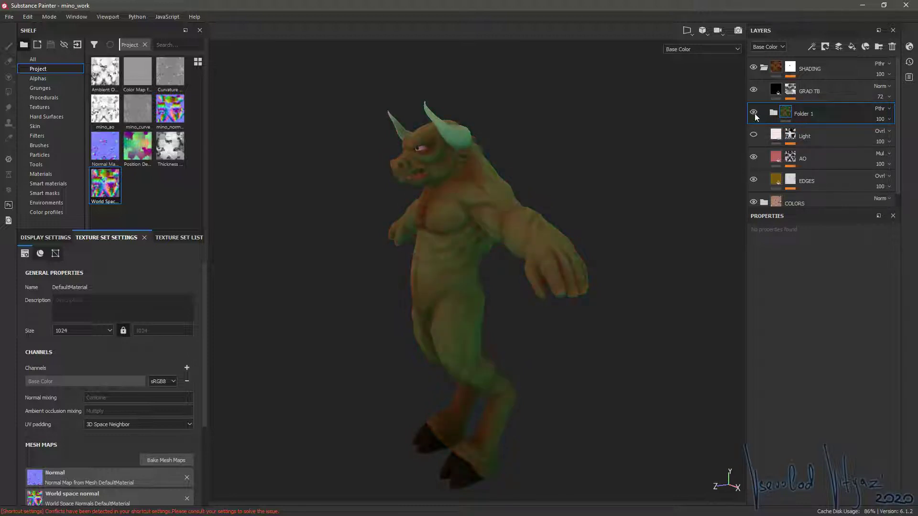
click(753, 113)
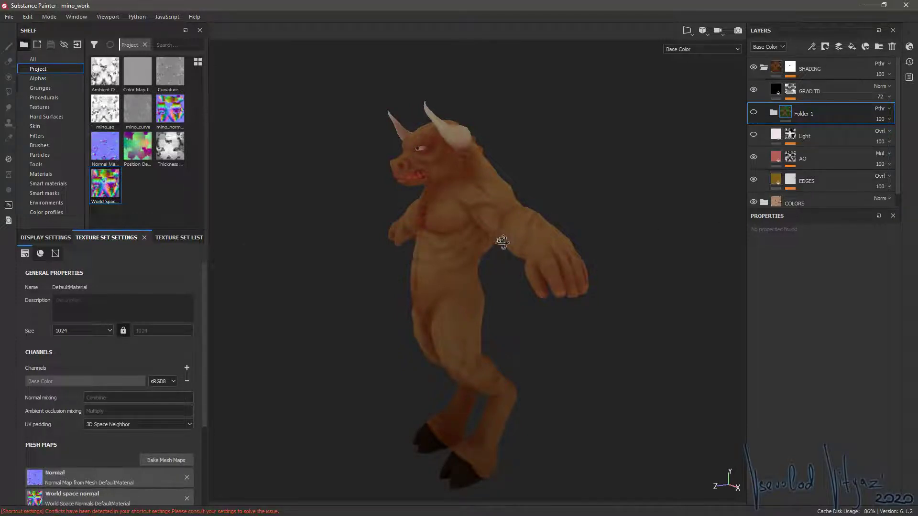
mouse_move(502, 250)
alt+mouse_down()
mouse_move(623, 249)
mouse_move(528, 229)
mouse_move(528, 215)
mouse_move(462, 189)
alt+mouse_up()
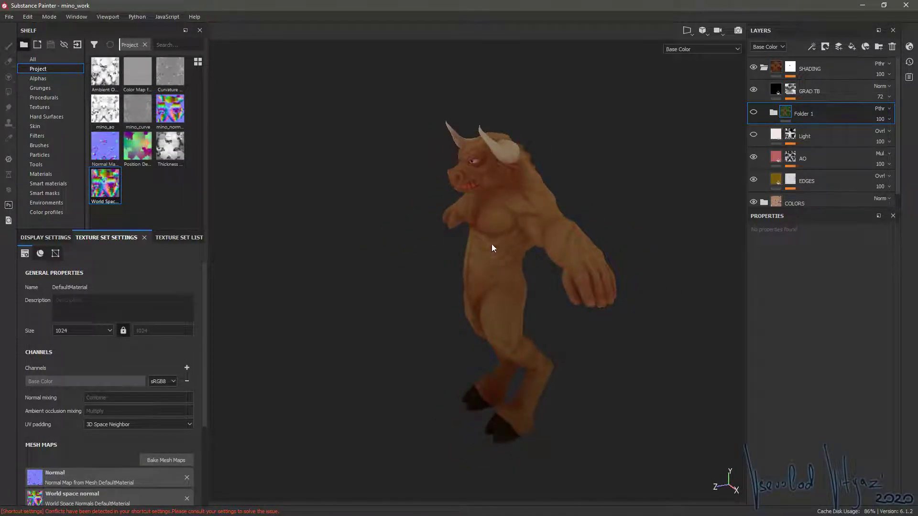
- Lower the EDGES layer's Blur Intensity to 0.75
alt+drag(491, 243, 514, 239)
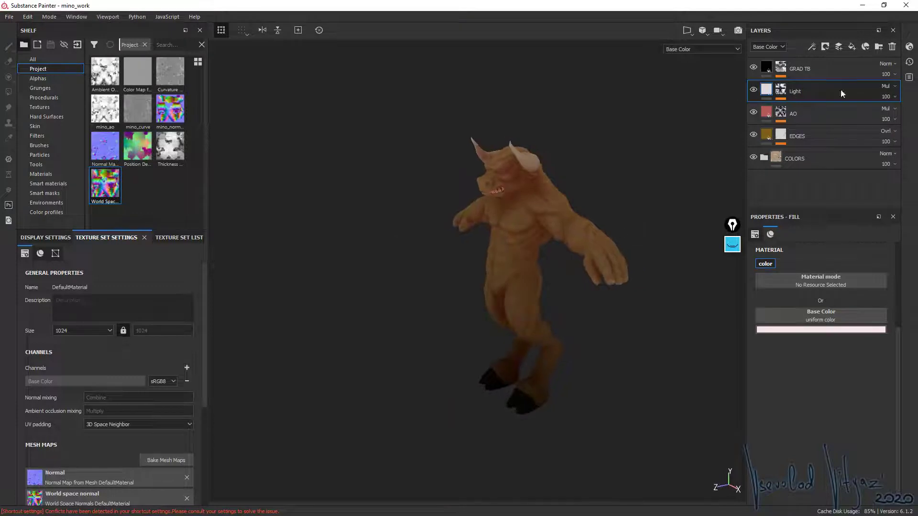
alt+drag(528, 203, 538, 203)
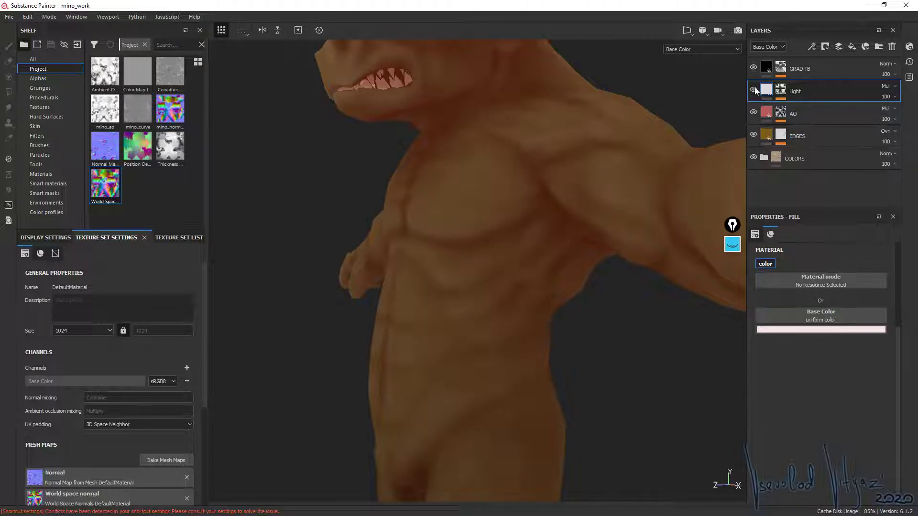
scroll(497, 186, down, 3)
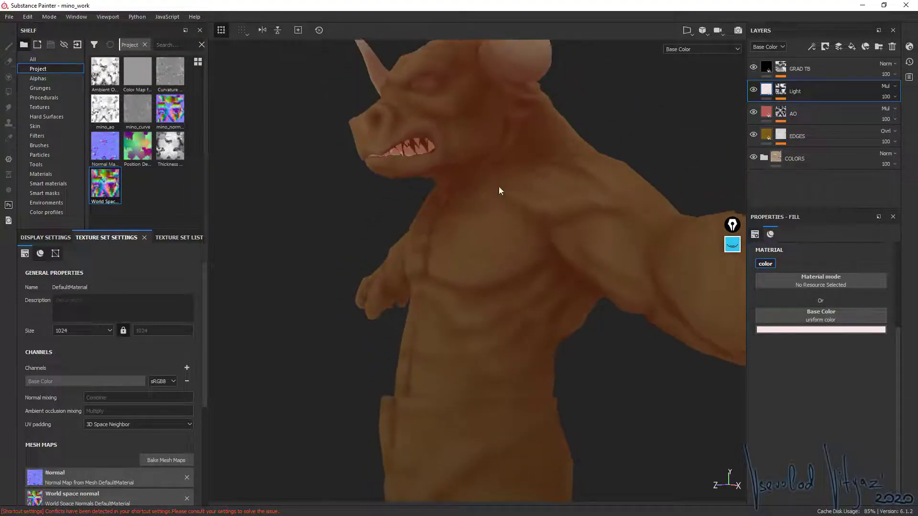
click(784, 138)
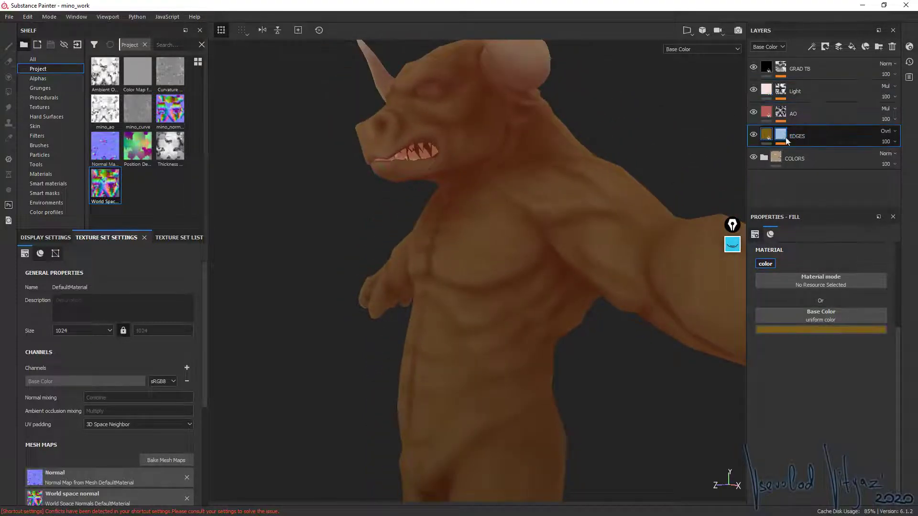
click(781, 135)
click(798, 166)
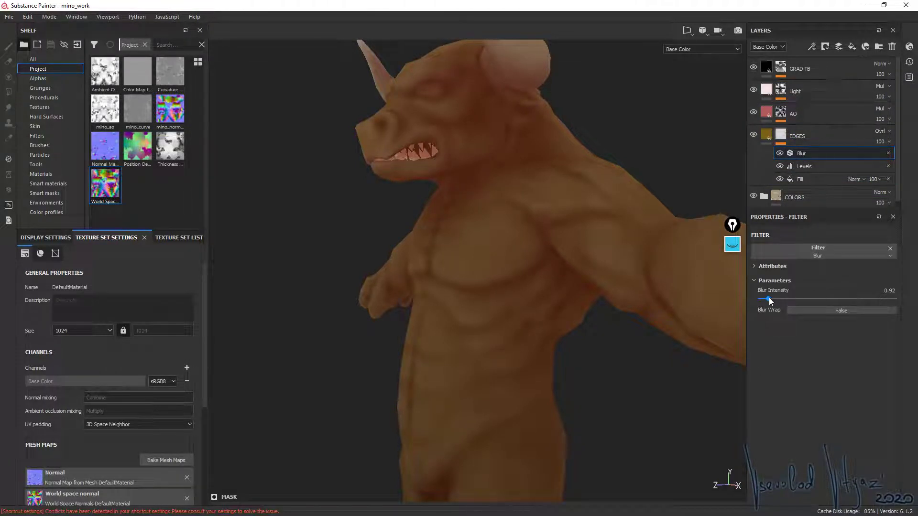
drag(768, 299, 765, 299)
drag(766, 305, 767, 300)
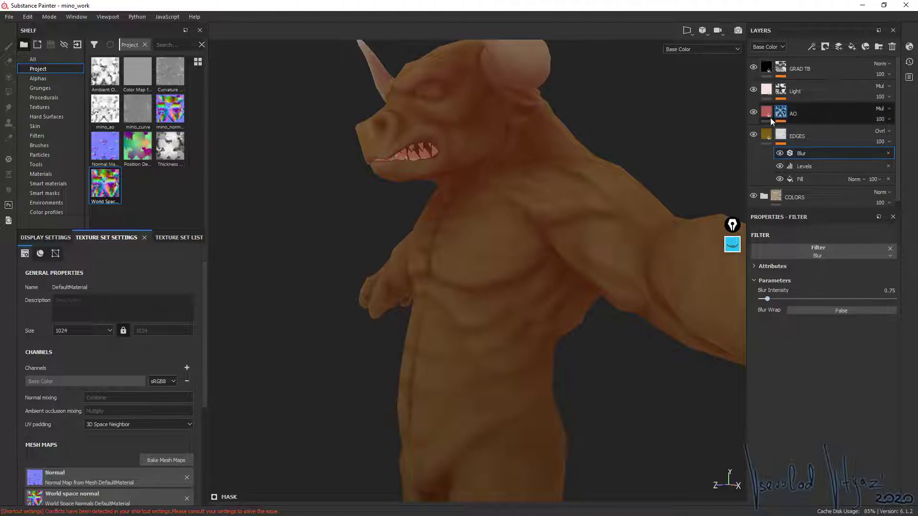
- Toggle the AO and EDGES layers to compare the softened edges
click(753, 113)
mouse_move(738, 122)
alt+mouse_down()
mouse_move(518, 281)
mouse_move(530, 276)
alt+mouse_up()
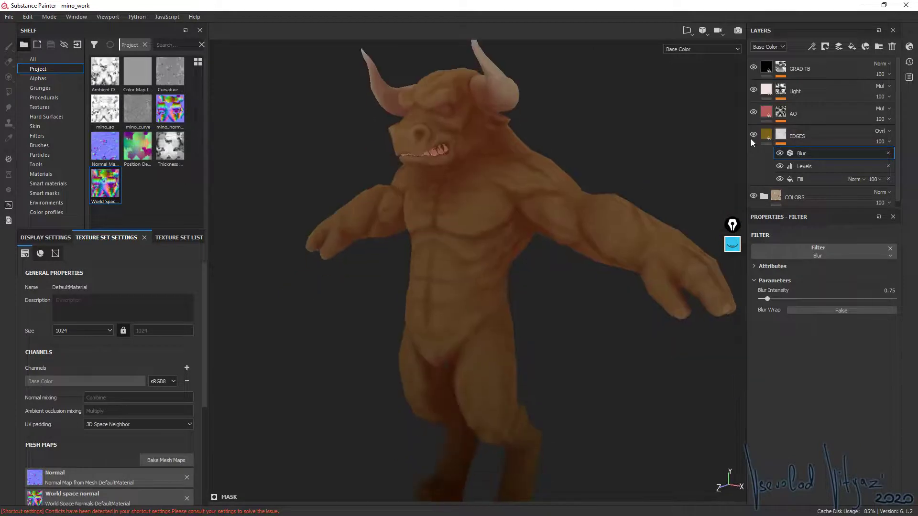
click(753, 135)
click(757, 134)
alt+drag(582, 185, 508, 217)
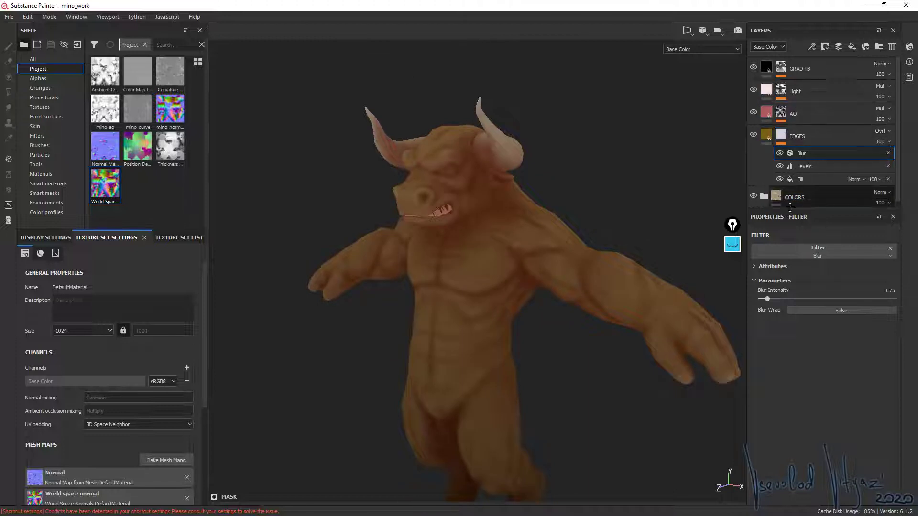
click(813, 179)
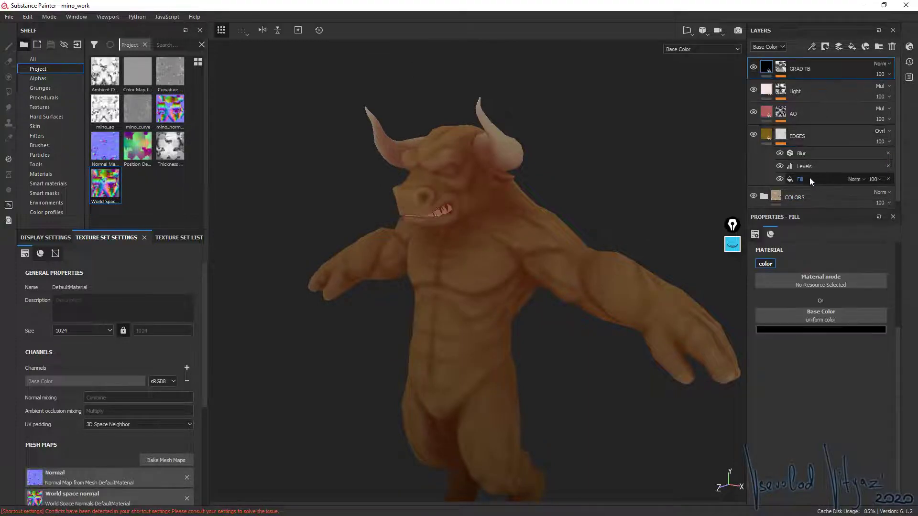
click(795, 70)
- Group GRAD TB, Light, AO and EDGES into a Passthrough folder named SHADING, collapsed
shift+click(838, 136)
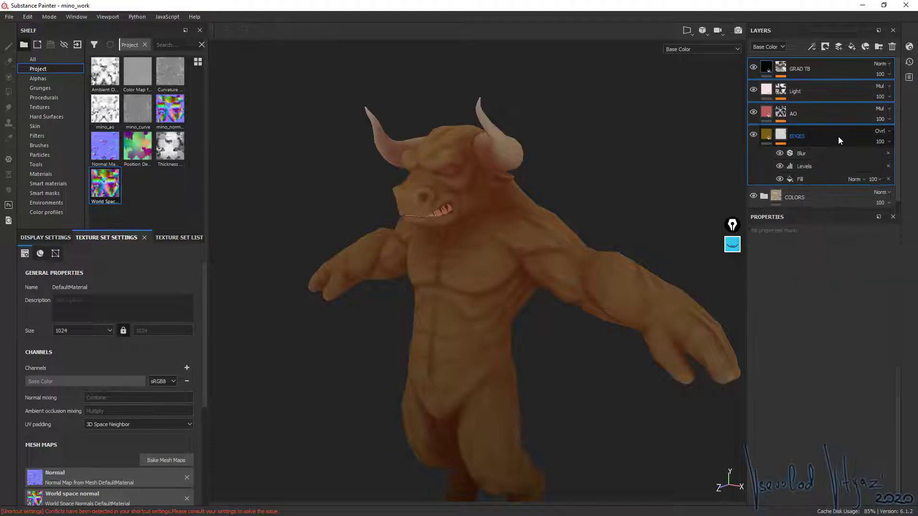
key(ctrl+g)
double_click(797, 68)
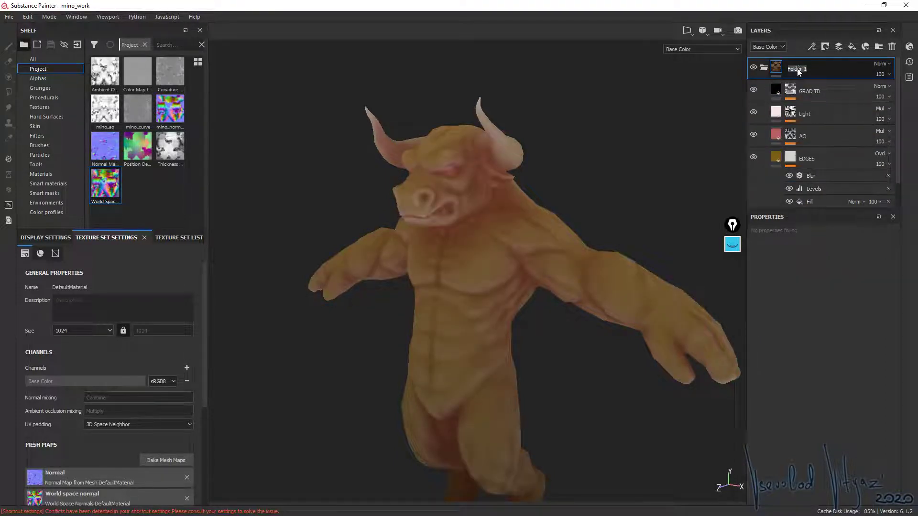
key(Return)
click(888, 65)
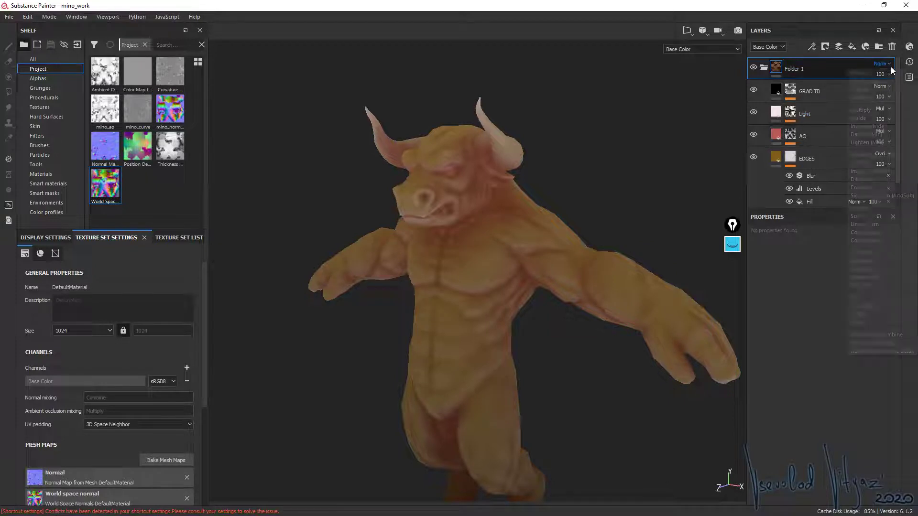
click(875, 82)
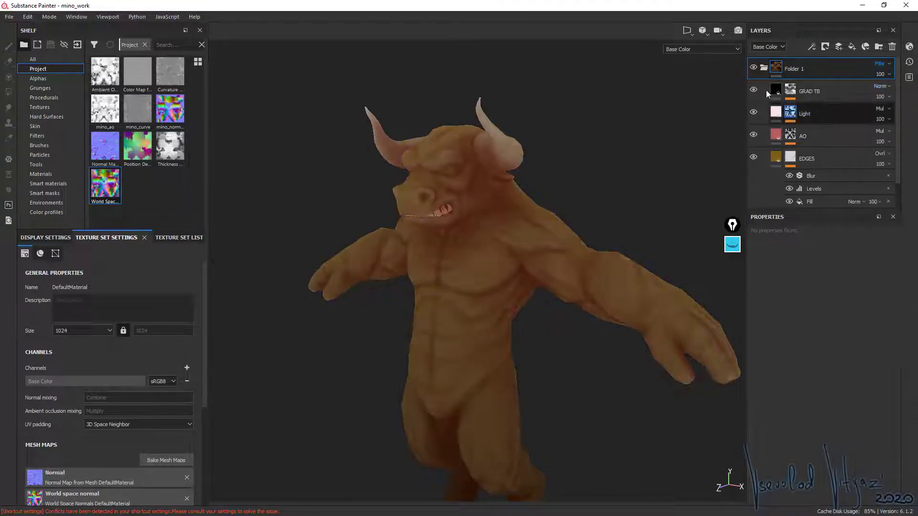
double_click(790, 70)
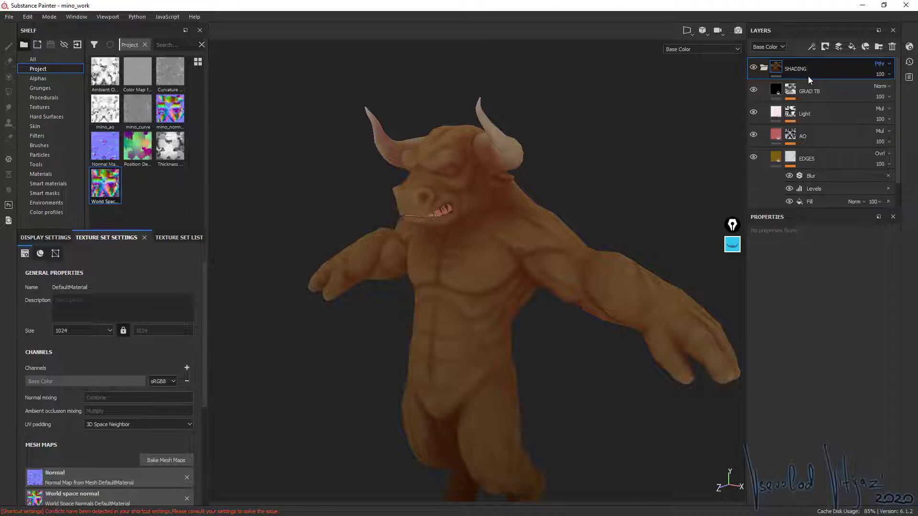
text(SHADING)
key(Return)
click(763, 68)
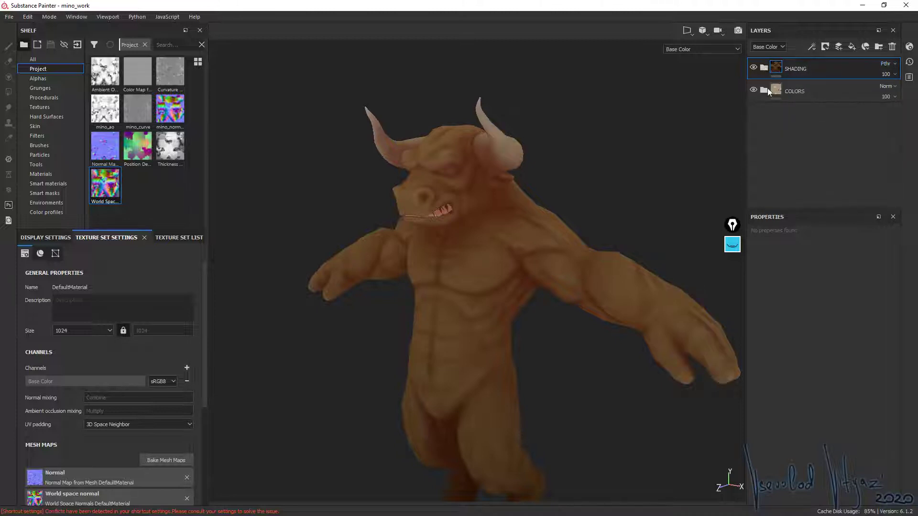
- Add a paint layer named 'glaza' above nogti in the COLORS folder
click(764, 89)
click(807, 114)
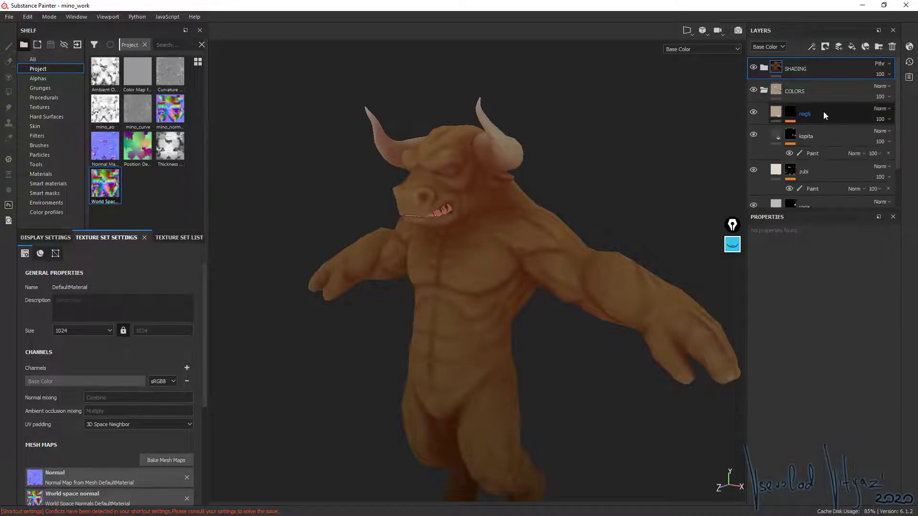
click(839, 47)
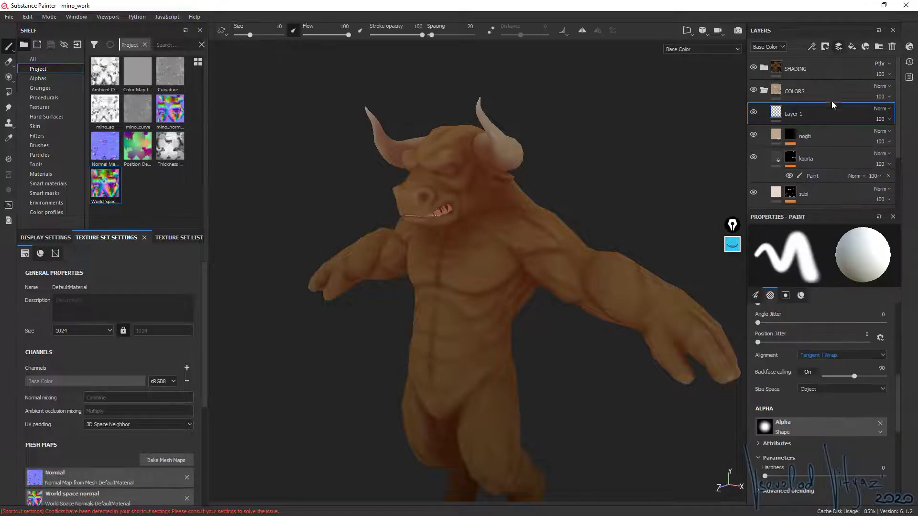
double_click(795, 114)
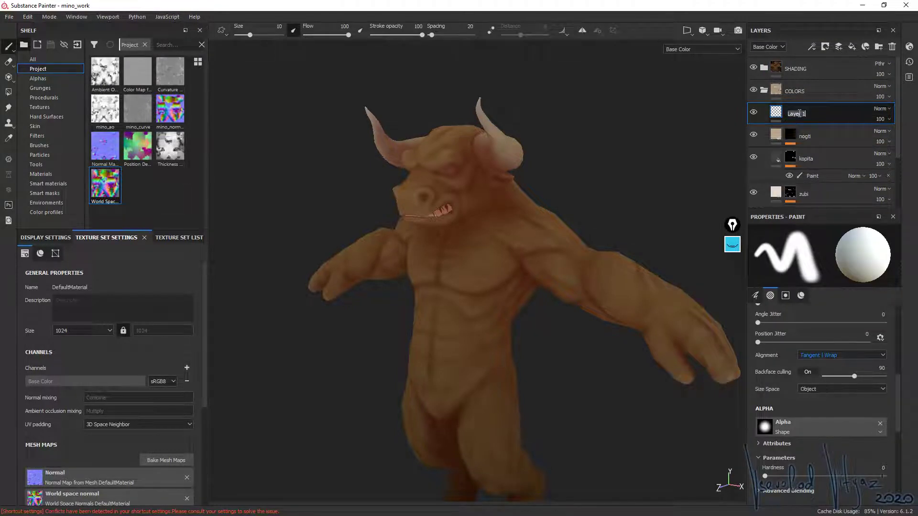
text(eyes)
double_click(792, 117)
- Orbit to the minotaur's eyes and show the 3D and UV views side by side
key(alt)
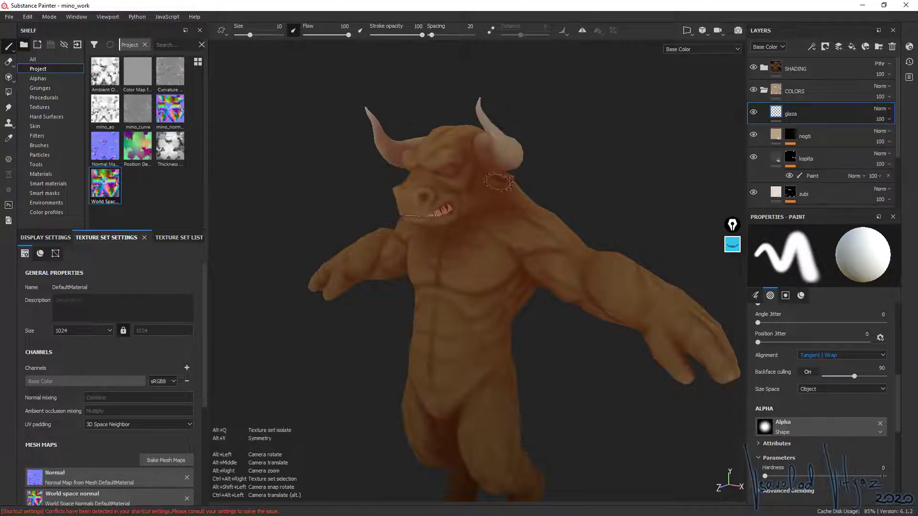
alt+drag(556, 163, 532, 172)
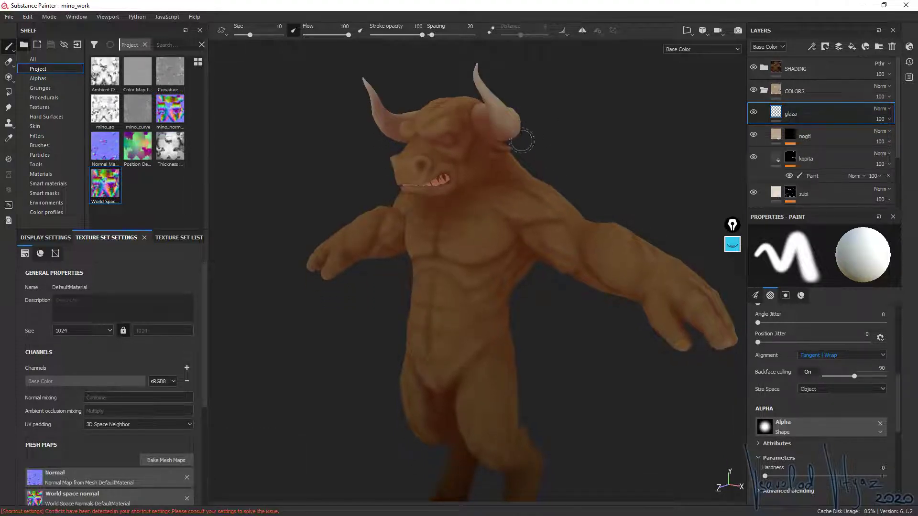
key(F1)
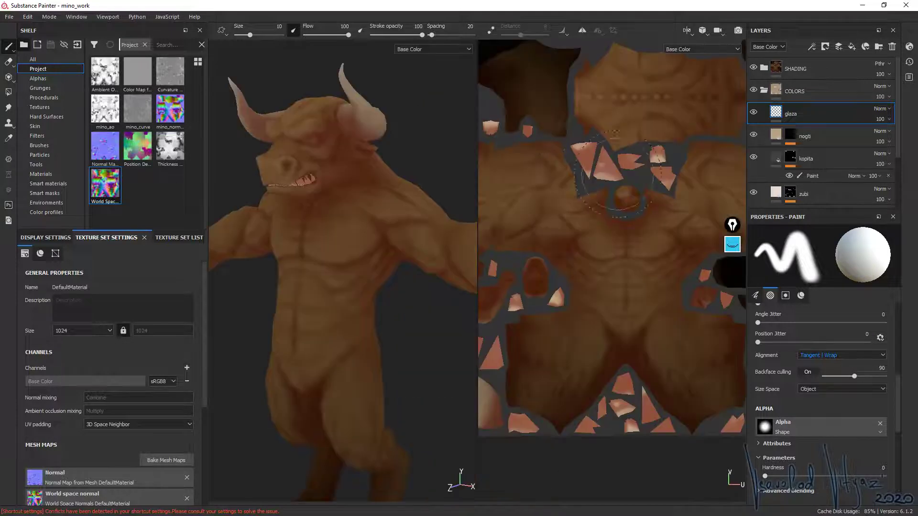
- Turn off pen pressure control of the brush size
scroll(612, 176, up, 2)
scroll(617, 184, up, 2)
scroll(621, 191, up, 2)
scroll(628, 202, up, 2)
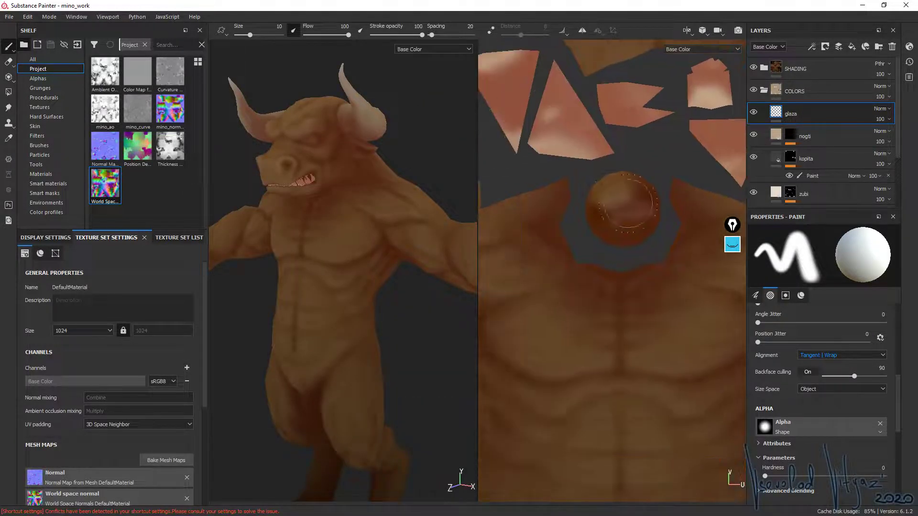
scroll(627, 203, up, 1)
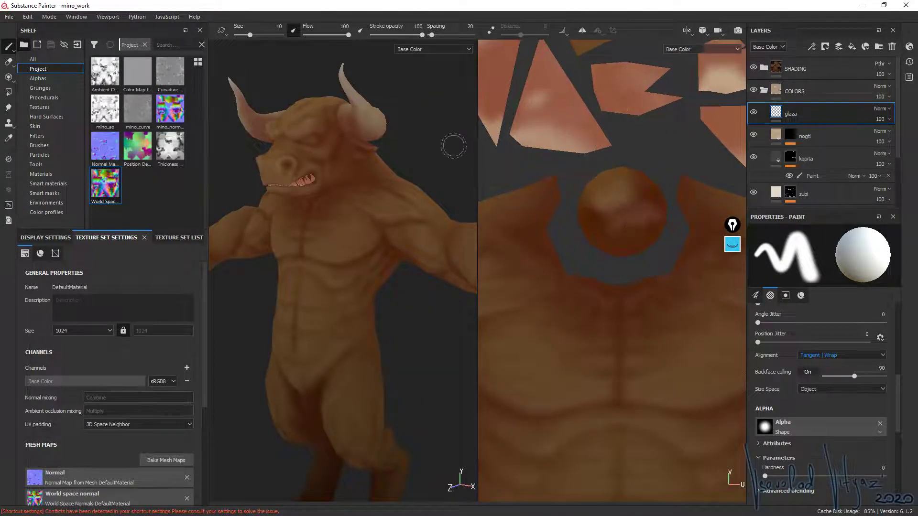
click(295, 31)
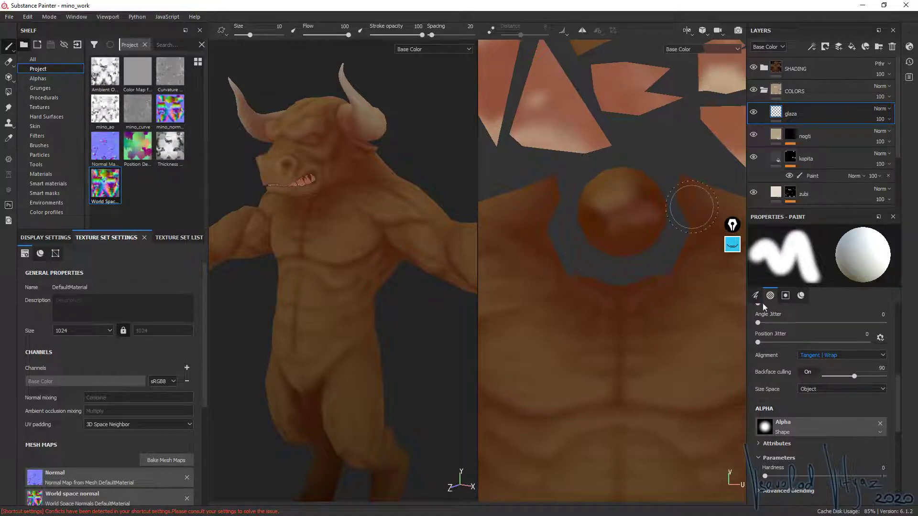
scroll(899, 389, down, 1)
scroll(902, 421, down, 4)
scroll(903, 430, down, 1)
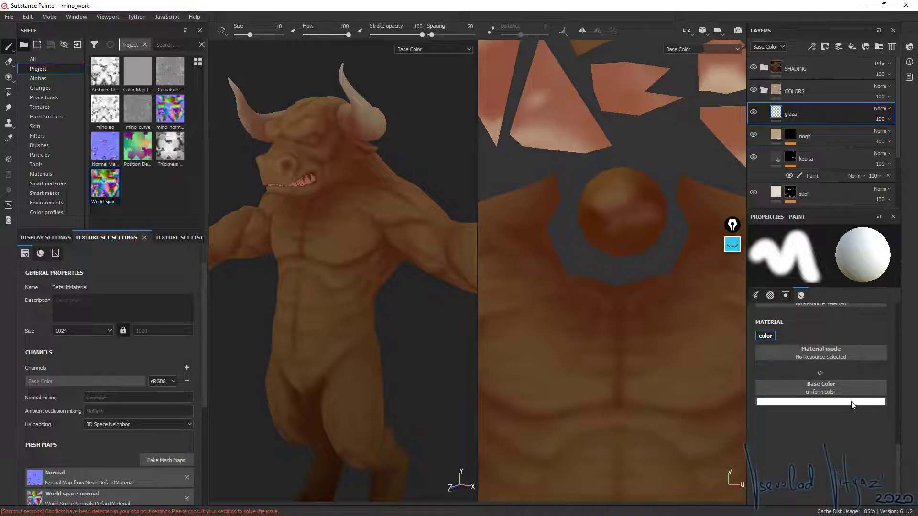
- Paint the eyeball pale pinkish white with a size 7.41, UV-aligned brush
click(820, 402)
ctrl+right_drag(621, 203, 611, 203)
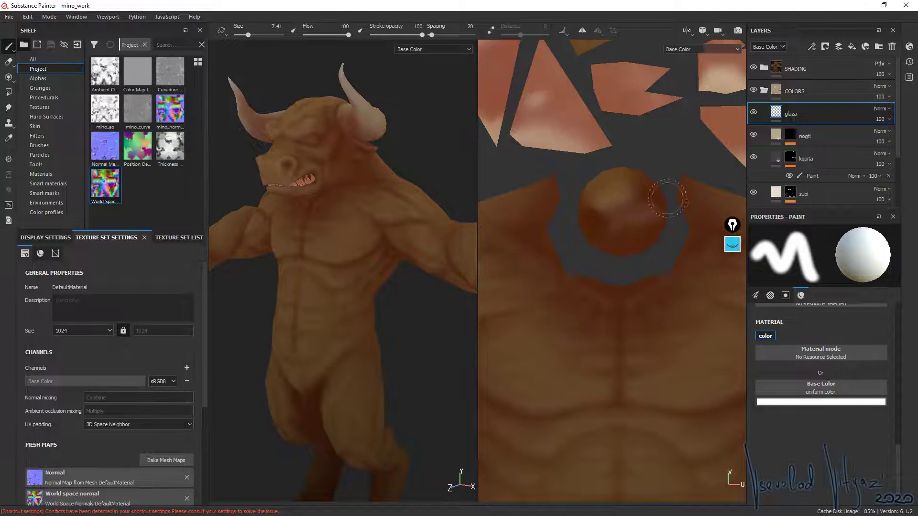
key(p)
click(657, 158)
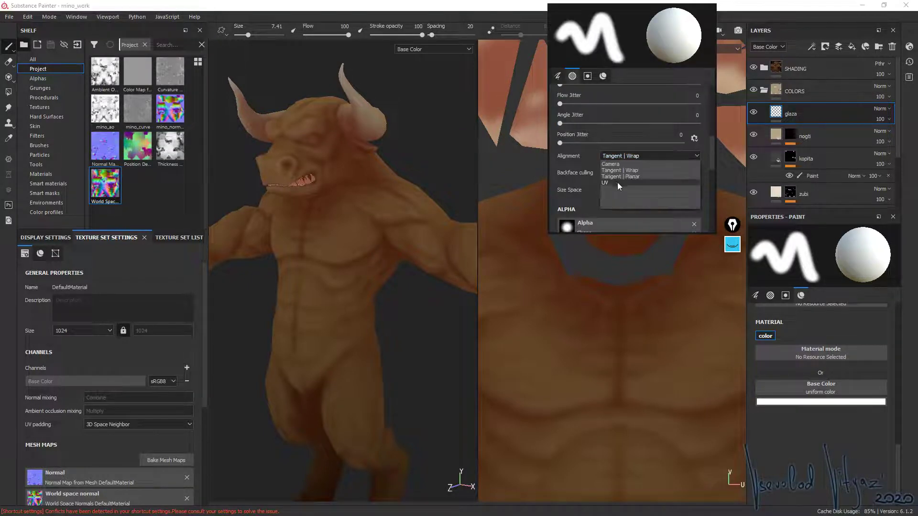
click(617, 179)
mouse_move(652, 246)
mouse_down()
mouse_move(604, 229)
mouse_move(622, 203)
mouse_up()
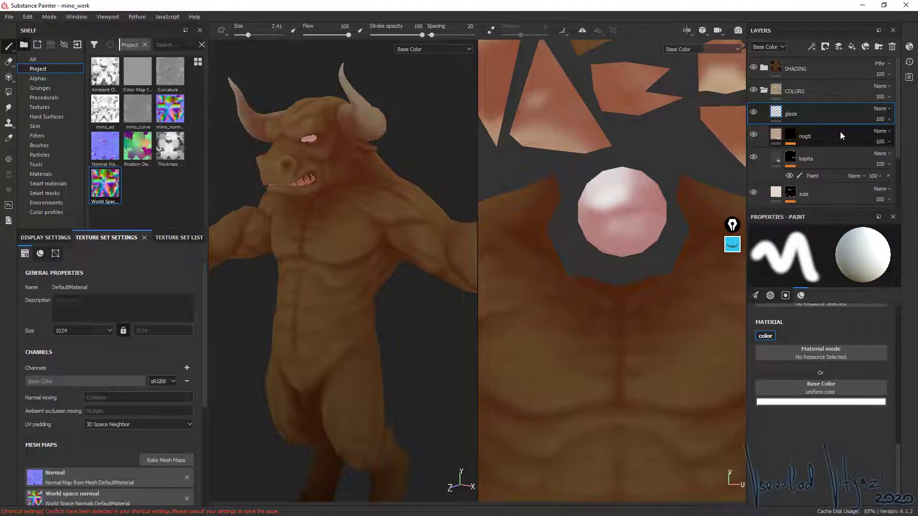
- Add a white mask to the SHADING folder
click(754, 67)
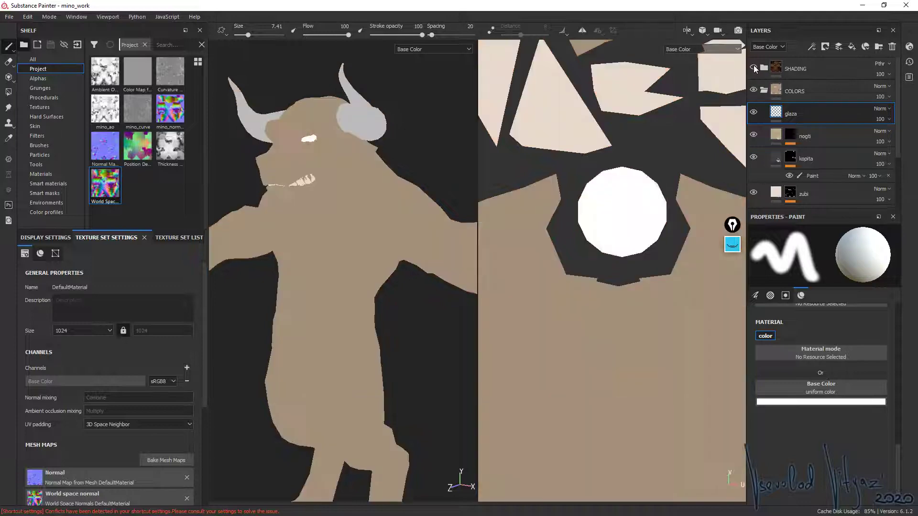
click(753, 67)
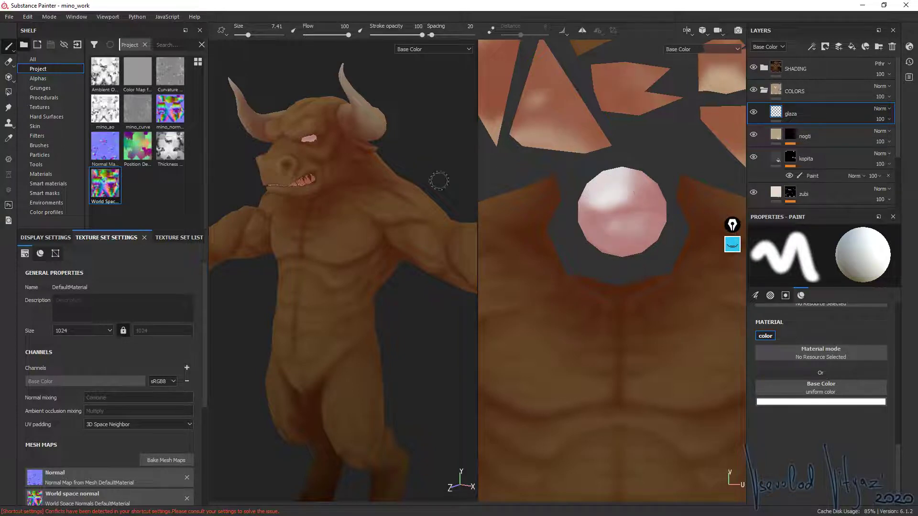
mouse_move(434, 181)
alt+mouse_down()
mouse_move(282, 144)
mouse_move(392, 169)
mouse_move(384, 165)
alt+mouse_up()
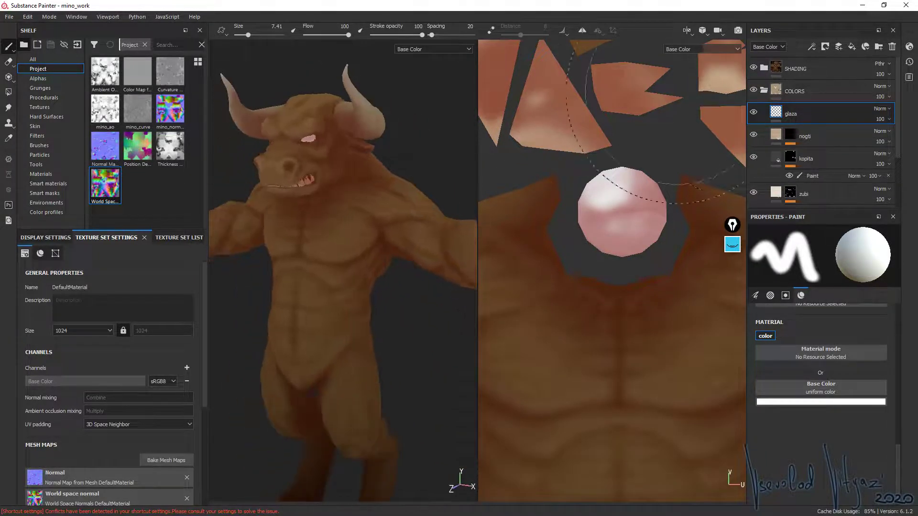
click(778, 92)
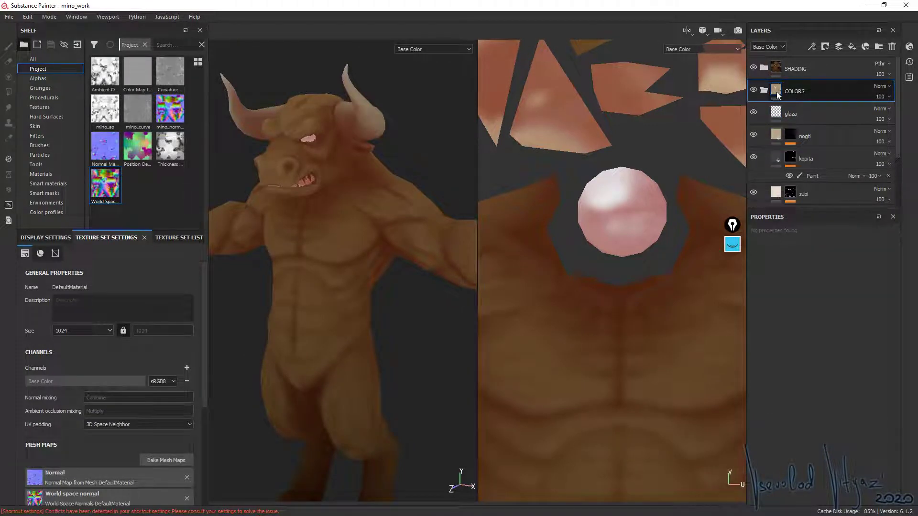
click(783, 70)
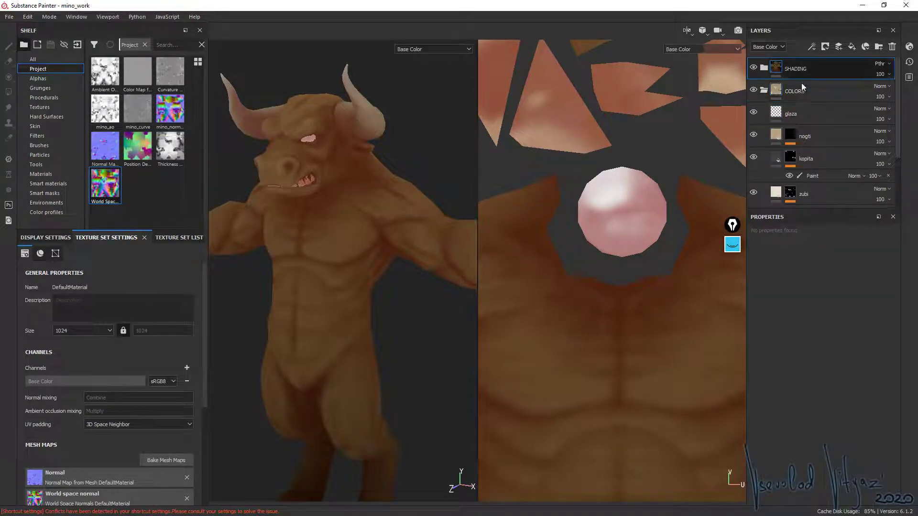
click(824, 47)
click(841, 62)
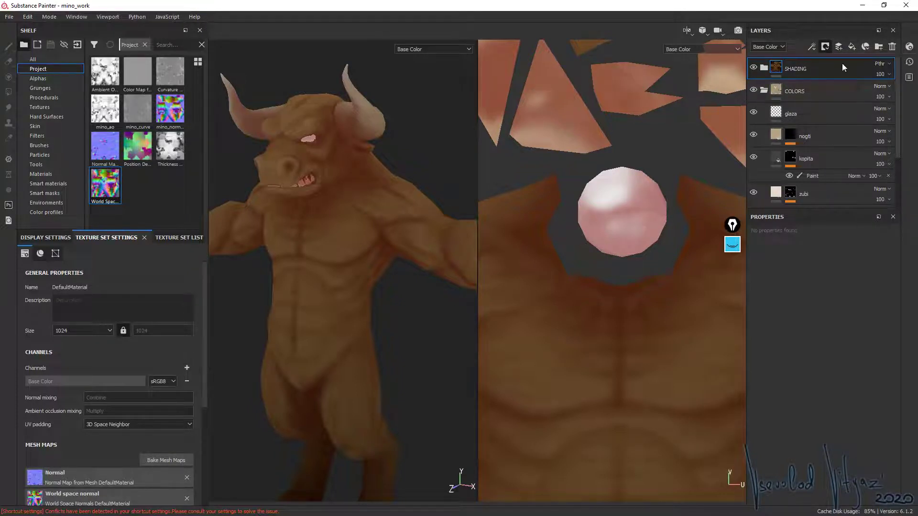
- Add a Paint effect to the SHADING mask and polygon-fill the eye black in mesh mode
right_click(790, 67)
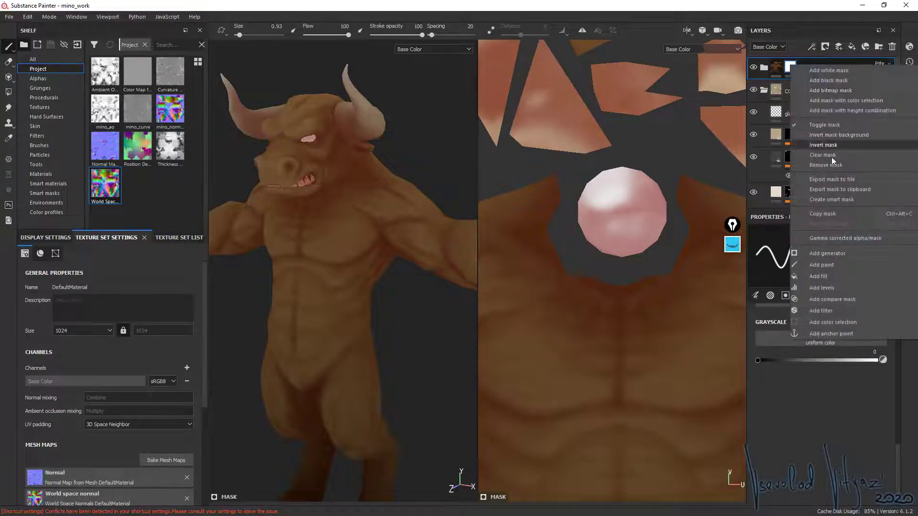
click(833, 258)
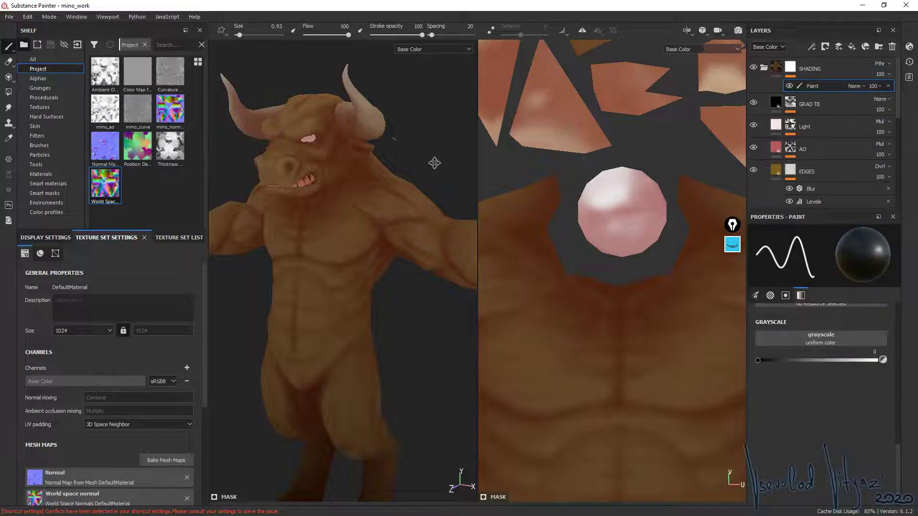
scroll(434, 162, up, 2)
scroll(434, 163, up, 2)
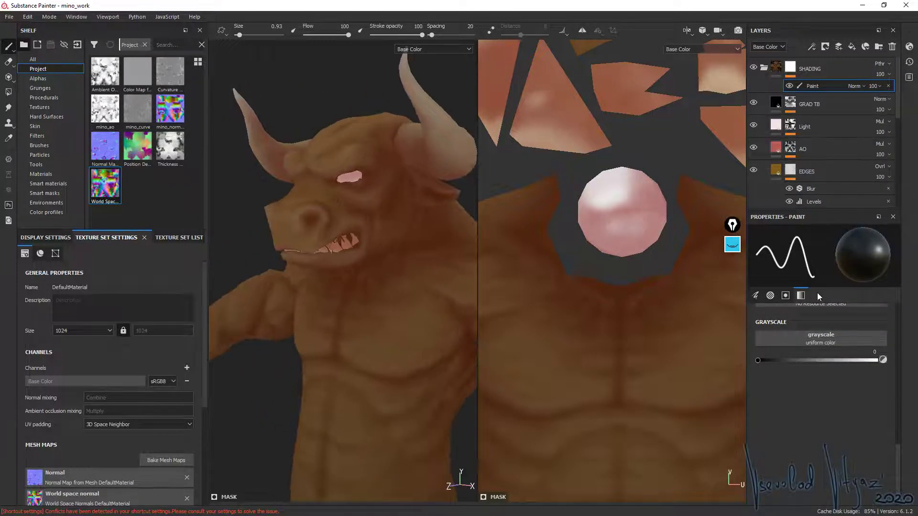
key(4)
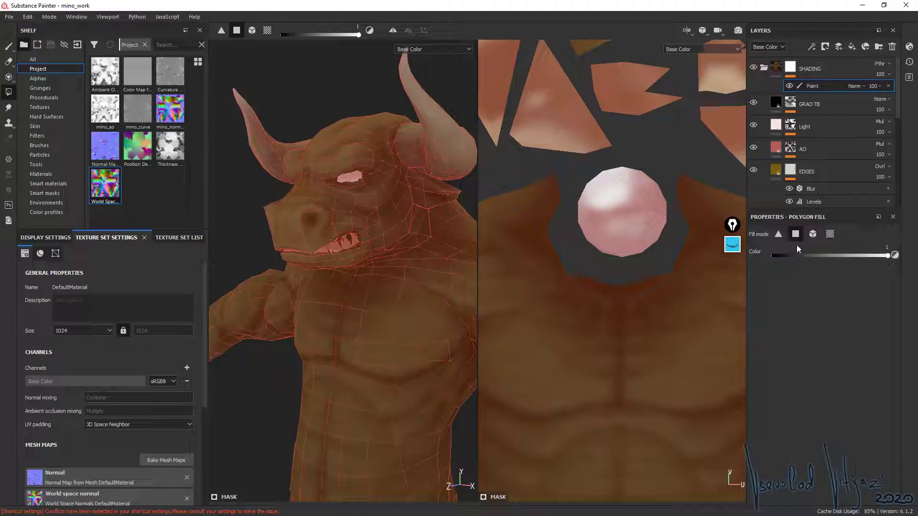
click(813, 235)
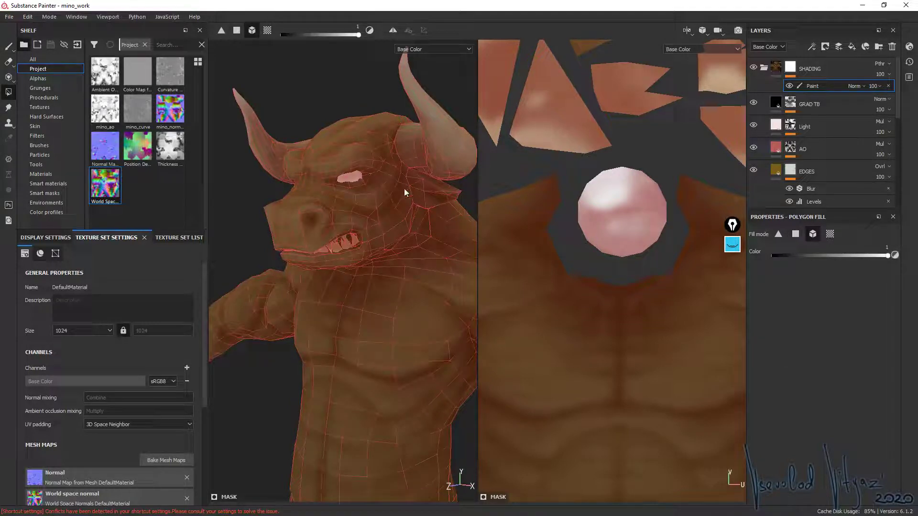
key(x)
click(352, 177)
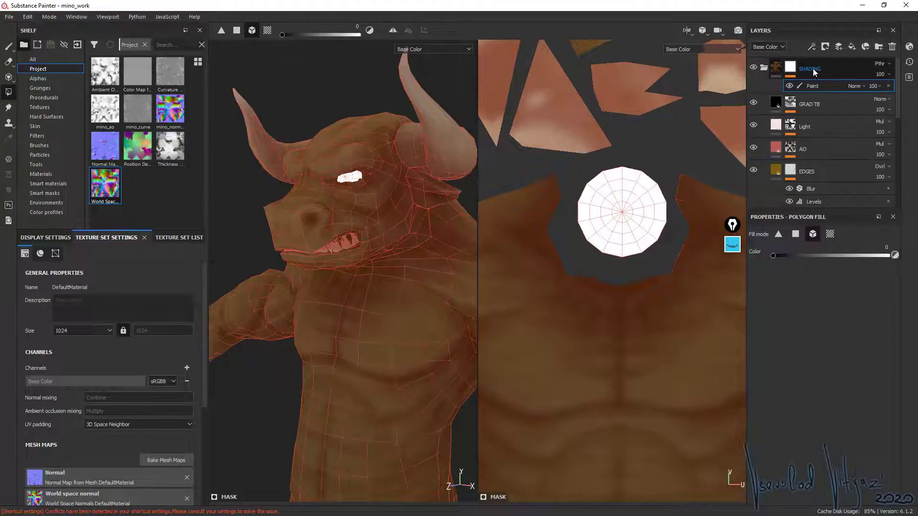
- Expand the SHADING folder's layers and return to the paint brush
click(769, 67)
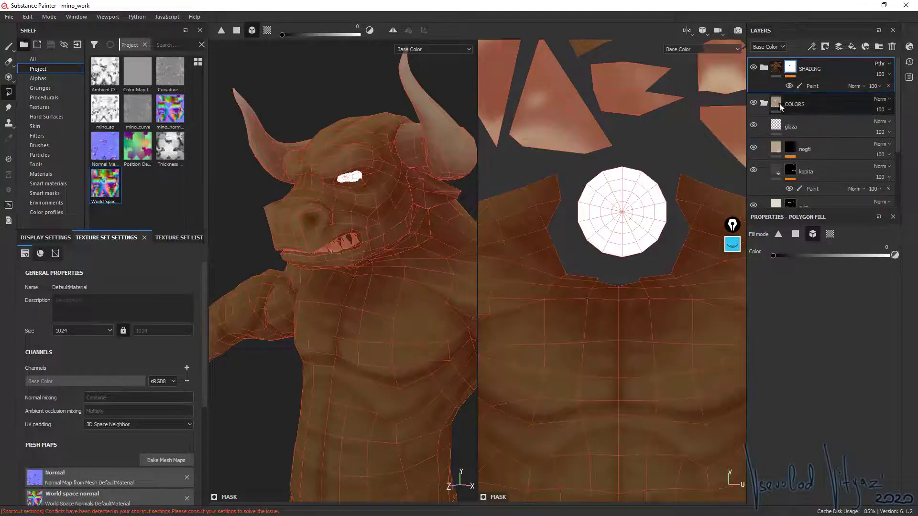
click(779, 103)
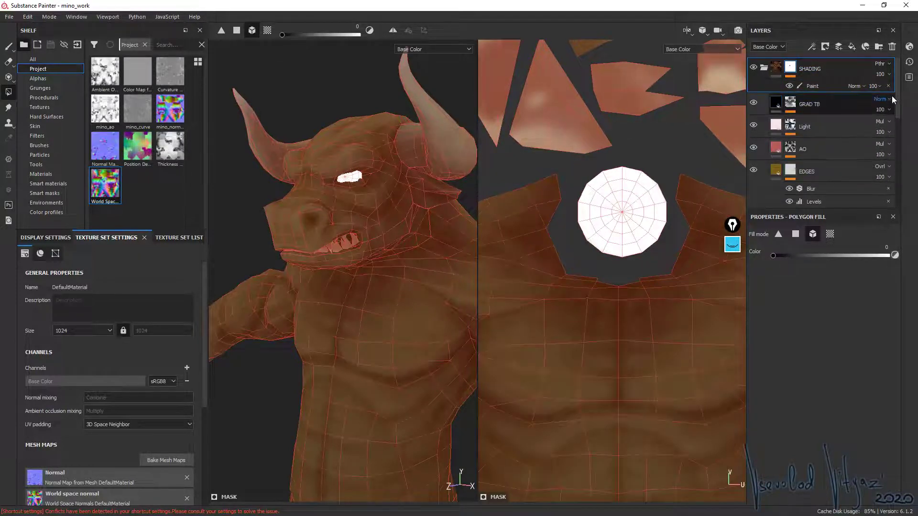
scroll(899, 119, down, 5)
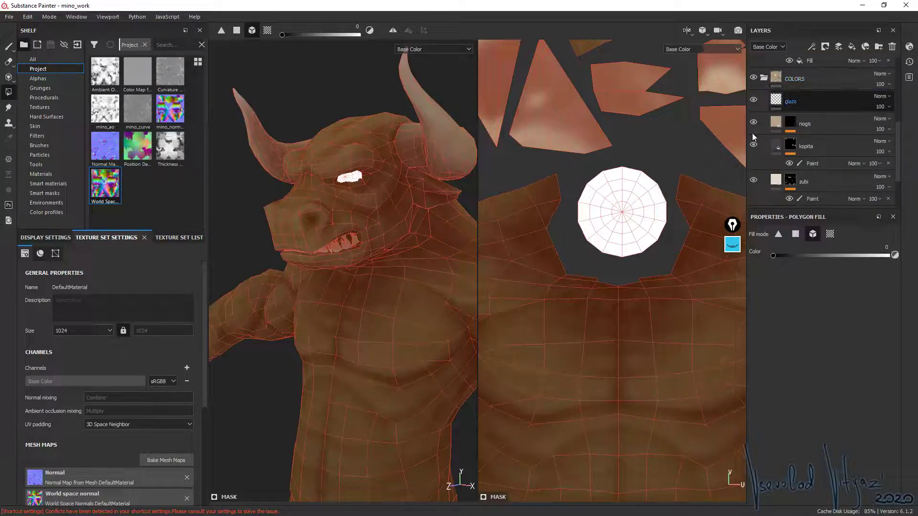
key(1)
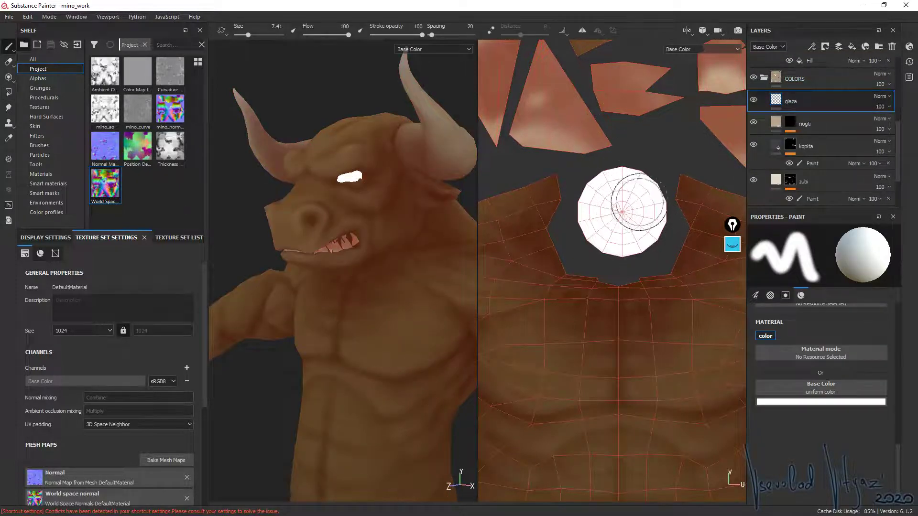
- Paint the whole eye a greyish pink
key(alt)
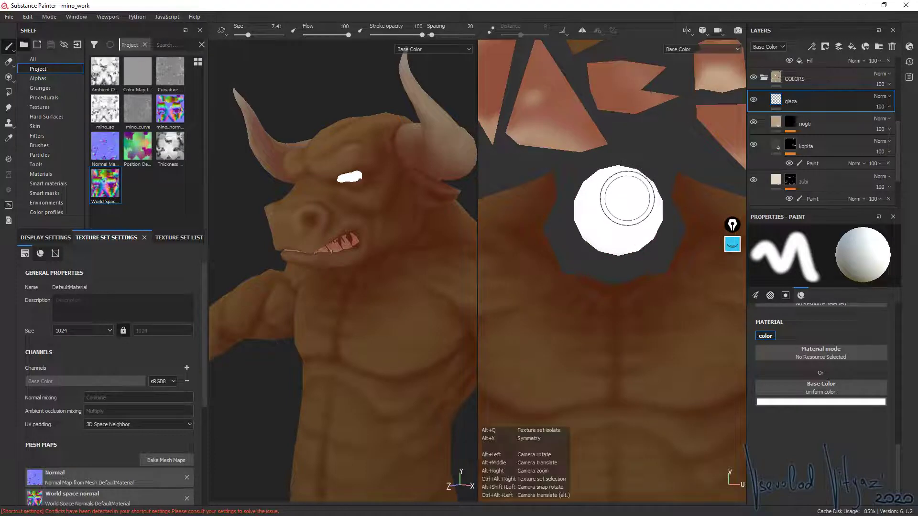
click(820, 402)
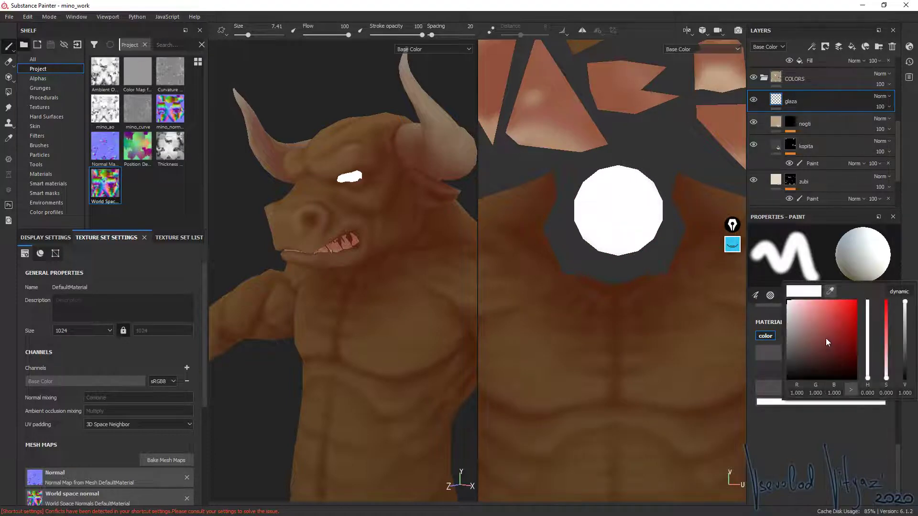
mouse_move(825, 337)
mouse_down()
mouse_move(794, 318)
mouse_move(809, 343)
mouse_up()
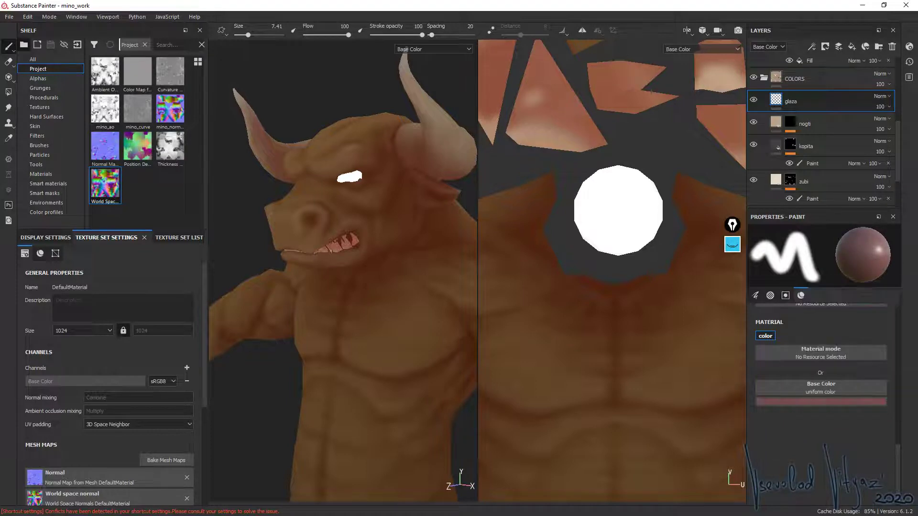
mouse_move(617, 210)
mouse_down()
mouse_move(658, 229)
mouse_move(617, 220)
mouse_up()
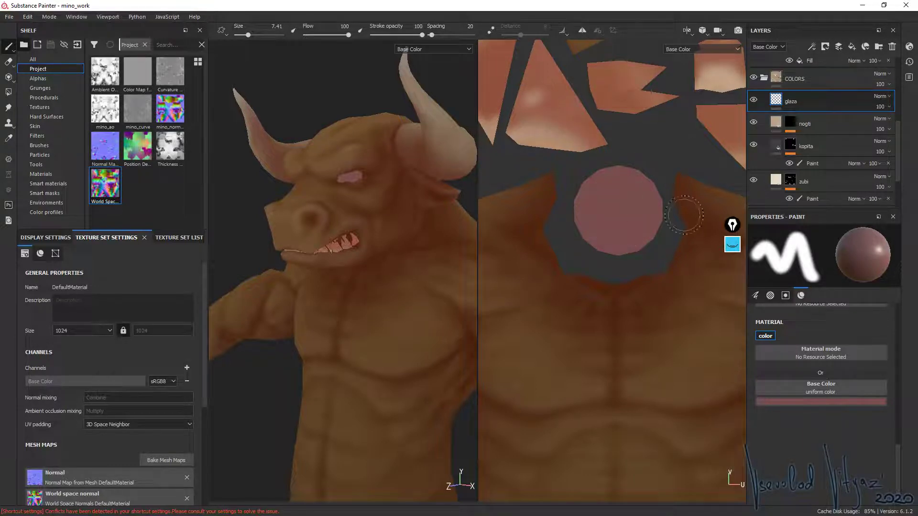
- Dab a small near-white highlight in the eye's centre with a size-3 brush
click(820, 402)
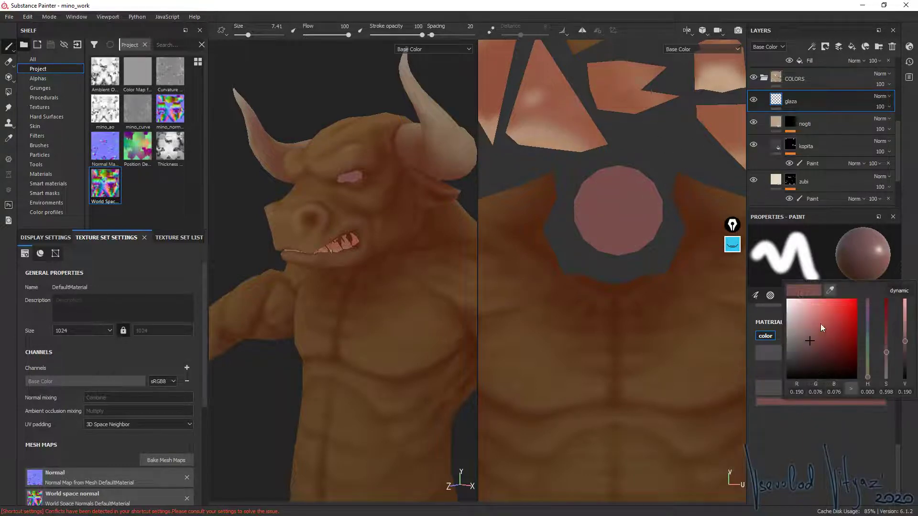
click(794, 313)
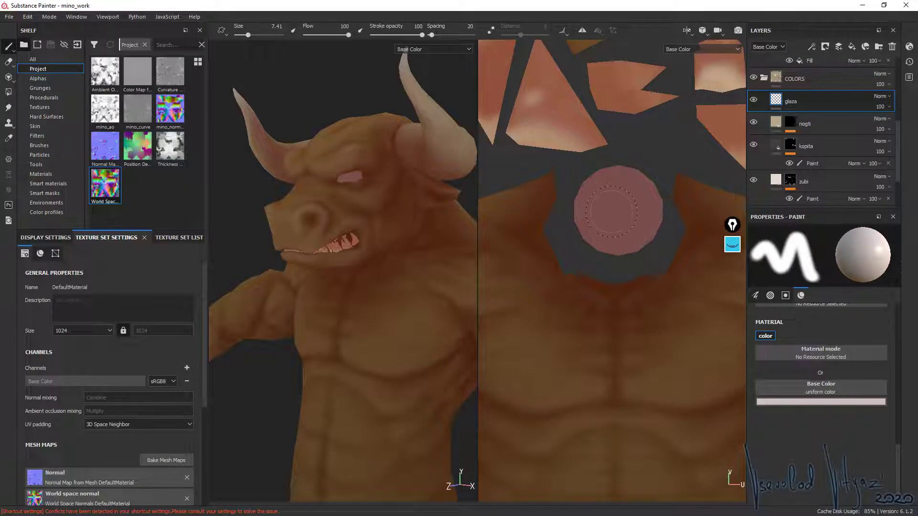
drag(611, 210, 617, 208)
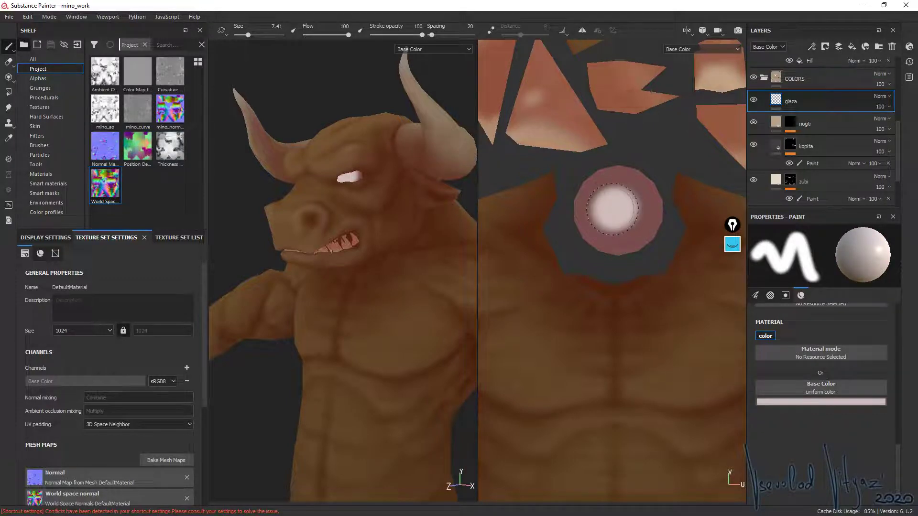
key(ctrl+z)
ctrl+right_drag(612, 208, 609, 205)
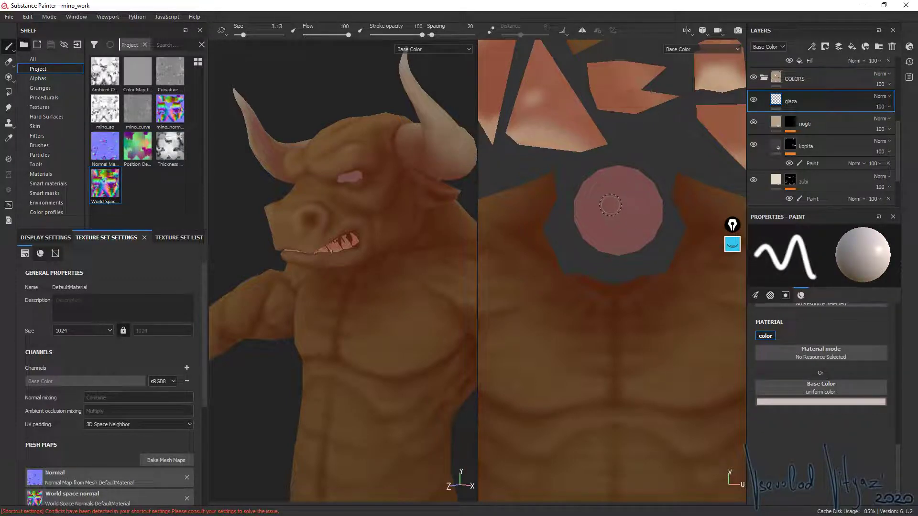
drag(615, 207, 614, 208)
key(ctrl+z)
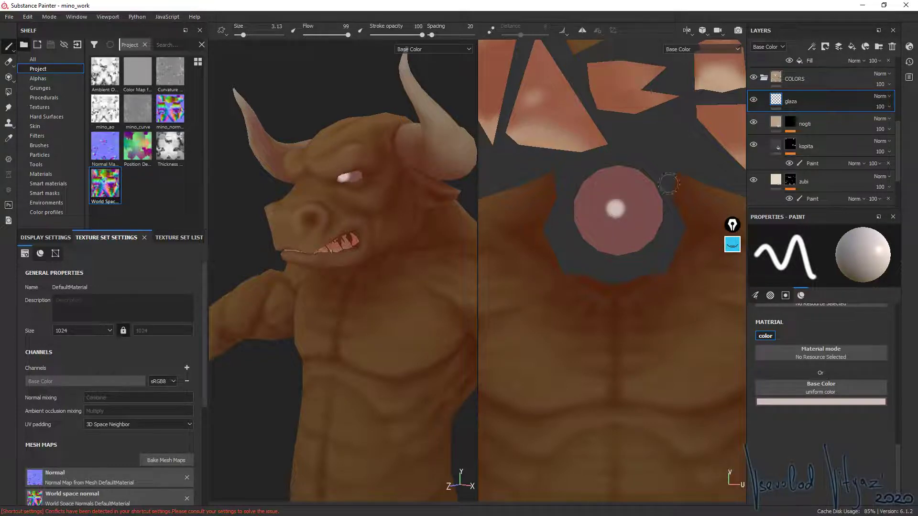
click(8, 108)
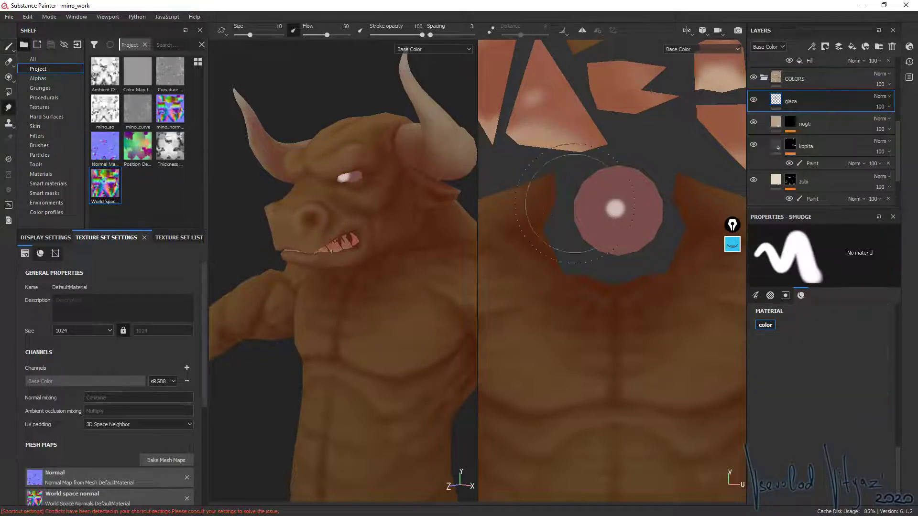
- Set Smudge alignment to UV and smear the eye highlight up and right
drag(573, 203, 623, 212)
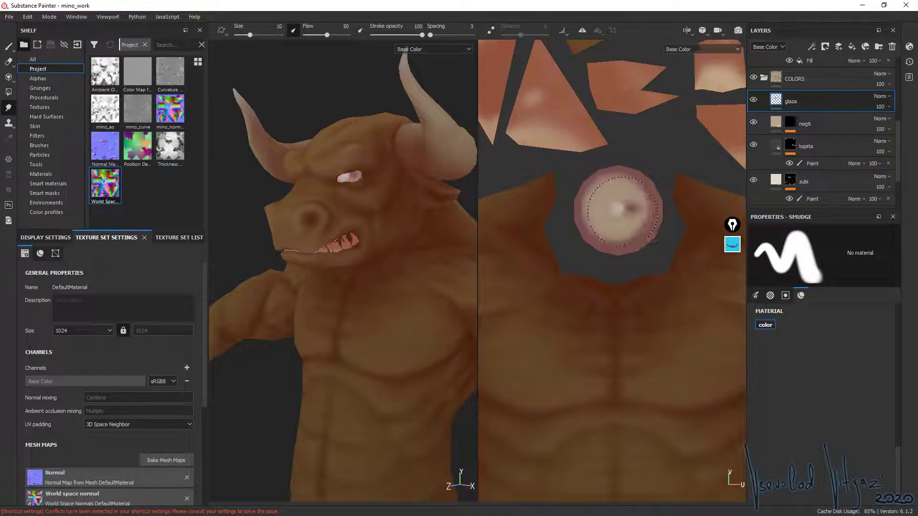
key(ctrl+z)
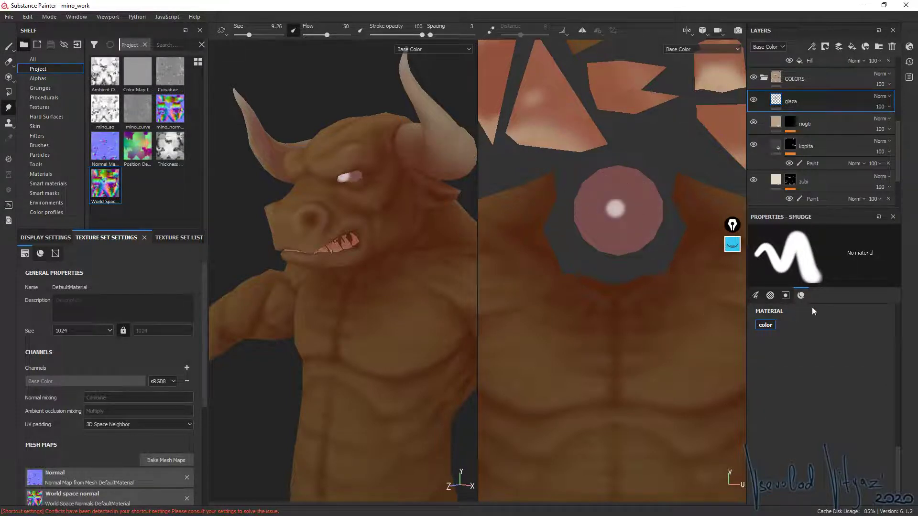
drag(898, 456, 905, 311)
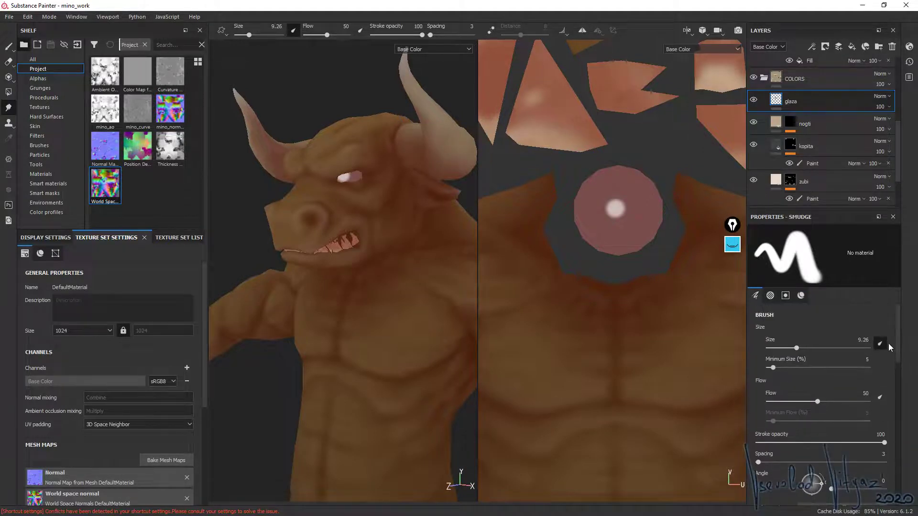
scroll(889, 330, down, 2)
scroll(880, 335, down, 2)
scroll(870, 344, down, 3)
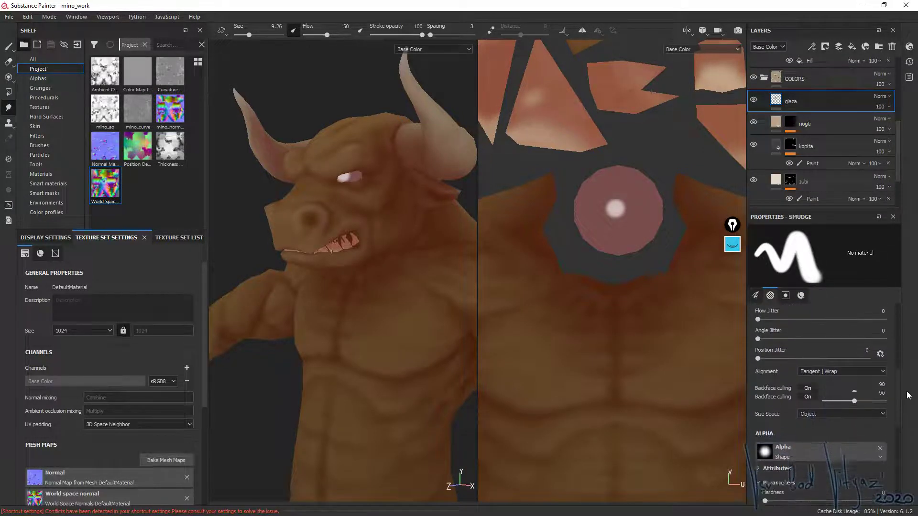
scroll(851, 356, down, 2)
click(841, 356)
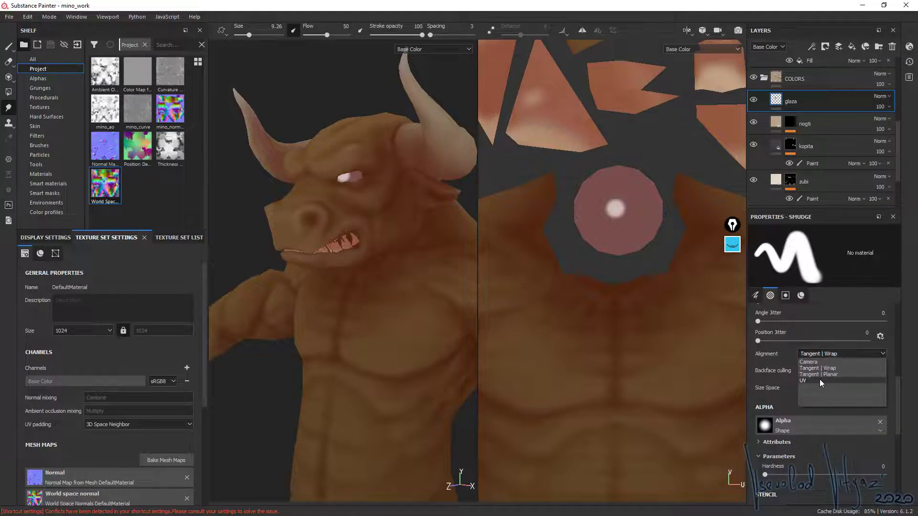
click(819, 380)
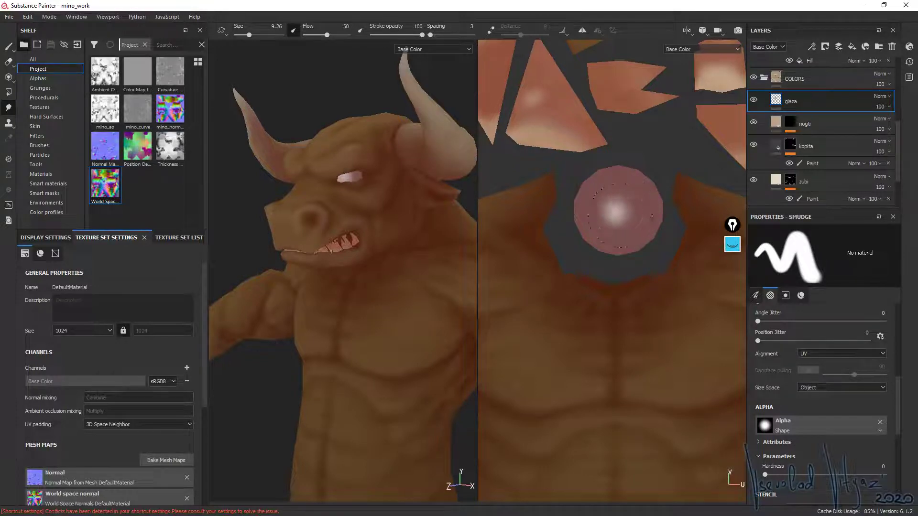
drag(616, 210, 630, 191)
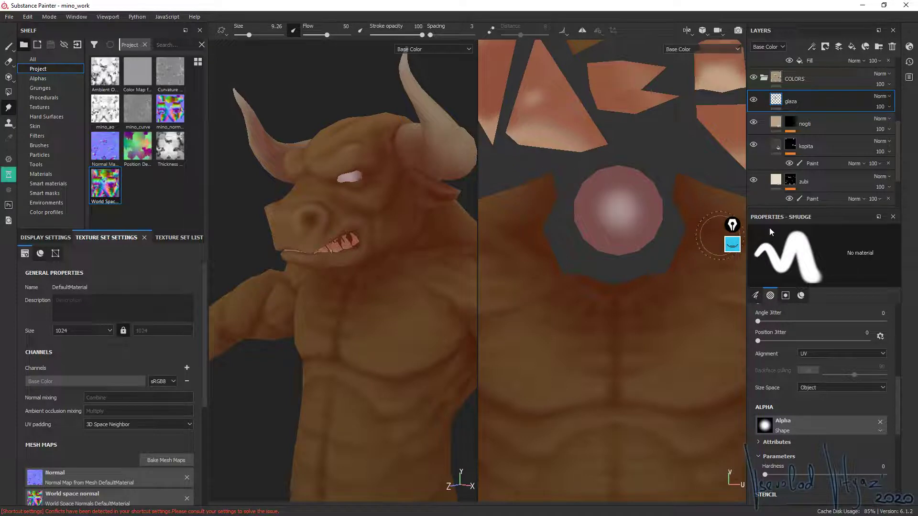
- Switch to a size 0.47 paint brush with a near-black colour for the pupil
key(1)
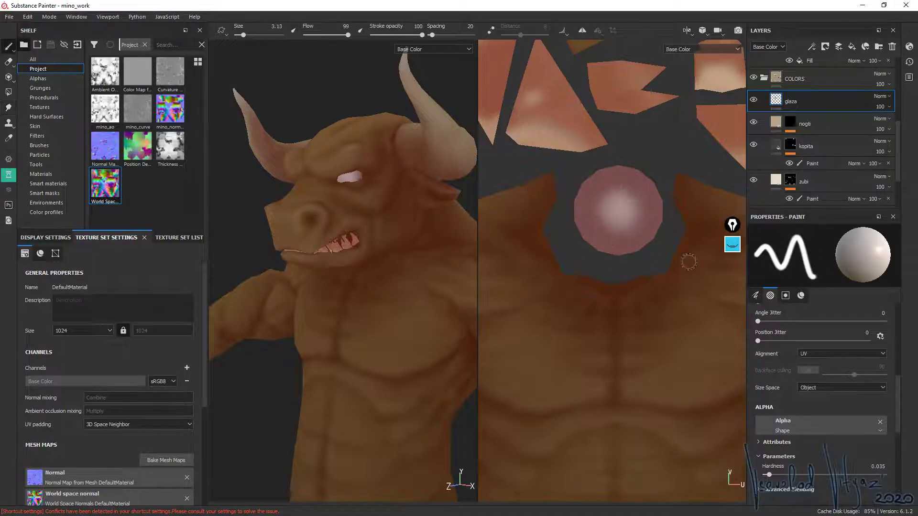
ctrl+right_drag(645, 217, 610, 218)
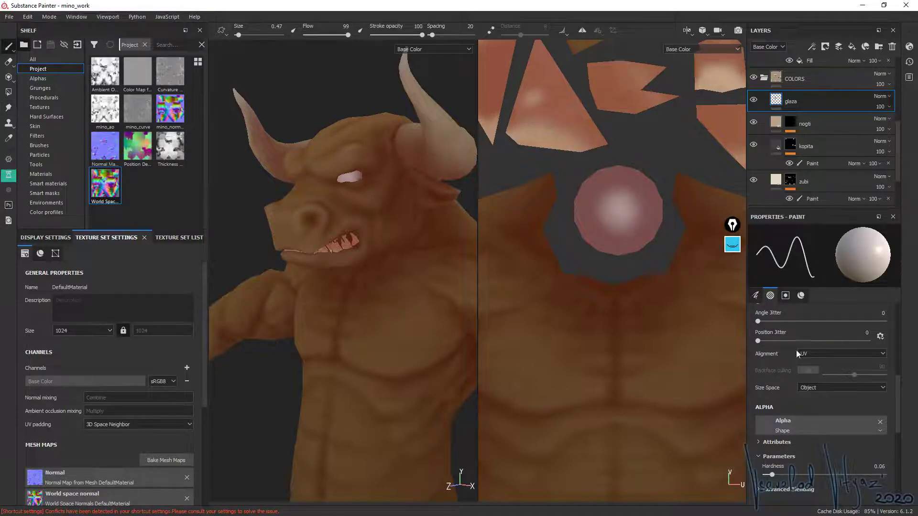
key(p)
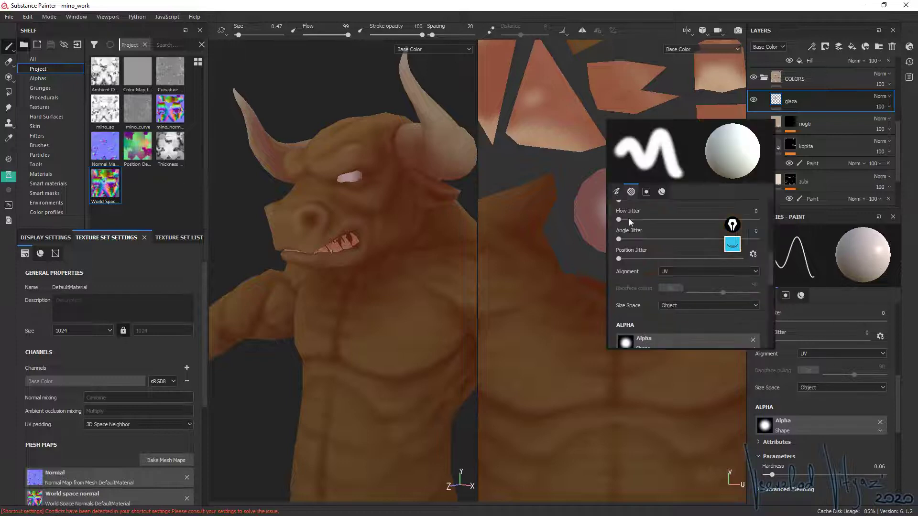
scroll(771, 260, down, 5)
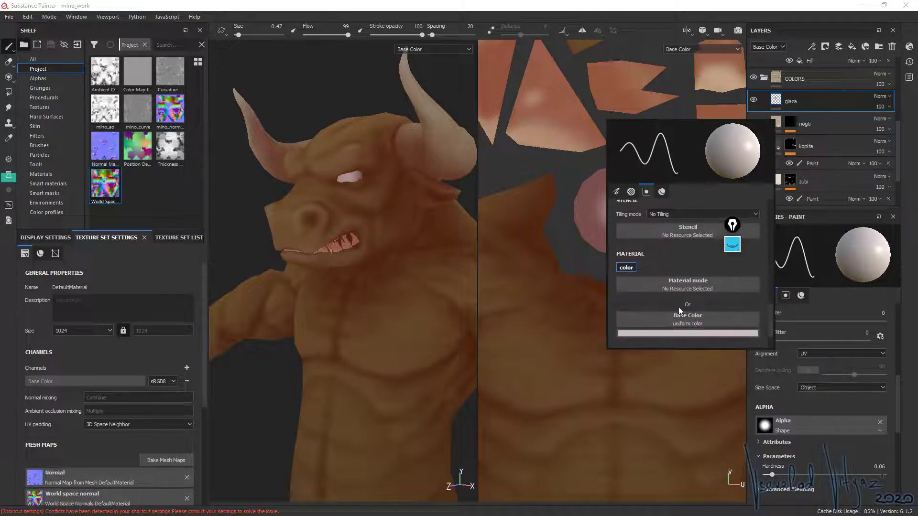
click(679, 334)
drag(689, 371, 676, 415)
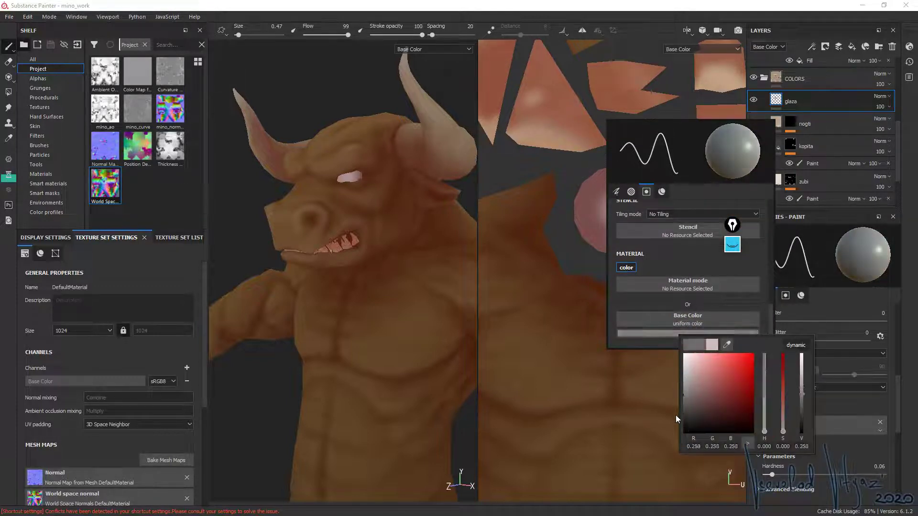
click(613, 230)
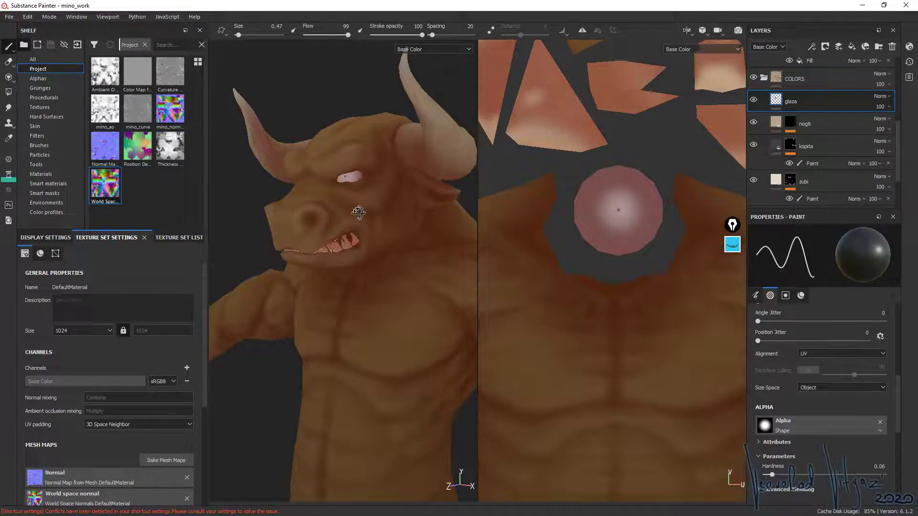
- Orbit the model to a frontal three-quarter view of the head and body
alt+drag(358, 212, 487, 219)
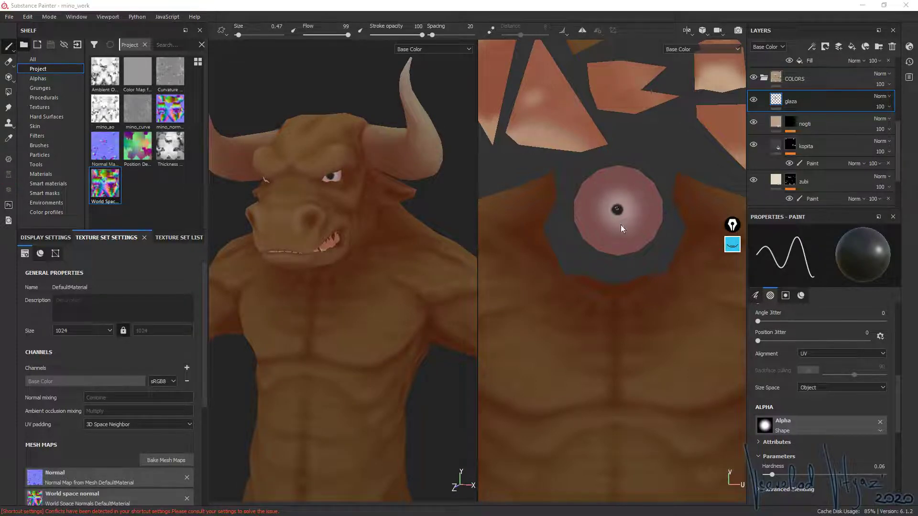
scroll(356, 265, down, 2)
scroll(356, 265, down, 2)
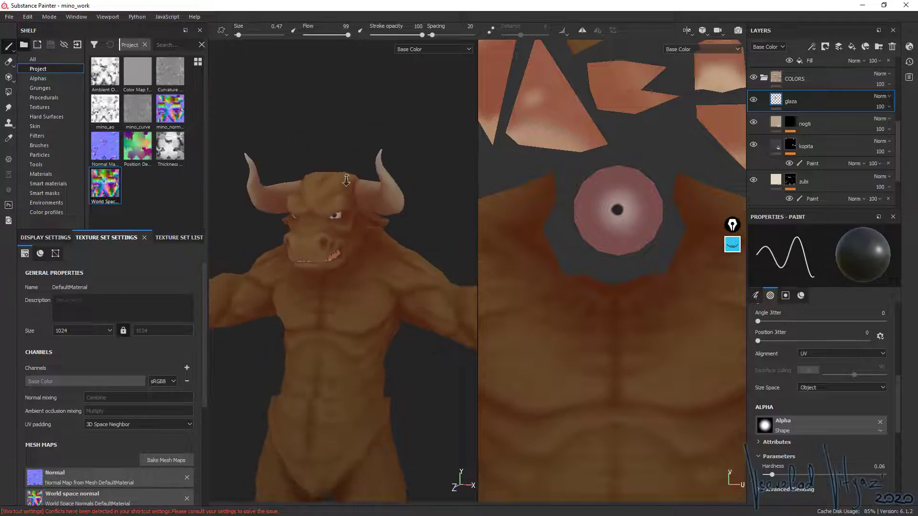
mouse_move(348, 291)
alt+mouse_down()
mouse_move(256, 311)
mouse_move(317, 287)
mouse_move(296, 291)
alt+mouse_up()
alt+drag(370, 304, 377, 245)
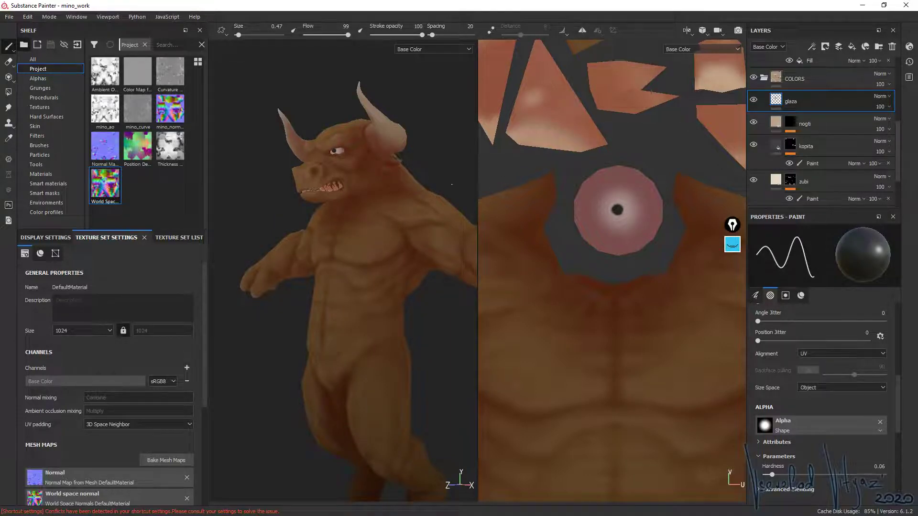
drag(898, 126, 899, 99)
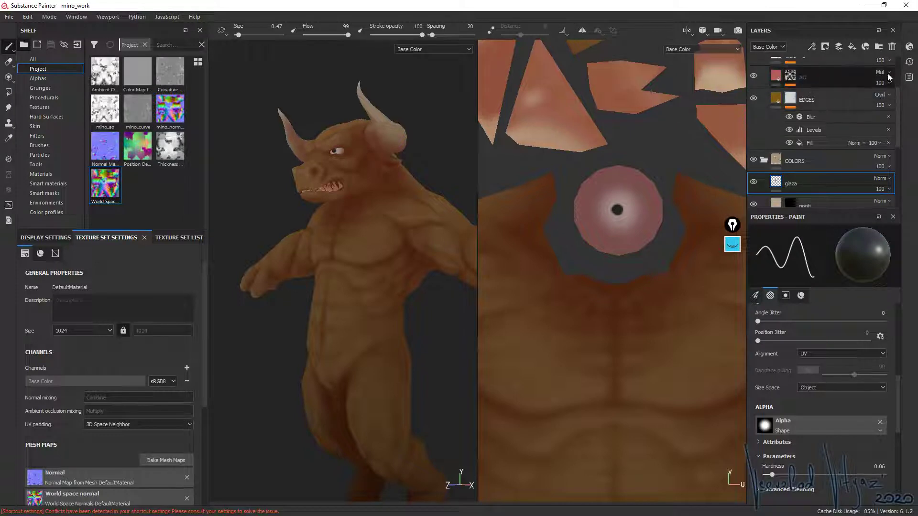
drag(898, 101, 898, 72)
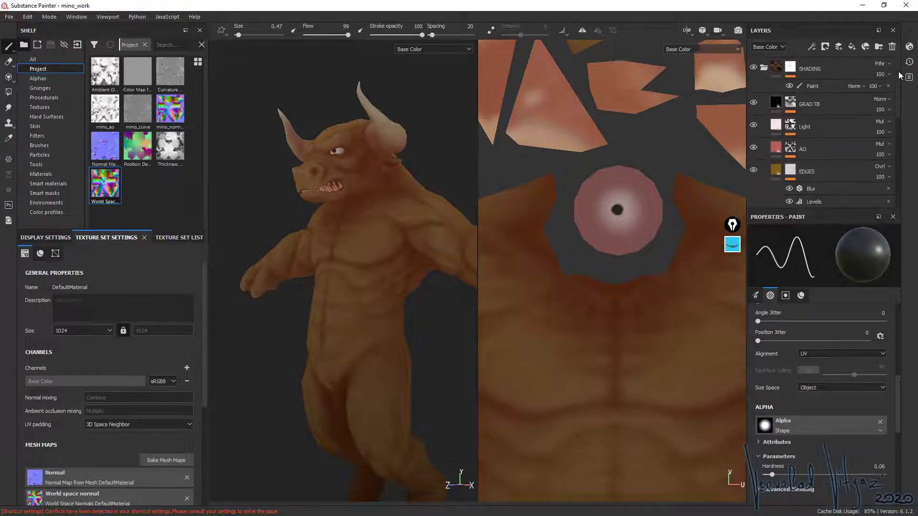
- Select the SHADING folder's mask and shift the UV view to show more islands
click(789, 70)
scroll(649, 220, down, 2)
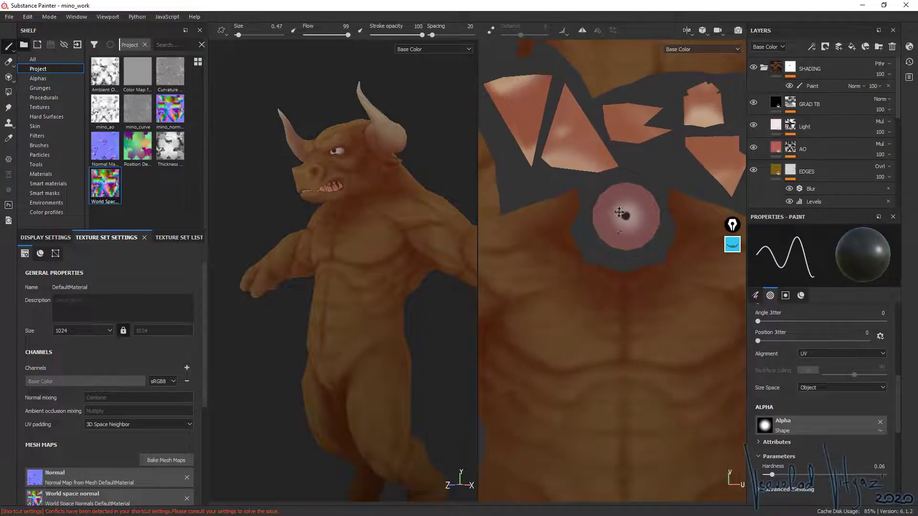
middle_drag(636, 215, 635, 197)
scroll(635, 239, down, 1)
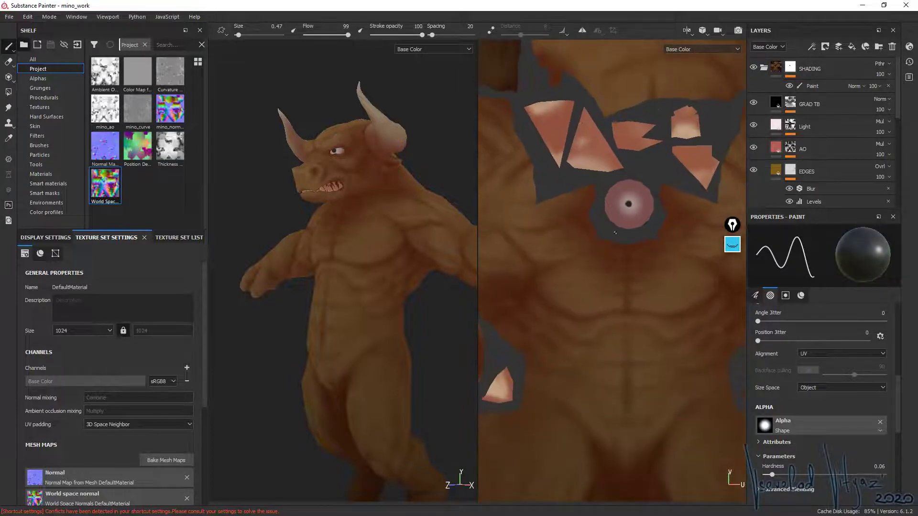
scroll(593, 222, down, 1)
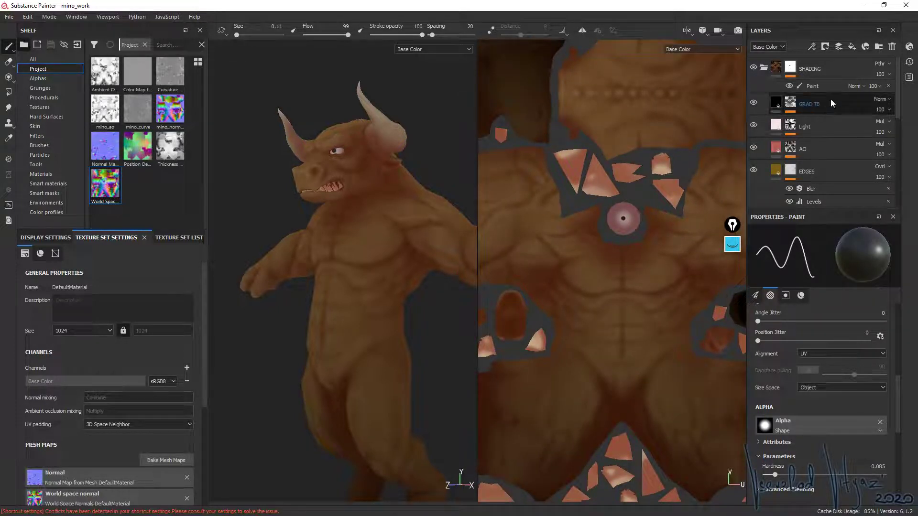
- Collapse SHADING, select the glaza layer, and reframe the whole model facing the camera
click(763, 67)
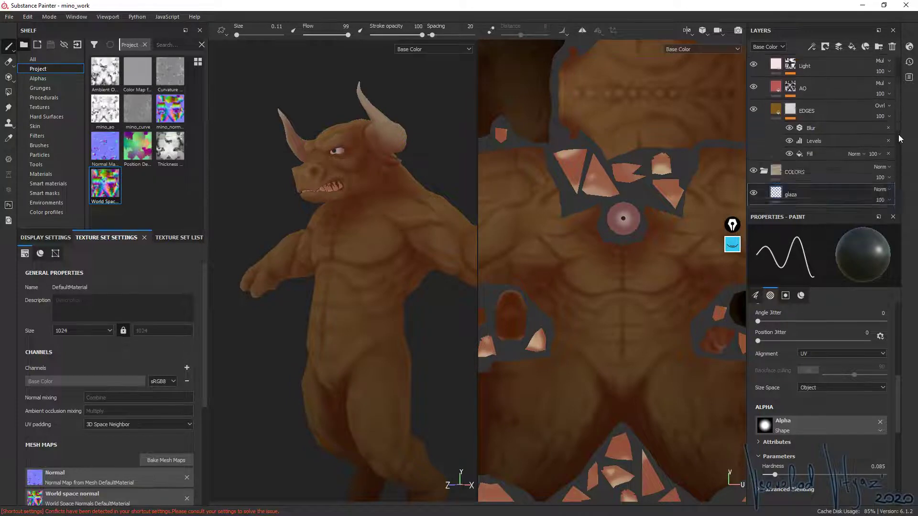
click(803, 138)
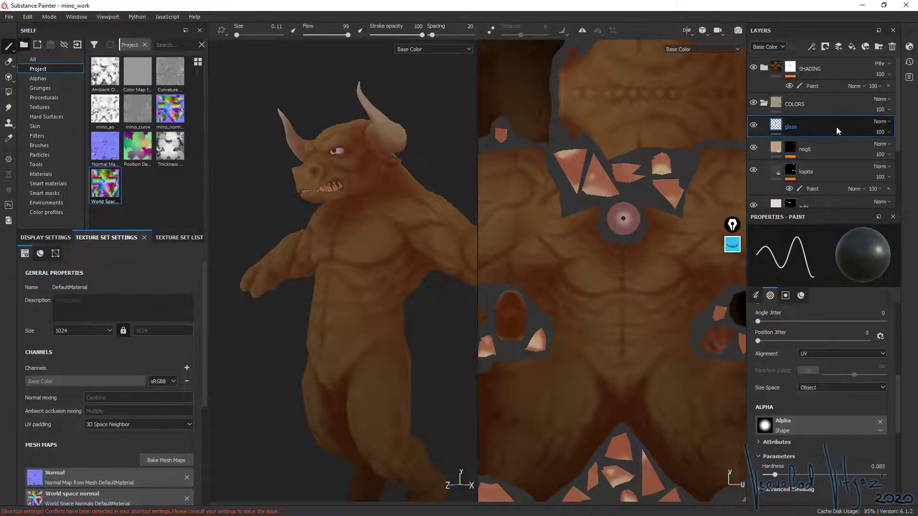
double_click(791, 127)
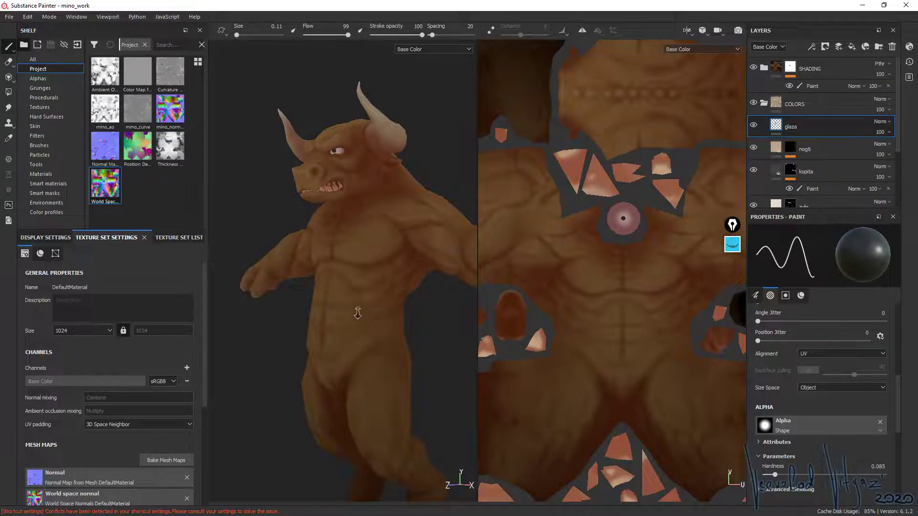
alt+right_drag(357, 313, 357, 287)
alt+middle_drag(369, 295, 320, 196)
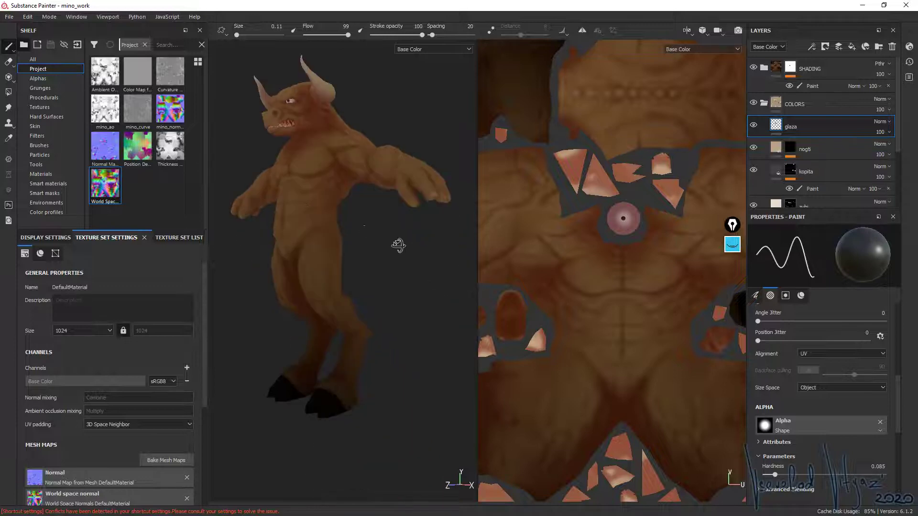
mouse_move(398, 245)
alt+mouse_down()
mouse_move(404, 254)
mouse_move(421, 225)
alt+mouse_up()
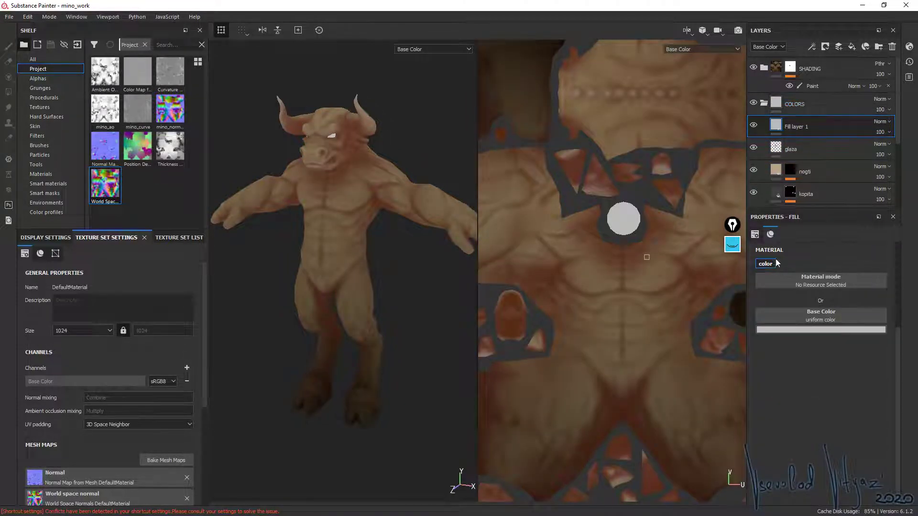
- Give Fill layer 1 a black mask whose Fill effect uses the Thickness map as grayscale
right_click(775, 127)
click(816, 141)
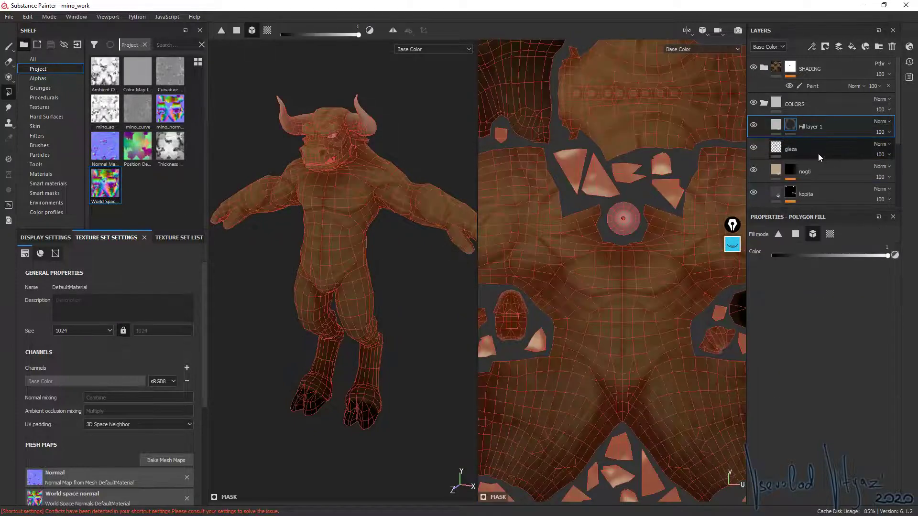
right_click(789, 124)
click(822, 335)
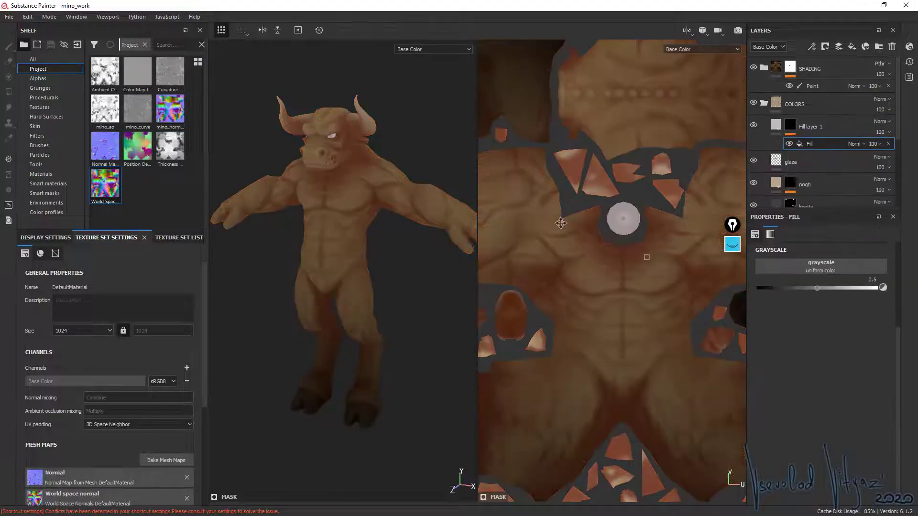
drag(169, 148, 791, 263)
alt+drag(334, 258, 363, 251)
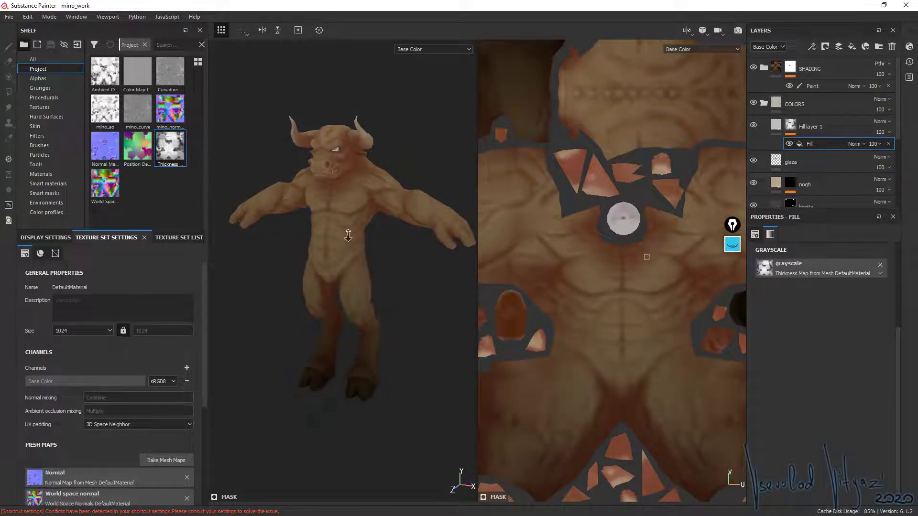
alt+click(790, 125)
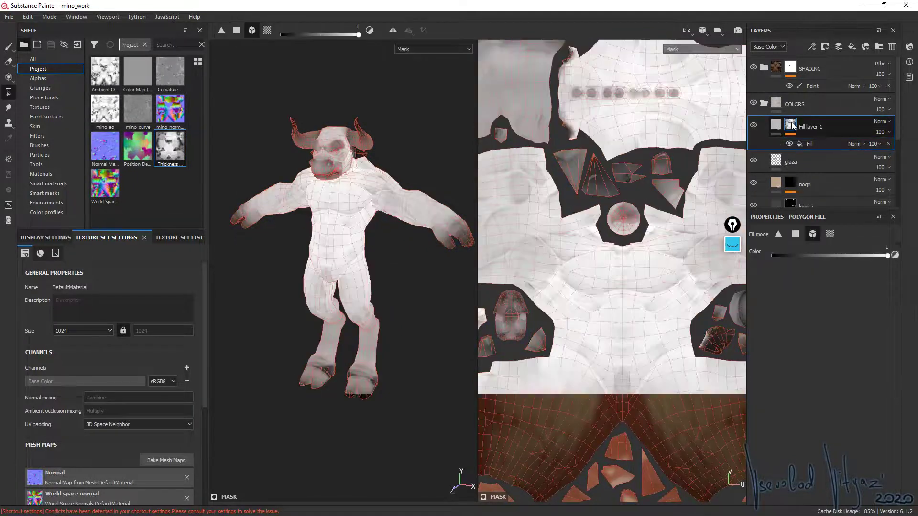
click(775, 125)
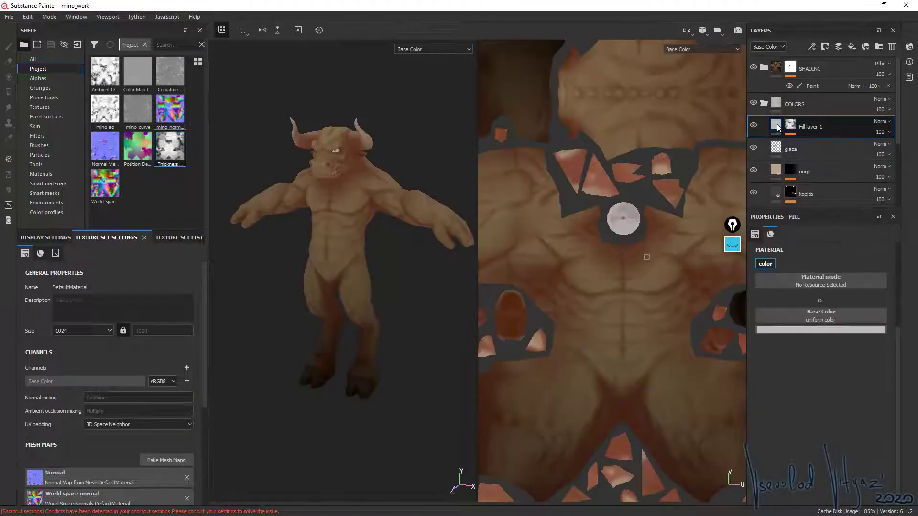
click(796, 330)
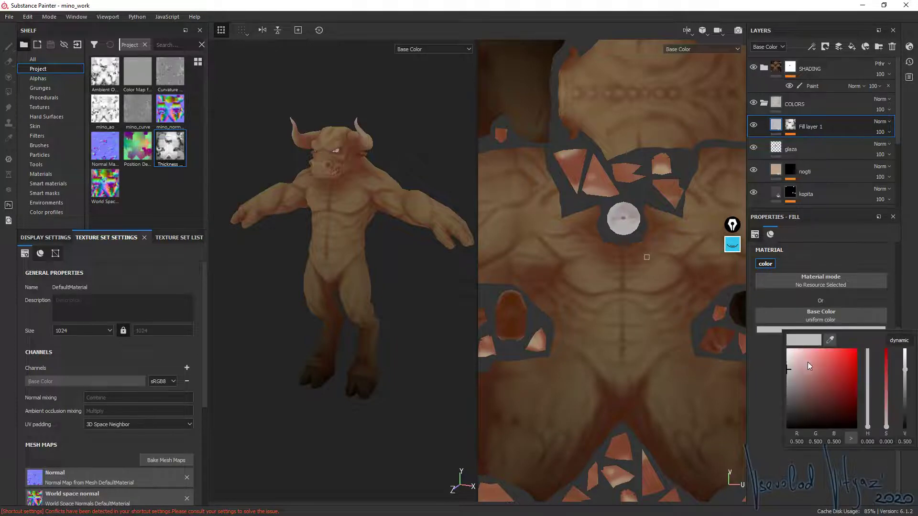
- Make Fill layer 1 red, add Levels to its mask, and orbit to check horns and hands
drag(807, 362, 824, 364)
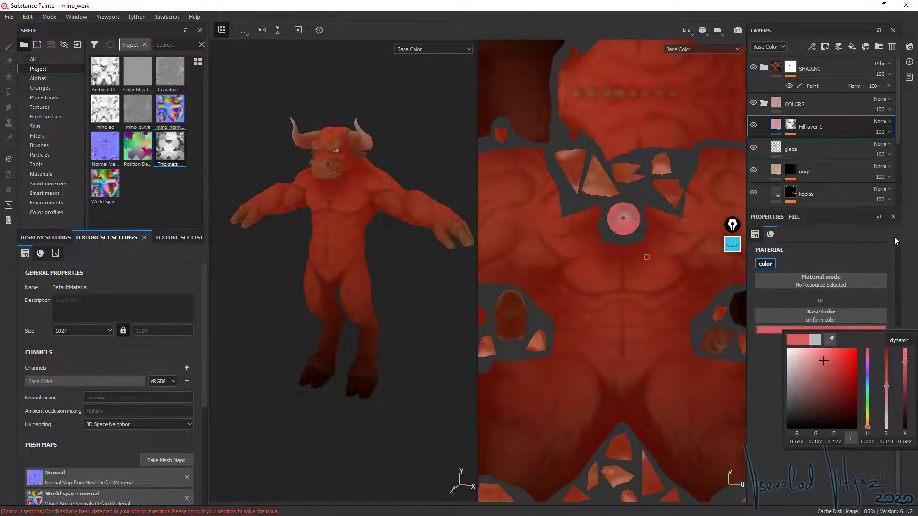
click(791, 131)
click(809, 144)
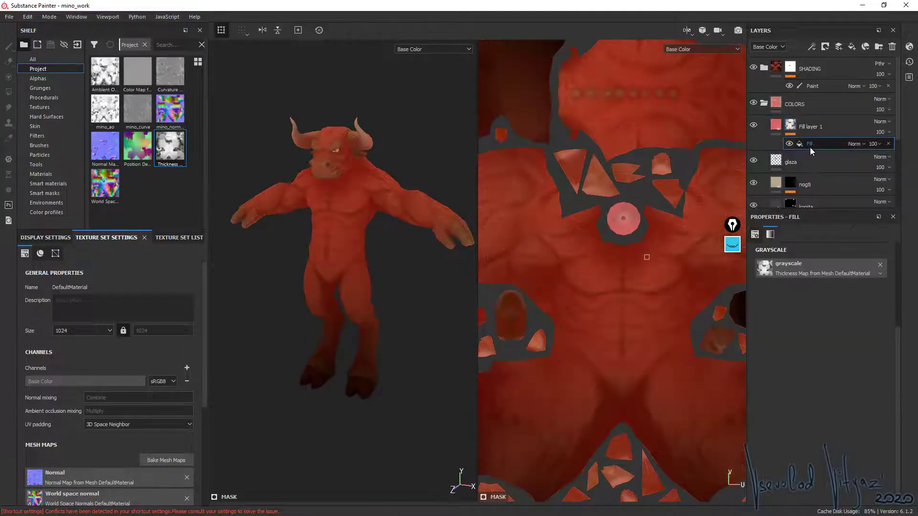
right_click(813, 145)
click(848, 186)
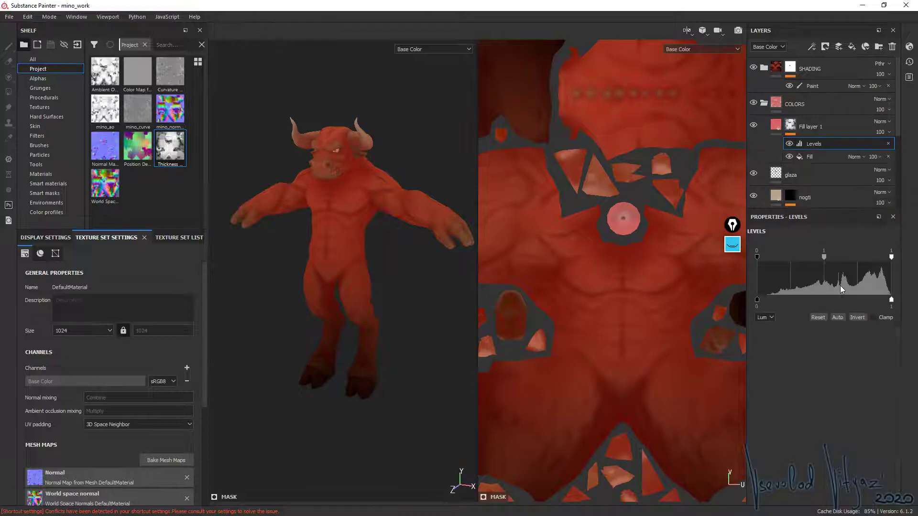
mouse_move(440, 245)
alt+mouse_down()
mouse_move(372, 226)
mouse_move(387, 172)
mouse_move(367, 241)
mouse_move(375, 243)
alt+mouse_up()
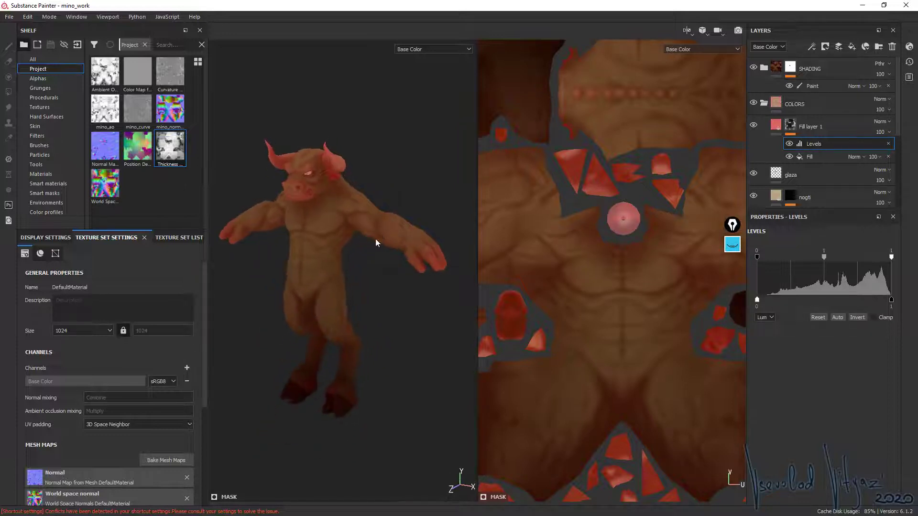
mouse_move(337, 181)
alt+mouse_down()
mouse_move(397, 191)
mouse_move(311, 284)
mouse_move(404, 191)
mouse_move(389, 194)
mouse_move(424, 170)
mouse_move(369, 225)
mouse_move(395, 209)
mouse_move(348, 144)
mouse_move(396, 272)
alt+mouse_up()
mouse_move(392, 225)
alt+mouse_down()
mouse_move(359, 216)
mouse_move(330, 232)
mouse_move(376, 240)
mouse_move(334, 205)
mouse_move(424, 203)
mouse_move(414, 149)
mouse_move(421, 153)
alt+mouse_up()
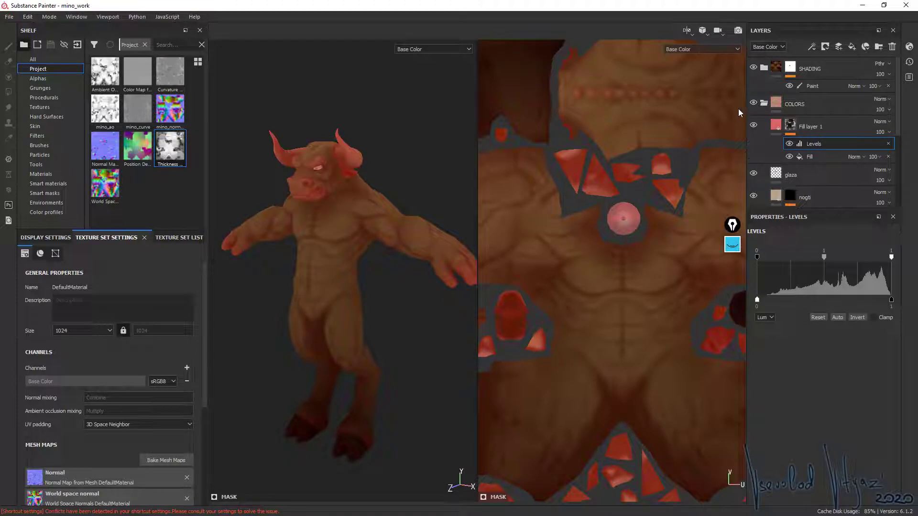
- Set Fill layer 1's blend mode to Multiply and toggle it to compare with the skin
click(776, 128)
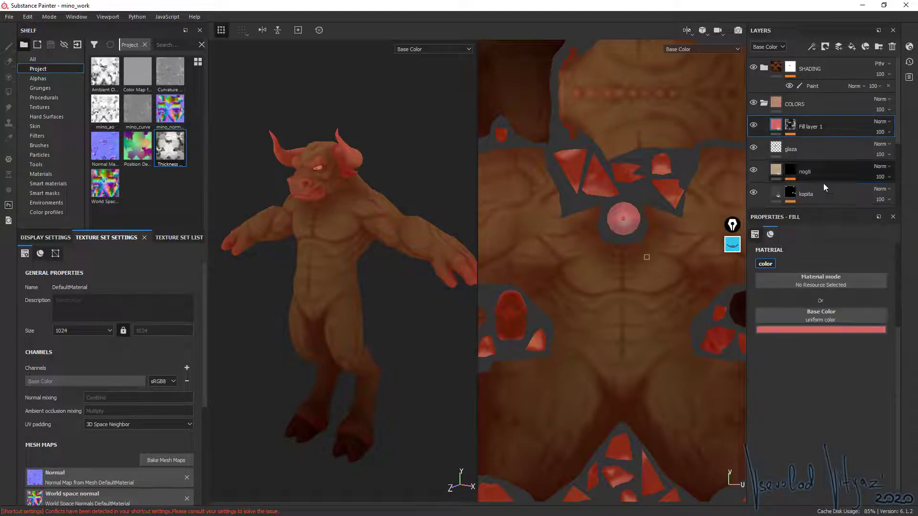
click(824, 330)
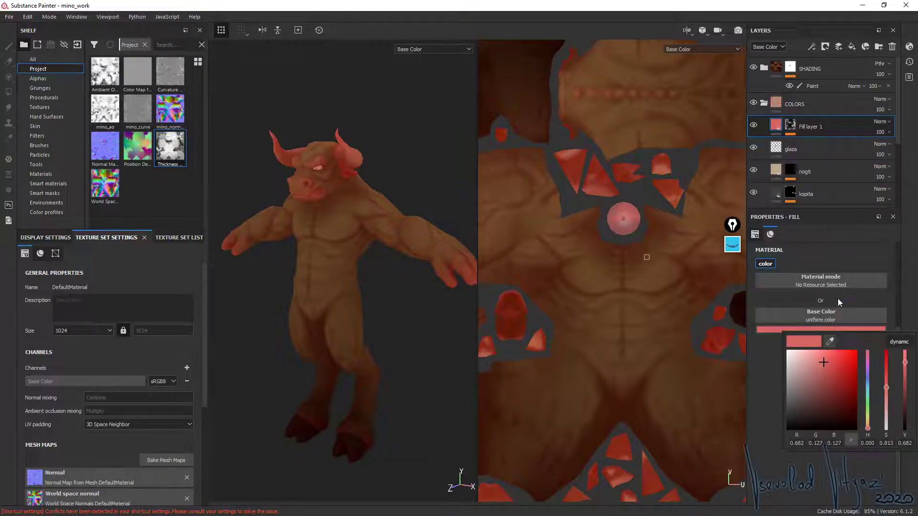
click(880, 122)
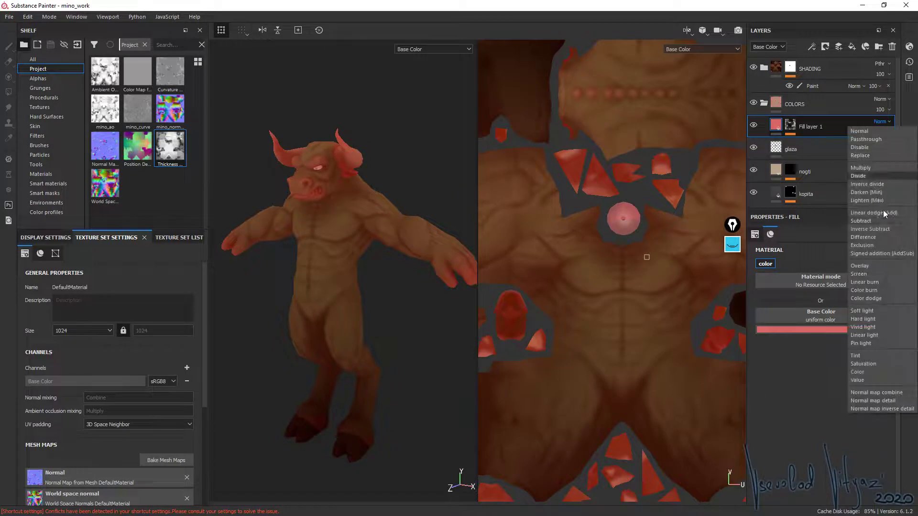
click(860, 167)
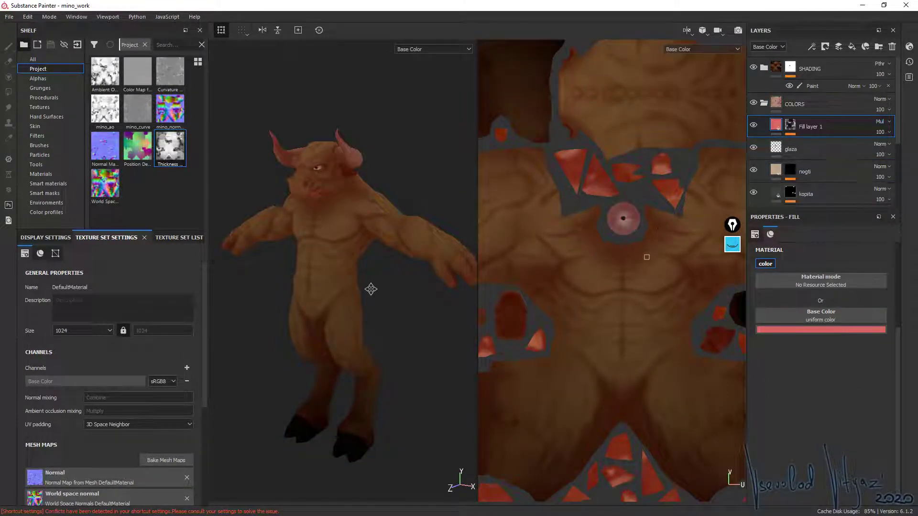
mouse_move(370, 289)
alt+mouse_down()
mouse_move(406, 312)
mouse_move(436, 285)
mouse_move(311, 308)
mouse_move(352, 297)
mouse_move(342, 229)
mouse_move(353, 193)
mouse_move(374, 198)
mouse_move(371, 278)
mouse_move(423, 286)
alt+mouse_up()
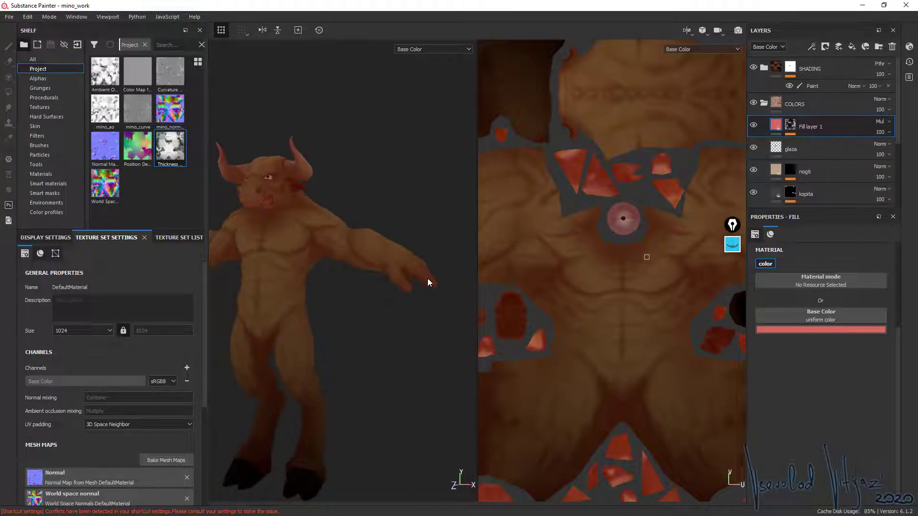
mouse_move(399, 325)
alt+mouse_down()
mouse_move(340, 365)
mouse_move(366, 340)
alt+mouse_up()
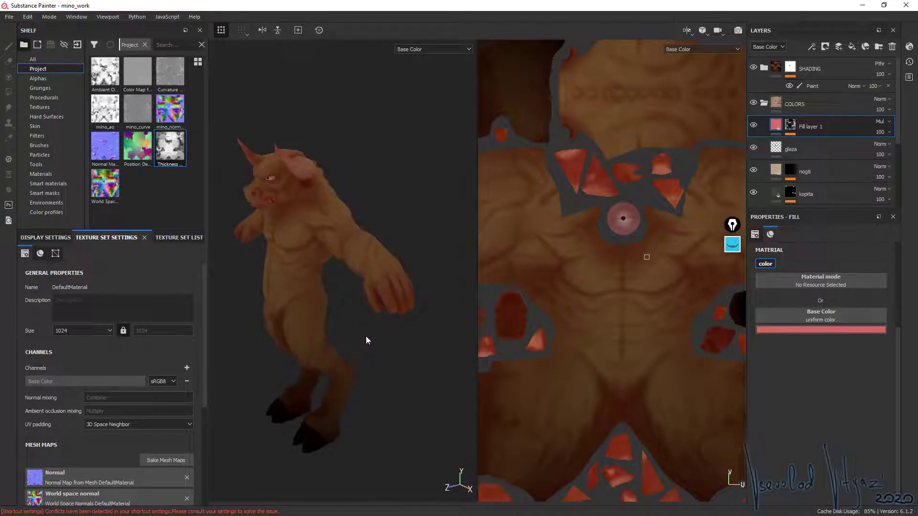
click(753, 125)
click(754, 126)
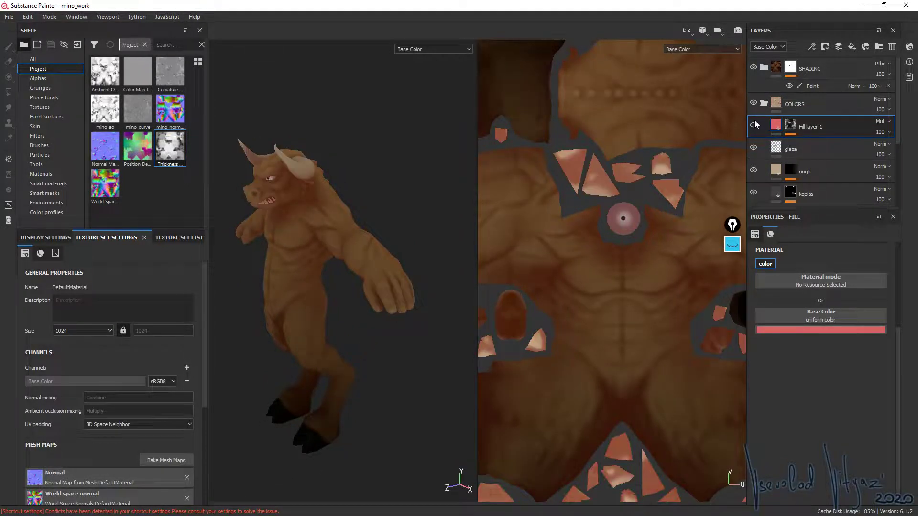
click(754, 125)
- Zoom in on the head and add a Levels effect to Fill layer 1's mask
alt+drag(276, 249, 372, 311)
mouse_move(373, 311)
alt+right_down()
mouse_move(473, 371)
mouse_move(425, 178)
alt+right_up()
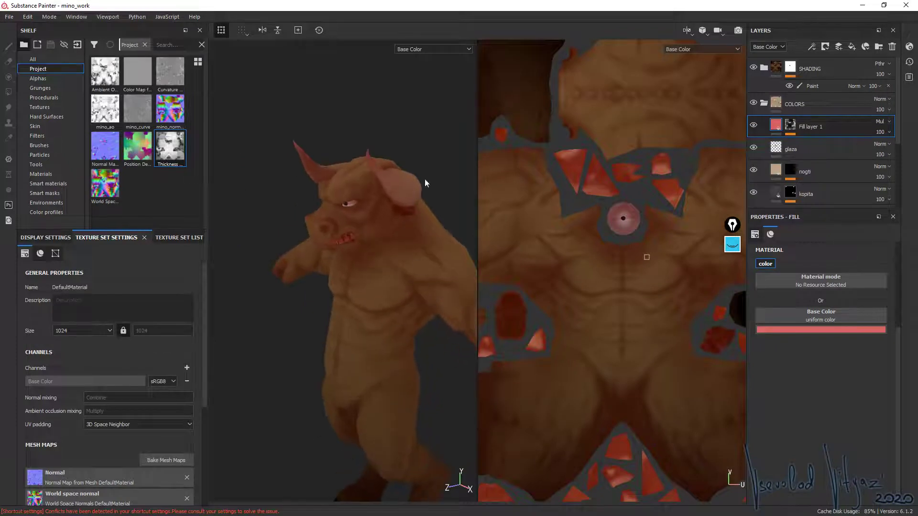
alt+drag(424, 179, 431, 112)
alt+right_drag(418, 128, 448, 325)
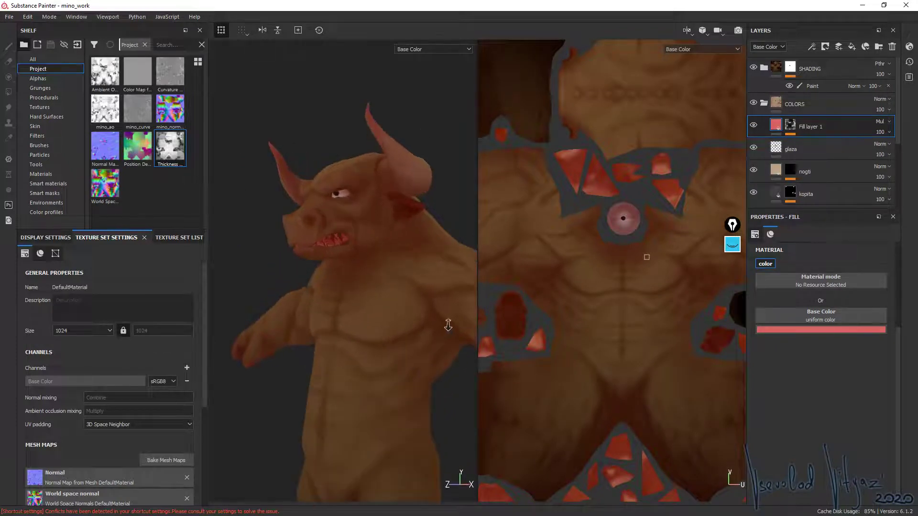
alt+middle_drag(423, 196, 396, 226)
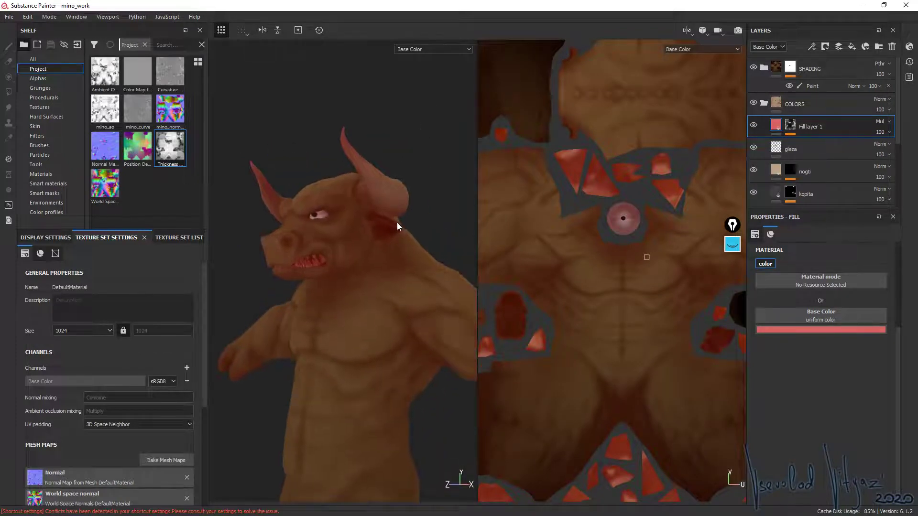
right_click(790, 125)
click(822, 142)
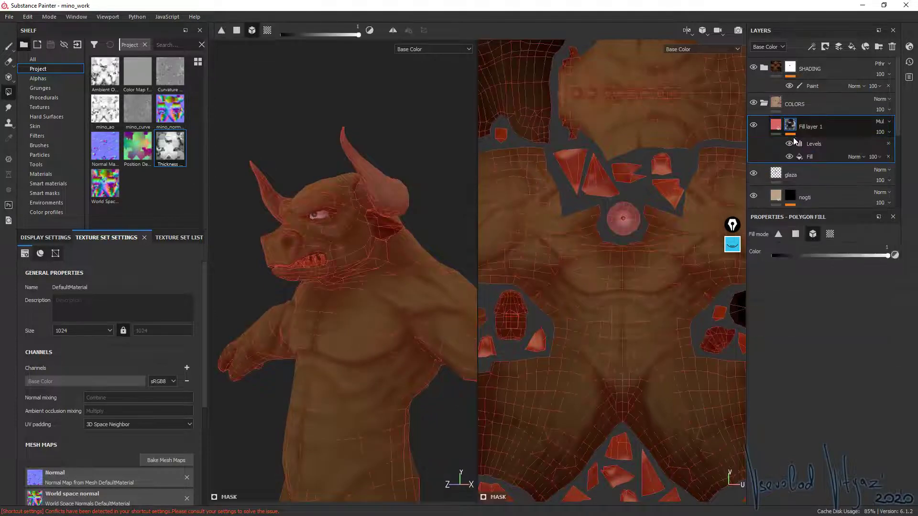
- Add a Paint effect to the mask and set up a symmetric, size 5.5 Artistic Brush
right_click(822, 143)
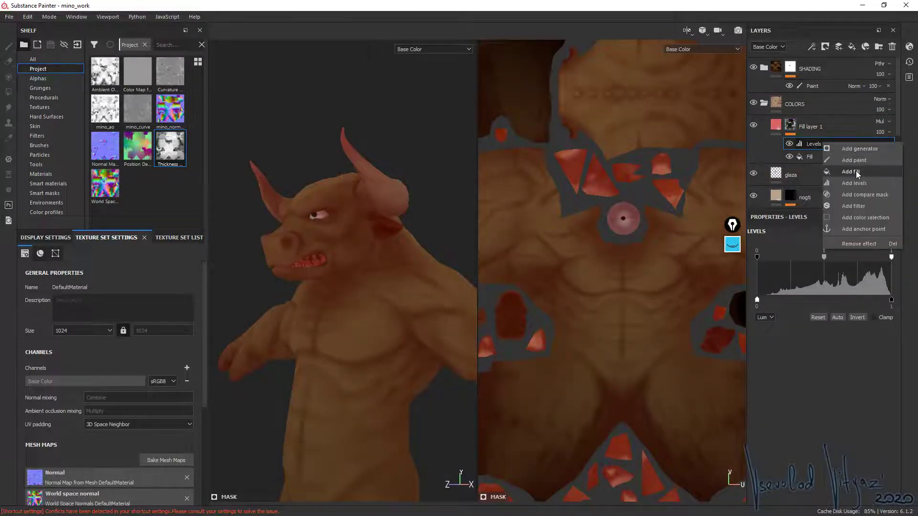
click(854, 159)
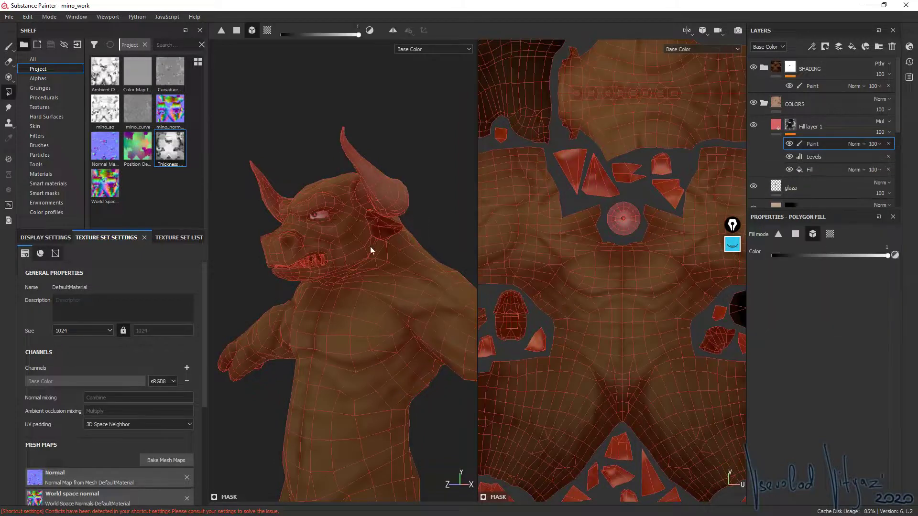
alt+drag(432, 219, 405, 198)
key(1)
click(585, 30)
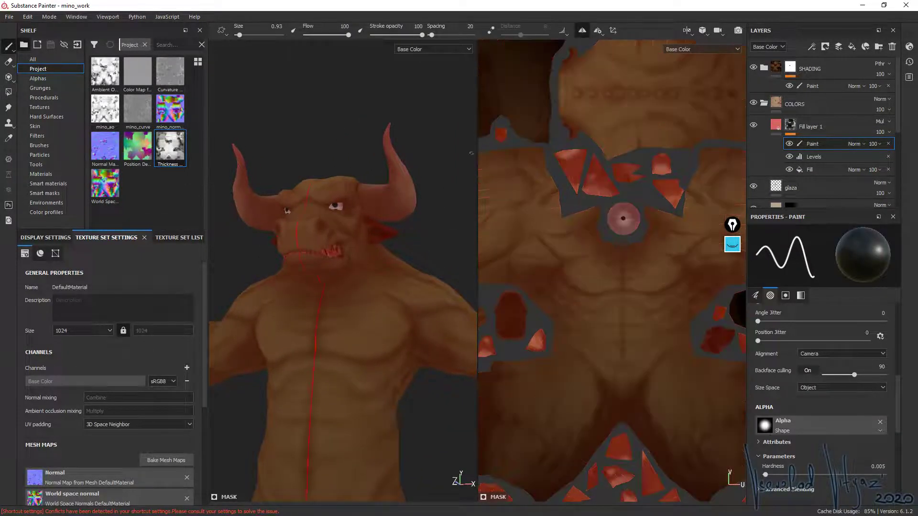
ctrl+right_drag(390, 233, 399, 233)
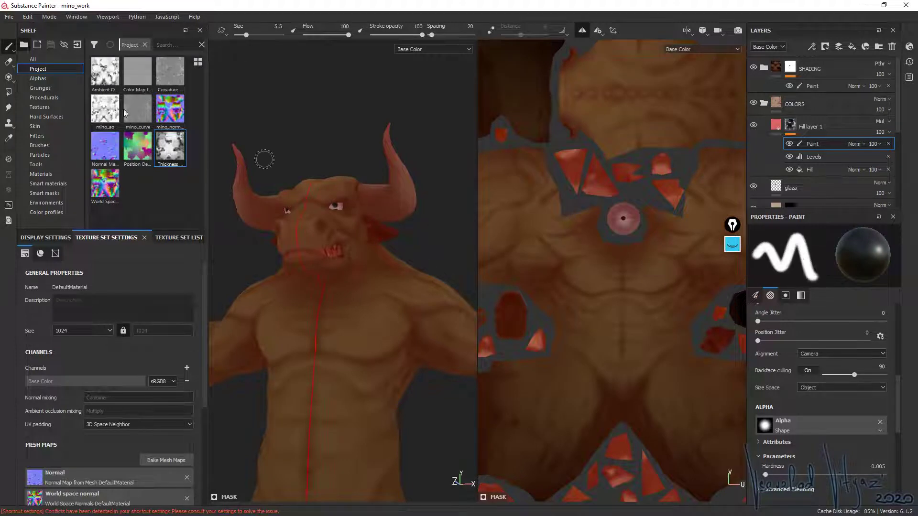
click(48, 146)
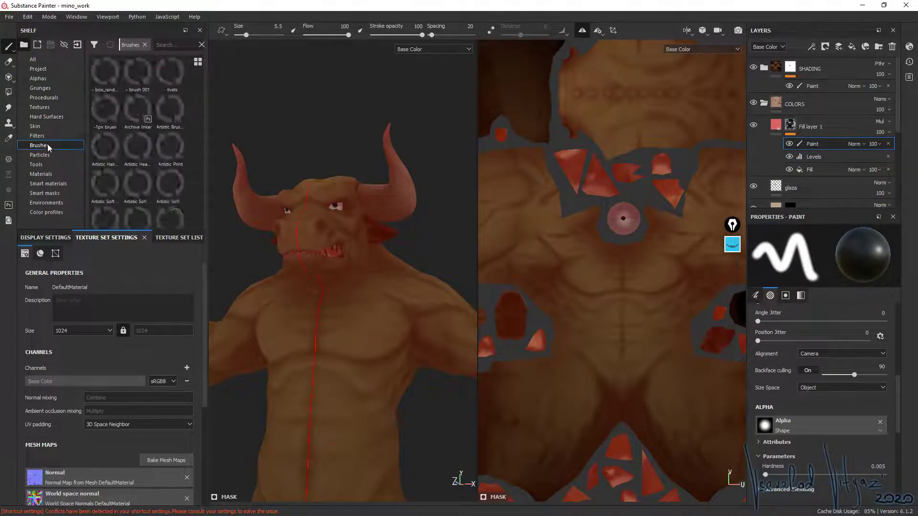
click(170, 110)
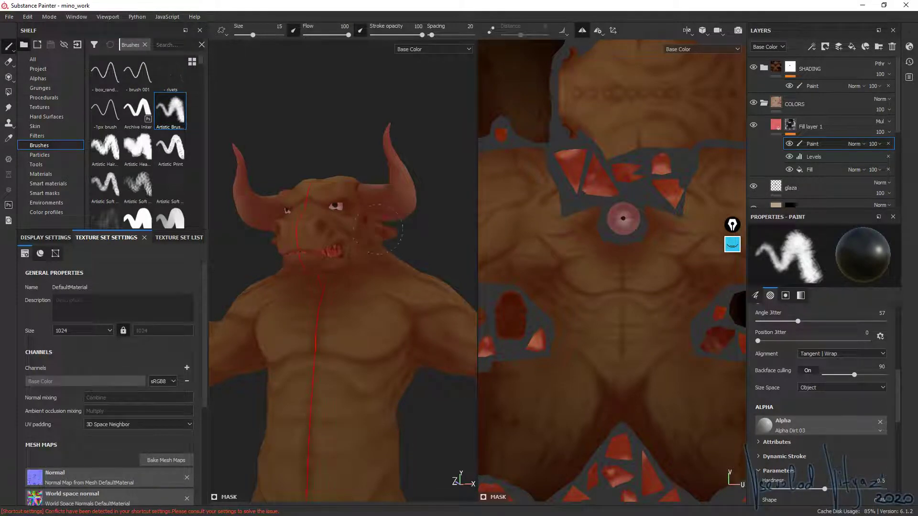
- Paint a lighter tone along both horns, then lower the brush flow to 19
mouse_move(392, 212)
mouse_down()
mouse_move(396, 186)
mouse_move(380, 133)
mouse_up()
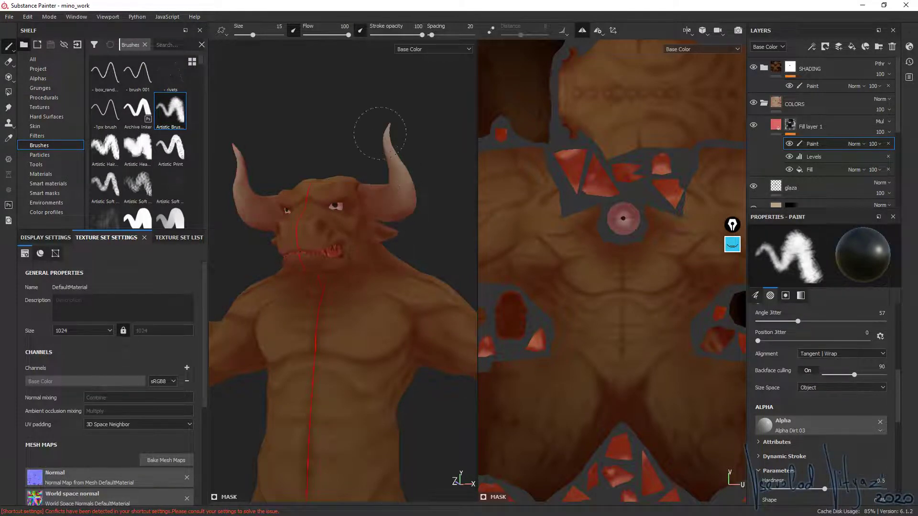
alt+drag(408, 196, 313, 193)
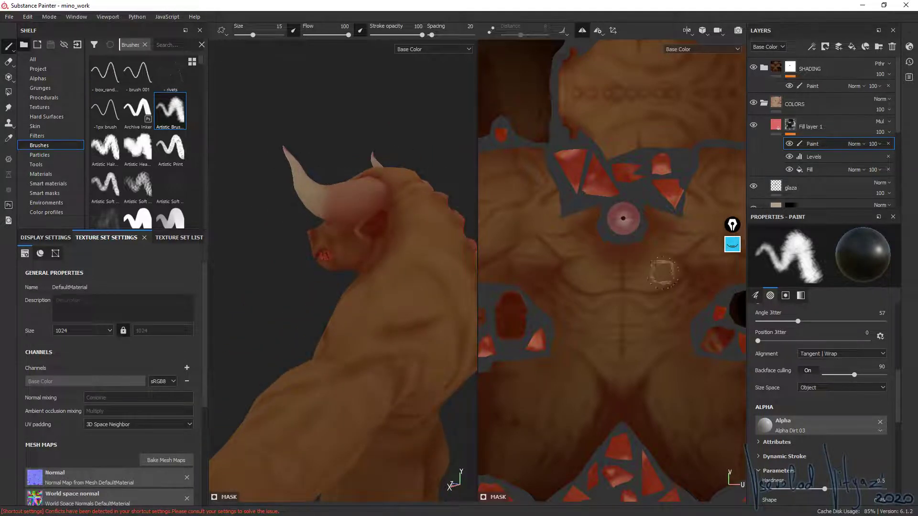
alt+drag(303, 159, 262, 175)
mouse_move(329, 200)
mouse_down()
mouse_move(356, 194)
mouse_move(430, 133)
mouse_move(401, 188)
mouse_move(436, 153)
mouse_up()
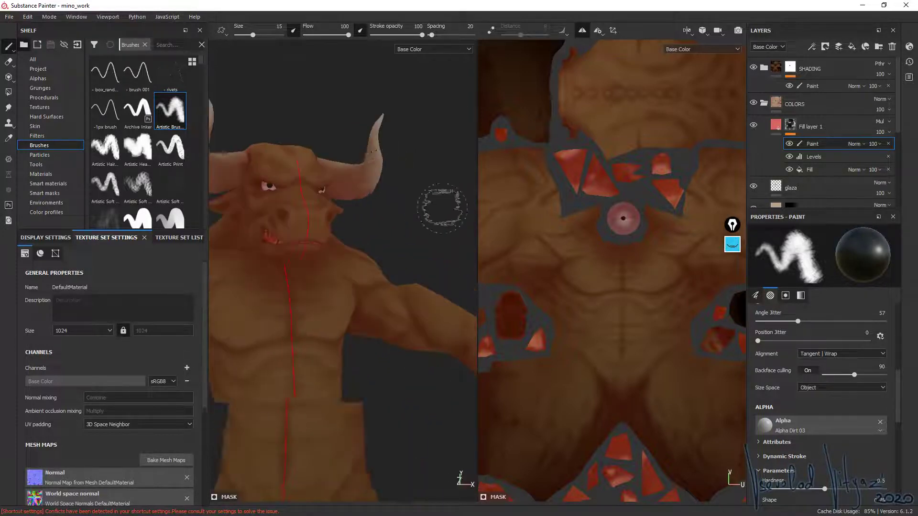
mouse_move(366, 166)
alt+mouse_down()
mouse_move(344, 153)
mouse_move(364, 144)
mouse_move(344, 150)
mouse_move(373, 147)
alt+mouse_up()
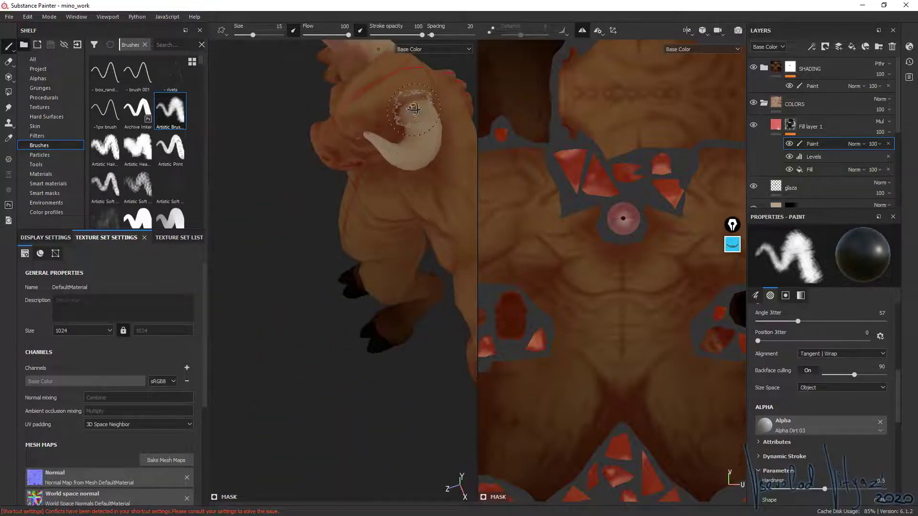
mouse_move(413, 109)
alt+mouse_down()
mouse_move(411, 141)
mouse_move(401, 143)
mouse_move(431, 153)
mouse_move(397, 143)
alt+mouse_up()
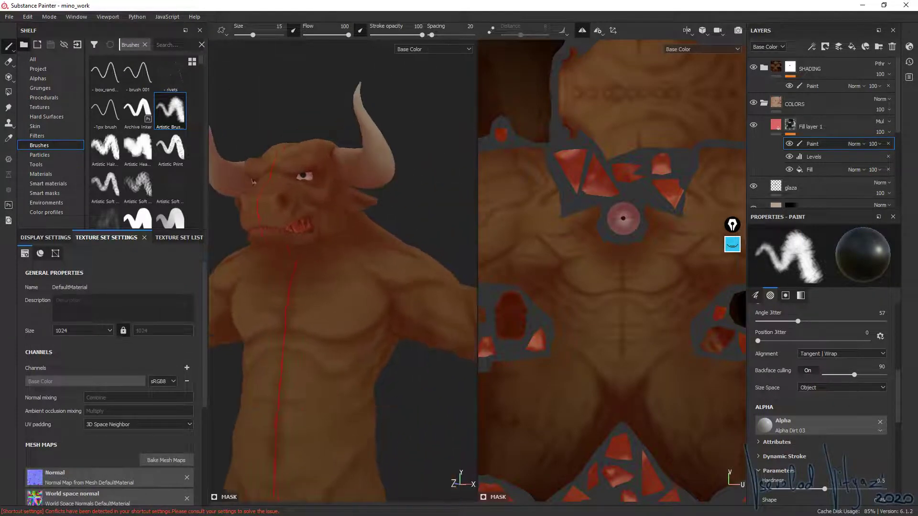
scroll(409, 203, up, 2)
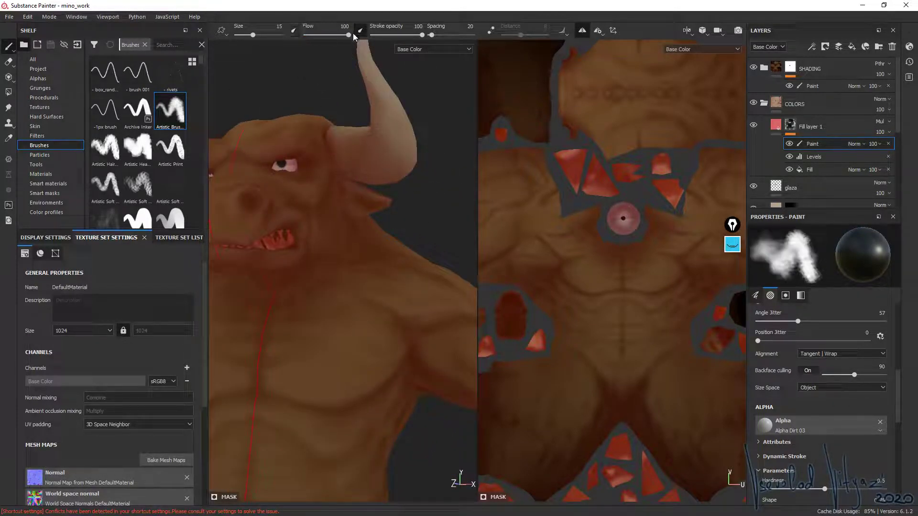
drag(353, 36, 313, 35)
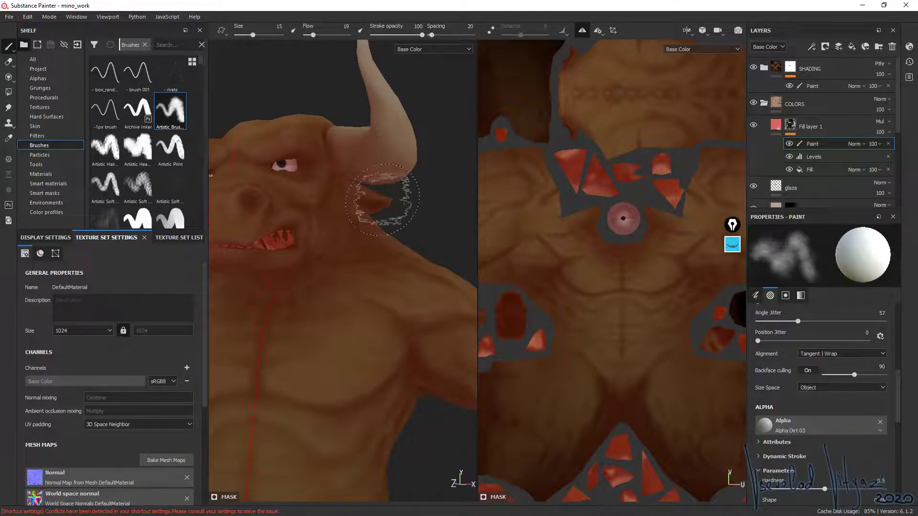
- Paint dark red around the nostril and cheek, then across both pectorals with a ~22 brush
mouse_move(380, 205)
alt+mouse_down()
mouse_move(390, 185)
mouse_move(372, 205)
mouse_move(400, 194)
mouse_move(286, 165)
alt+mouse_up()
ctrl+right_drag(287, 165, 309, 204)
drag(309, 205, 328, 206)
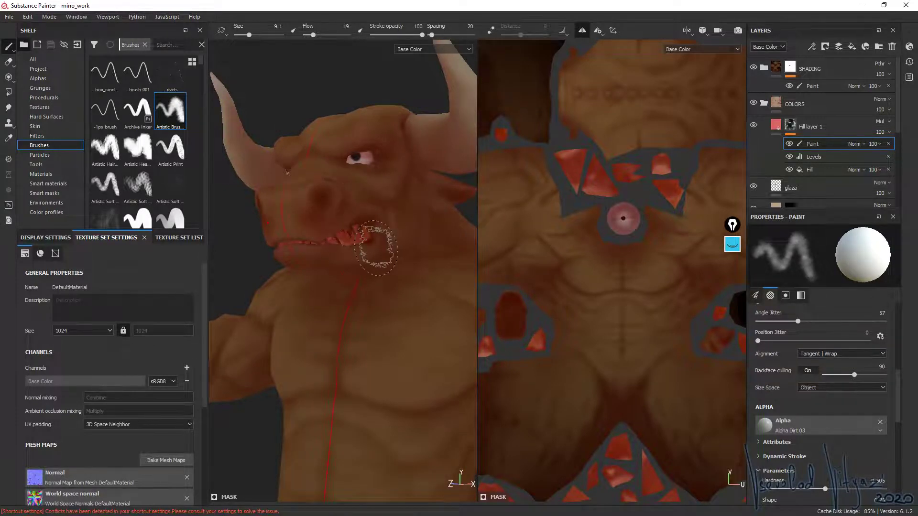
mouse_move(375, 234)
alt+mouse_down()
mouse_move(358, 199)
mouse_move(368, 258)
alt+mouse_up()
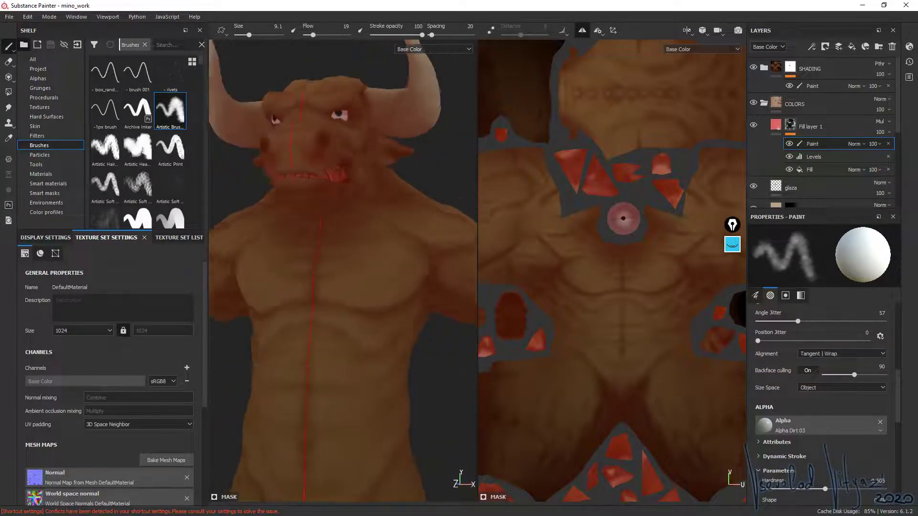
ctrl+right_drag(368, 258, 377, 287)
drag(377, 290, 378, 258)
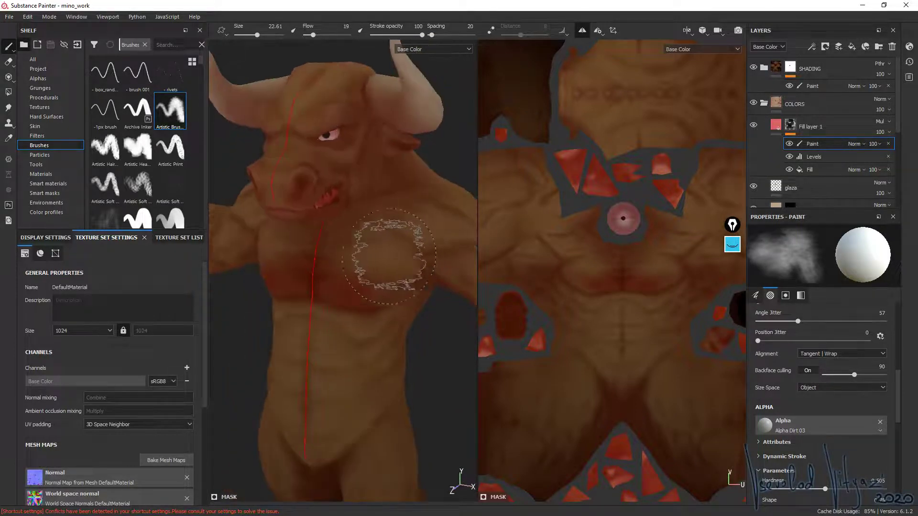
- Check the arm and legs, dabbing darker mottled paint onto the left leg
mouse_move(424, 286)
alt+mouse_down()
mouse_move(369, 273)
mouse_move(332, 235)
alt+mouse_up()
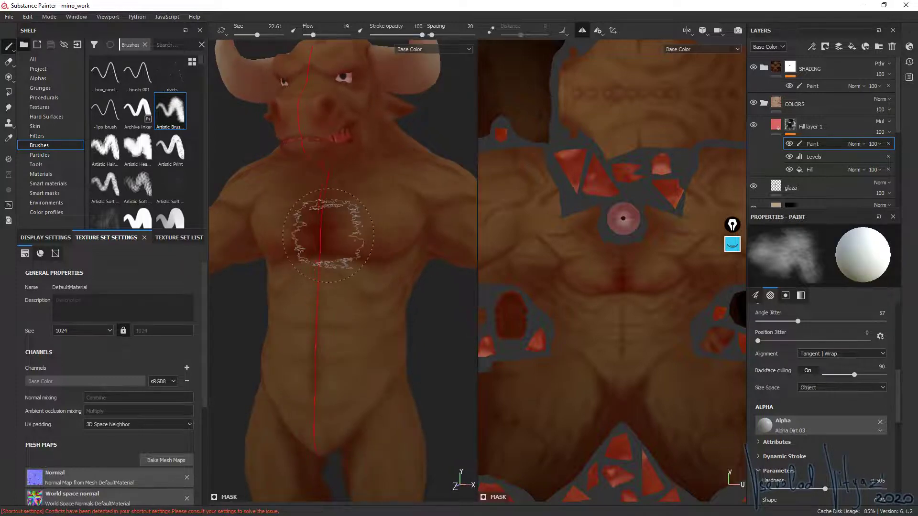
mouse_move(363, 294)
alt+mouse_down()
mouse_move(361, 178)
mouse_move(379, 301)
mouse_move(420, 262)
mouse_move(433, 304)
mouse_move(424, 267)
mouse_move(331, 282)
mouse_move(319, 170)
alt+mouse_up()
key(f)
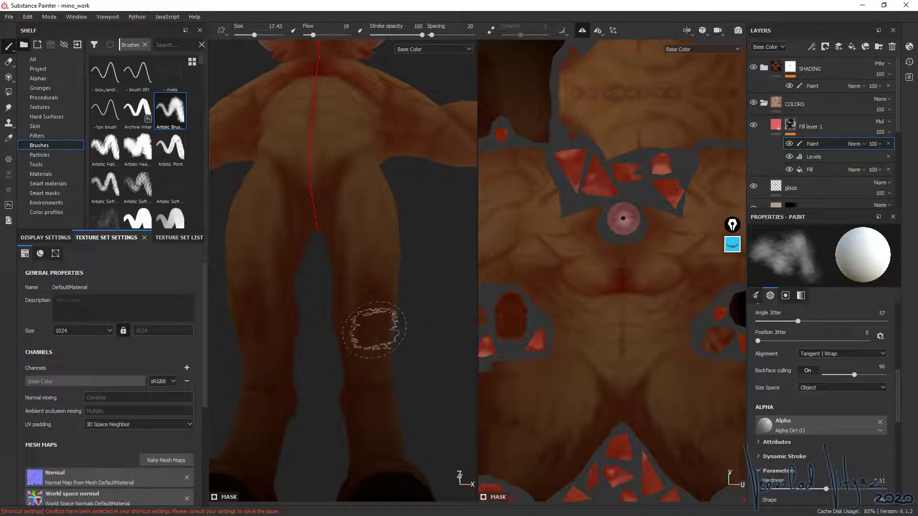
mouse_move(374, 328)
alt+mouse_down()
mouse_move(334, 266)
mouse_move(375, 273)
alt+mouse_up()
mouse_move(416, 204)
alt+mouse_down()
mouse_move(306, 292)
mouse_move(368, 266)
mouse_move(352, 311)
alt+mouse_up()
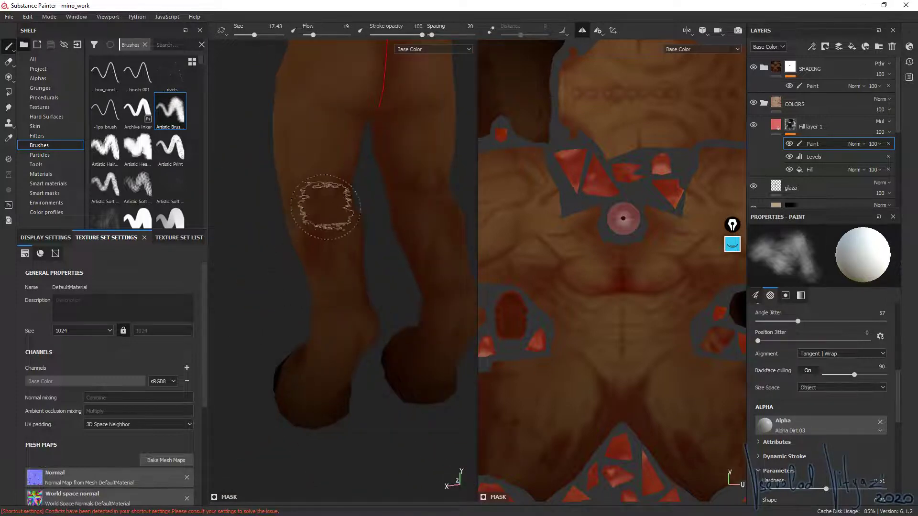
drag(326, 207, 321, 218)
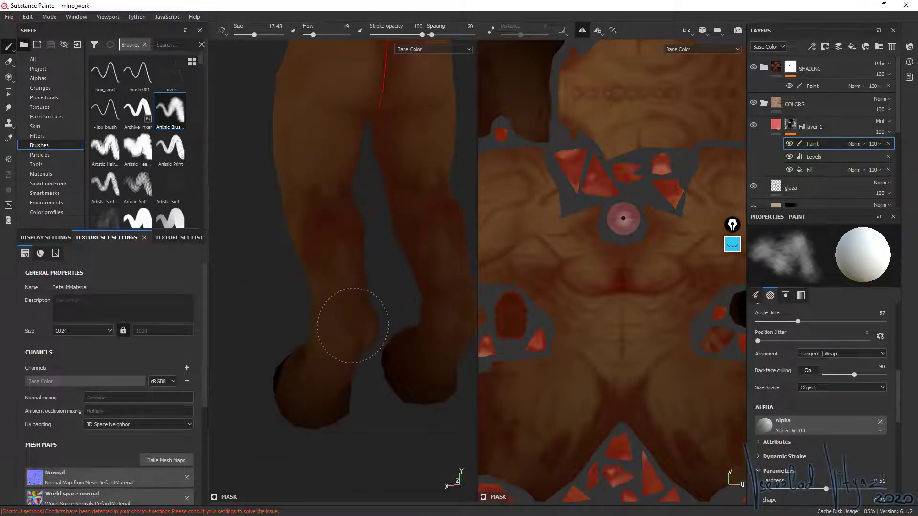
mouse_move(316, 275)
alt+mouse_down()
mouse_move(316, 220)
mouse_move(342, 149)
mouse_move(322, 154)
alt+mouse_up()
mouse_move(322, 153)
ctrl+right_down()
mouse_move(321, 128)
mouse_move(322, 143)
ctrl+right_up()
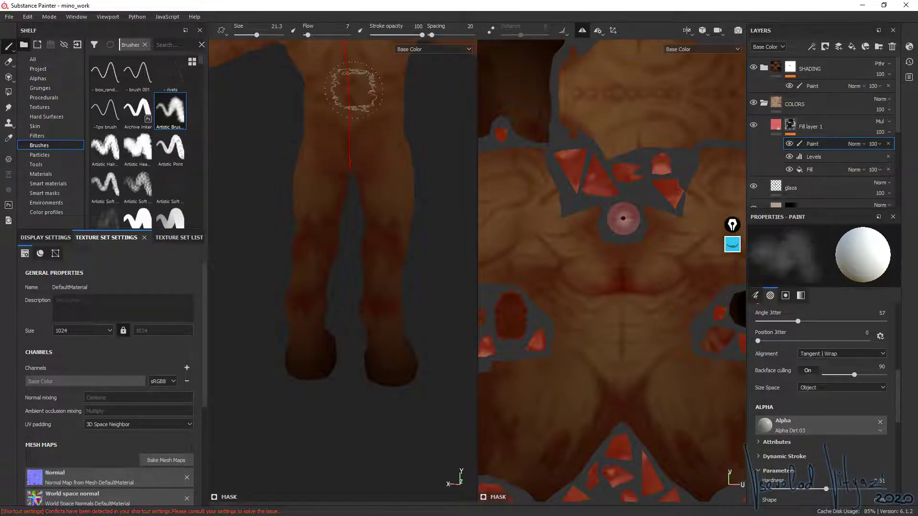
- Darken the back and neck along the spine, then inspect the horns and head
mouse_move(334, 76)
alt+mouse_down()
mouse_move(389, 220)
mouse_move(399, 133)
mouse_move(386, 187)
mouse_move(420, 311)
alt+mouse_up()
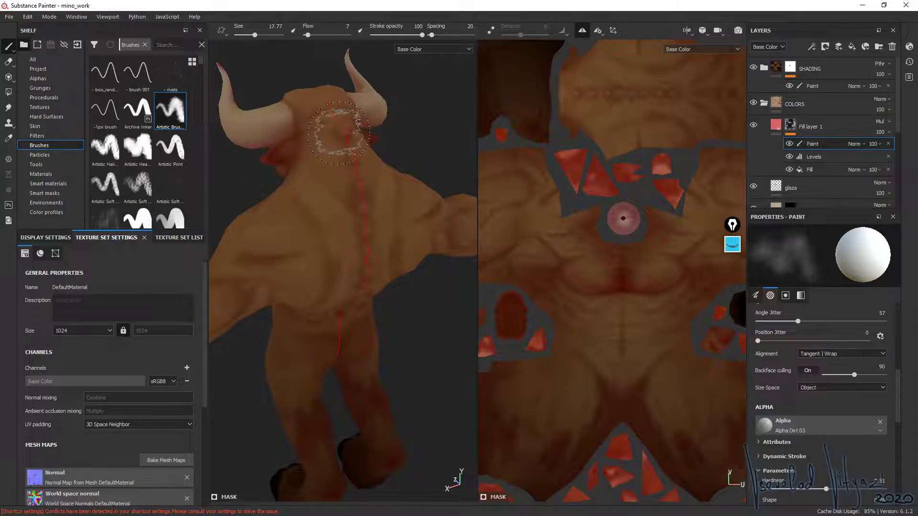
mouse_move(339, 133)
mouse_down()
mouse_move(333, 168)
mouse_move(351, 196)
mouse_move(341, 150)
mouse_up()
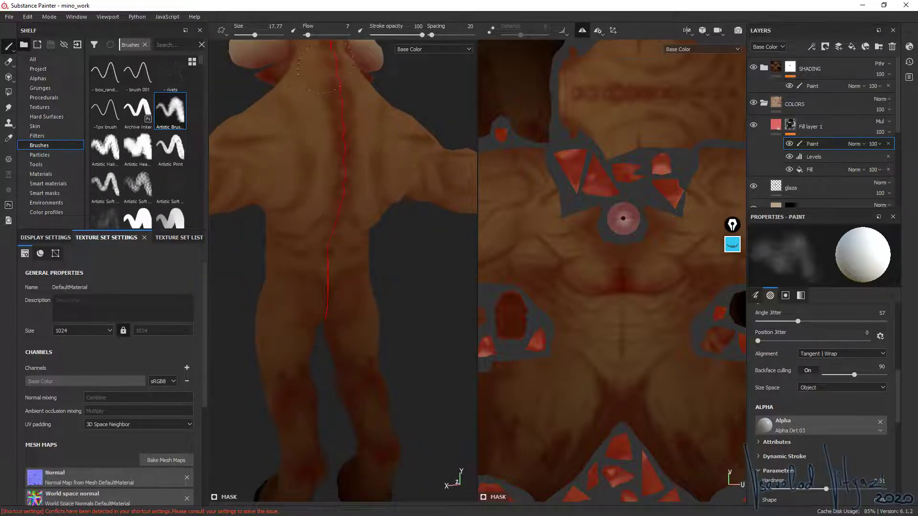
alt+drag(319, 68, 330, 152)
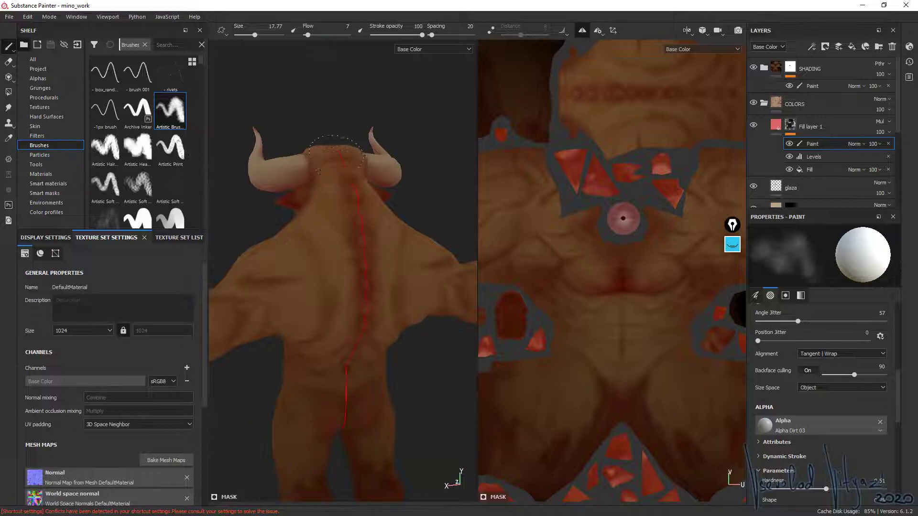
alt+drag(347, 374, 337, 215)
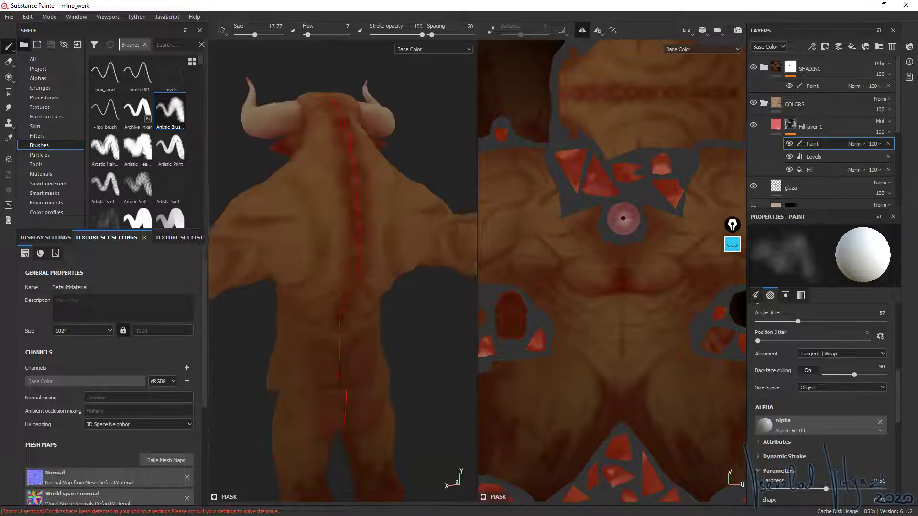
mouse_move(337, 86)
alt+mouse_down()
mouse_move(379, 225)
mouse_move(379, 144)
alt+mouse_up()
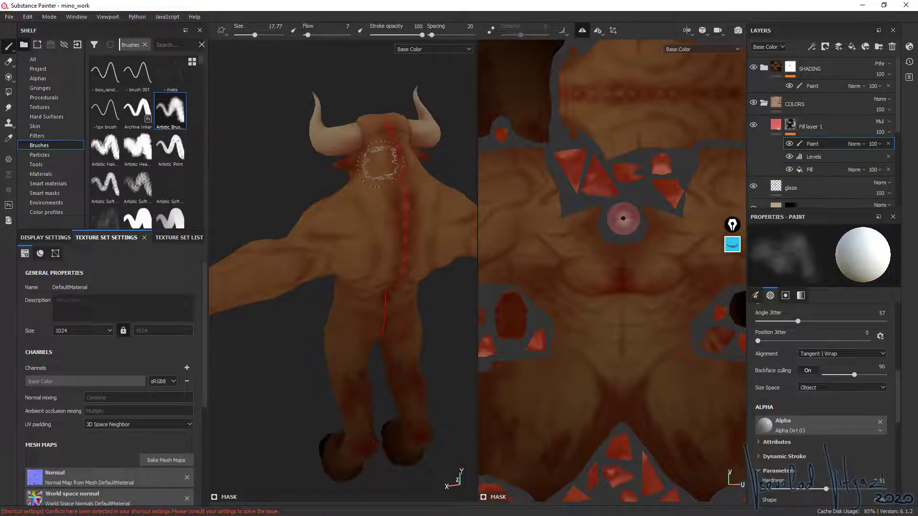
mouse_move(373, 180)
alt+mouse_down()
mouse_move(491, 166)
mouse_move(369, 184)
alt+mouse_up()
scroll(339, 236, down, 2)
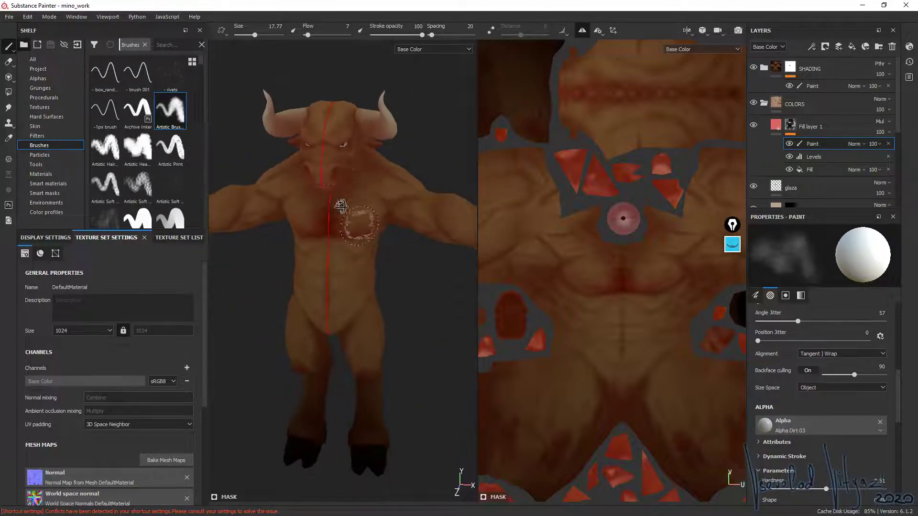
alt+drag(345, 323, 333, 342)
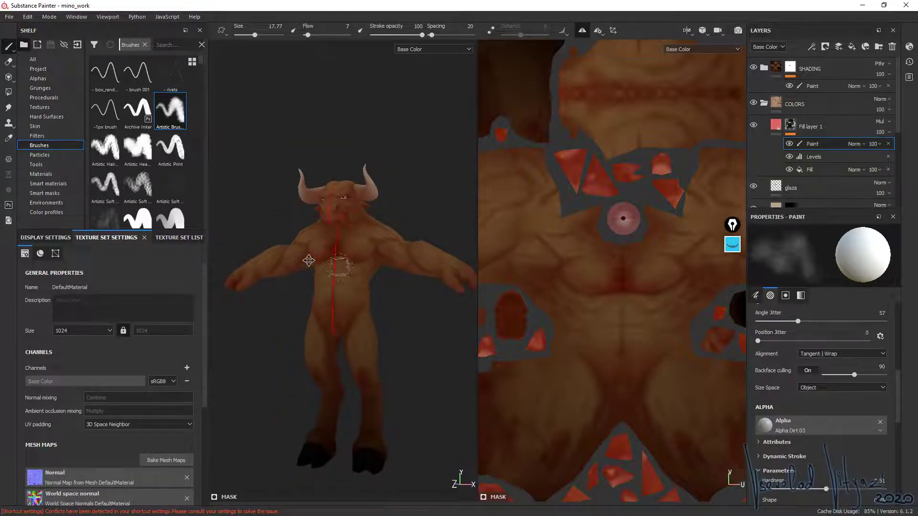
- Shrink the brush to about 7.8 and reframe the whole minotaur from several angles
alt+drag(322, 266, 282, 230)
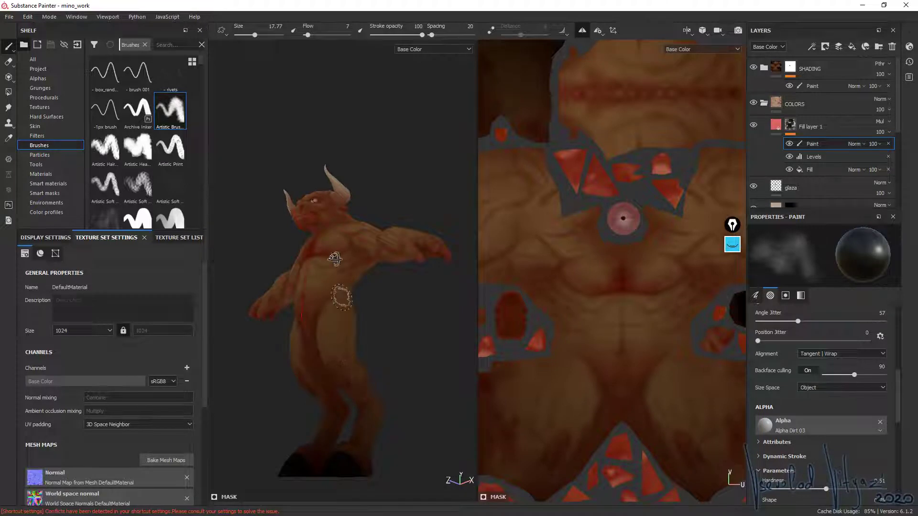
mouse_move(335, 259)
alt+mouse_down()
mouse_move(361, 248)
mouse_move(311, 313)
alt+mouse_up()
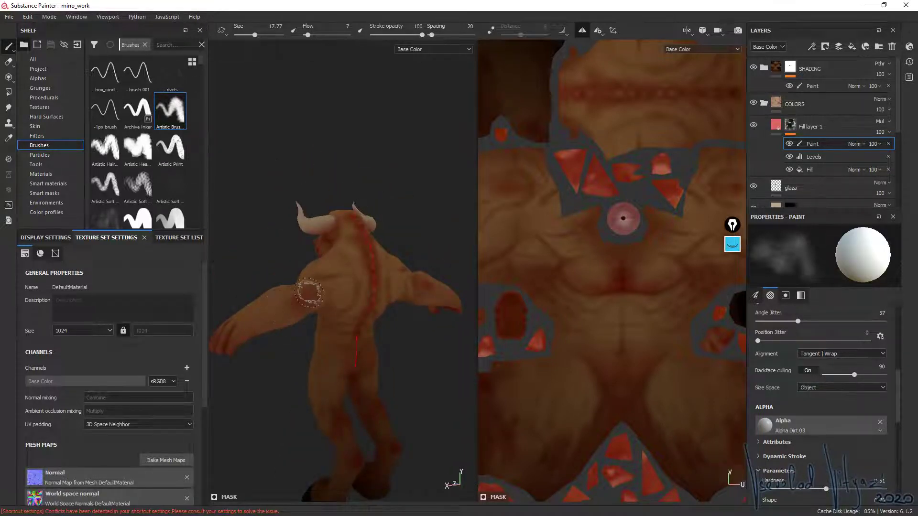
mouse_move(309, 292)
alt+mouse_down()
mouse_move(308, 228)
mouse_move(328, 250)
alt+mouse_up()
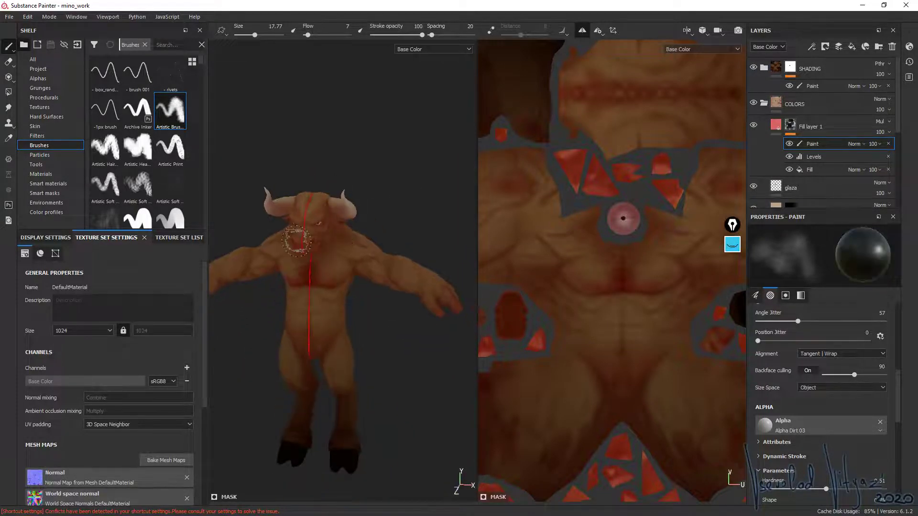
key(x)
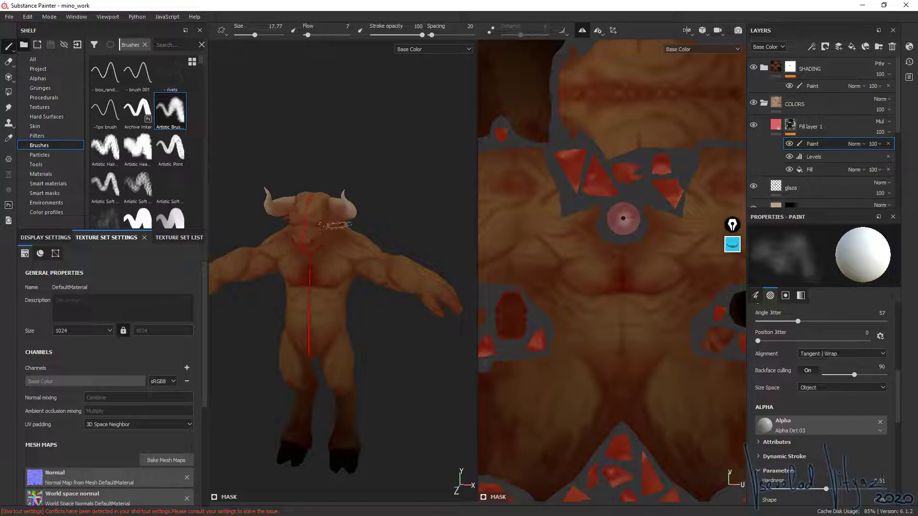
scroll(335, 224, up, 3)
scroll(334, 225, up, 3)
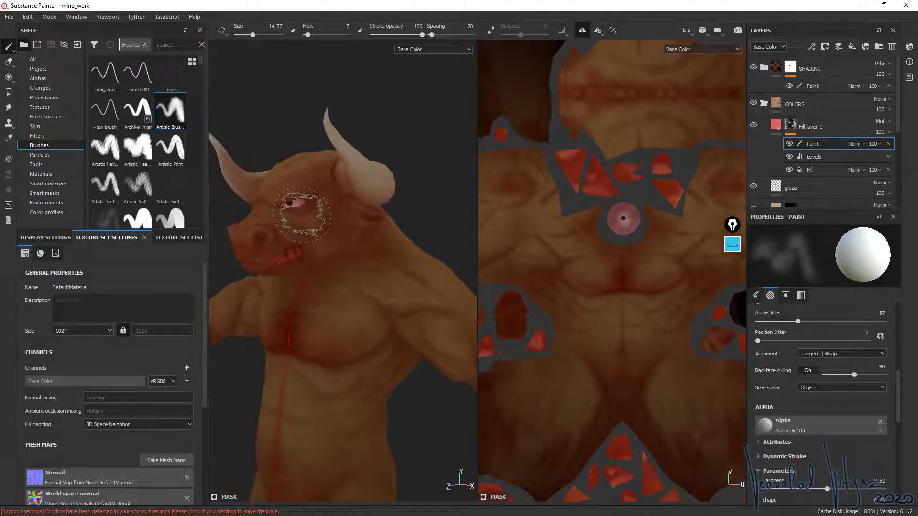
ctrl+right_drag(302, 214, 314, 214)
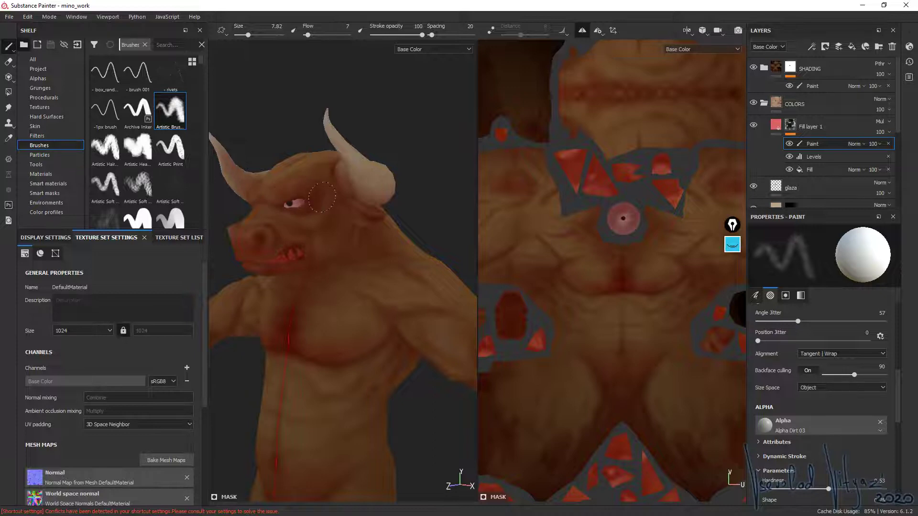
key(f)
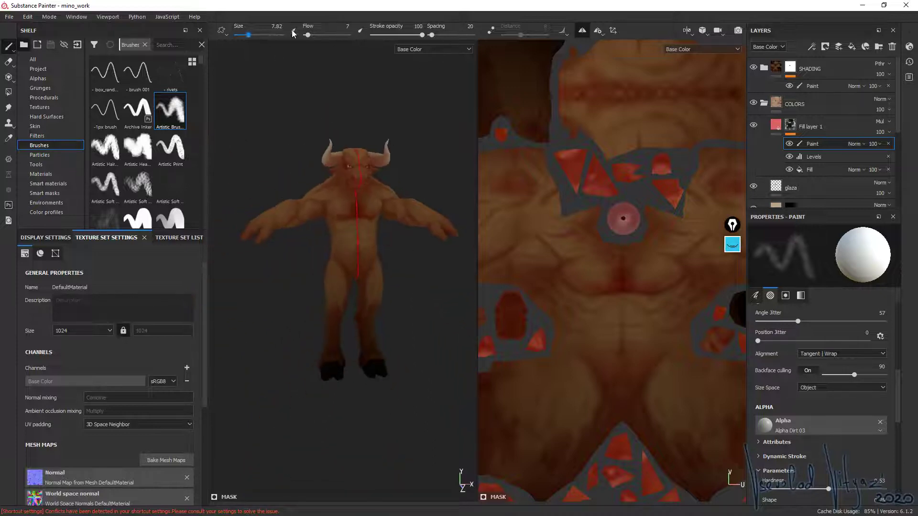
alt+drag(352, 258, 335, 245)
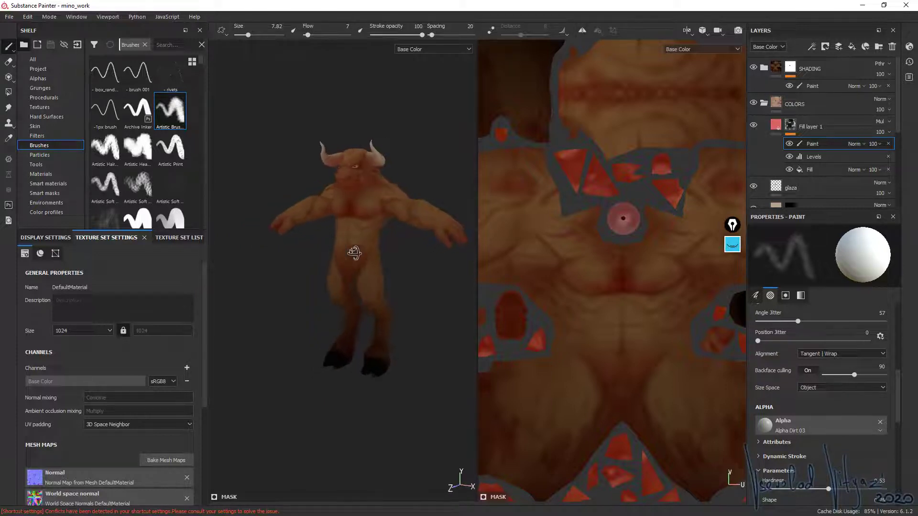
alt+drag(420, 220, 440, 252)
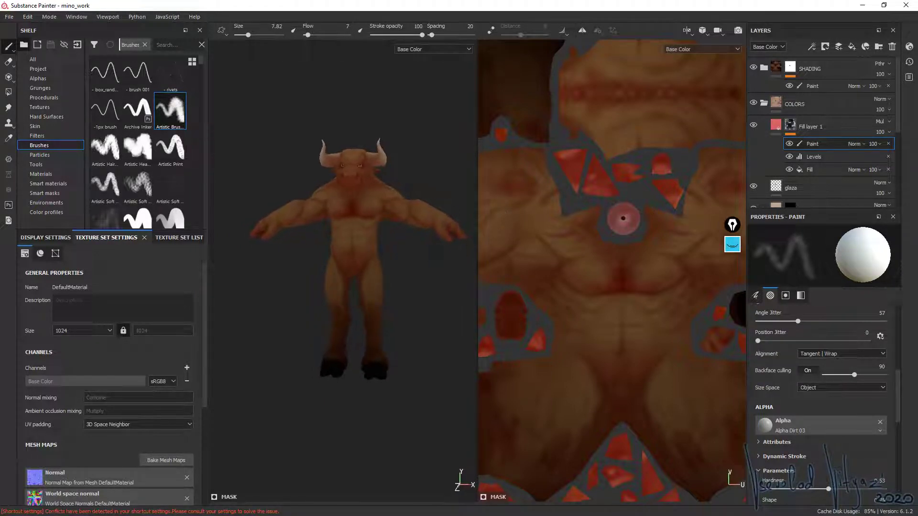
- In 3D-only view, lower Fill layer 1 opacity to 77 and GRAD TB opacity to 72
key(F2)
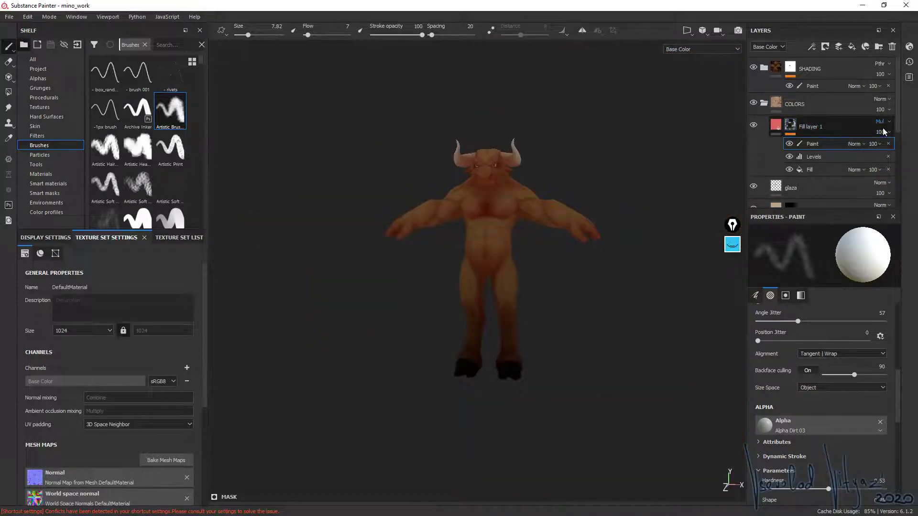
drag(909, 152, 914, 152)
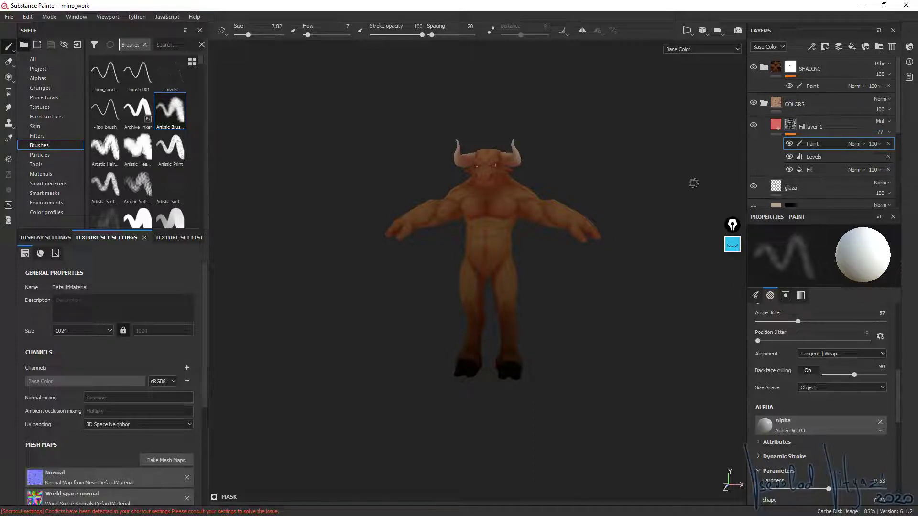
click(769, 105)
click(765, 68)
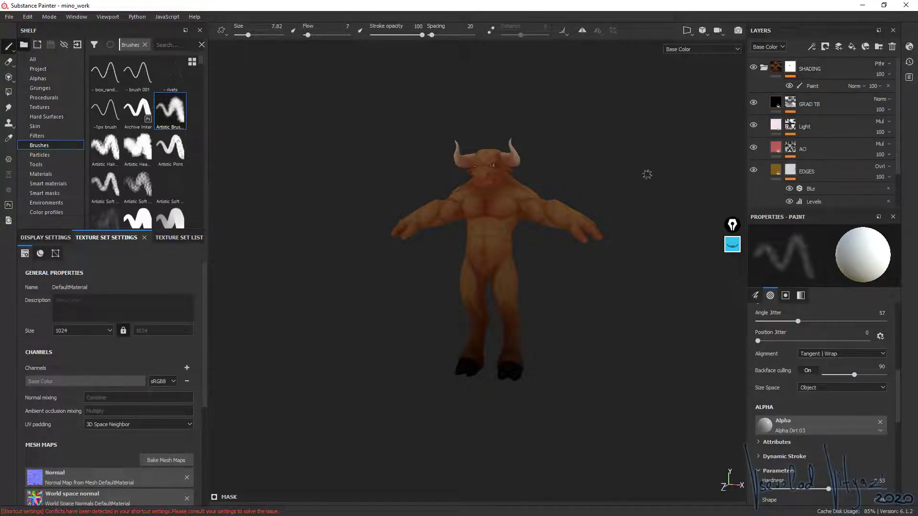
alt+drag(647, 174, 549, 211)
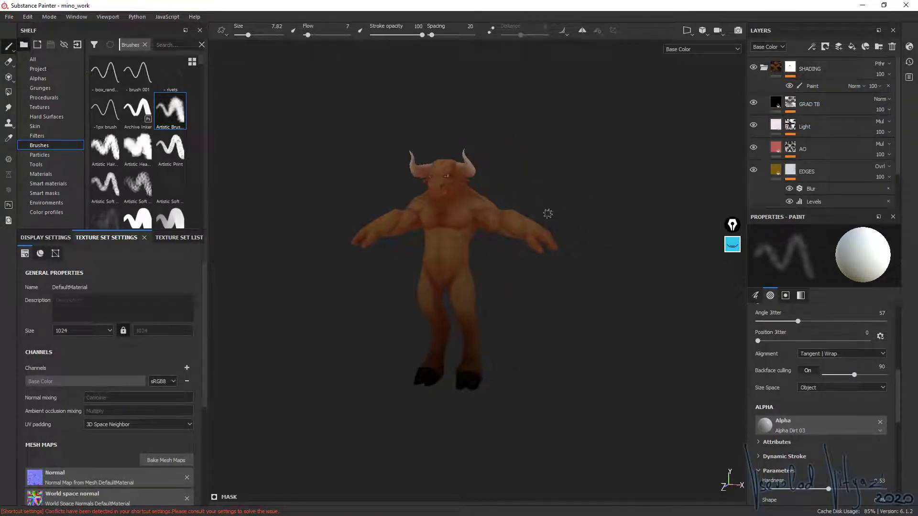
click(880, 109)
mouse_move(888, 127)
mouse_down()
mouse_move(907, 130)
mouse_move(914, 152)
mouse_up()
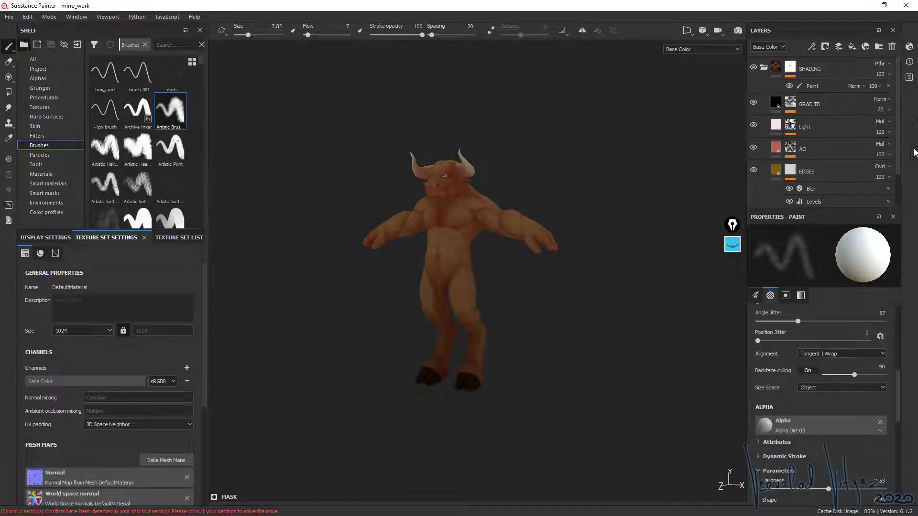
- Set the Light layer's blend mode to Overlay with opacity 70
click(885, 132)
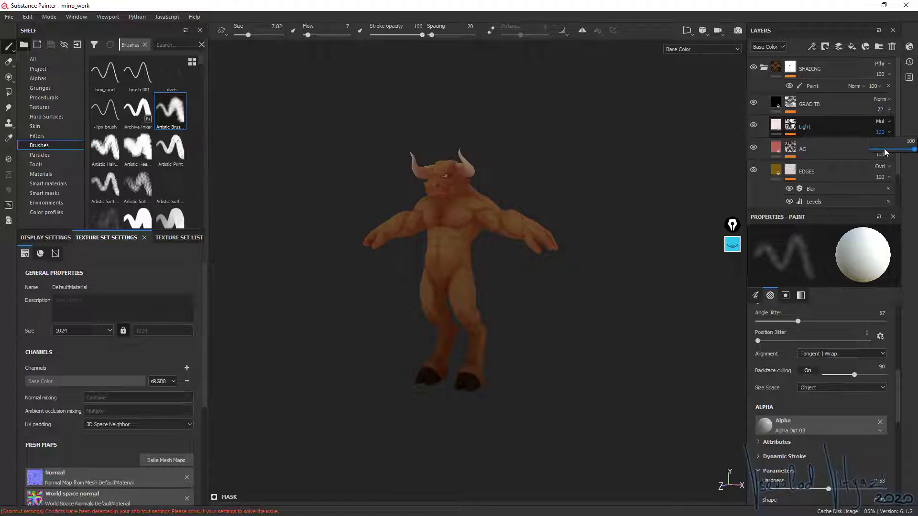
drag(910, 152, 908, 151)
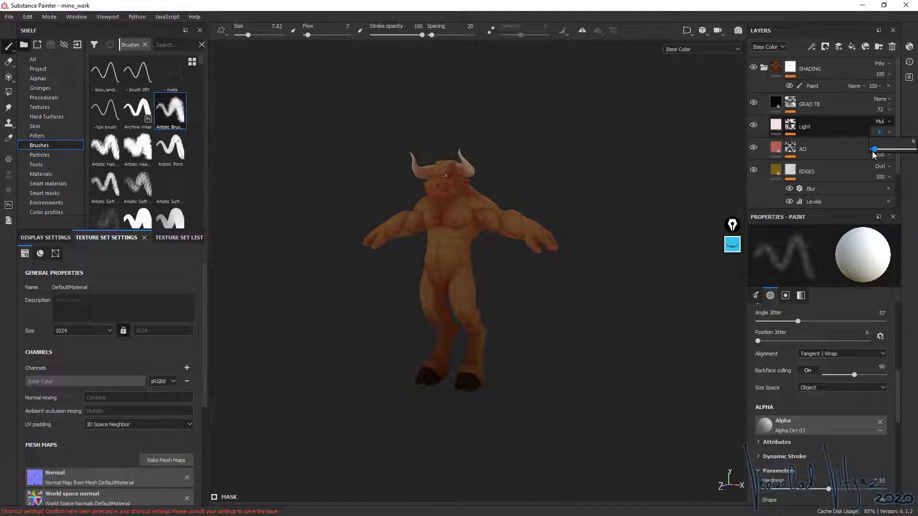
click(880, 122)
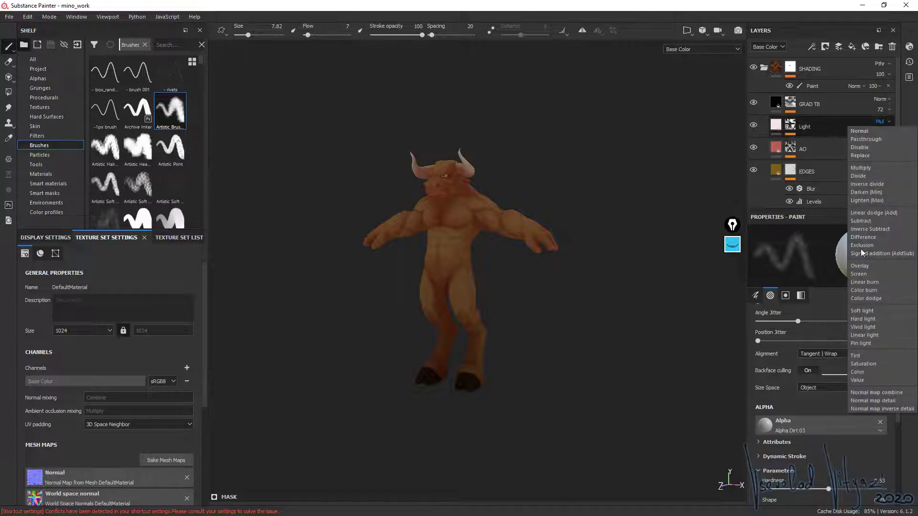
click(867, 263)
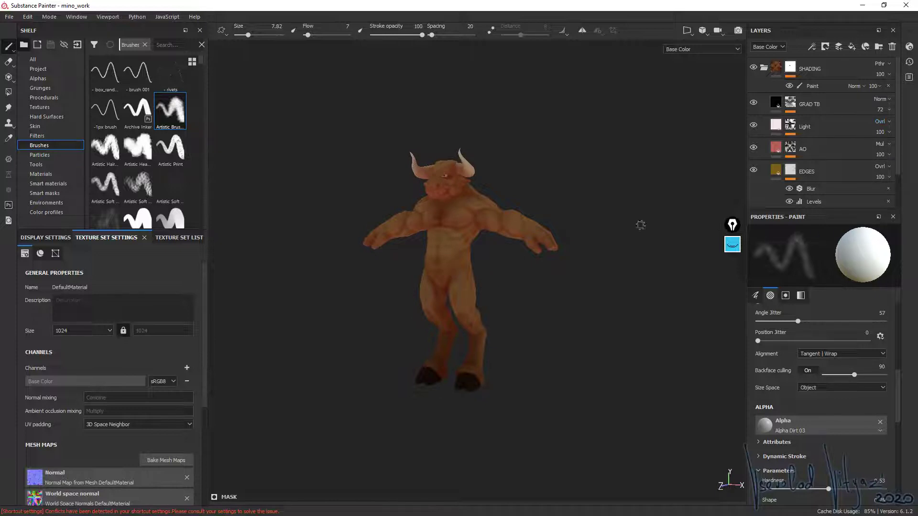
mouse_move(641, 225)
alt+mouse_down()
mouse_move(485, 239)
mouse_move(610, 201)
mouse_move(647, 225)
mouse_move(549, 238)
mouse_move(451, 221)
alt+mouse_up()
alt+right_drag(451, 222, 445, 268)
mouse_move(444, 267)
alt+mouse_down()
mouse_move(435, 301)
mouse_move(231, 301)
mouse_move(289, 293)
mouse_move(322, 314)
mouse_move(482, 308)
alt+mouse_up()
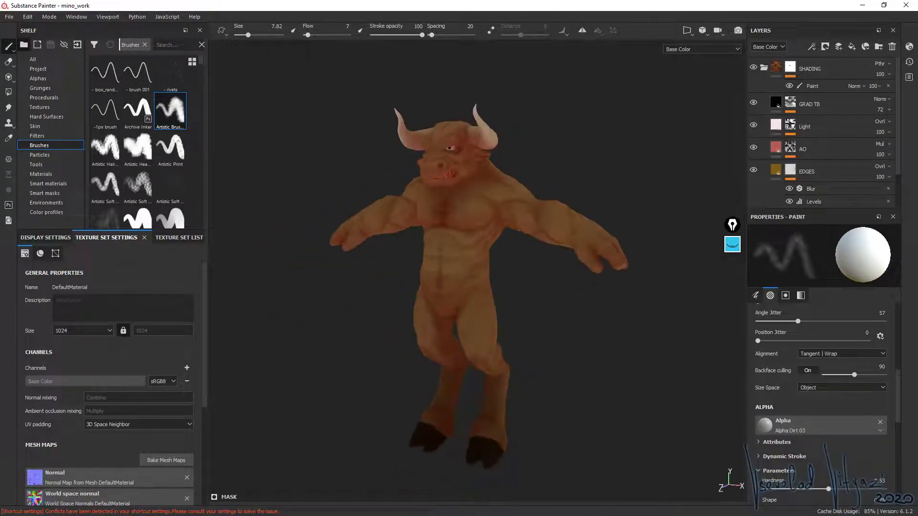
click(889, 132)
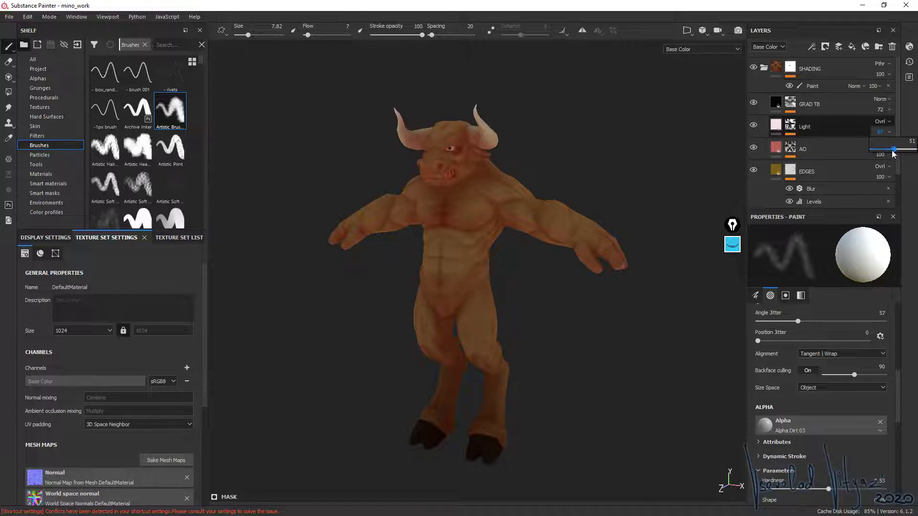
drag(904, 153, 900, 154)
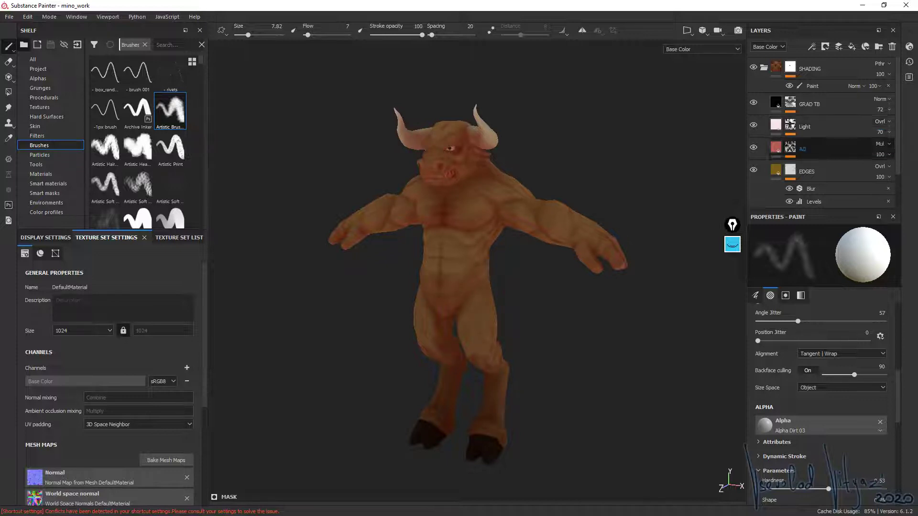
mouse_move(401, 183)
alt+mouse_down()
mouse_move(342, 182)
mouse_move(401, 152)
alt+mouse_up()
- Add two Levels effects to the Light layer, setting midtones to 0.676 and lowering the white point
click(790, 125)
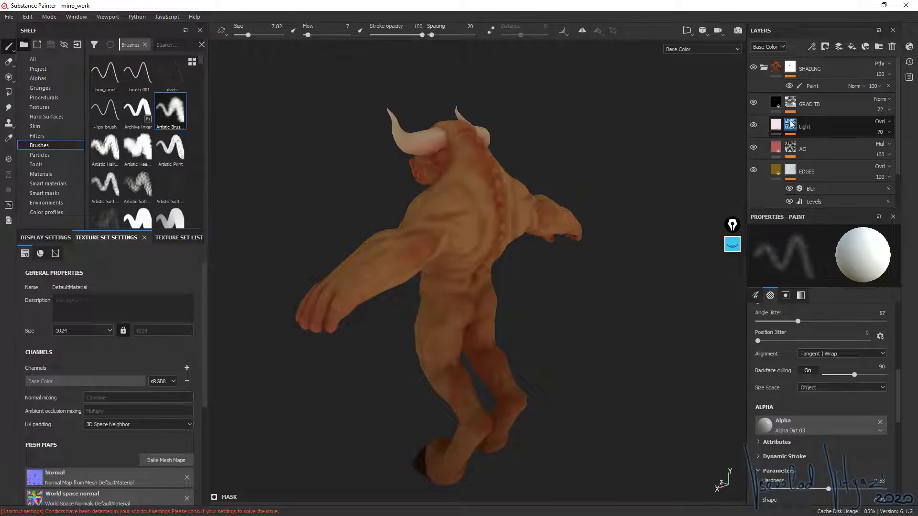
right_click(807, 143)
click(816, 145)
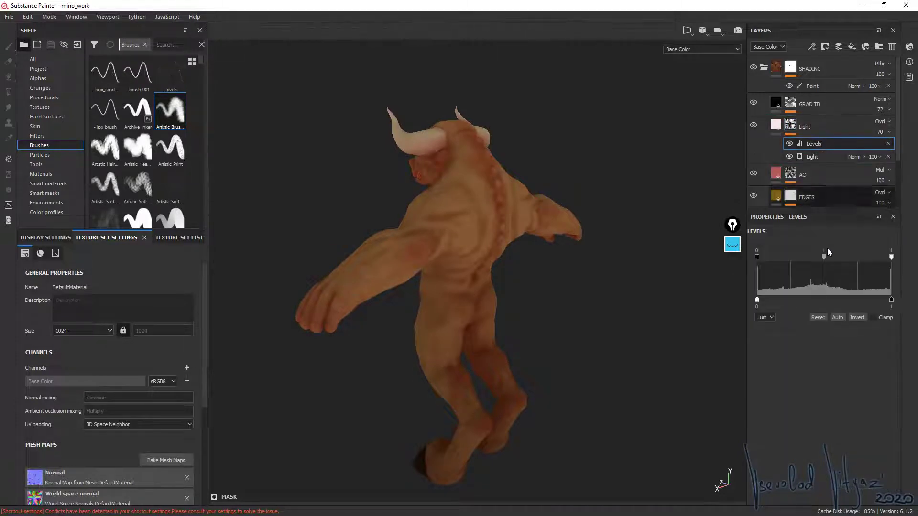
right_click(818, 143)
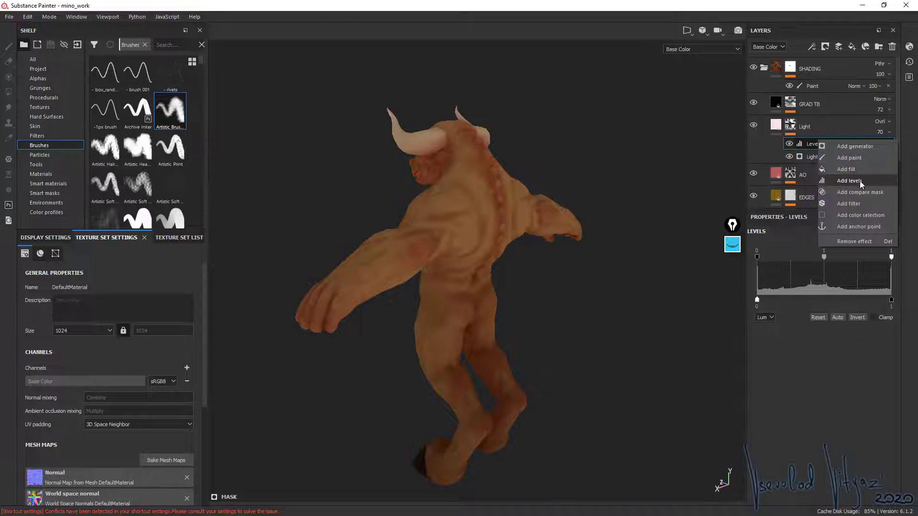
click(859, 181)
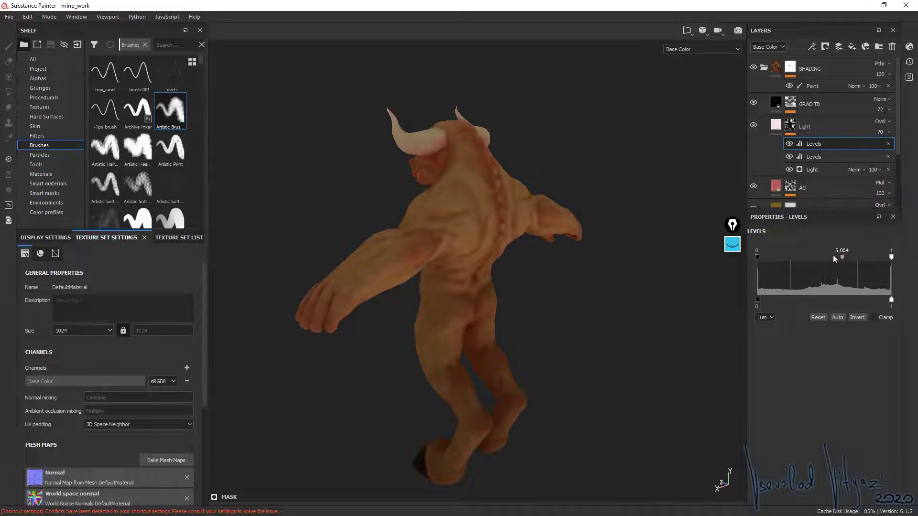
drag(822, 254, 800, 256)
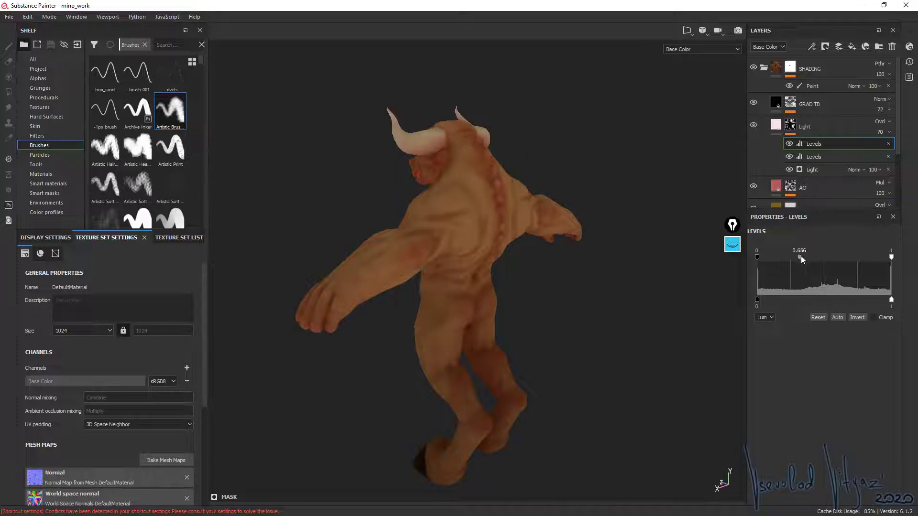
drag(890, 257, 840, 256)
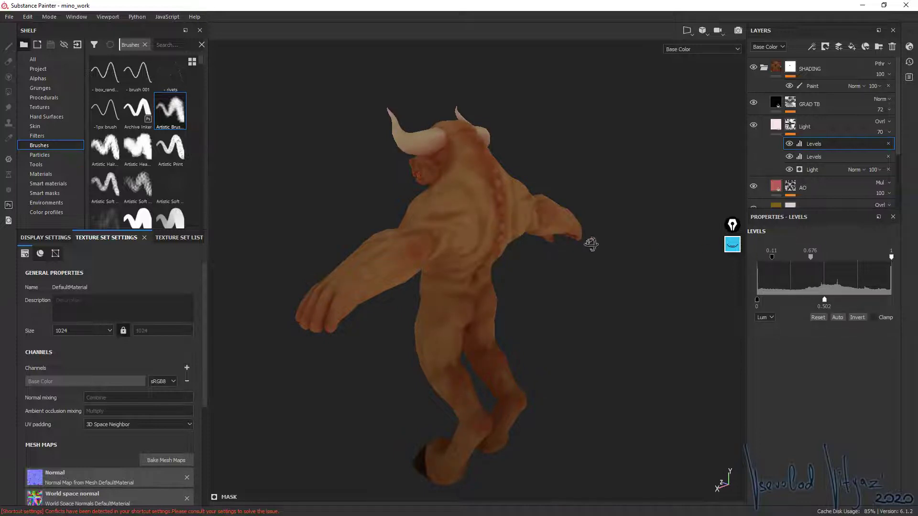
- Invert the Levels adjustment and inspect the brightened shading from the front and side
alt+drag(591, 244, 818, 268)
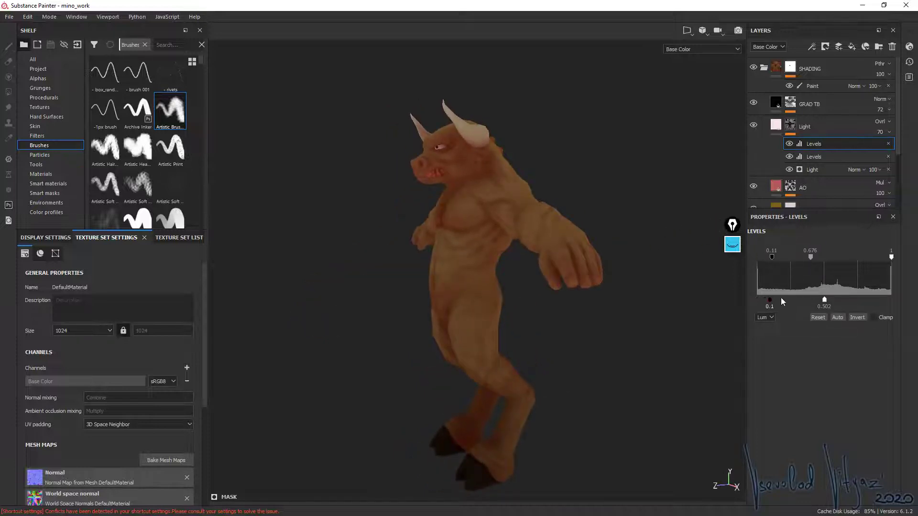
click(856, 317)
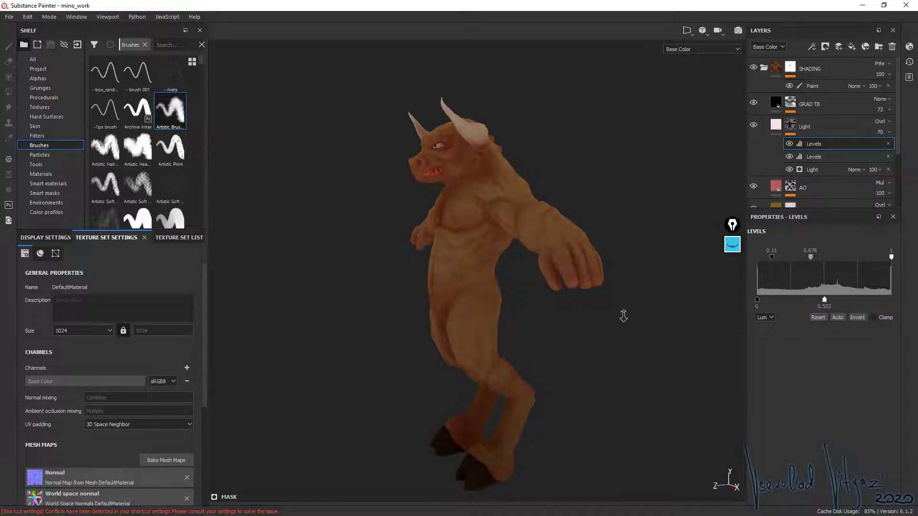
mouse_move(621, 313)
alt+mouse_down()
mouse_move(569, 191)
mouse_move(653, 191)
alt+mouse_up()
alt+right_drag(654, 191, 652, 319)
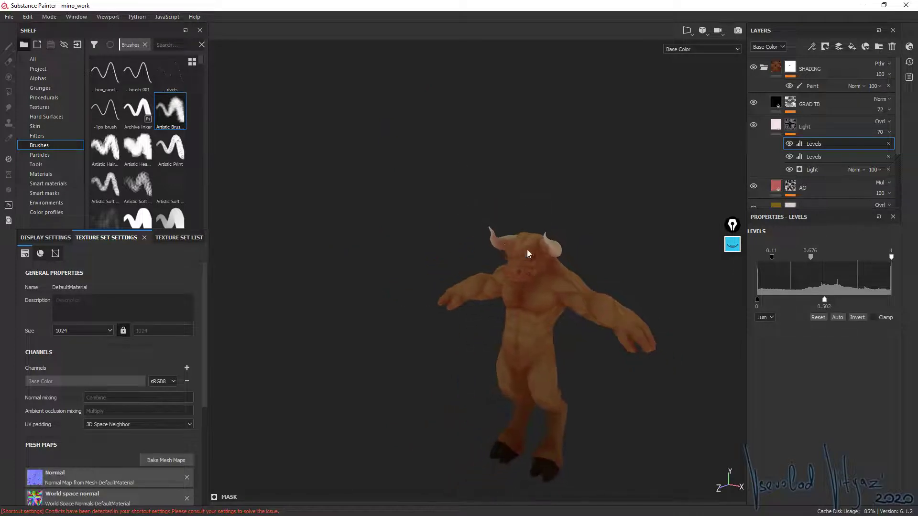
alt+middle_drag(617, 244, 526, 202)
mouse_move(526, 202)
alt+mouse_down()
mouse_move(583, 256)
mouse_move(699, 281)
mouse_move(604, 258)
mouse_move(599, 238)
mouse_move(463, 242)
mouse_move(399, 231)
alt+mouse_up()
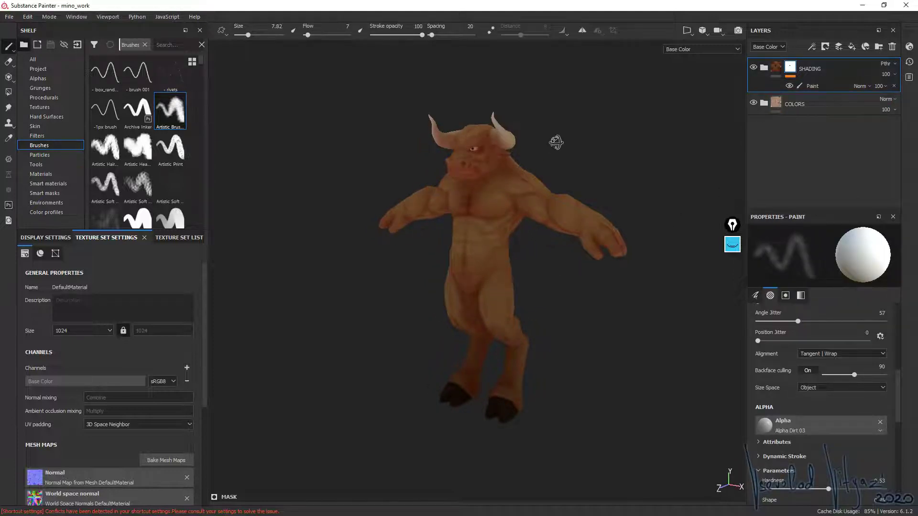
alt+drag(553, 139, 582, 163)
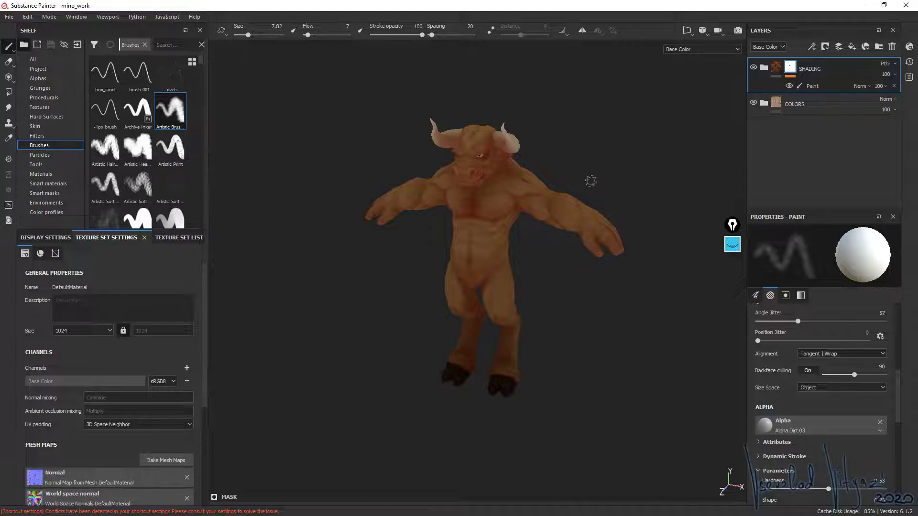
alt+drag(589, 181, 570, 147)
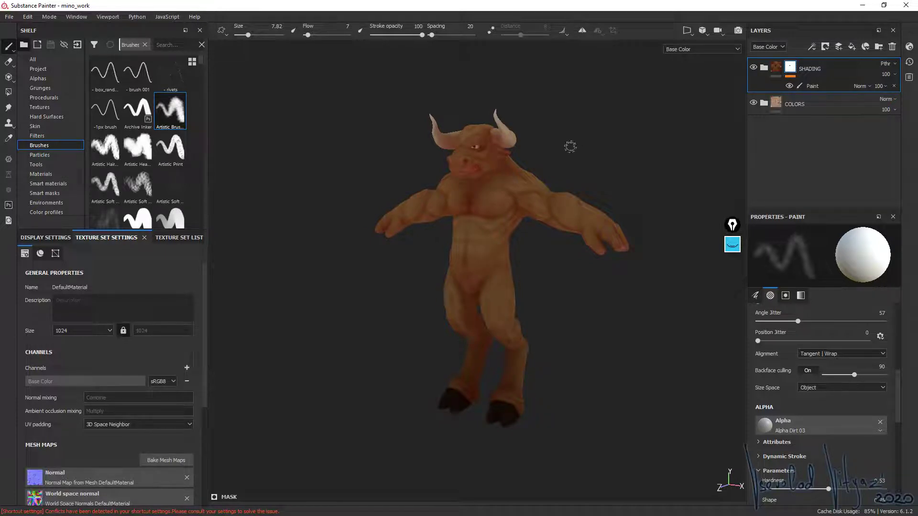
alt+middle_drag(609, 108, 598, 102)
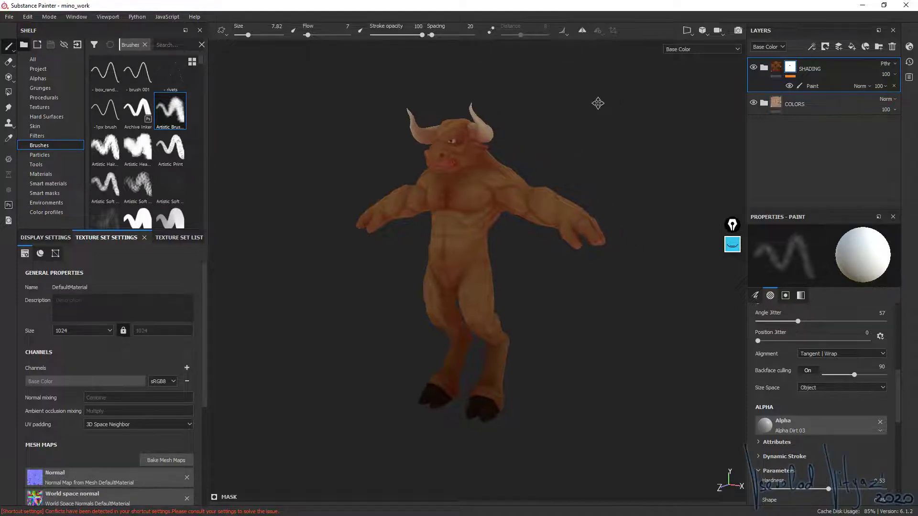
scroll(573, 143, up, 2)
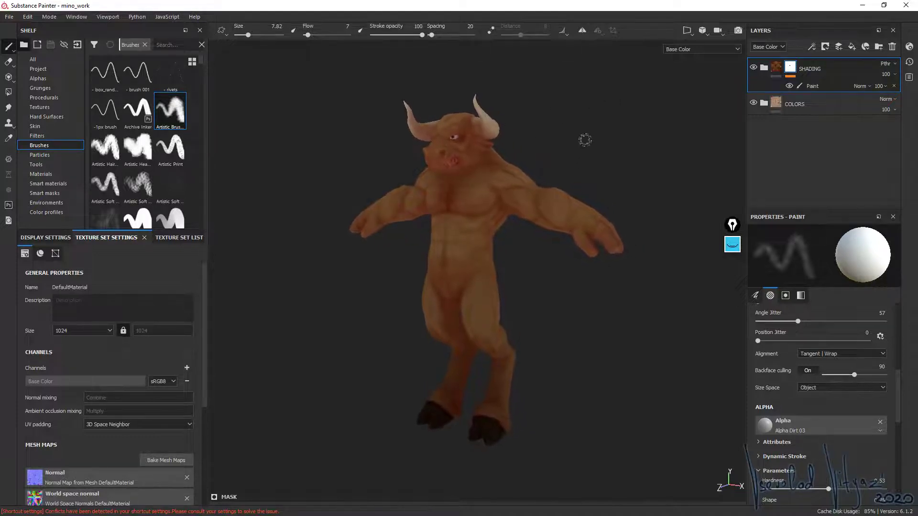
- Set the texture export output folder to D:/Work/Videos/Handpaint
click(9, 17)
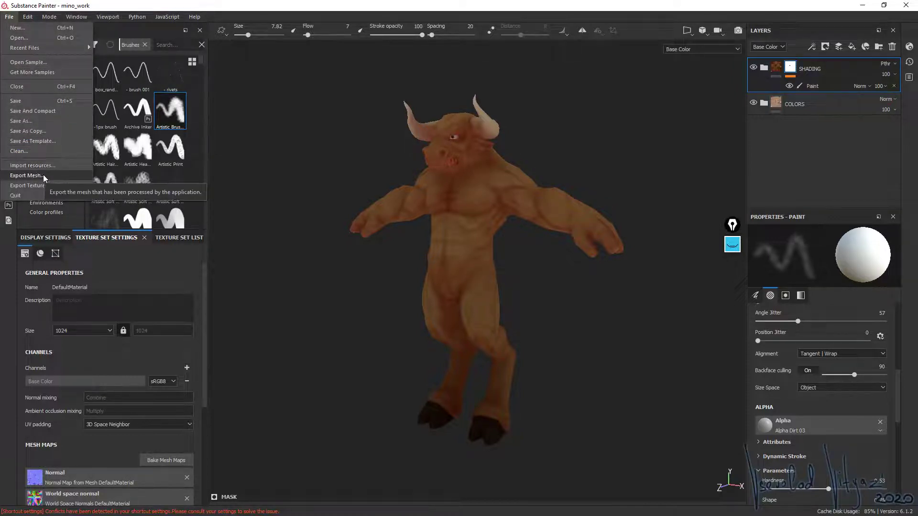
click(36, 185)
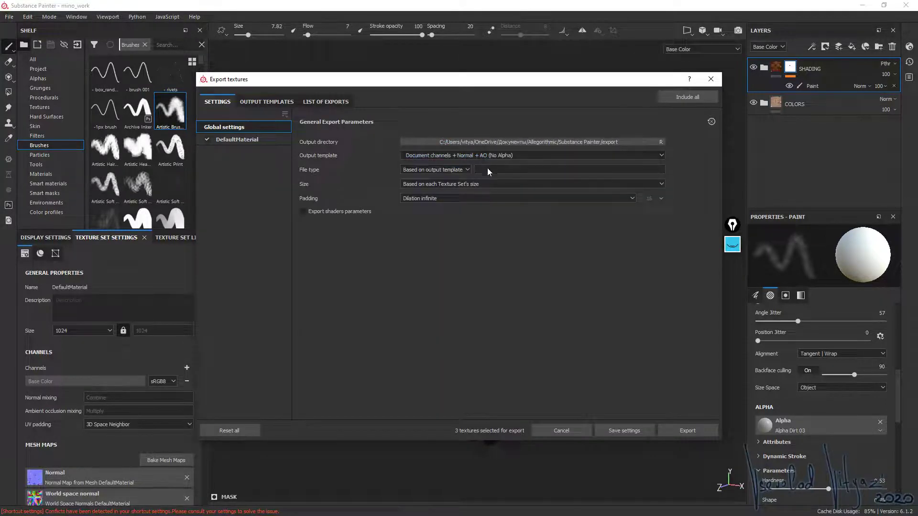
click(660, 142)
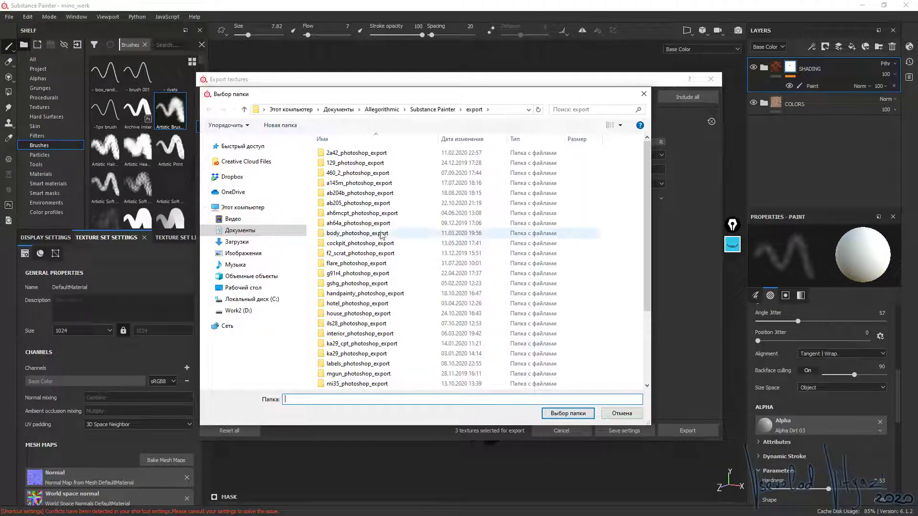
click(253, 311)
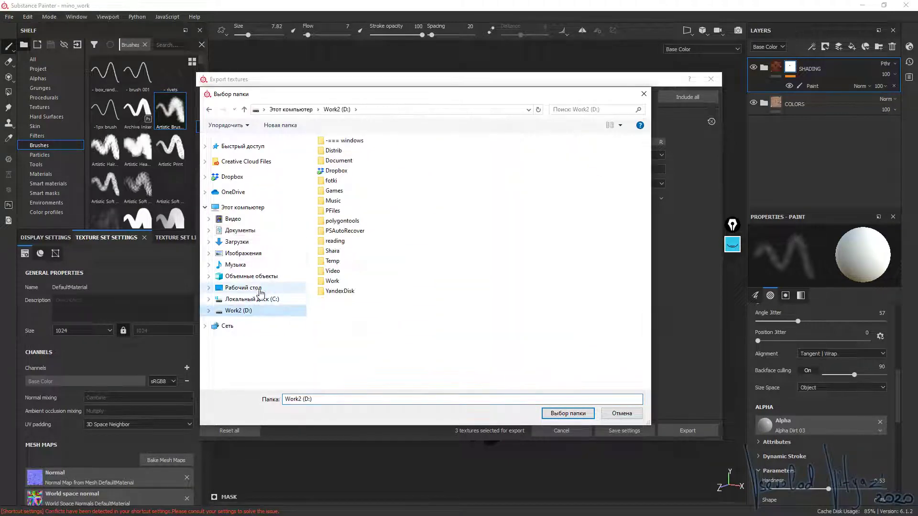
double_click(343, 282)
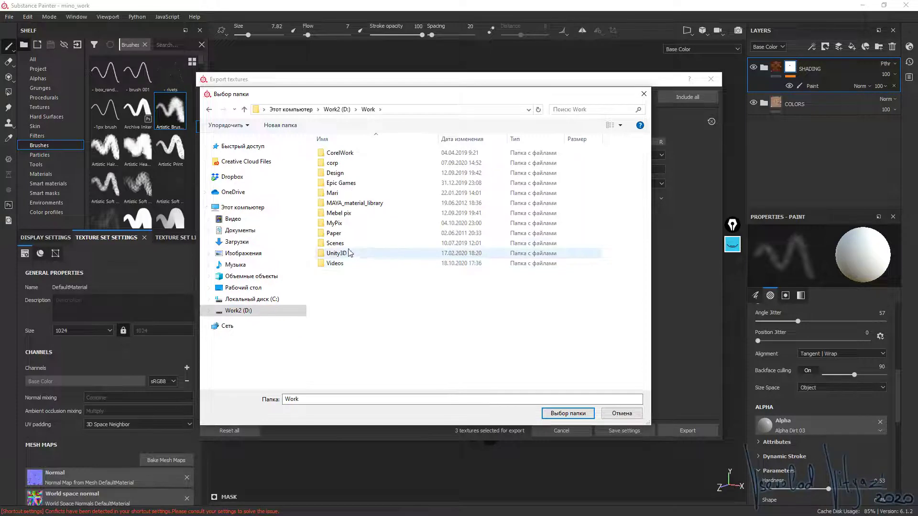
double_click(340, 263)
double_click(340, 181)
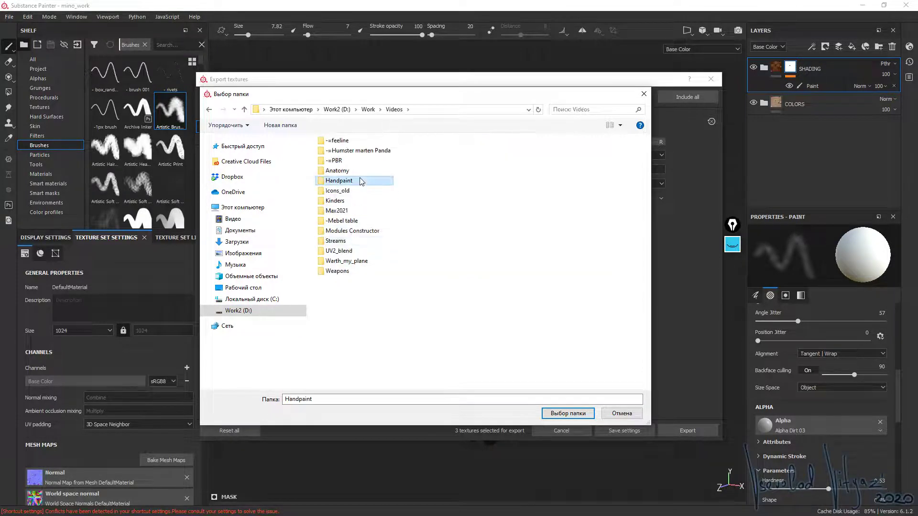
click(561, 415)
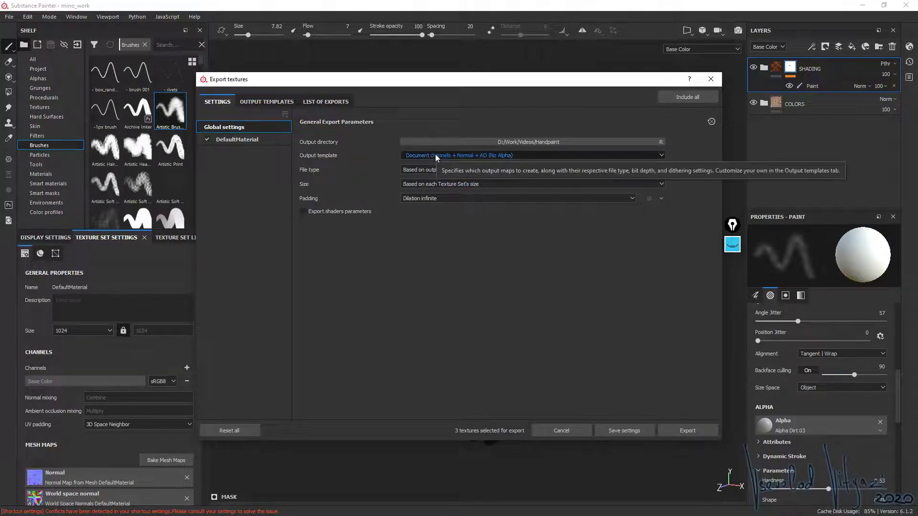
- Export the textures as png with the current template and Dilation infinite padding
click(494, 158)
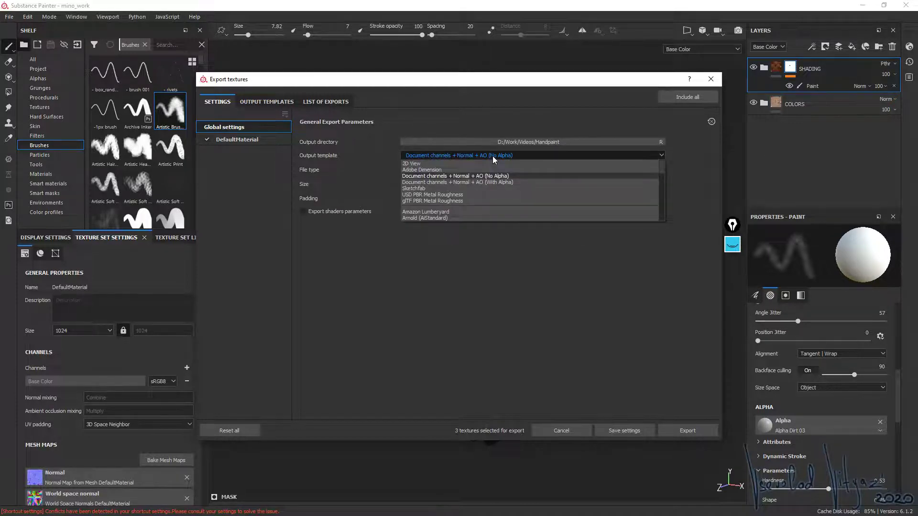
click(492, 156)
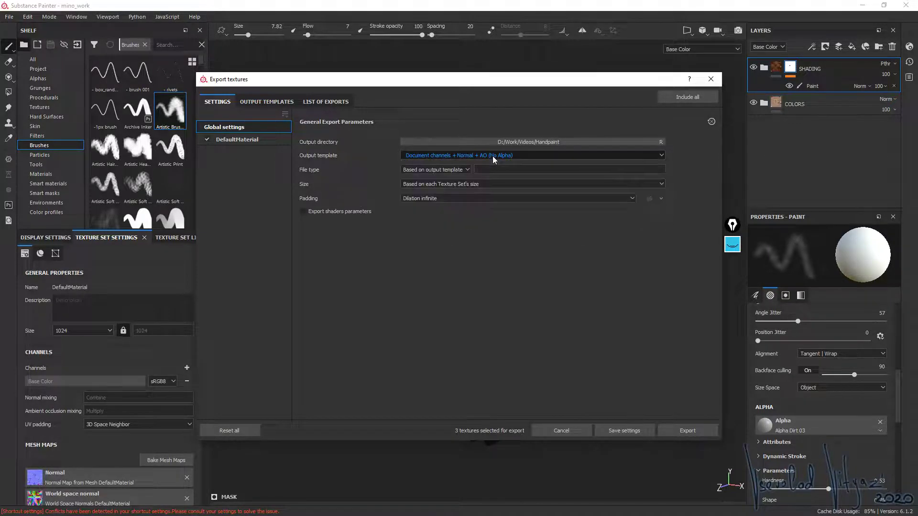
mouse_move(434, 169)
click(462, 171)
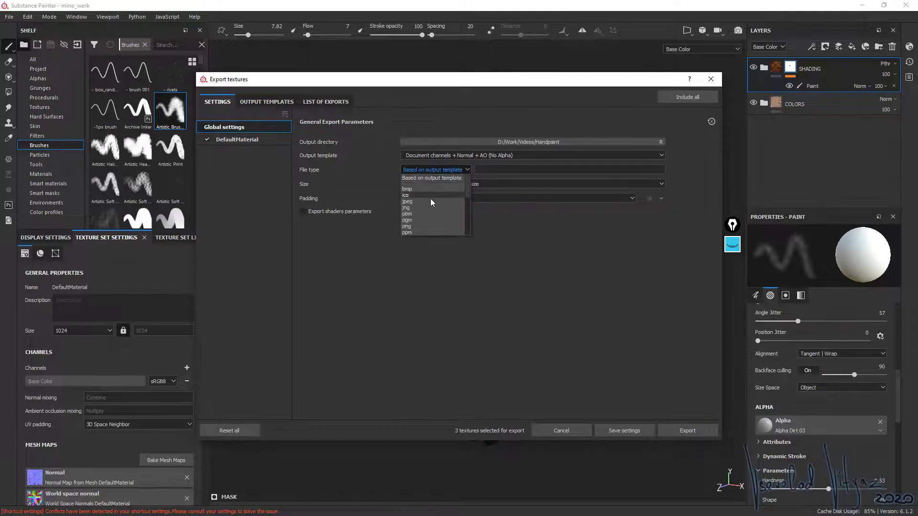
click(417, 225)
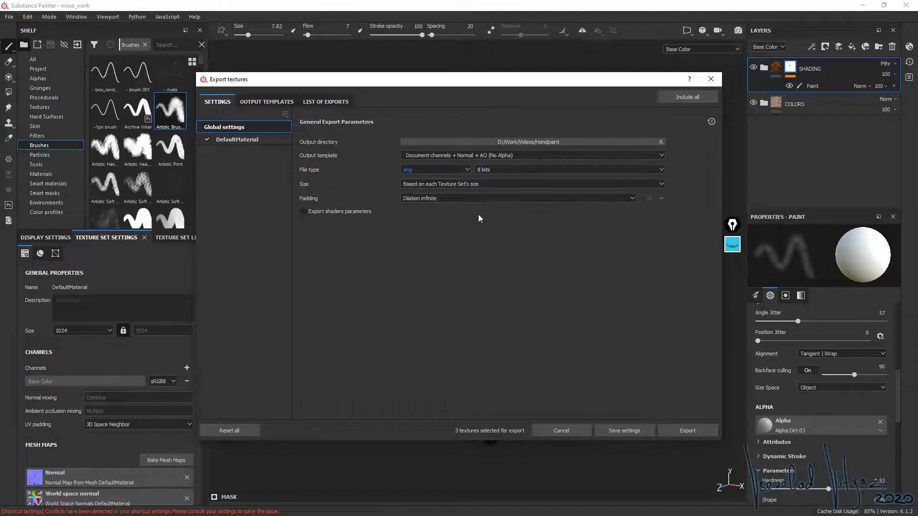
mouse_move(516, 198)
click(456, 199)
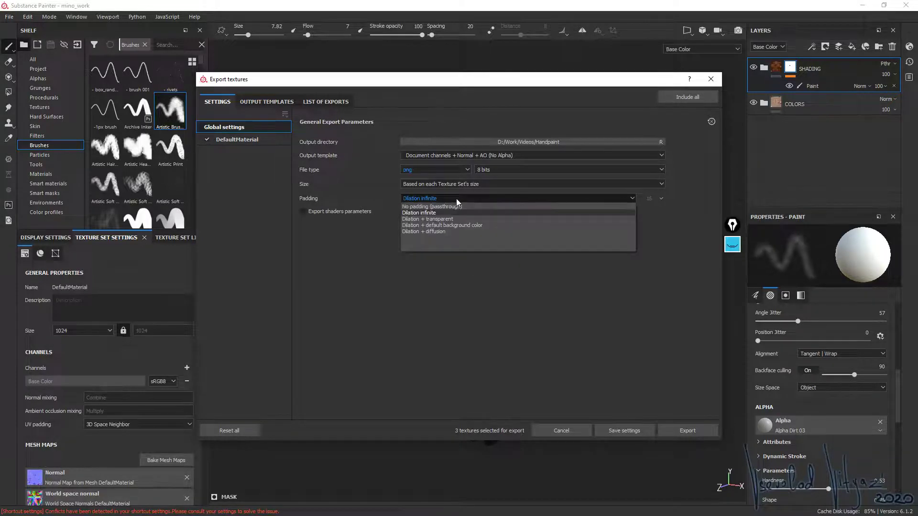
click(435, 212)
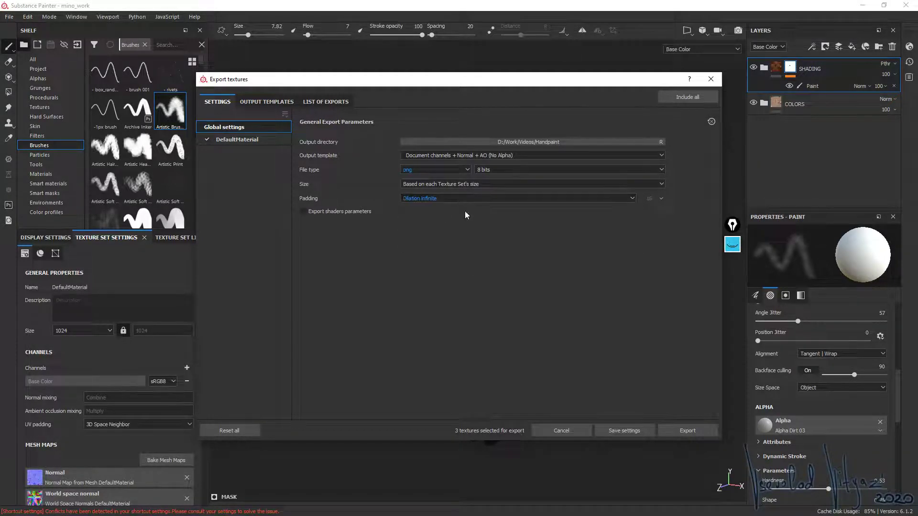
click(688, 430)
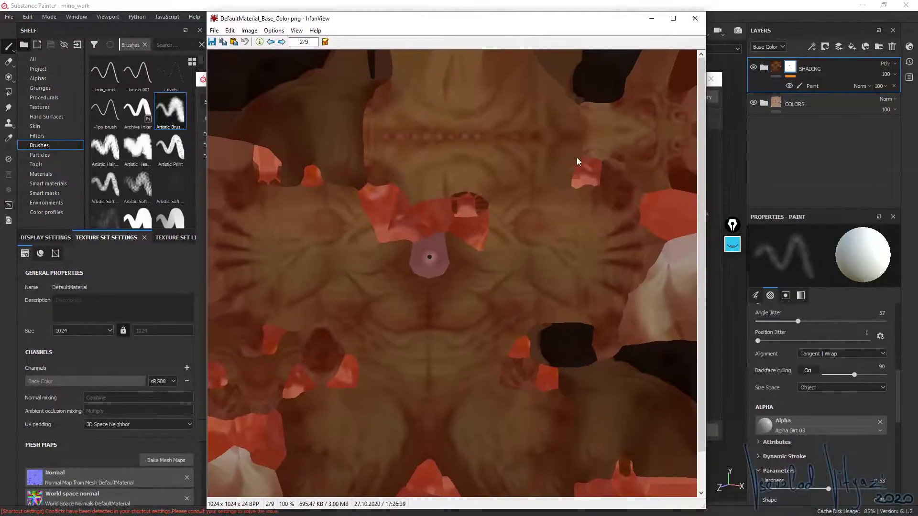
- Close the IrfanView preview of DefaultMaterial_Base_Color.png
key(Escape)
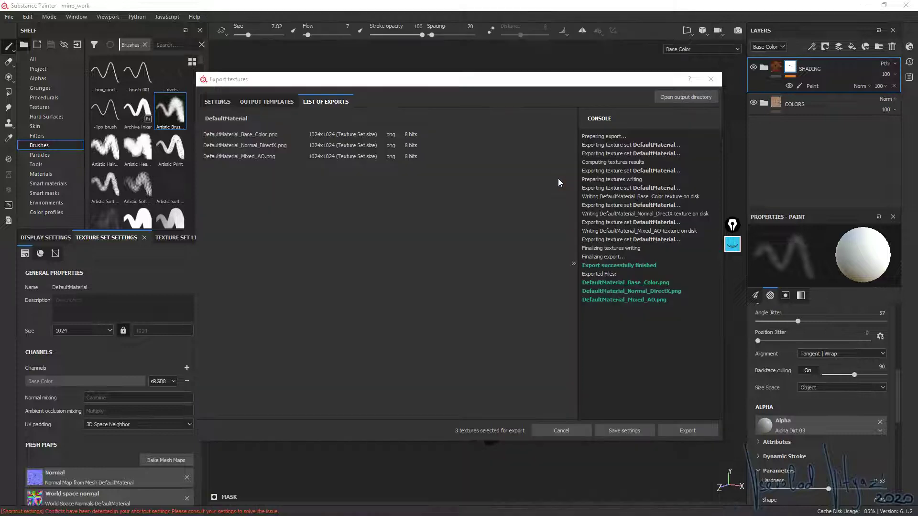
- Close the export results and export the basecolor channel to Photoshop
click(710, 79)
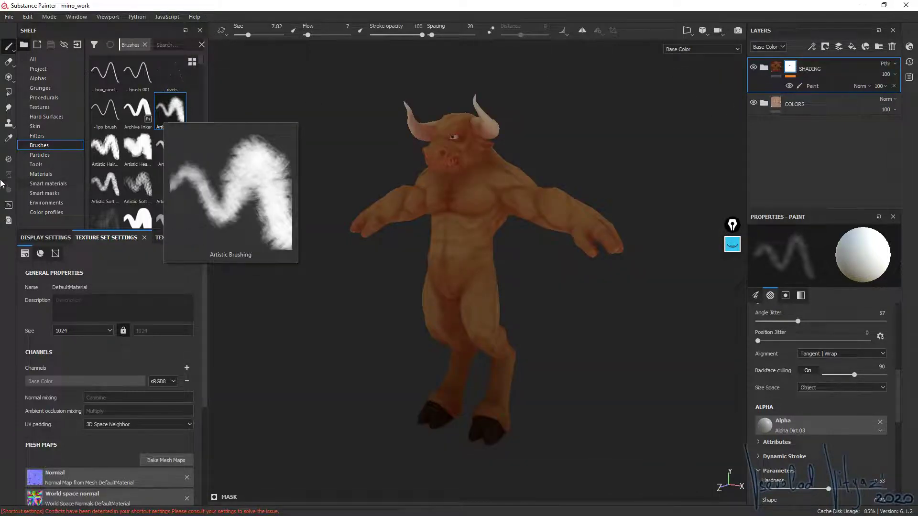
click(8, 206)
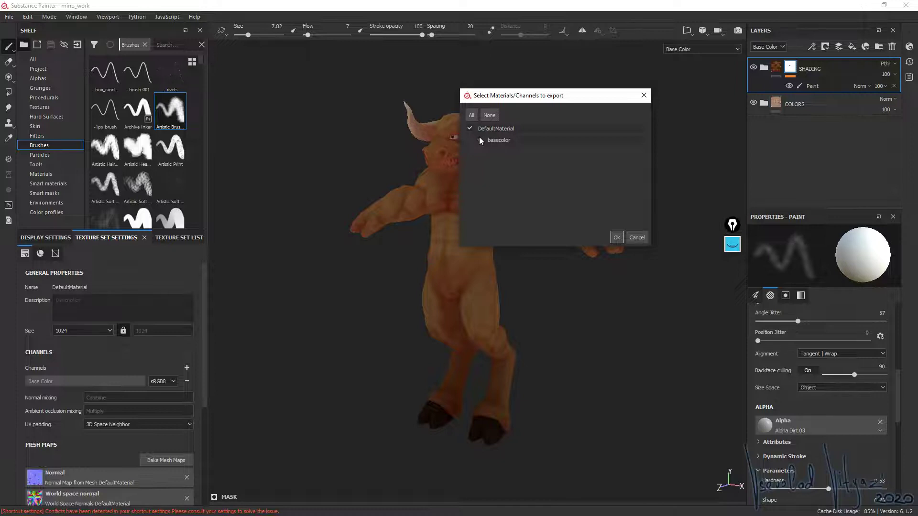
click(616, 237)
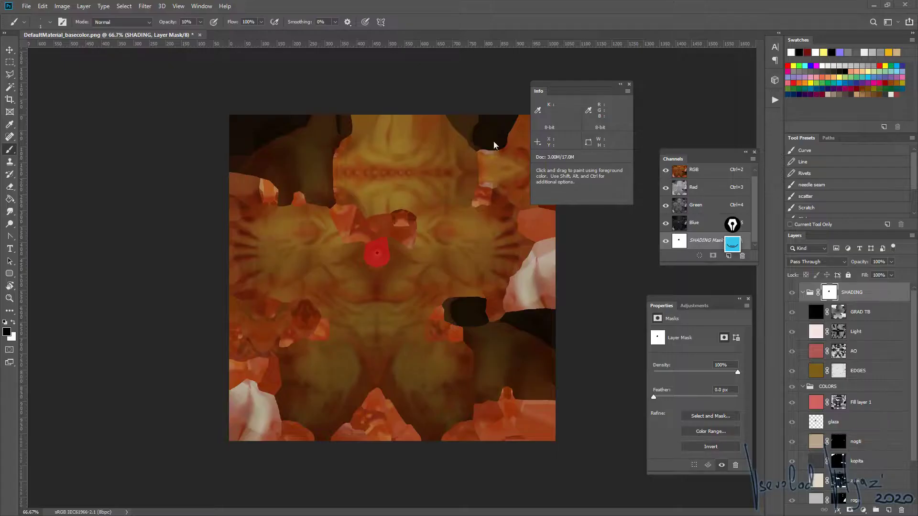
- View the GRAD TB, SHADING and Light masks individually, then collapse SHADING to restore colour view
drag(579, 86, 666, 73)
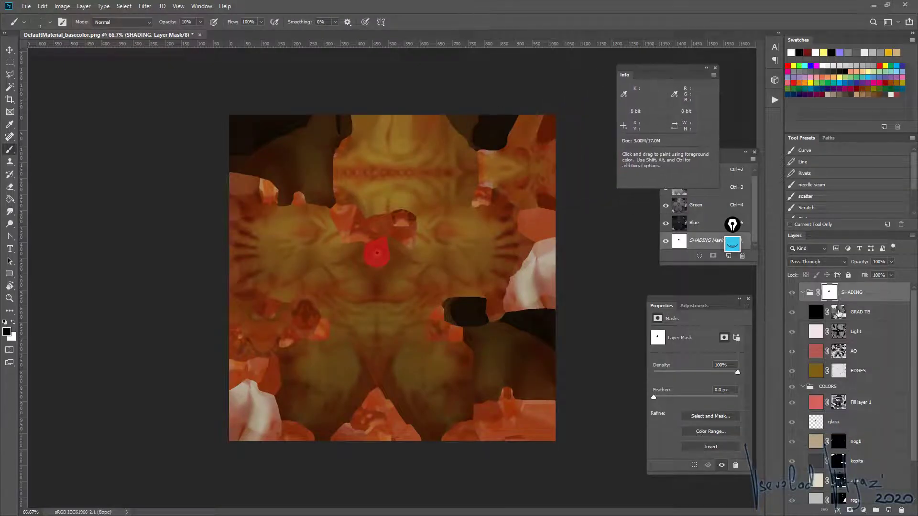
click(839, 313)
key(x)
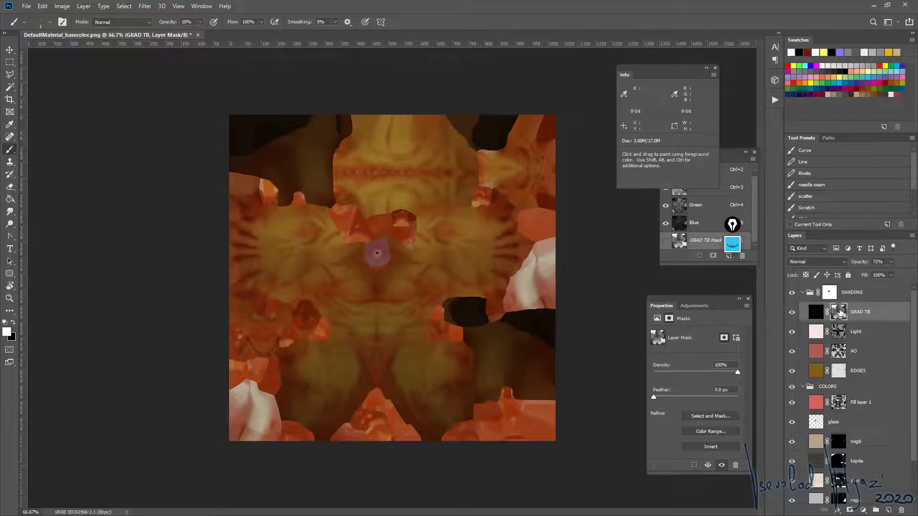
alt+click(840, 312)
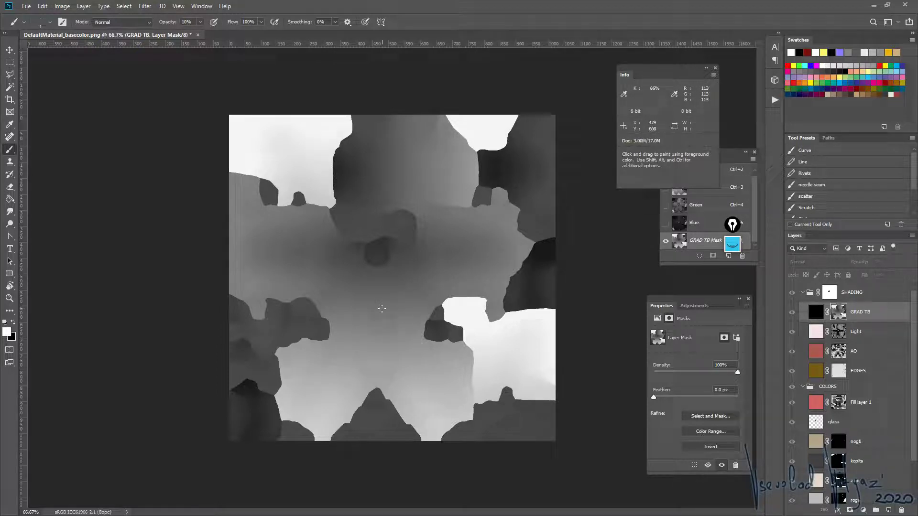
alt+click(833, 294)
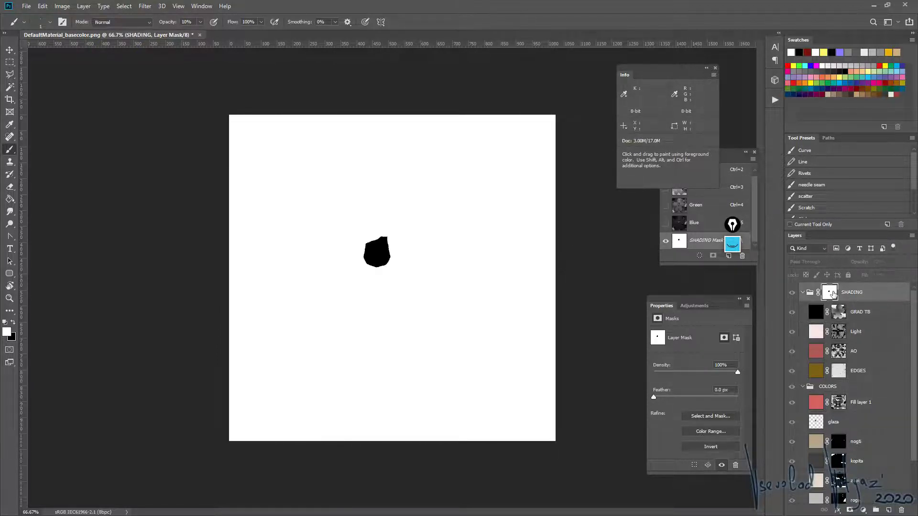
alt+click(844, 332)
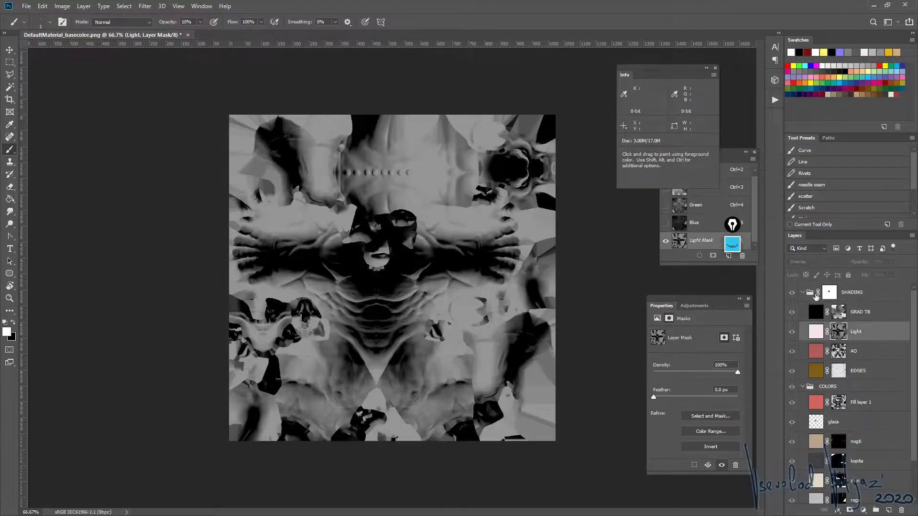
click(803, 293)
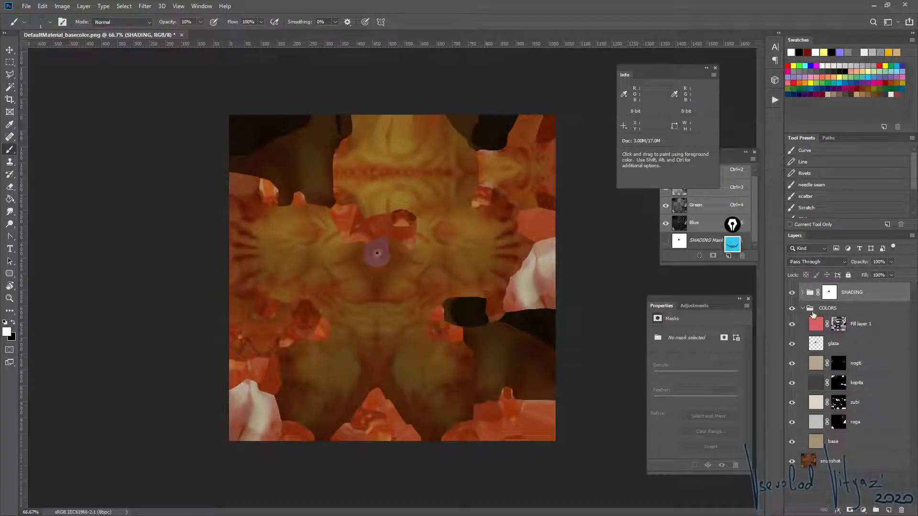
- Move the snapshot layer to the top and toggle its visibility to compare old and new colours
click(803, 308)
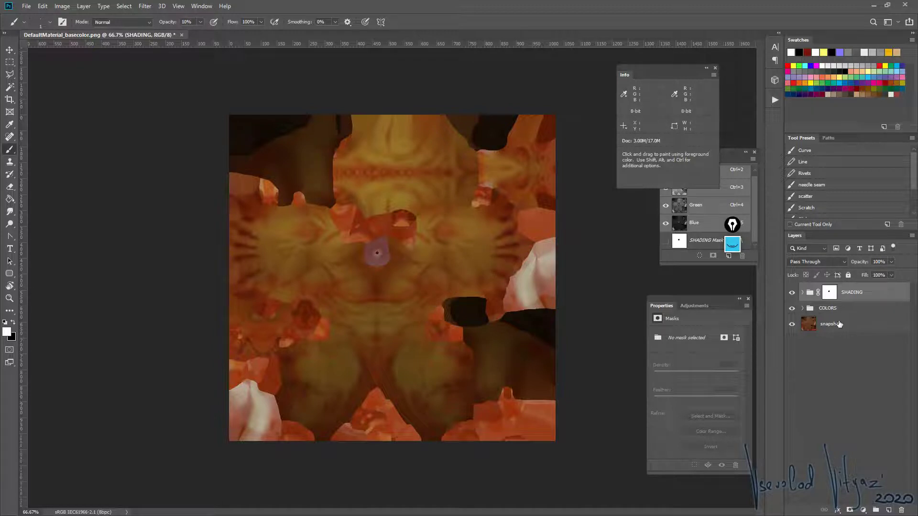
mouse_move(839, 325)
mouse_down()
mouse_move(847, 275)
mouse_move(845, 286)
mouse_up()
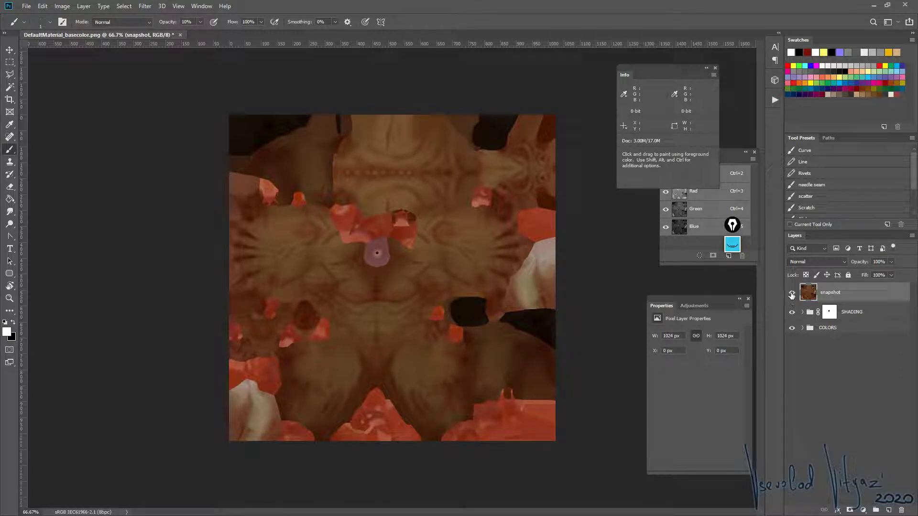
click(792, 293)
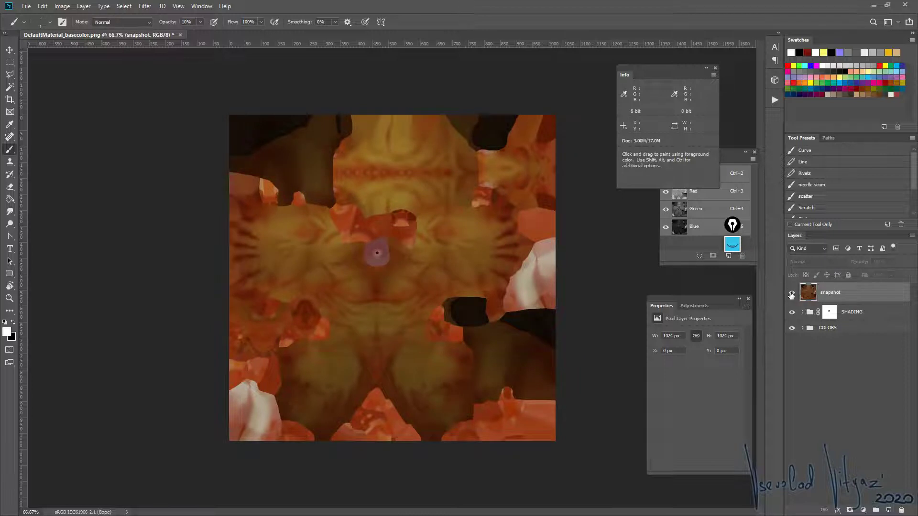
click(792, 294)
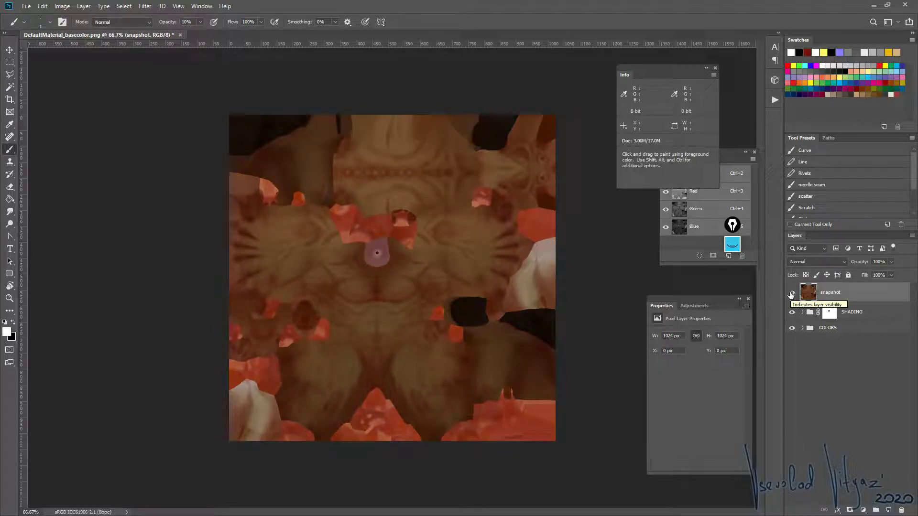
click(791, 294)
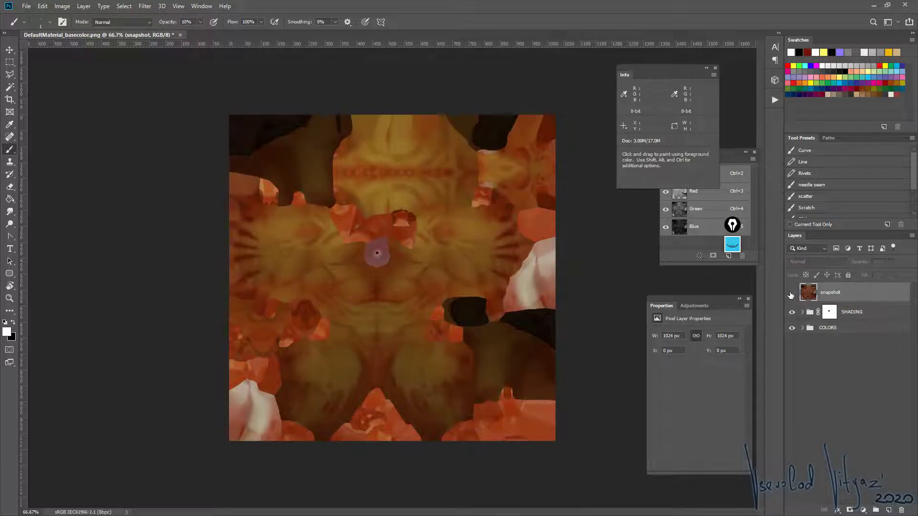
click(791, 294)
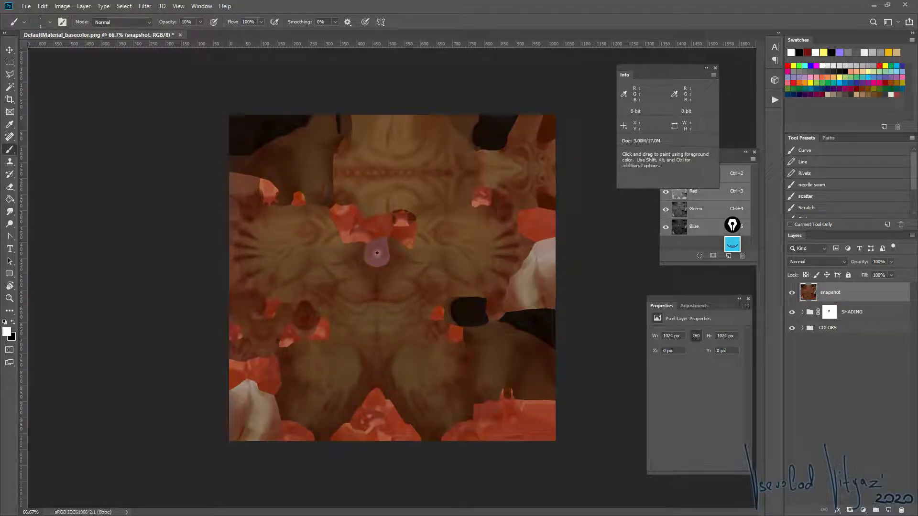
- Open and close the exported DefaultMaterial_Base_Color.png, then hide the snapshot layer
drag(595, 4, 543, 37)
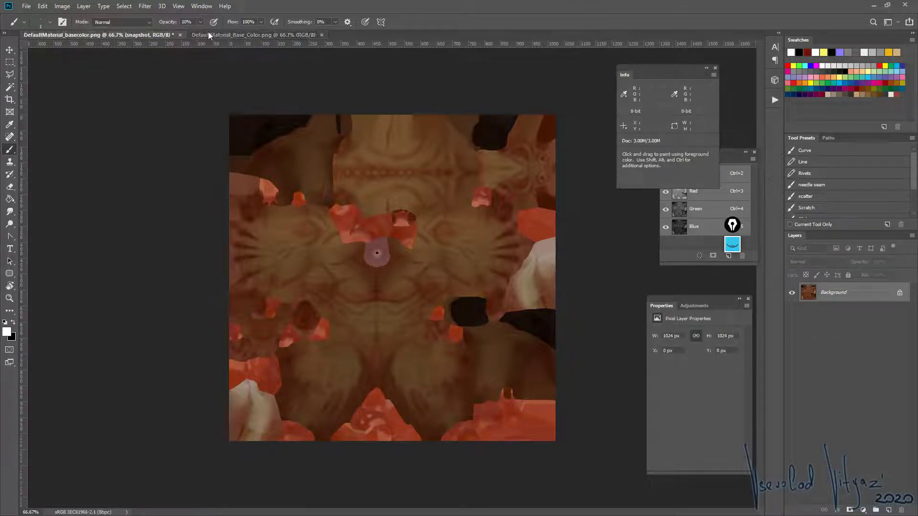
click(296, 37)
click(321, 35)
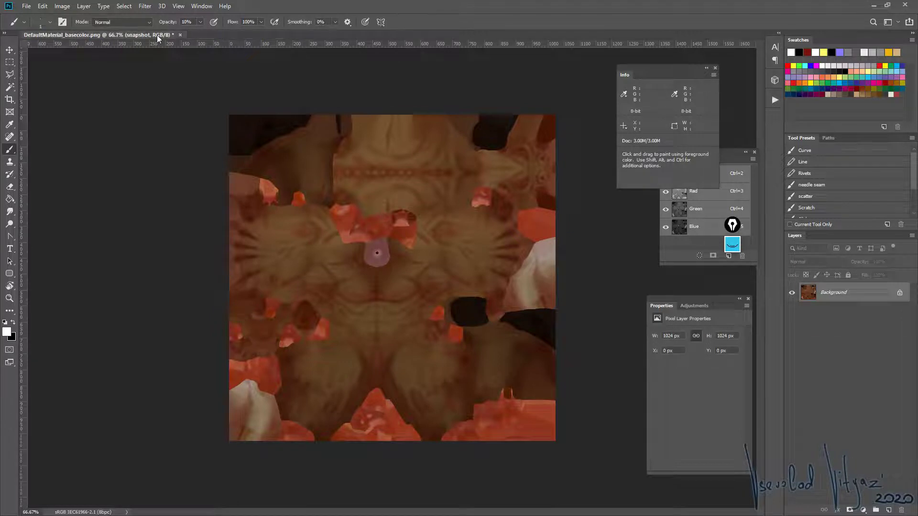
click(791, 293)
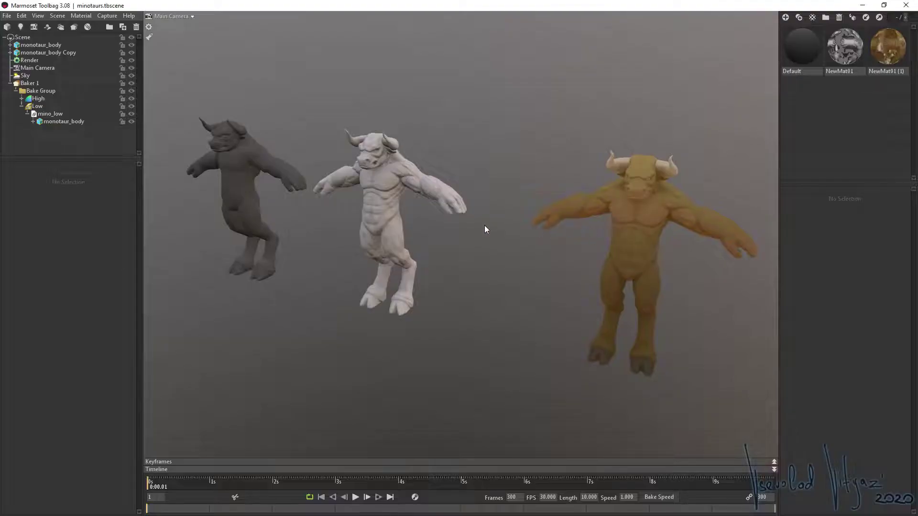
- Duplicate the yellow minotaur and move the copy to its right
drag(483, 228, 402, 187)
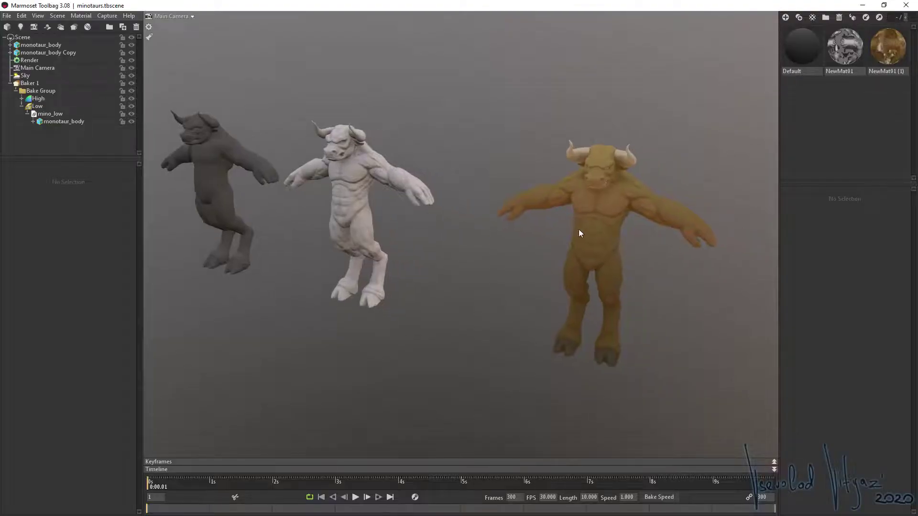
click(403, 184)
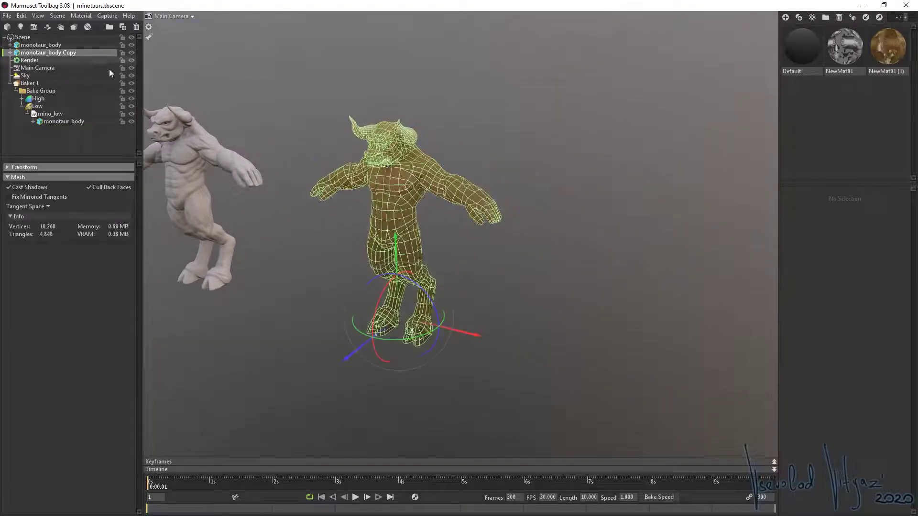
key(ctrl+d)
drag(459, 332, 724, 390)
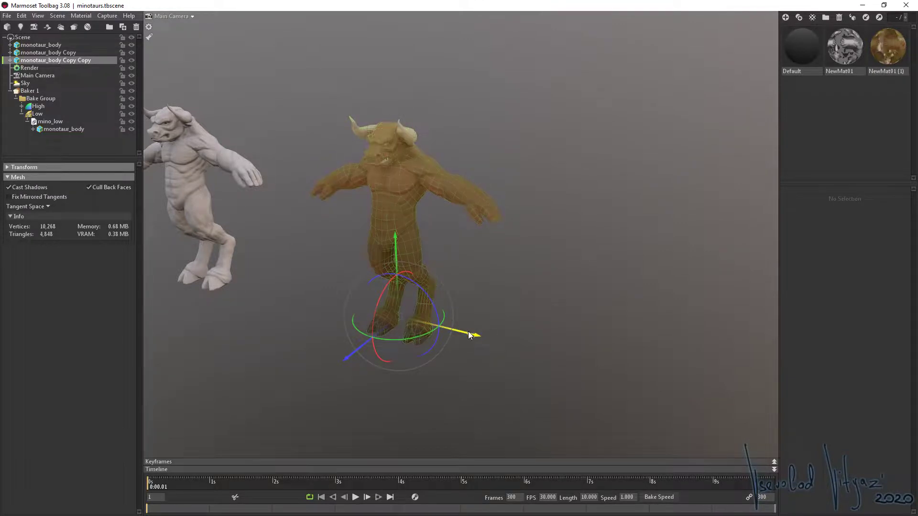
- Assign a duplicate of NewMat01 (1) to the copy and pick DefaultMaterial_Base_Color.png for its Albedo
click(899, 64)
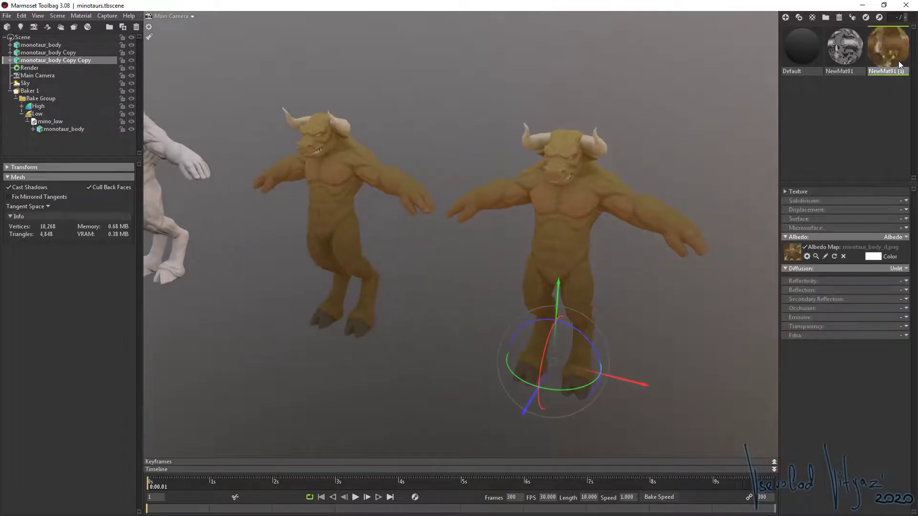
click(798, 17)
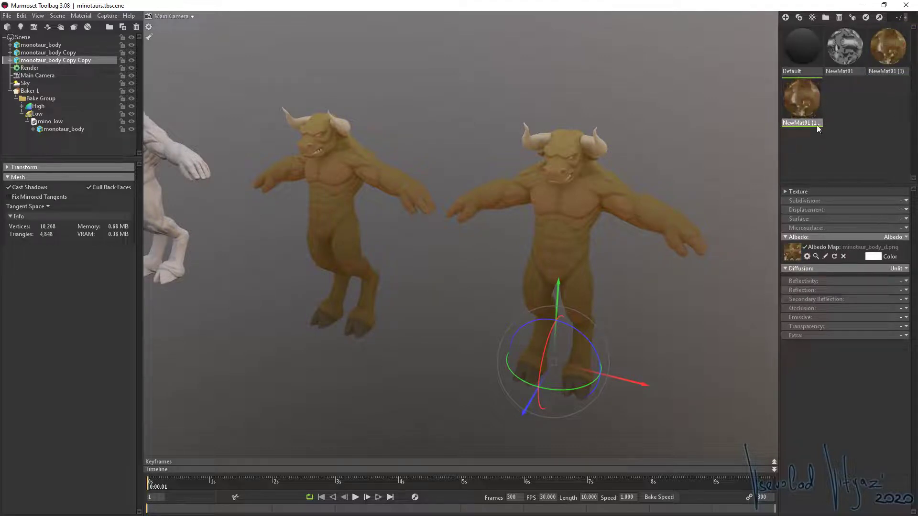
click(770, 220)
drag(801, 98, 564, 197)
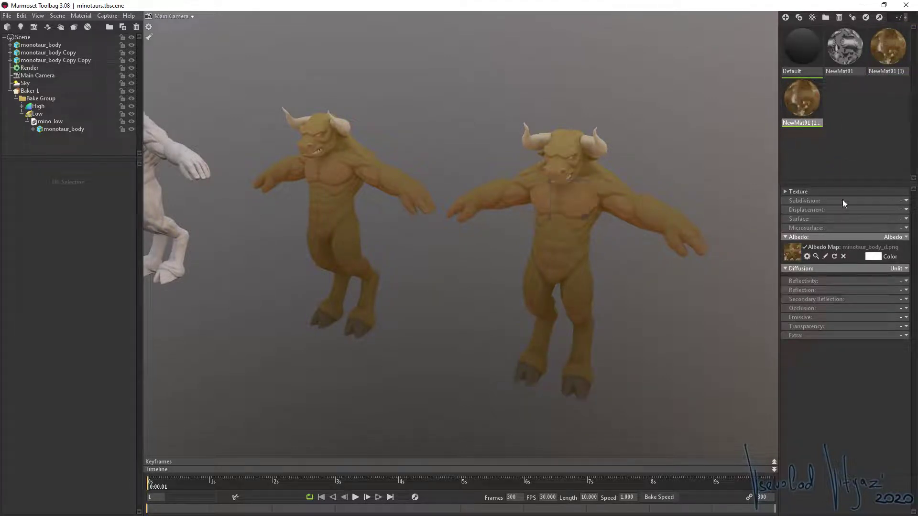
click(797, 257)
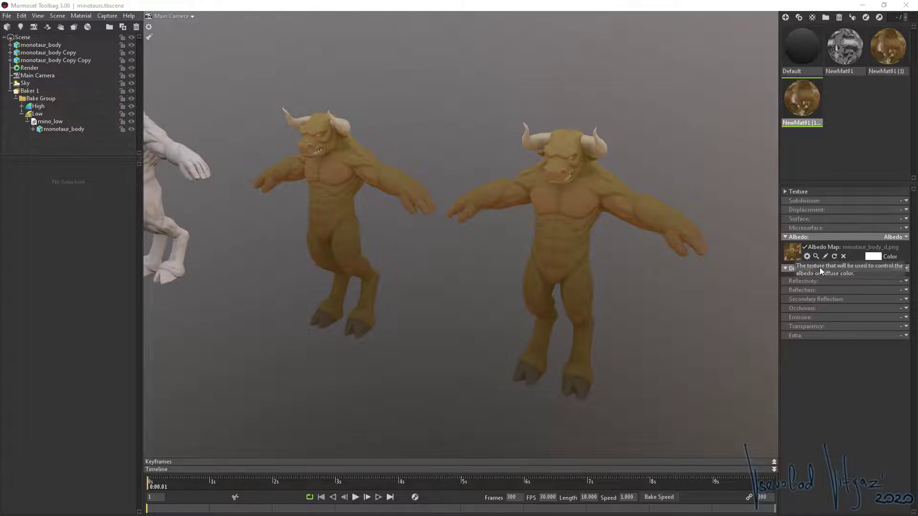
click(216, 154)
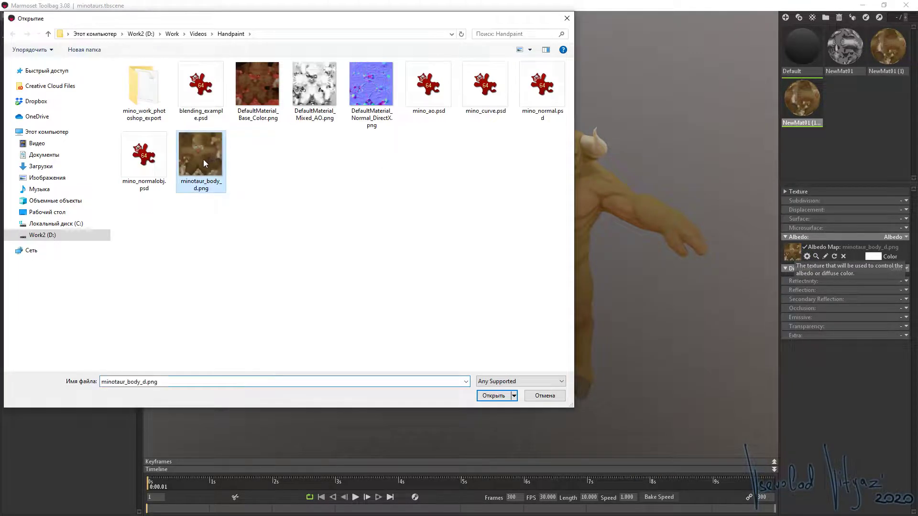
click(493, 396)
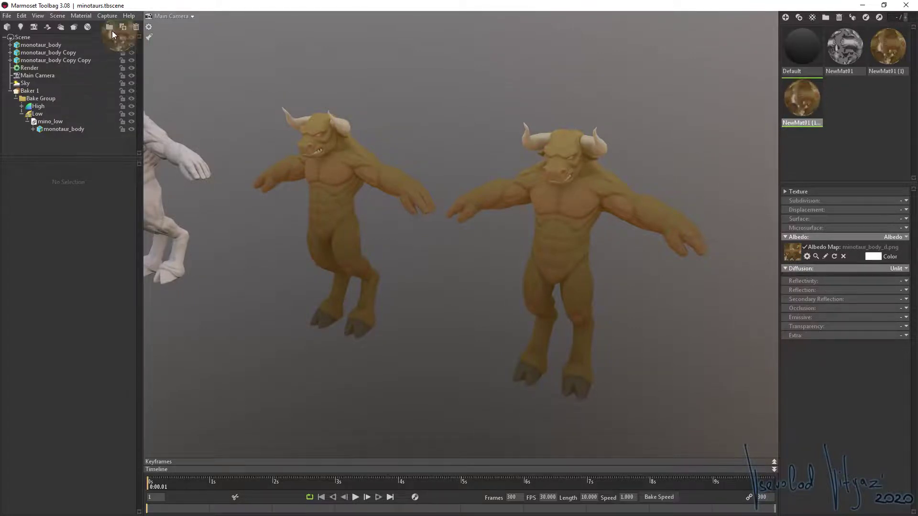
drag(802, 103, 72, 52)
click(792, 252)
click(277, 122)
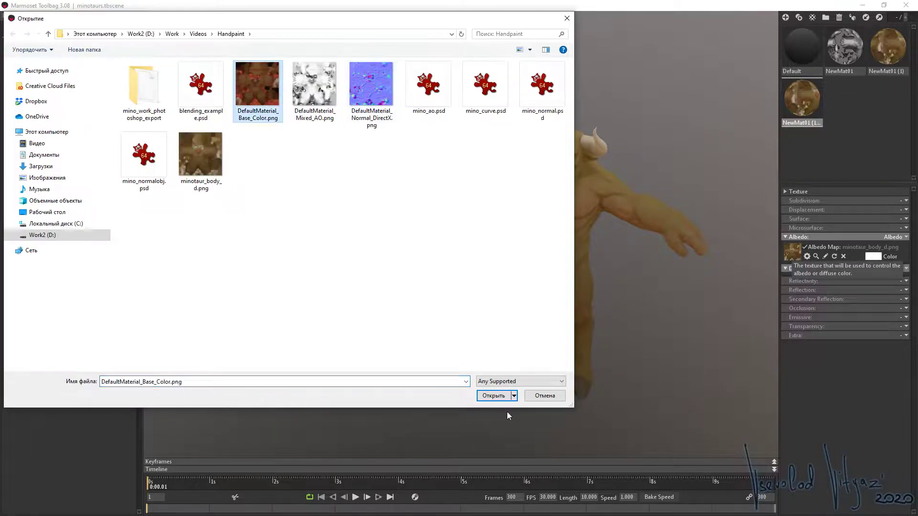
- Load DefaultMaterial_Base_Color.png as the copy's albedo and orbit around both minotaurs
click(493, 396)
scroll(598, 191, down, 3)
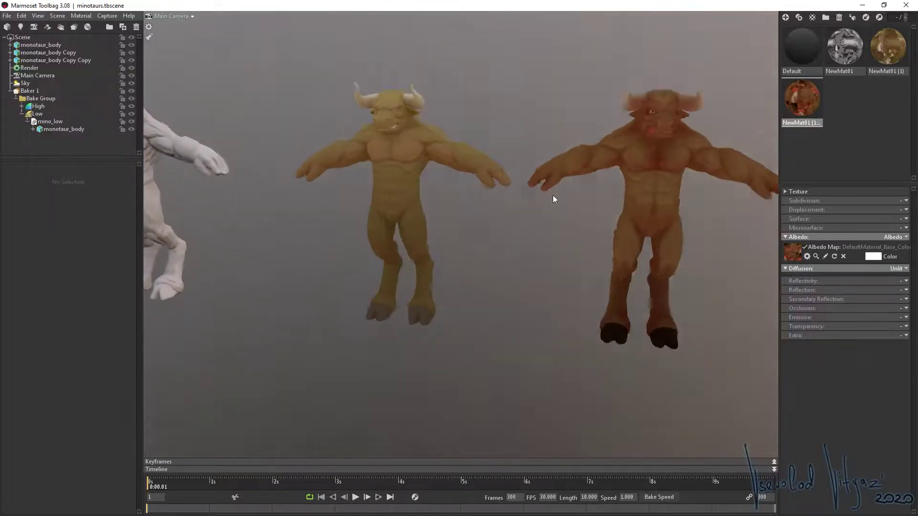
drag(553, 195, 592, 157)
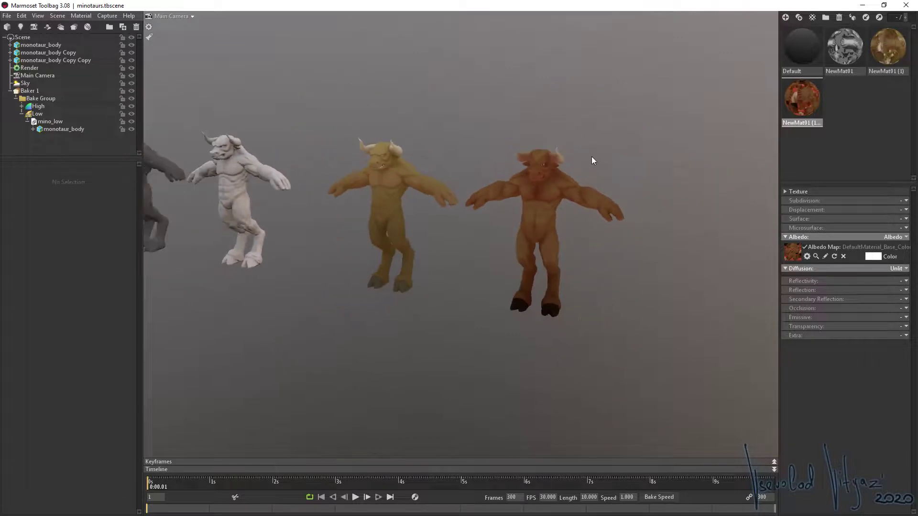
scroll(592, 167, up, 2)
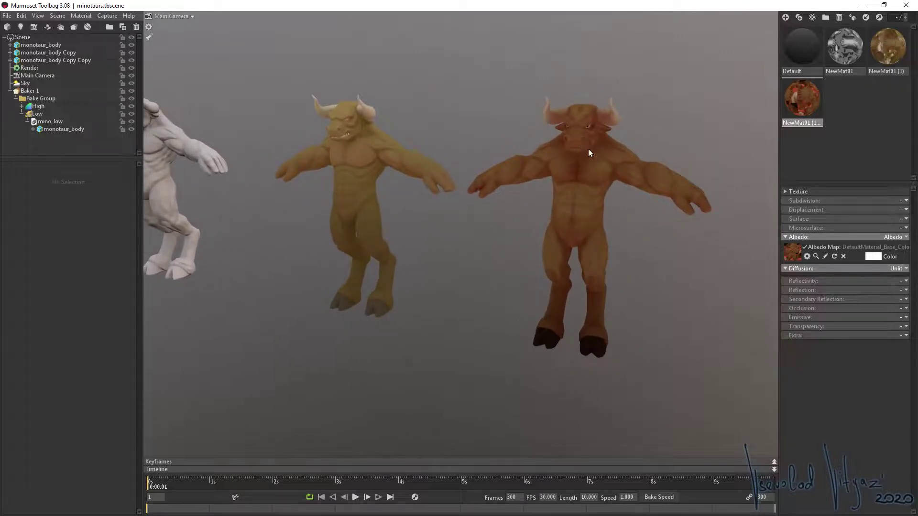
mouse_move(610, 151)
mouse_down()
mouse_move(444, 202)
mouse_move(345, 215)
mouse_move(438, 196)
mouse_move(449, 199)
mouse_move(393, 209)
mouse_move(424, 201)
mouse_move(469, 210)
mouse_move(646, 143)
mouse_up()
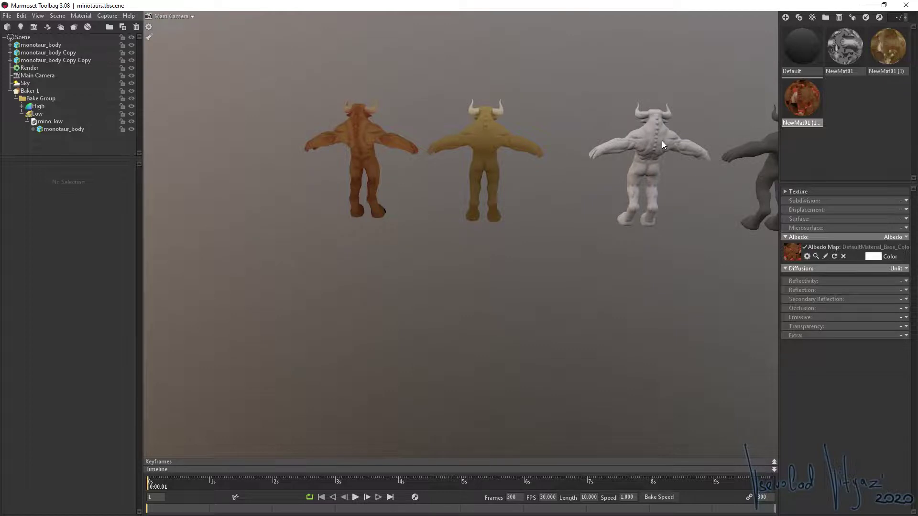
drag(534, 167, 432, 134)
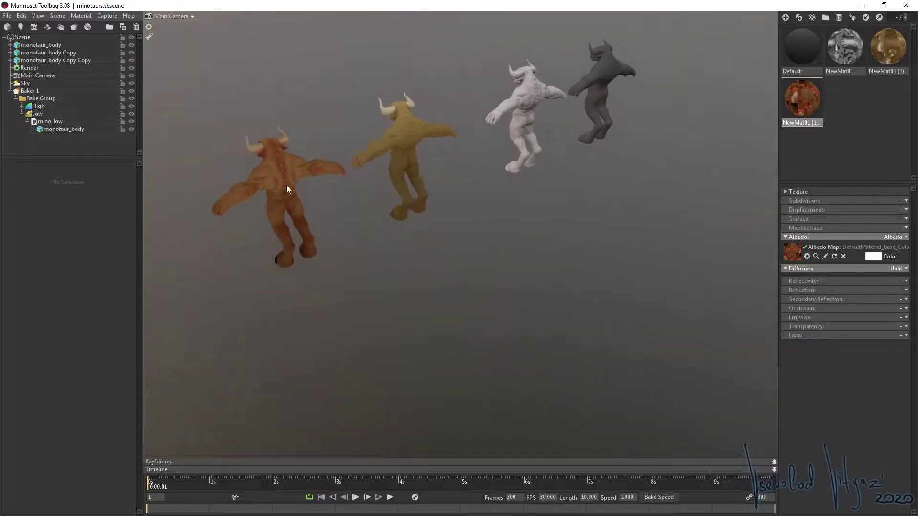
mouse_move(297, 193)
mouse_down()
mouse_move(571, 225)
mouse_move(590, 181)
mouse_move(498, 181)
mouse_move(506, 183)
mouse_move(438, 208)
mouse_move(512, 200)
mouse_up()
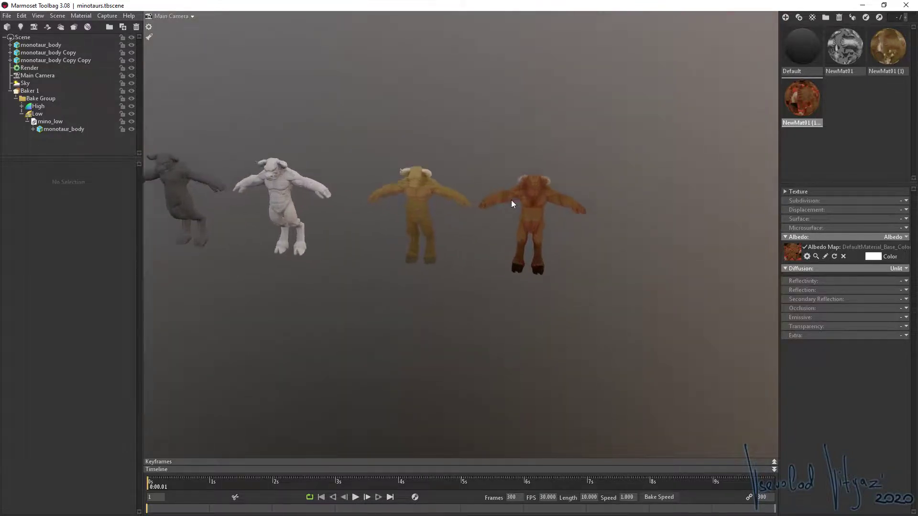
- Frame the orange-brown and yellow minotaurs side by side to compare their shading
scroll(526, 220, up, 5)
drag(543, 238, 585, 185)
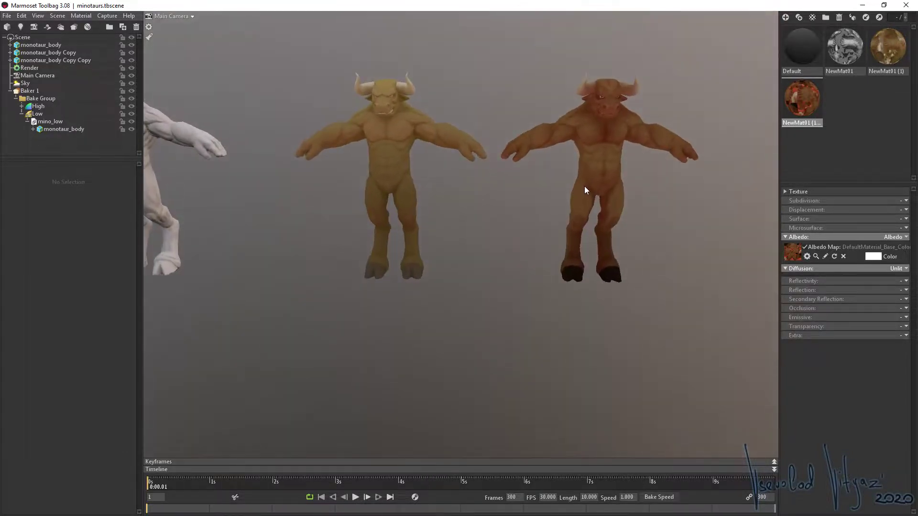
scroll(598, 135, up, 1)
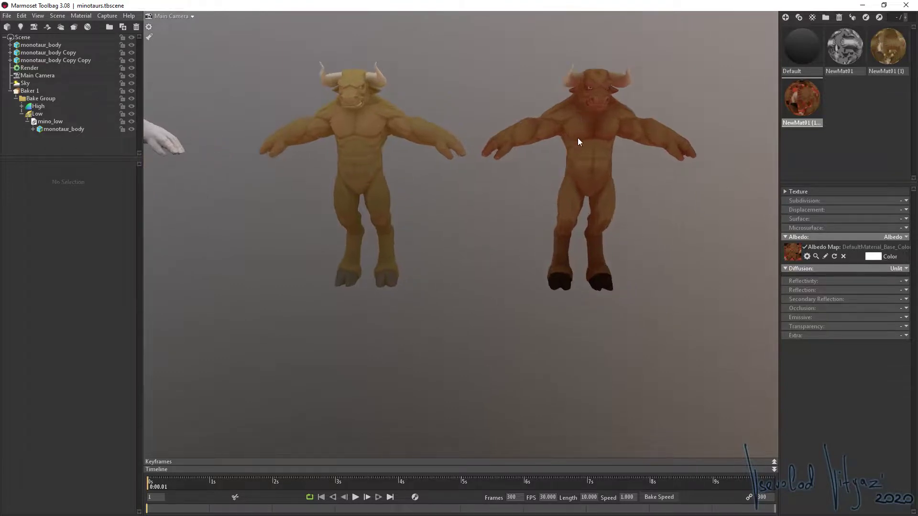
scroll(577, 137, up, 2)
scroll(599, 140, up, 2)
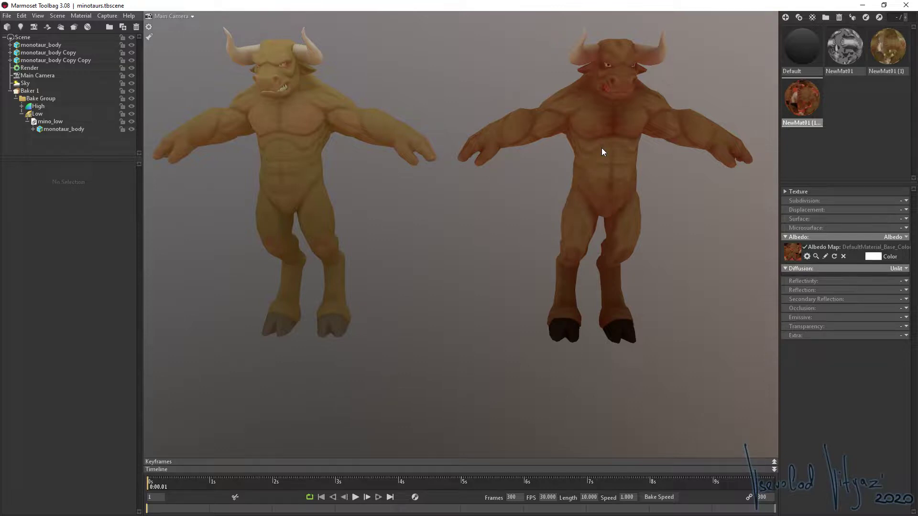
scroll(613, 158, down, 5)
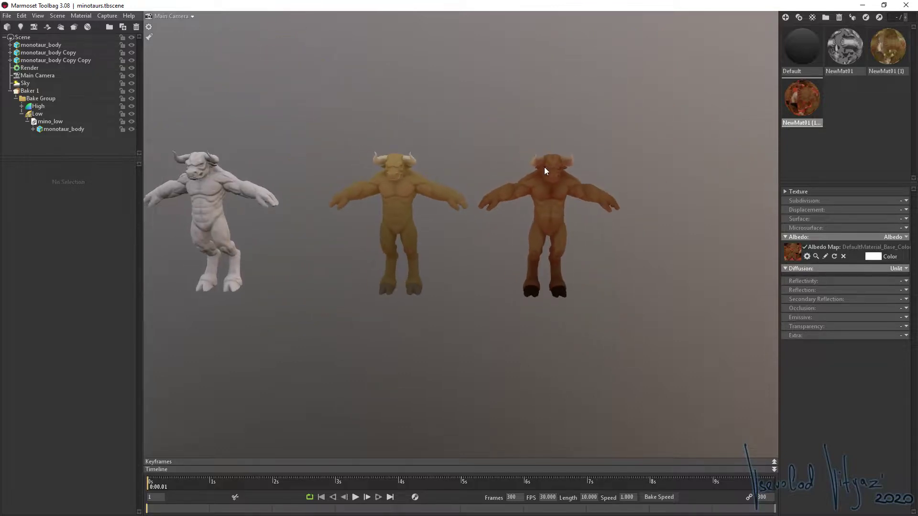
scroll(568, 231, up, 5)
scroll(570, 202, down, 3)
drag(570, 202, 649, 208)
scroll(628, 206, up, 2)
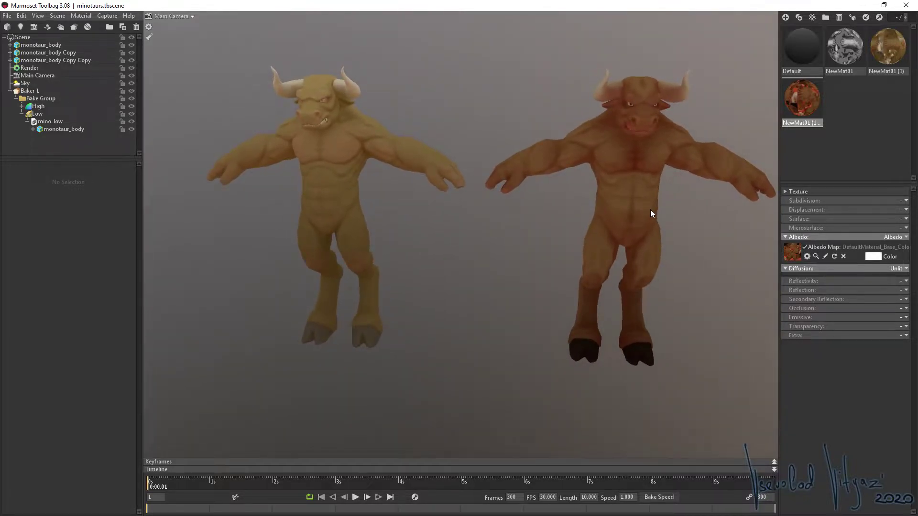
drag(656, 200, 630, 203)
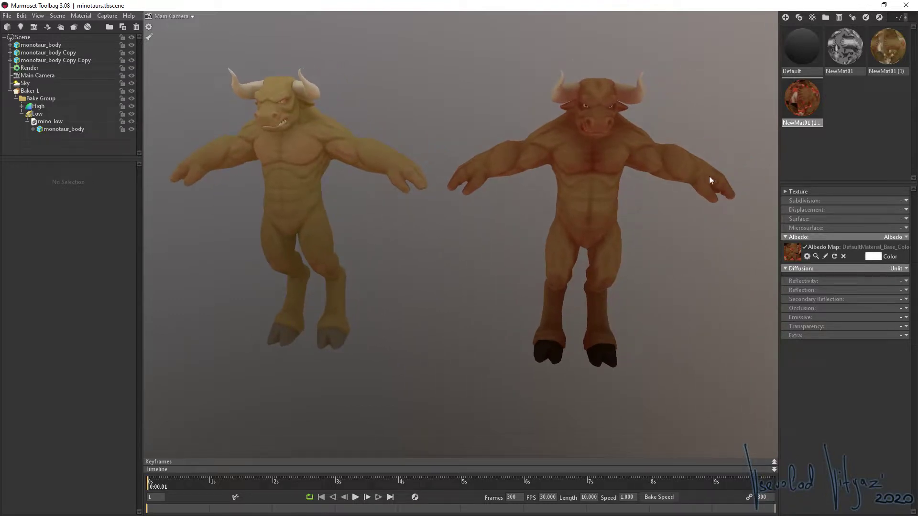